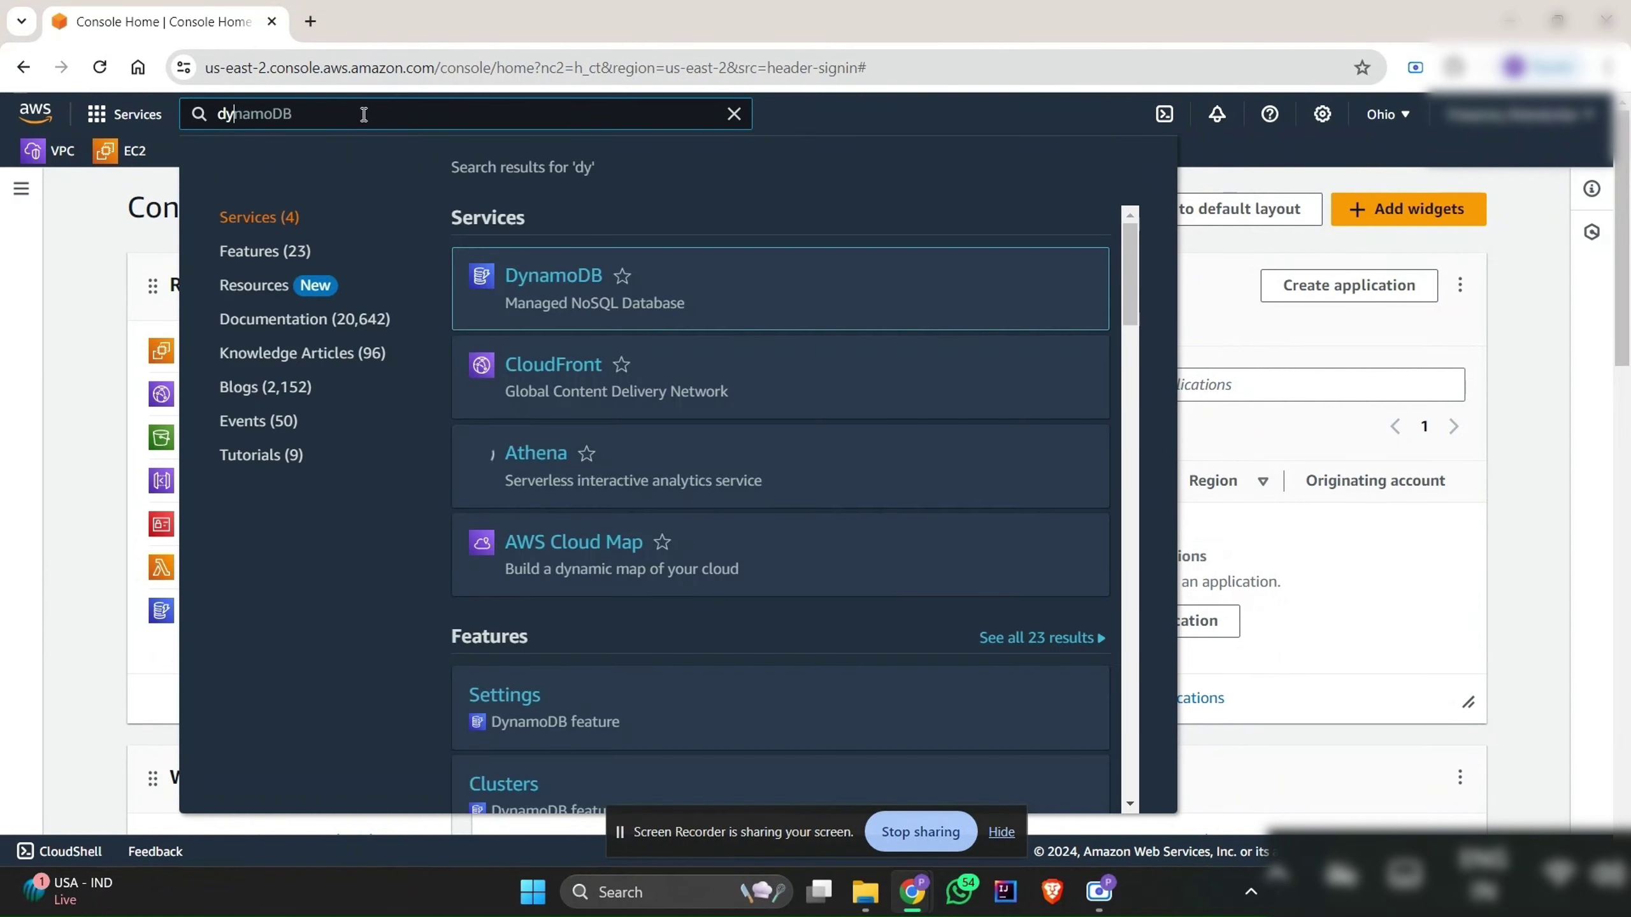
Step: Open the DynamoDB service and start a new table named studentData
click(538, 276)
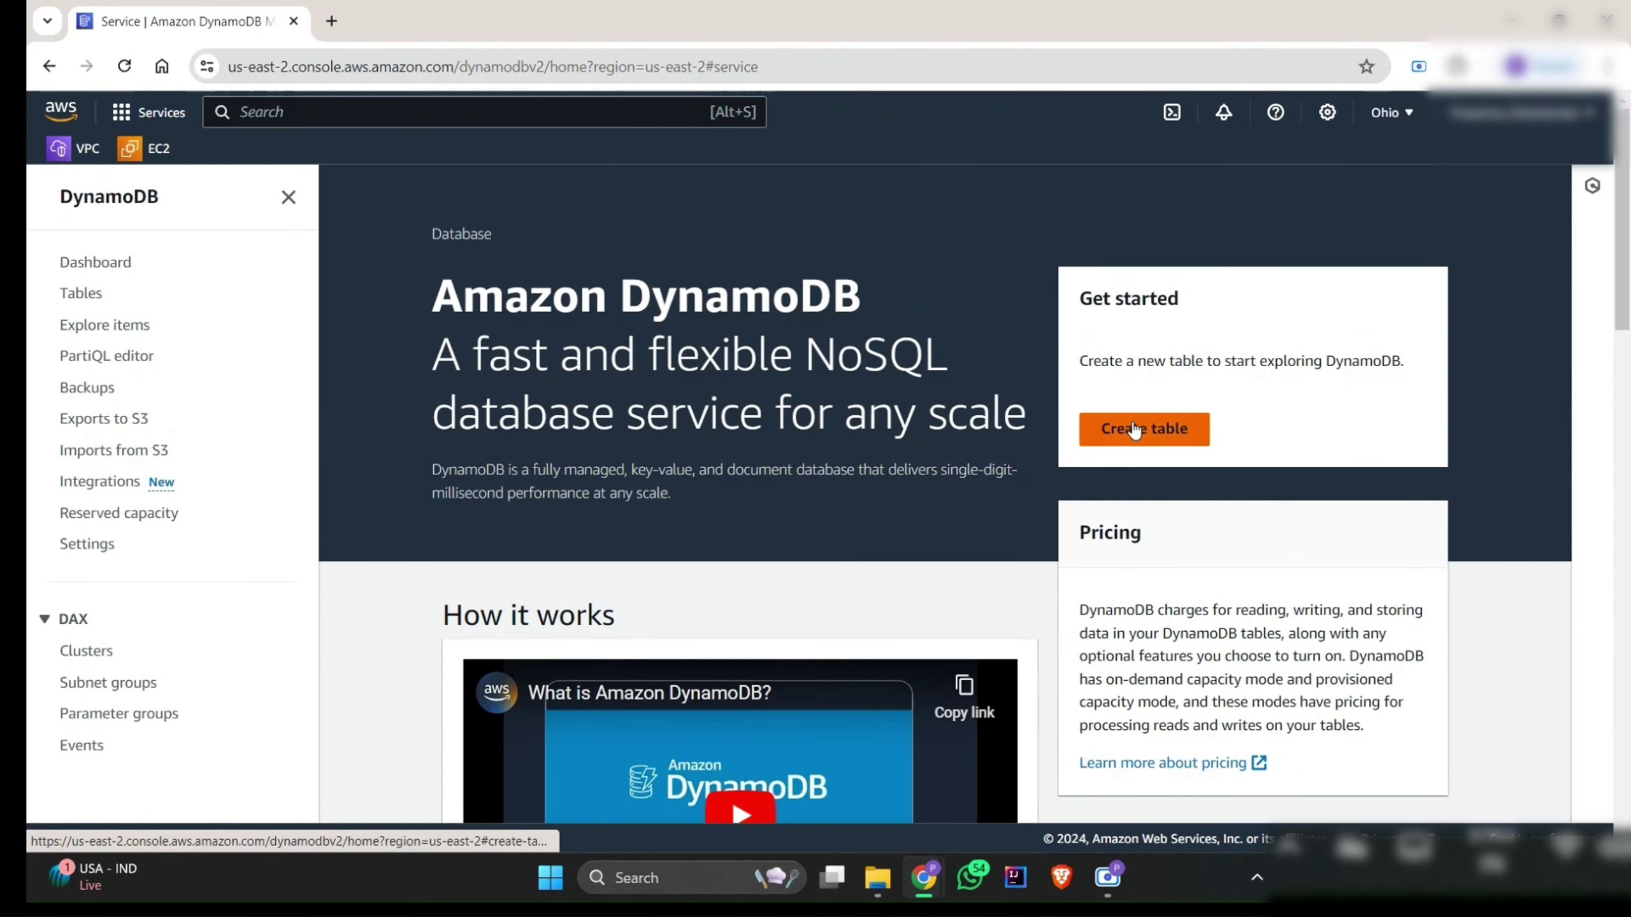
click(1135, 429)
text(student)
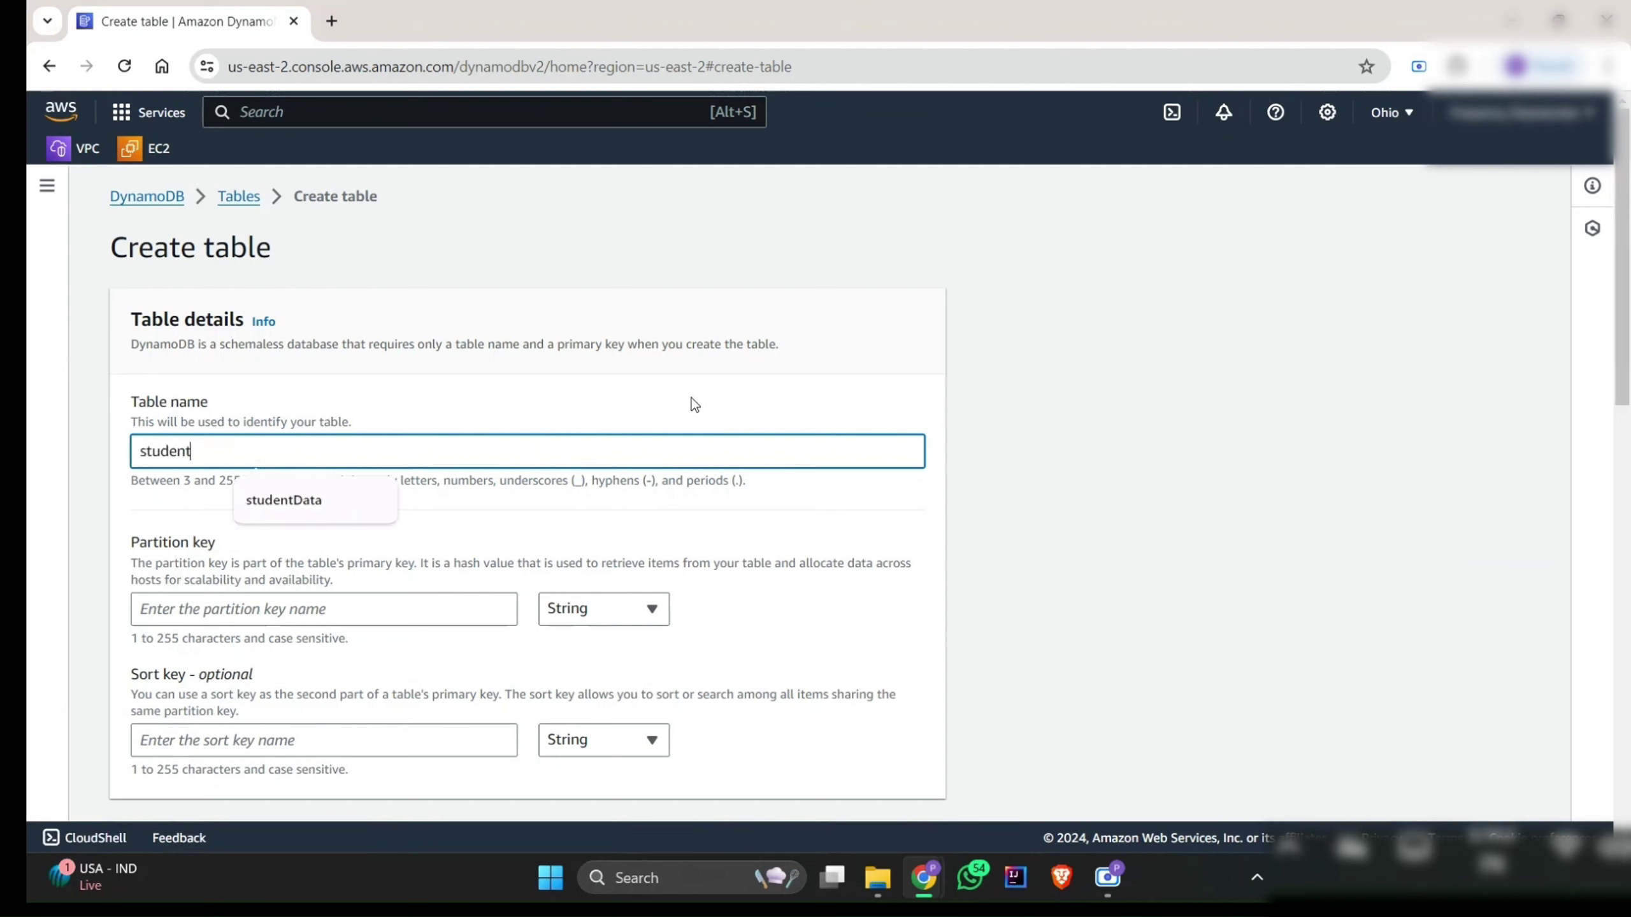
click(314, 502)
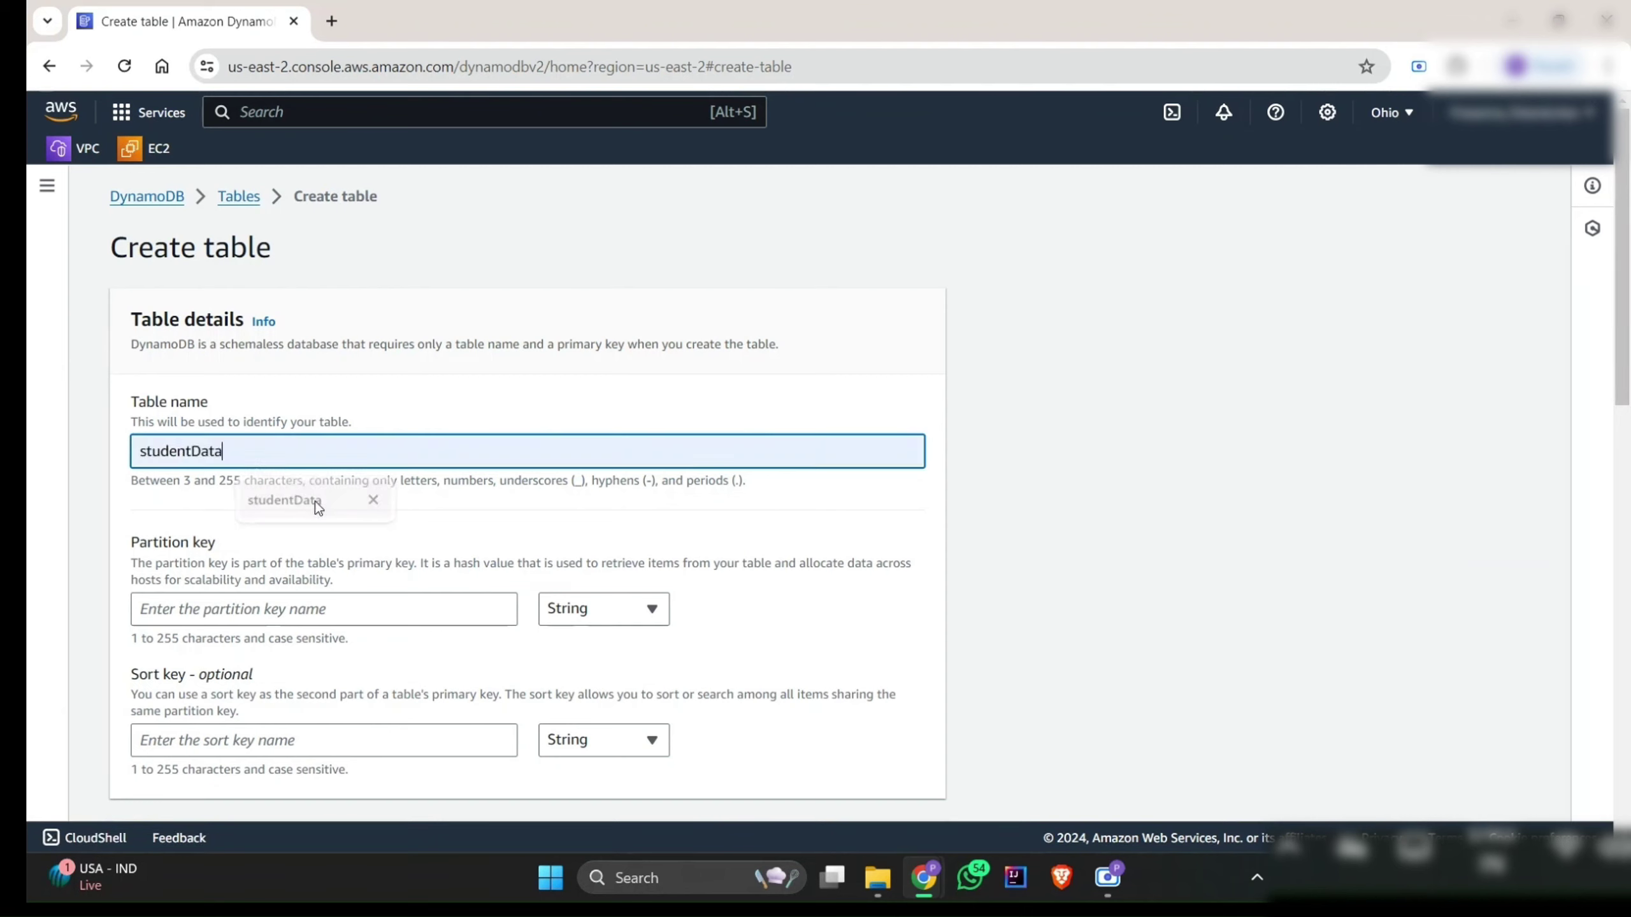
Step: Set studentid as the table's String partition key and create the table with default settings
click(308, 609)
click(272, 673)
scroll(519, 666, down, 4)
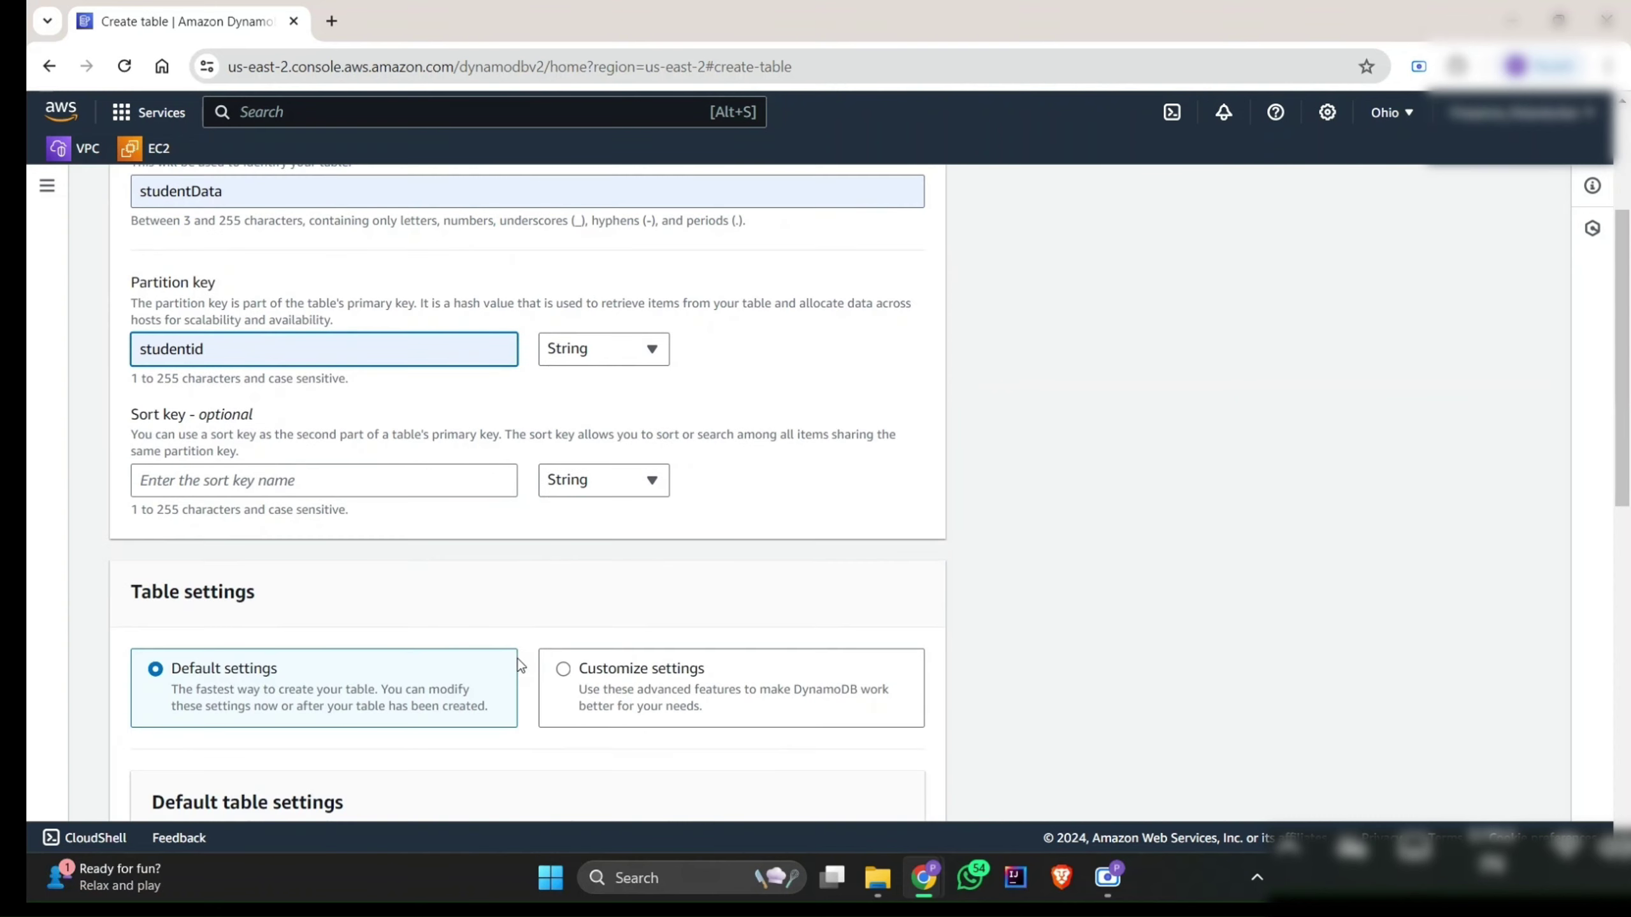
scroll(520, 666, down, 2)
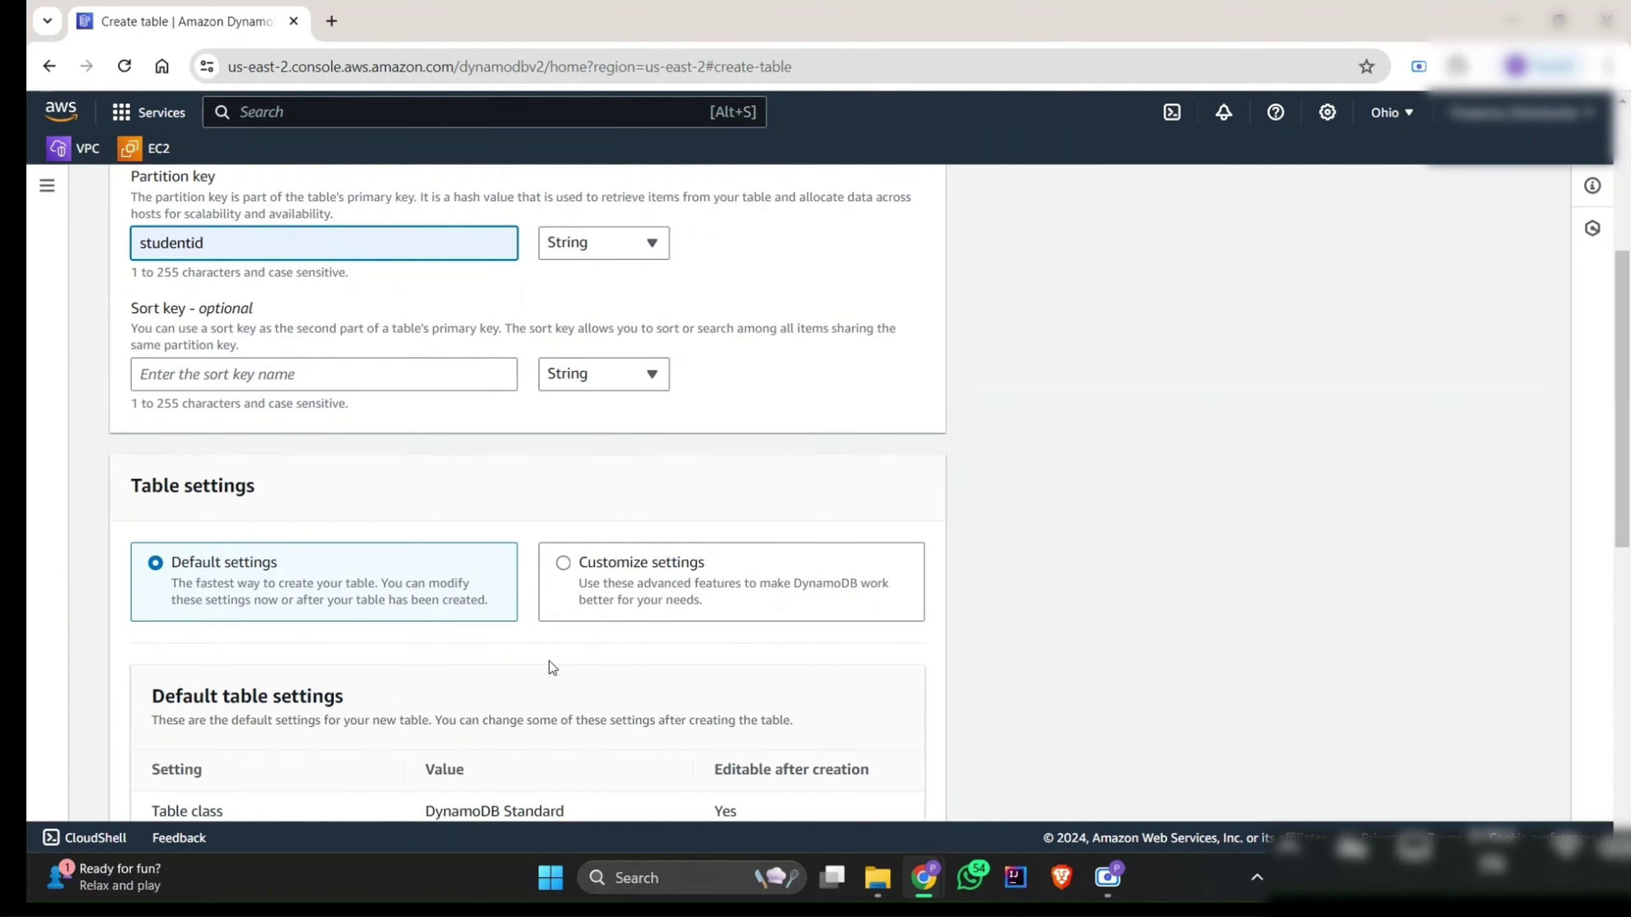
scroll(550, 663, down, 3)
scroll(550, 665, down, 8)
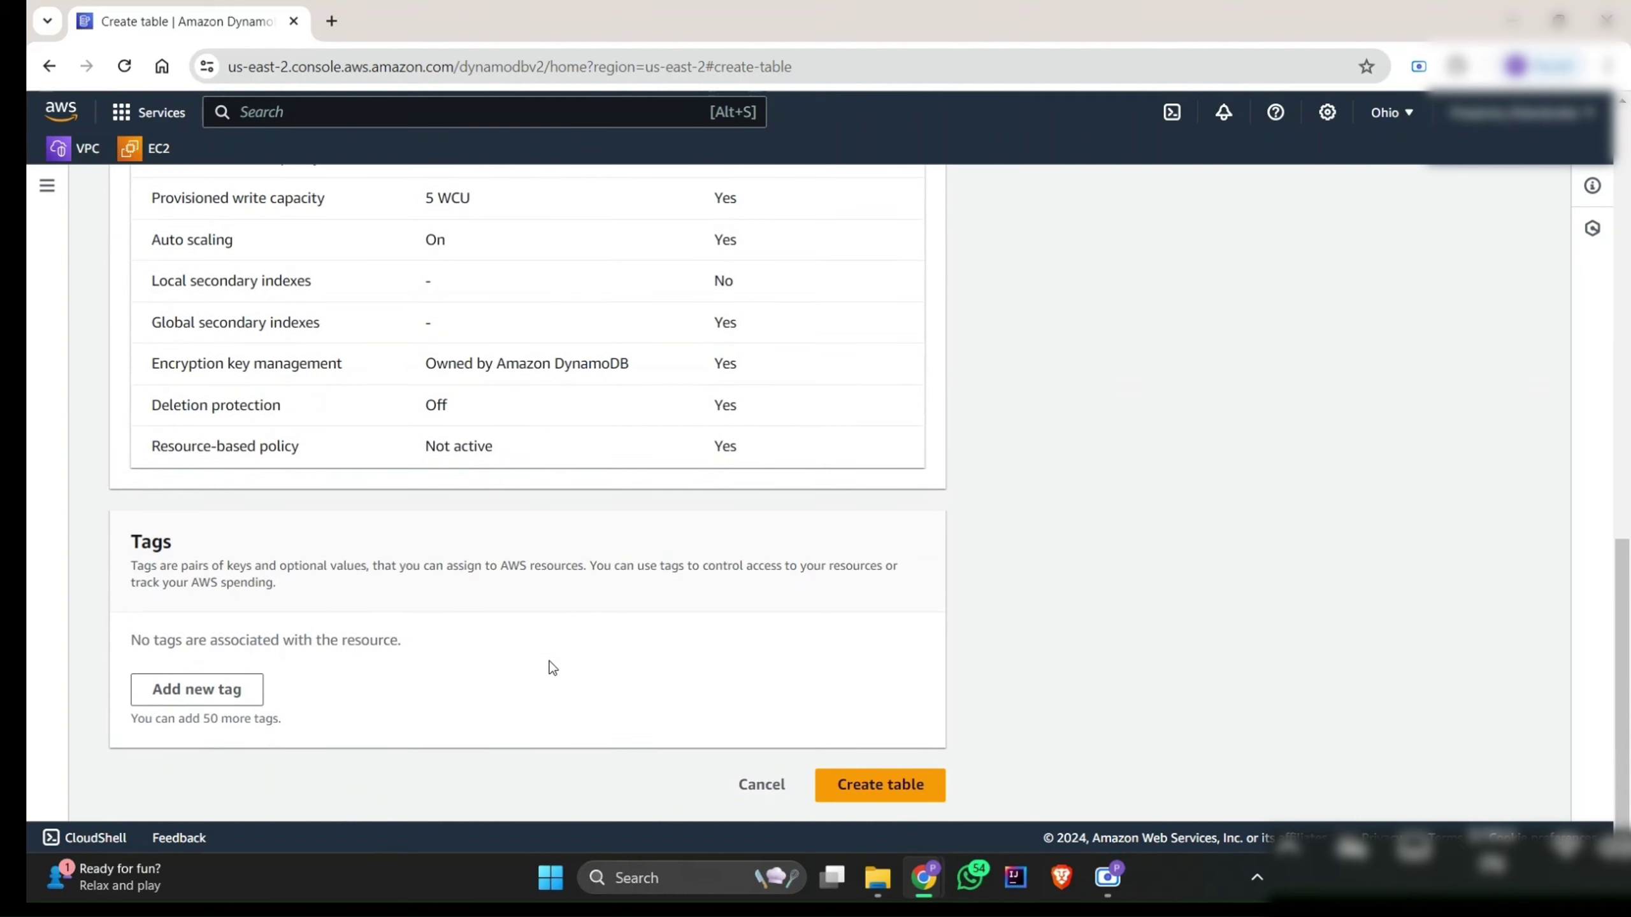
click(895, 794)
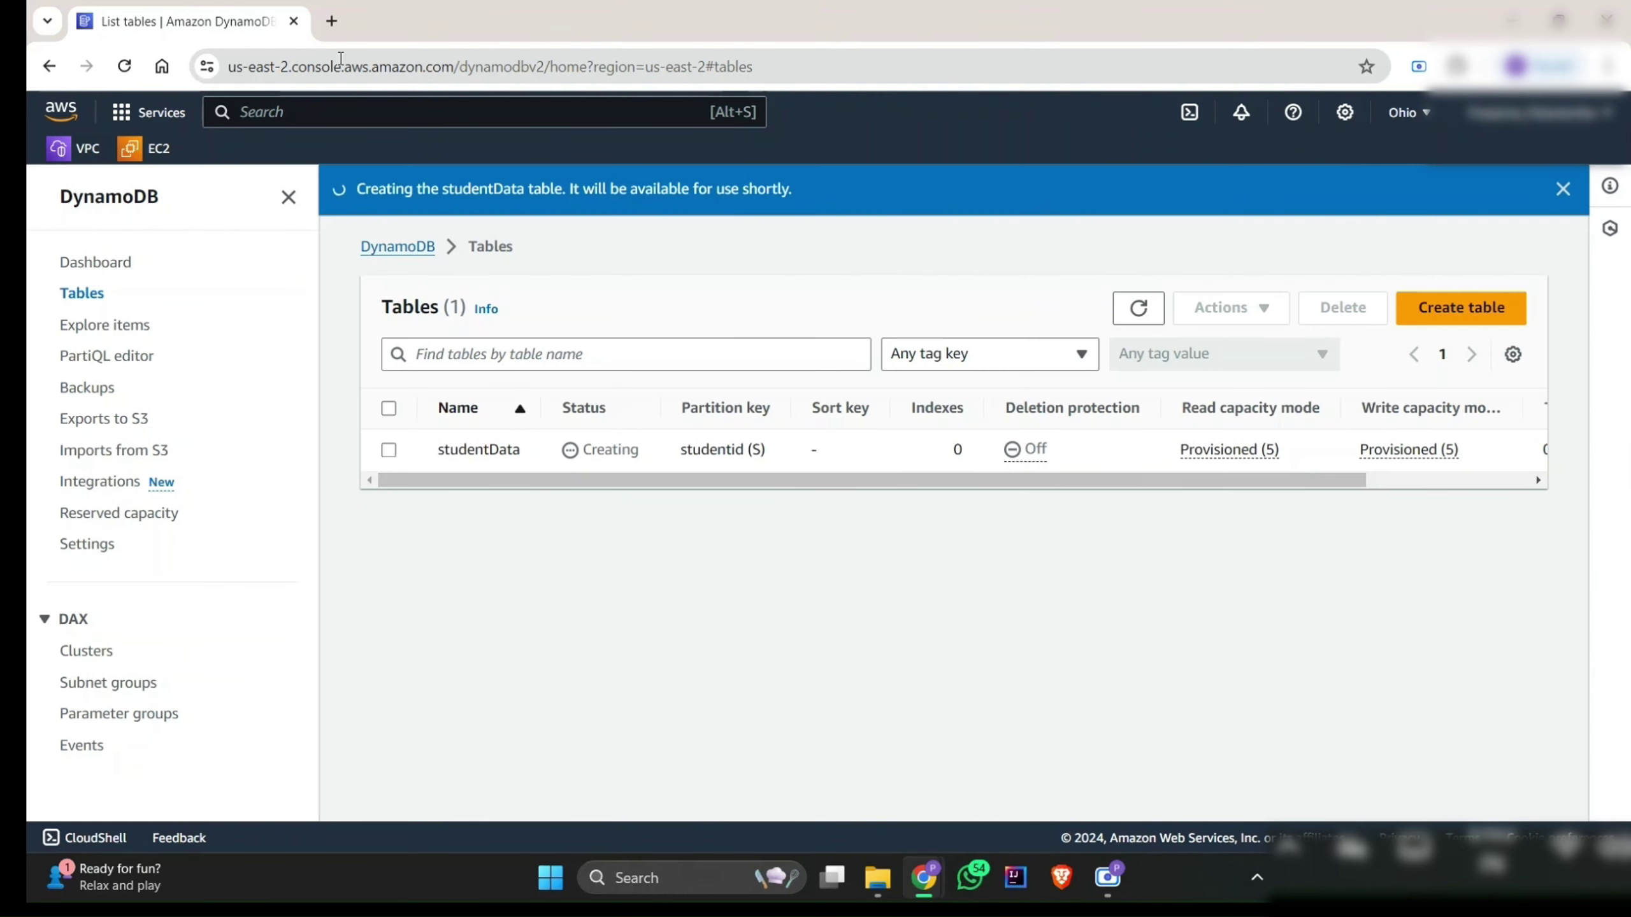
Step: Open the Lambda service from a second console tab and start creating a function
right_click(60, 106)
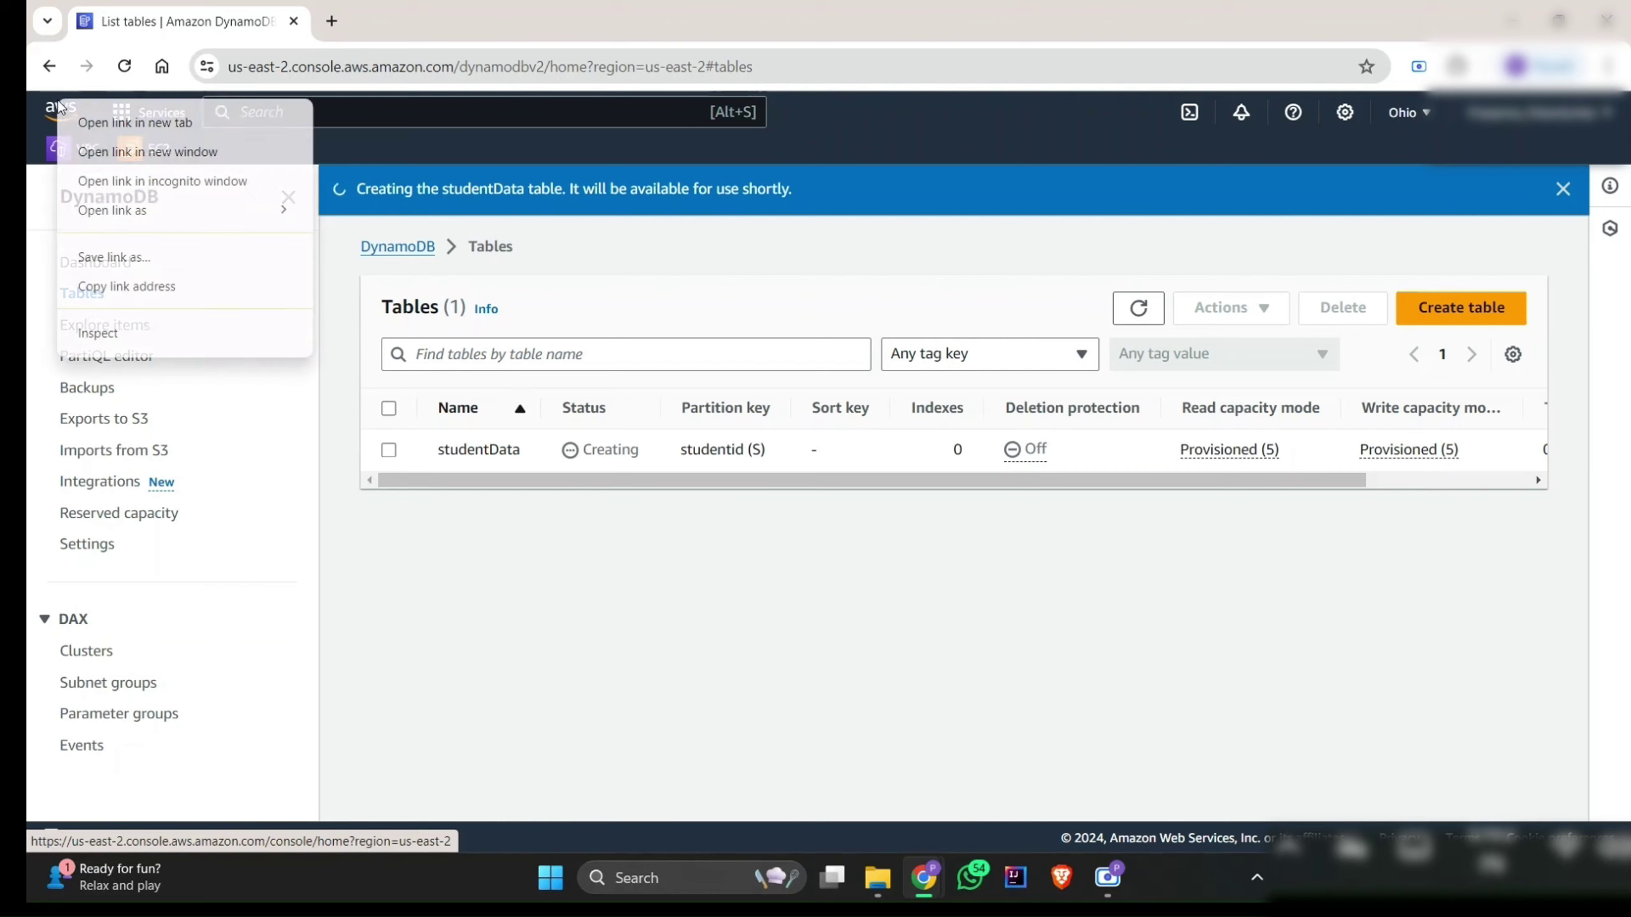
click(88, 122)
click(485, 32)
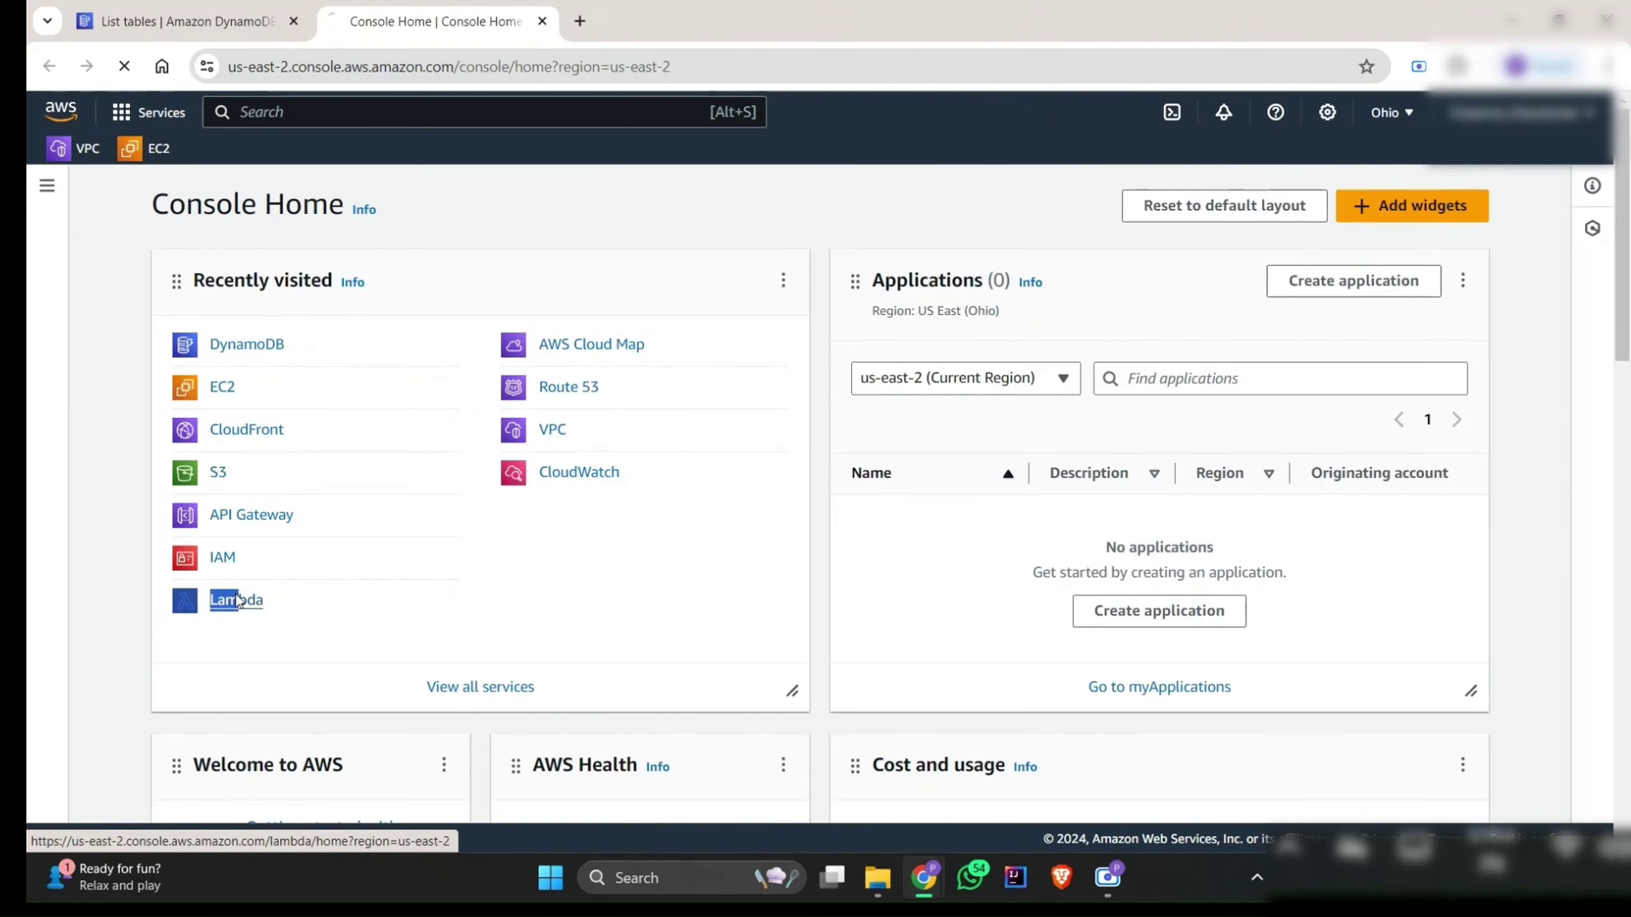
click(238, 601)
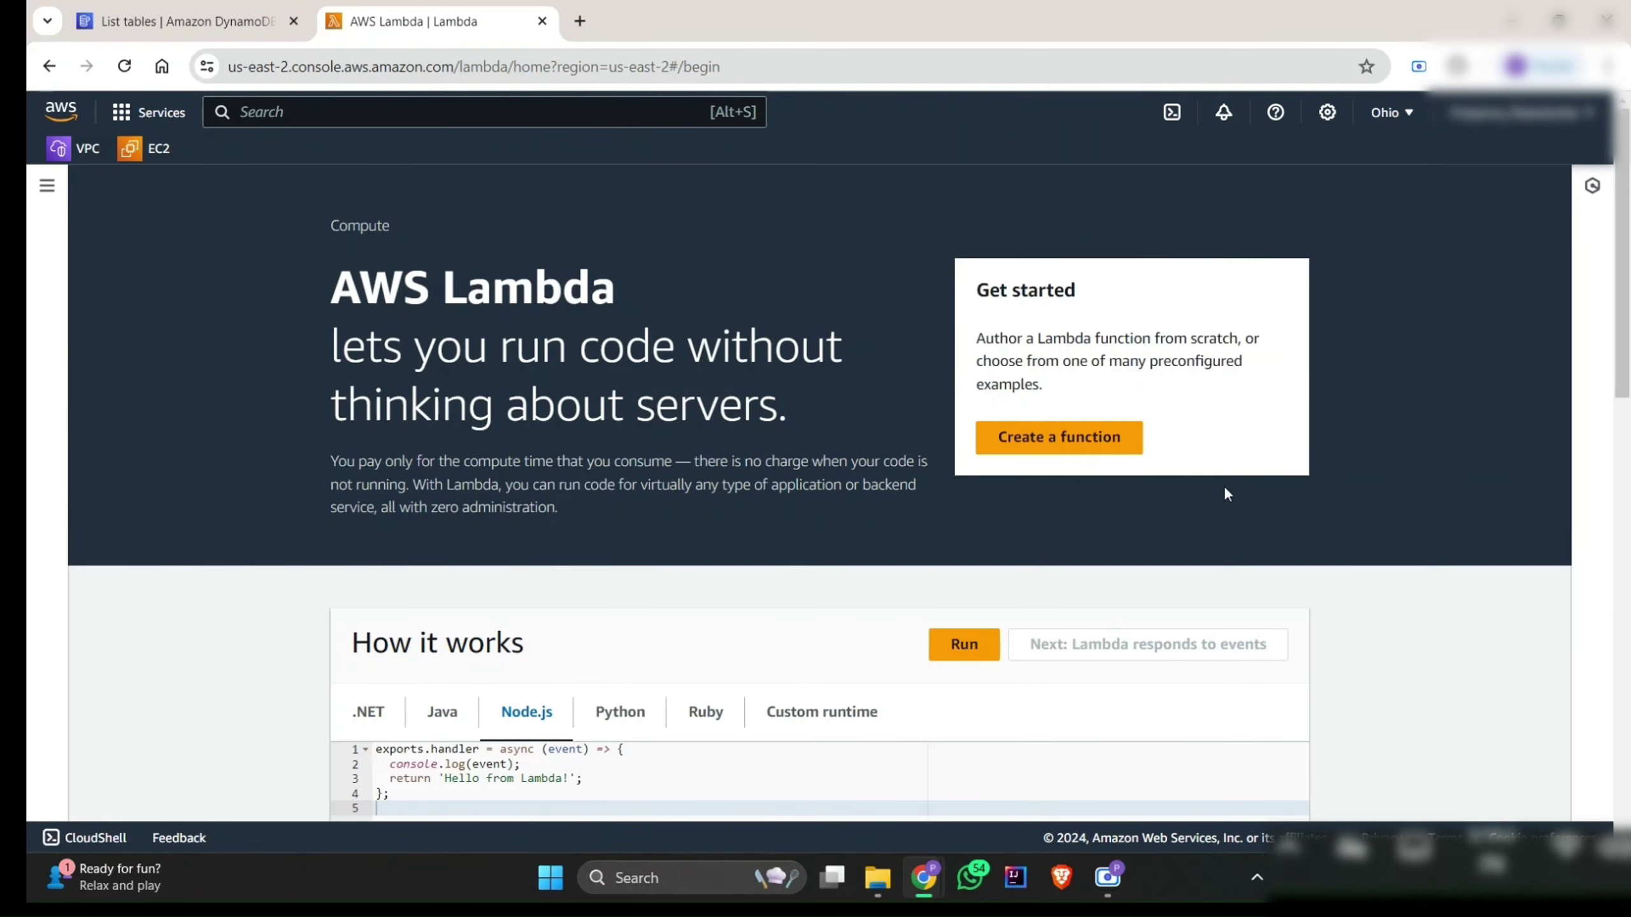
click(1079, 437)
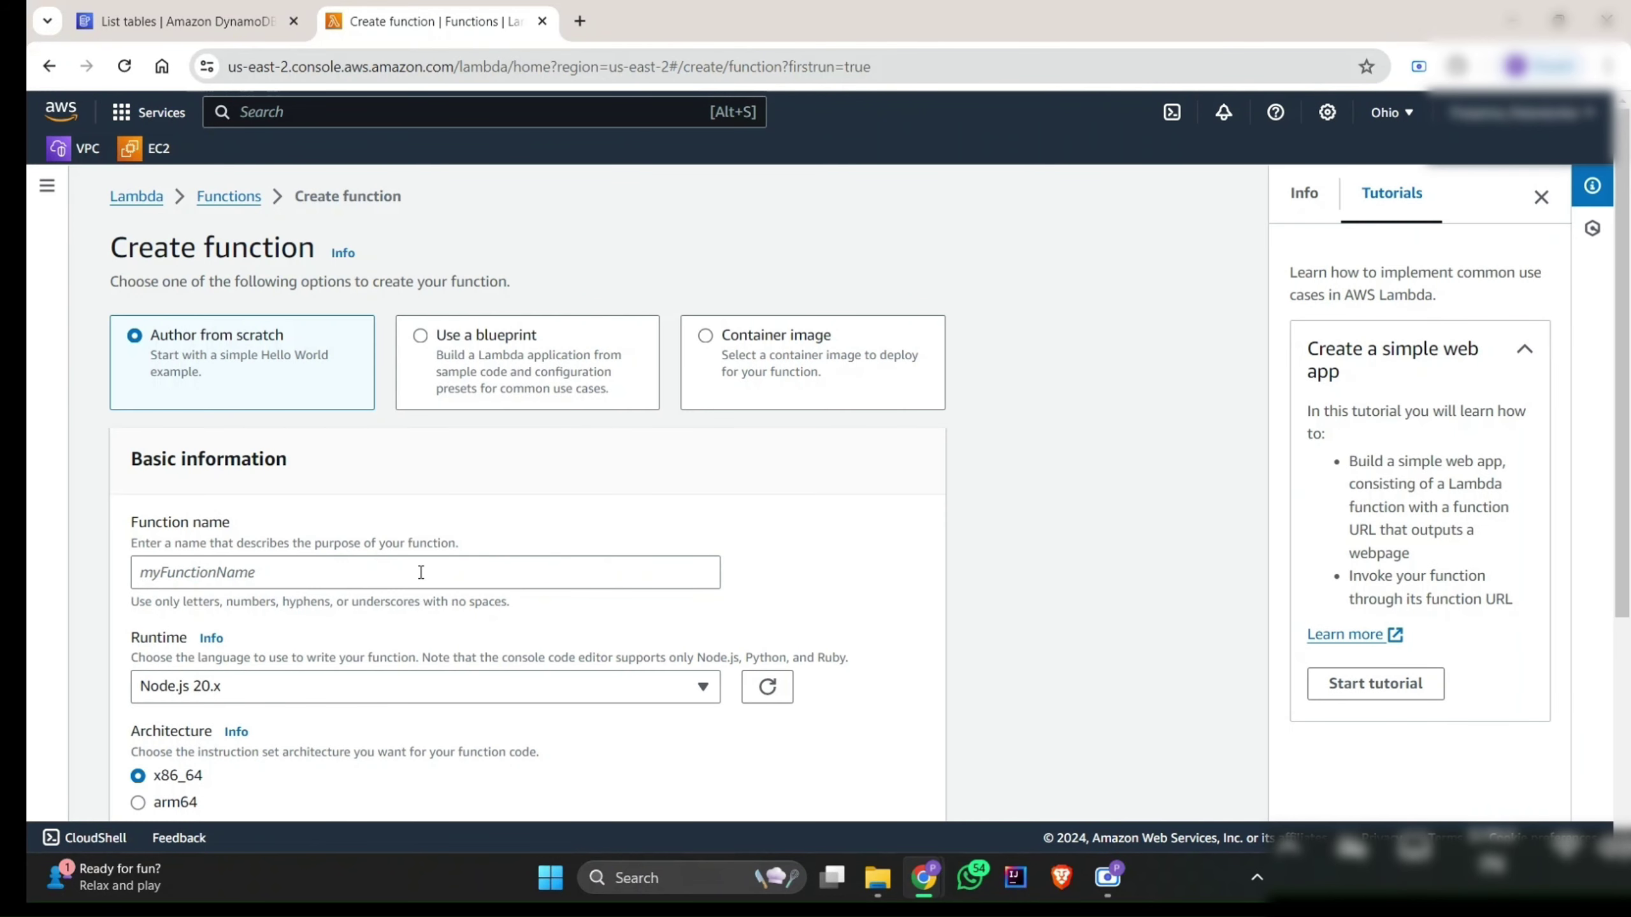
Step: Name the function getStudent and set its runtime to Python 3.12
click(421, 572)
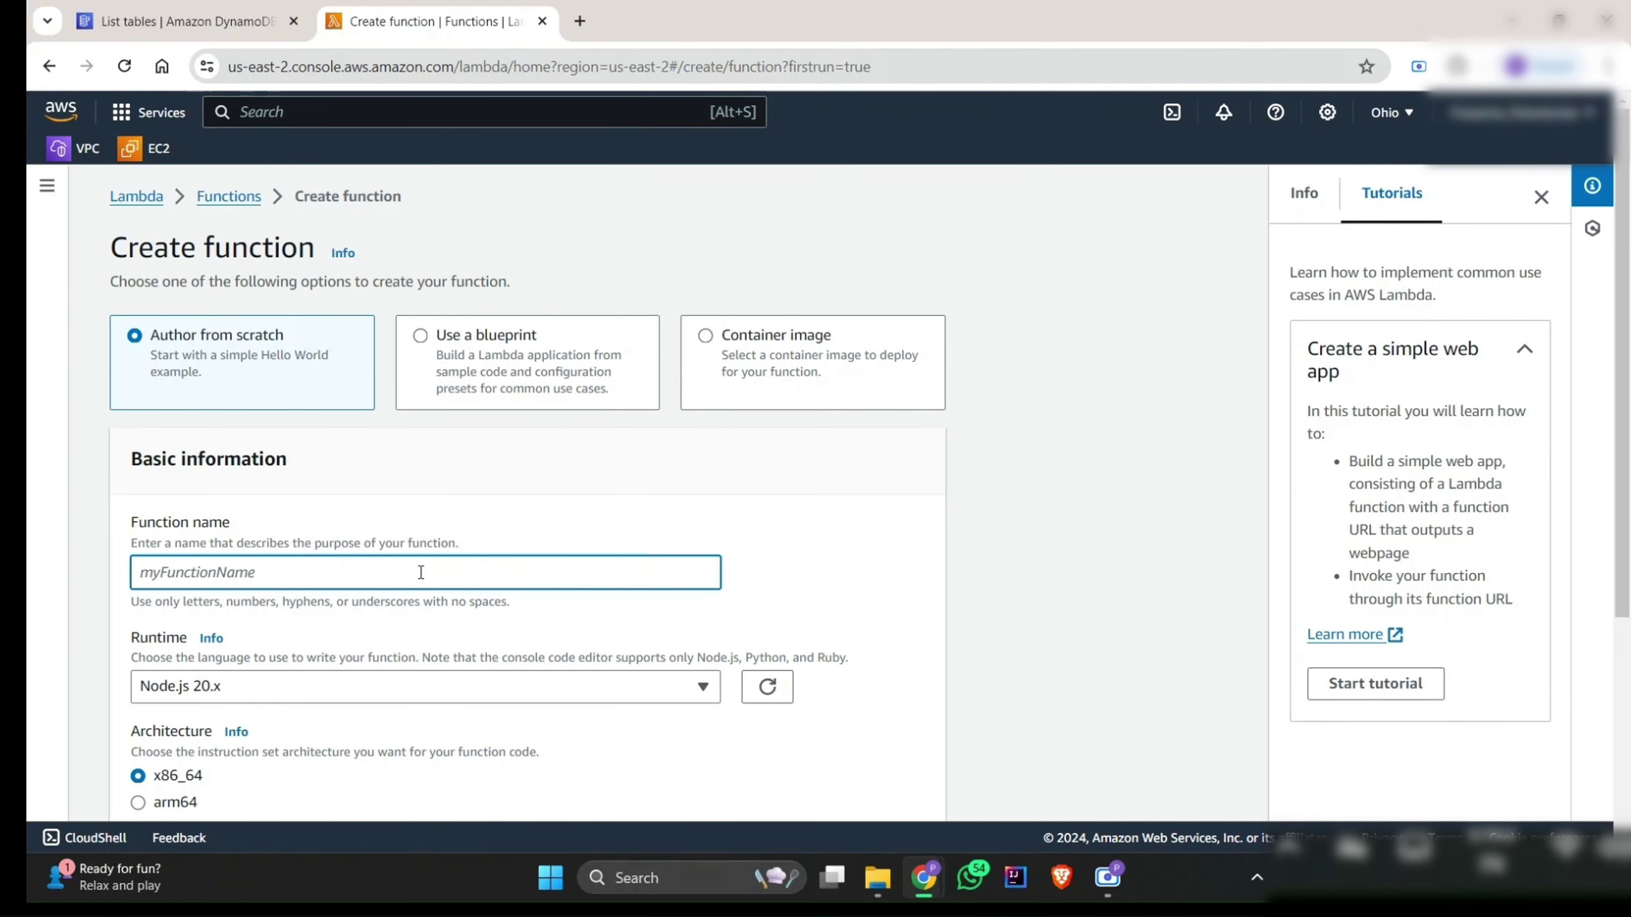
text(getStudent)
scroll(387, 630, down, 1)
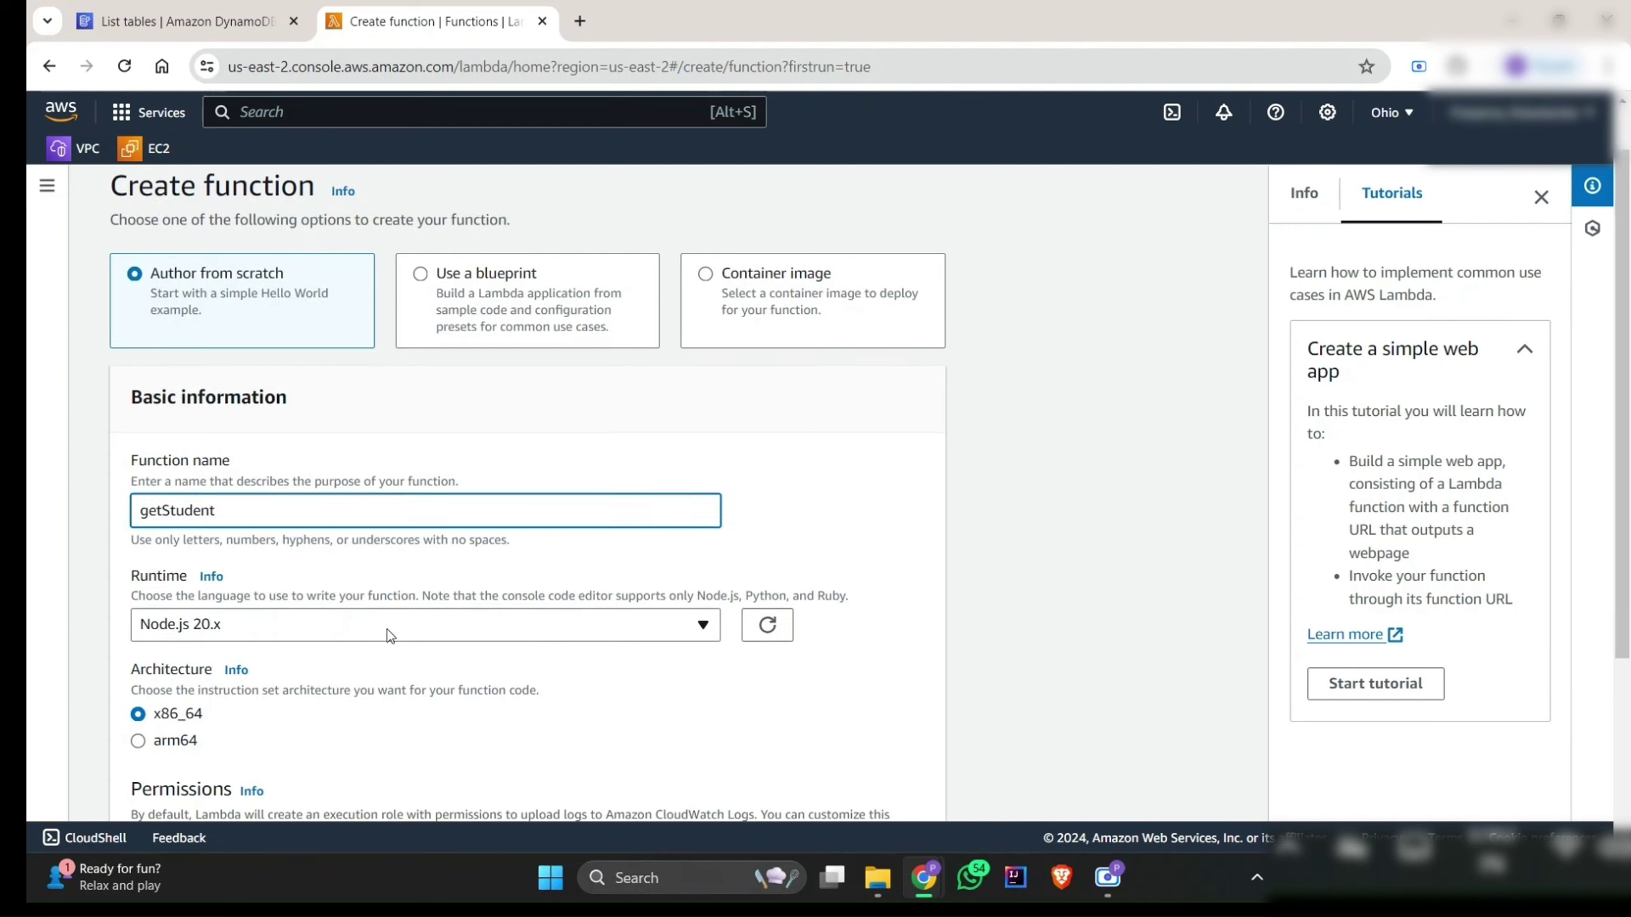
click(388, 629)
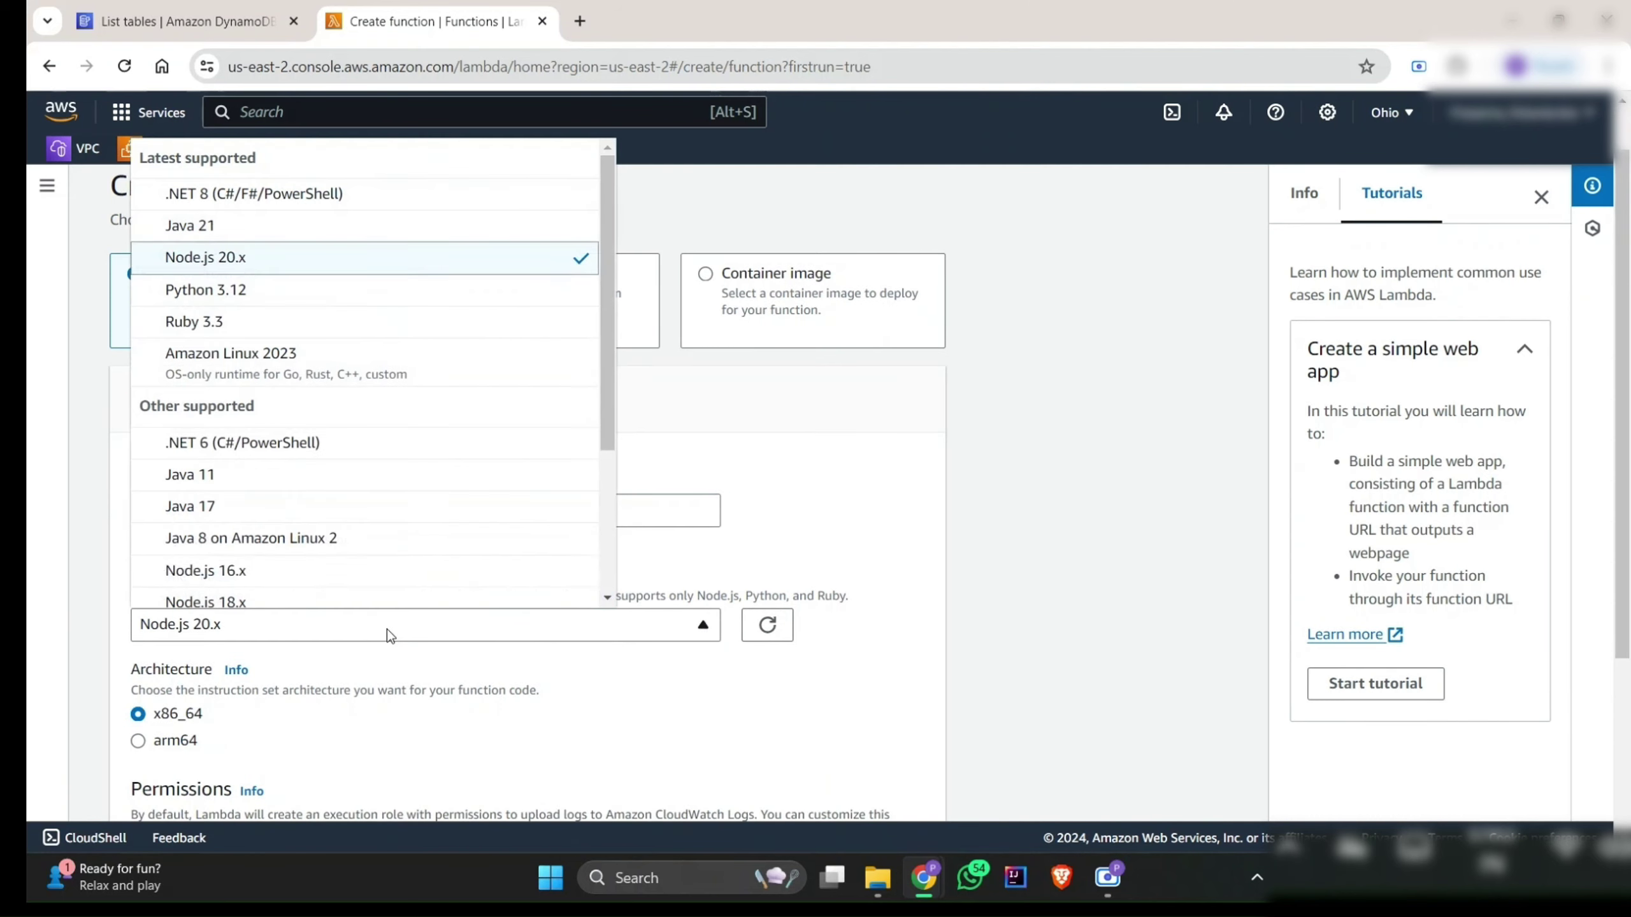
click(283, 293)
scroll(346, 463, down, 4)
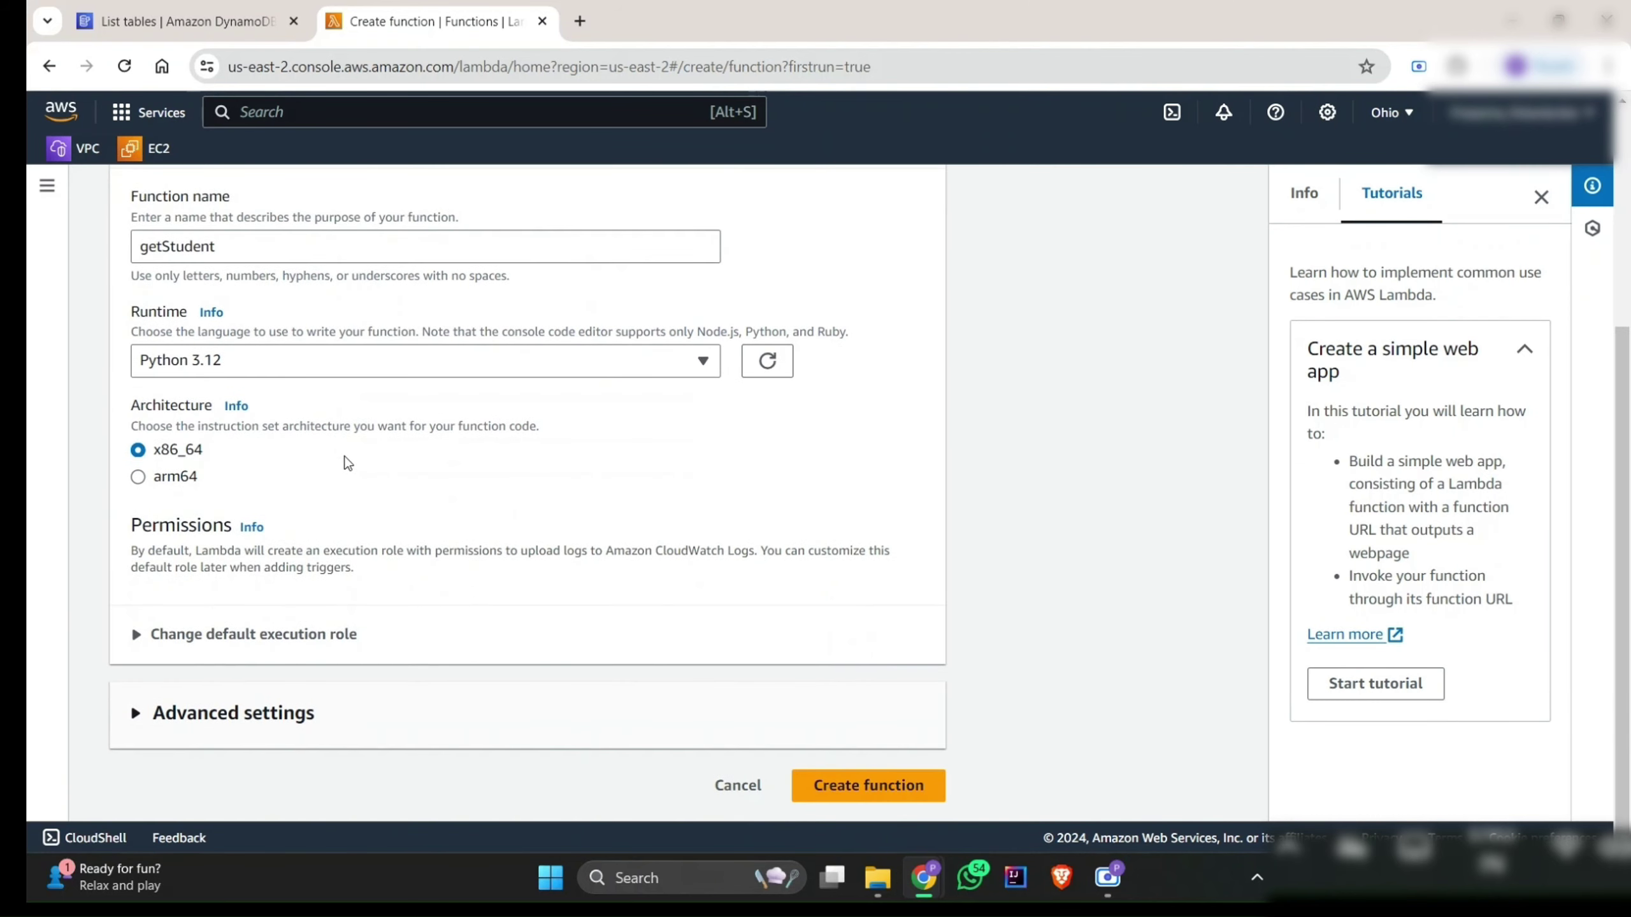
Step: Change the function's default execution role to the existing role lambda-dynamoDB-fullrole
click(276, 634)
scroll(275, 634, down, 3)
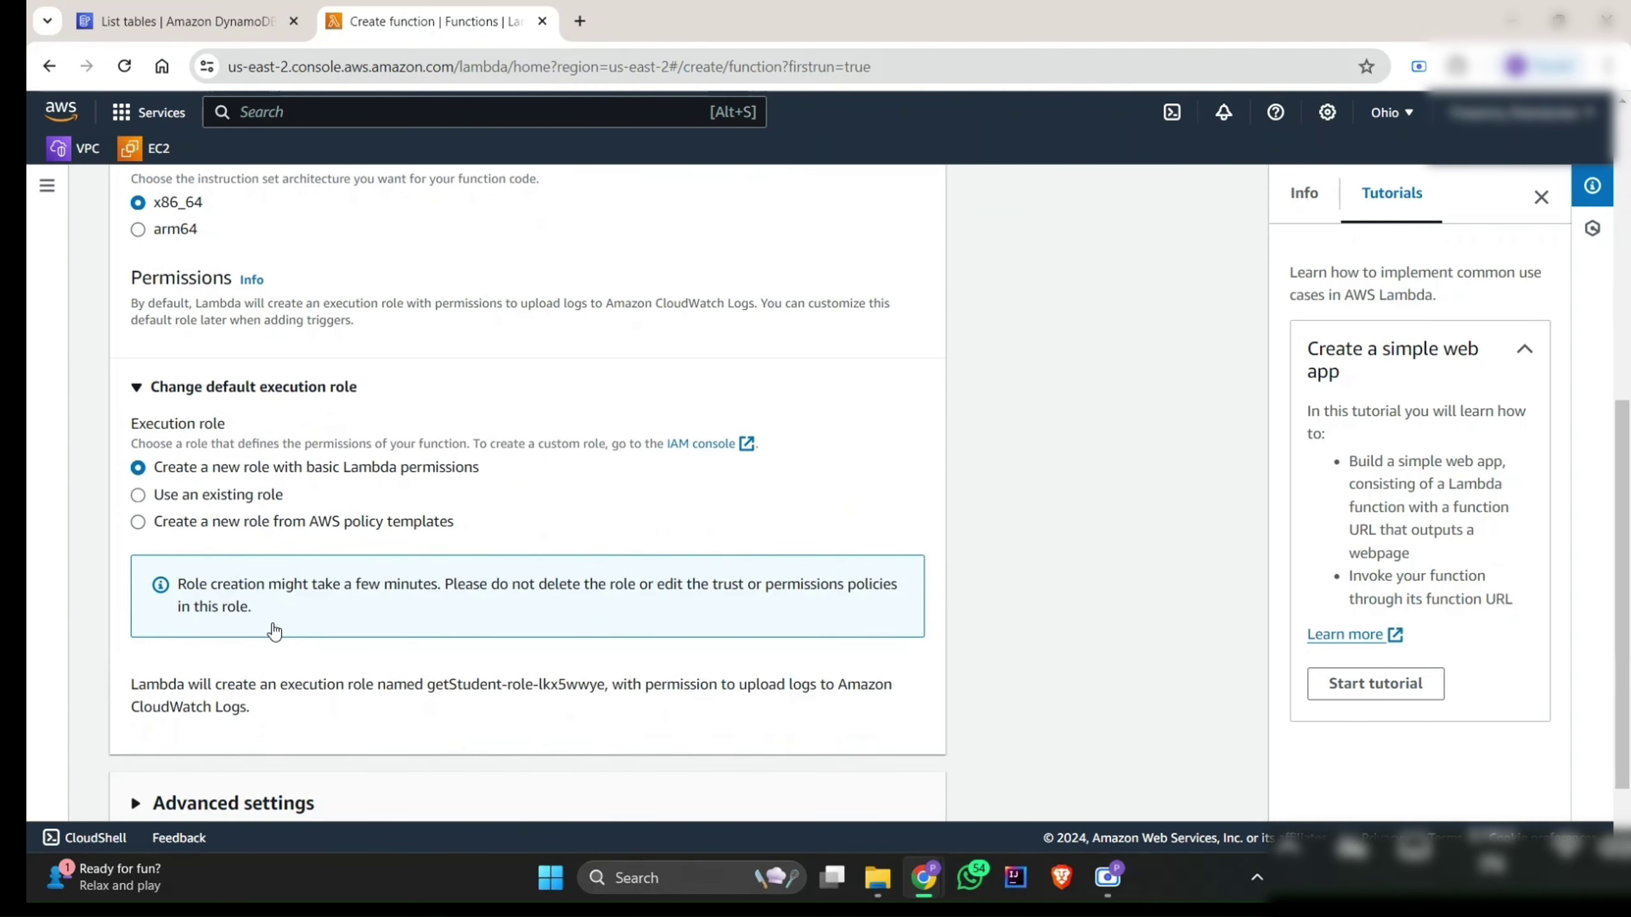
click(175, 495)
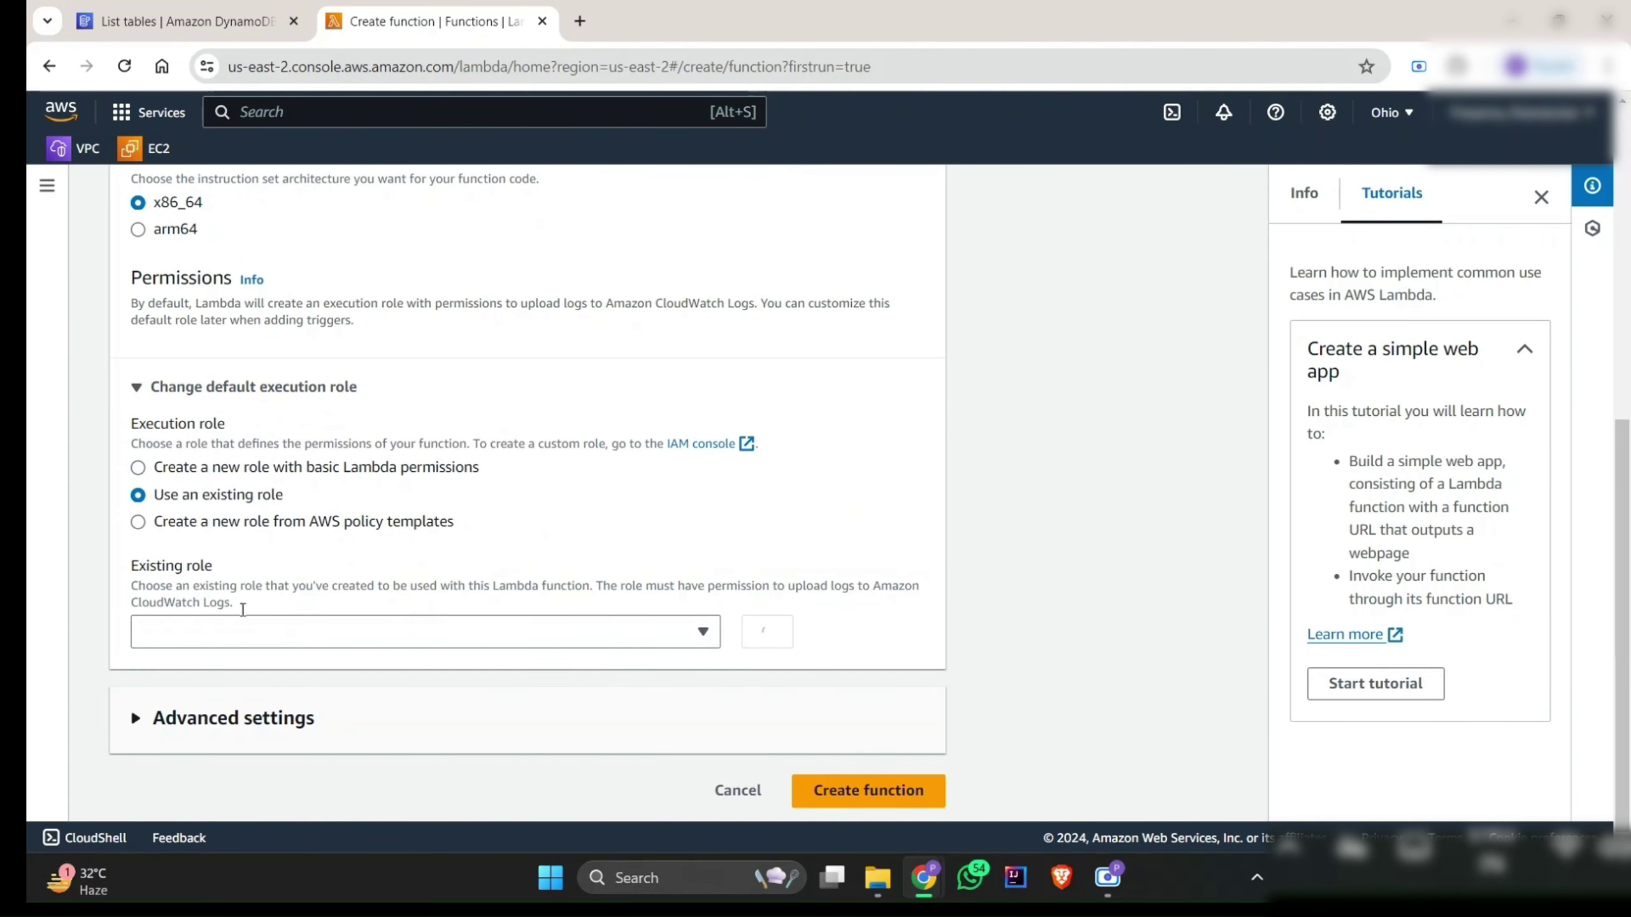
click(705, 632)
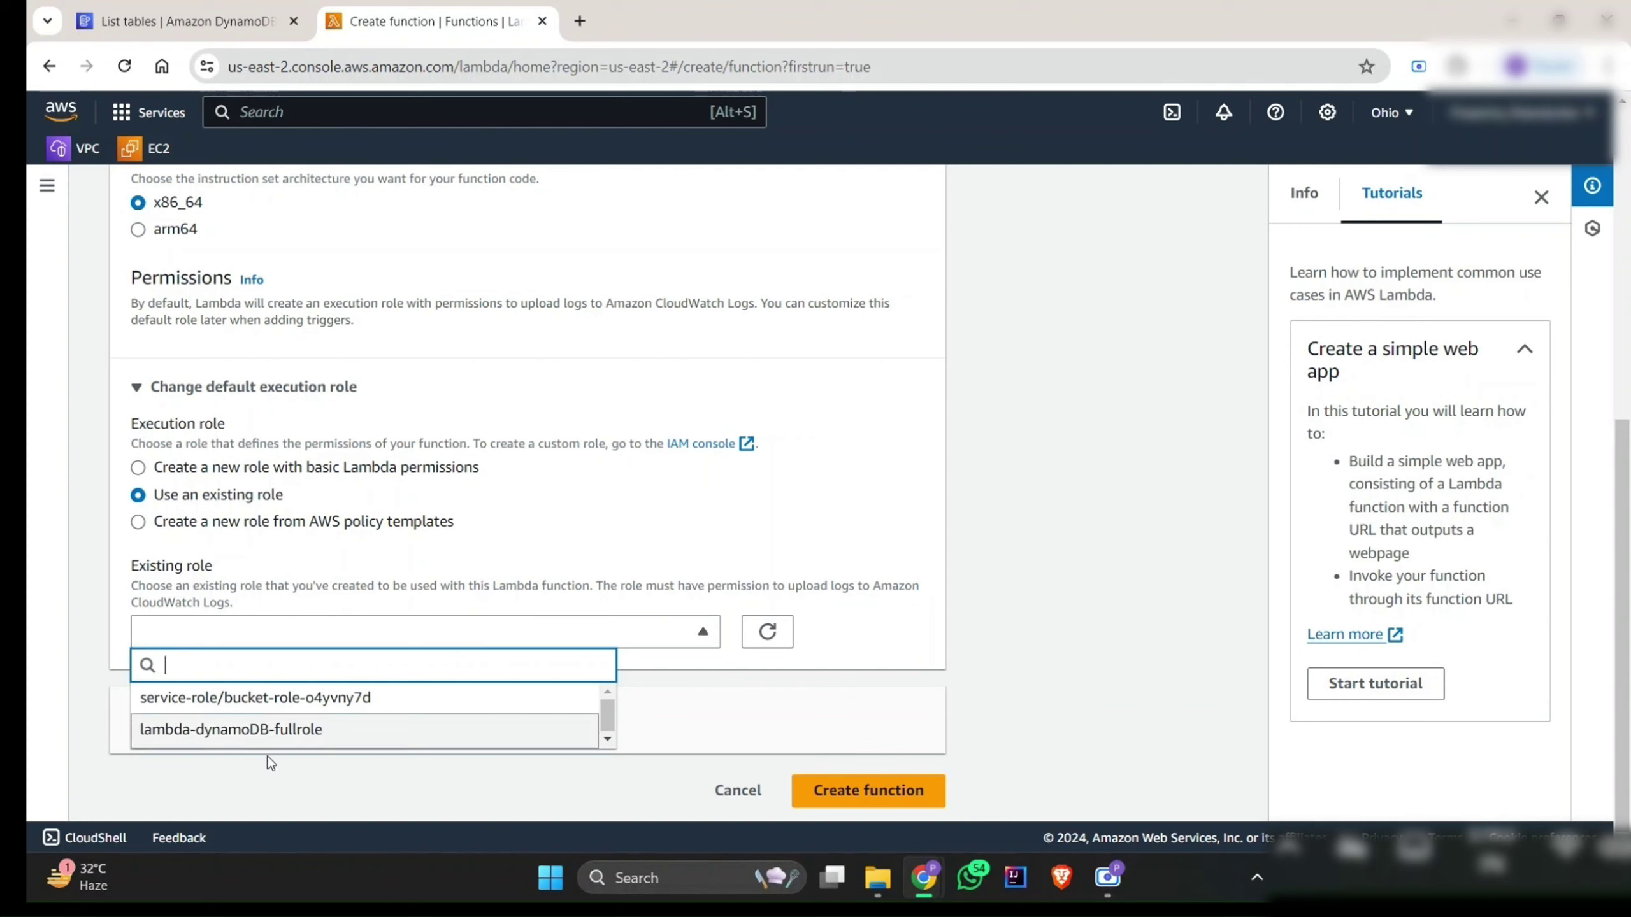
click(280, 730)
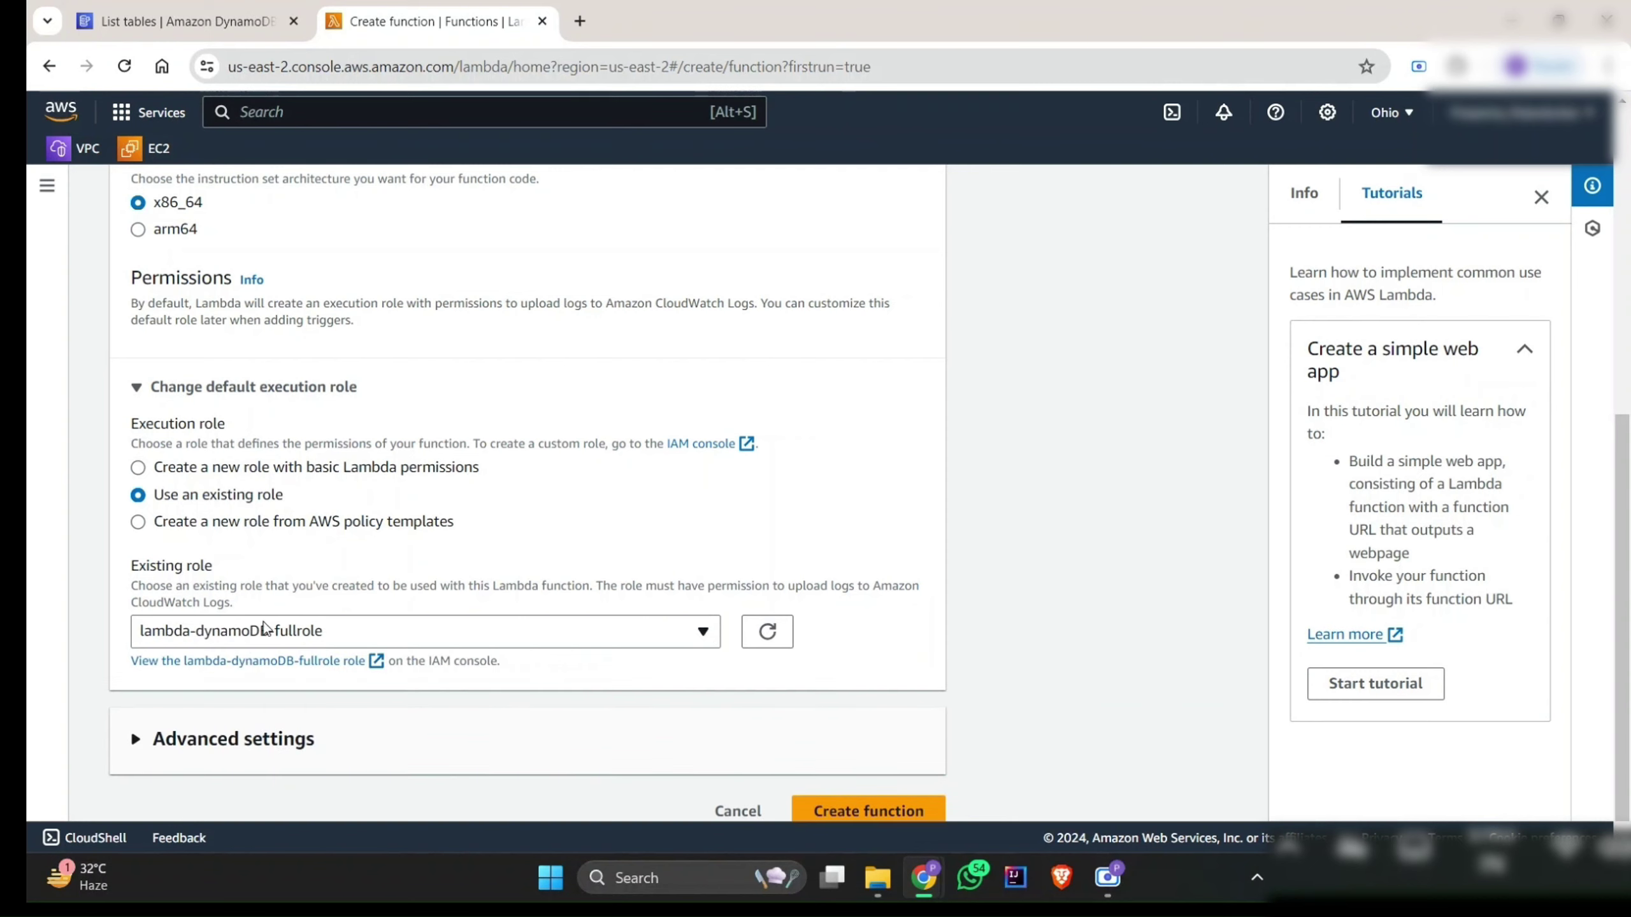
Step: View the lambda-dynamoDB-fullrole role in IAM, and from the roles list start creating a new role
click(322, 662)
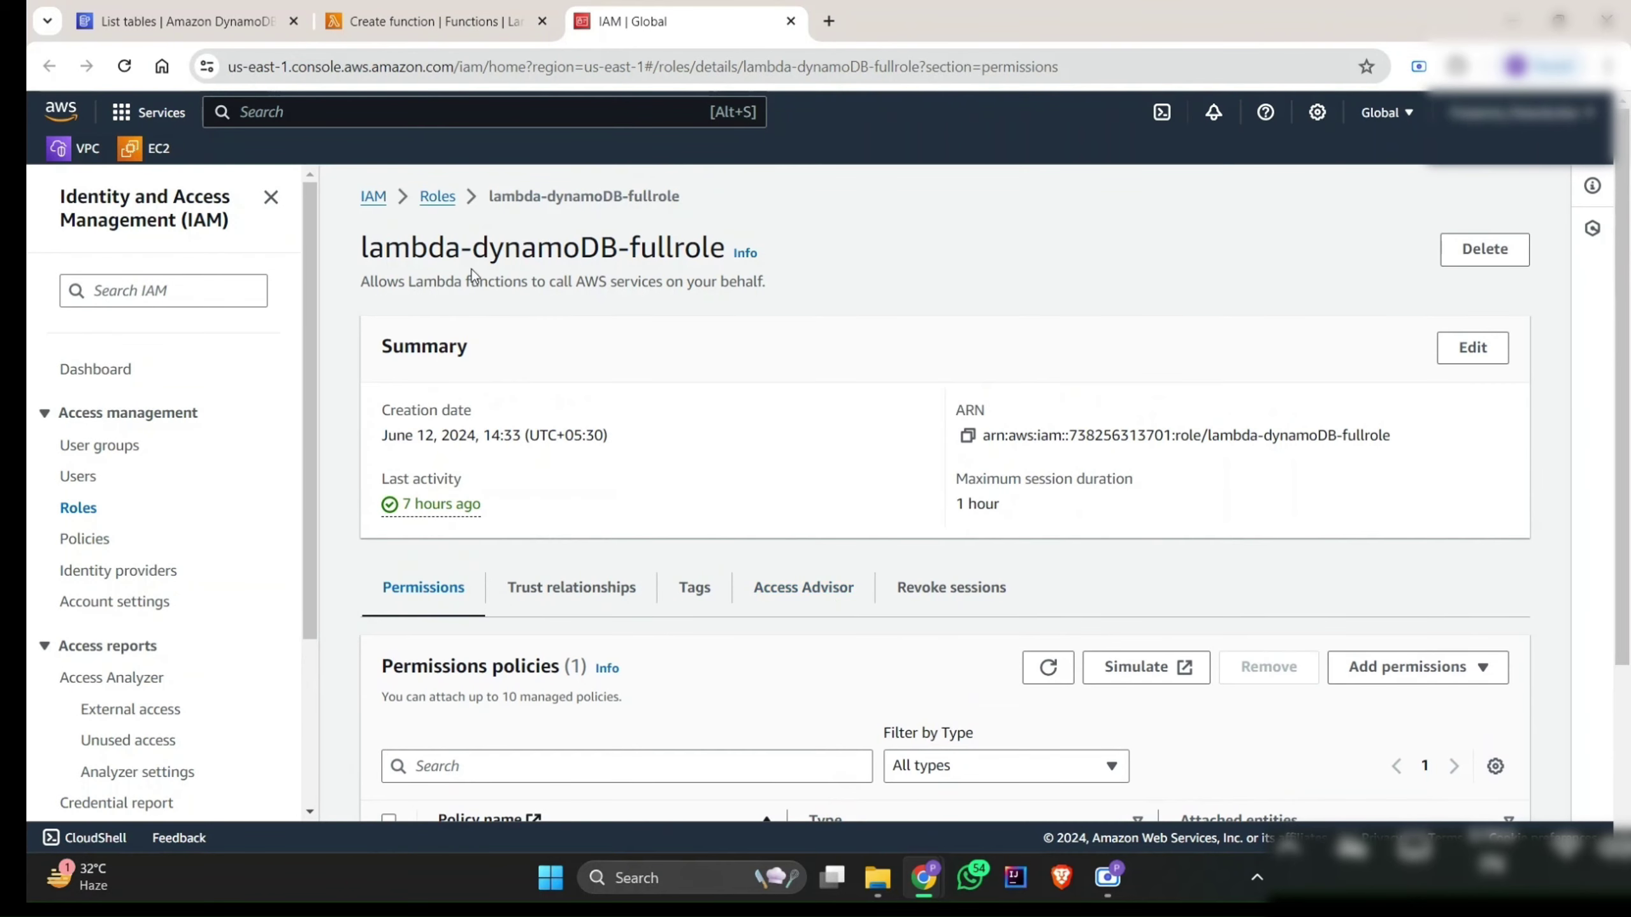
click(438, 199)
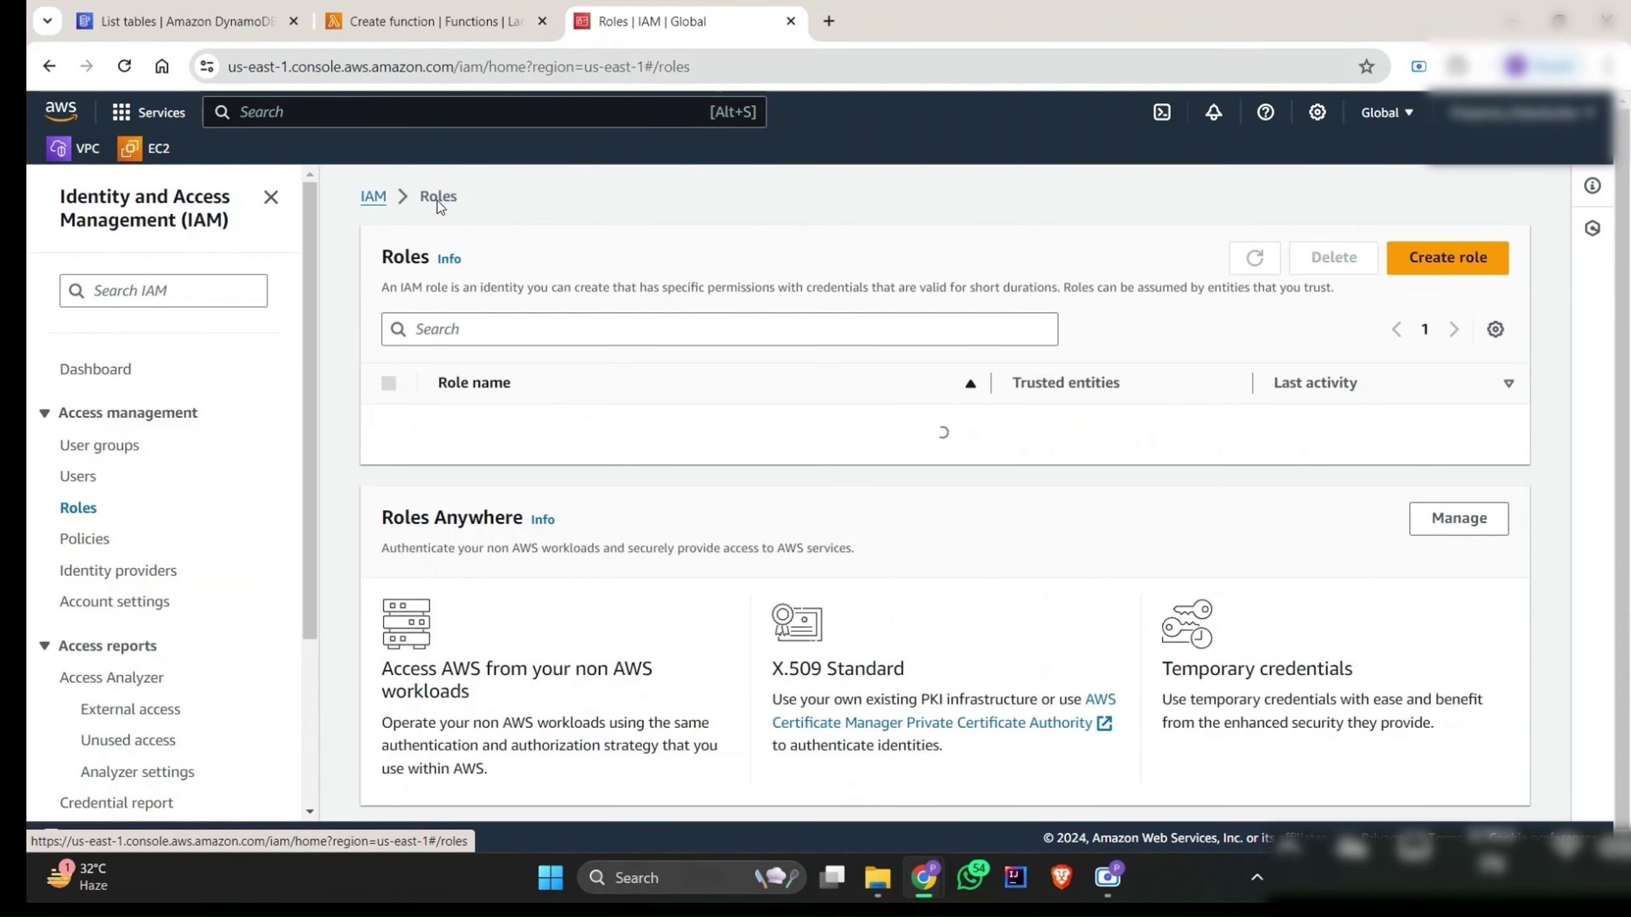
click(1465, 258)
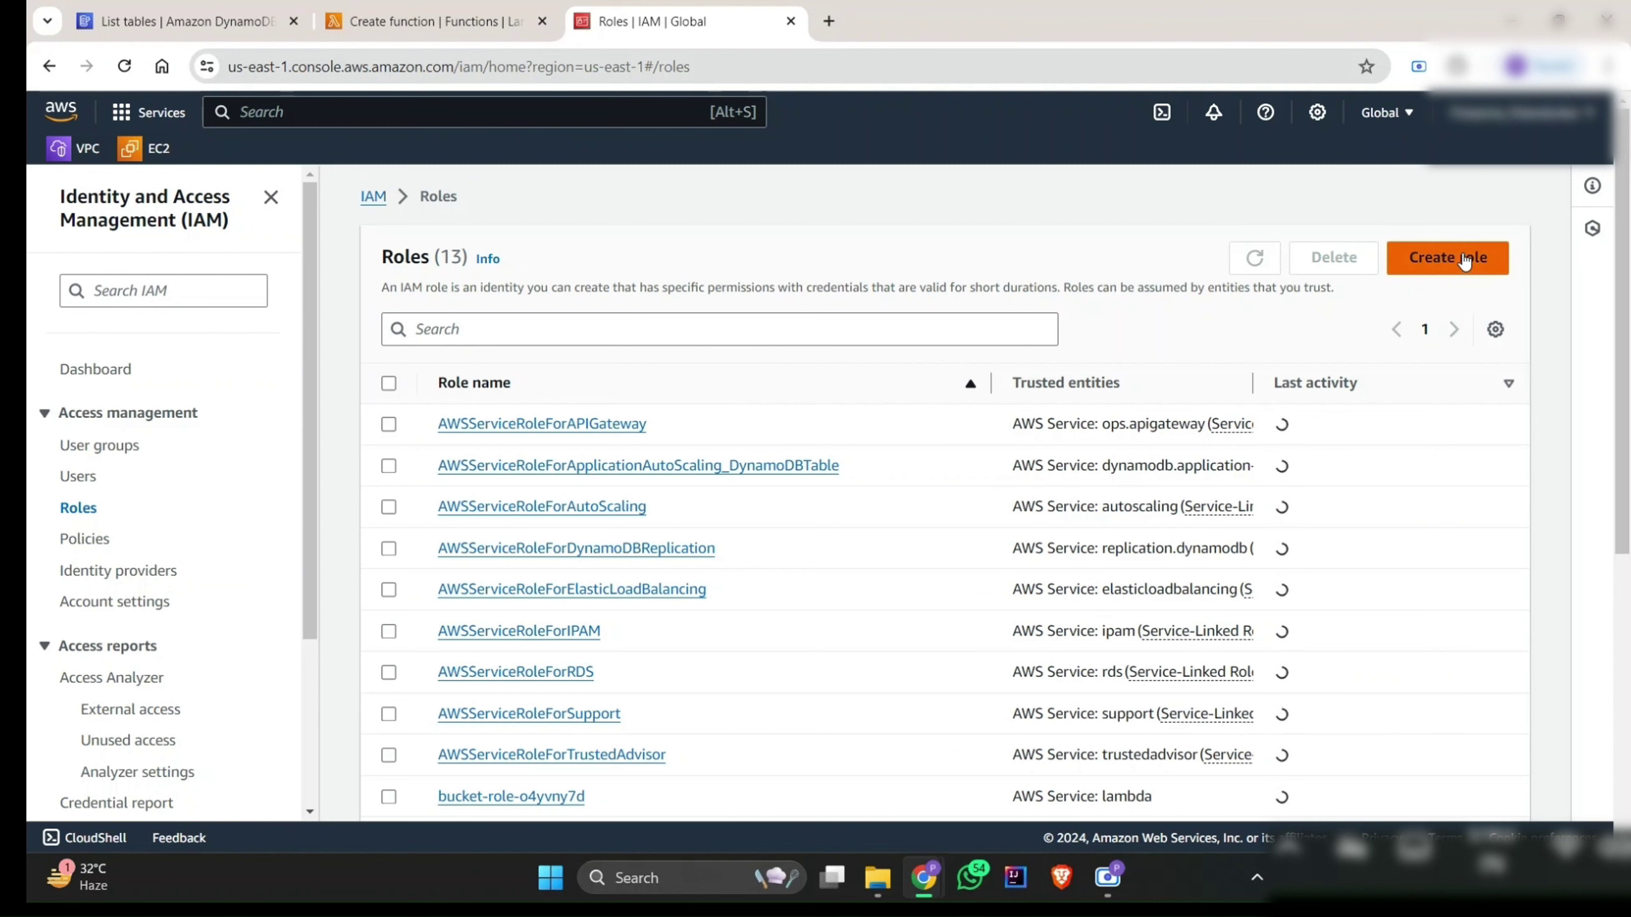
Step: Choose Lambda as the service use case for the new role and continue to its permissions
scroll(782, 543, down, 1)
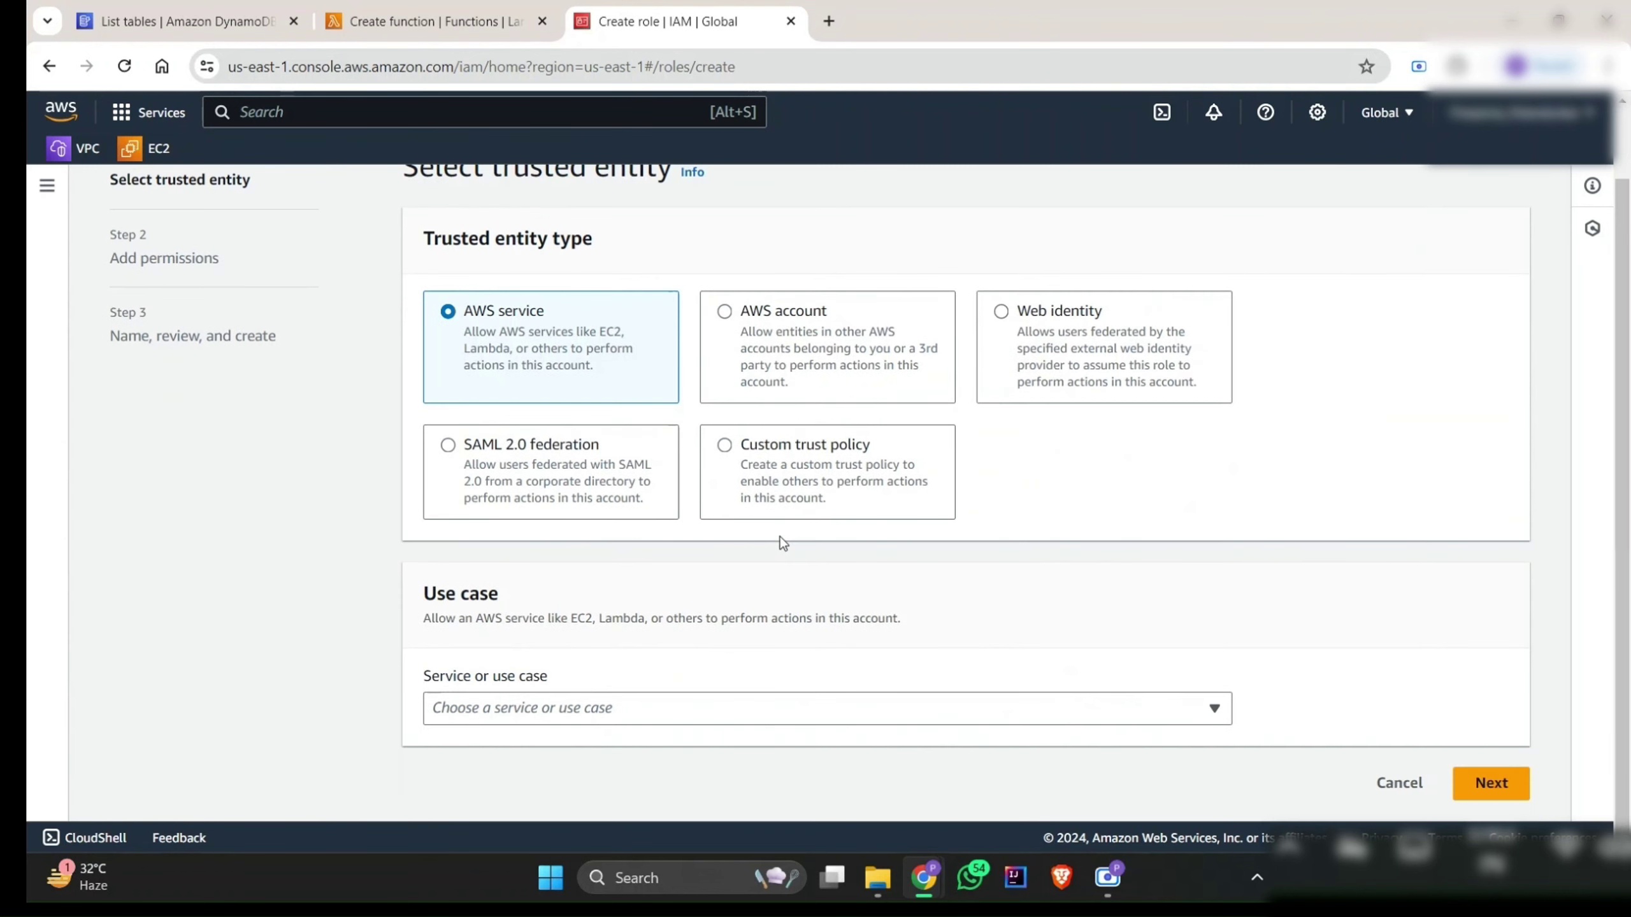
click(787, 708)
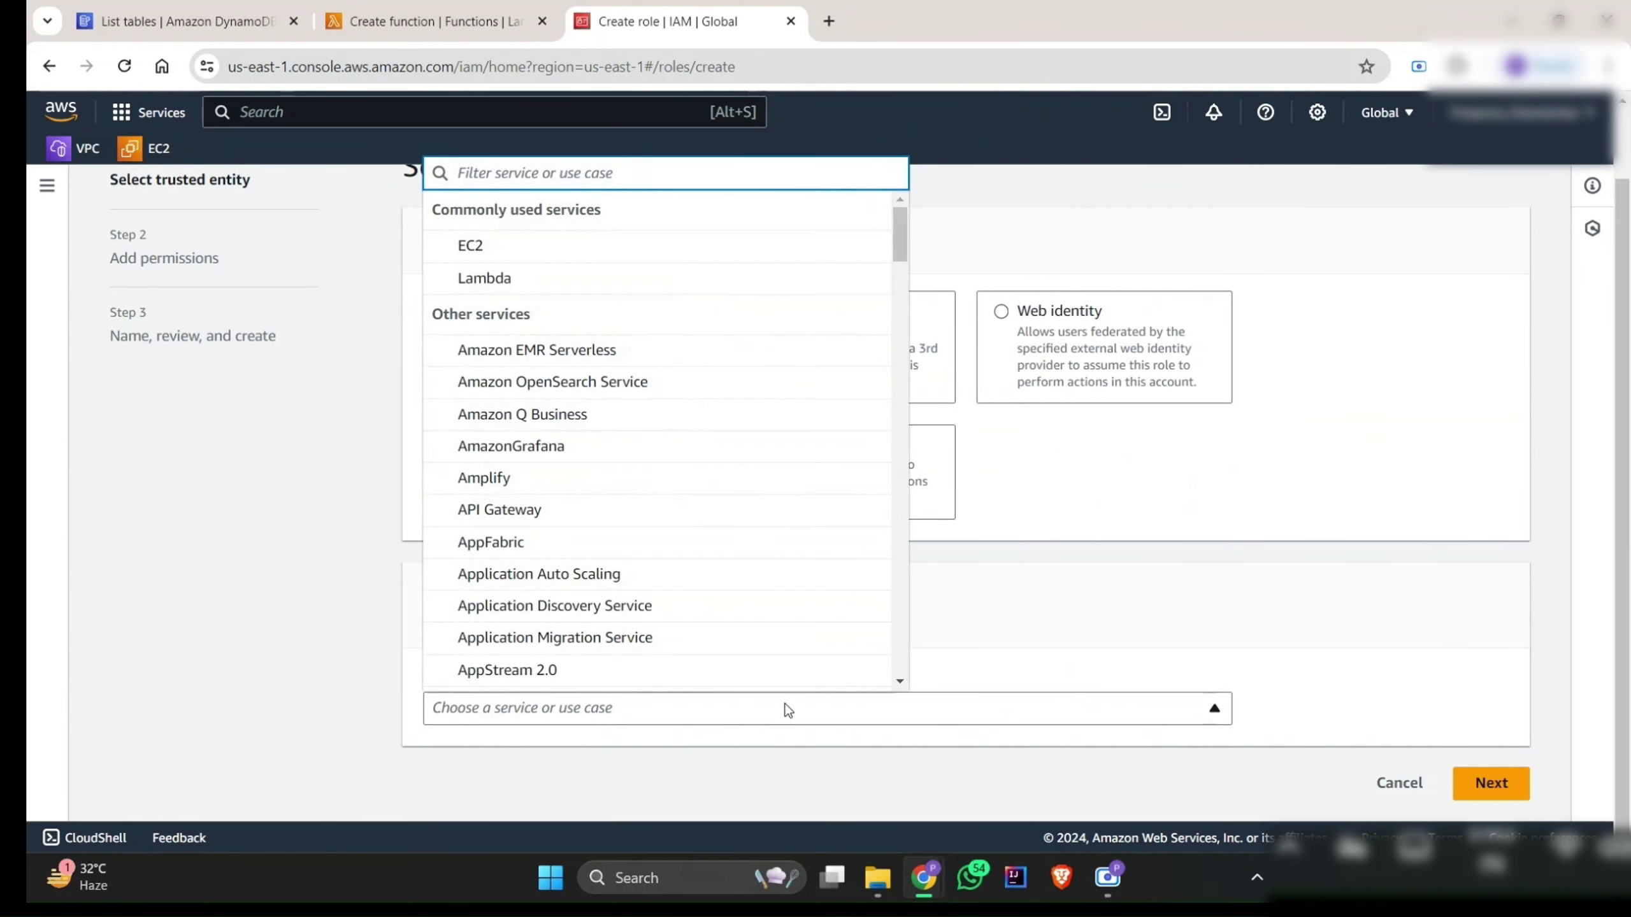
click(623, 282)
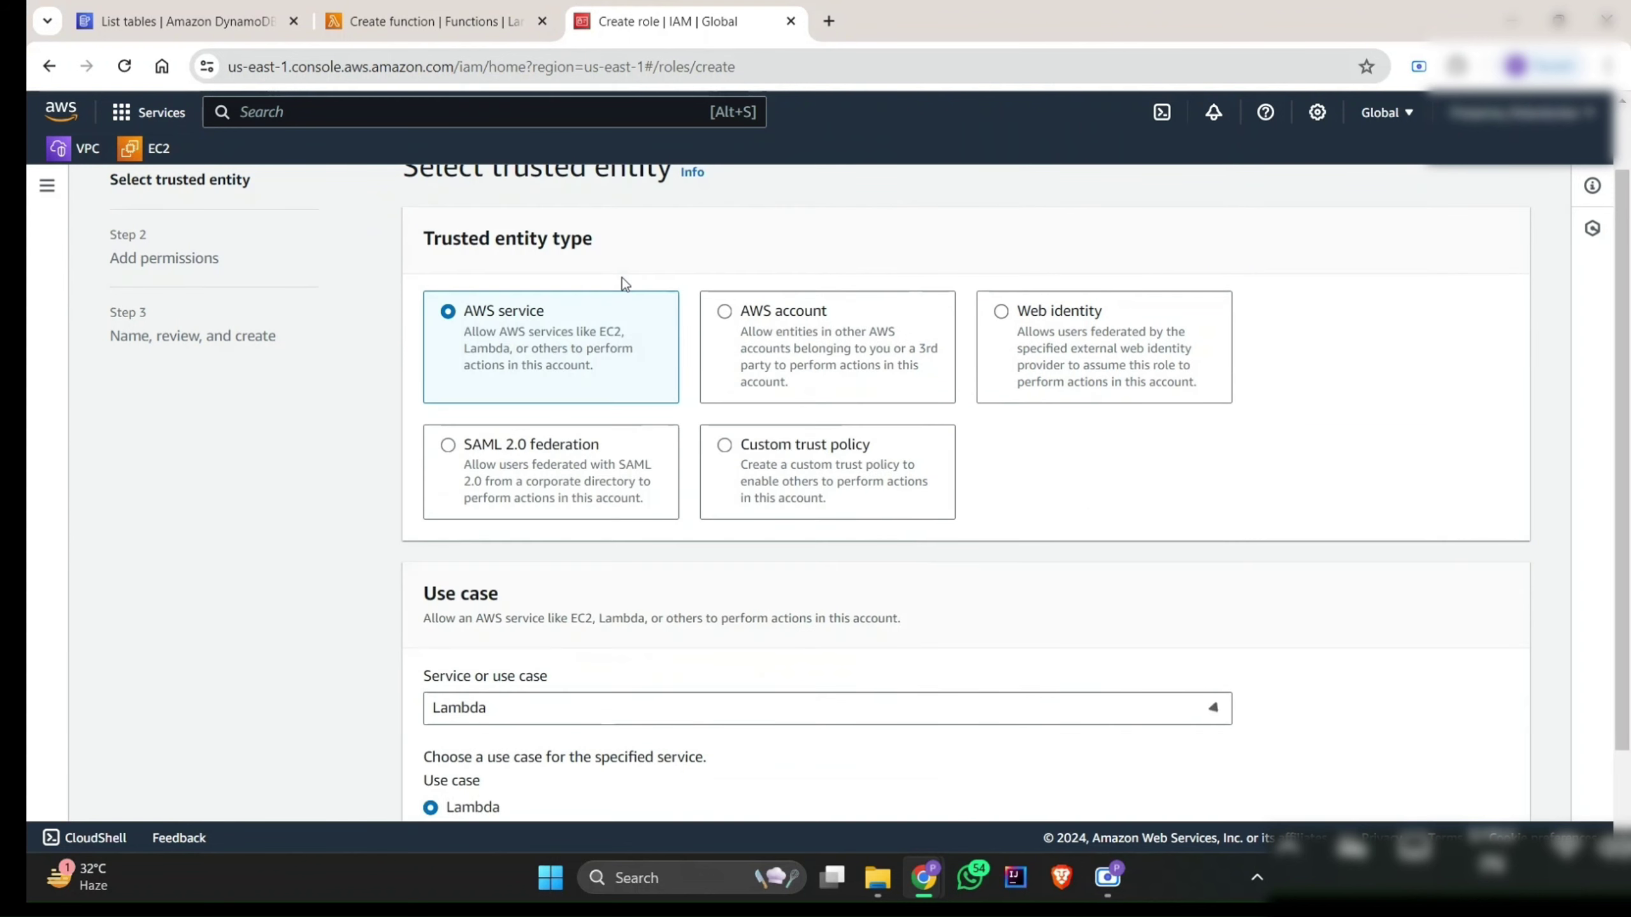
scroll(870, 732, down, 2)
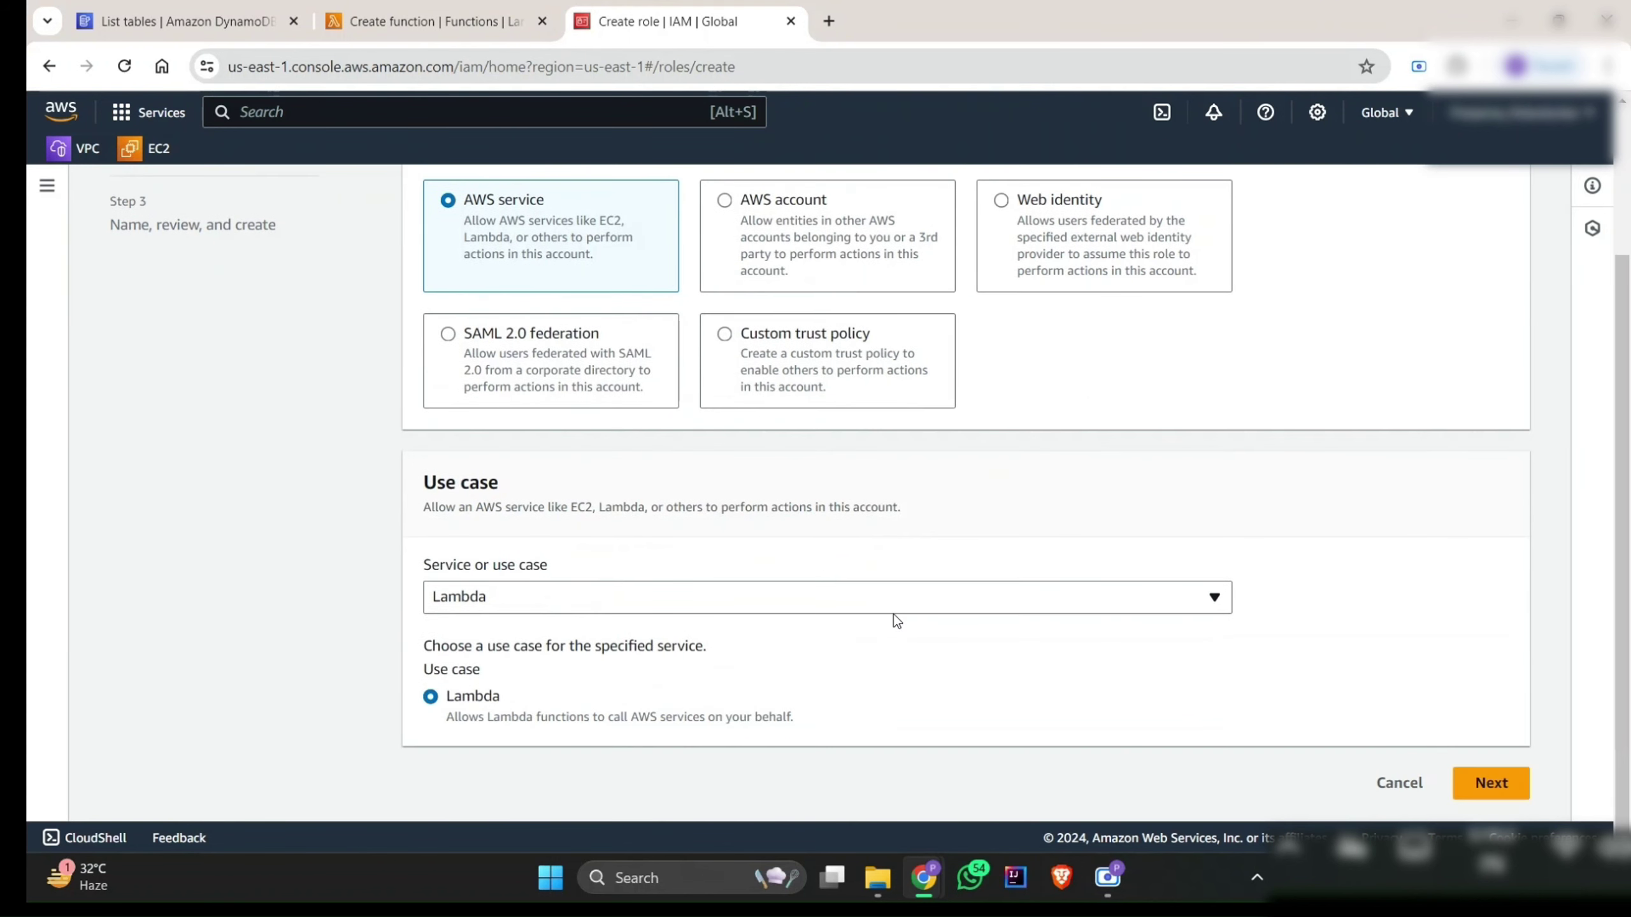
click(1490, 792)
Step: Filter the permissions policies by "dy" and attach AmazonDynamoDBFullAccess to the new role
click(608, 411)
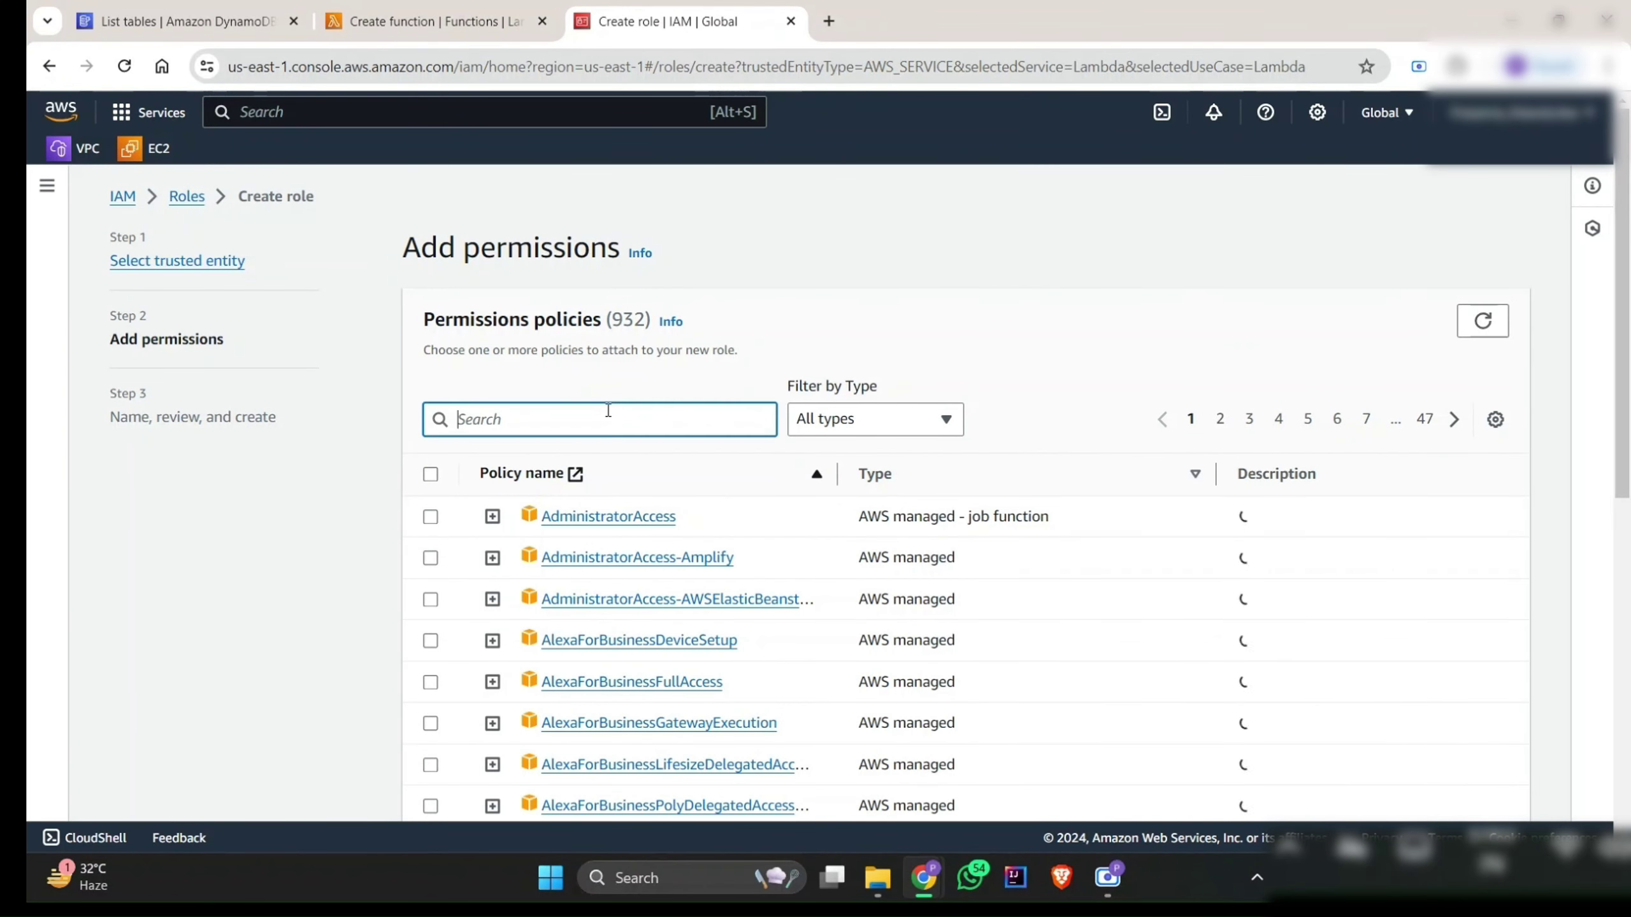
text(dy)
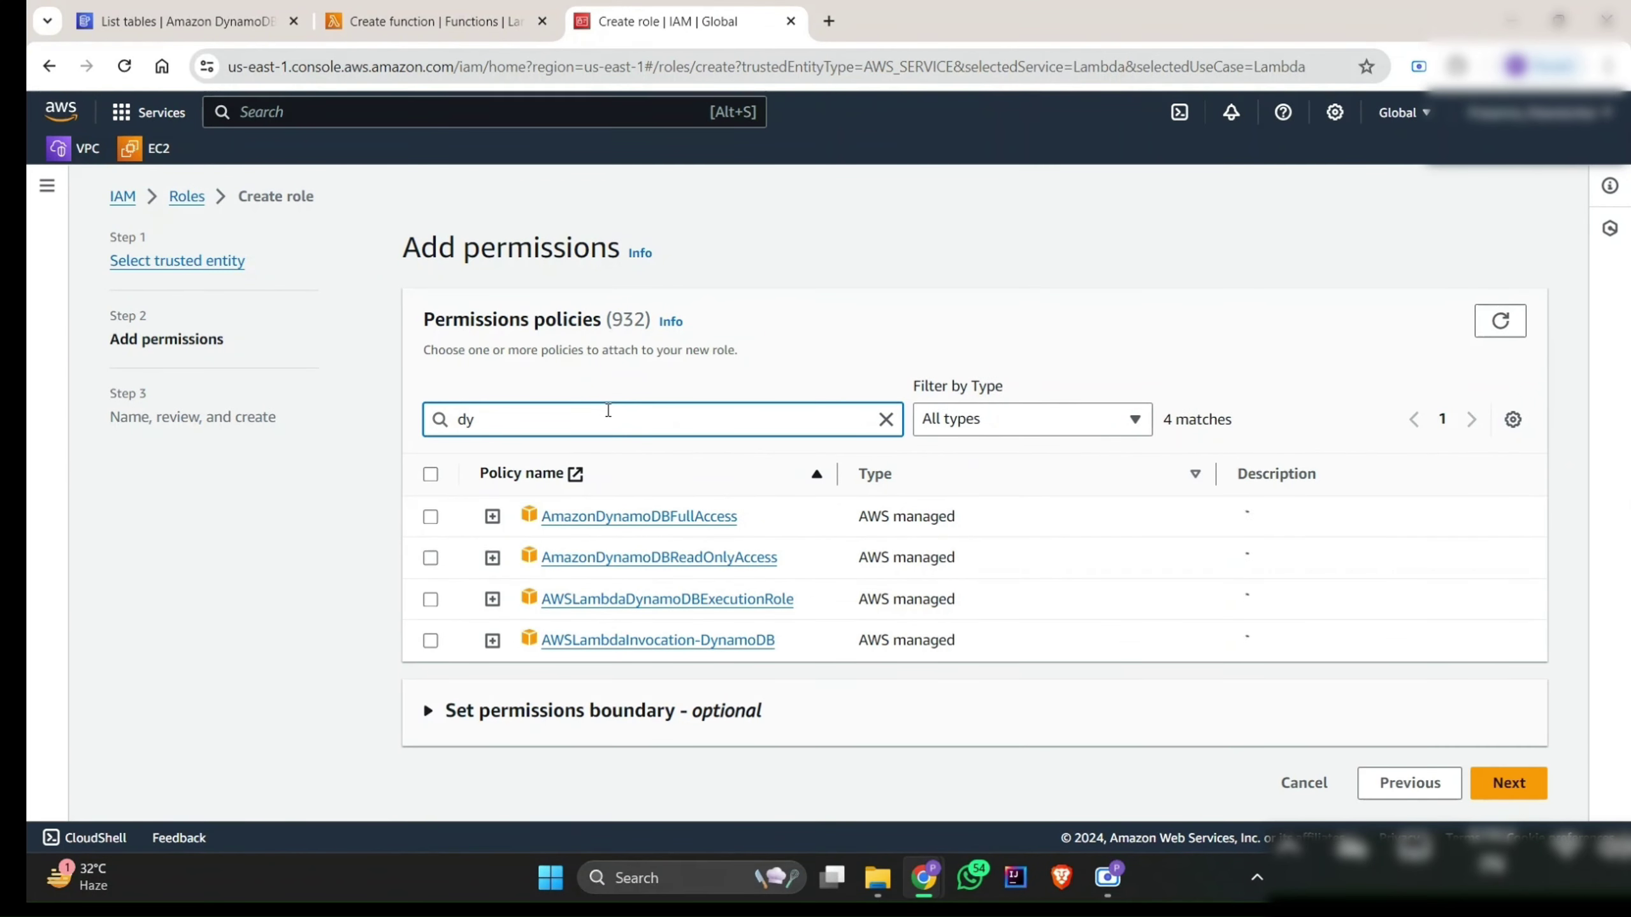
click(430, 517)
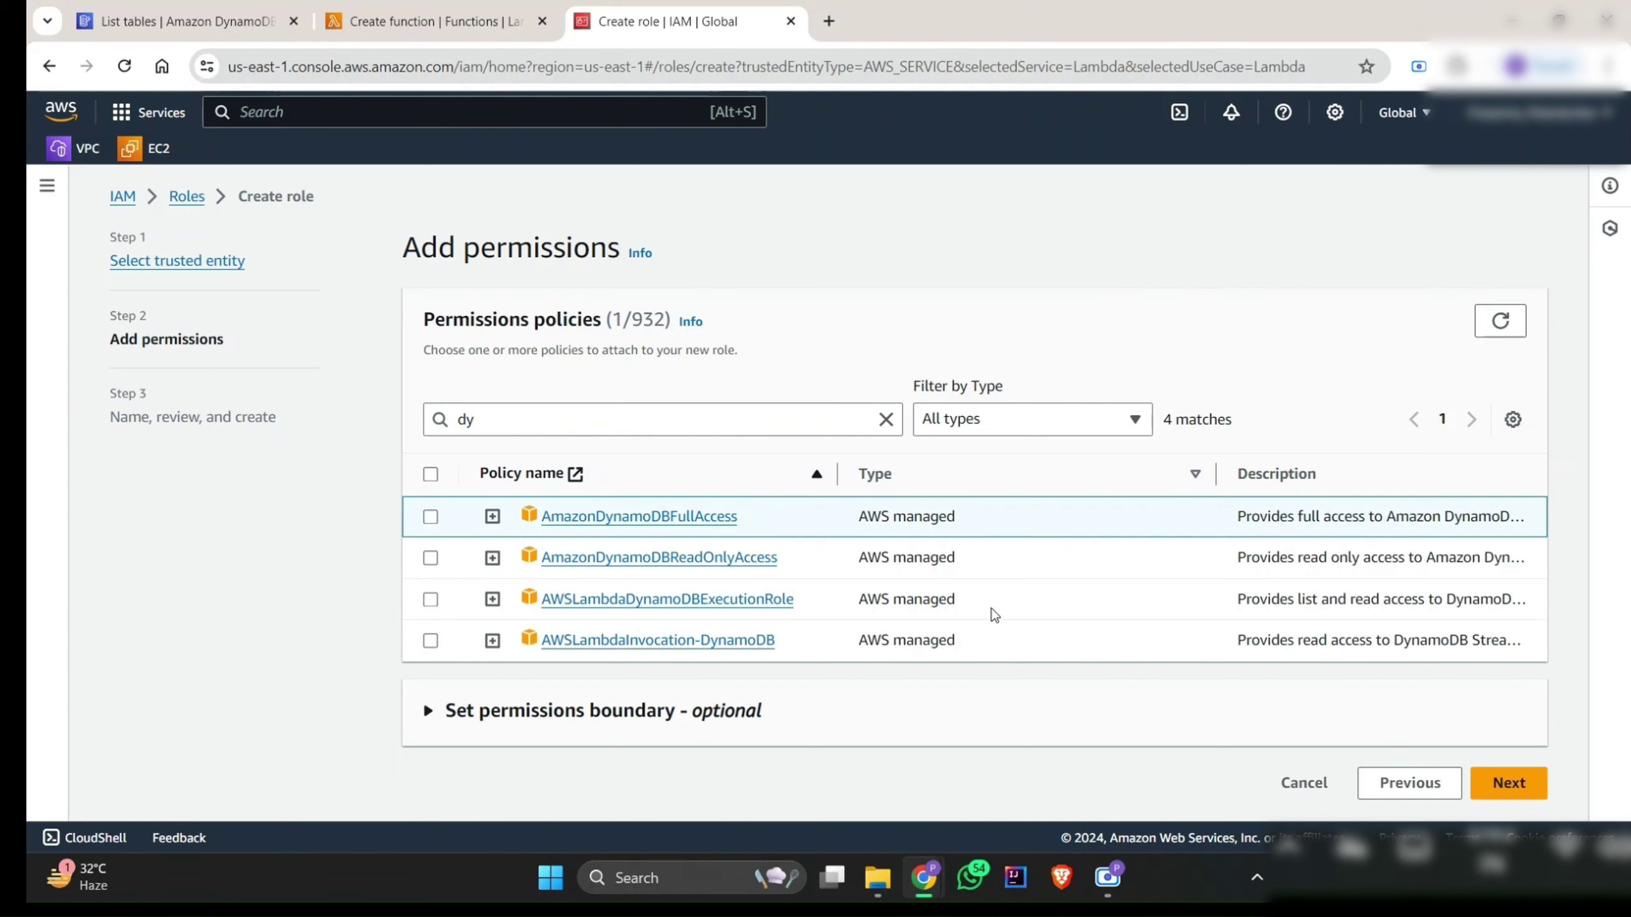
click(1507, 786)
Step: Review the new role's details and summary, discard the role without creating it, and return to the Lambda function form
scroll(942, 603, down, 4)
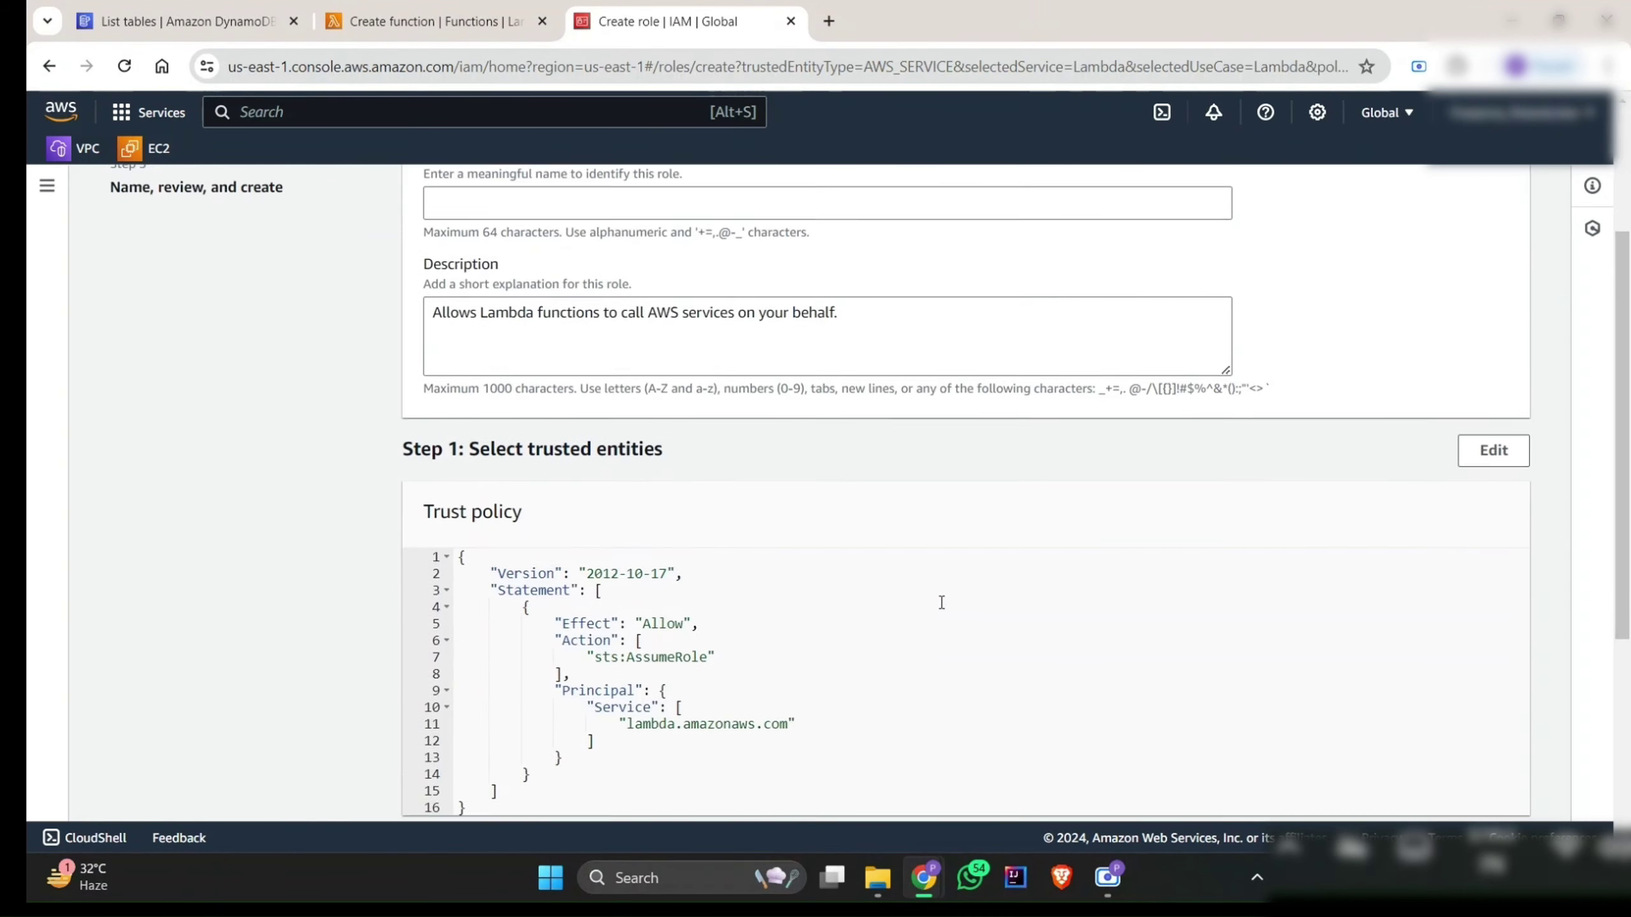
scroll(912, 566, up, 3)
click(827, 385)
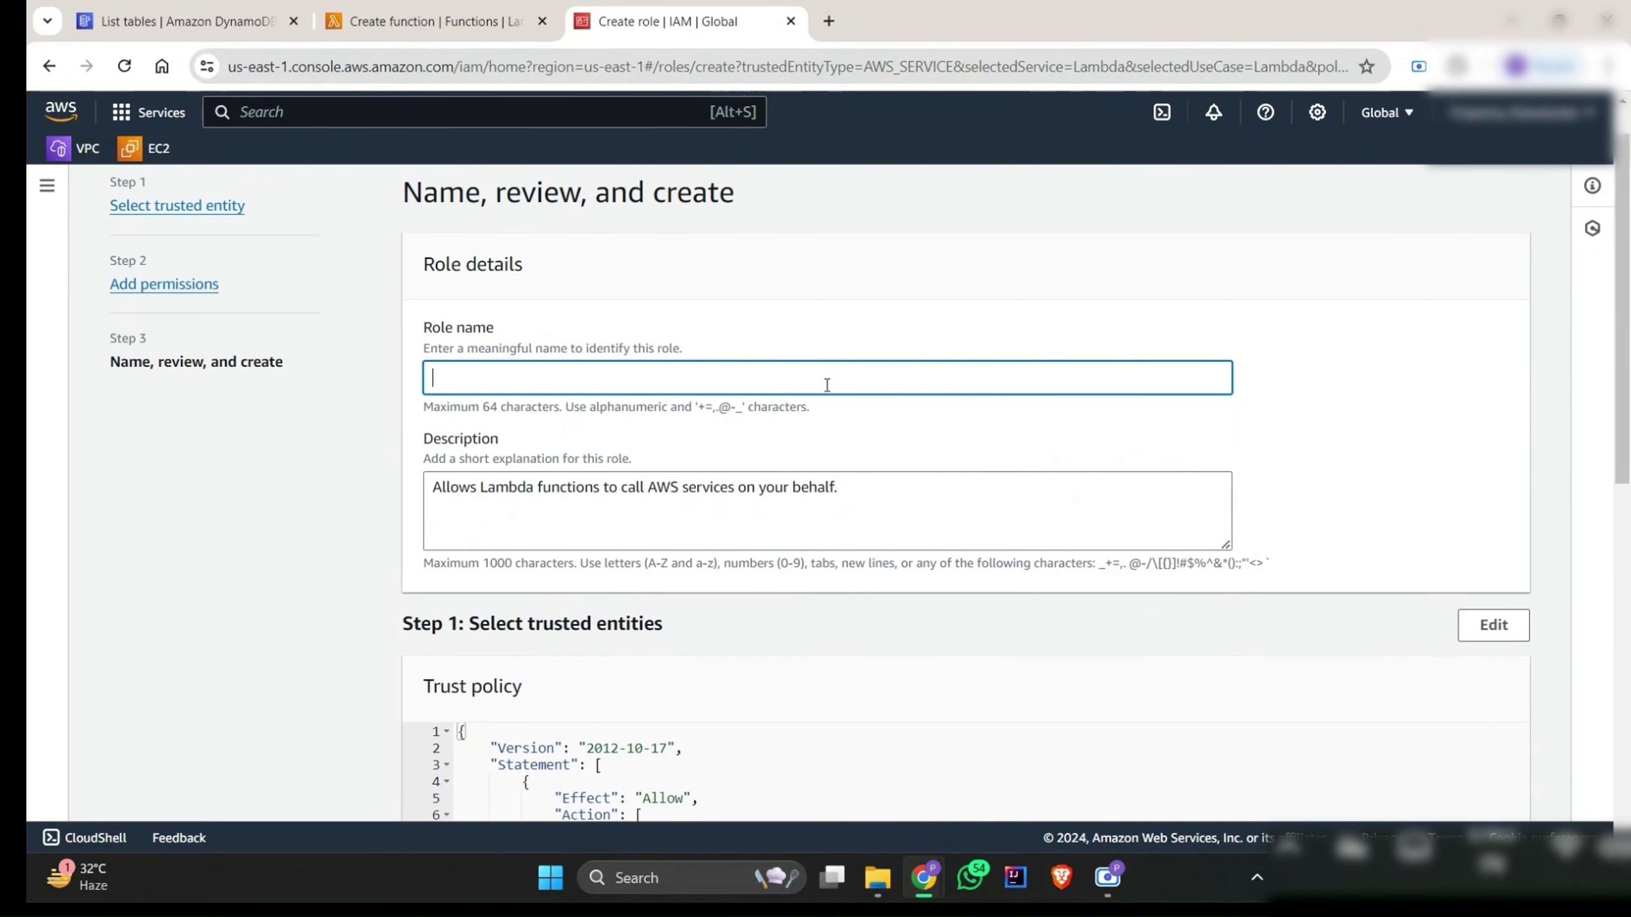
scroll(827, 385, down, 12)
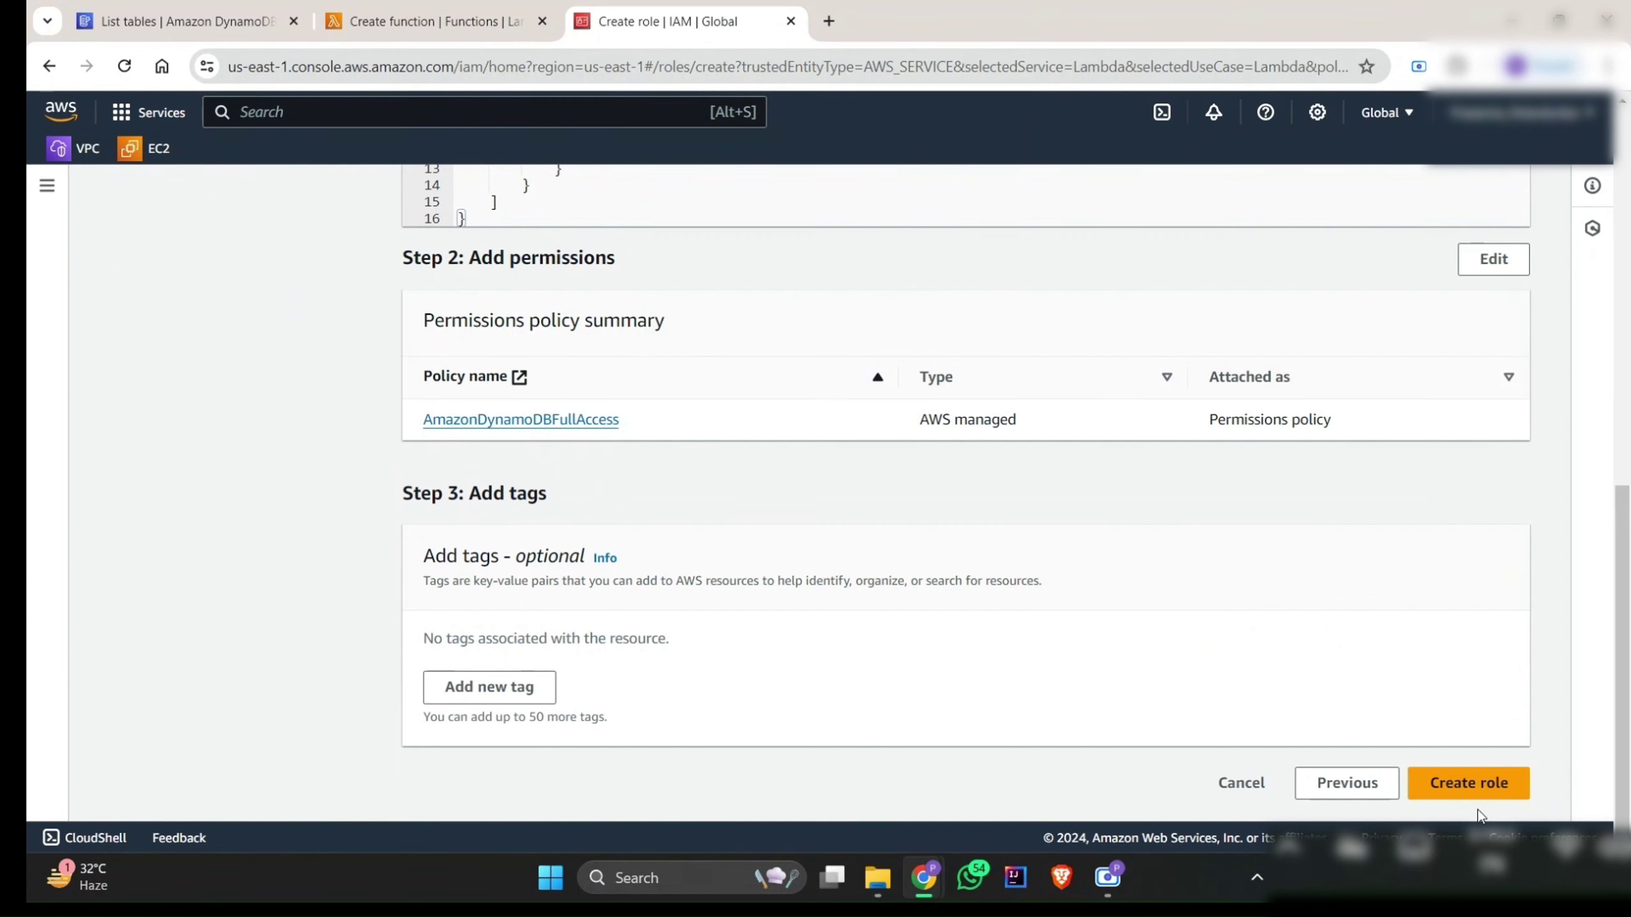
scroll(877, 428, up, 12)
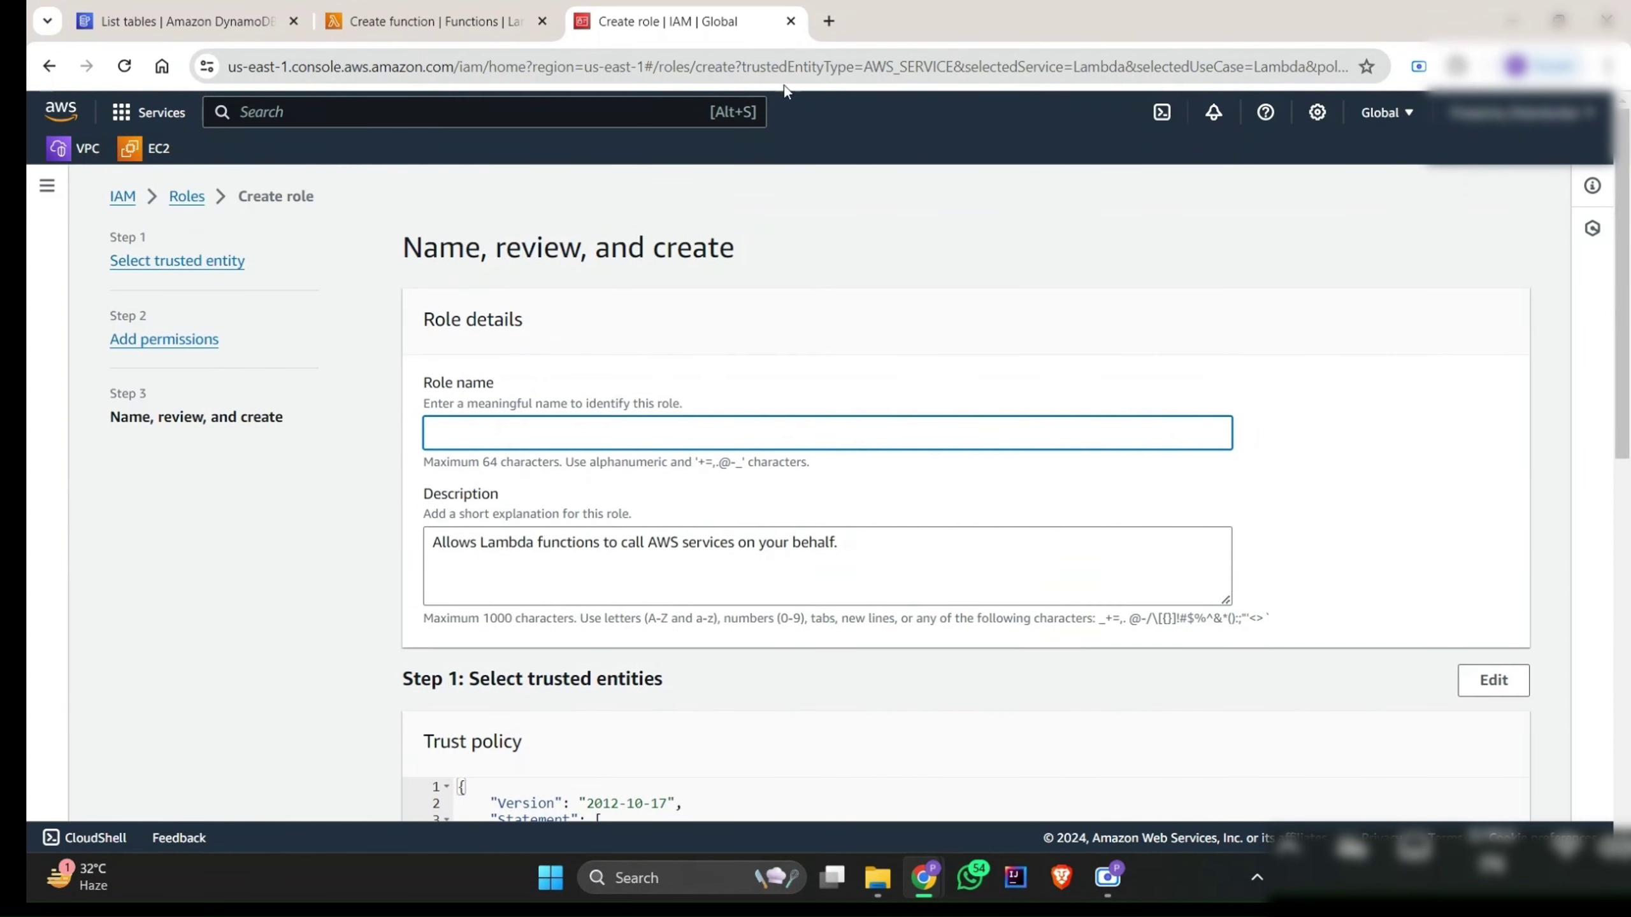
click(795, 21)
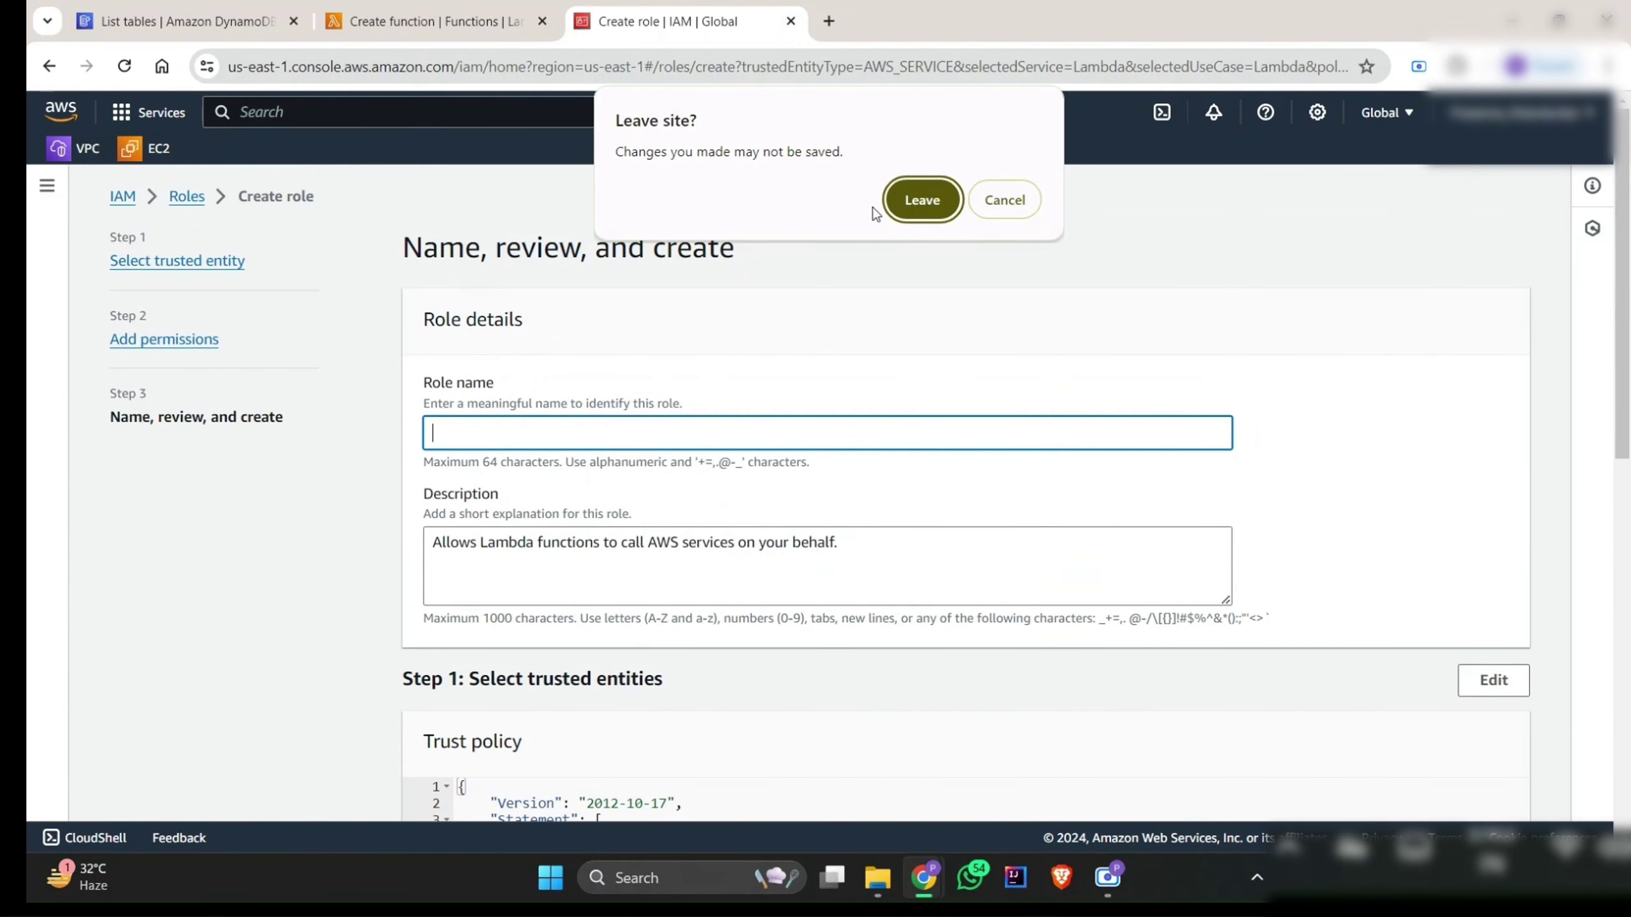
click(925, 203)
scroll(635, 532, down, 2)
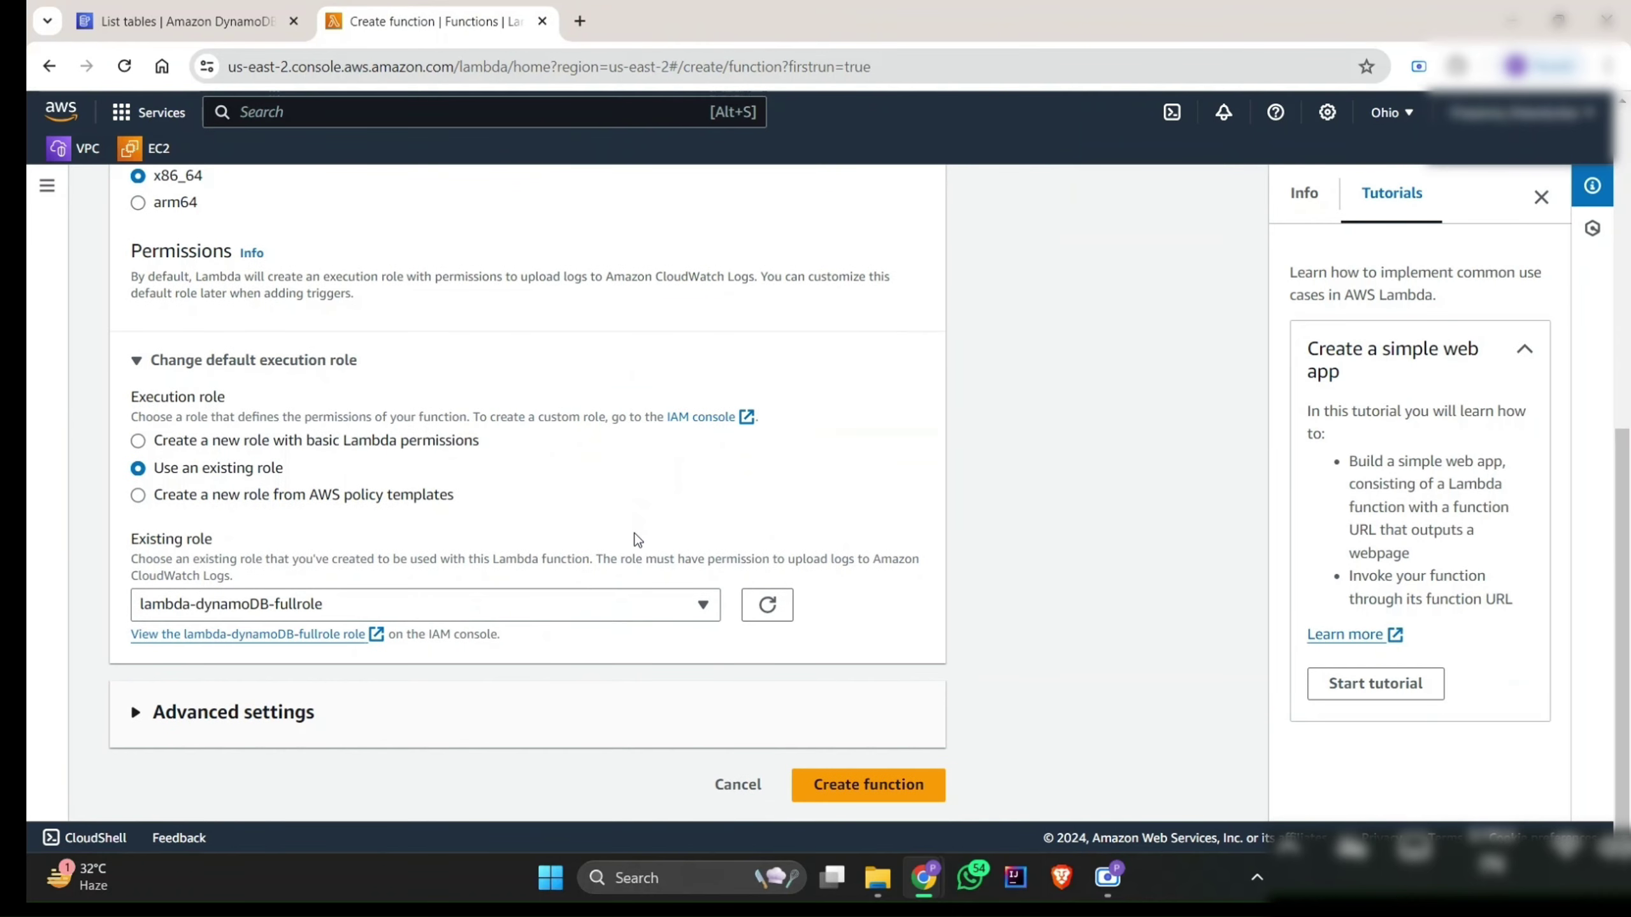
Step: Create the getStudent function, dismiss the code change notice, and leave only lambda_function open in its code editor
click(847, 781)
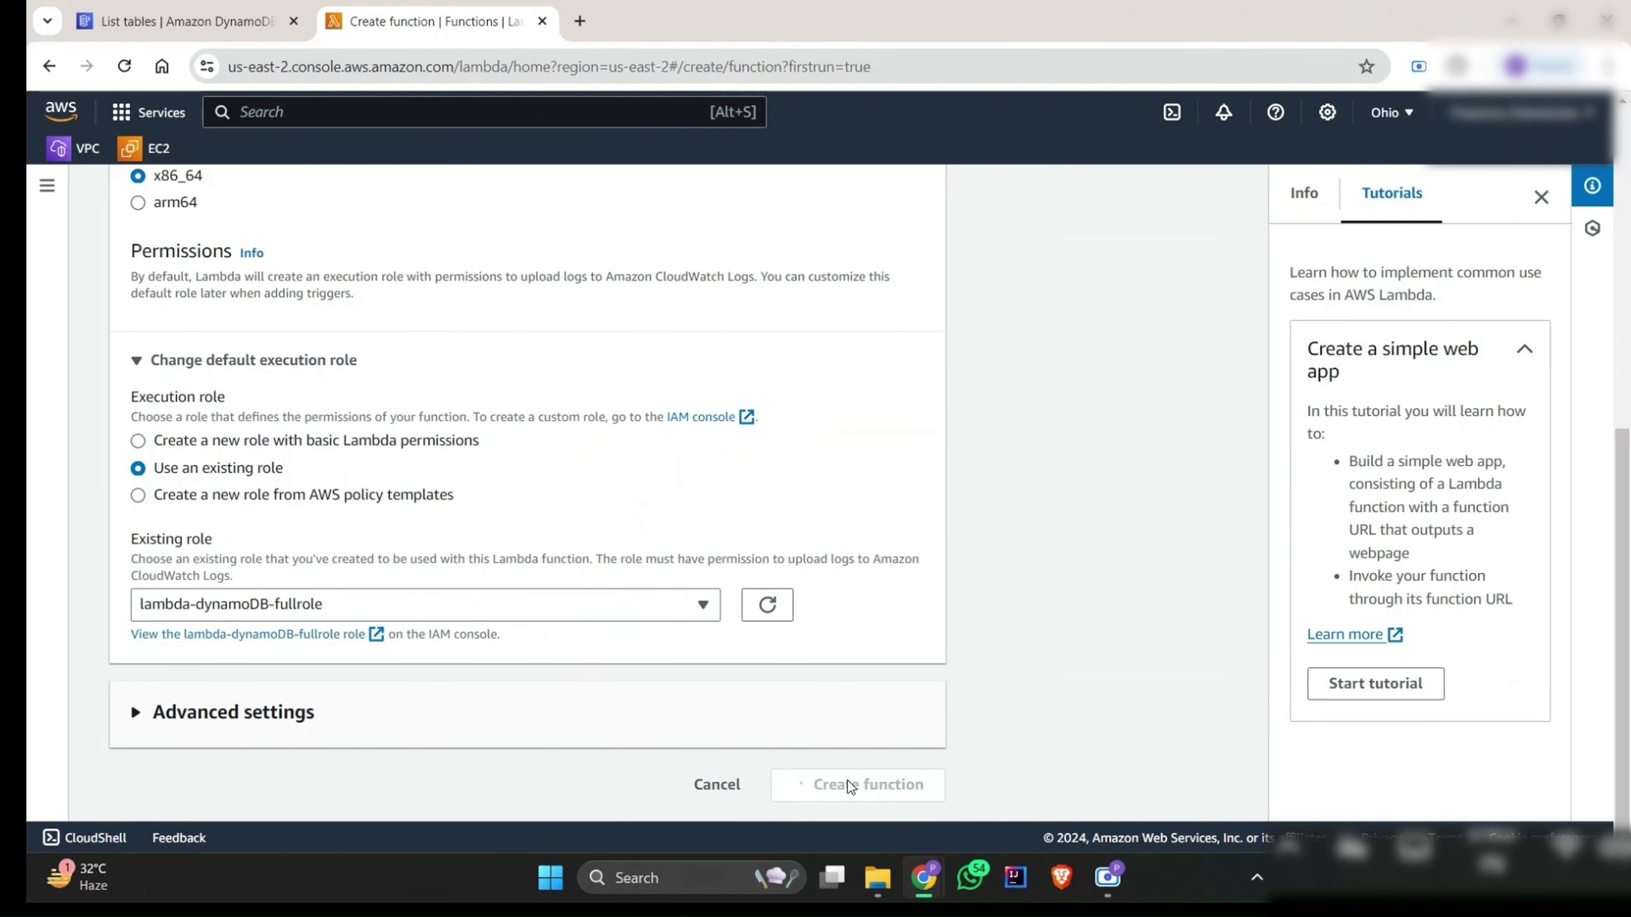
scroll(685, 714, down, 5)
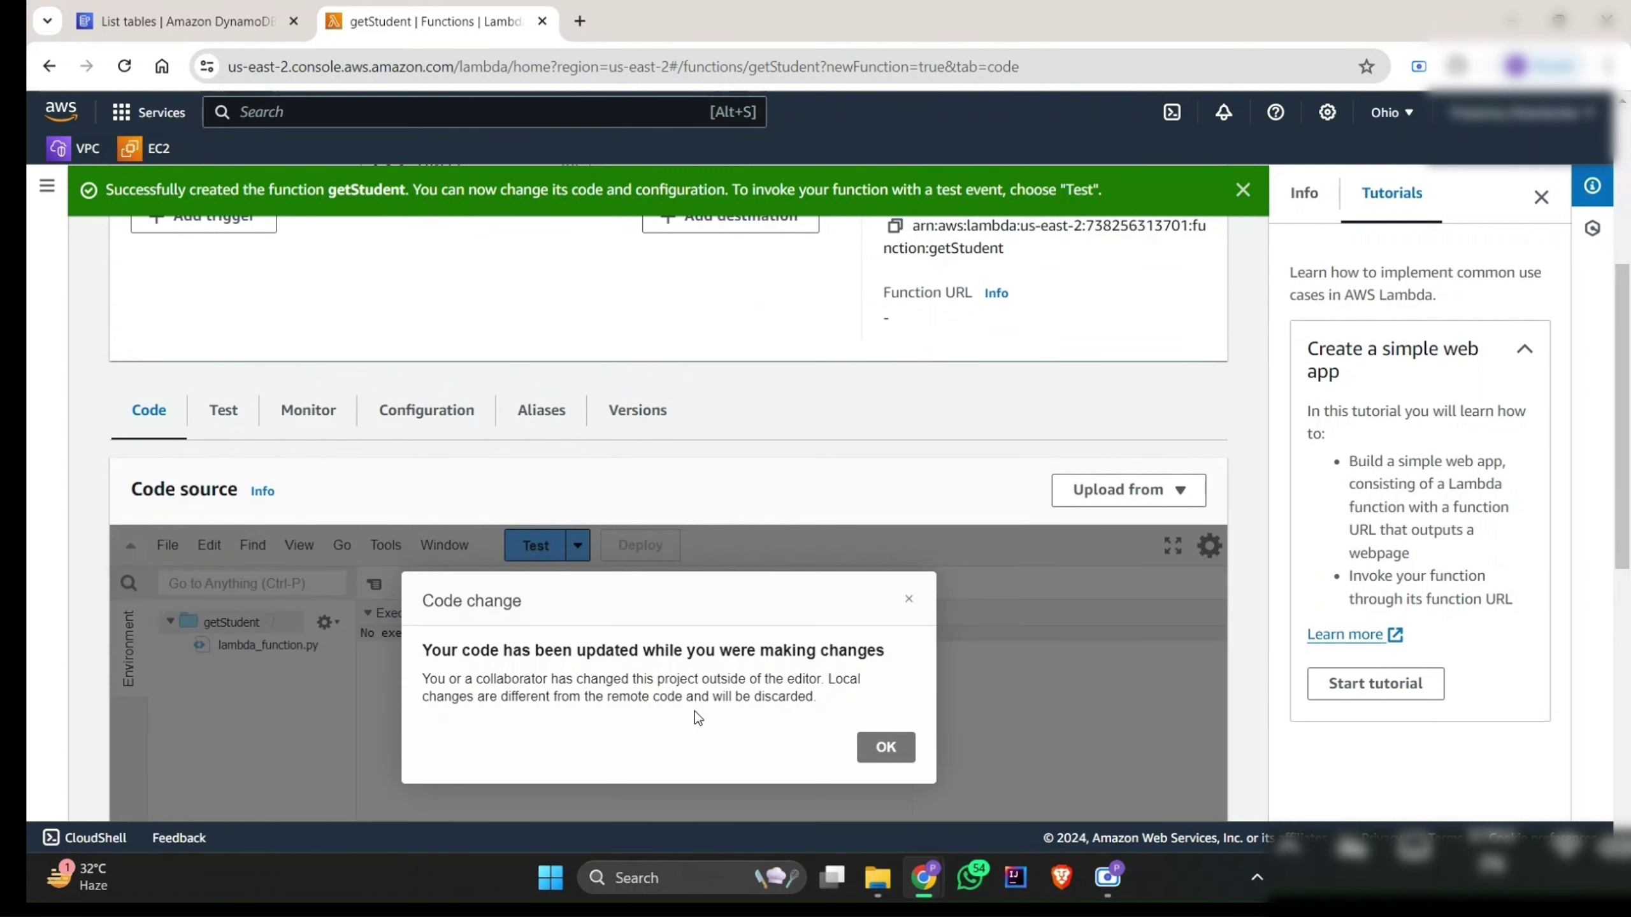
click(886, 747)
scroll(830, 702, down, 1)
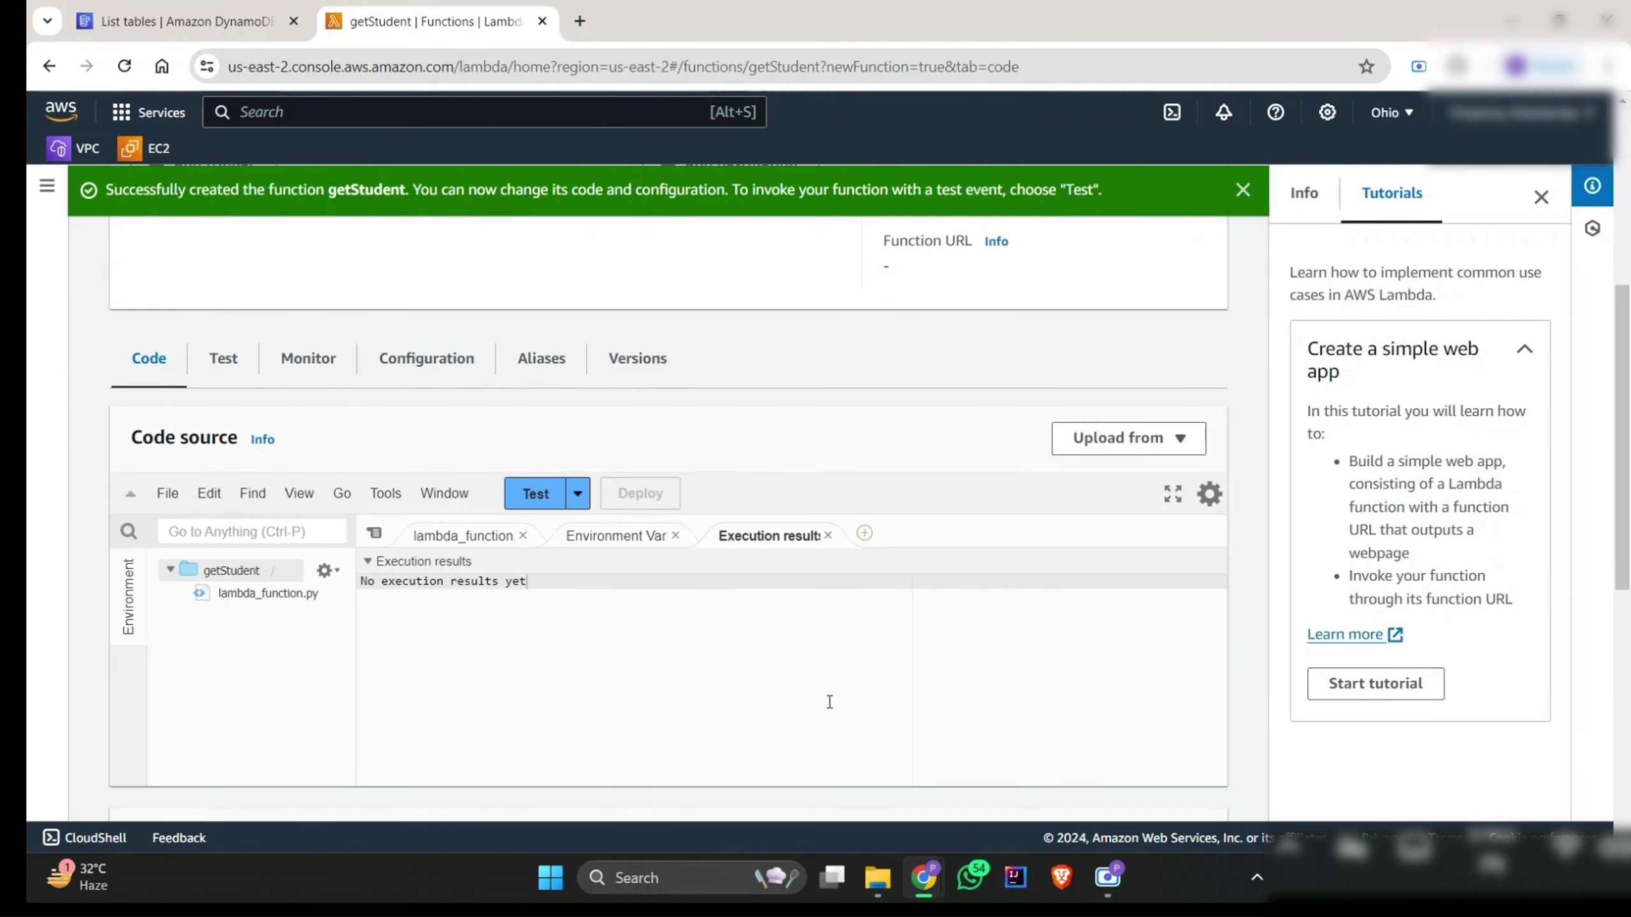
scroll(830, 701, down, 1)
click(829, 510)
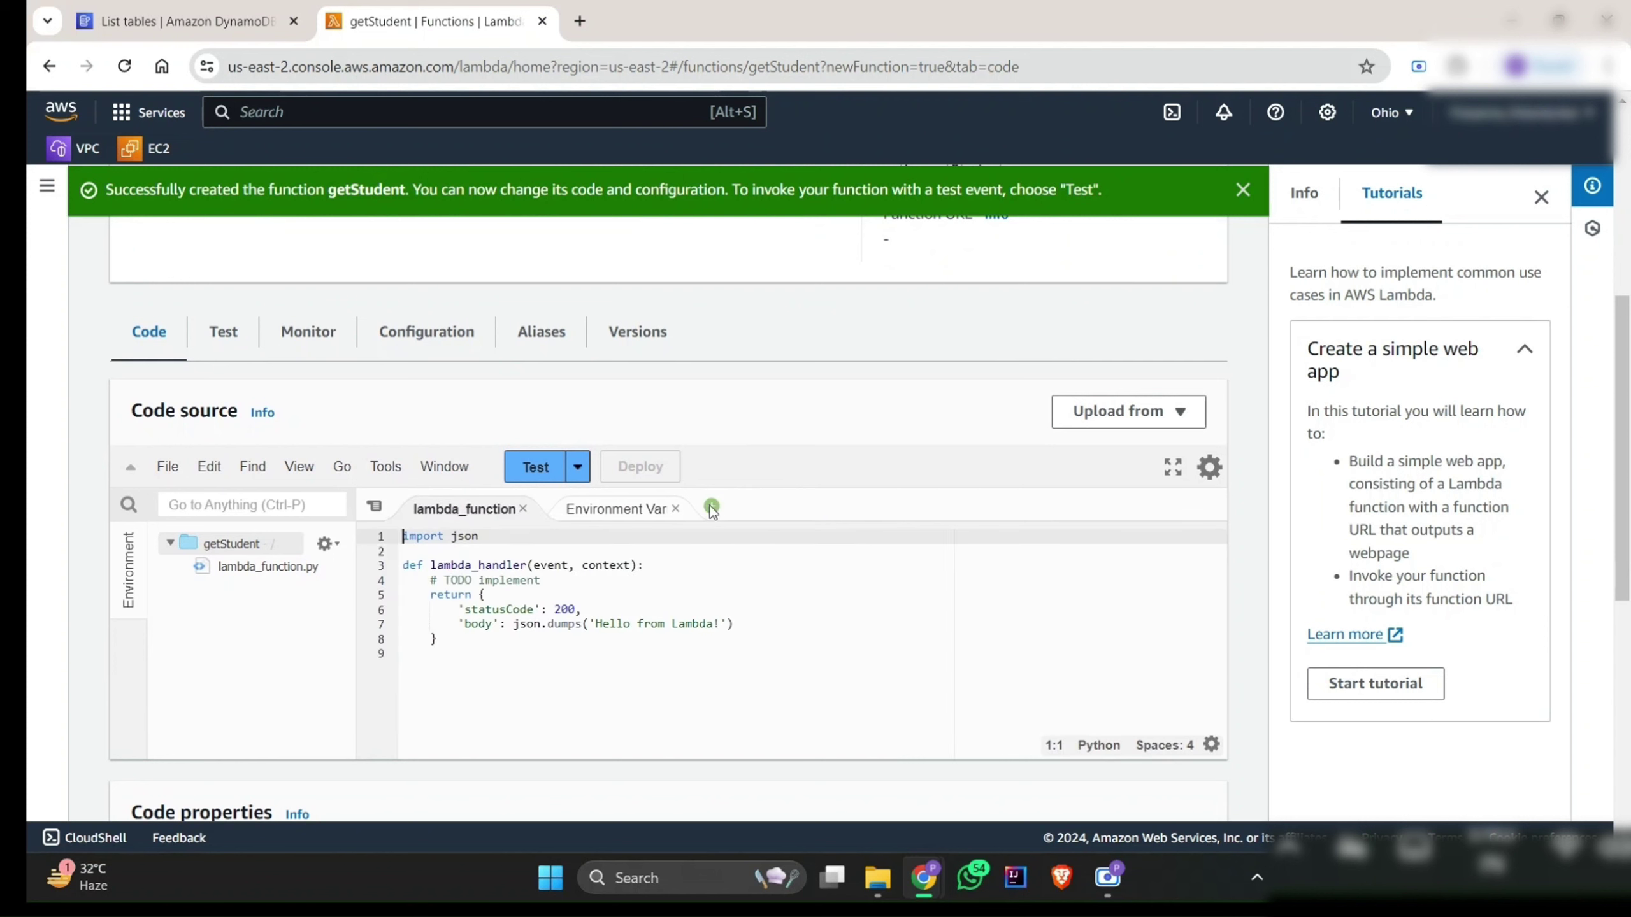
click(675, 509)
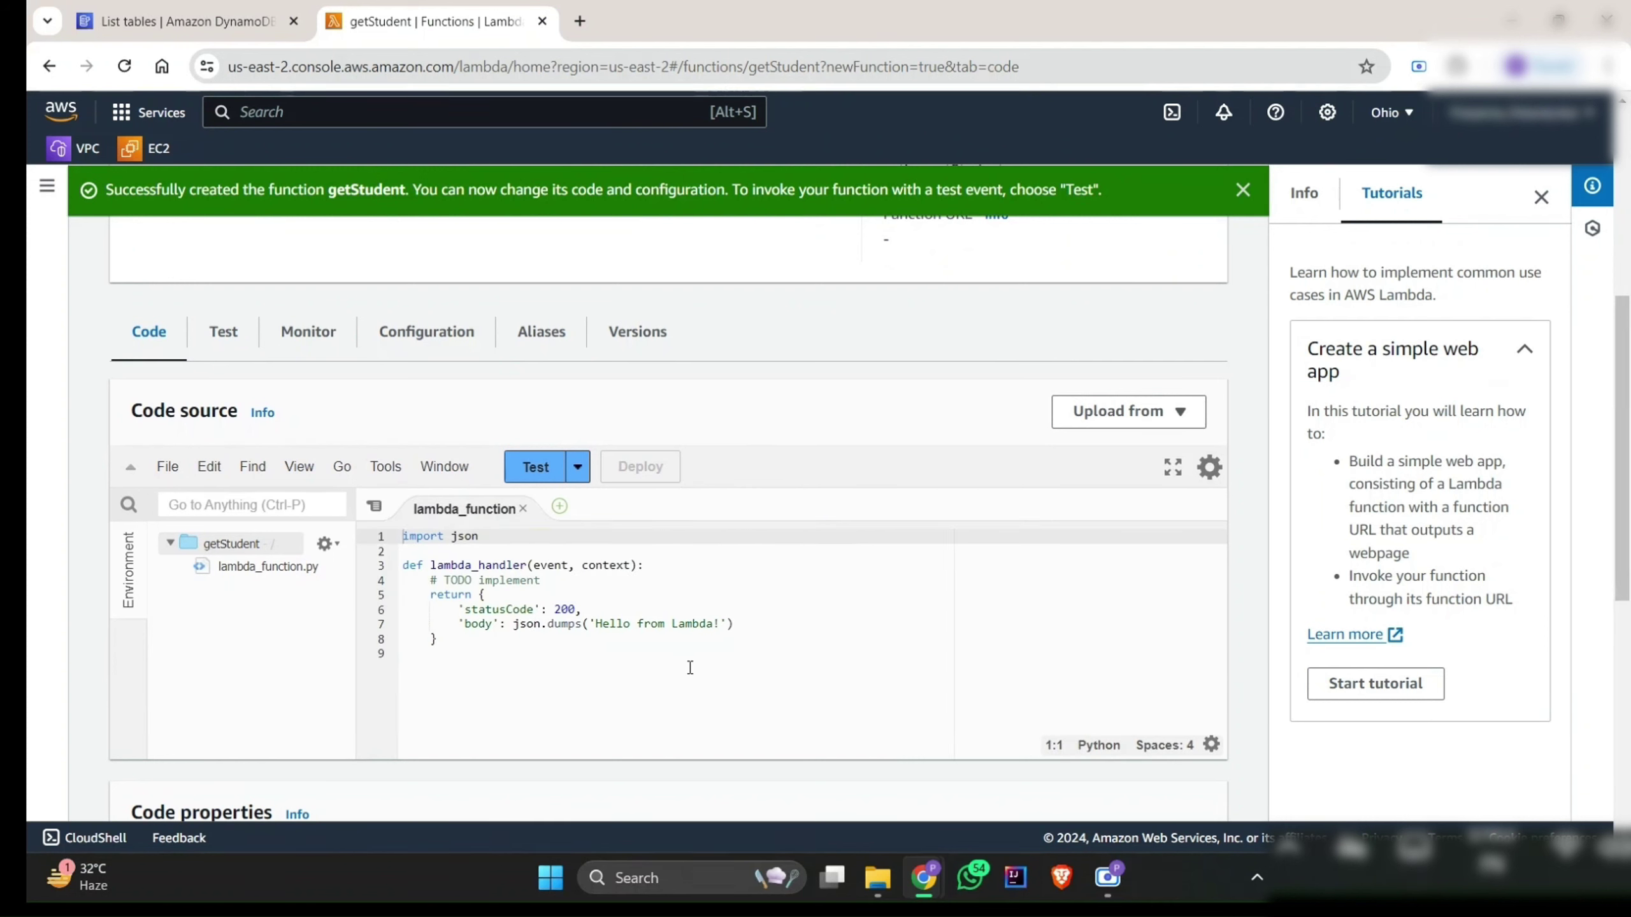
Step: Switch to File Explorer, open getStudents.py from the serverless folder in PyCharm, copy all its code, and return to the Lambda console
click(878, 877)
click(395, 232)
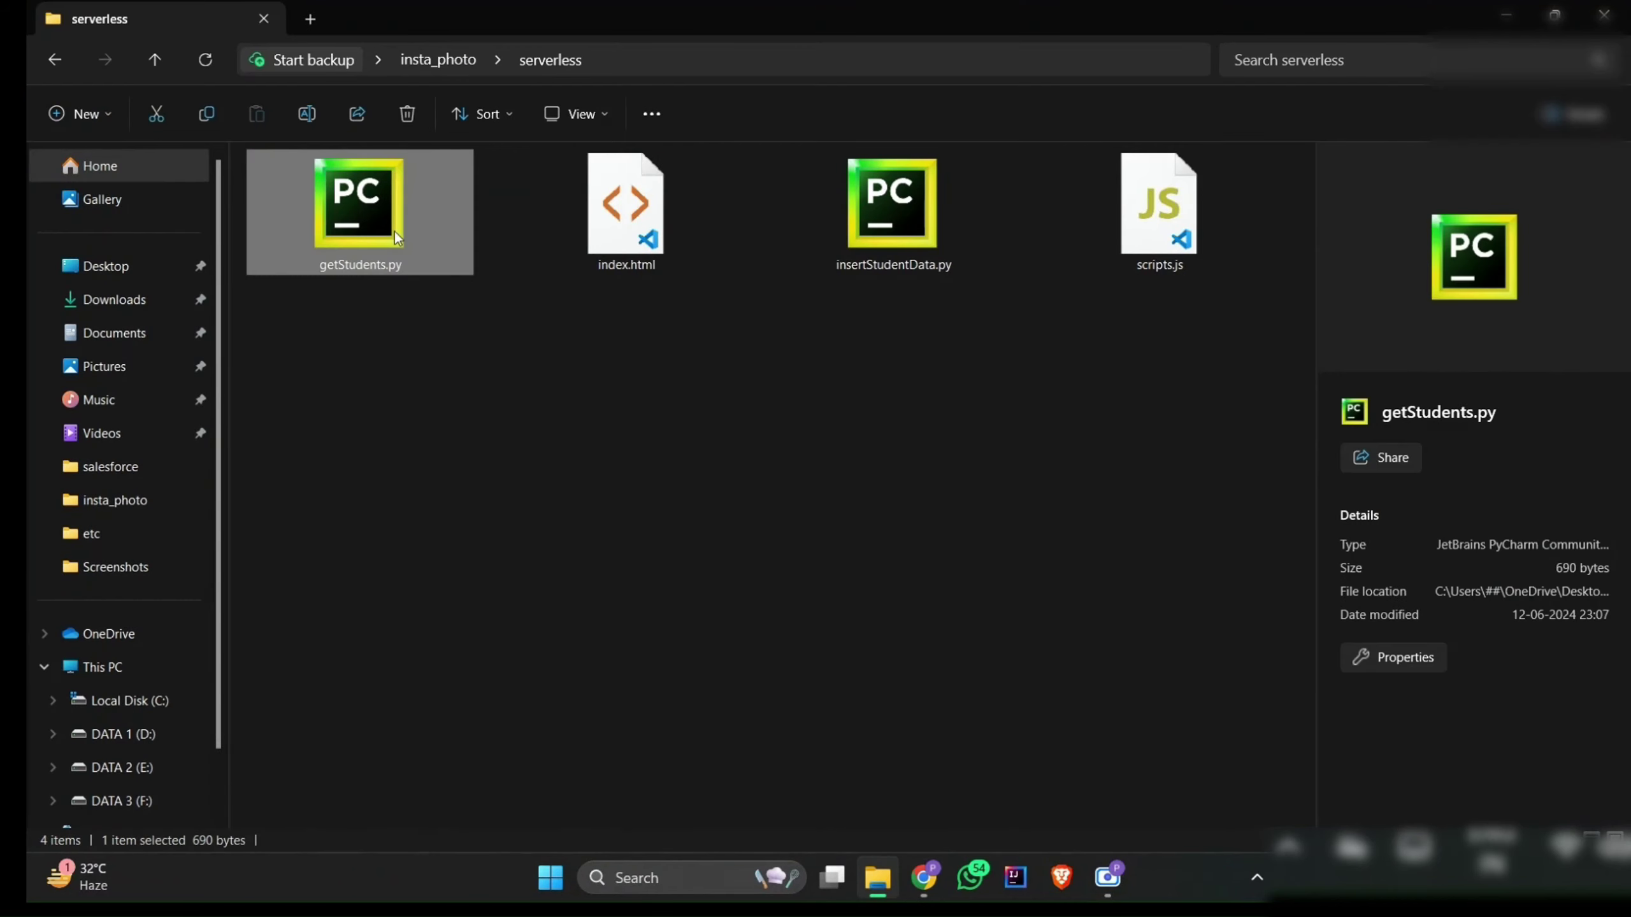
right_click(395, 234)
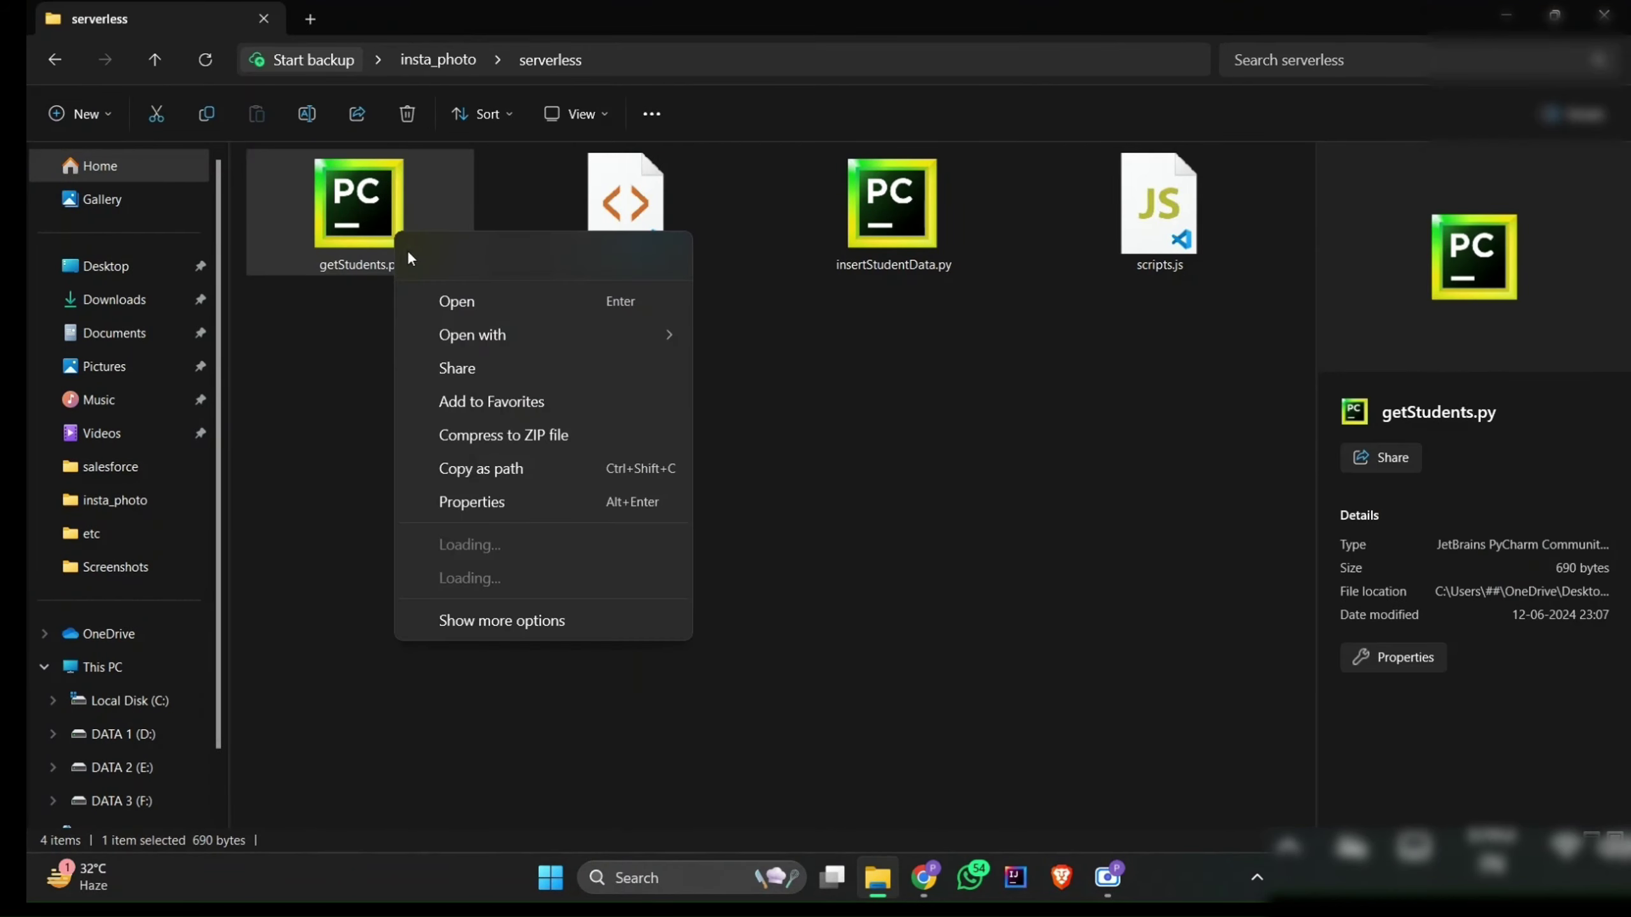
click(453, 303)
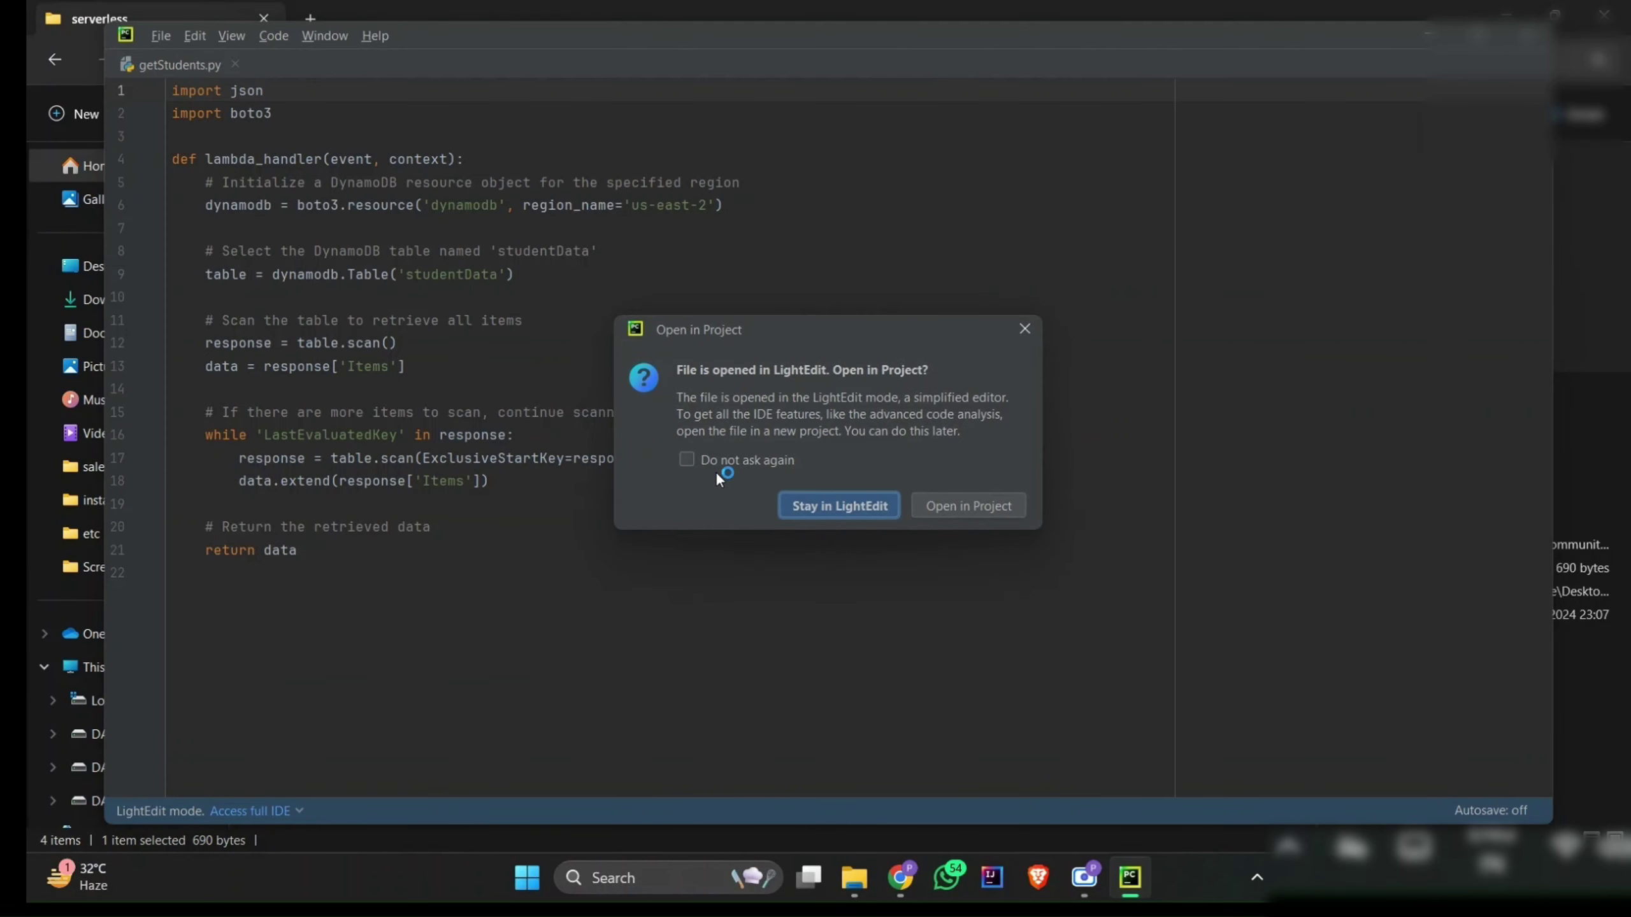
click(1025, 329)
click(775, 460)
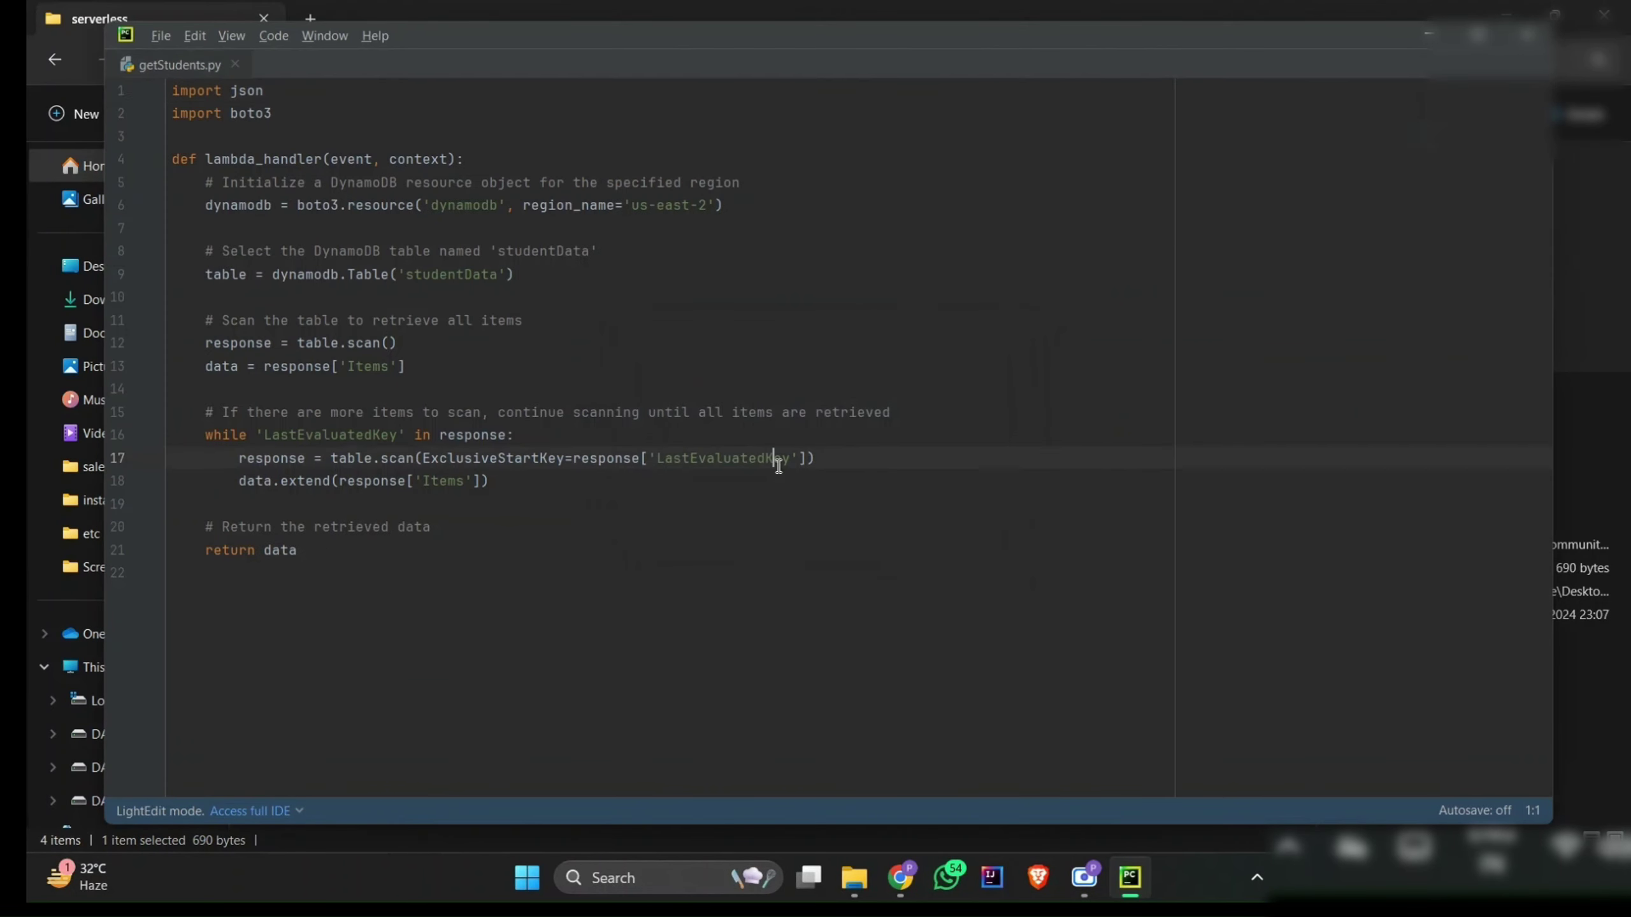
key(ctrl+a)
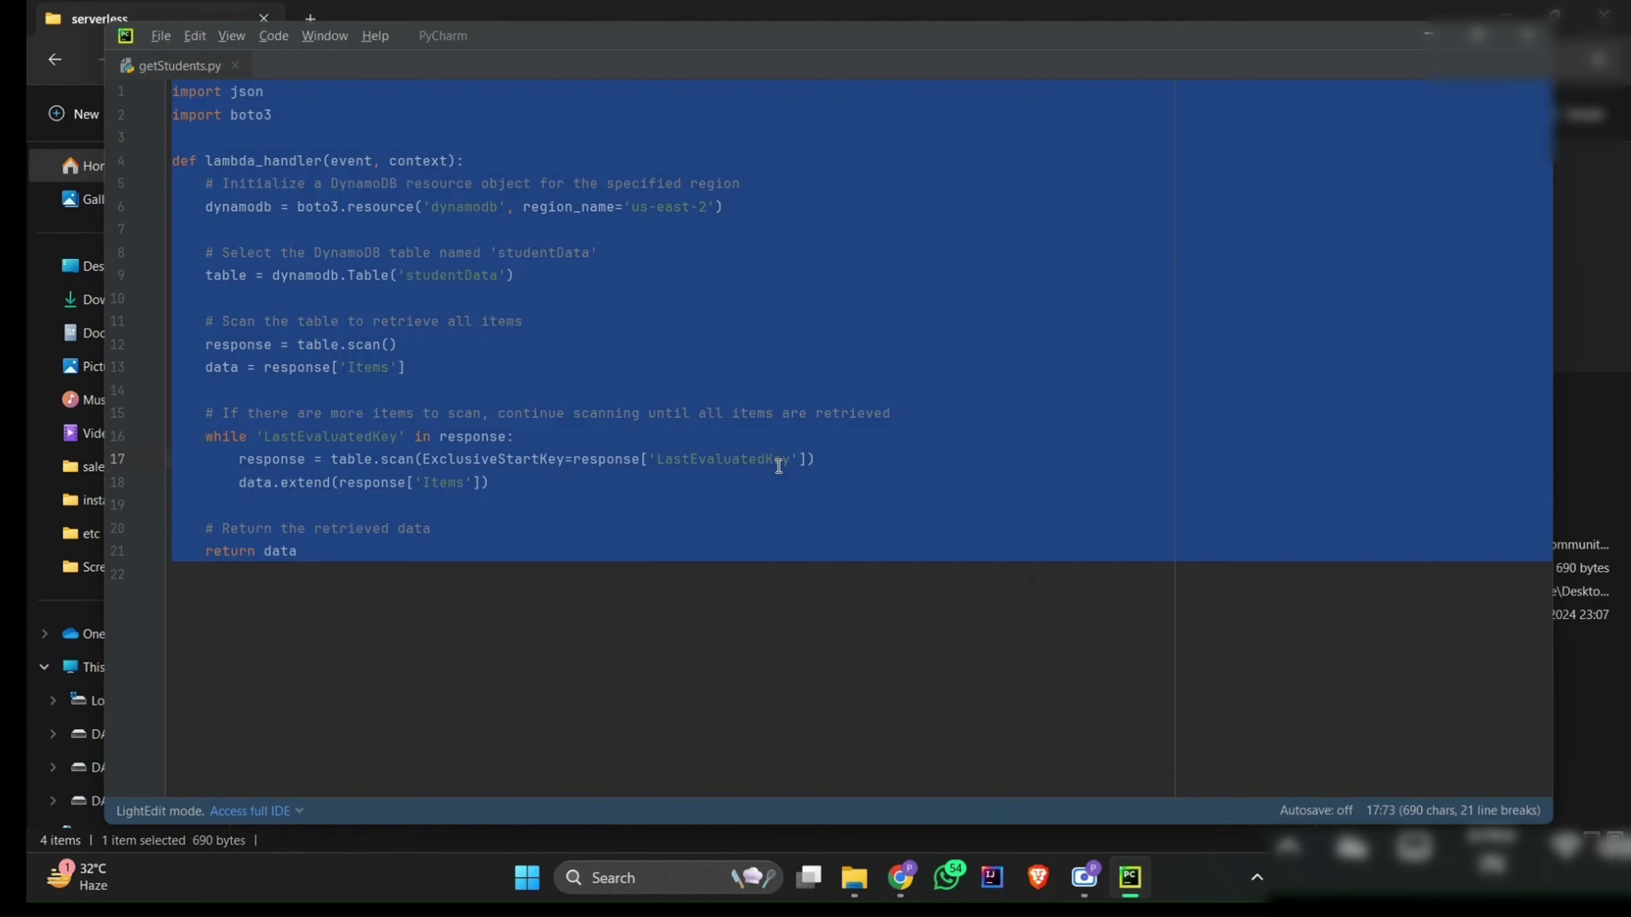
click(1430, 34)
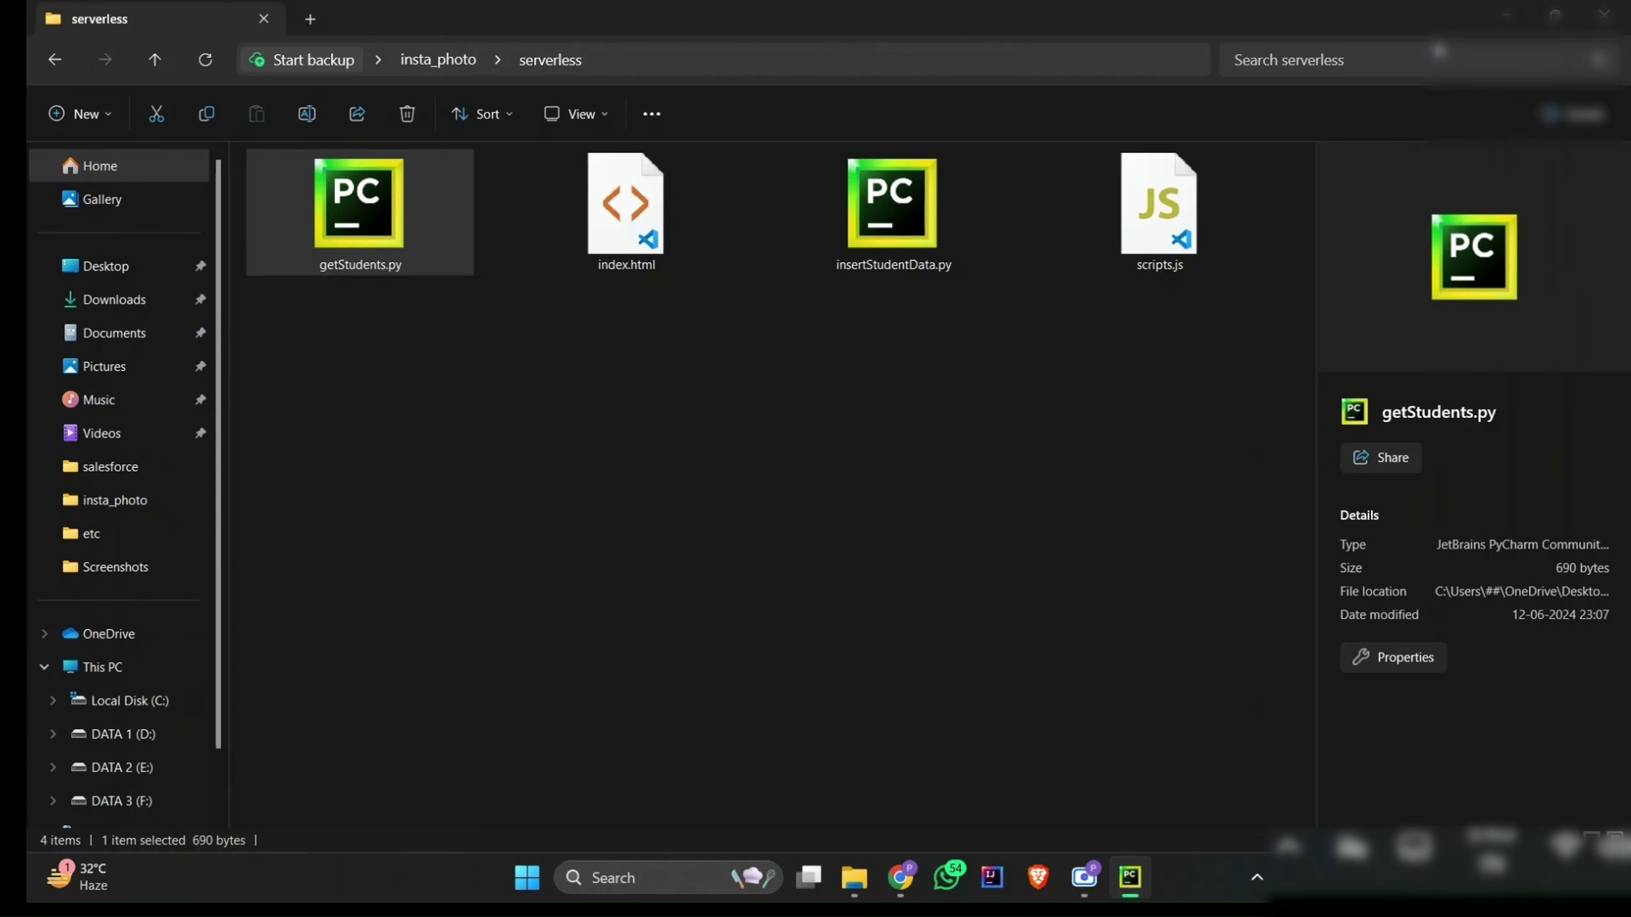
click(1513, 12)
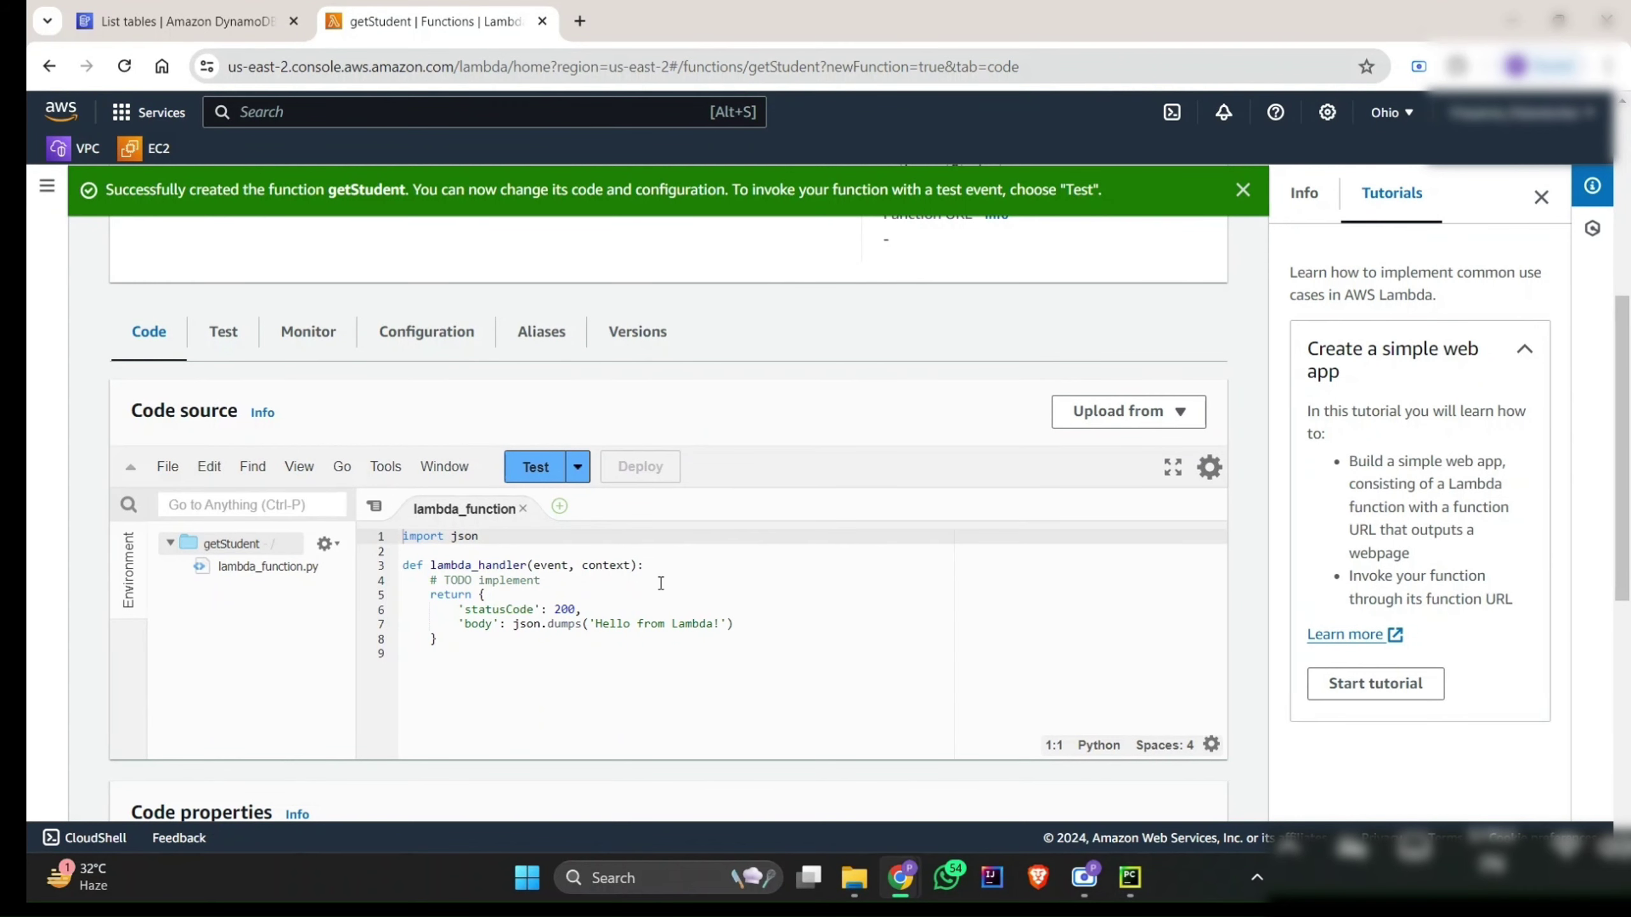
Step: Replace all default code in lambda_function with the copied getStudents.py code, then save and deploy it
click(655, 615)
key(ctrl+a)
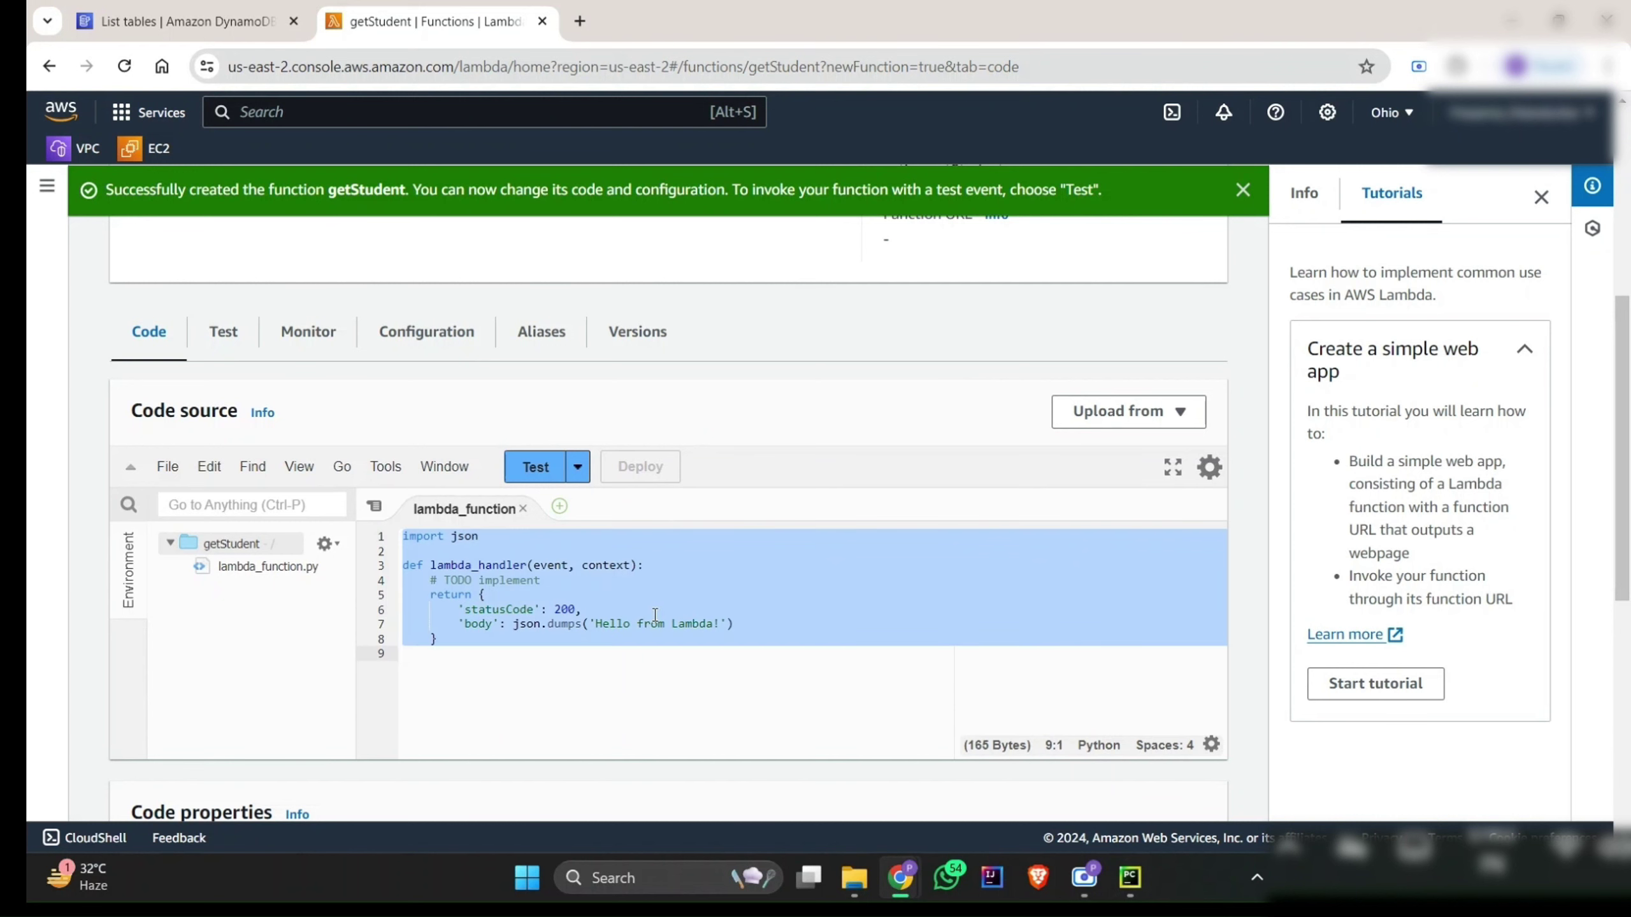
key(ctrl+v)
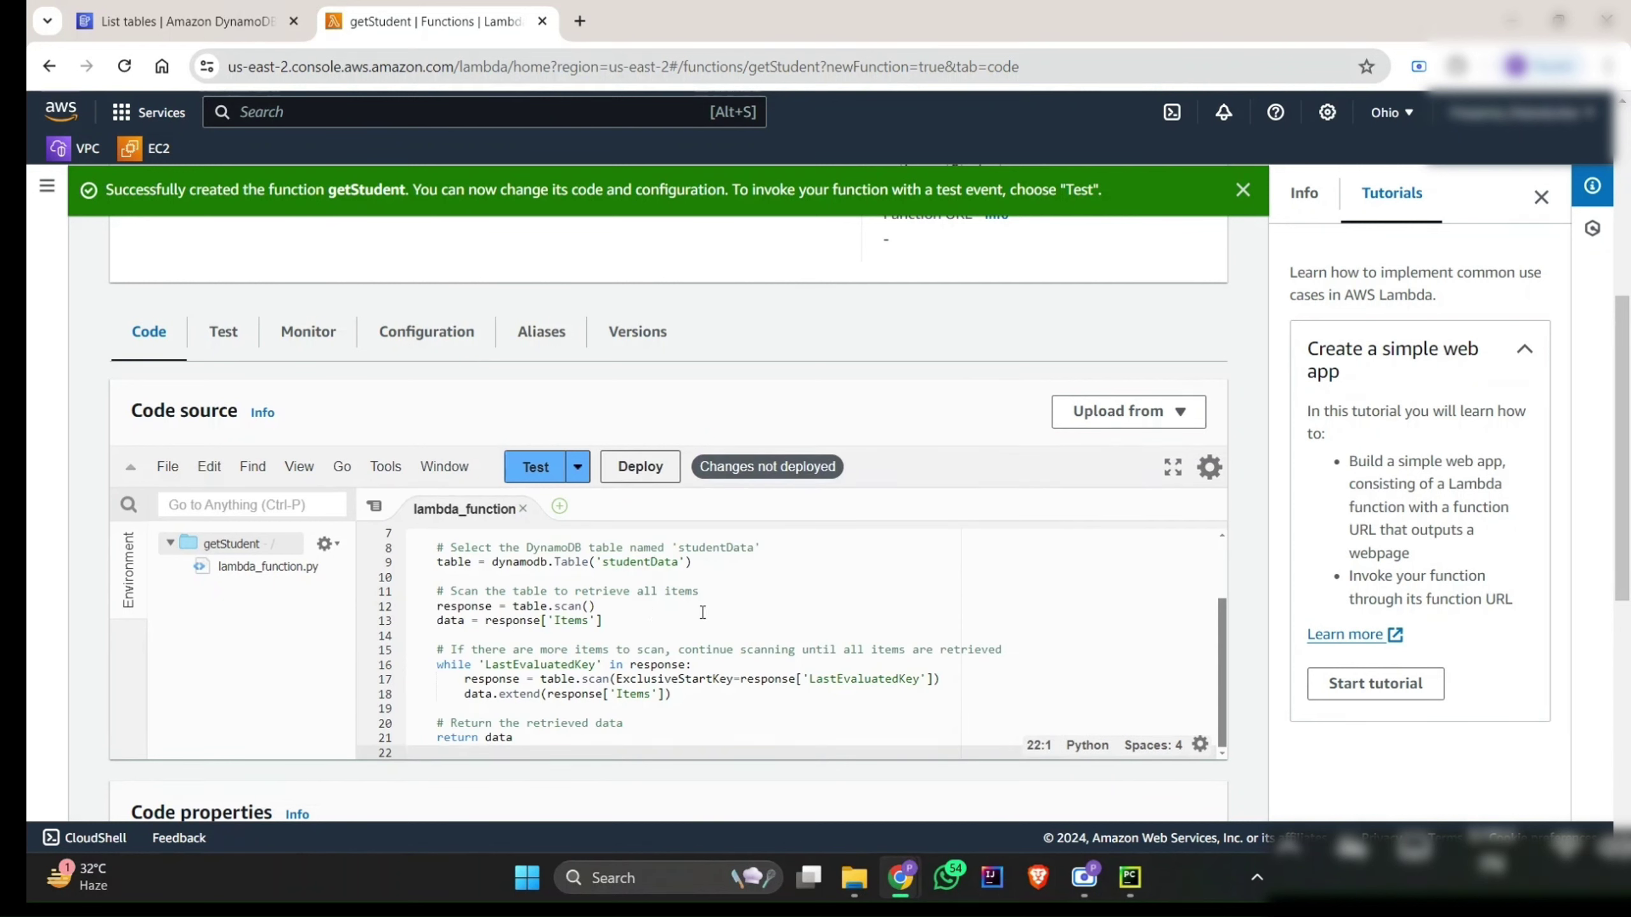
key(ctrl+s)
click(640, 466)
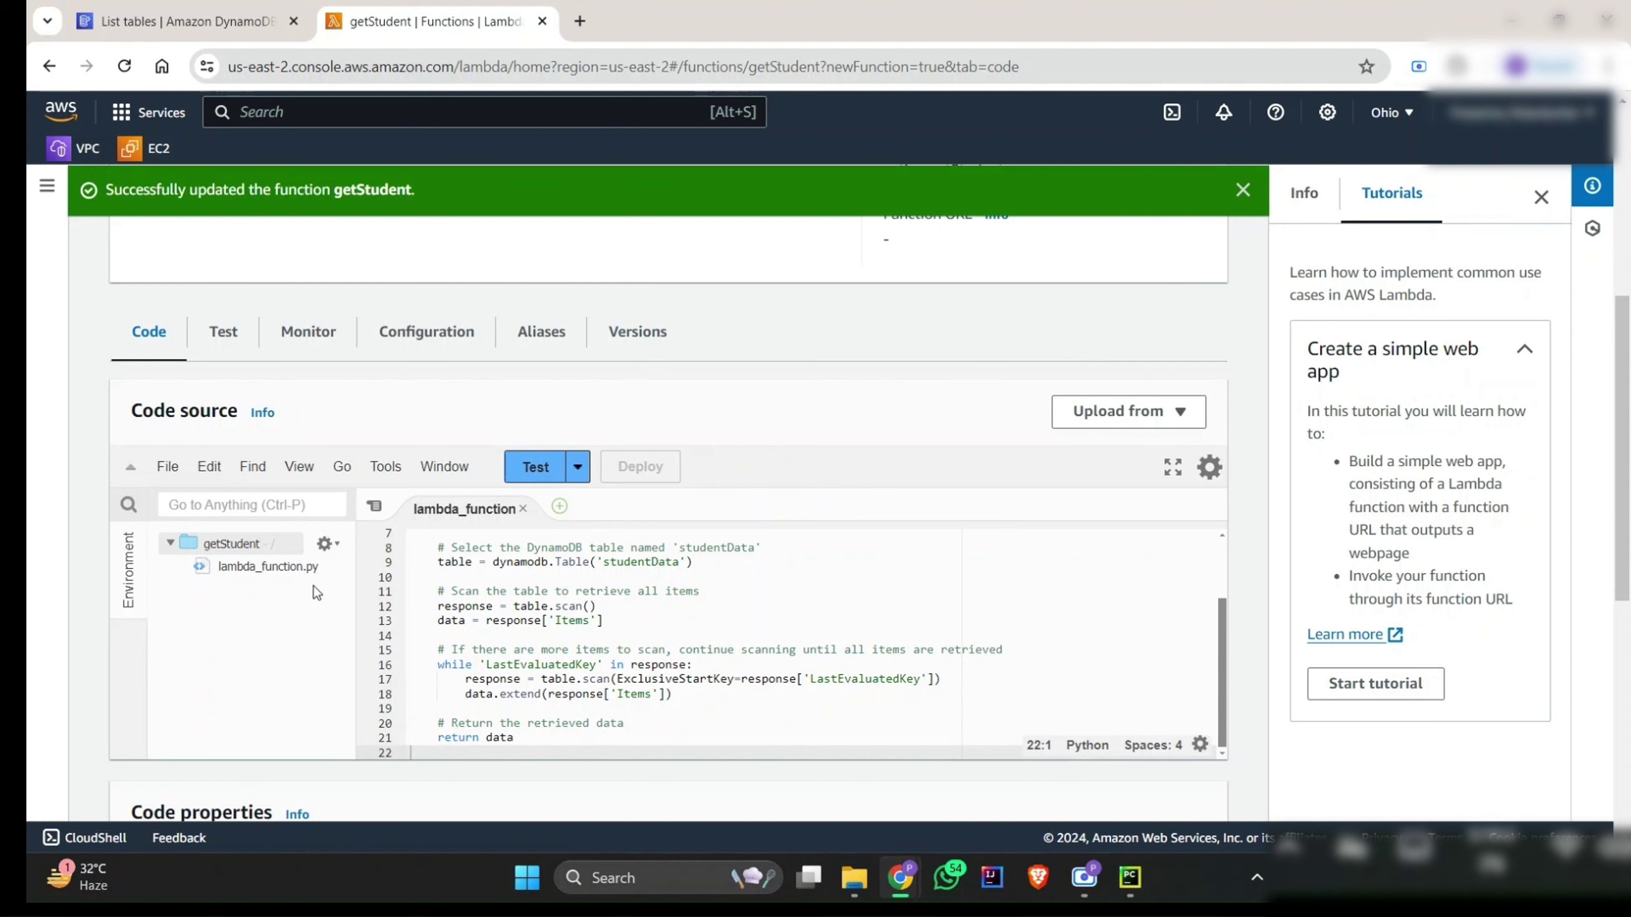
Step: Save a private test event named test using the hello-world template, and run the getStudent function with it
click(530, 472)
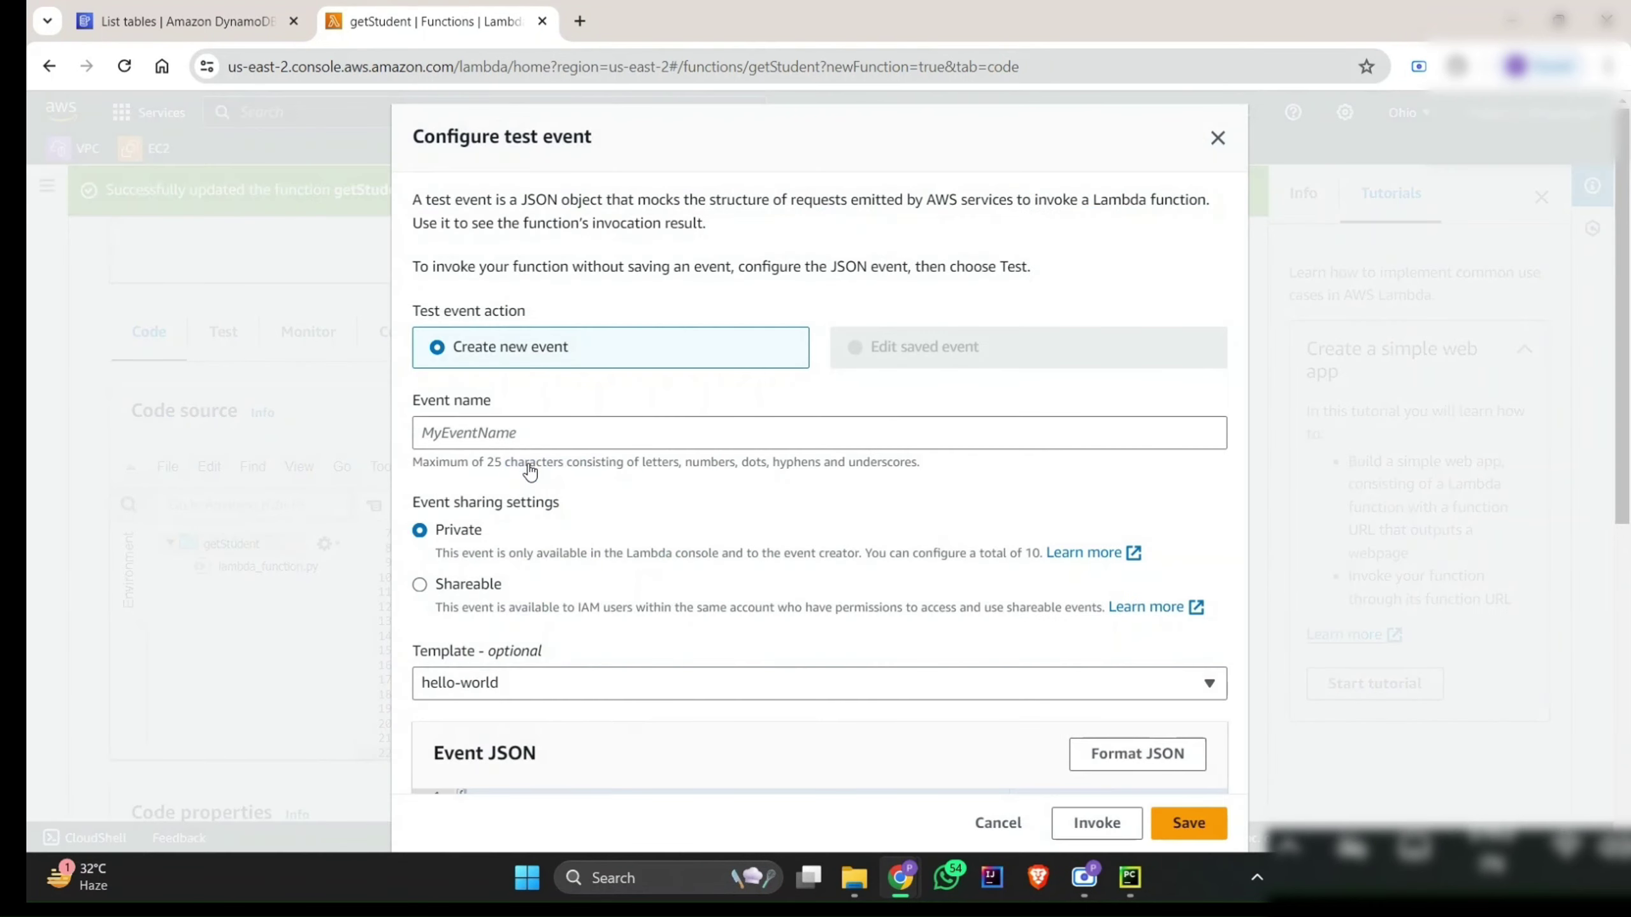
click(558, 425)
text(tr)
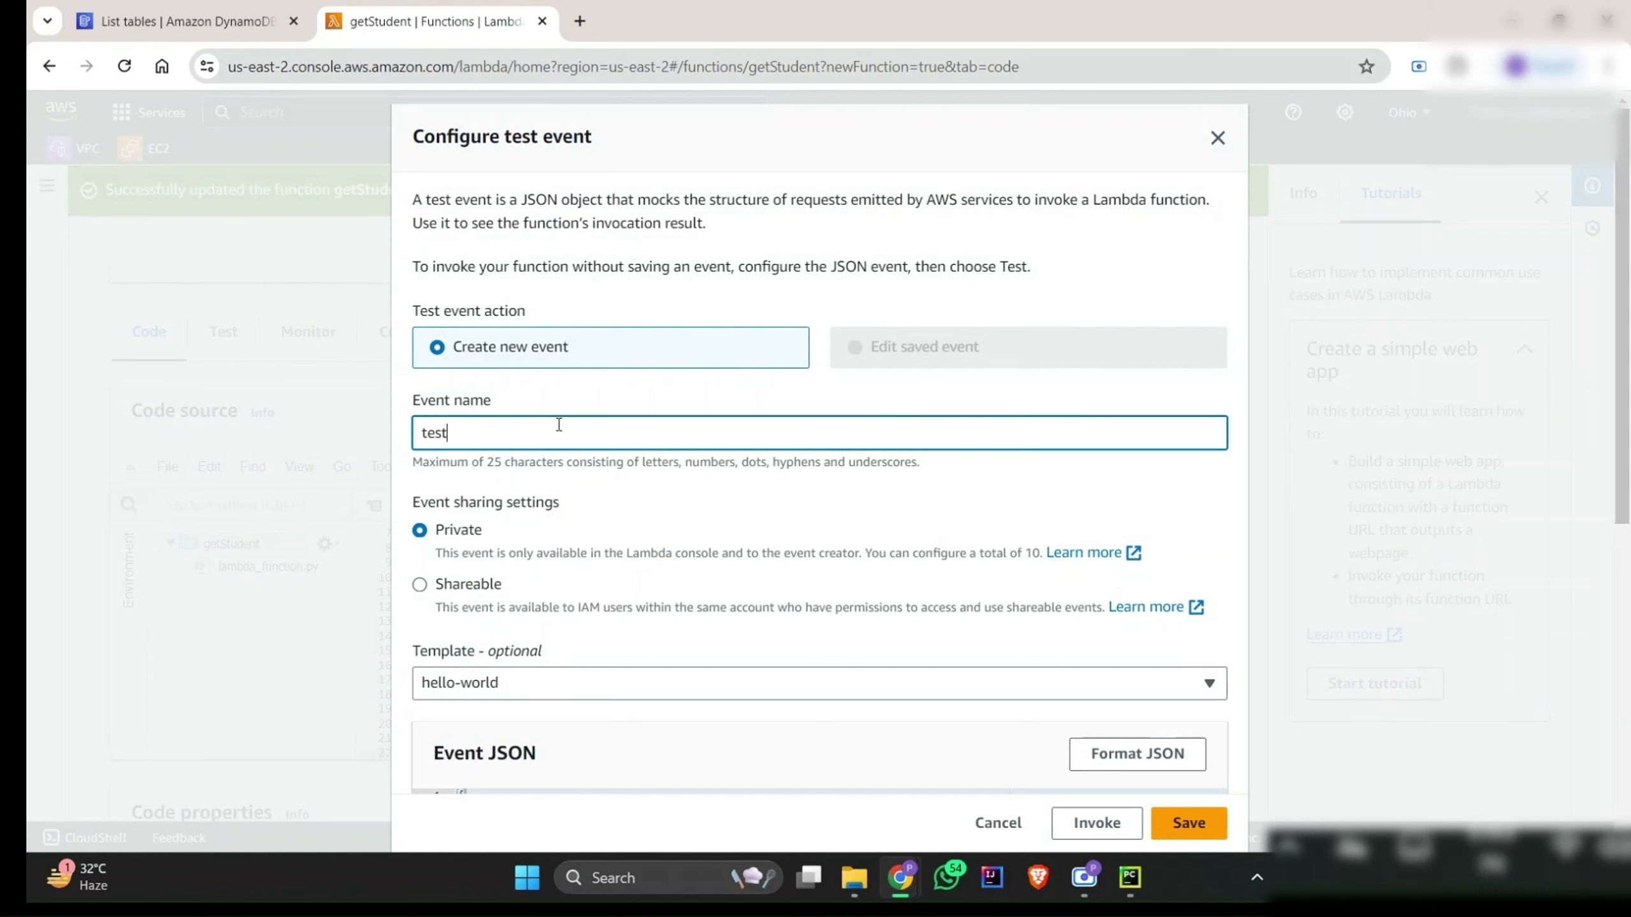
scroll(559, 425, down, 2)
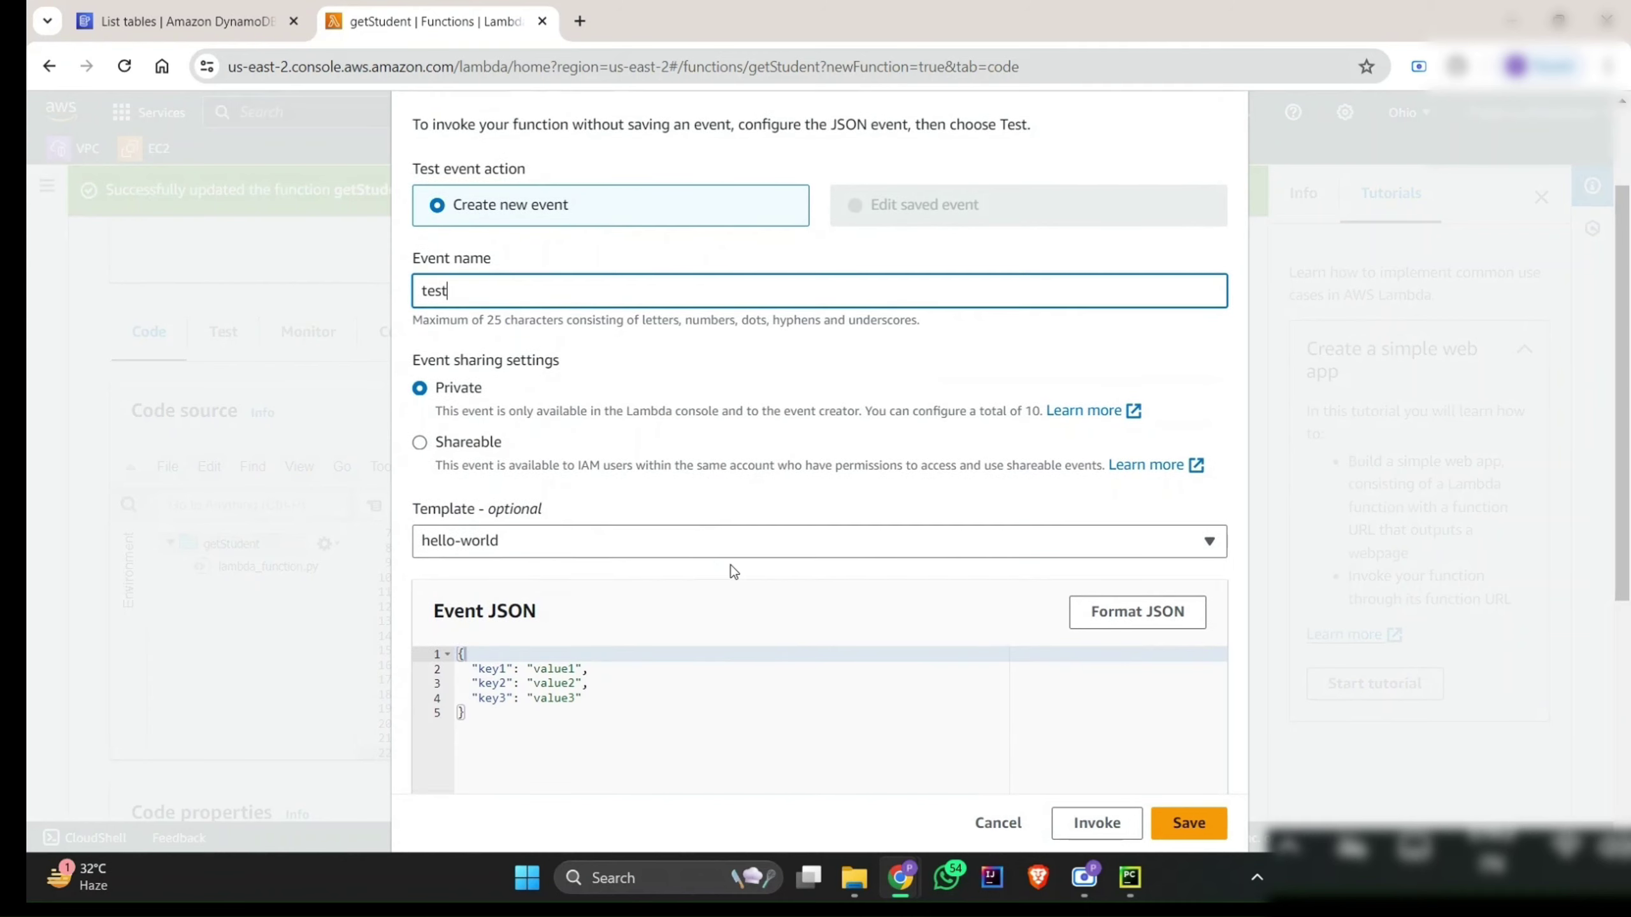
scroll(730, 568, down, 1)
click(1213, 834)
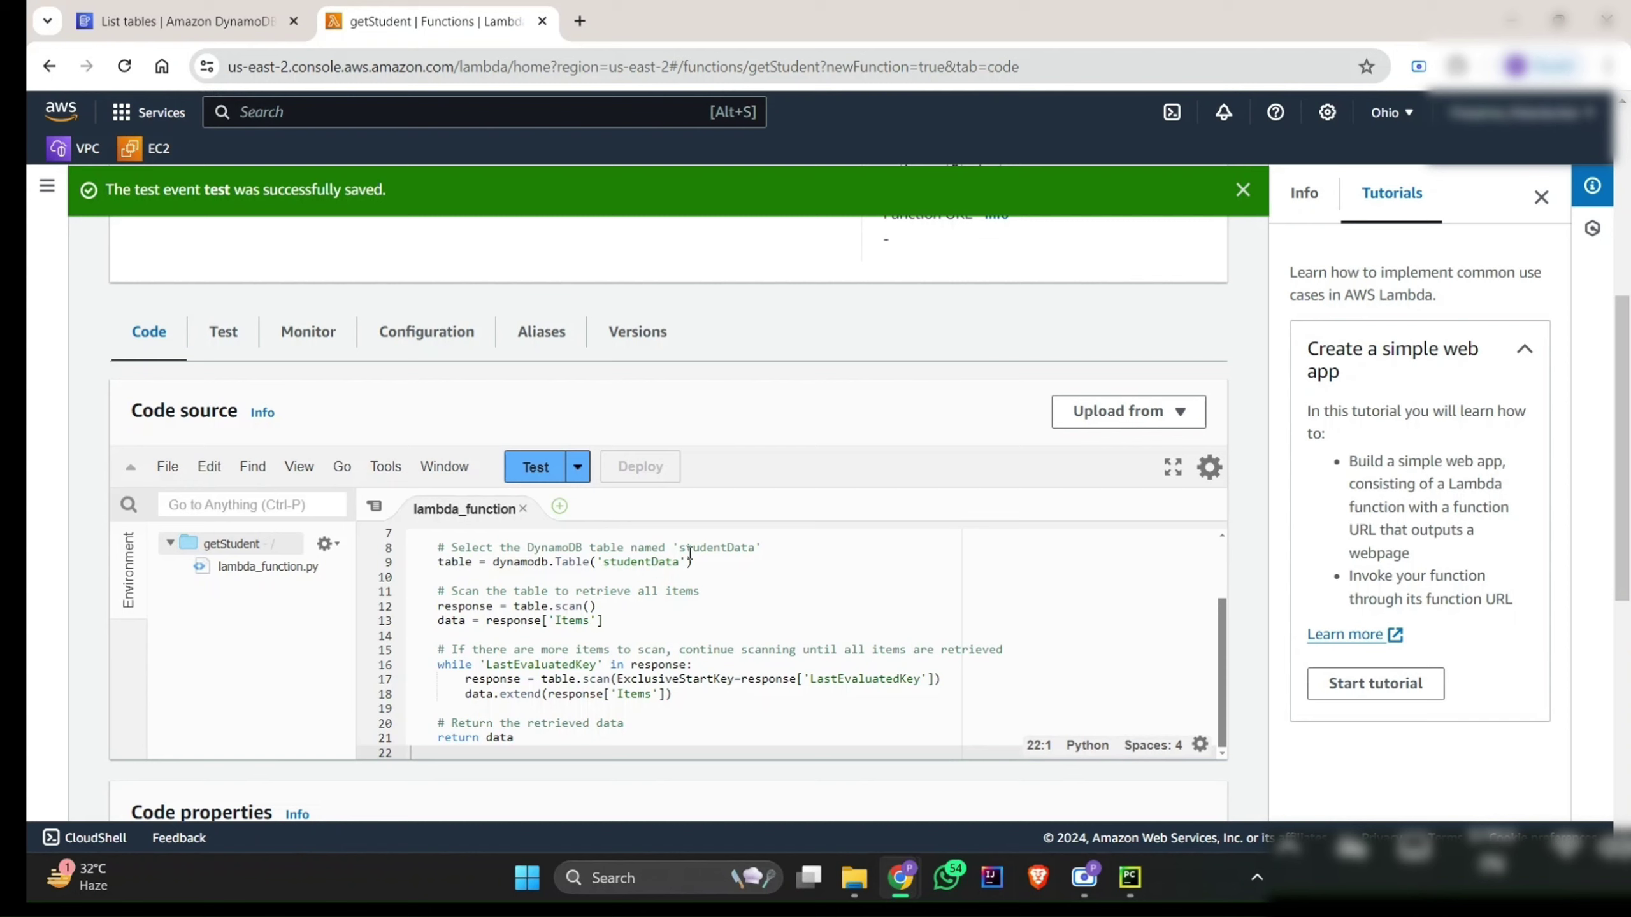
click(537, 466)
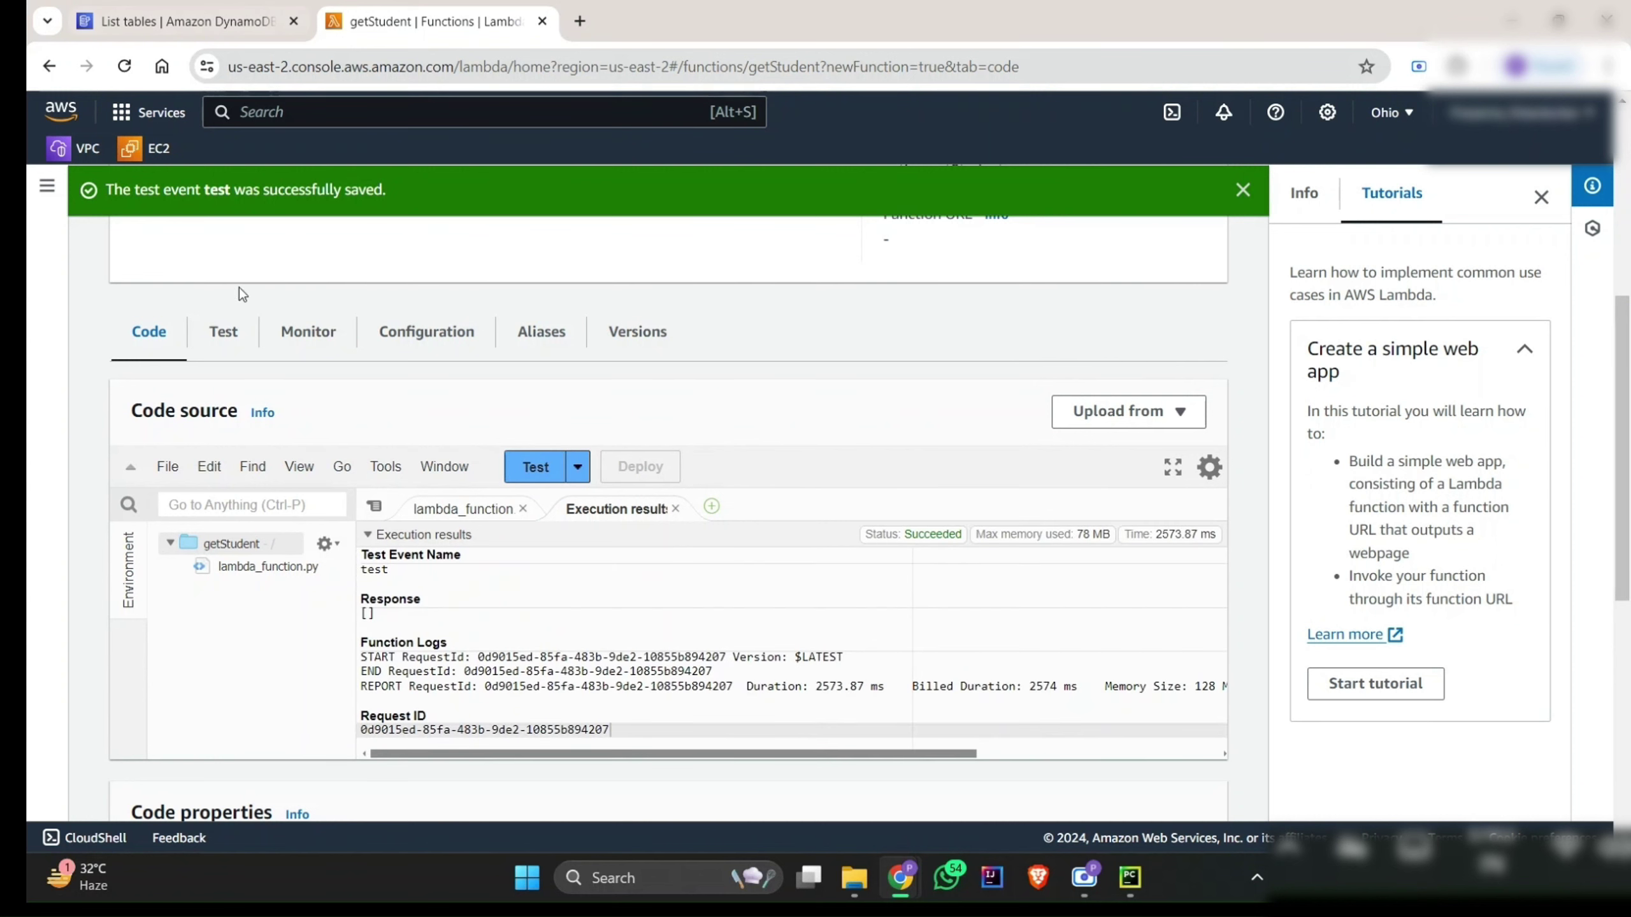
Step: From the Lambda functions list, start a new function named insertStudentData with the Python 3.12 runtime
scroll(239, 289, up, 5)
click(233, 248)
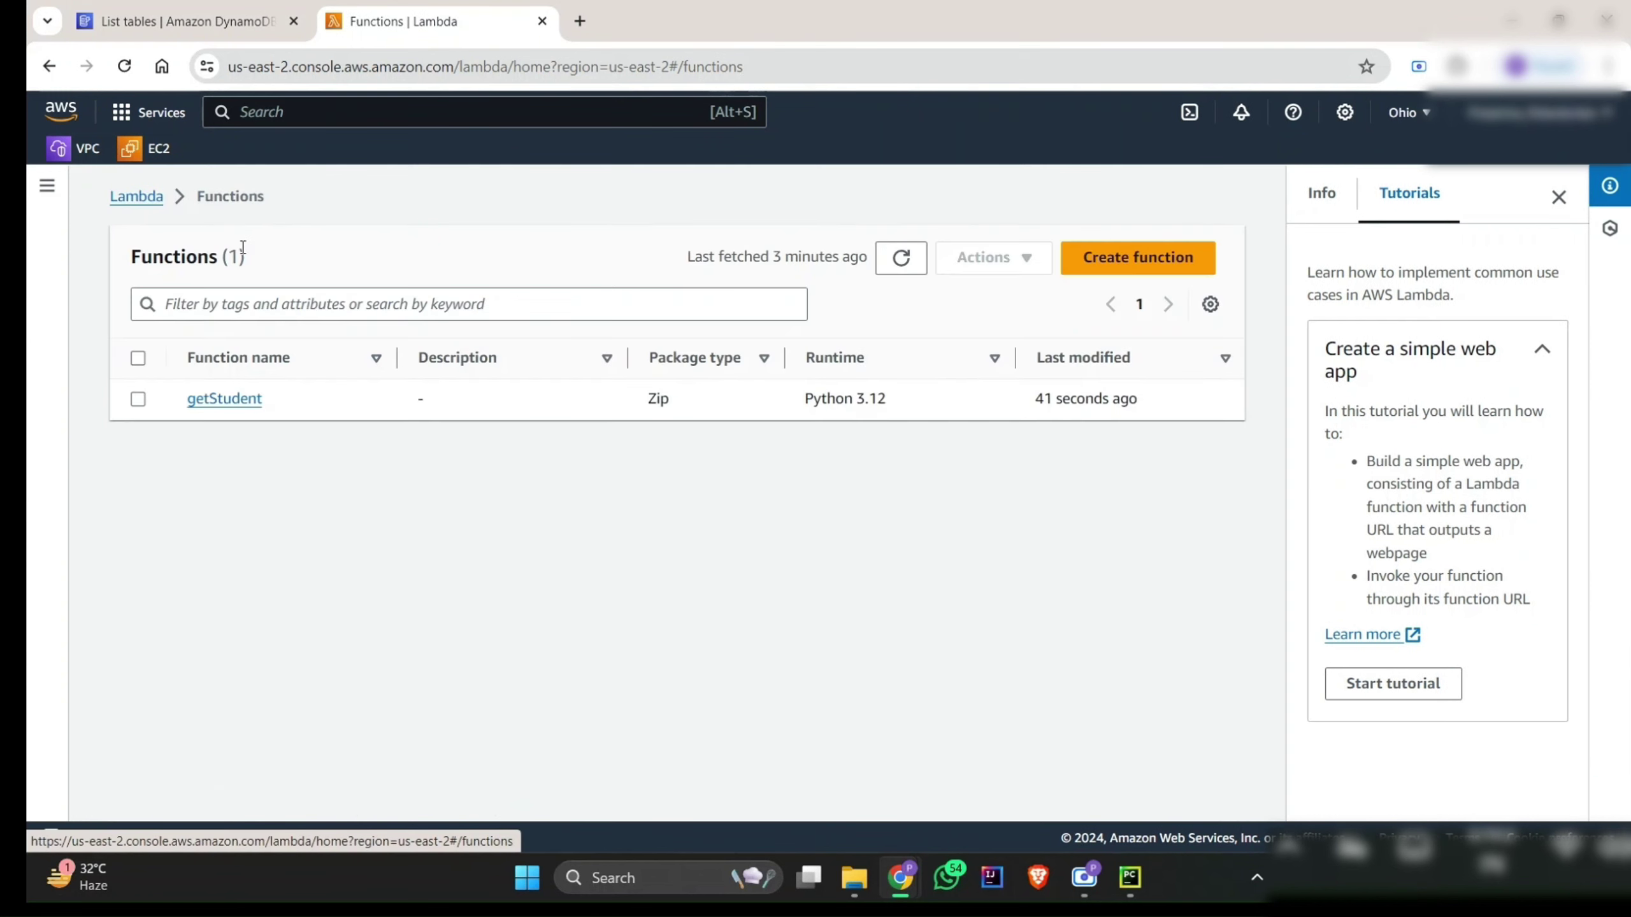
click(1109, 277)
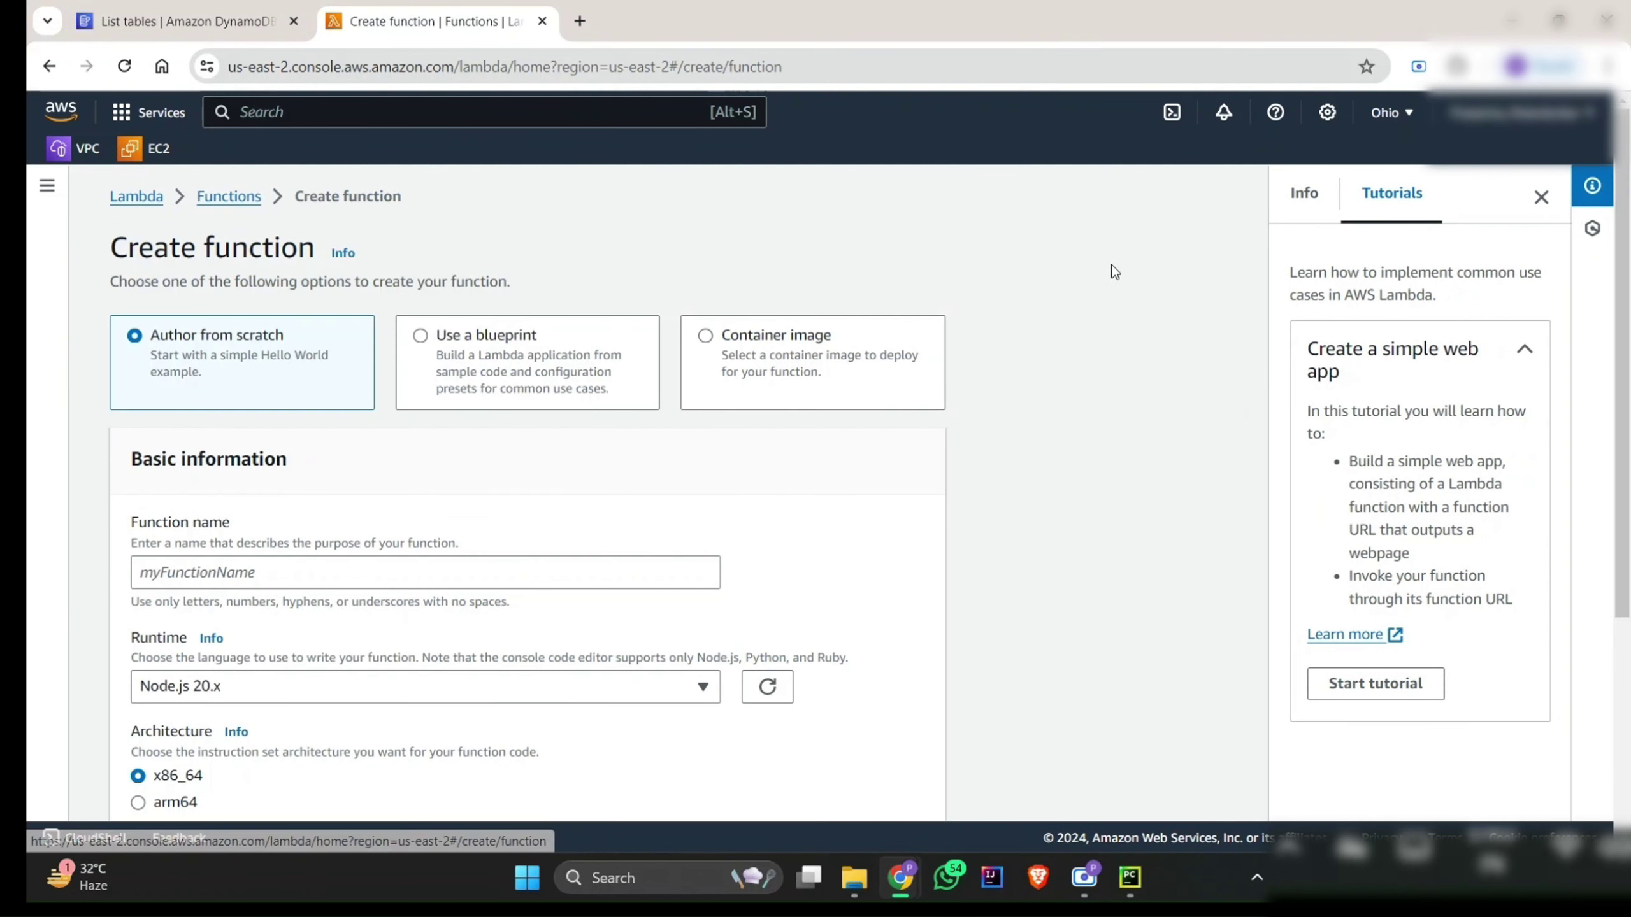
click(342, 570)
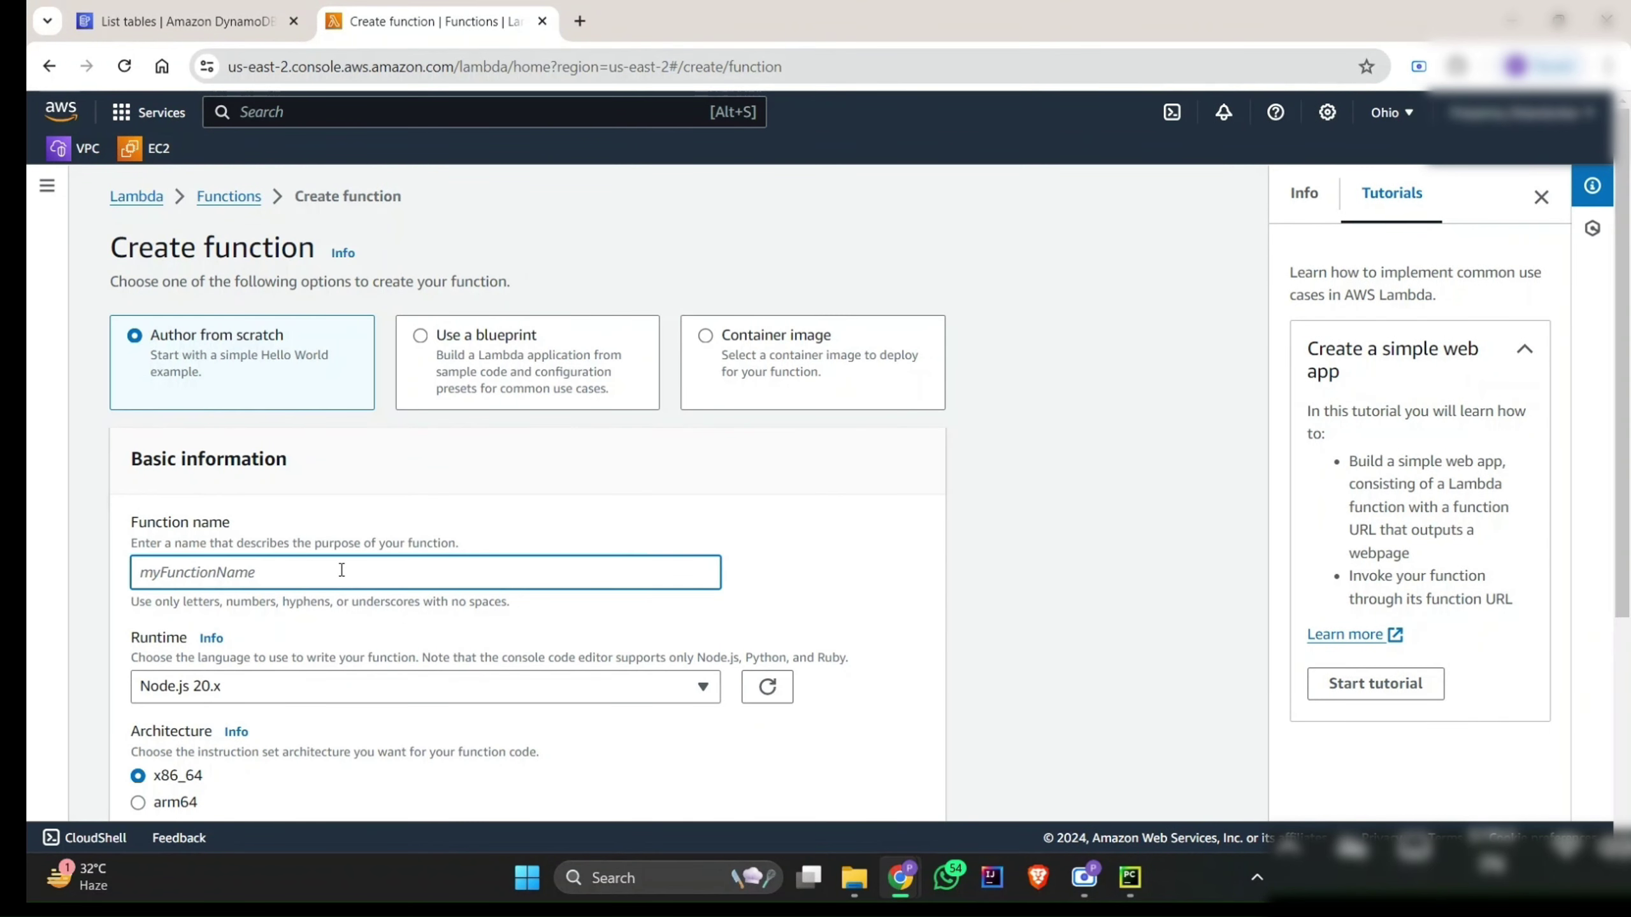
click(305, 687)
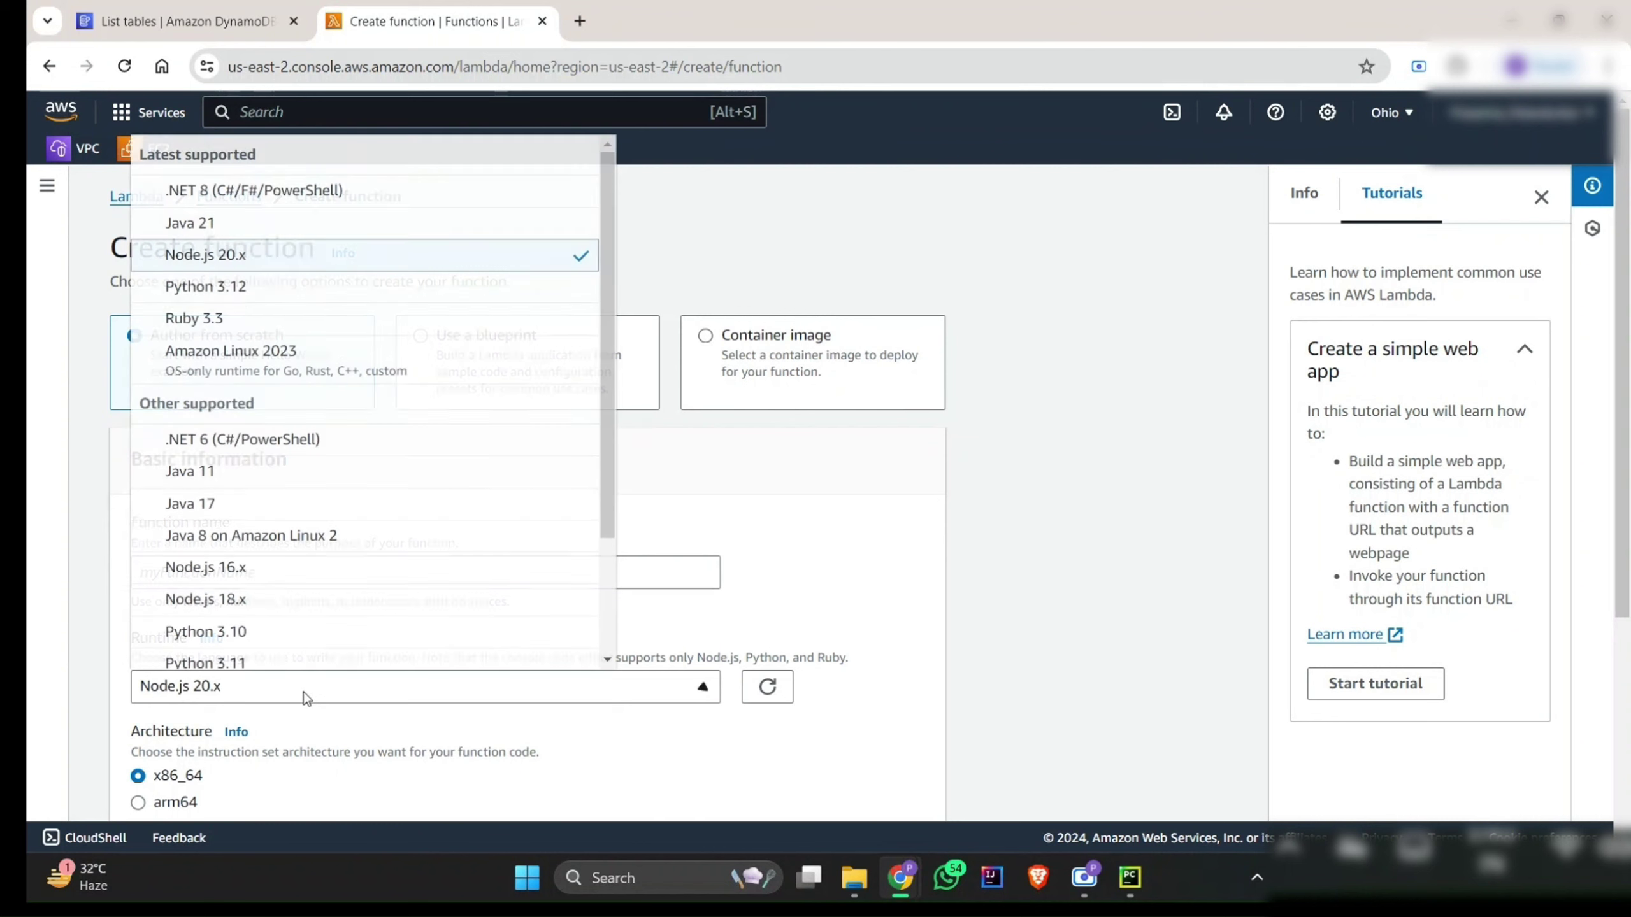
click(282, 293)
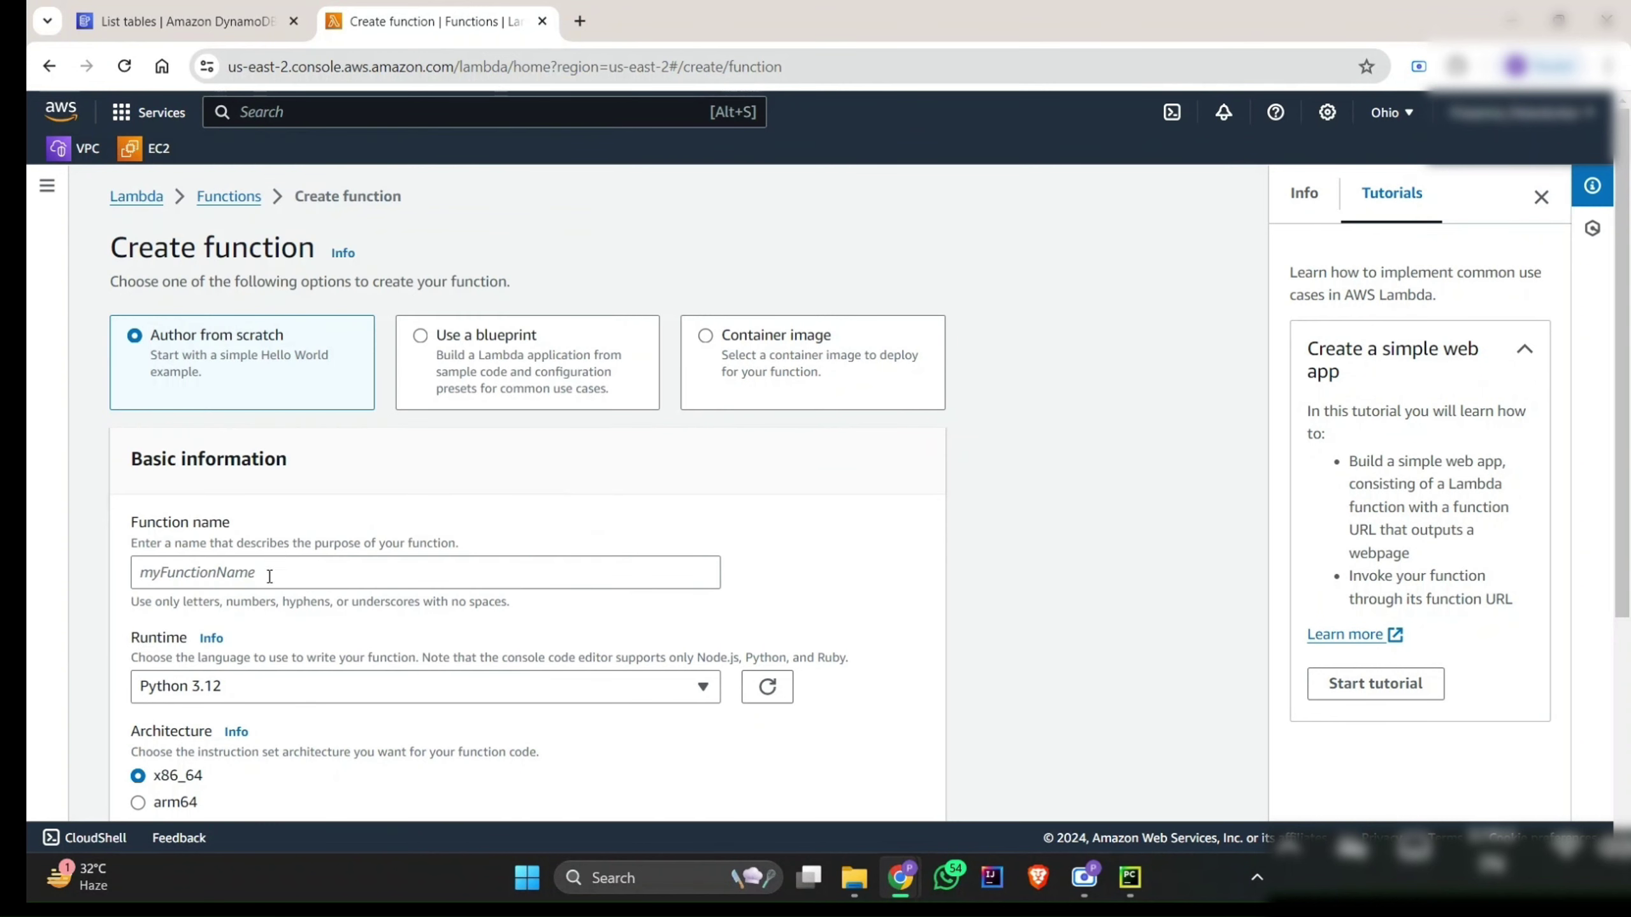
click(267, 582)
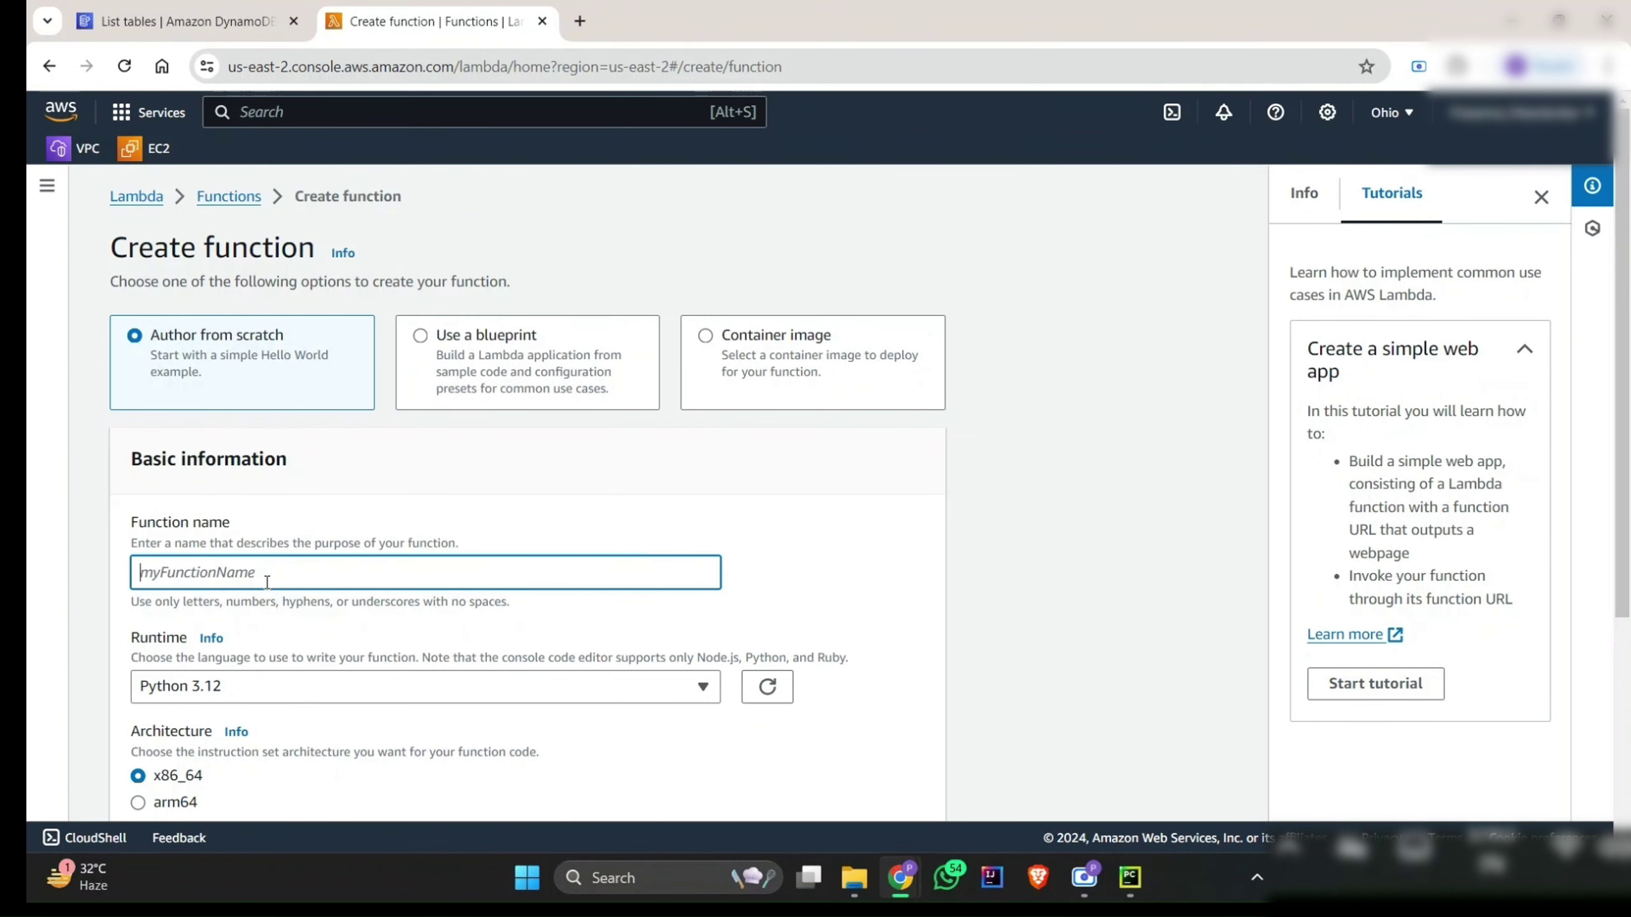
text(insertStudentData)
Step: Set the execution role to the existing lambda-dynamoDB-fullrole and create the insertStudentData function
scroll(266, 582, down, 5)
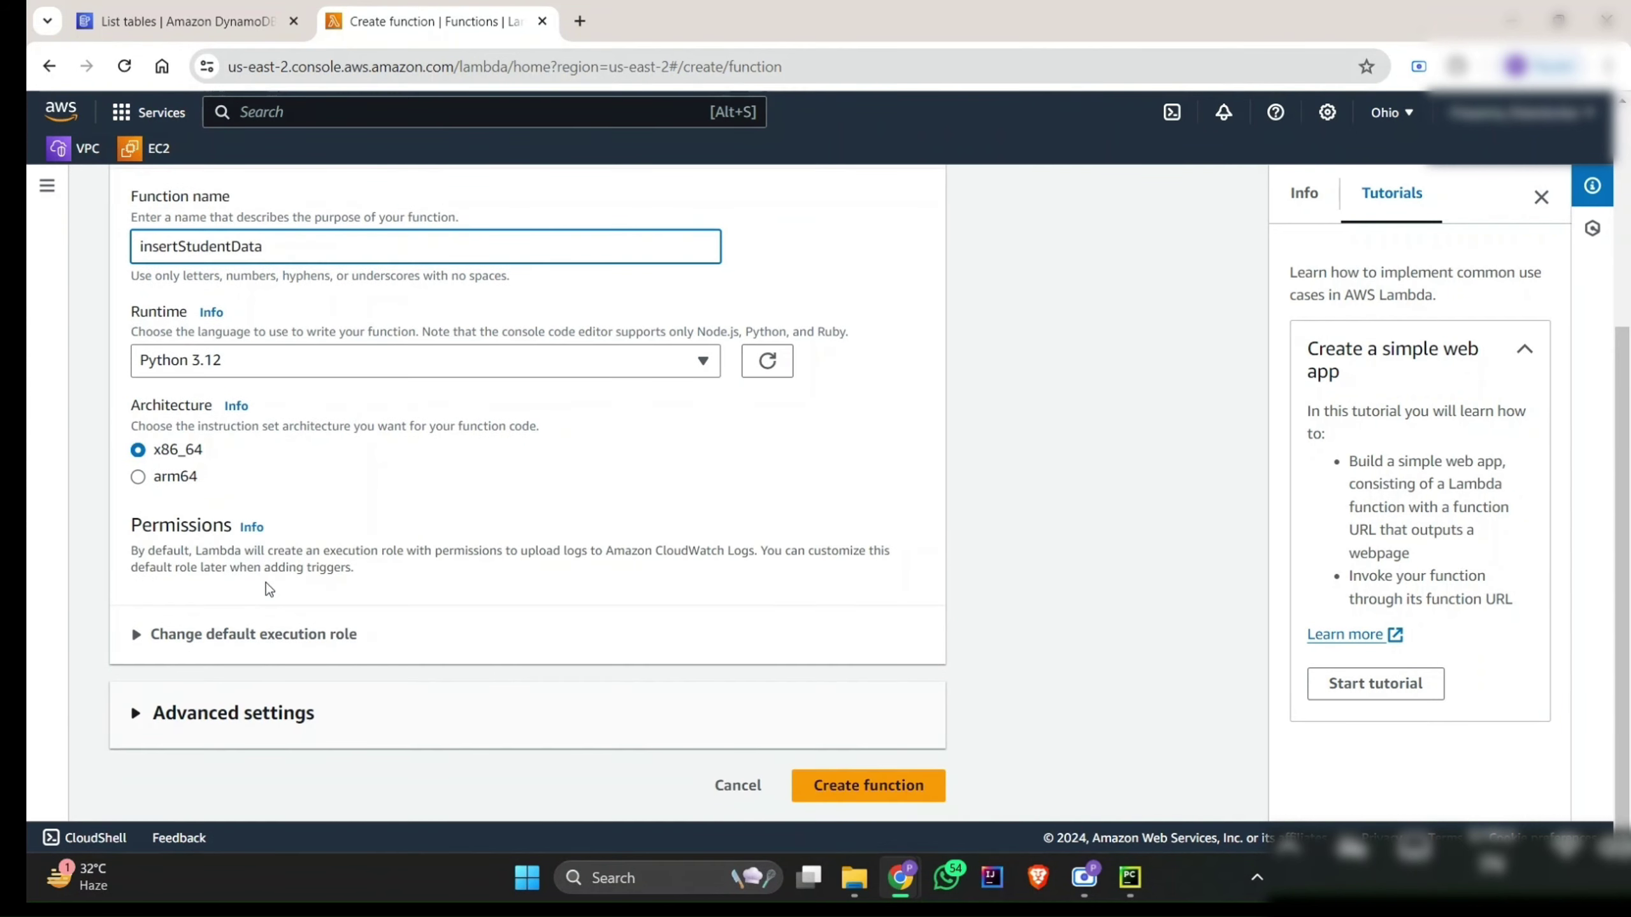
click(293, 726)
scroll(229, 393, down, 4)
click(229, 393)
scroll(232, 405, down, 3)
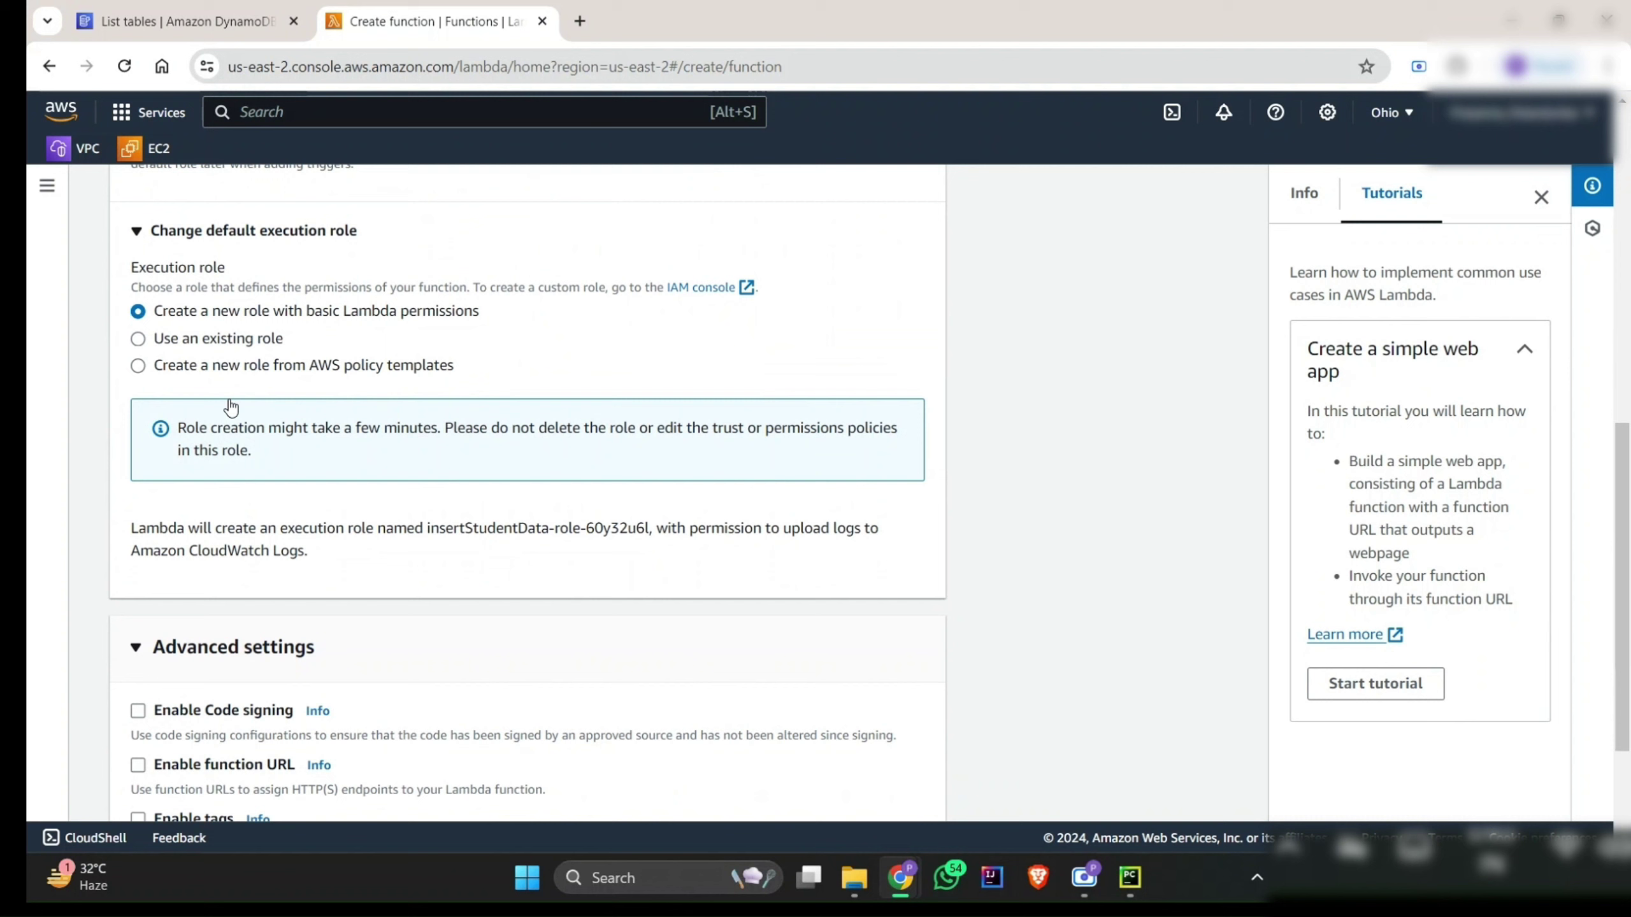
click(216, 340)
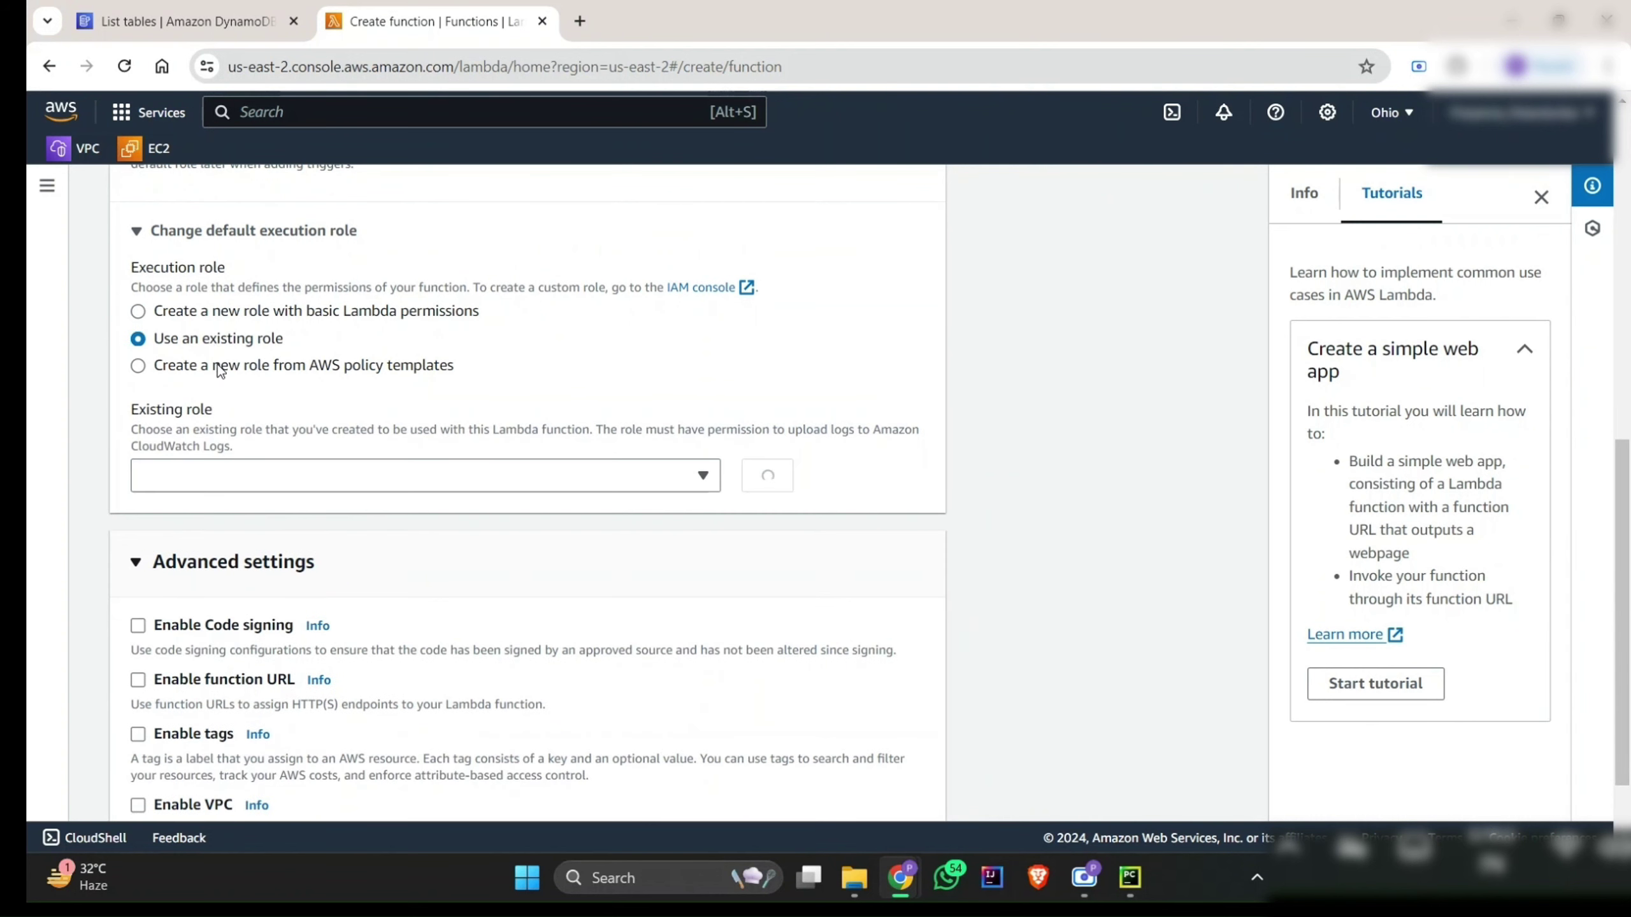
click(221, 485)
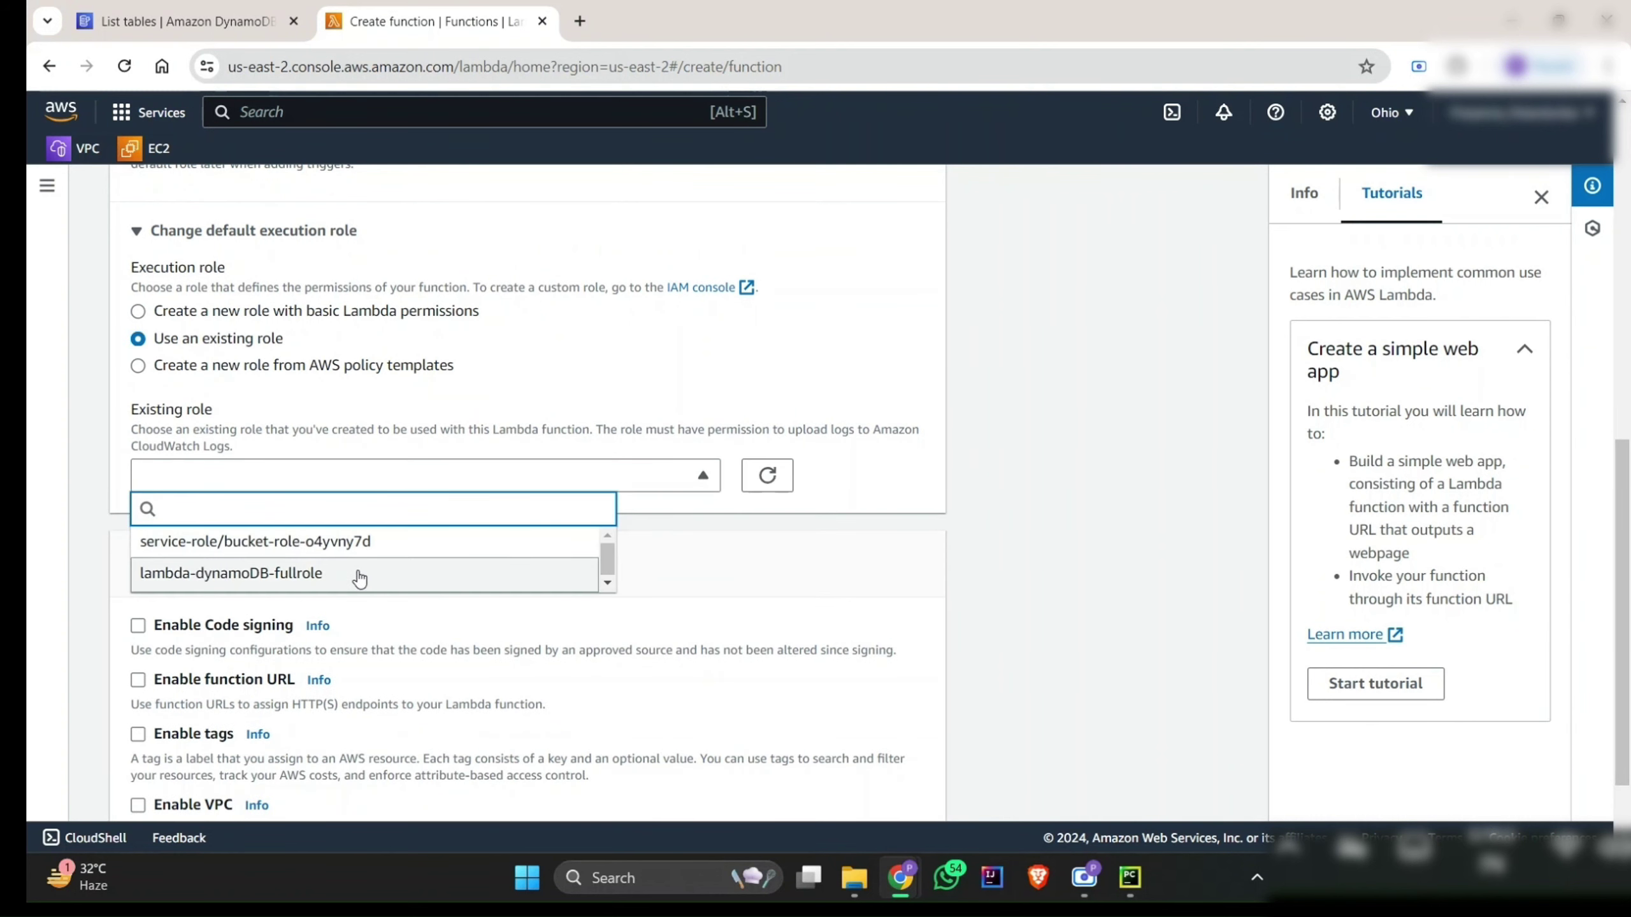
click(359, 579)
scroll(528, 579, down, 2)
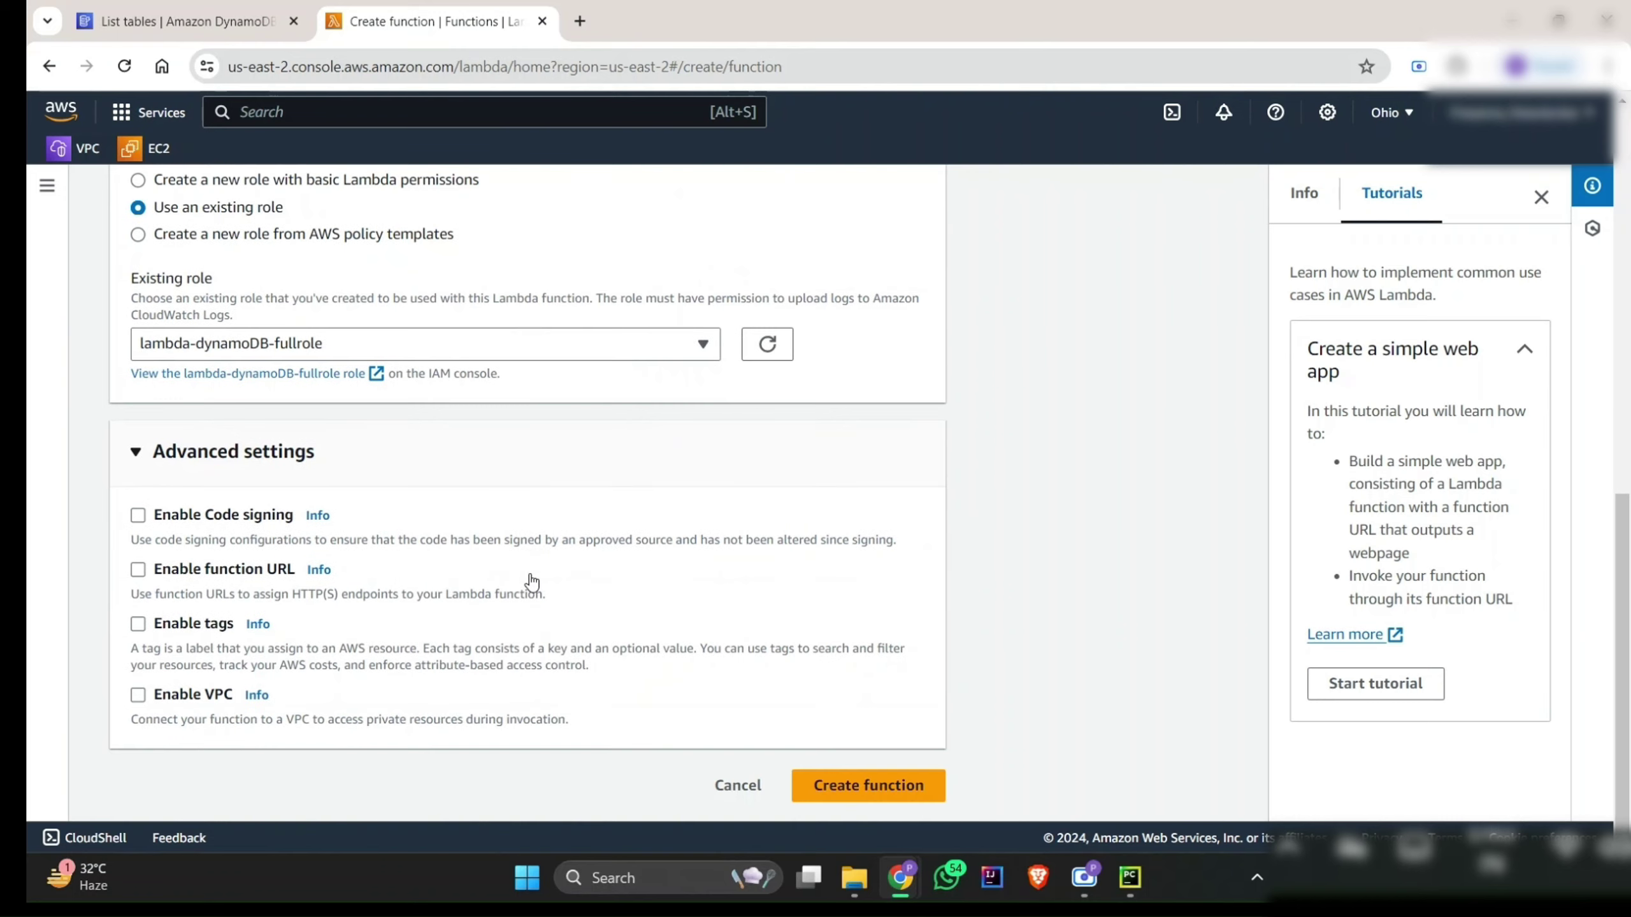
click(901, 799)
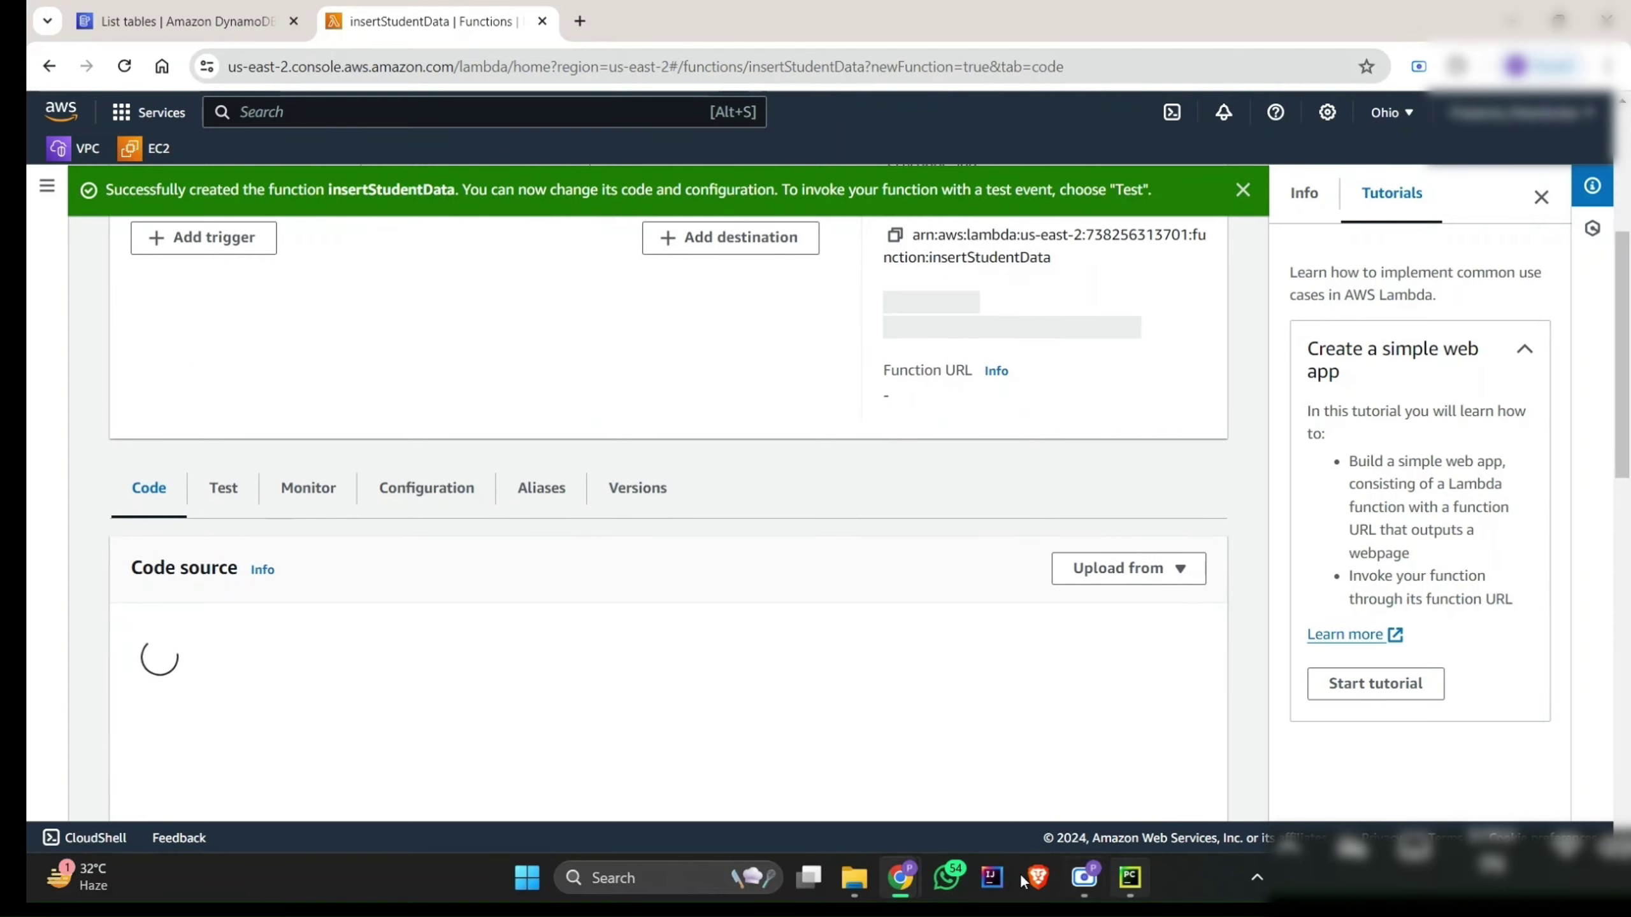
Step: Open insertStudentData.py from the serverless folder in PyCharm's LightEdit mode and copy its entire code
click(859, 877)
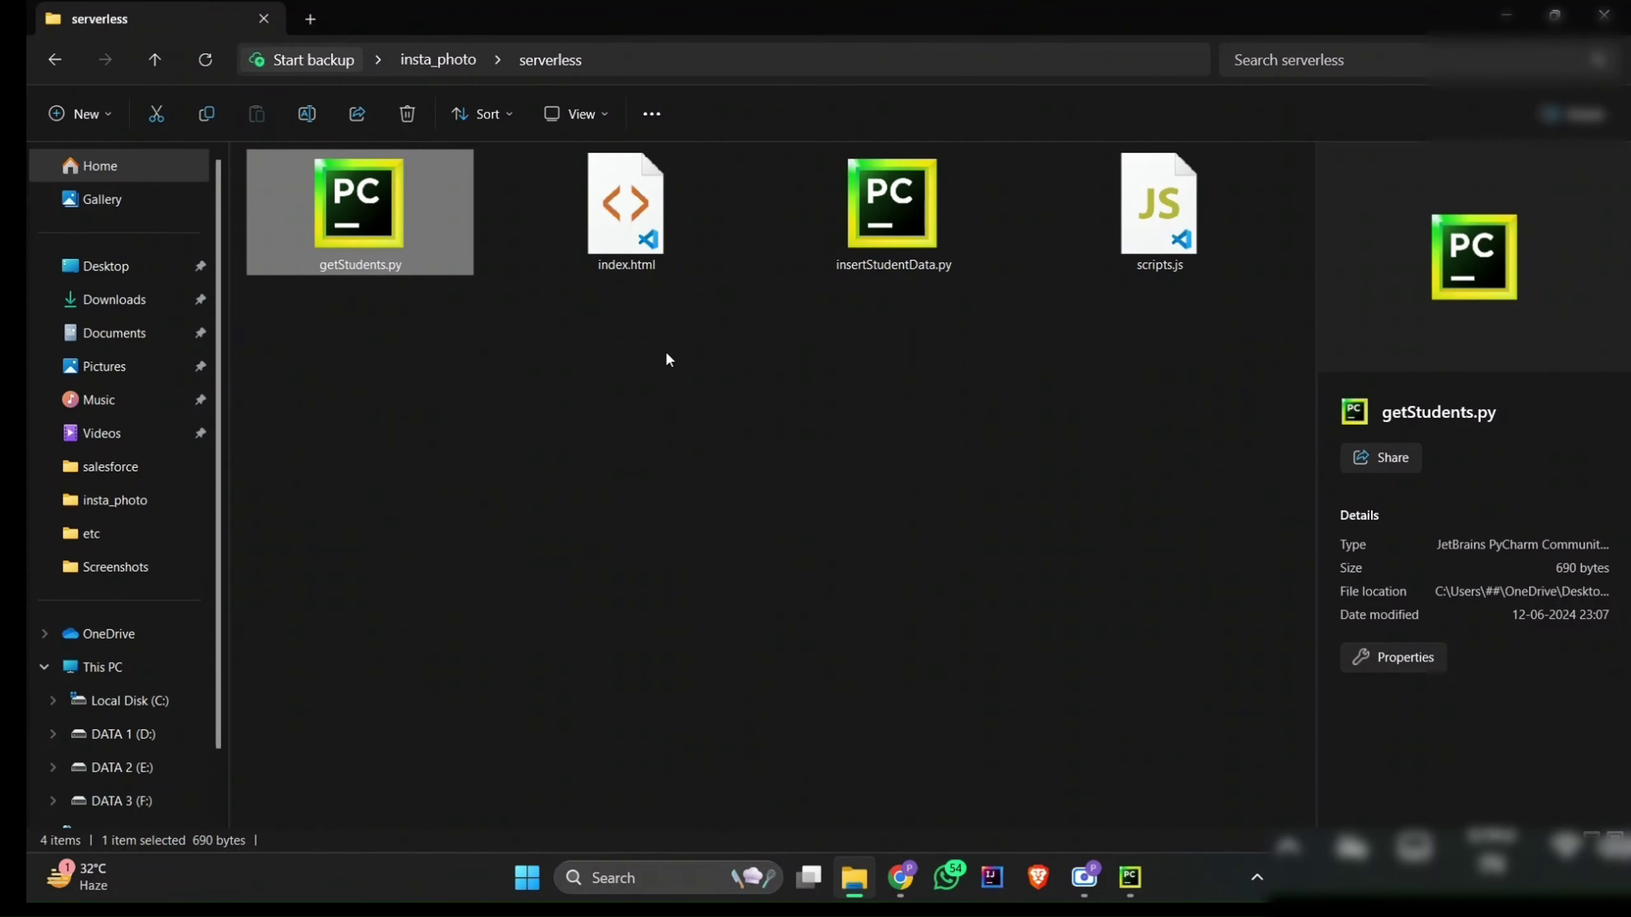
click(867, 233)
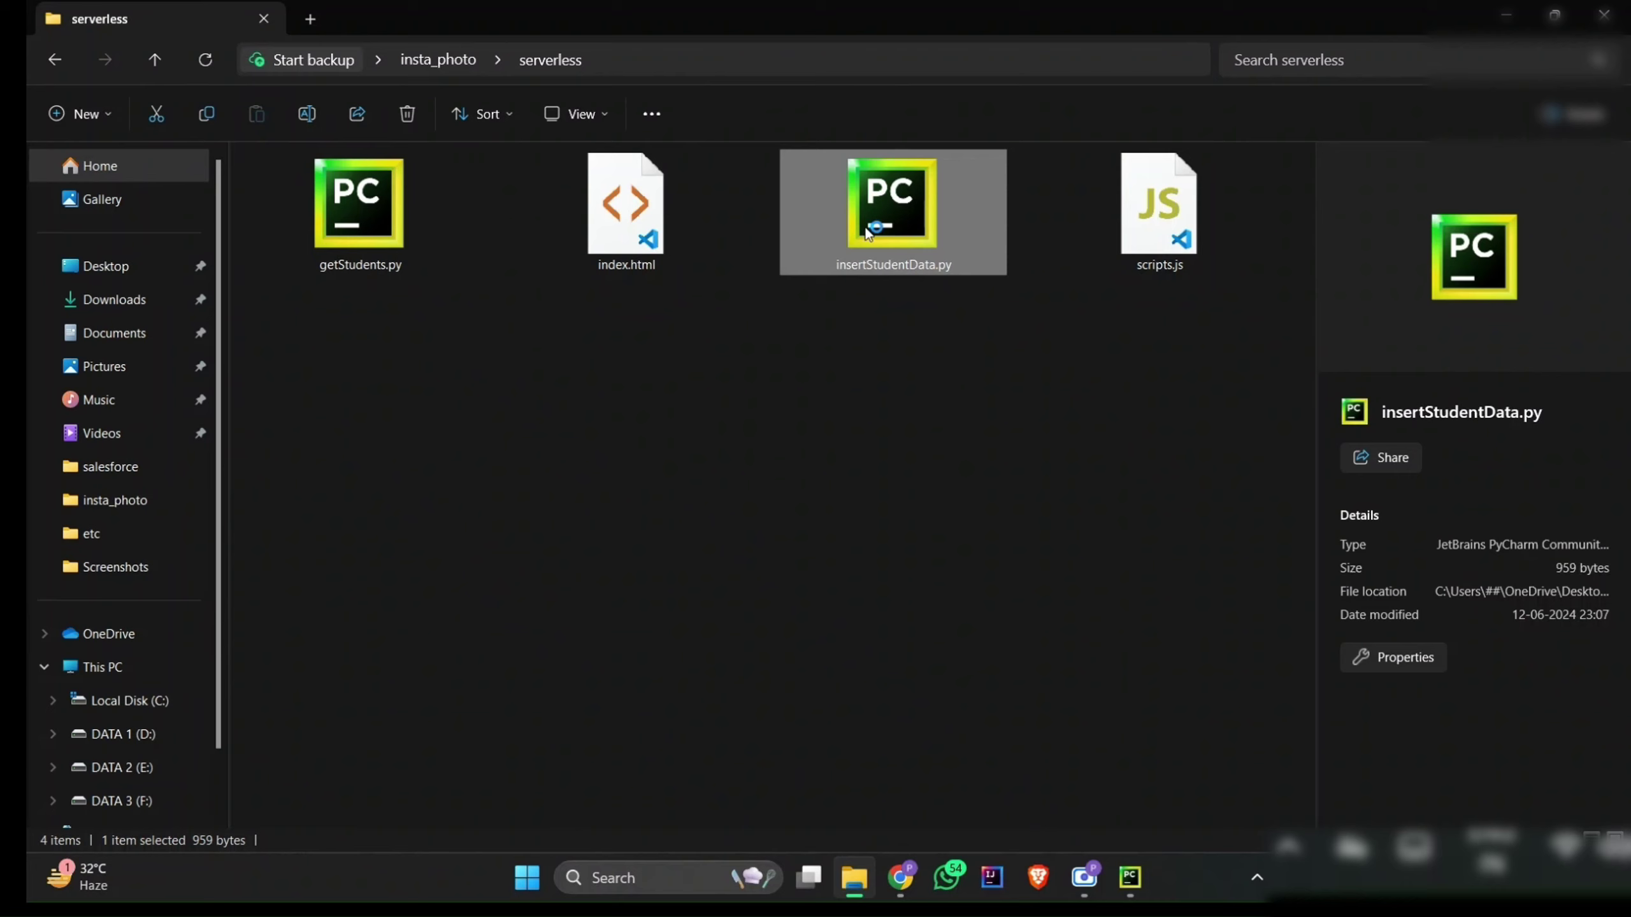
double_click(867, 232)
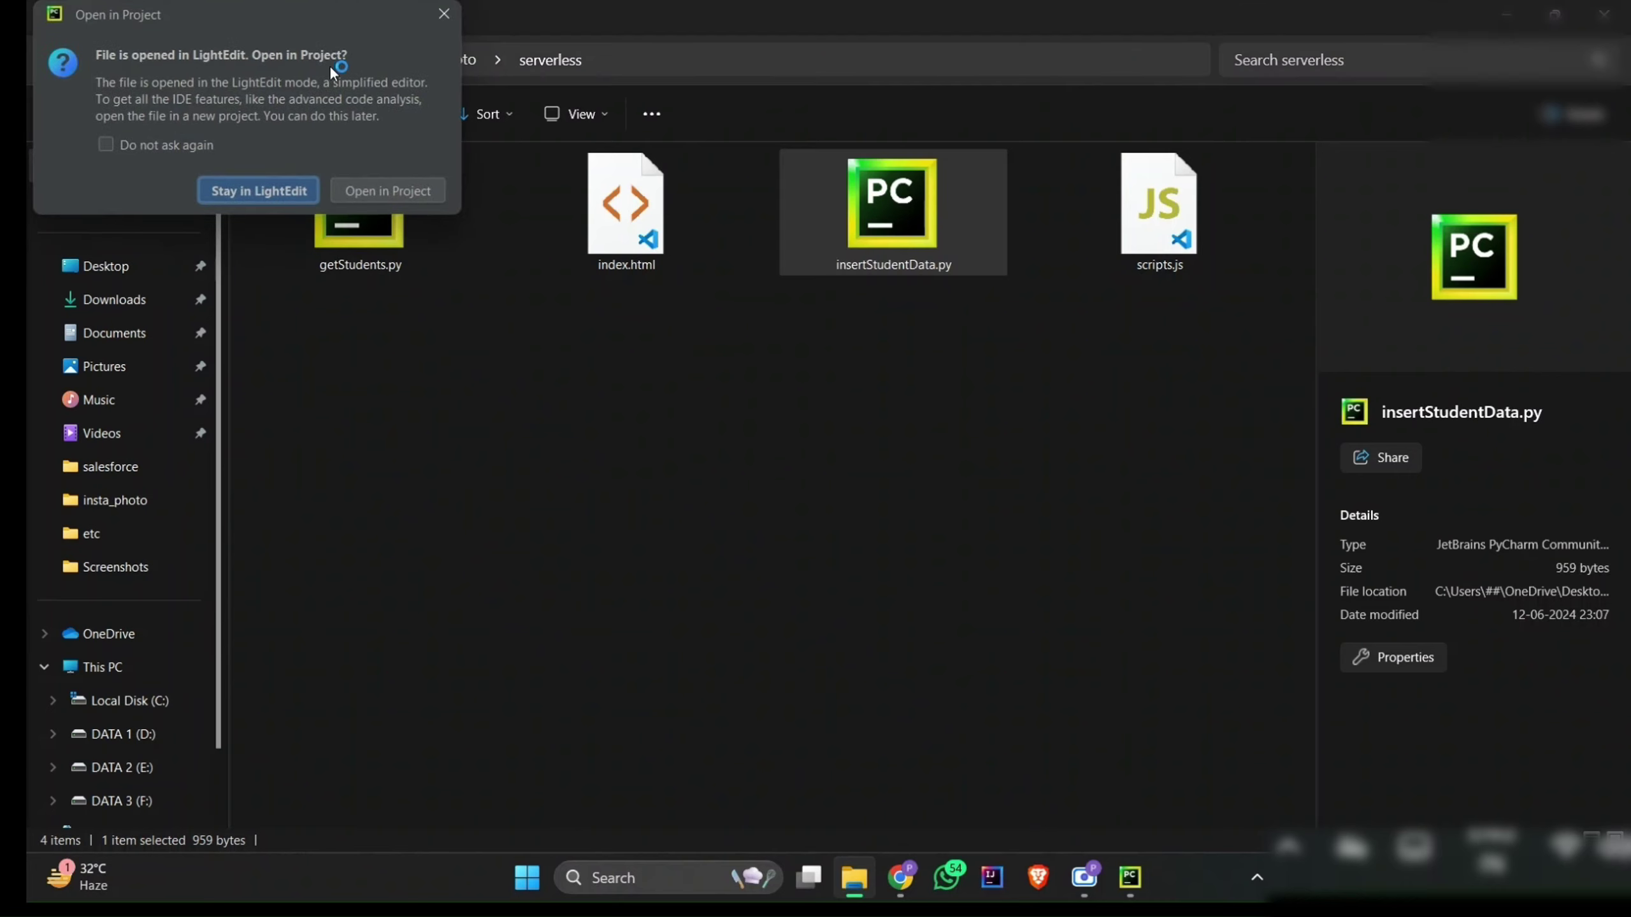
click(444, 14)
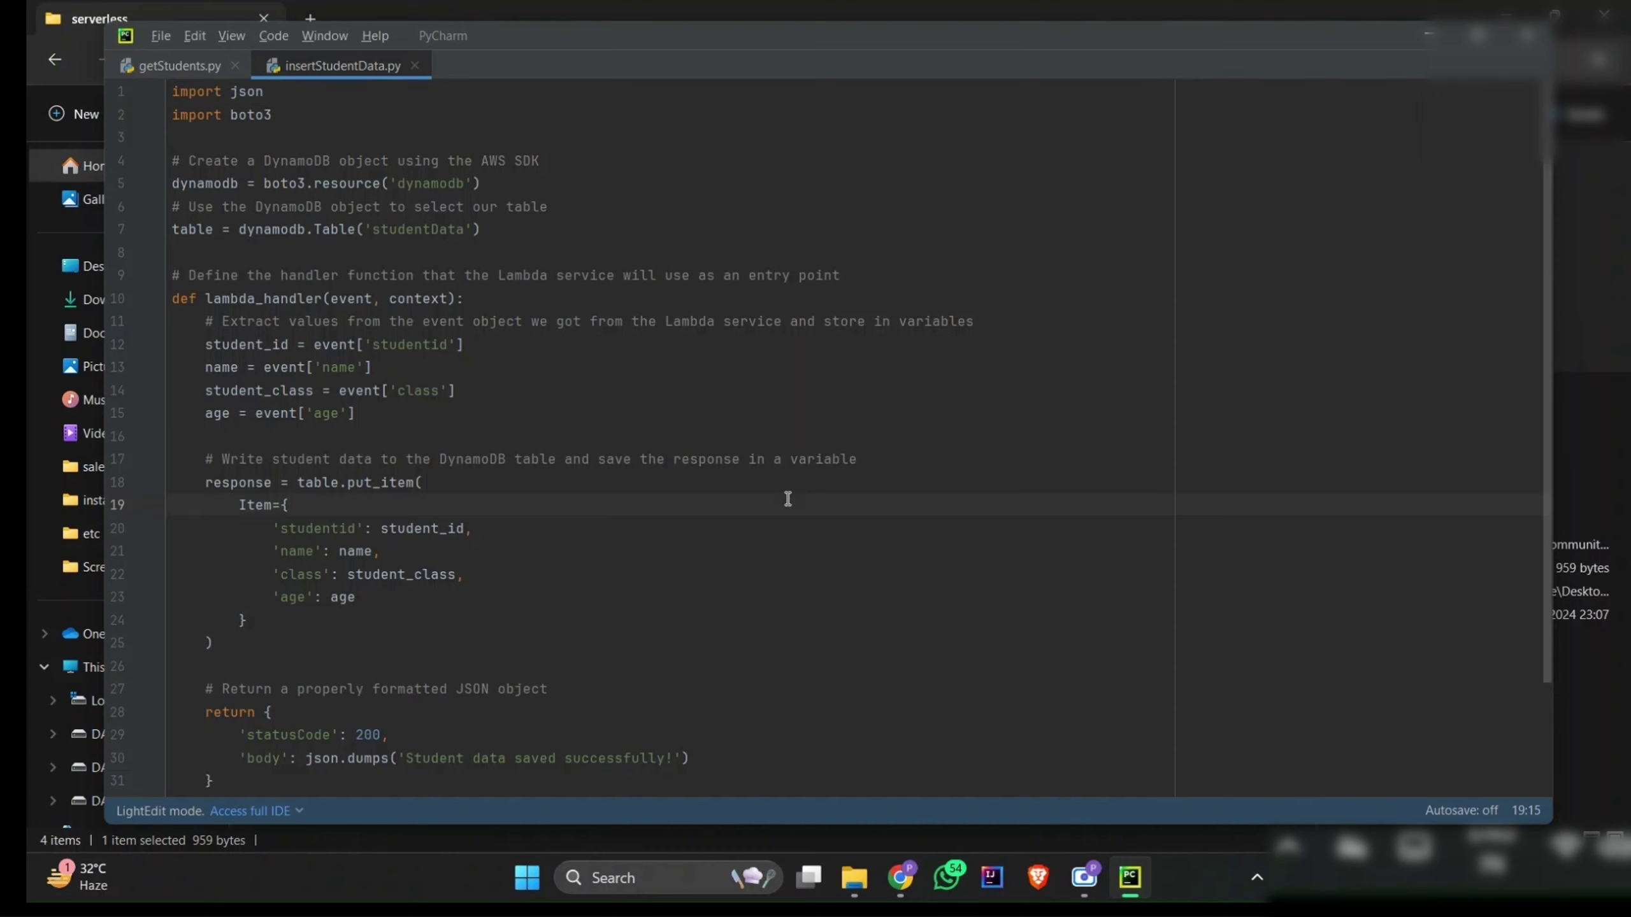
key(ctrl+a)
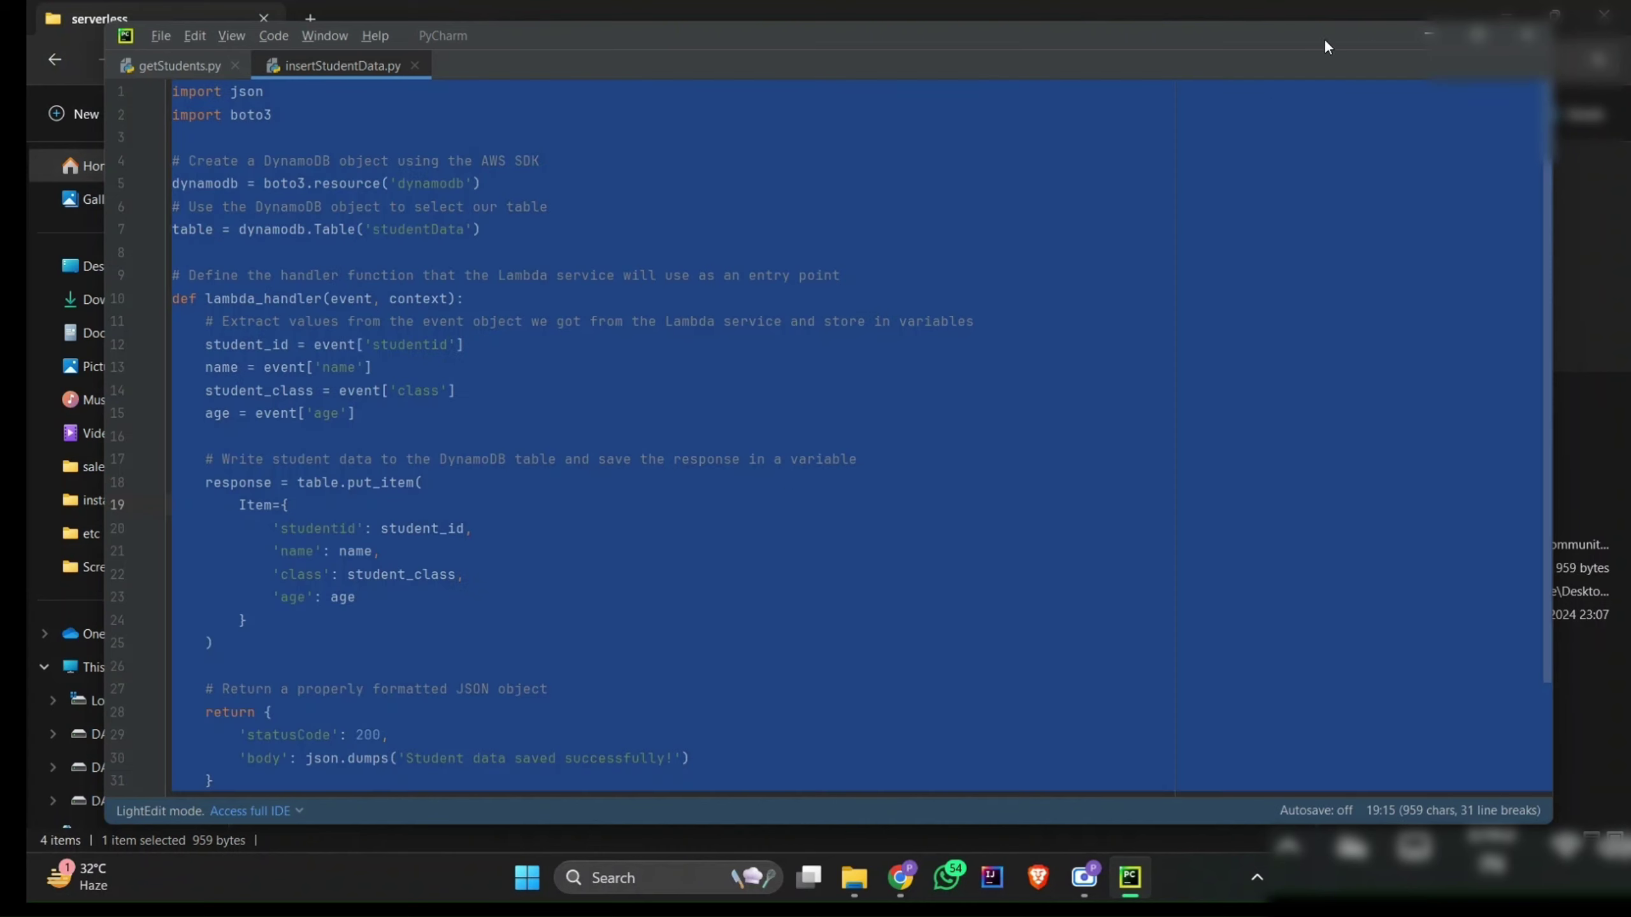
click(1425, 43)
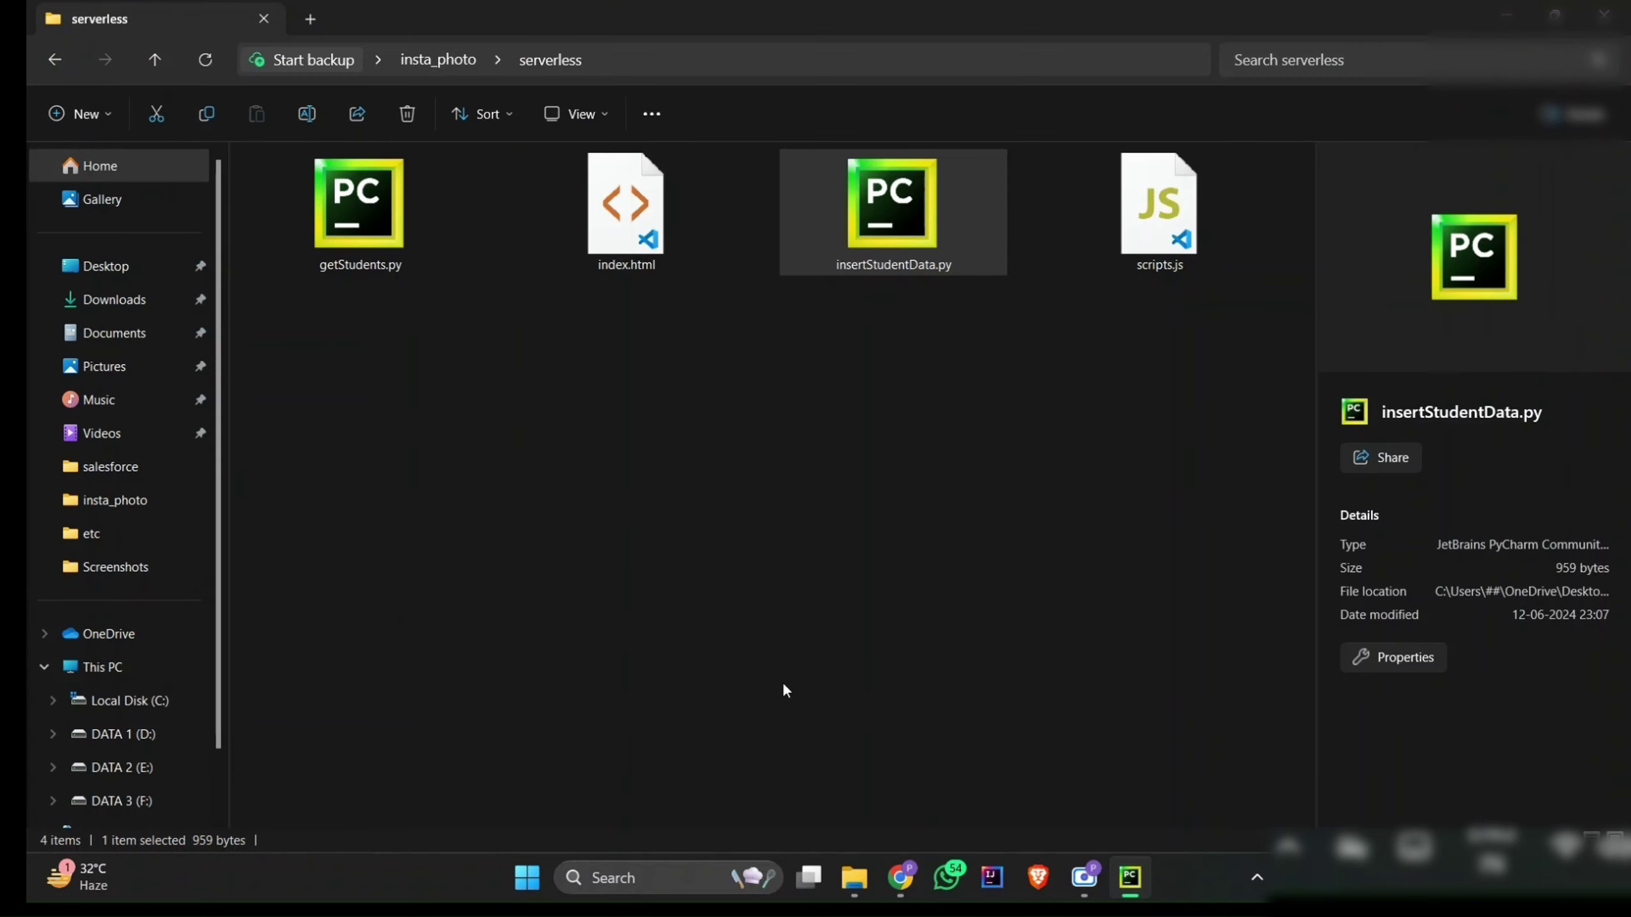
Step: Back in the browser's insertStudentData function, dismiss the code change notice and close the Execution results and Environment Variables editor tabs
click(899, 881)
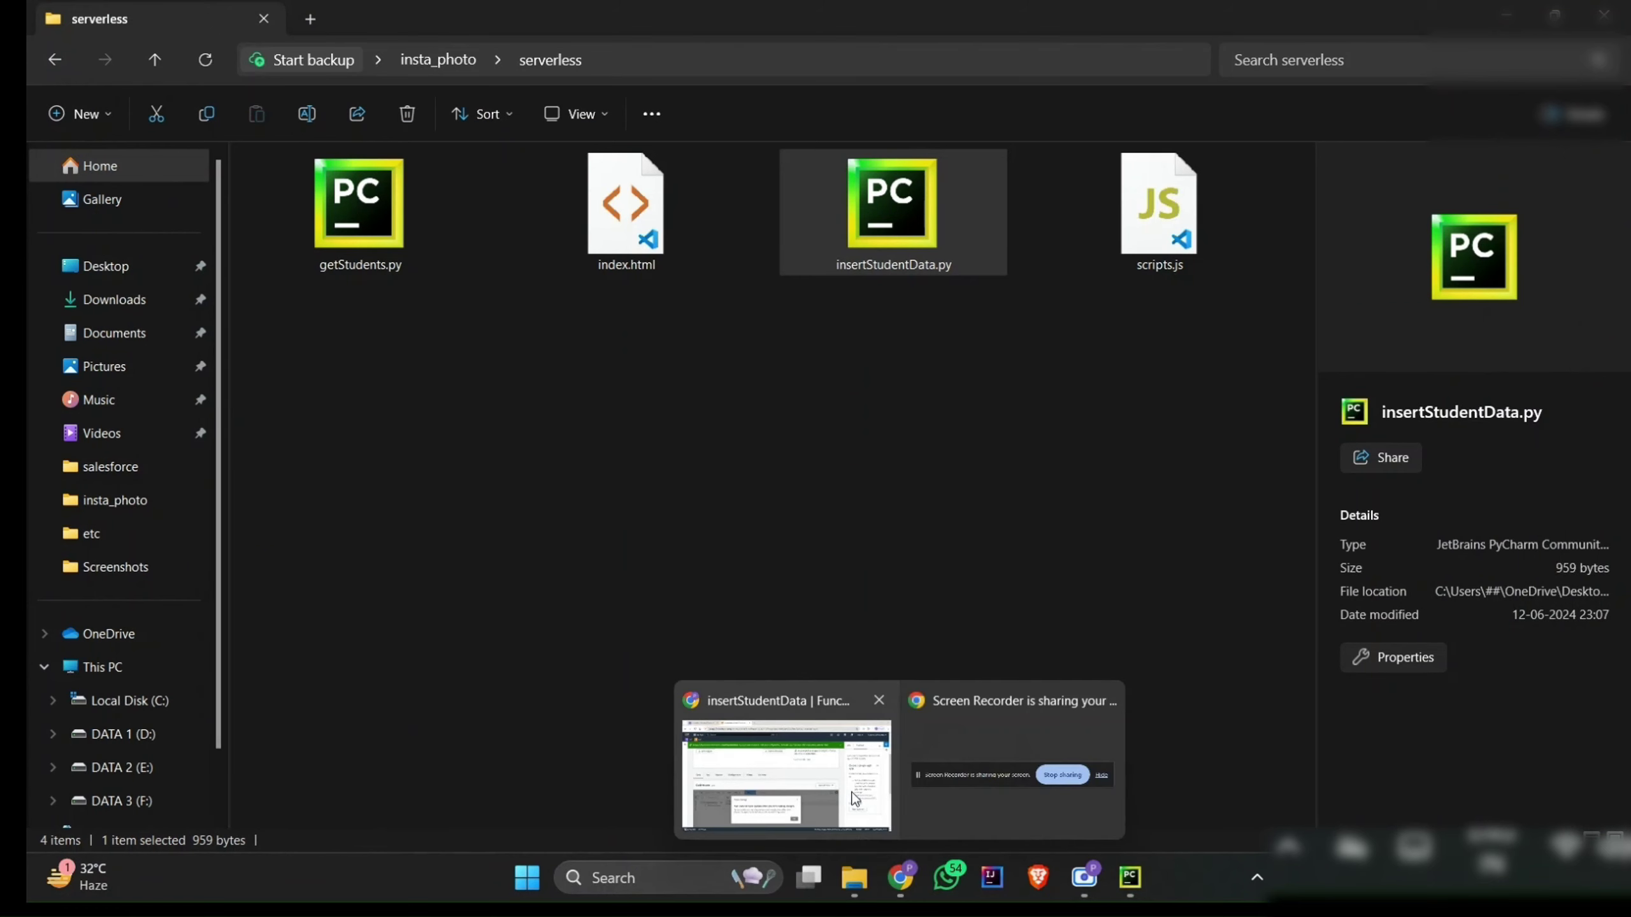
click(847, 790)
click(877, 755)
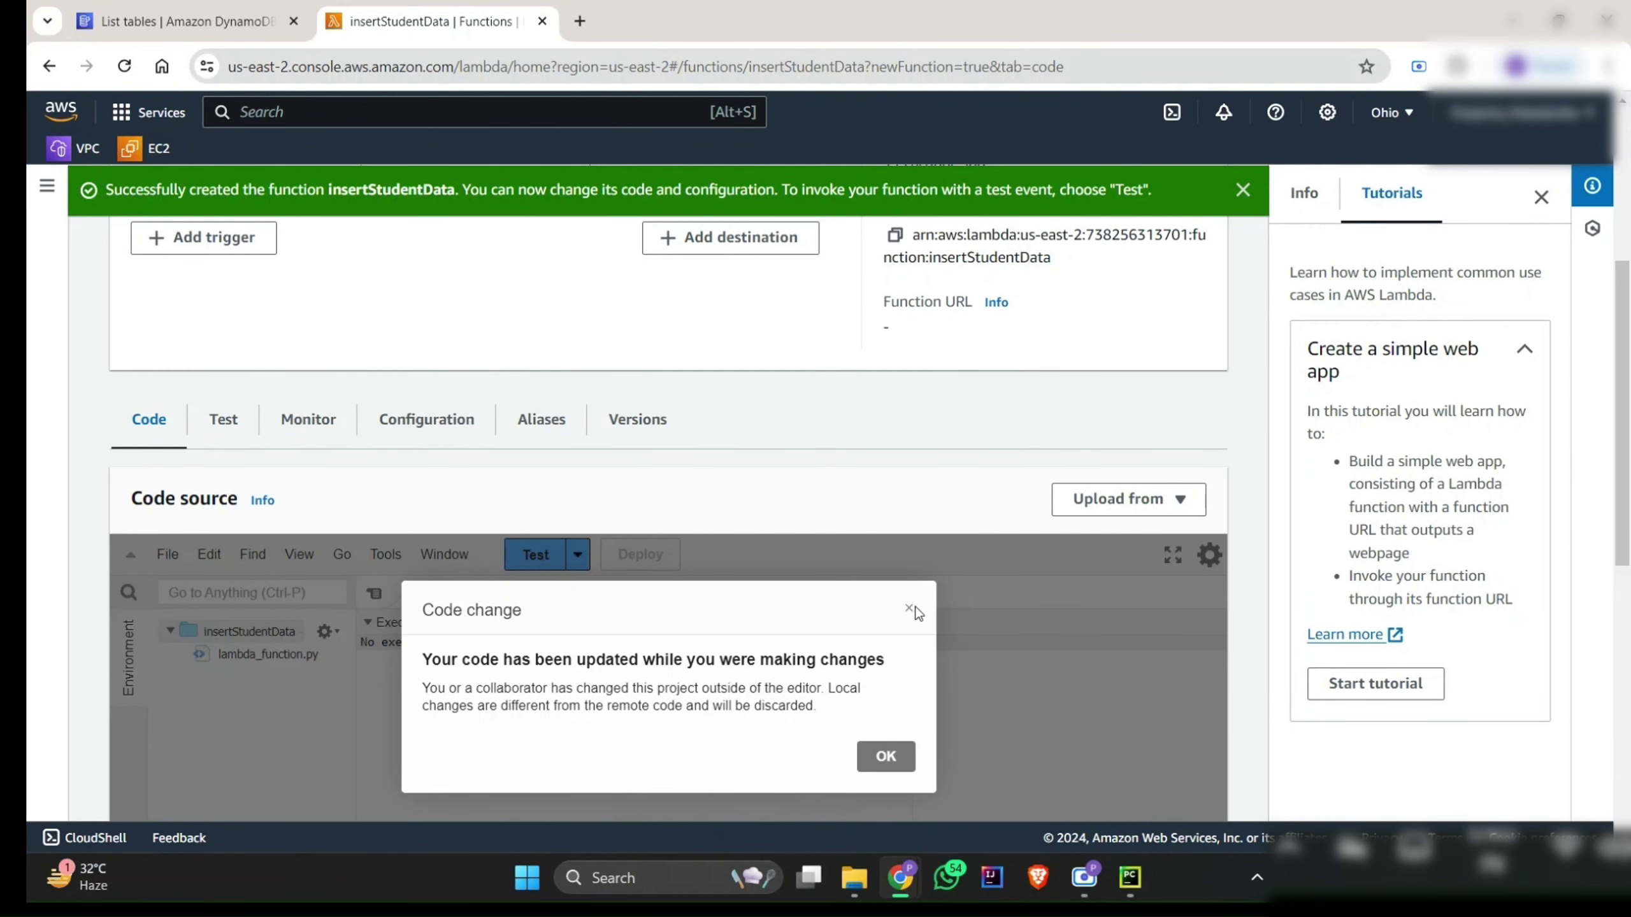
scroll(844, 692, down, 1)
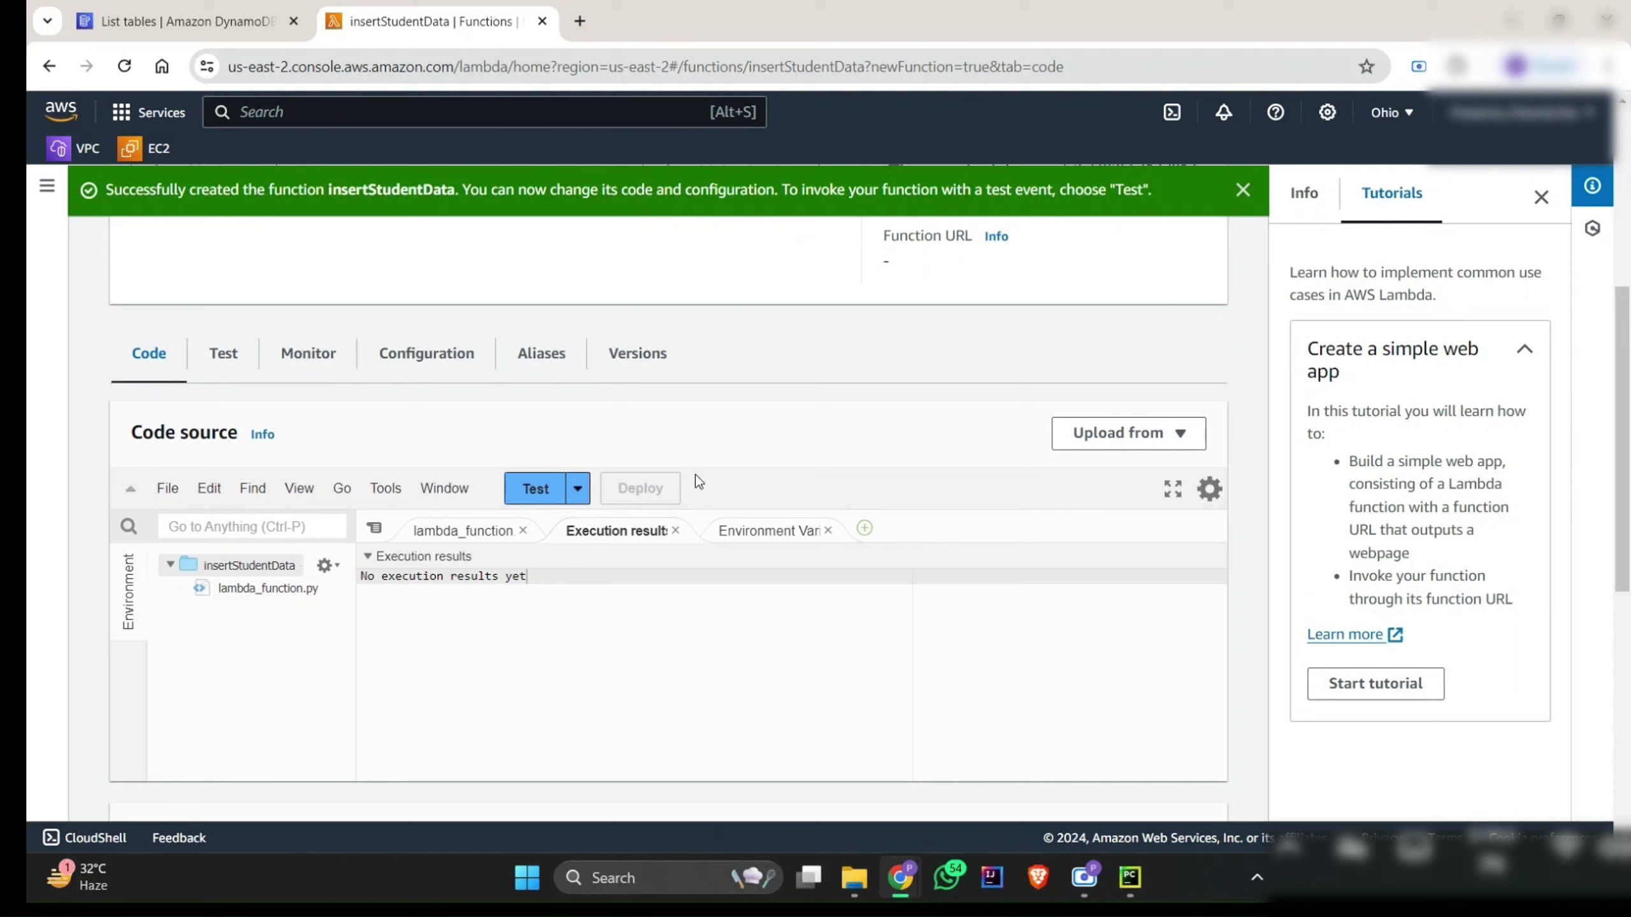
click(676, 531)
click(676, 531)
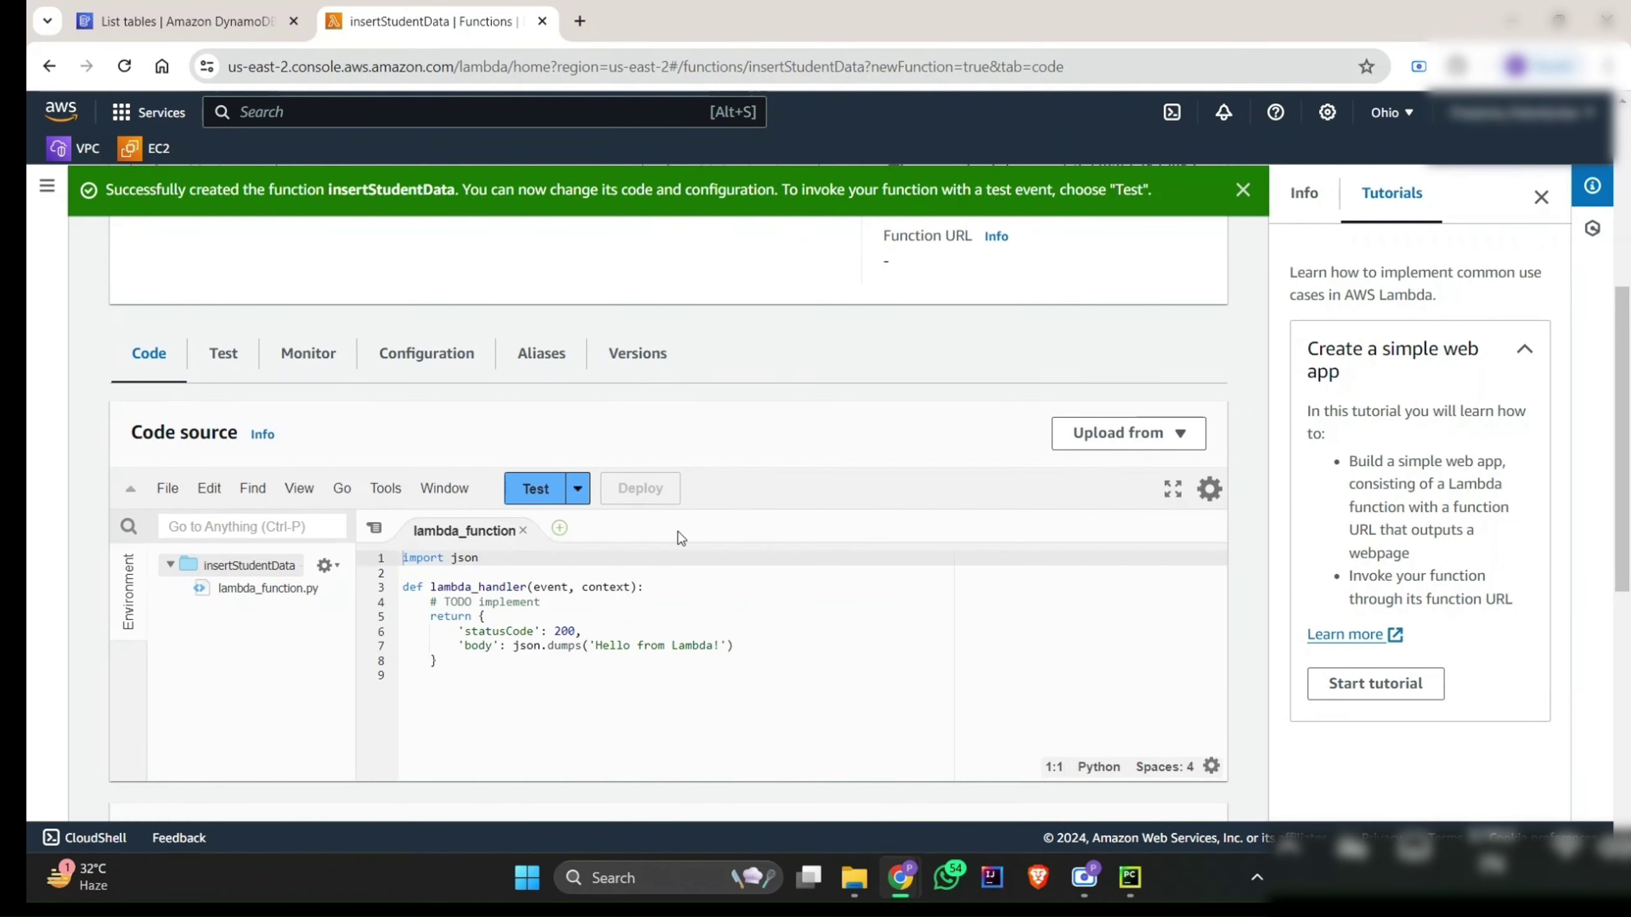
Step: Replace all default code in lambda_function with the copied insertStudentData.py code and deploy it
click(624, 640)
key(ctrl+a)
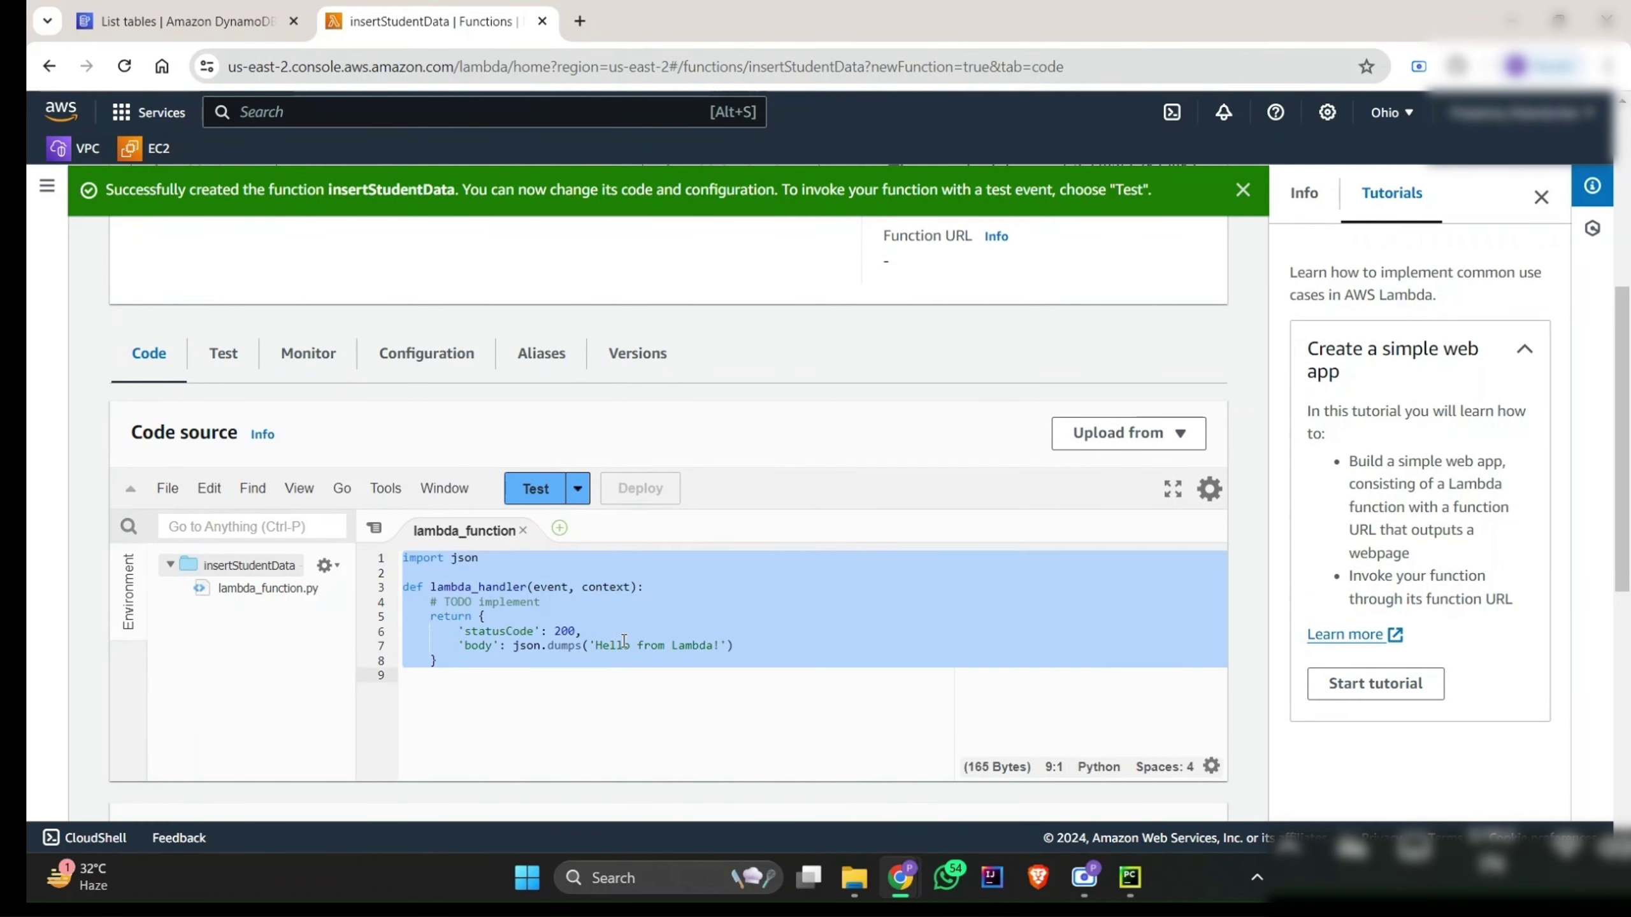
key(ctrl+v)
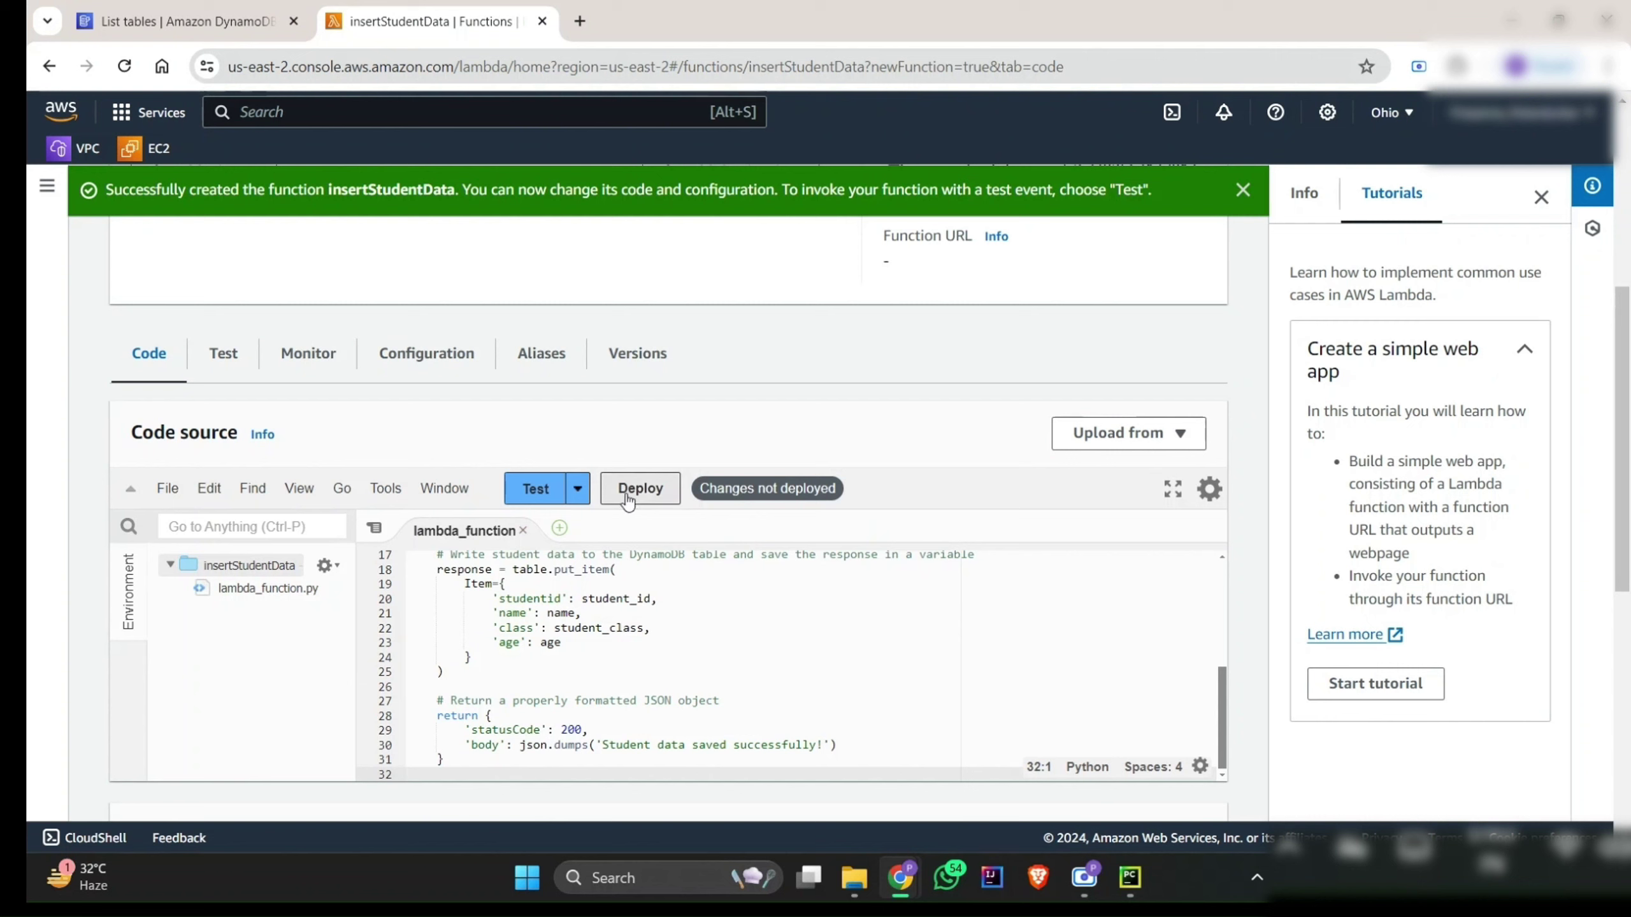
click(628, 500)
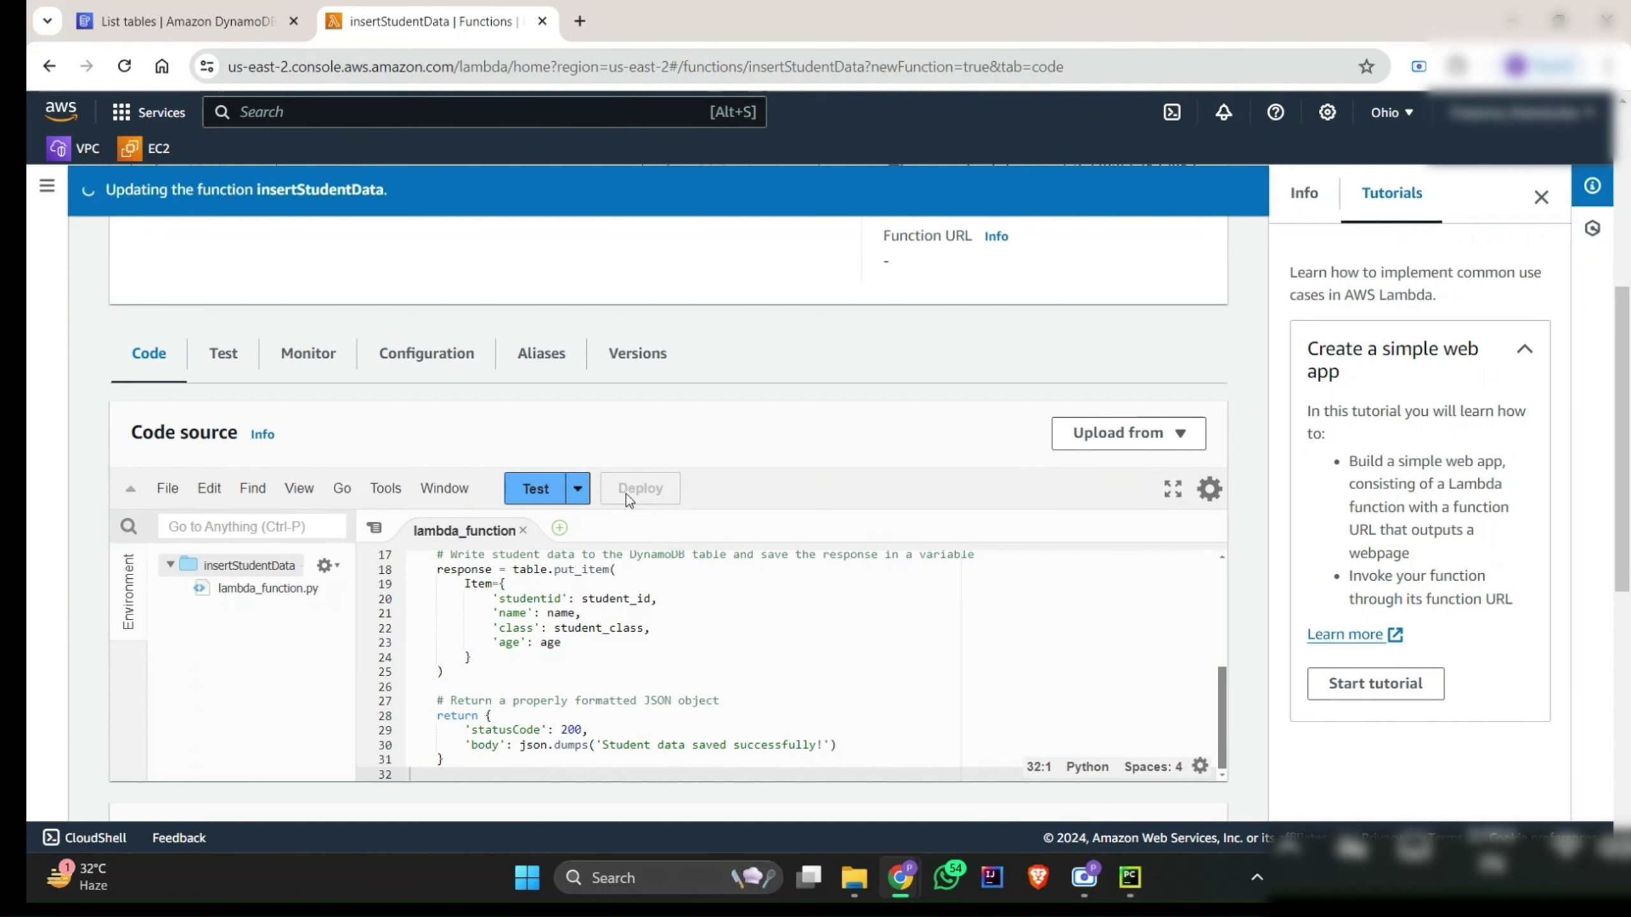
Step: Create and save a private test event named testinsert for insertStudentData using the hello-world template
click(557, 492)
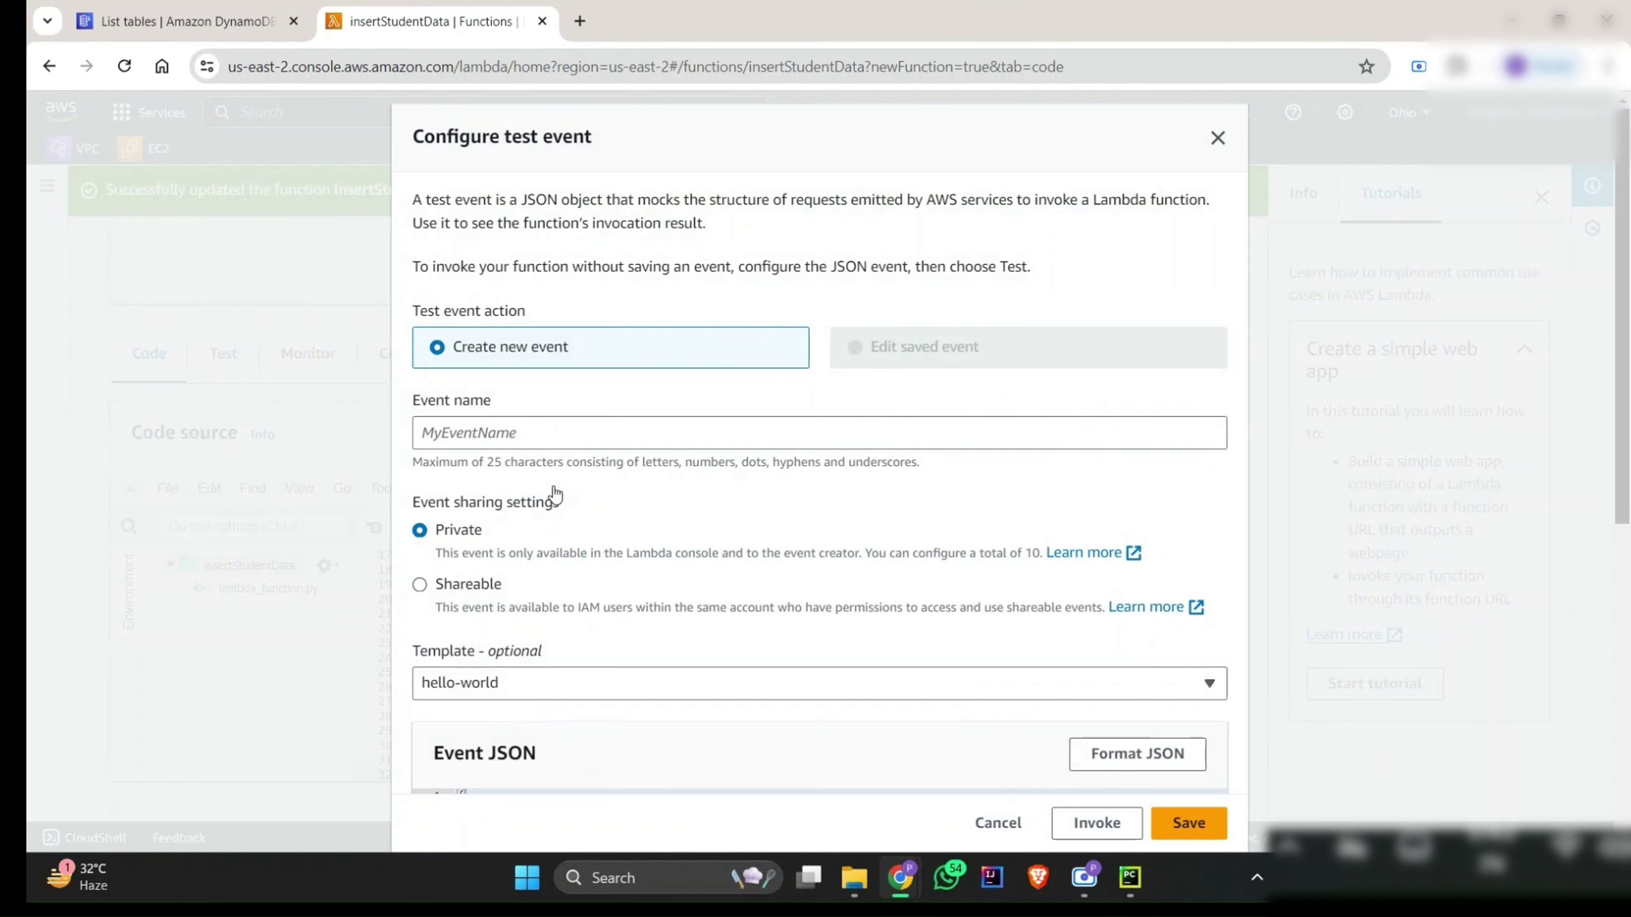
click(575, 439)
text(testinsert)
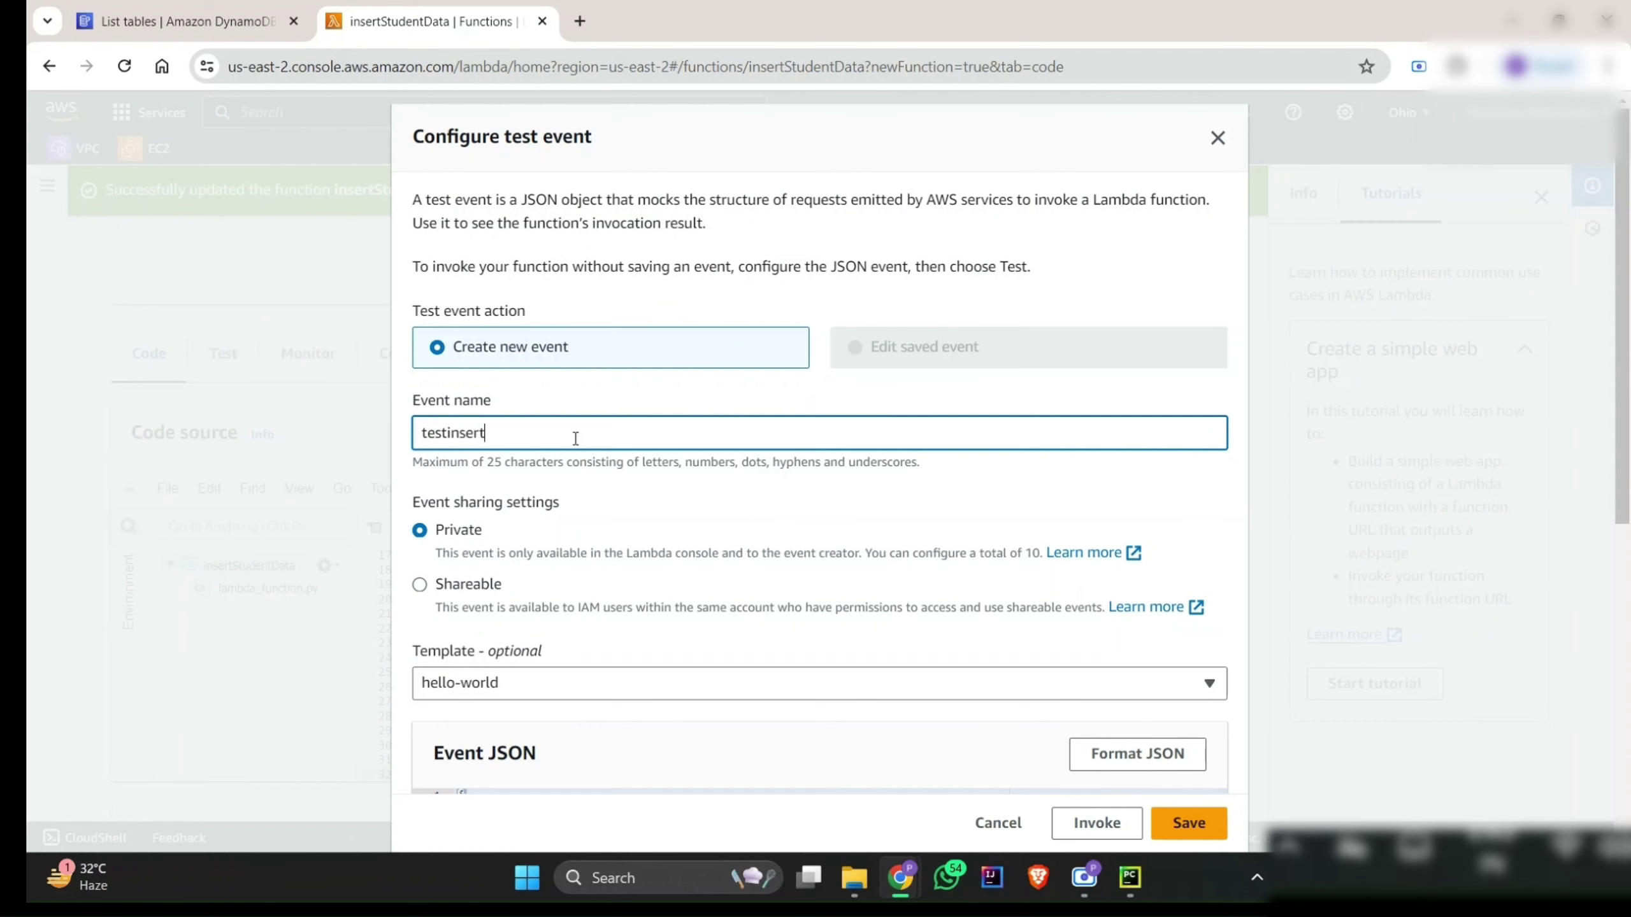
scroll(576, 439, down, 3)
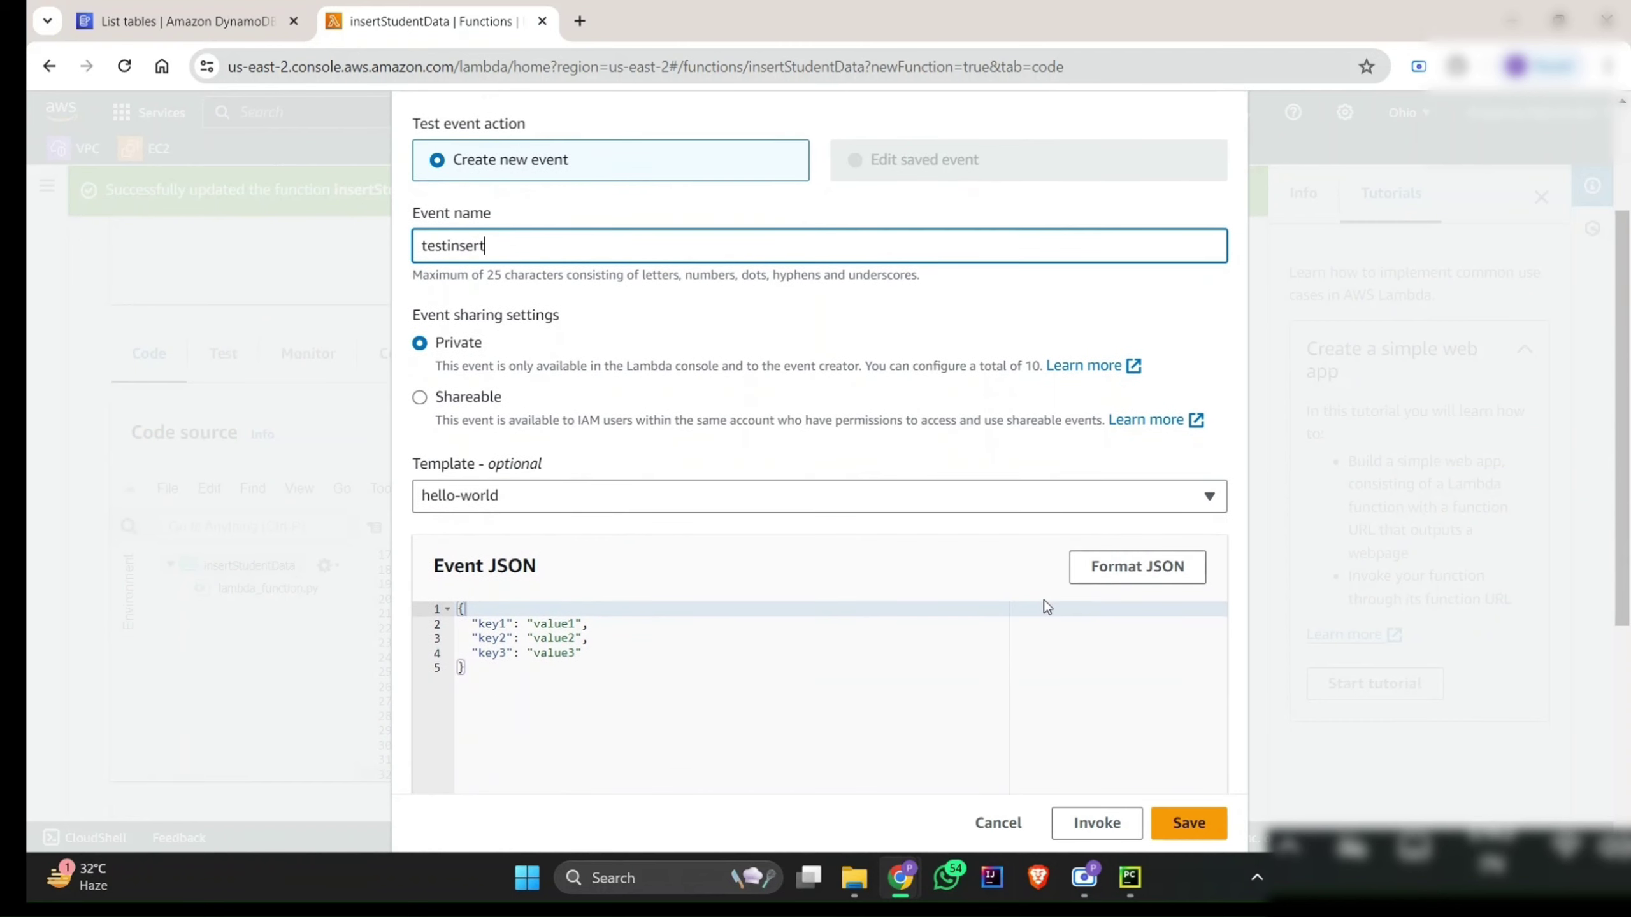
click(1189, 824)
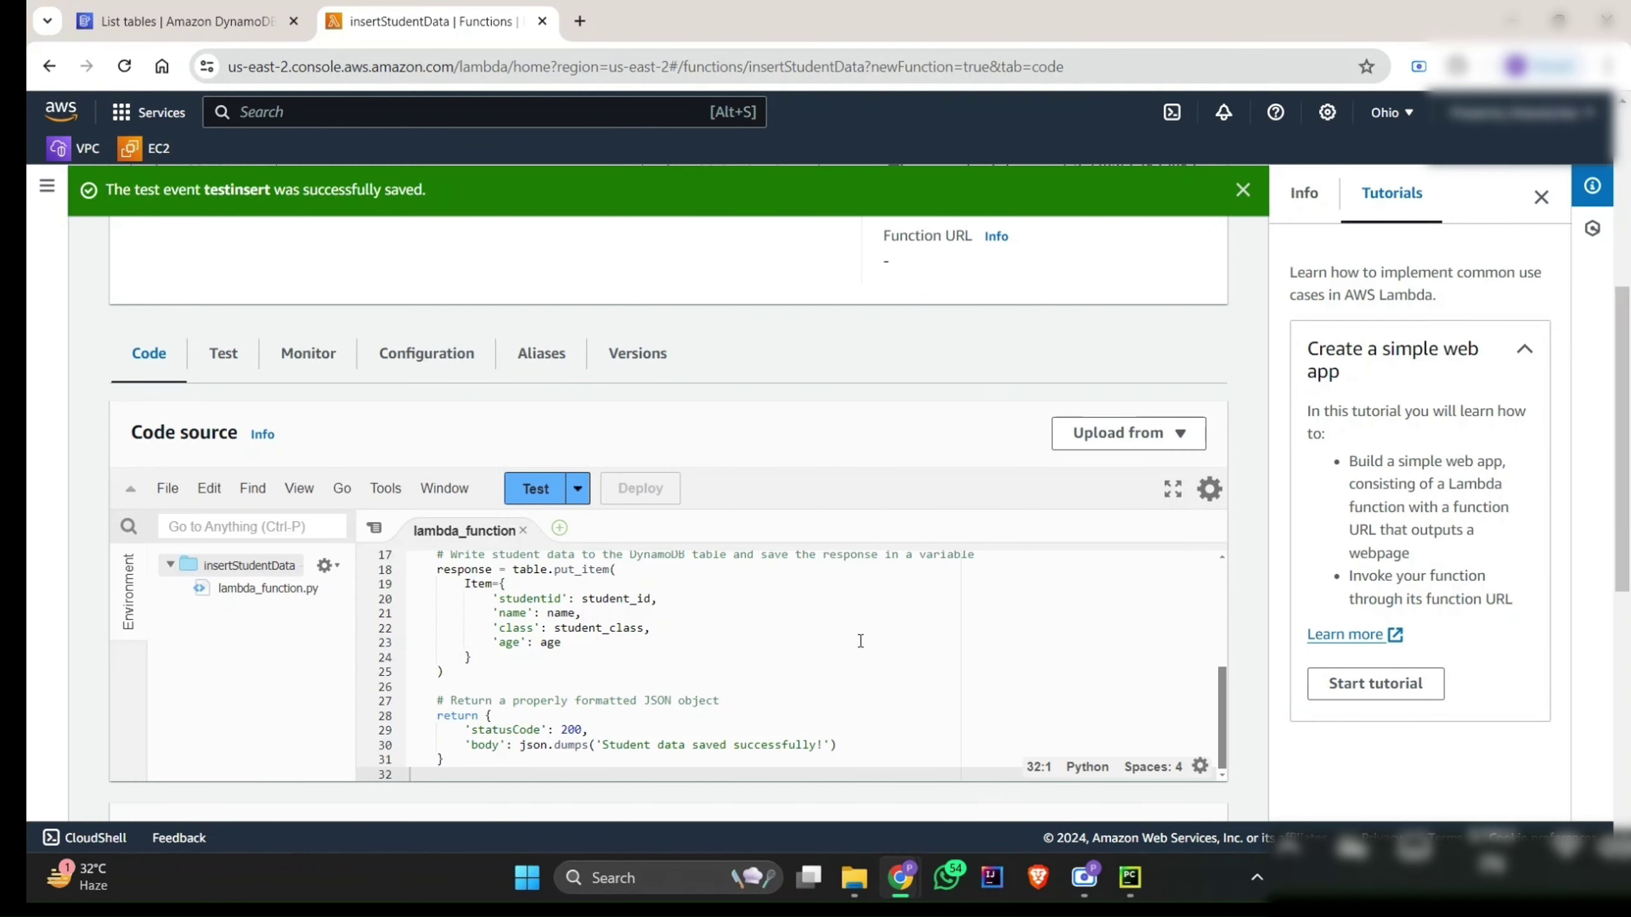
Step: Change the testinsert event JSON to studentid "101", a student name, class "A" and age "21", save it and run the test
click(578, 492)
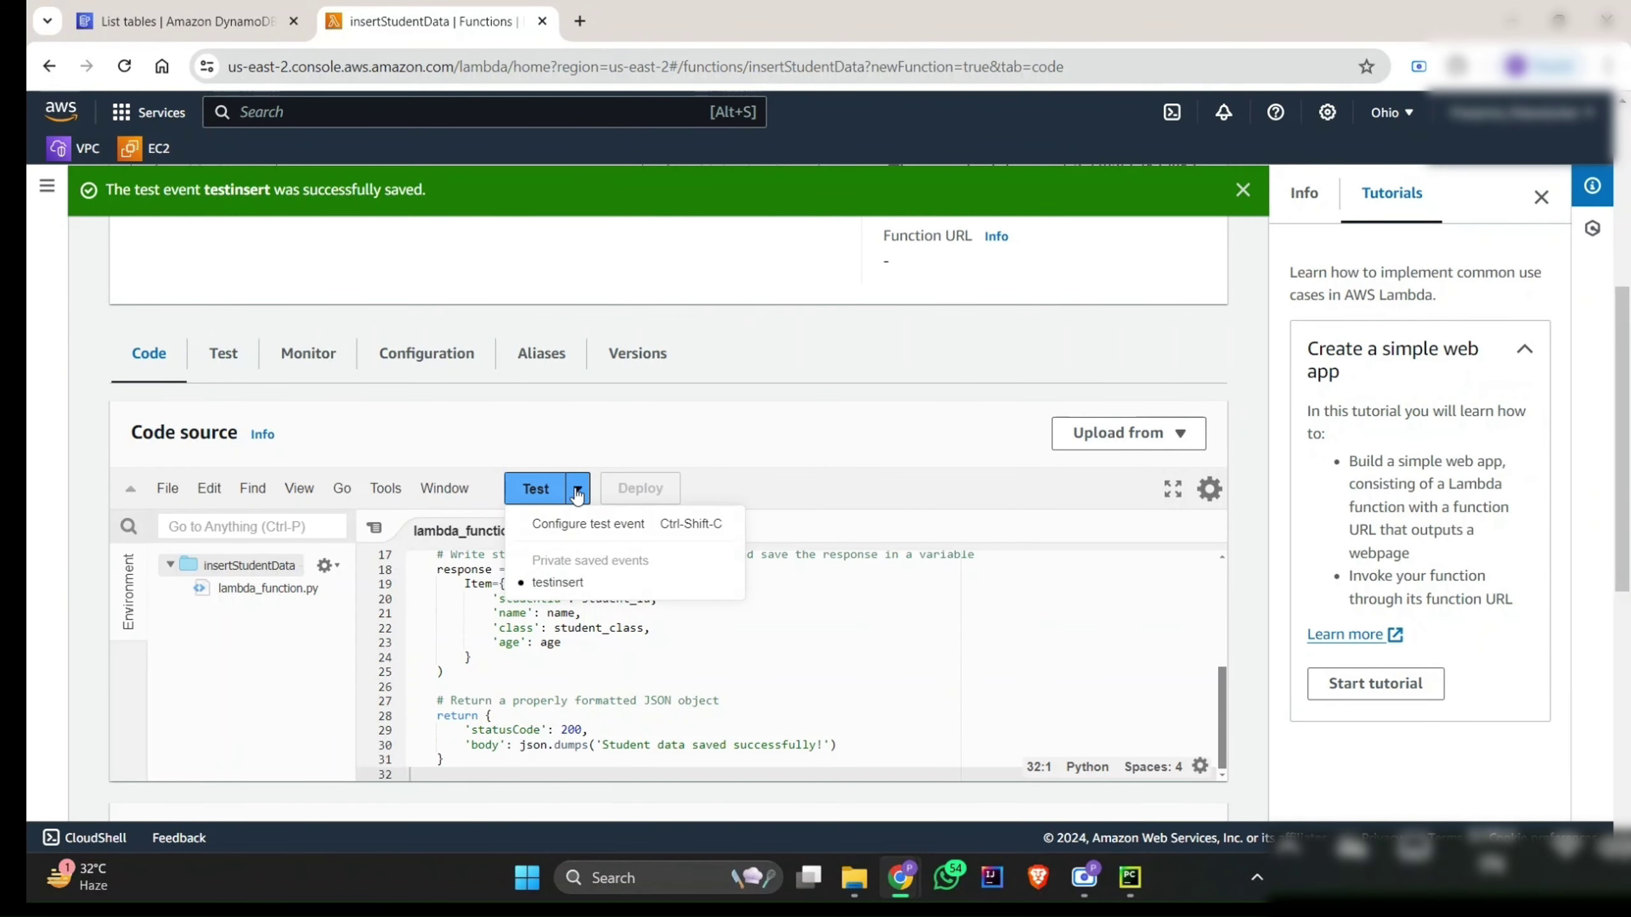
click(592, 528)
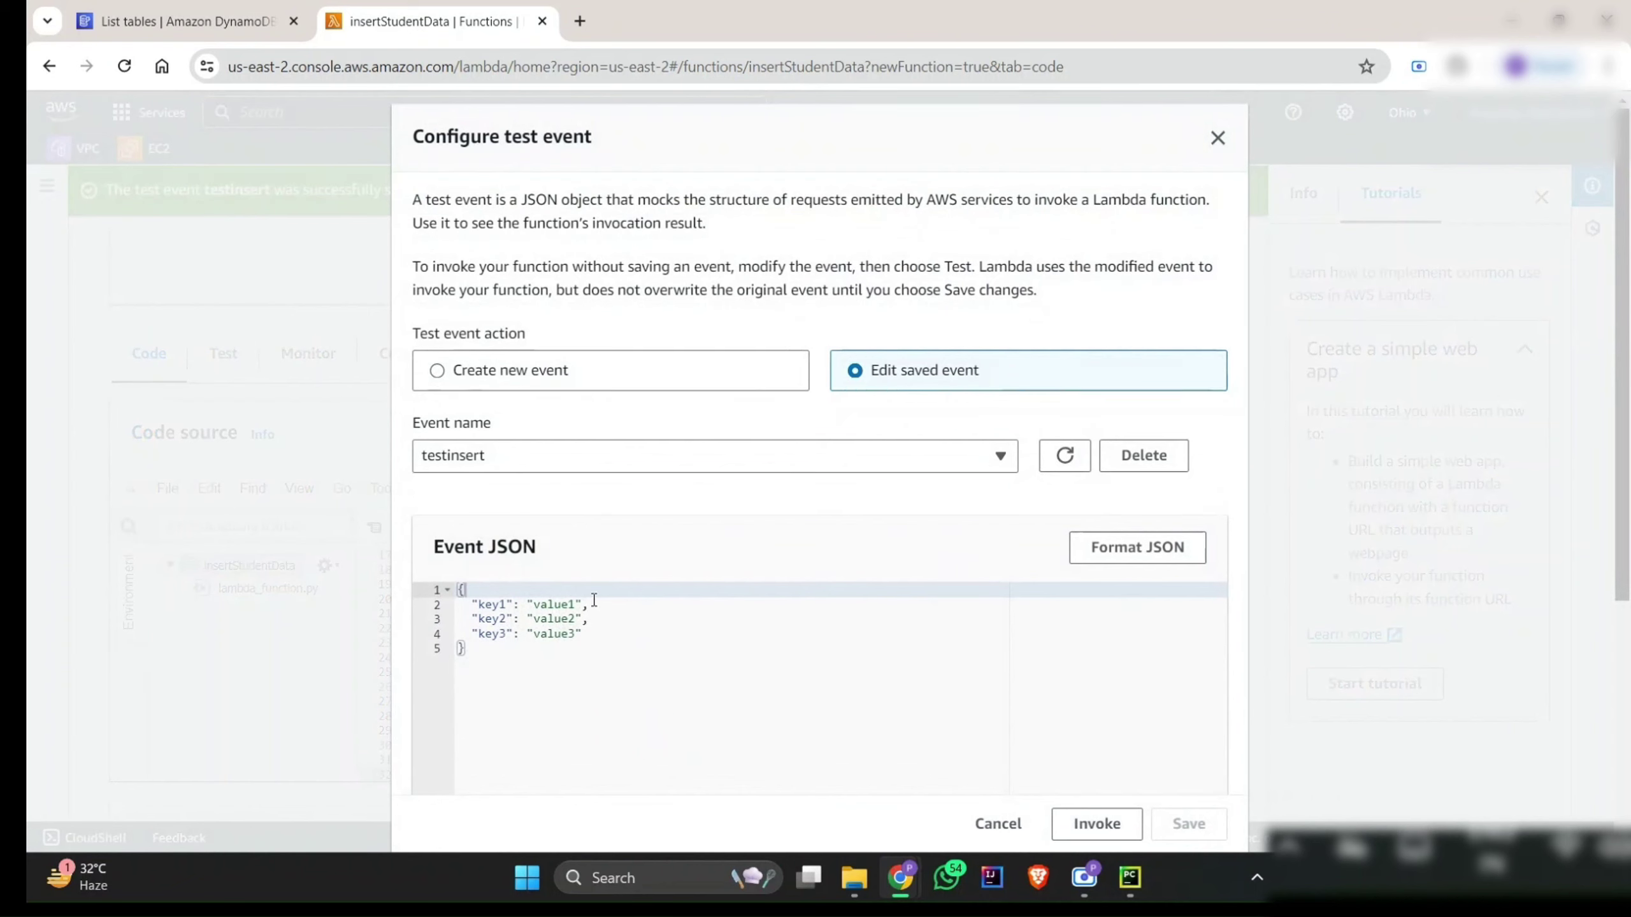
scroll(503, 605, up, 5)
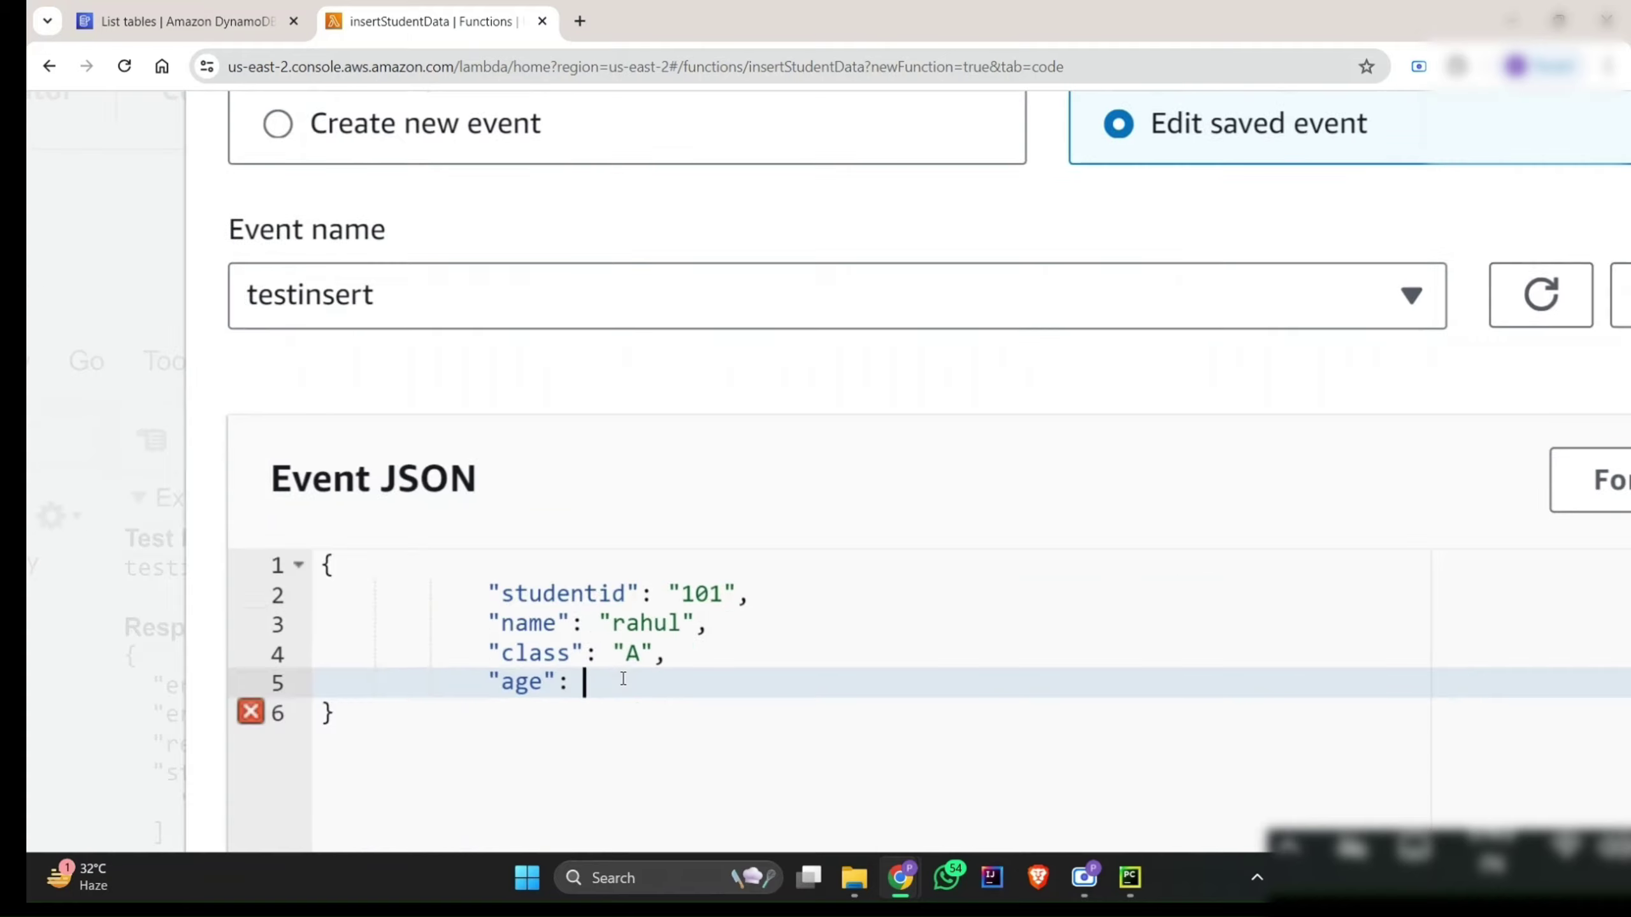
text(2)
key(BackSpace)
text("21)
scroll(935, 647, down, 5)
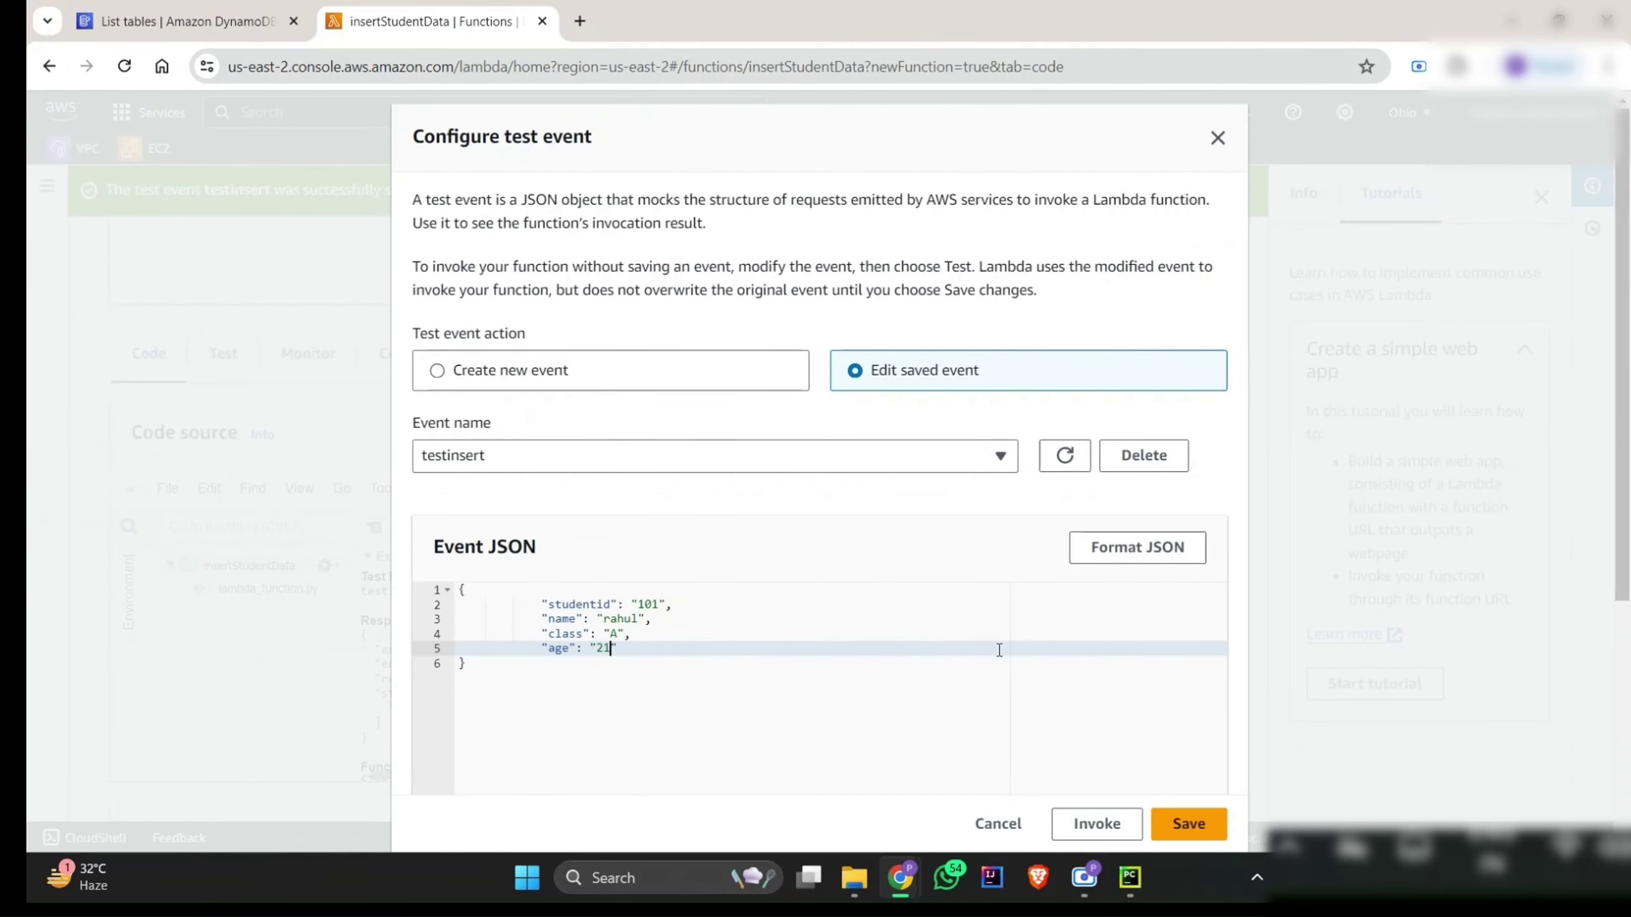
click(1206, 826)
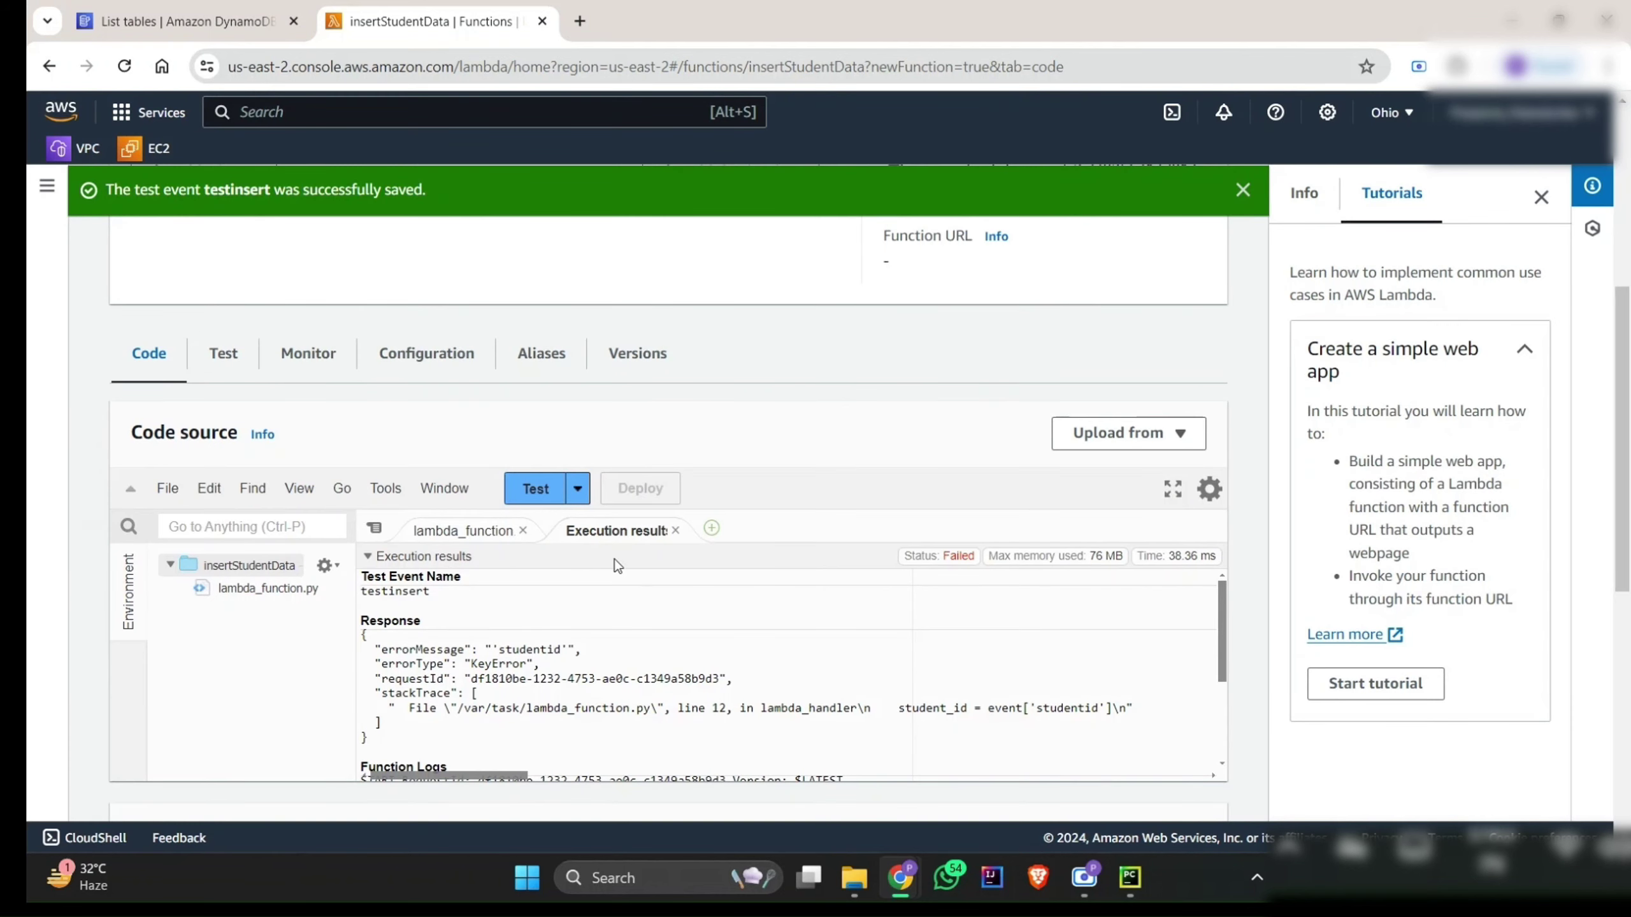
click(529, 493)
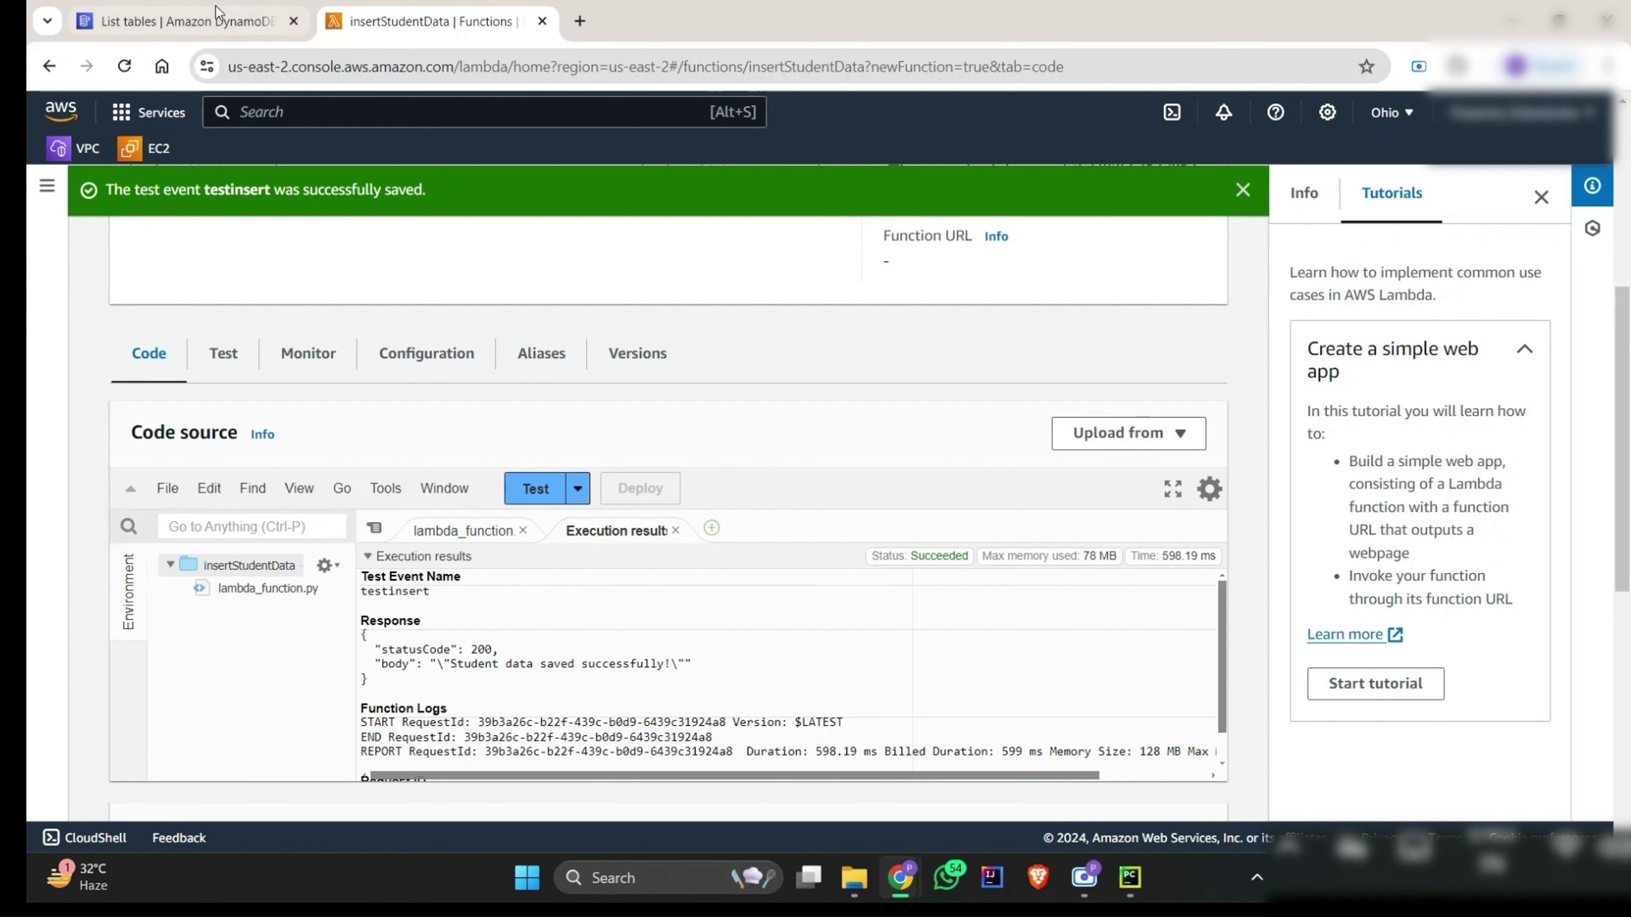
Step: Refresh the DynamoDB tables list, then open studentData and examine its stored items for the inserted student record
click(186, 21)
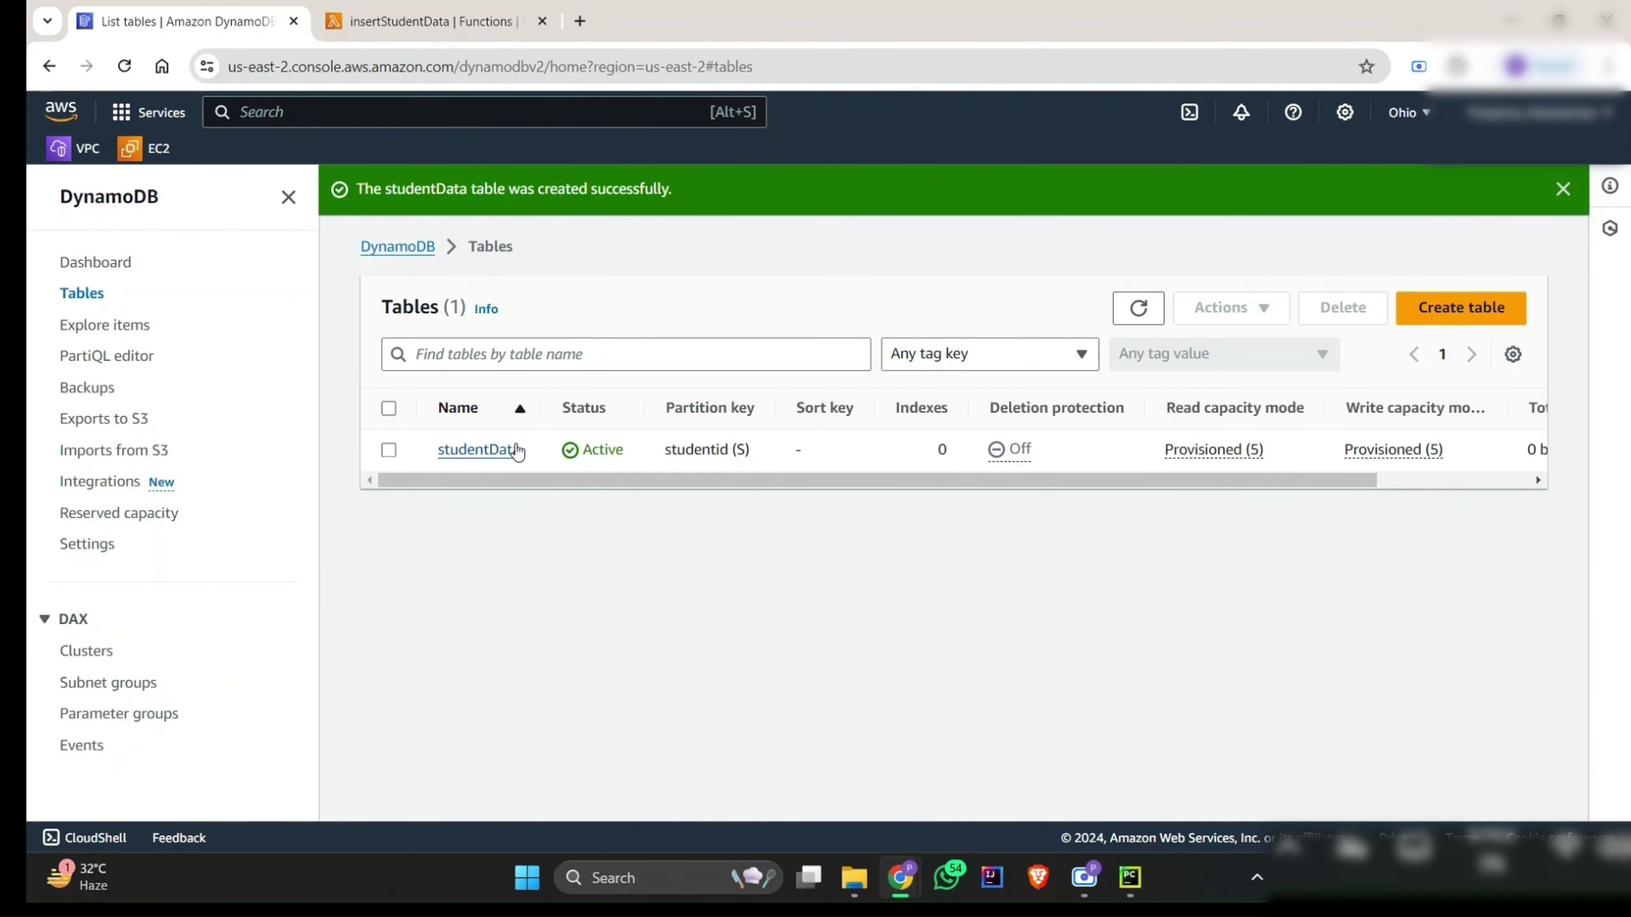
click(1137, 321)
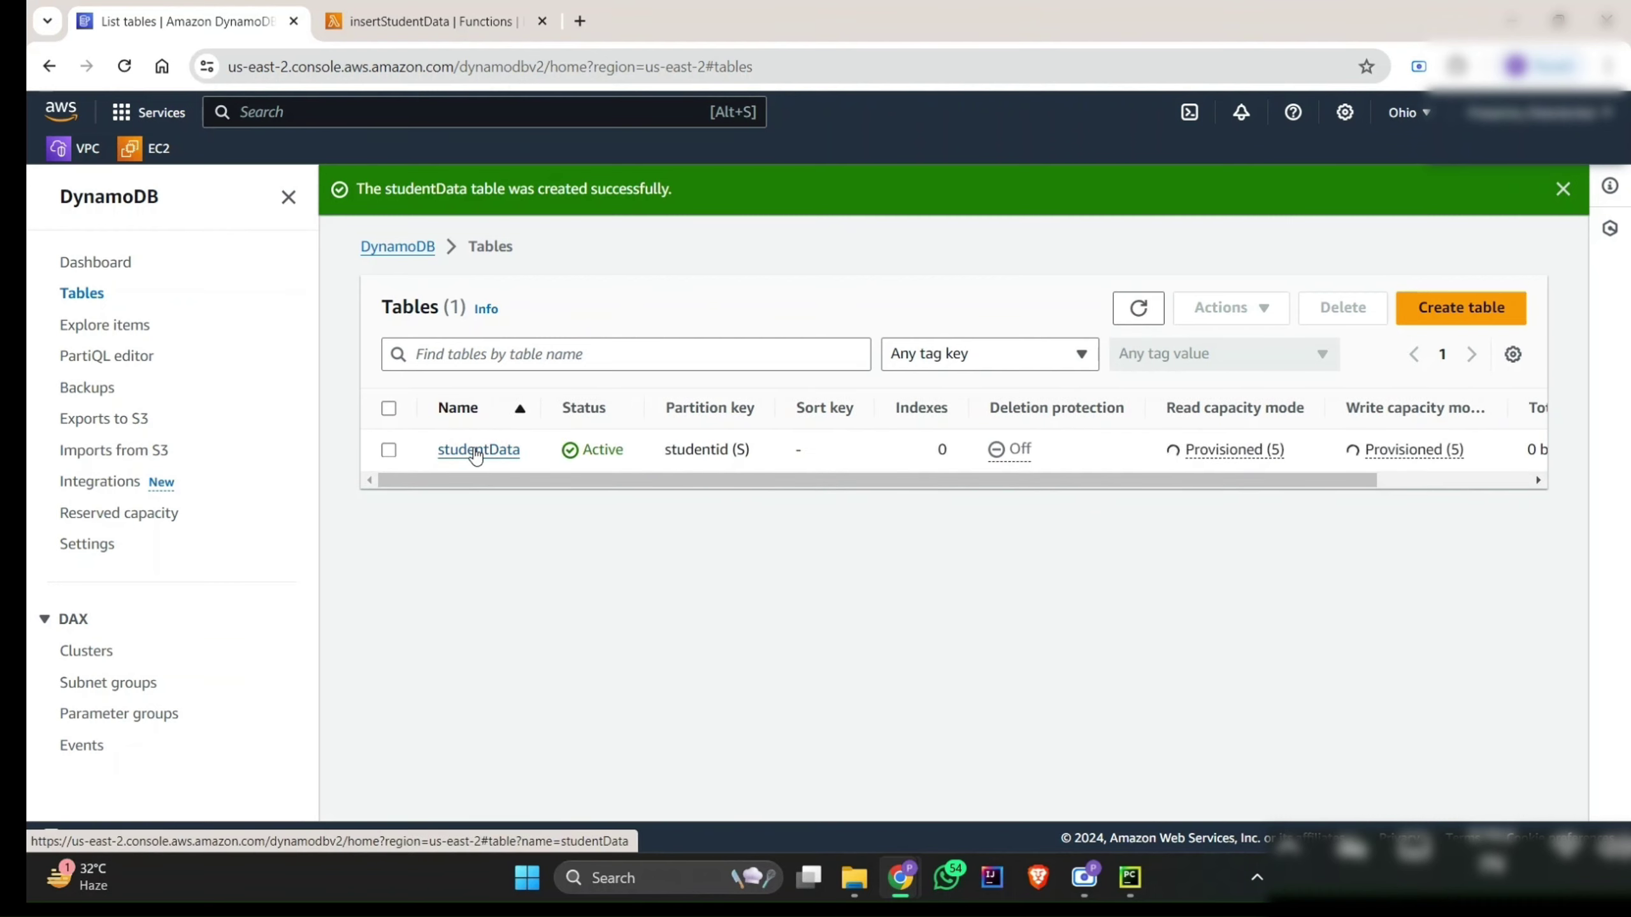
click(475, 449)
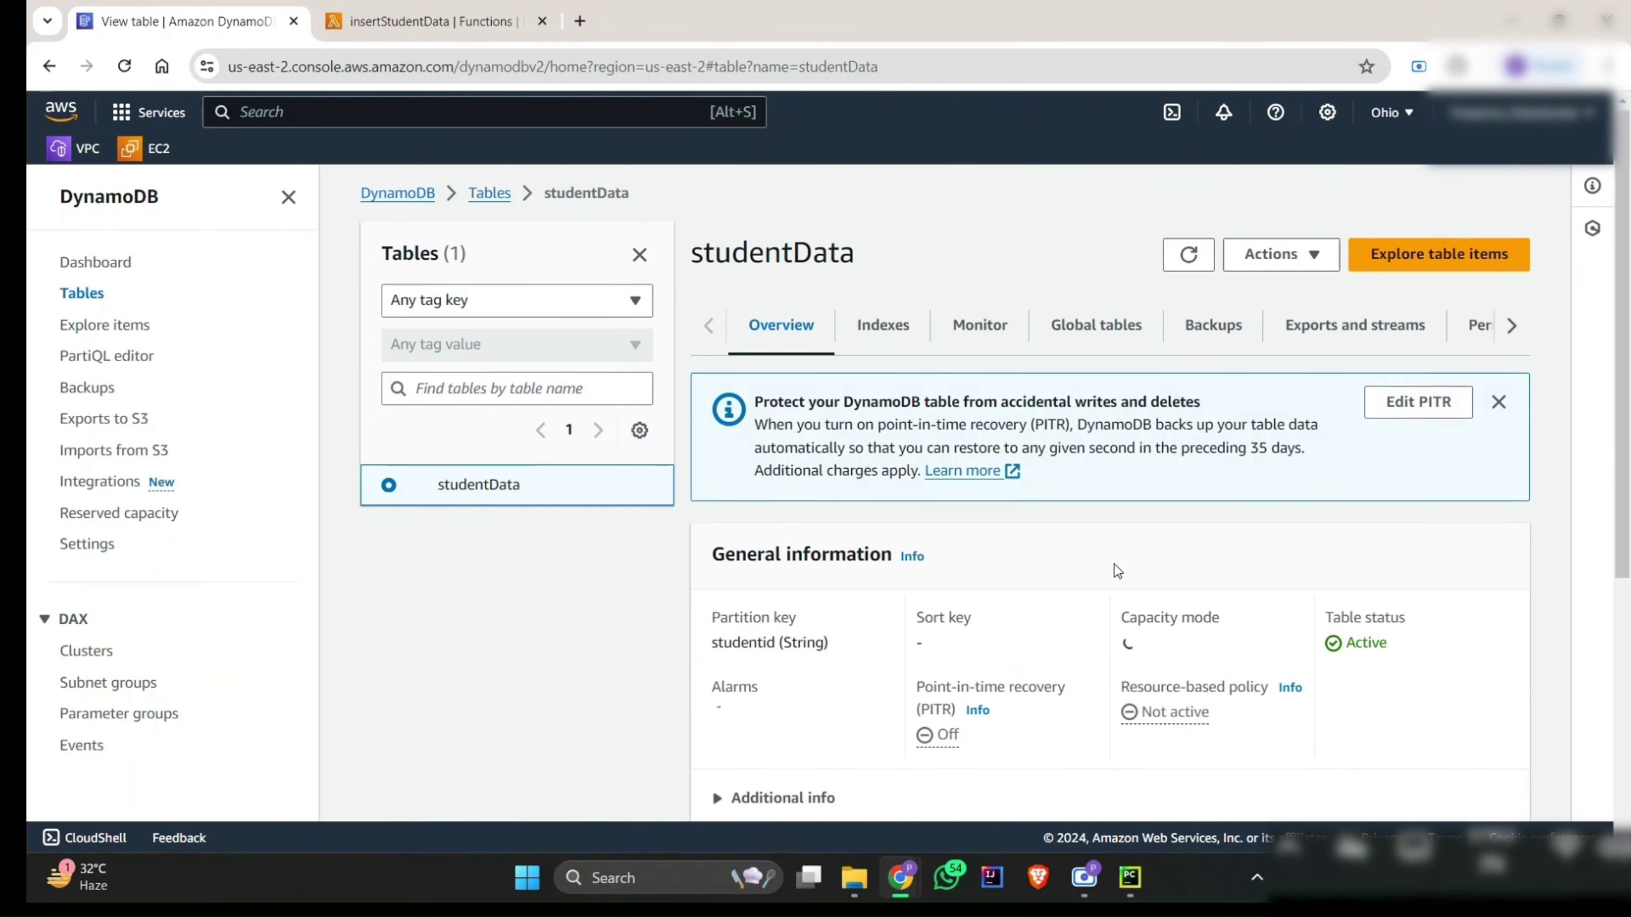
click(1445, 266)
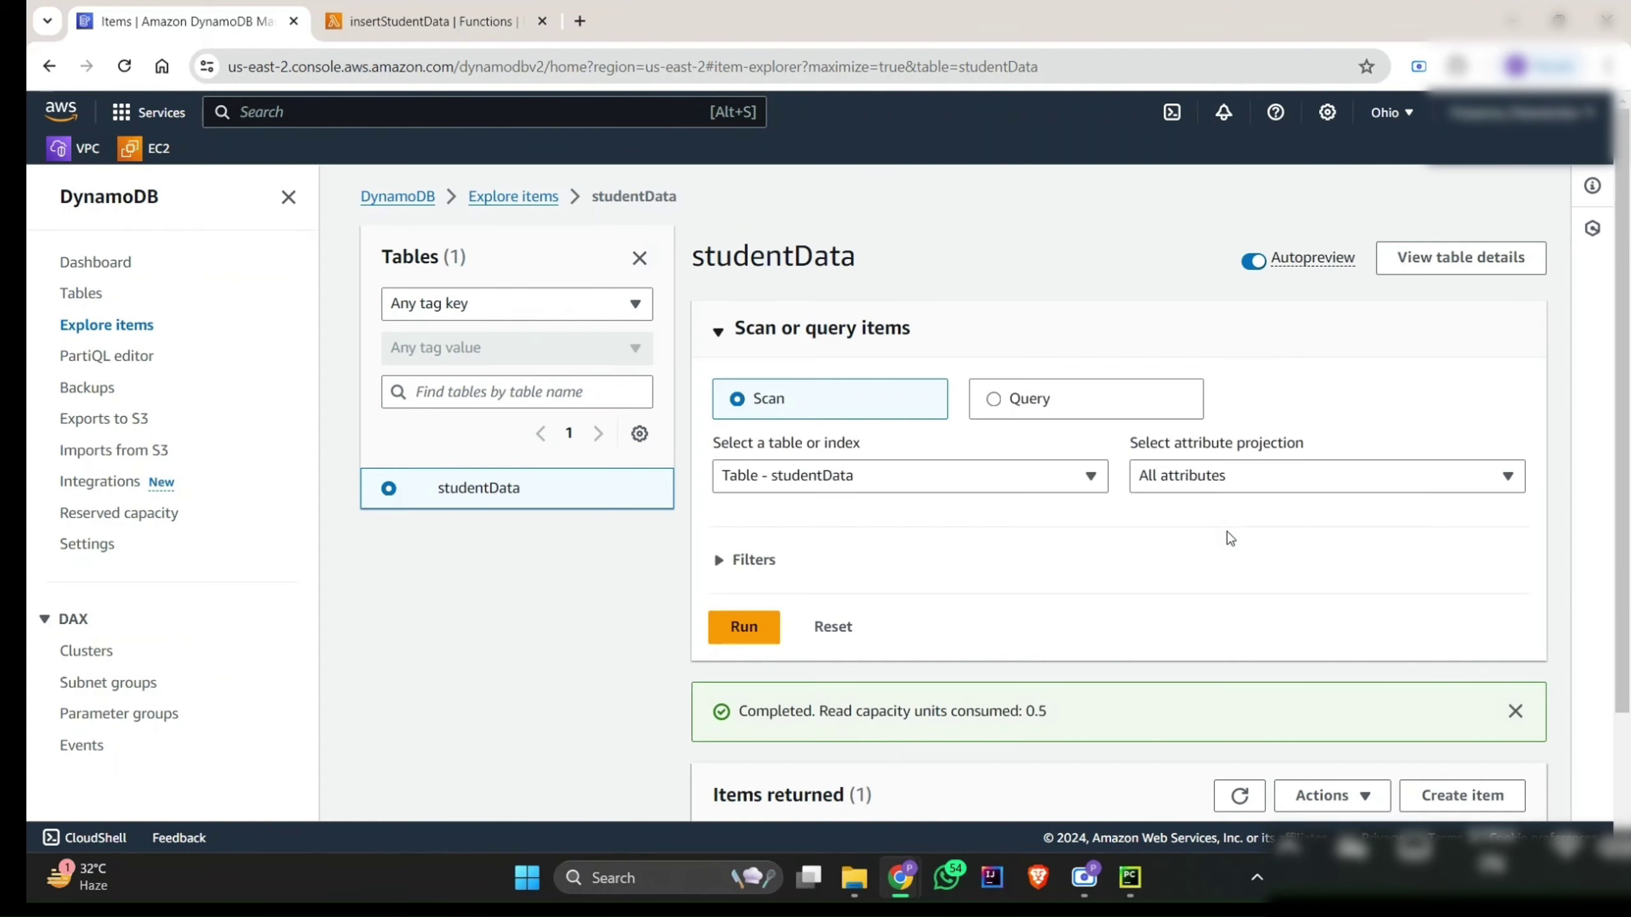
scroll(1150, 572, down, 2)
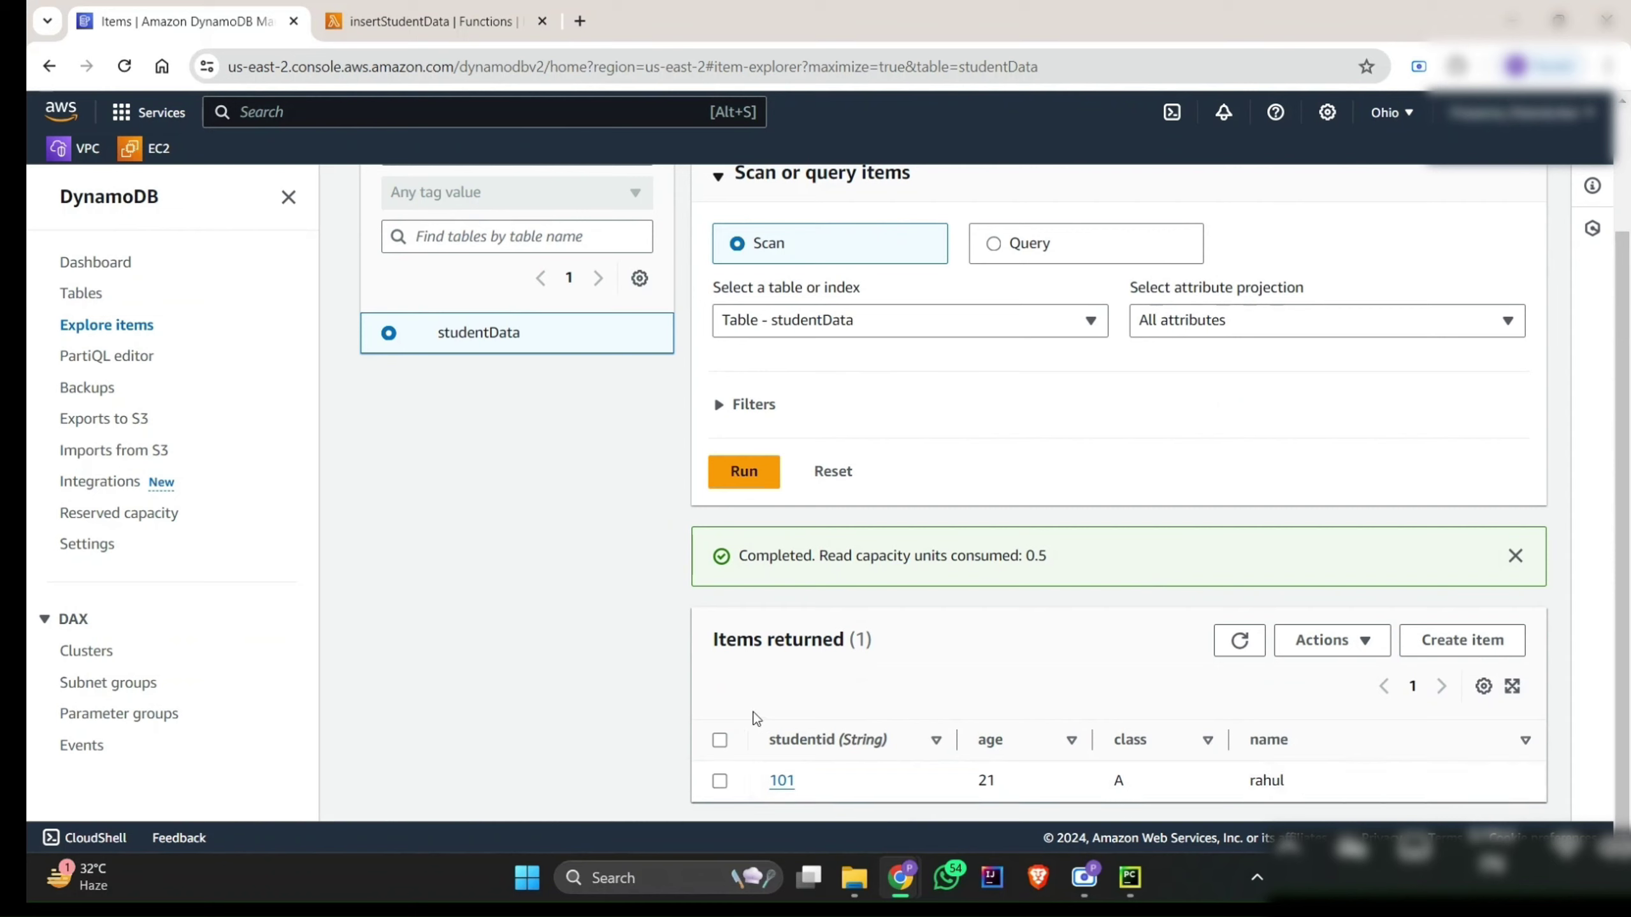
Step: Open the AWS console home in a new browser tab placed last, and go to the API Gateway service
right_click(58, 116)
click(80, 127)
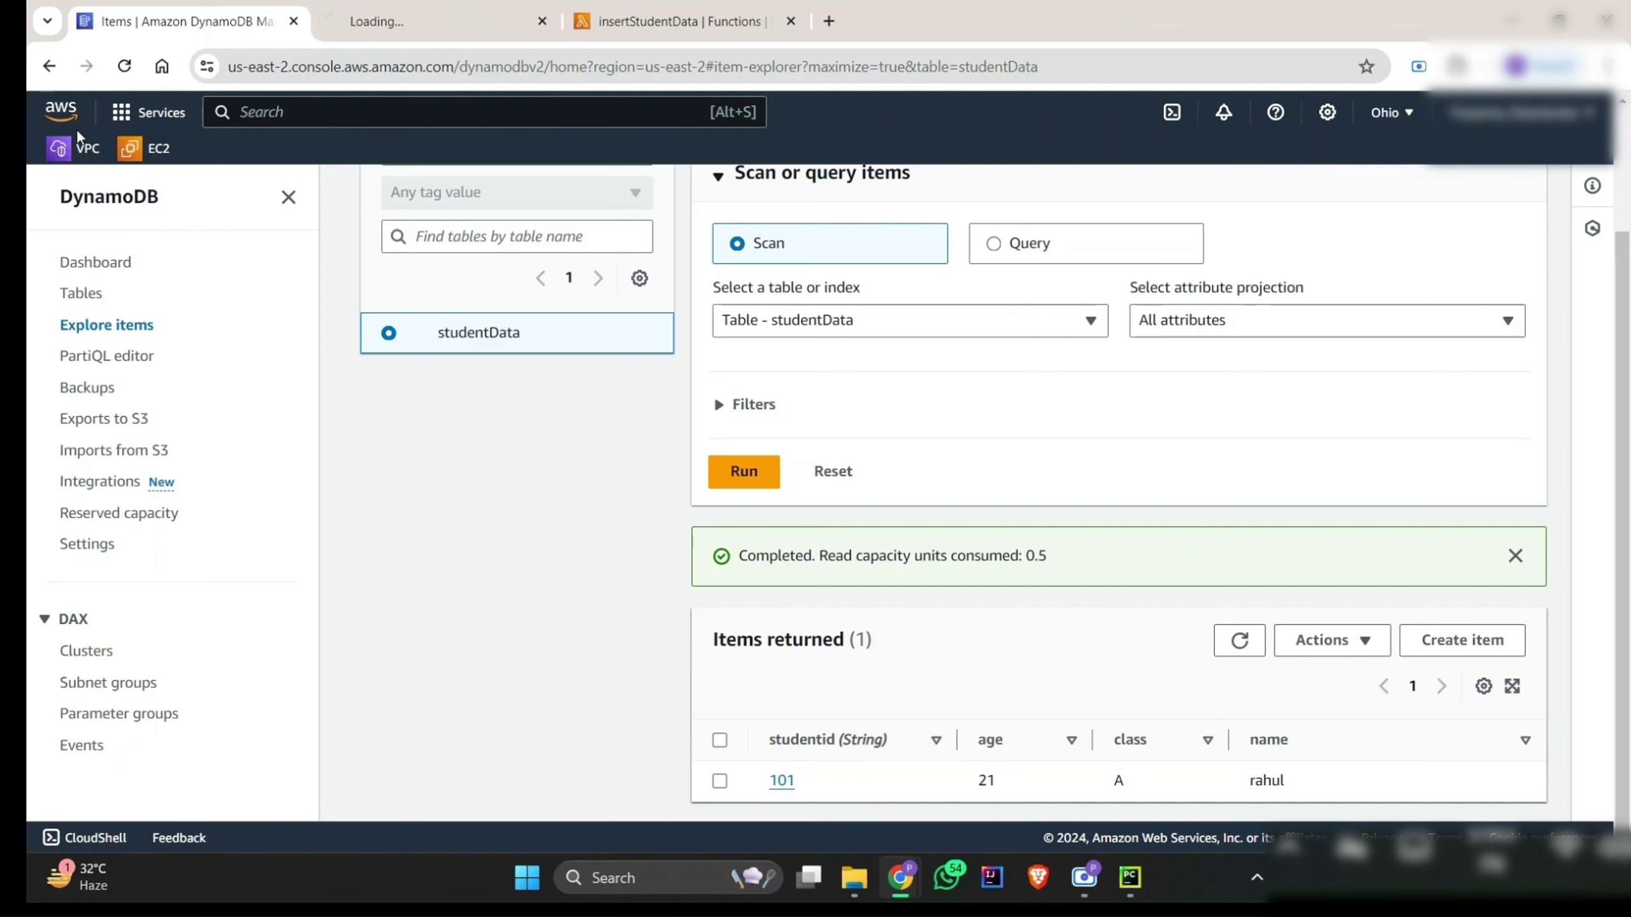
drag(550, 25, 679, 12)
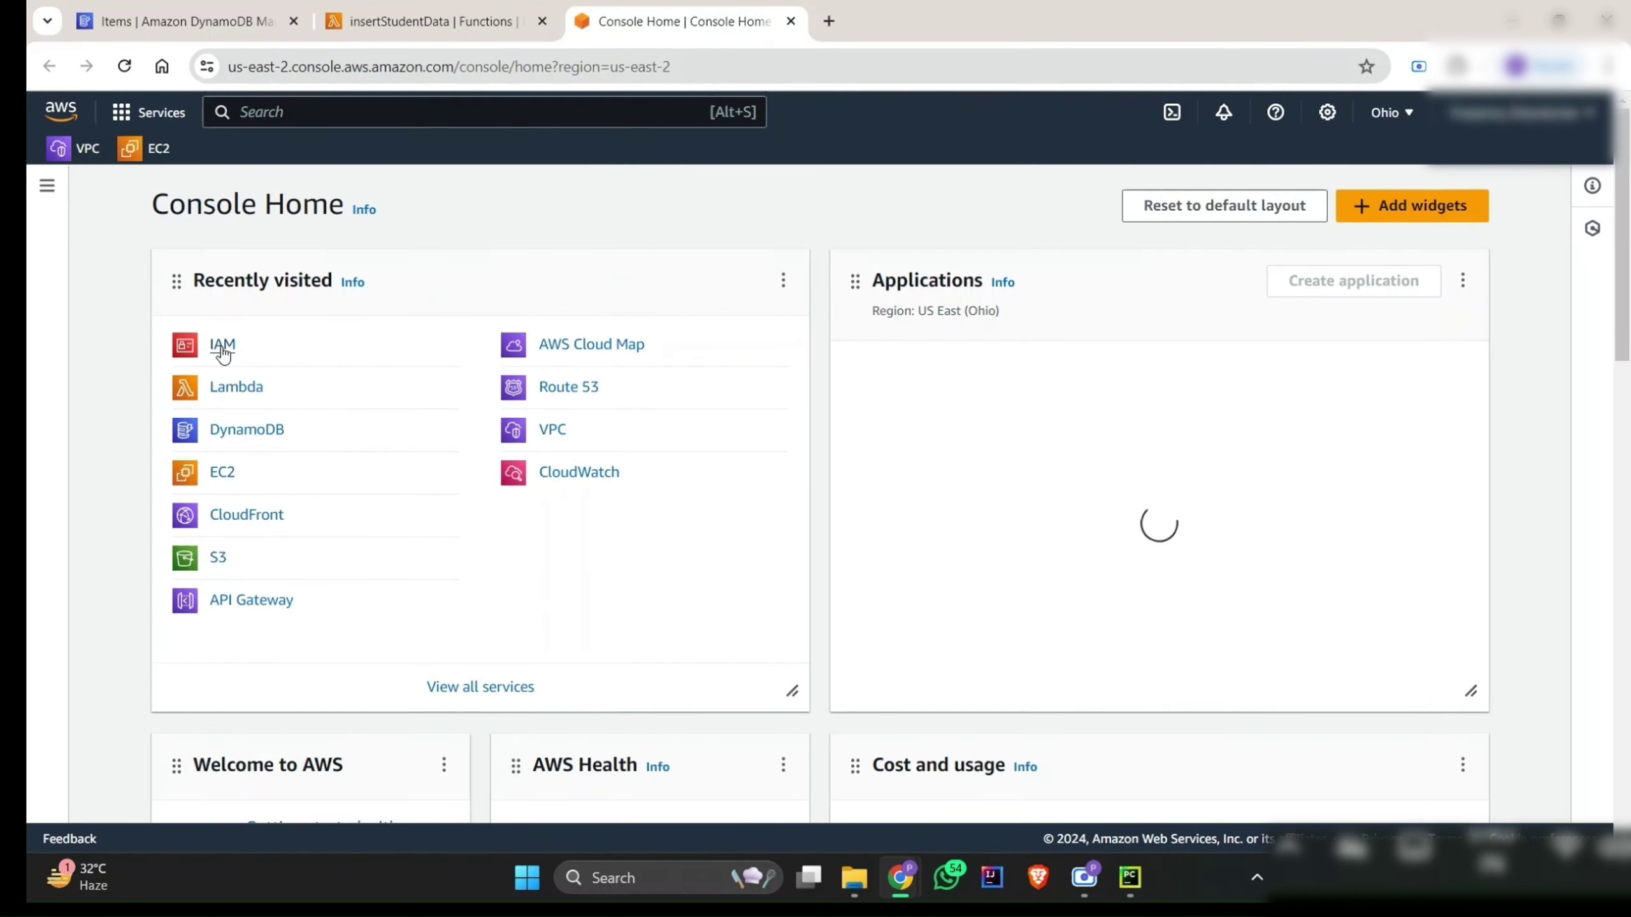
click(427, 113)
text(apig)
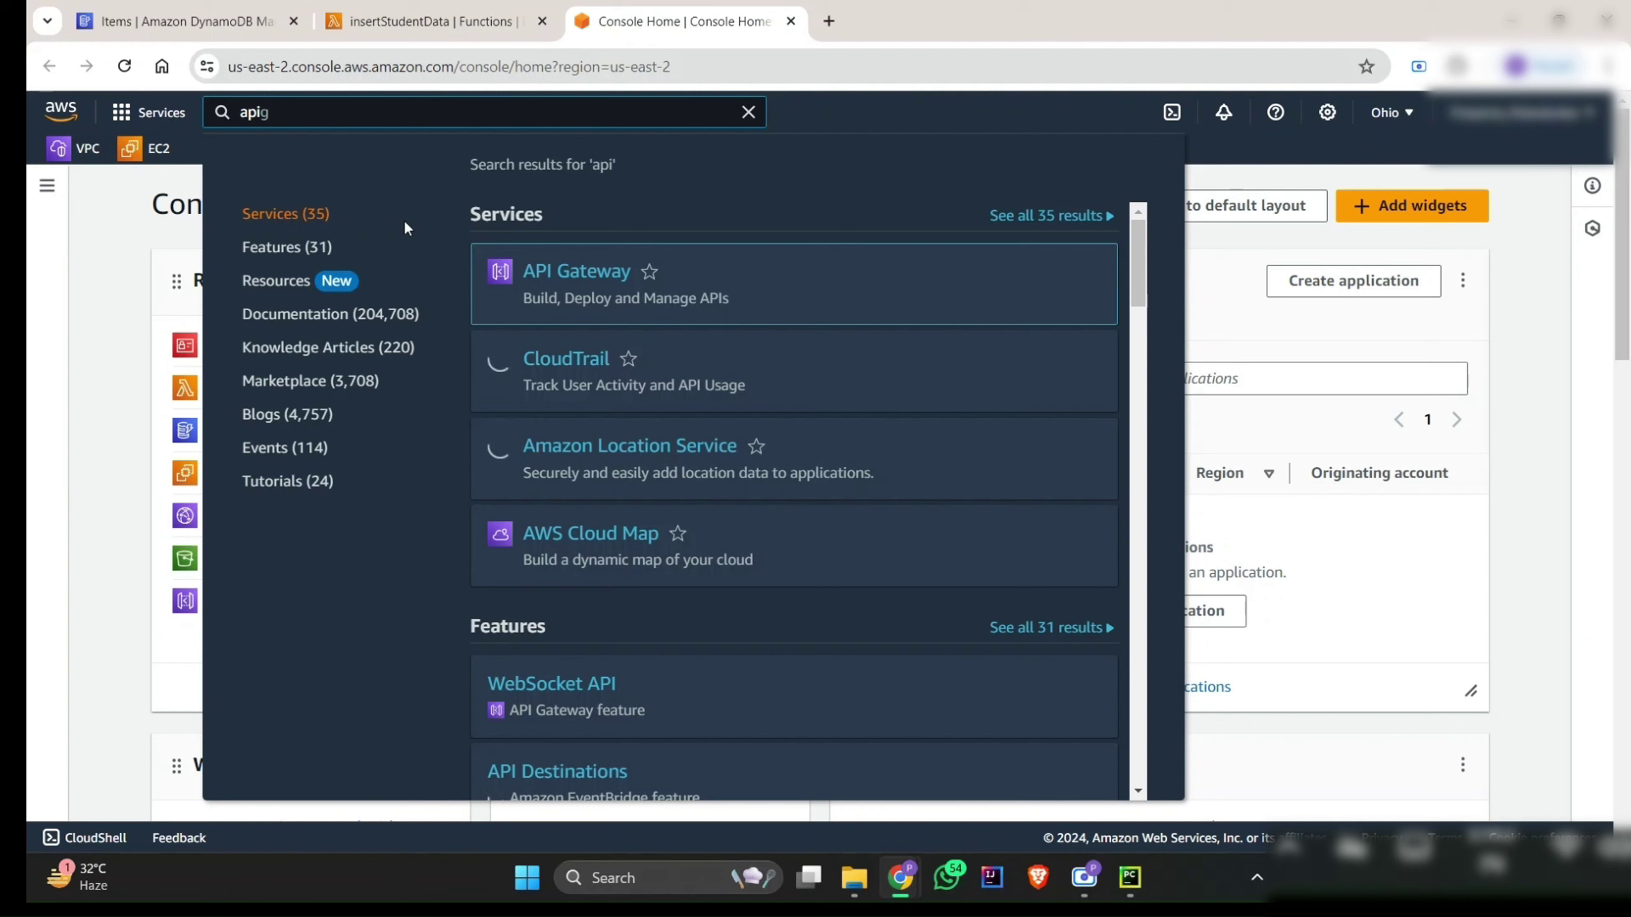
click(550, 269)
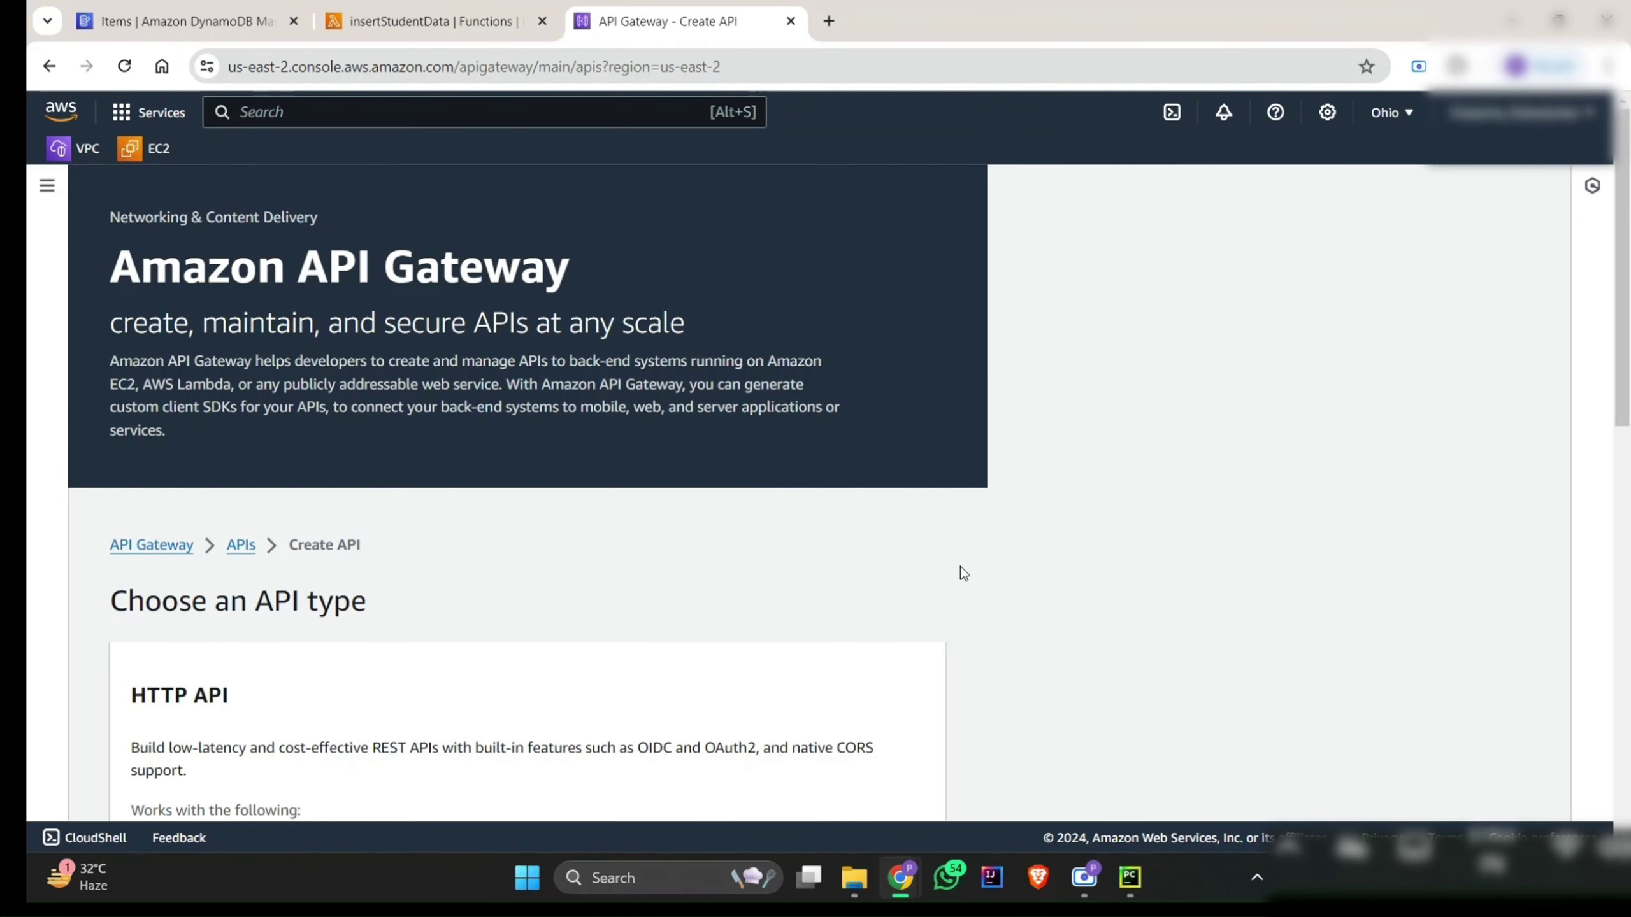
Step: Choose the standard REST API type, not the private one, and start building it
scroll(760, 568, down, 10)
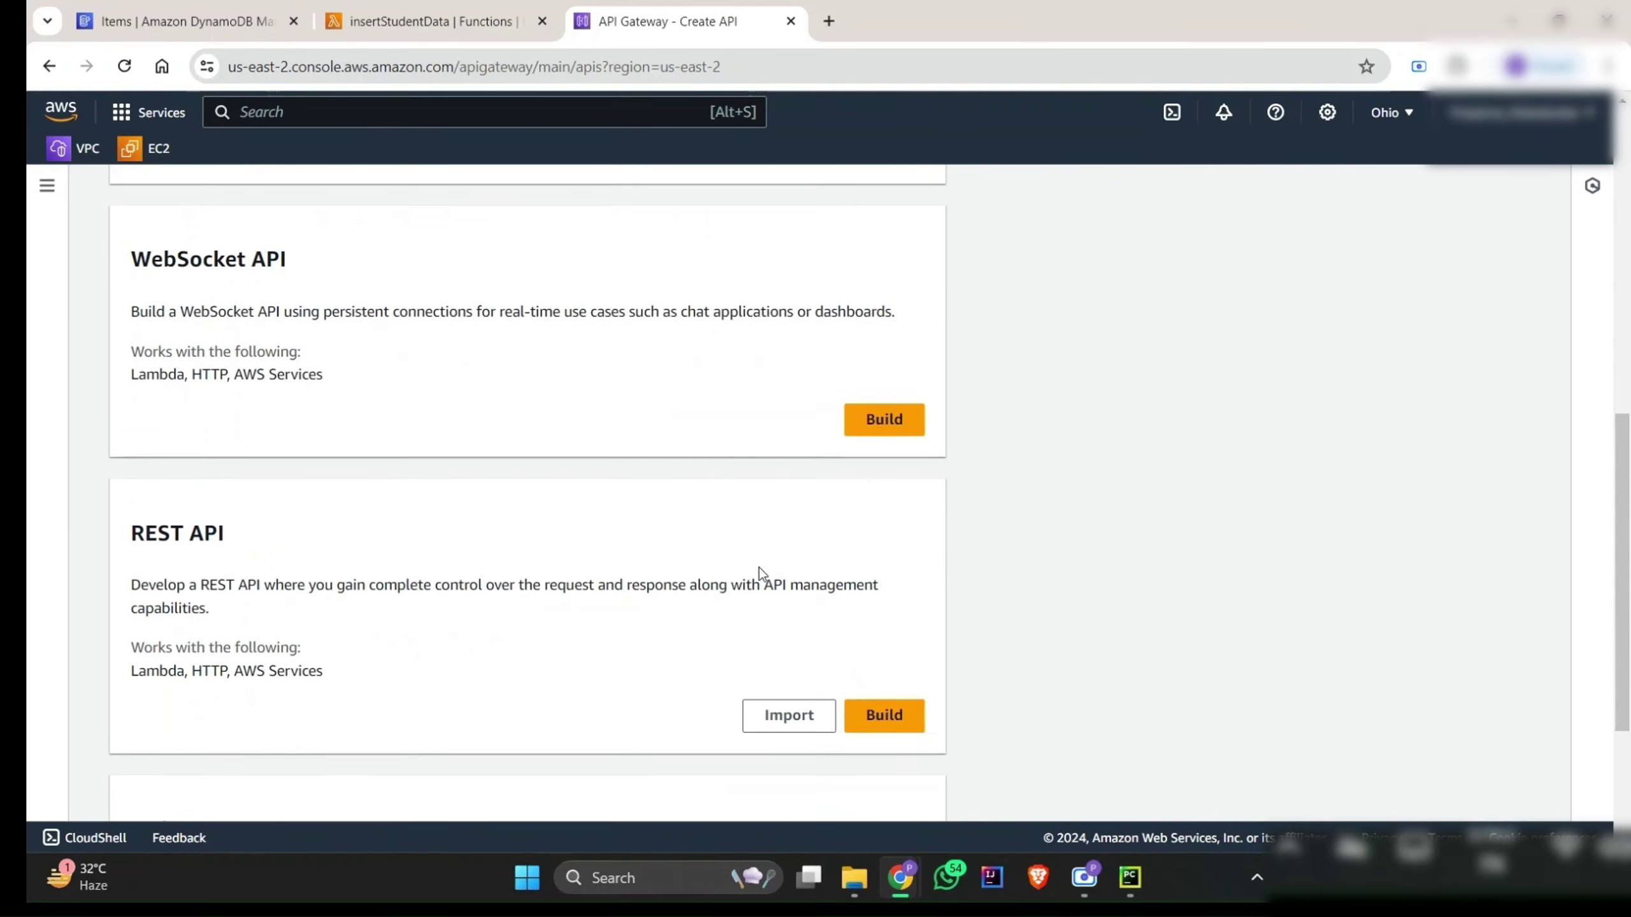
scroll(760, 569, down, 4)
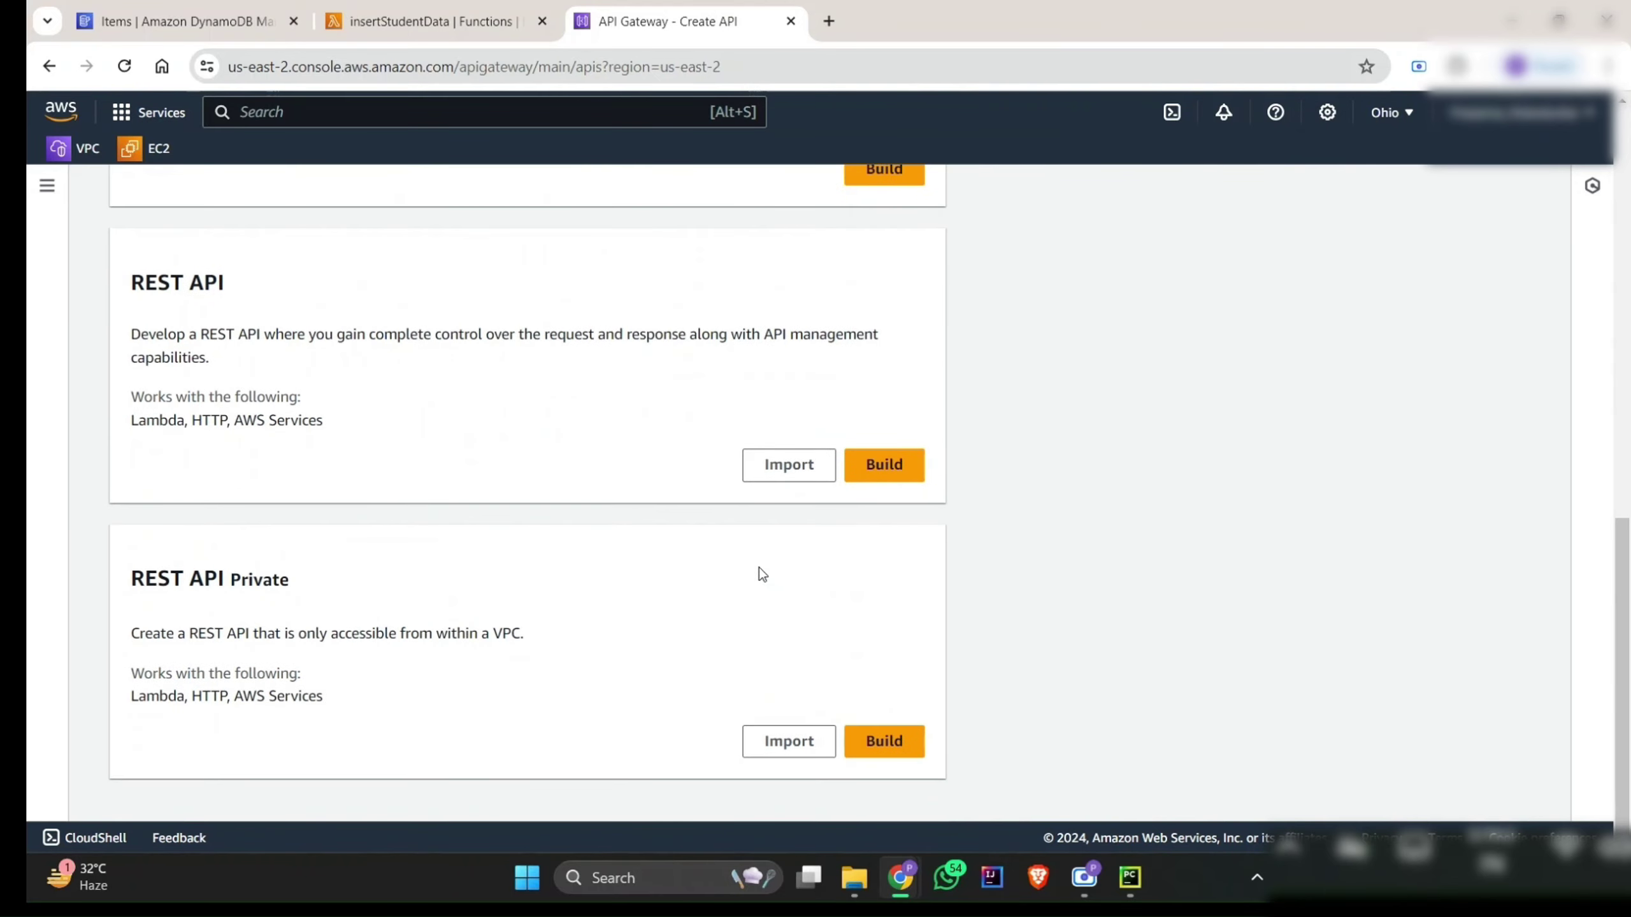
click(875, 466)
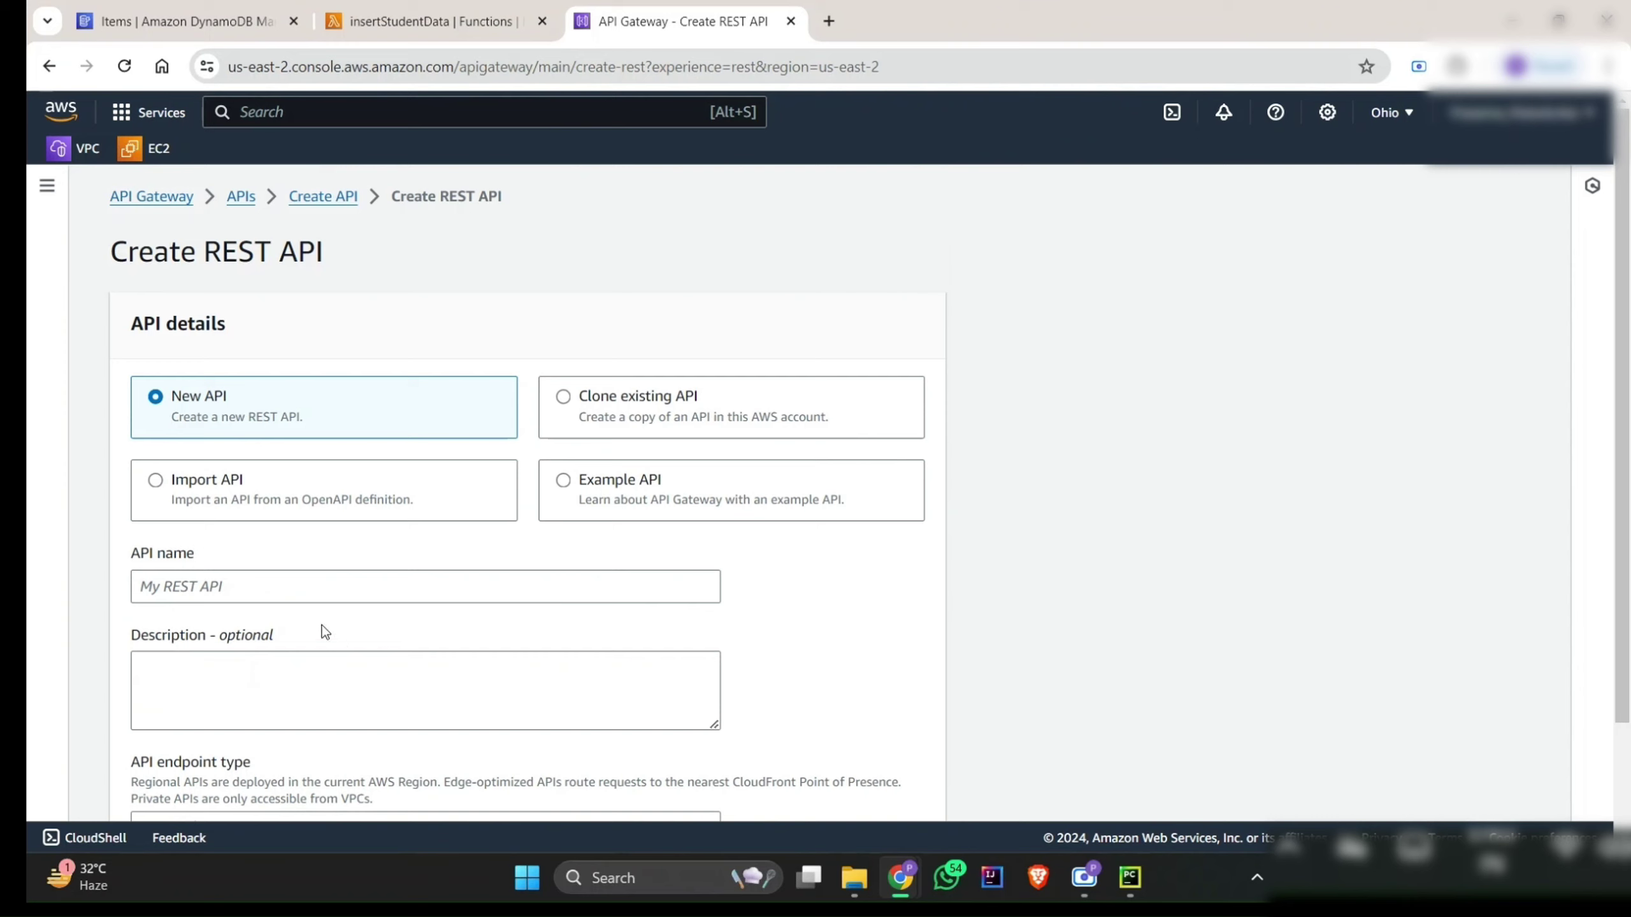
Step: Create the new REST API with the name student and the Edge-optimized endpoint type
click(347, 590)
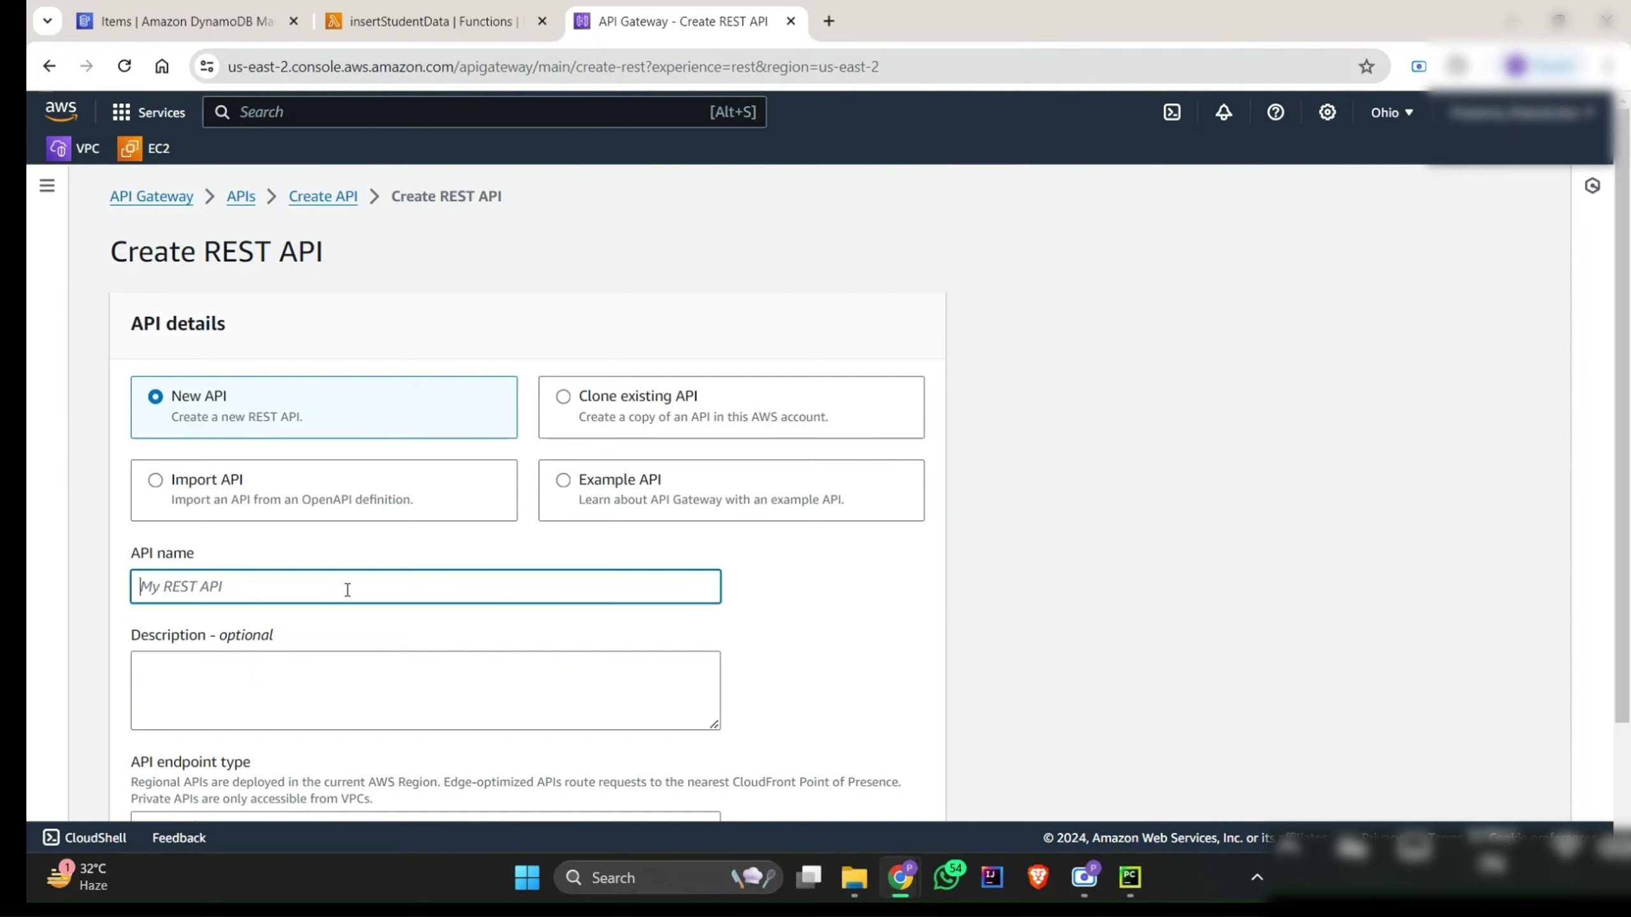
text(student)
scroll(347, 590, down, 2)
click(357, 688)
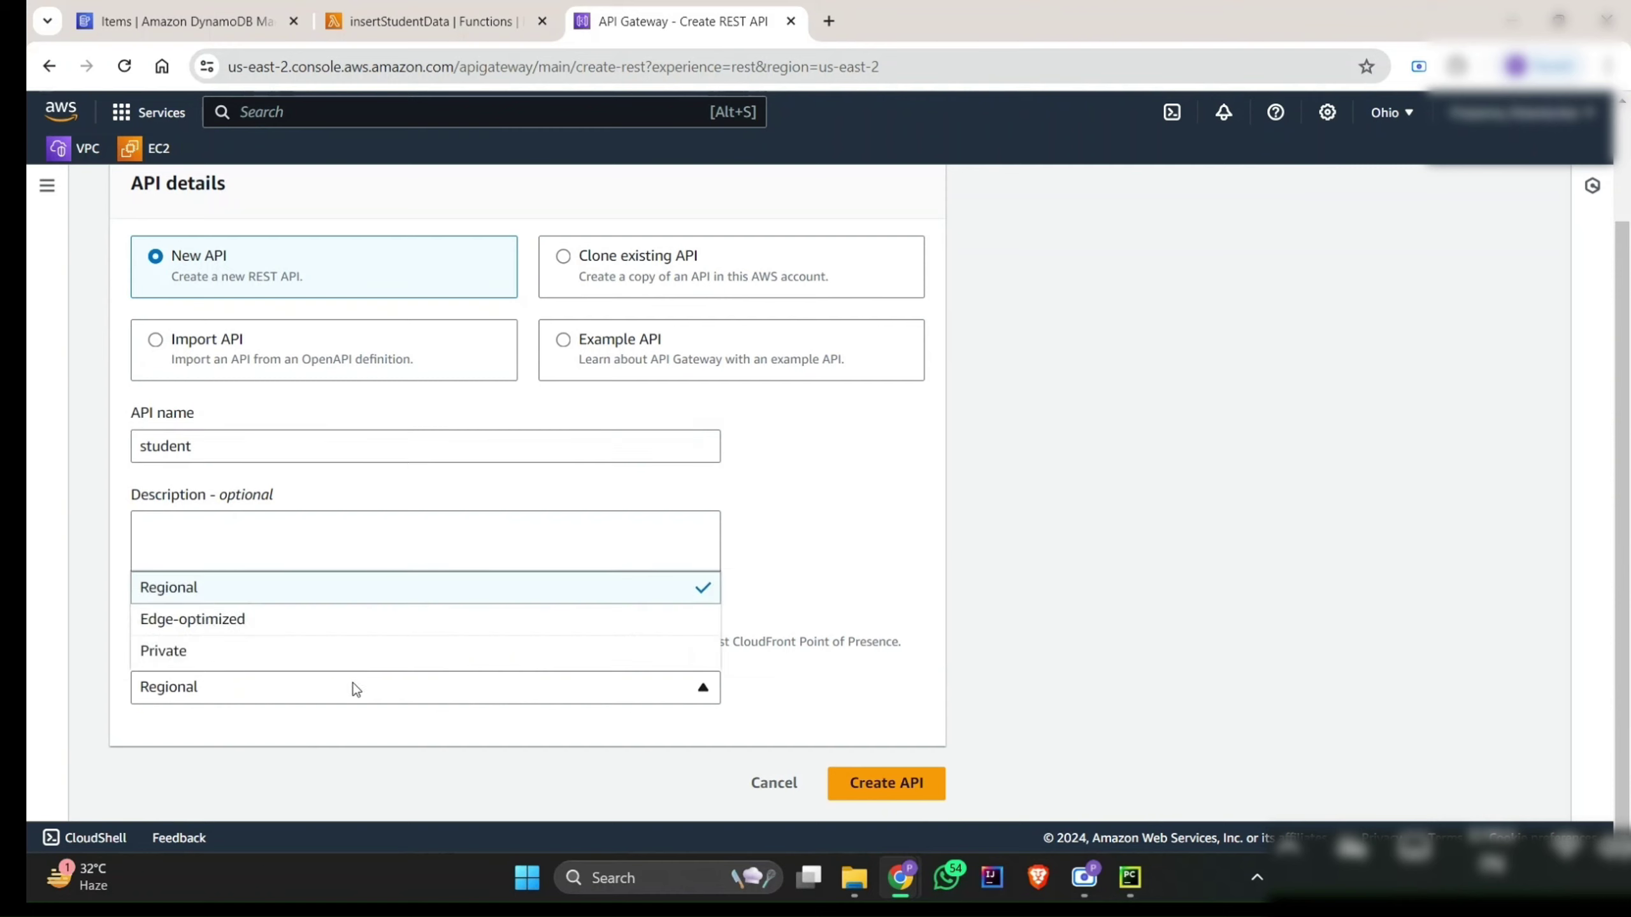
click(335, 629)
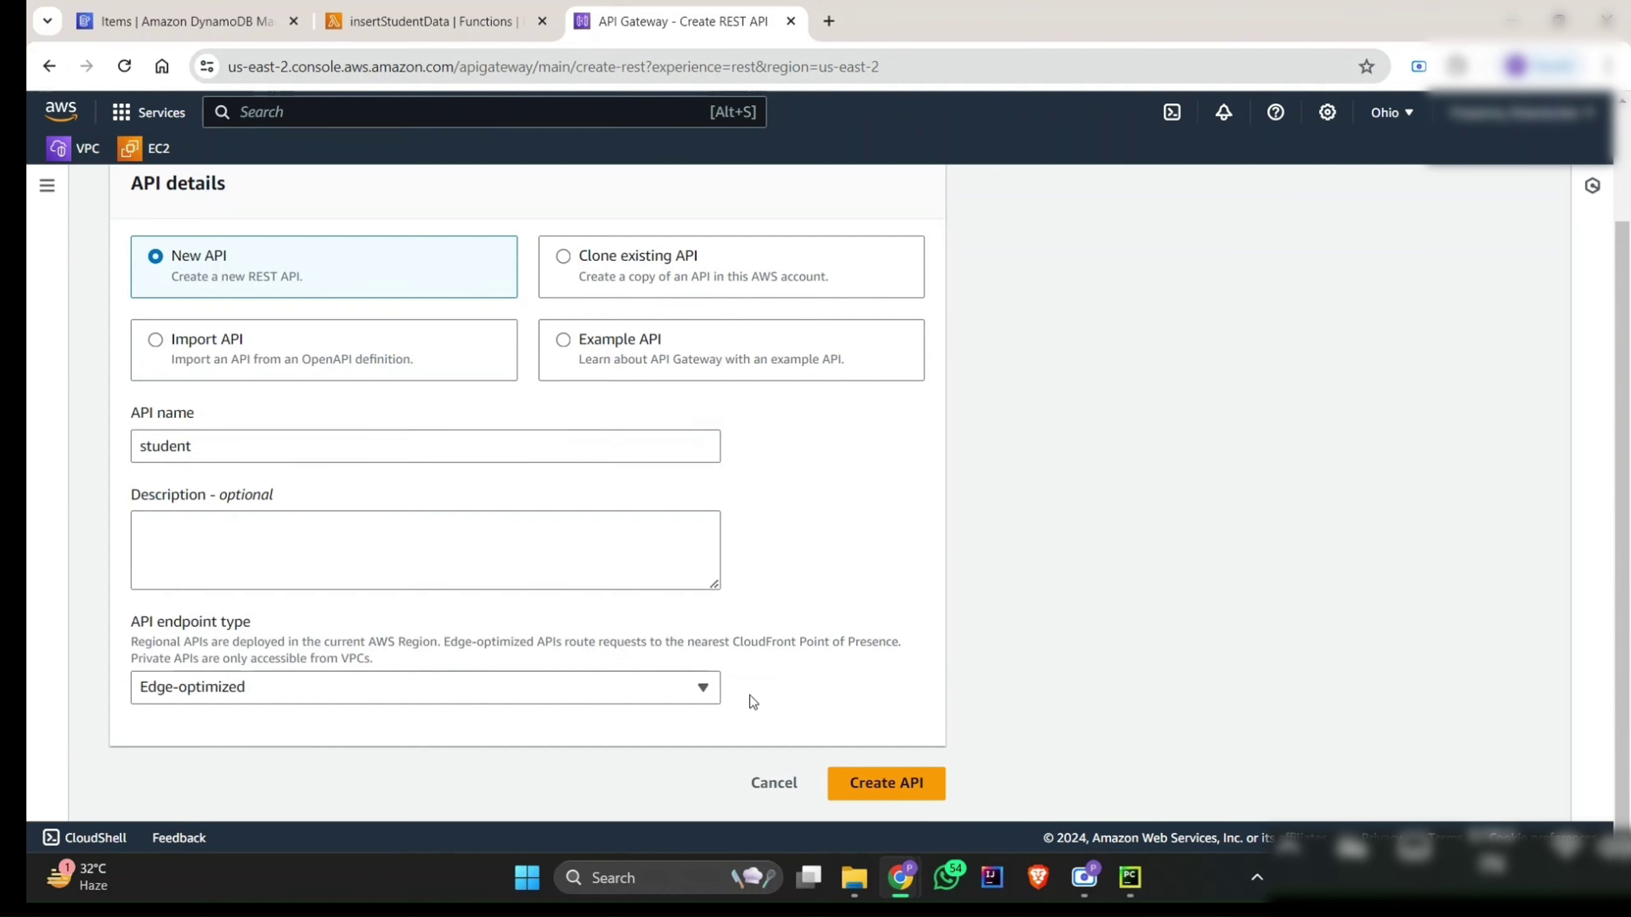
click(886, 783)
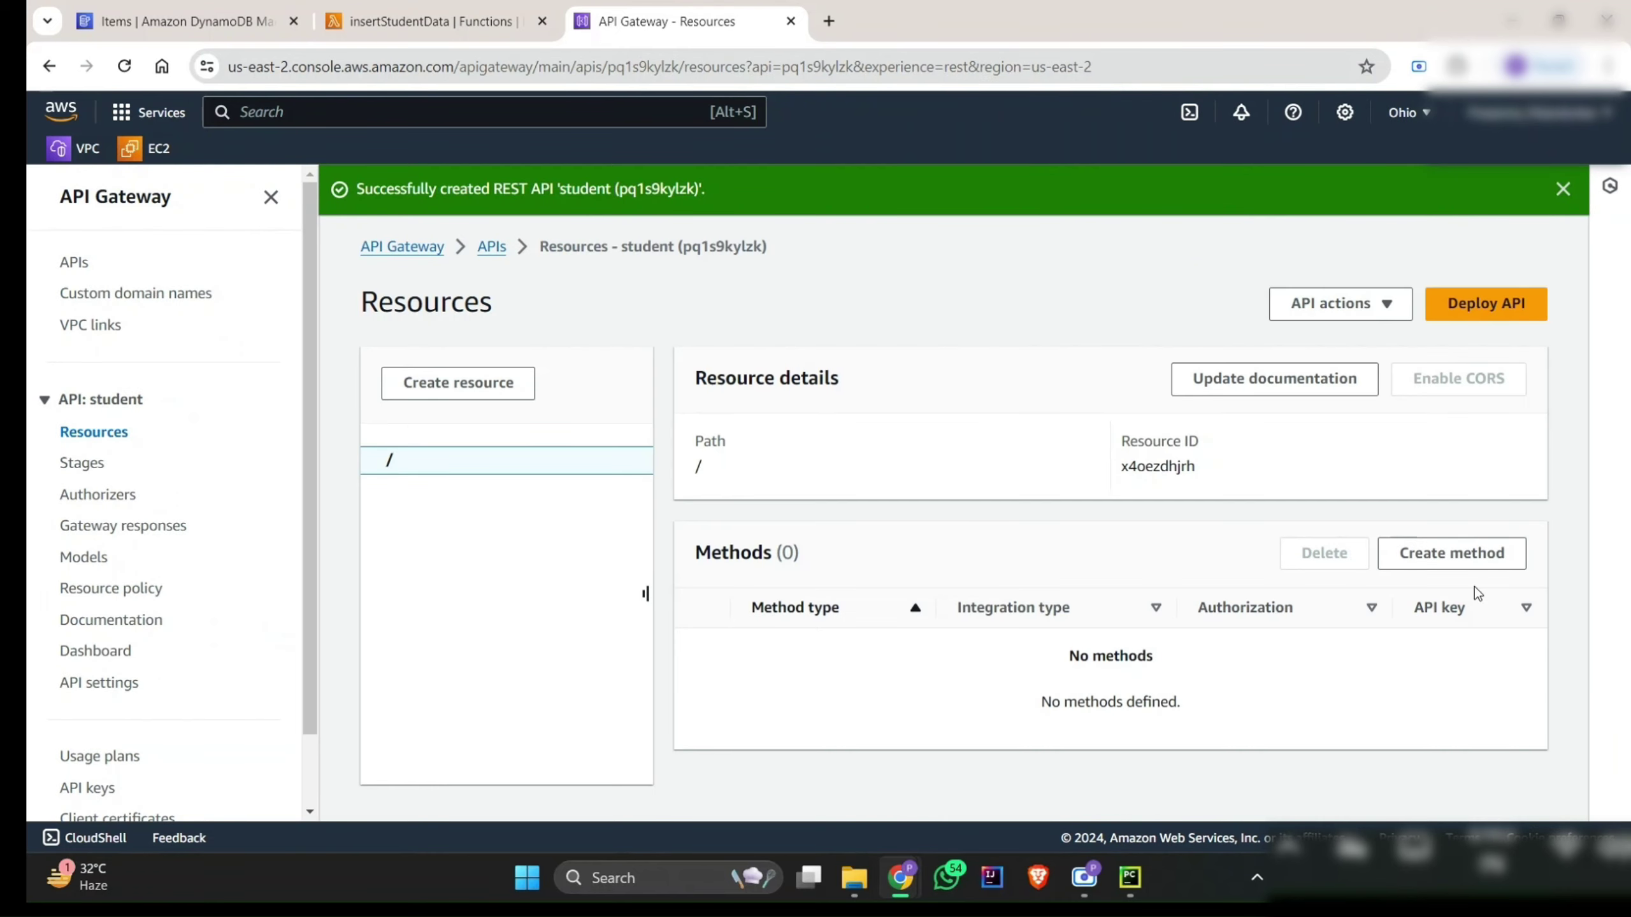
Step: Create a GET method on the root resource, integrated with the getStudent Lambda function in us-east-2
click(1474, 545)
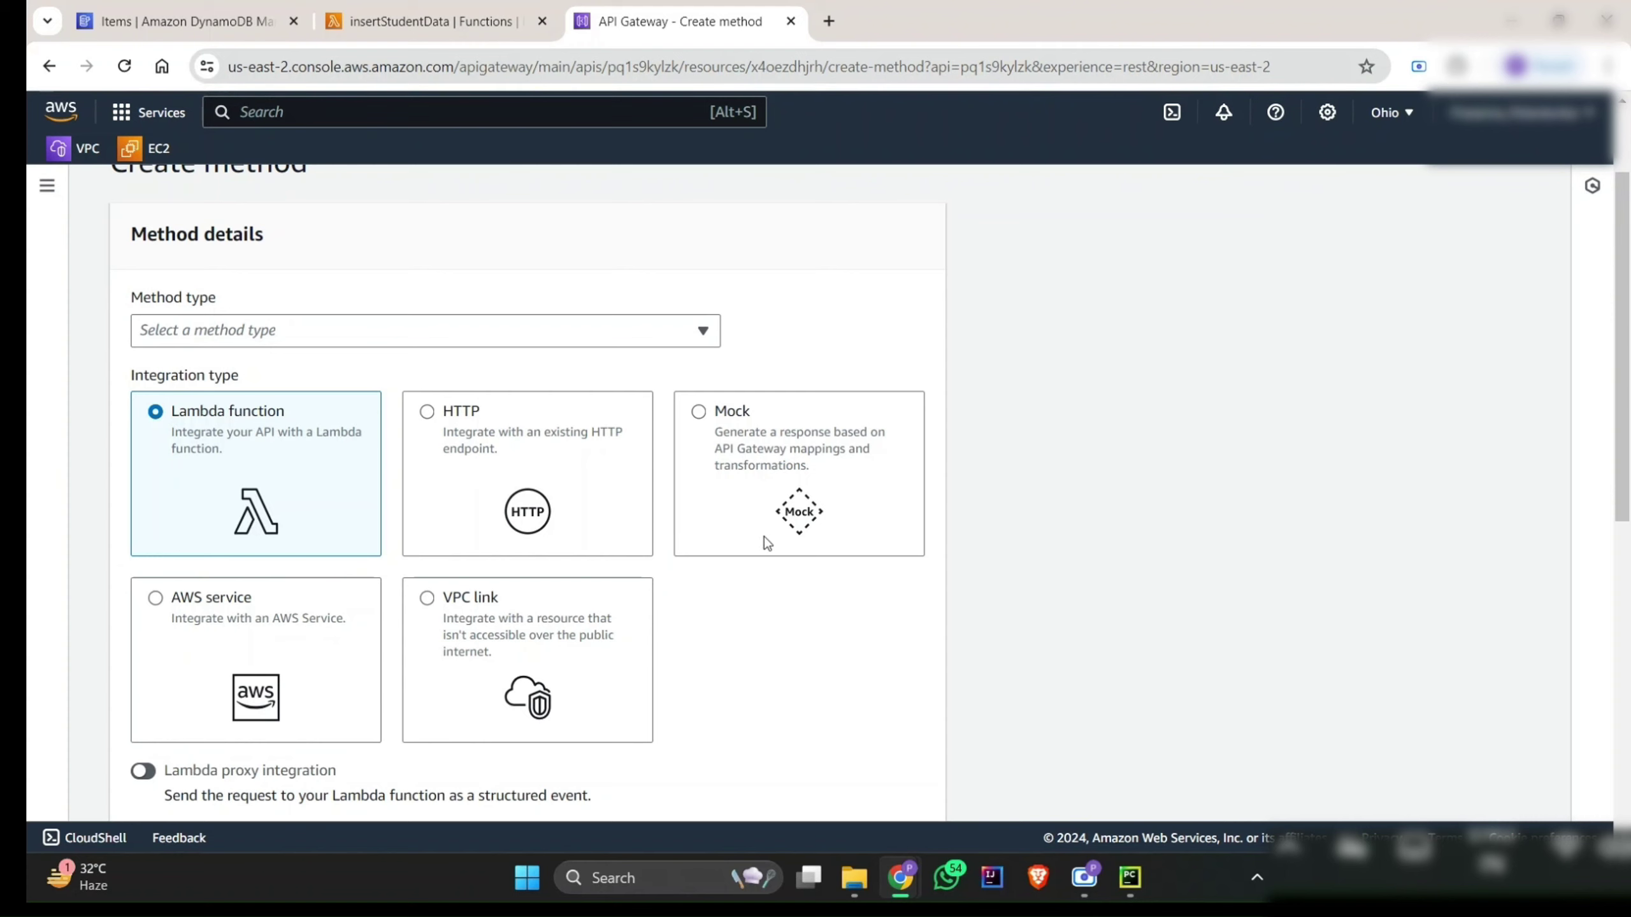
scroll(767, 543, down, 1)
click(576, 280)
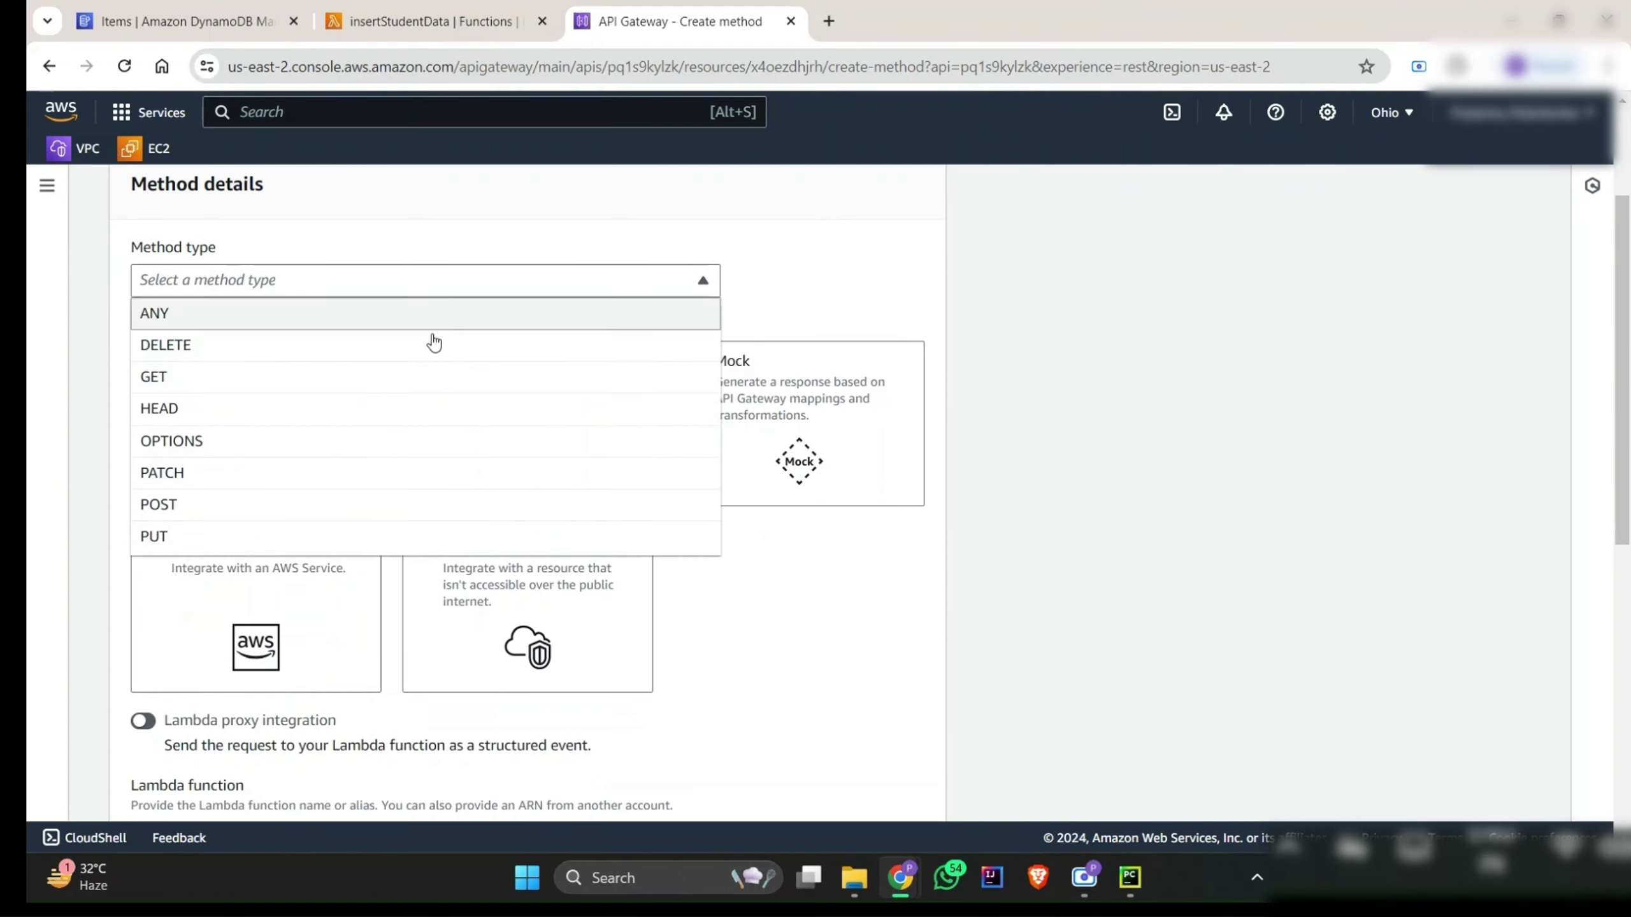
click(300, 379)
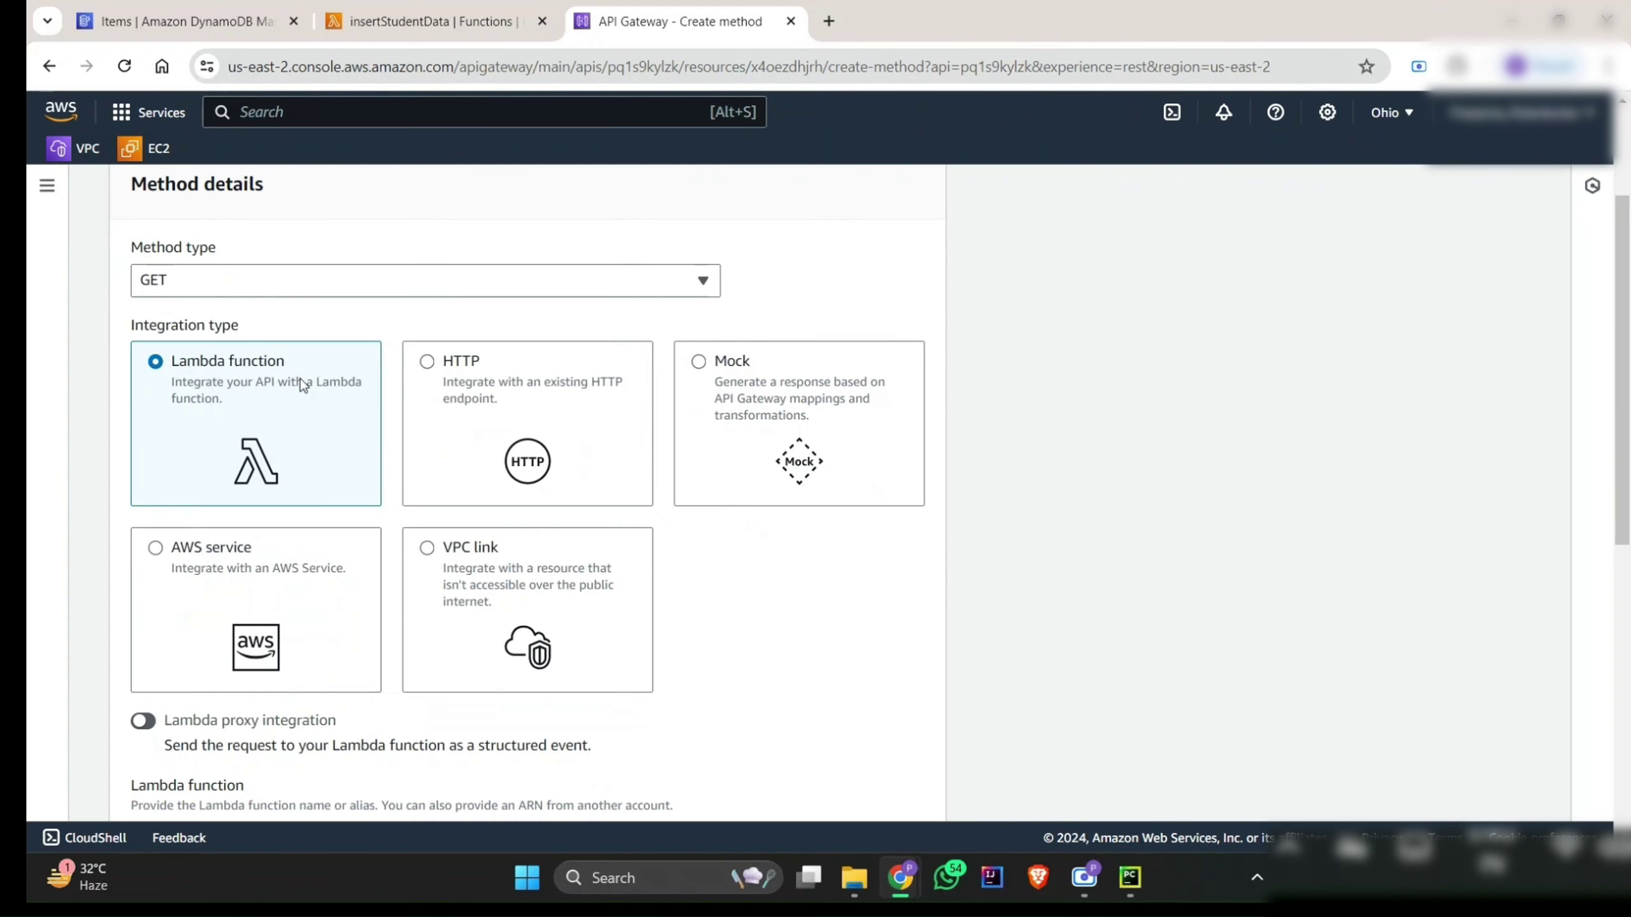
scroll(301, 382, down, 5)
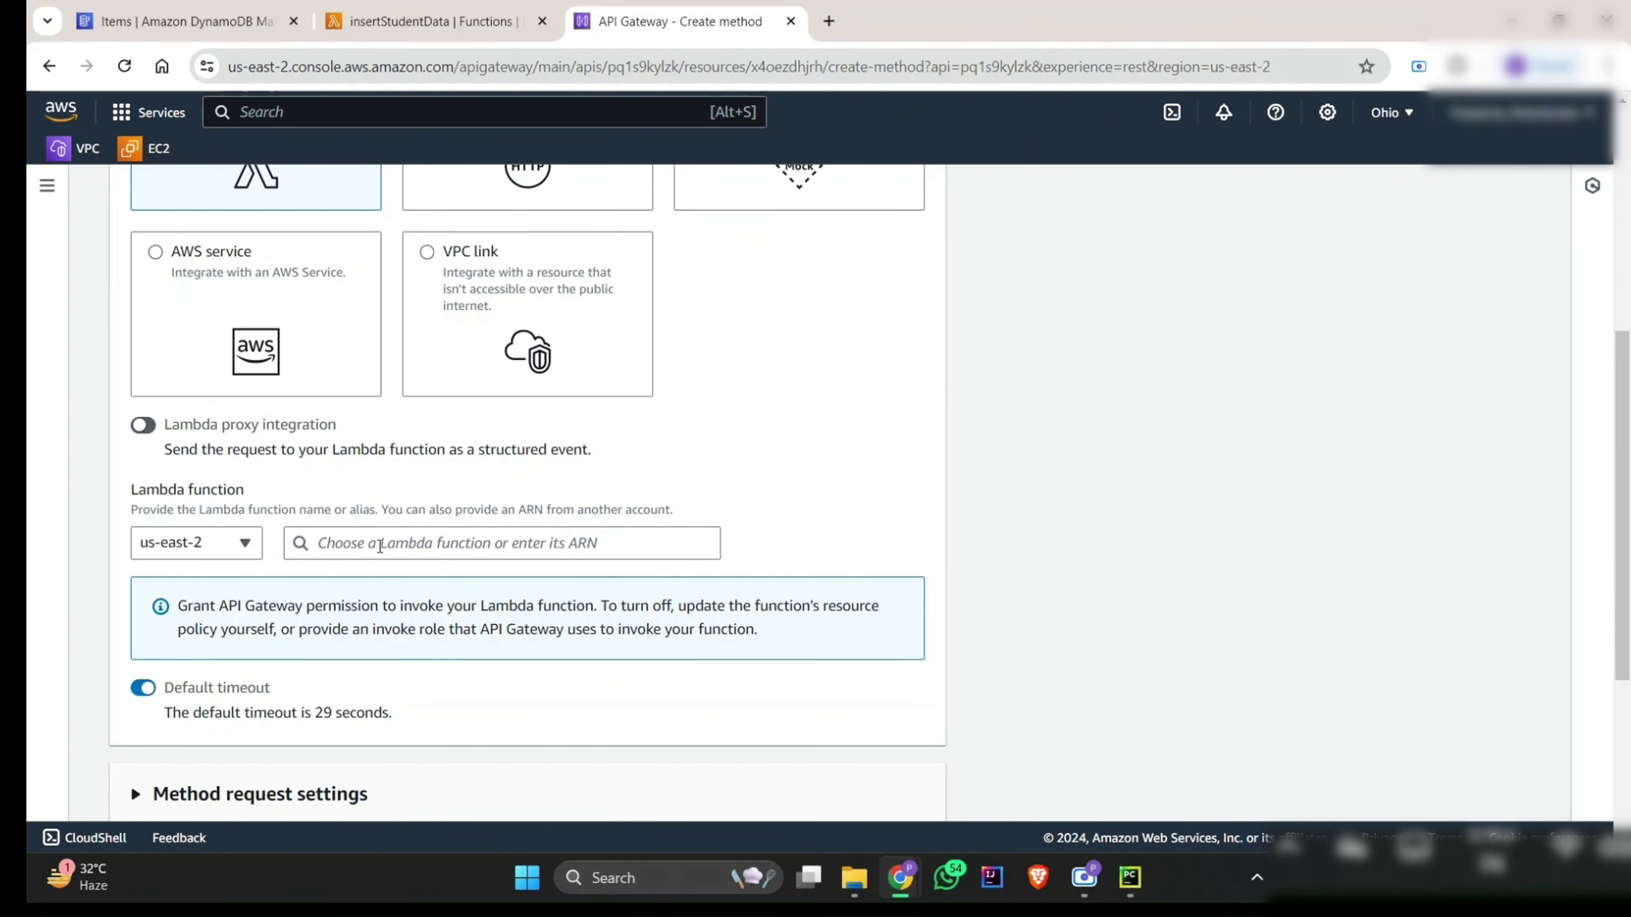
click(380, 546)
scroll(380, 546, down, 2)
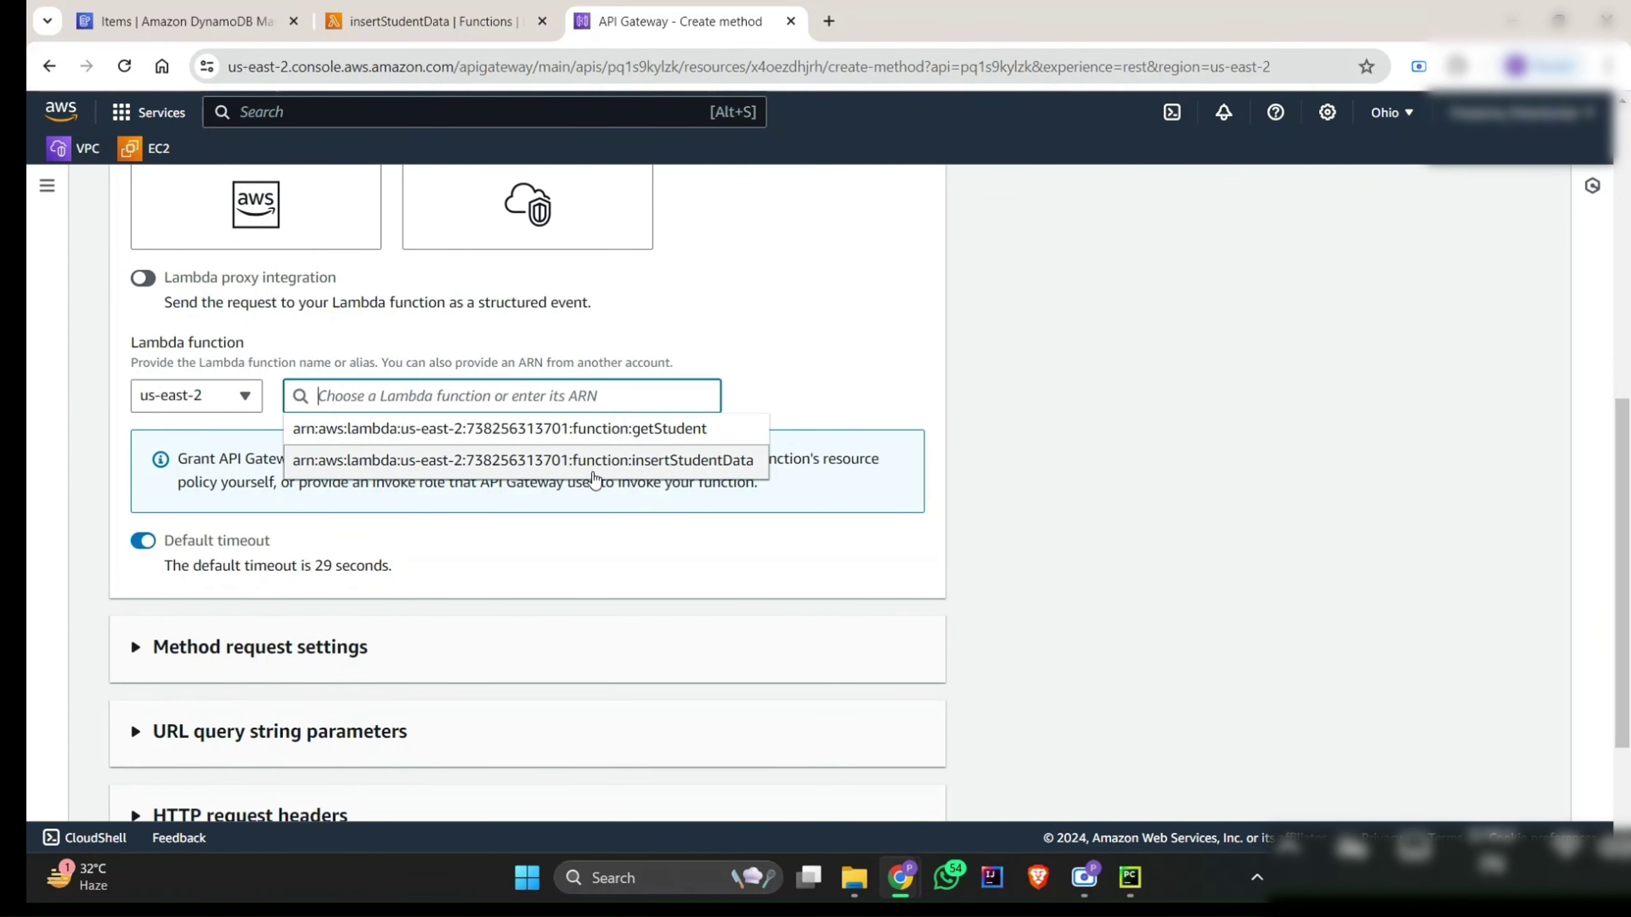
click(599, 429)
scroll(601, 427, down, 3)
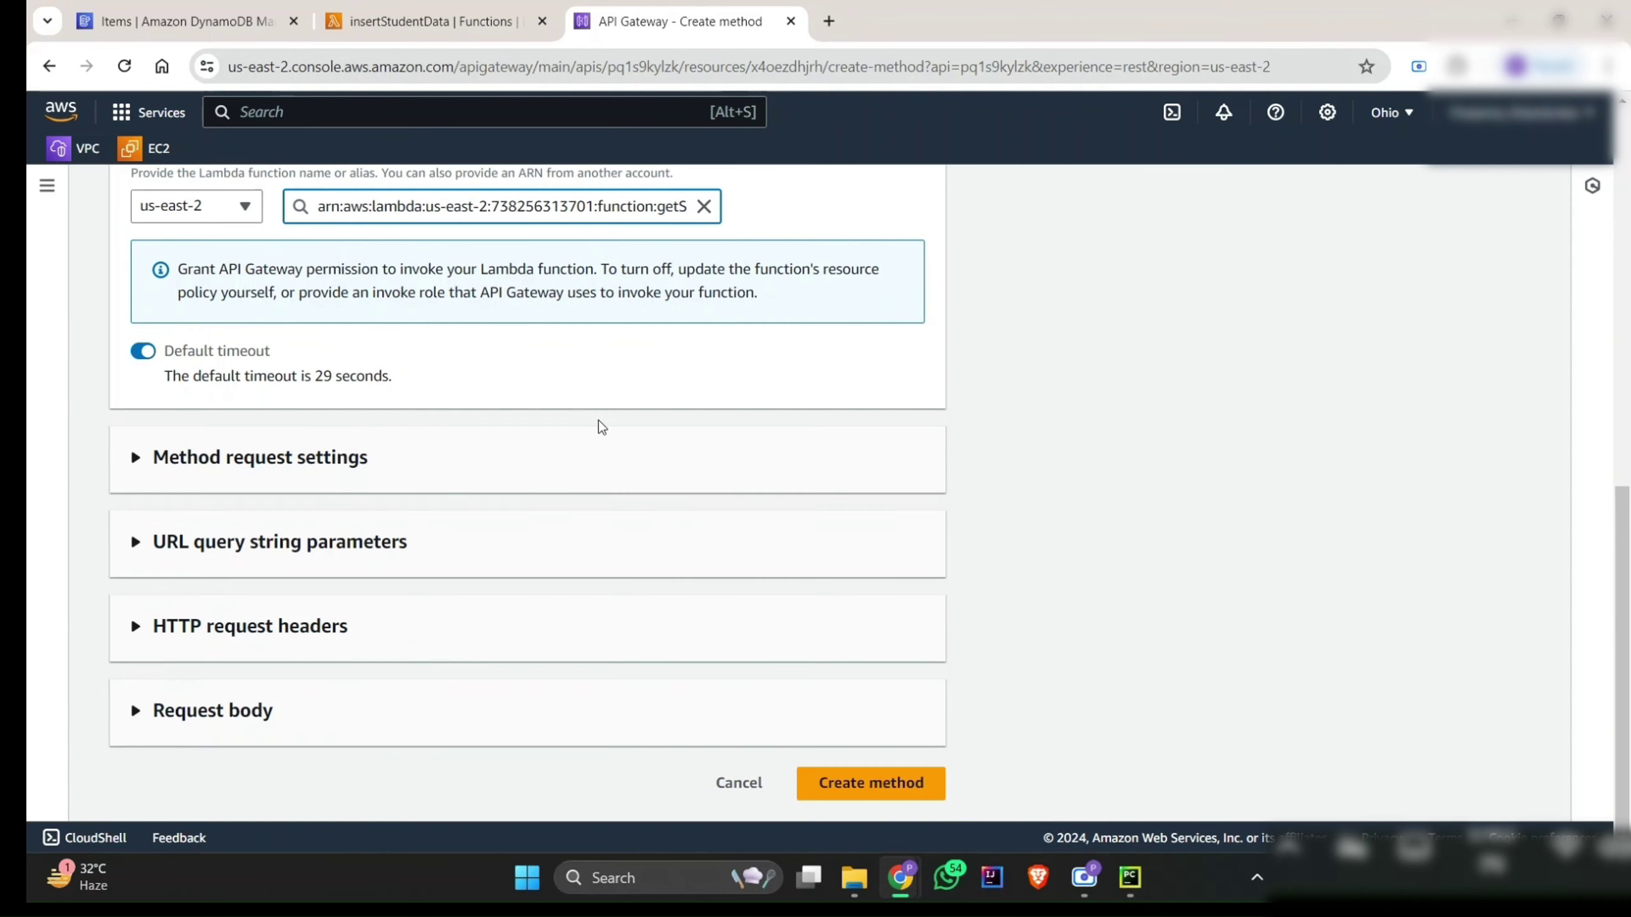
click(853, 778)
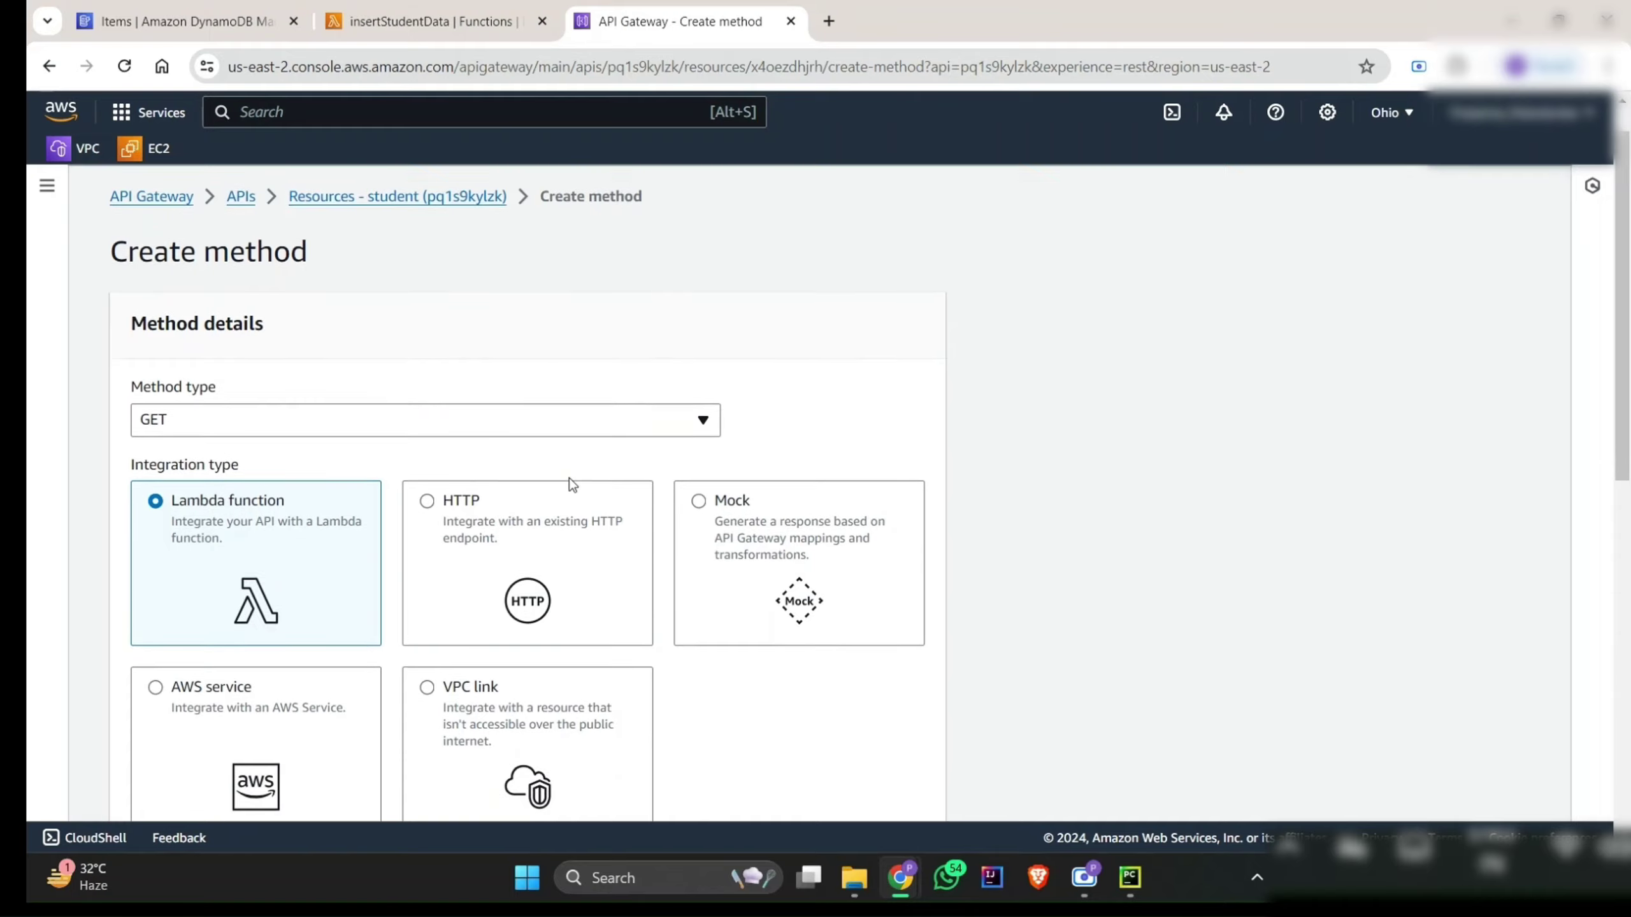
Step: Run a test of the GET method without query strings or headers and examine the student record in the response body
scroll(568, 478, down, 1)
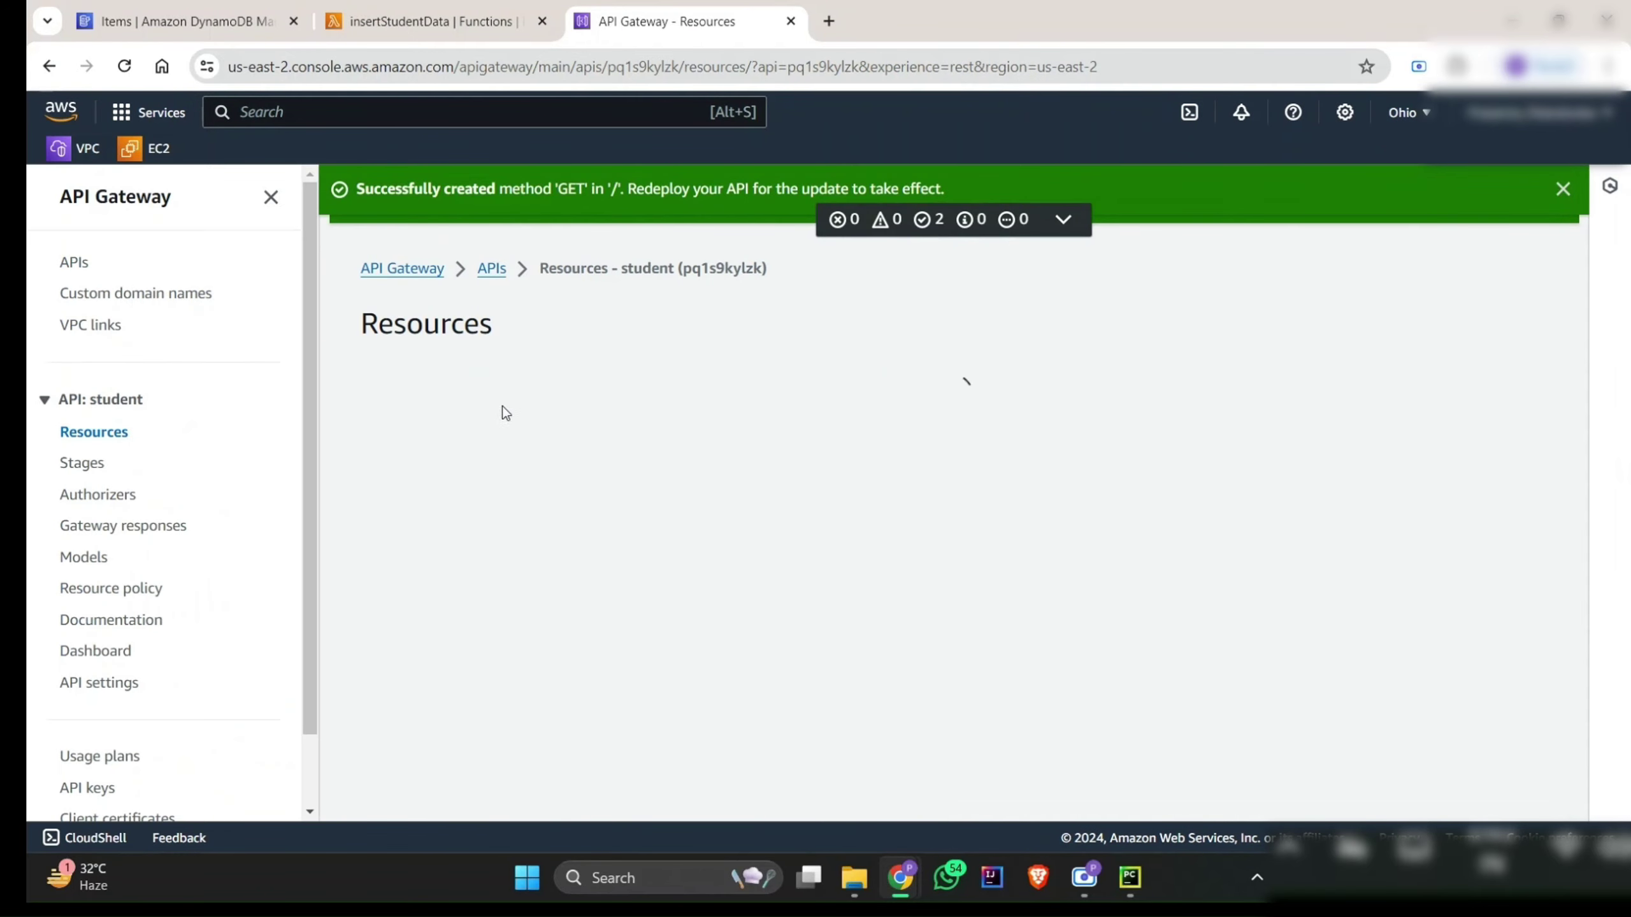
scroll(897, 545, down, 2)
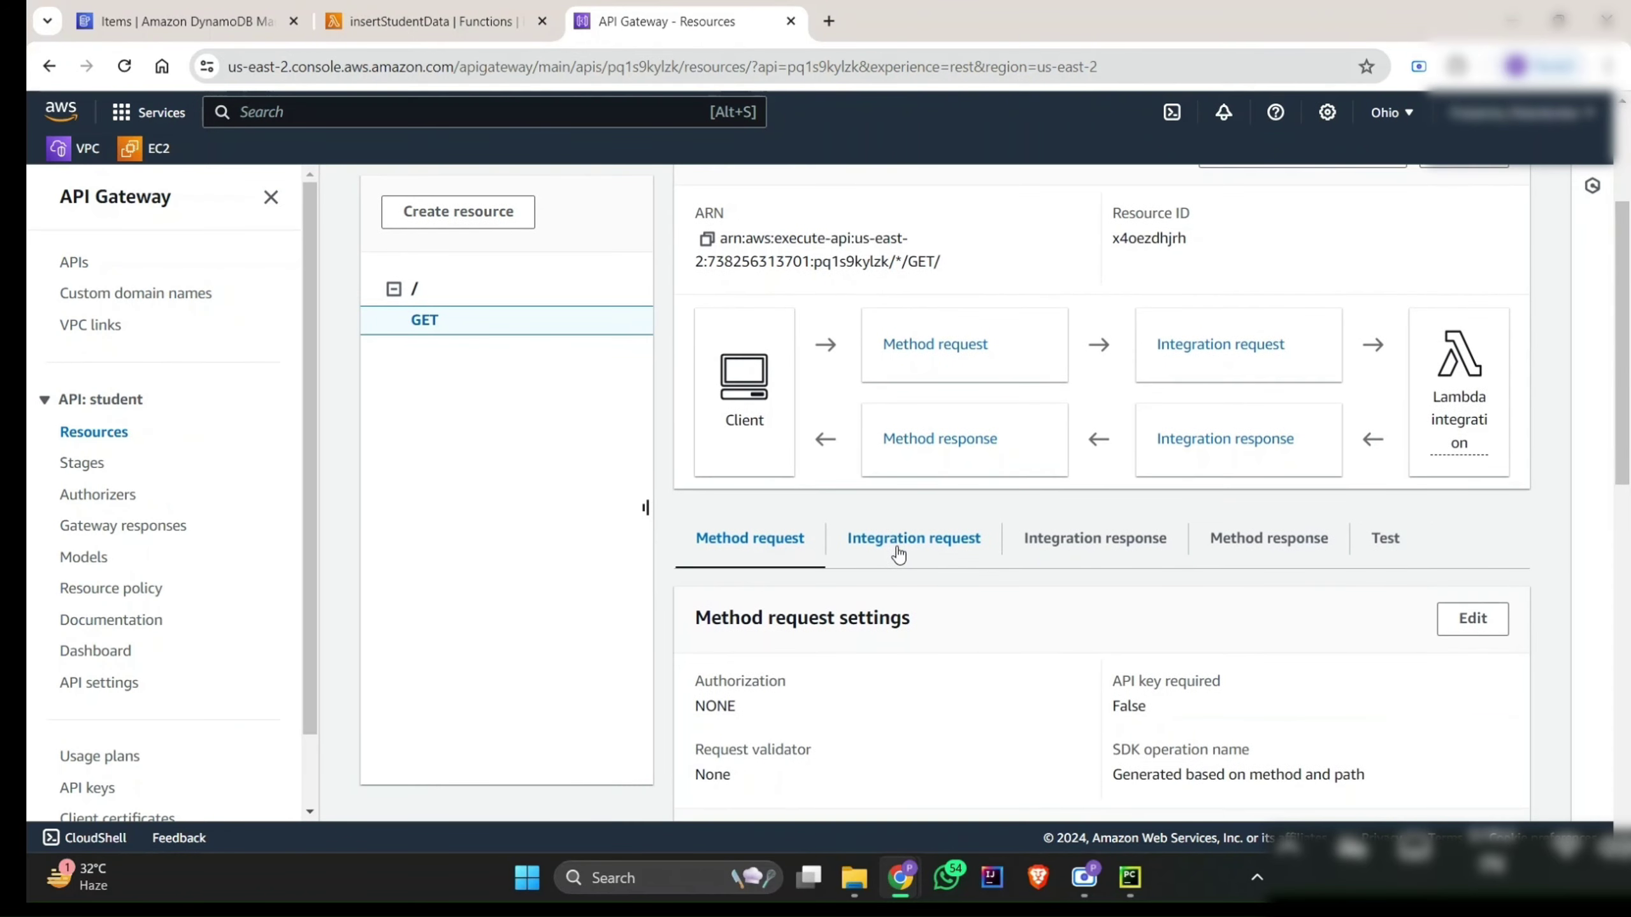
scroll(1022, 570, down, 3)
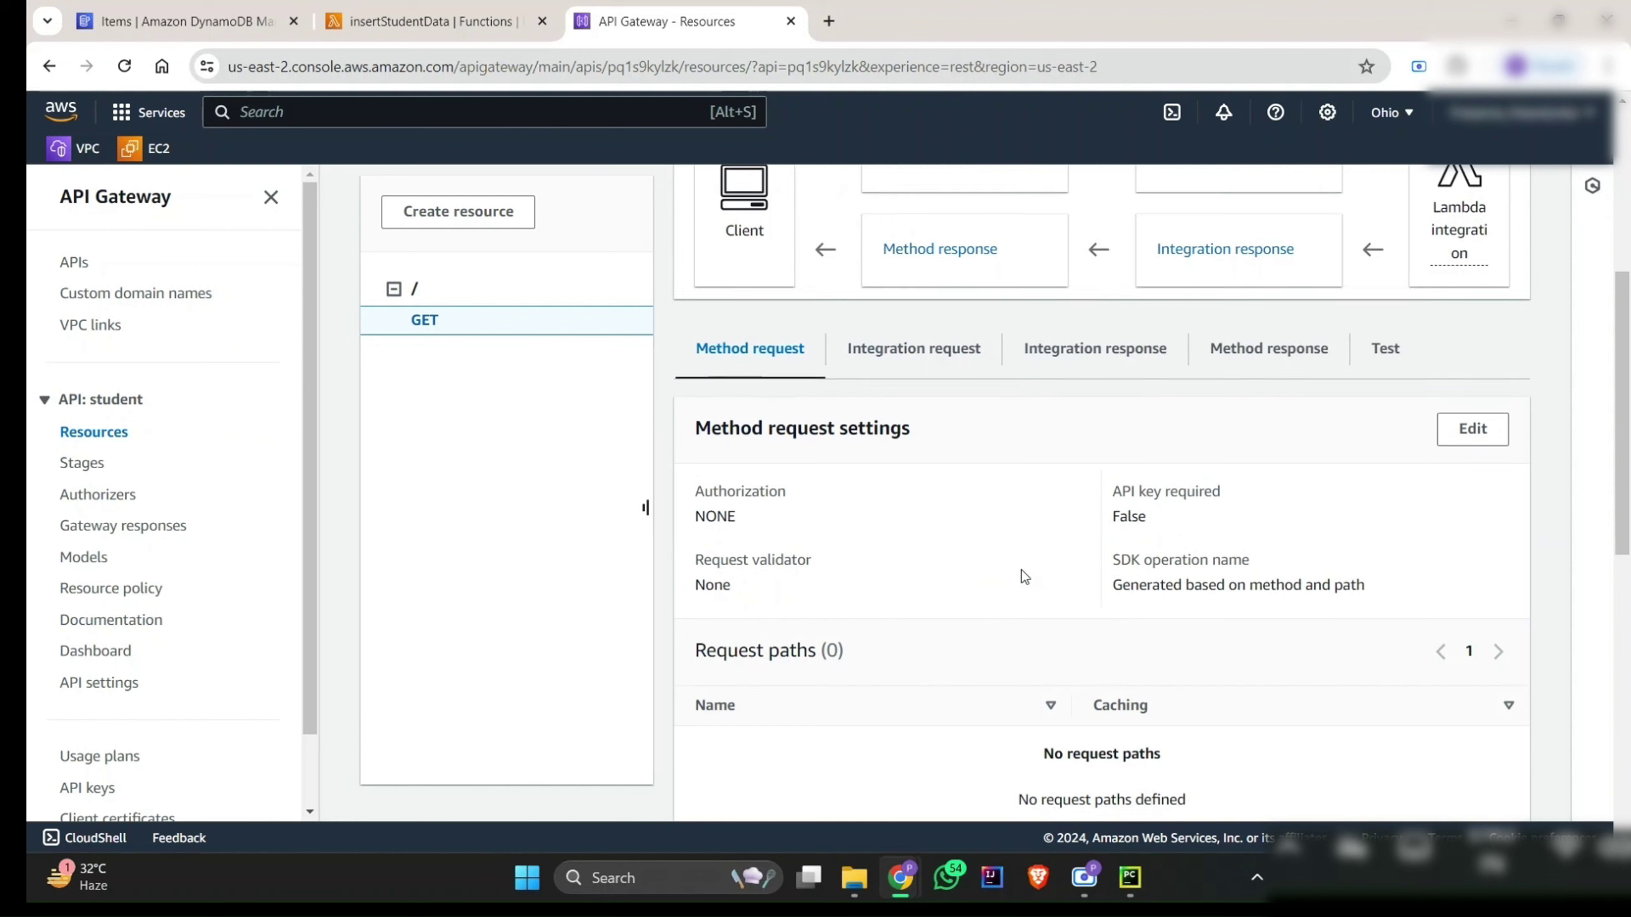
click(1384, 351)
scroll(858, 620, down, 1)
click(738, 755)
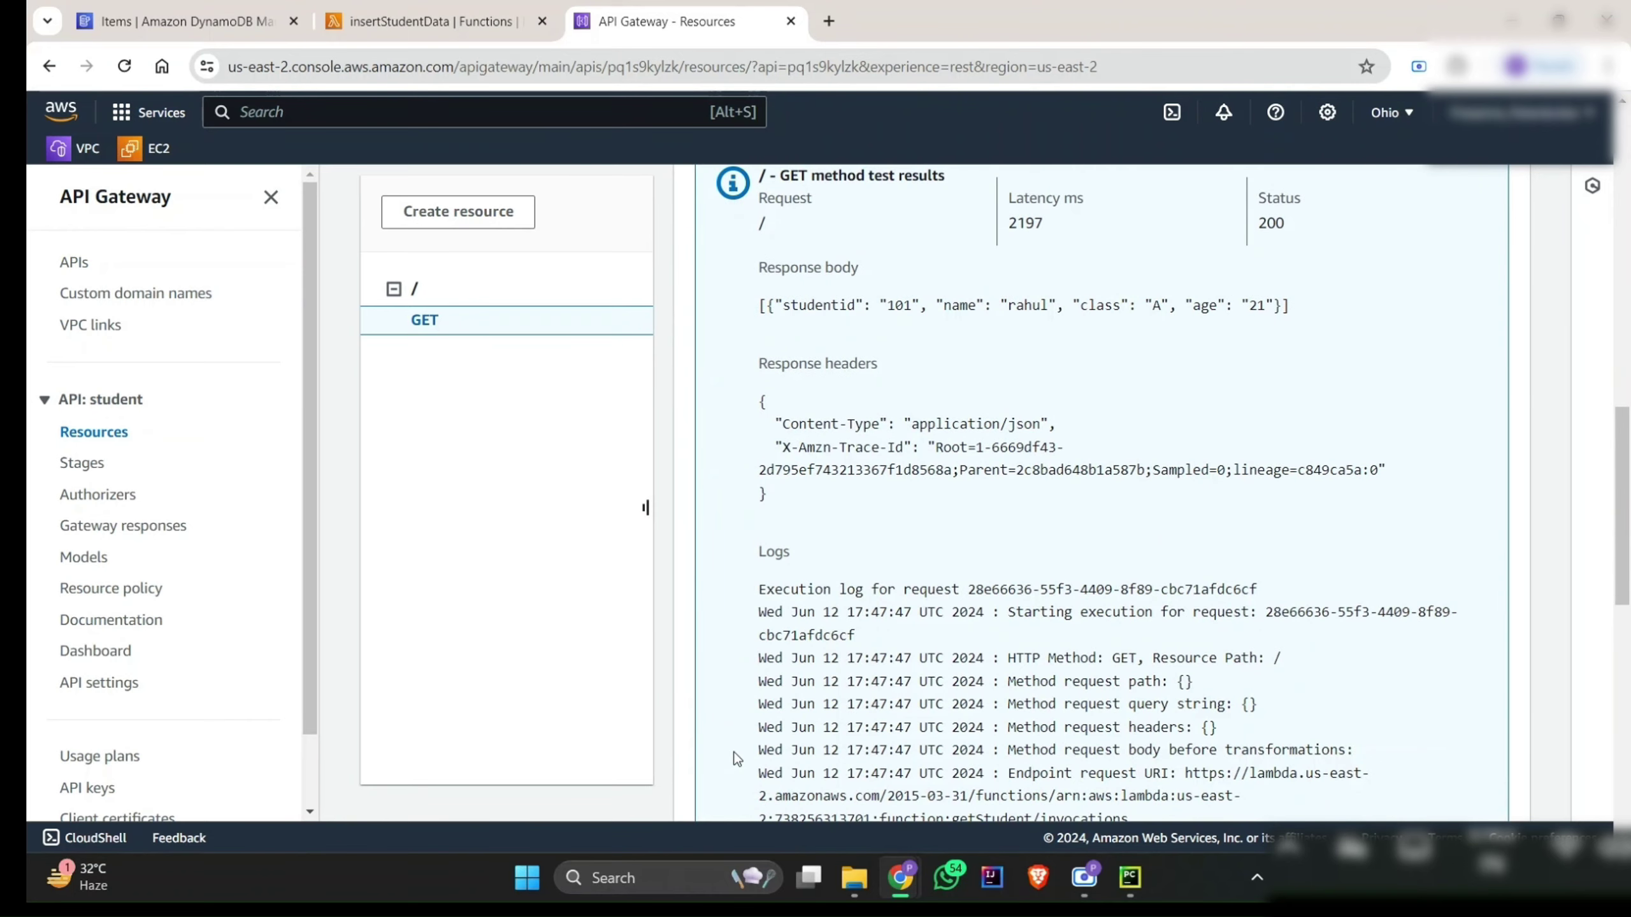
drag(760, 319, 1215, 327)
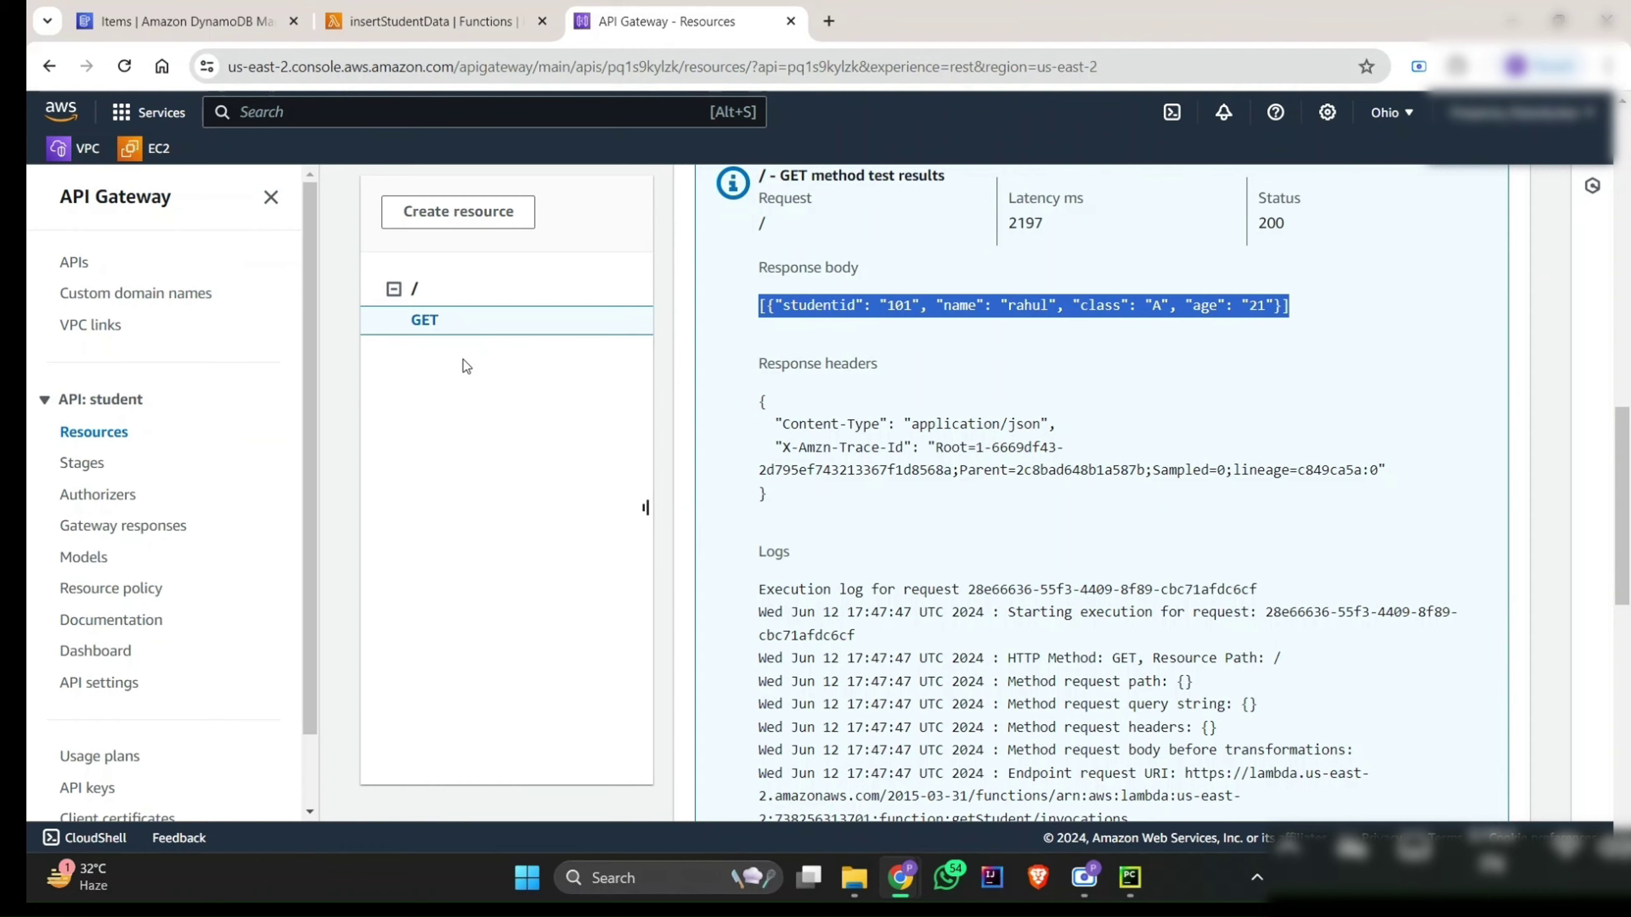
Step: Go back to the list of APIs and reopen the student API at its root resource
scroll(462, 365, up, 8)
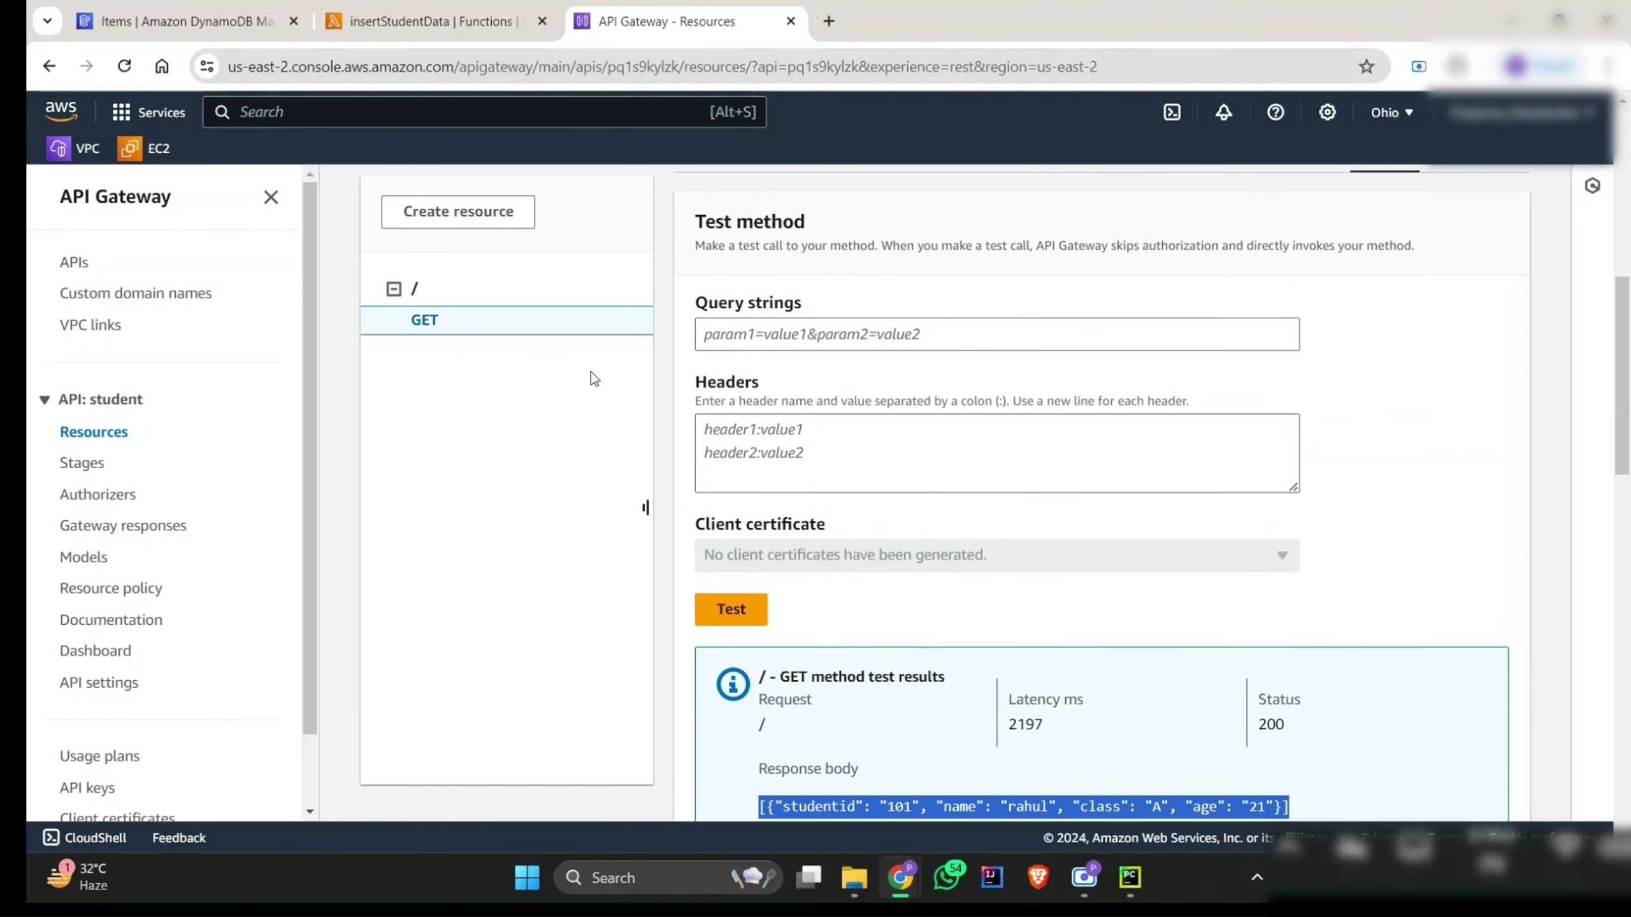
scroll(591, 375, up, 3)
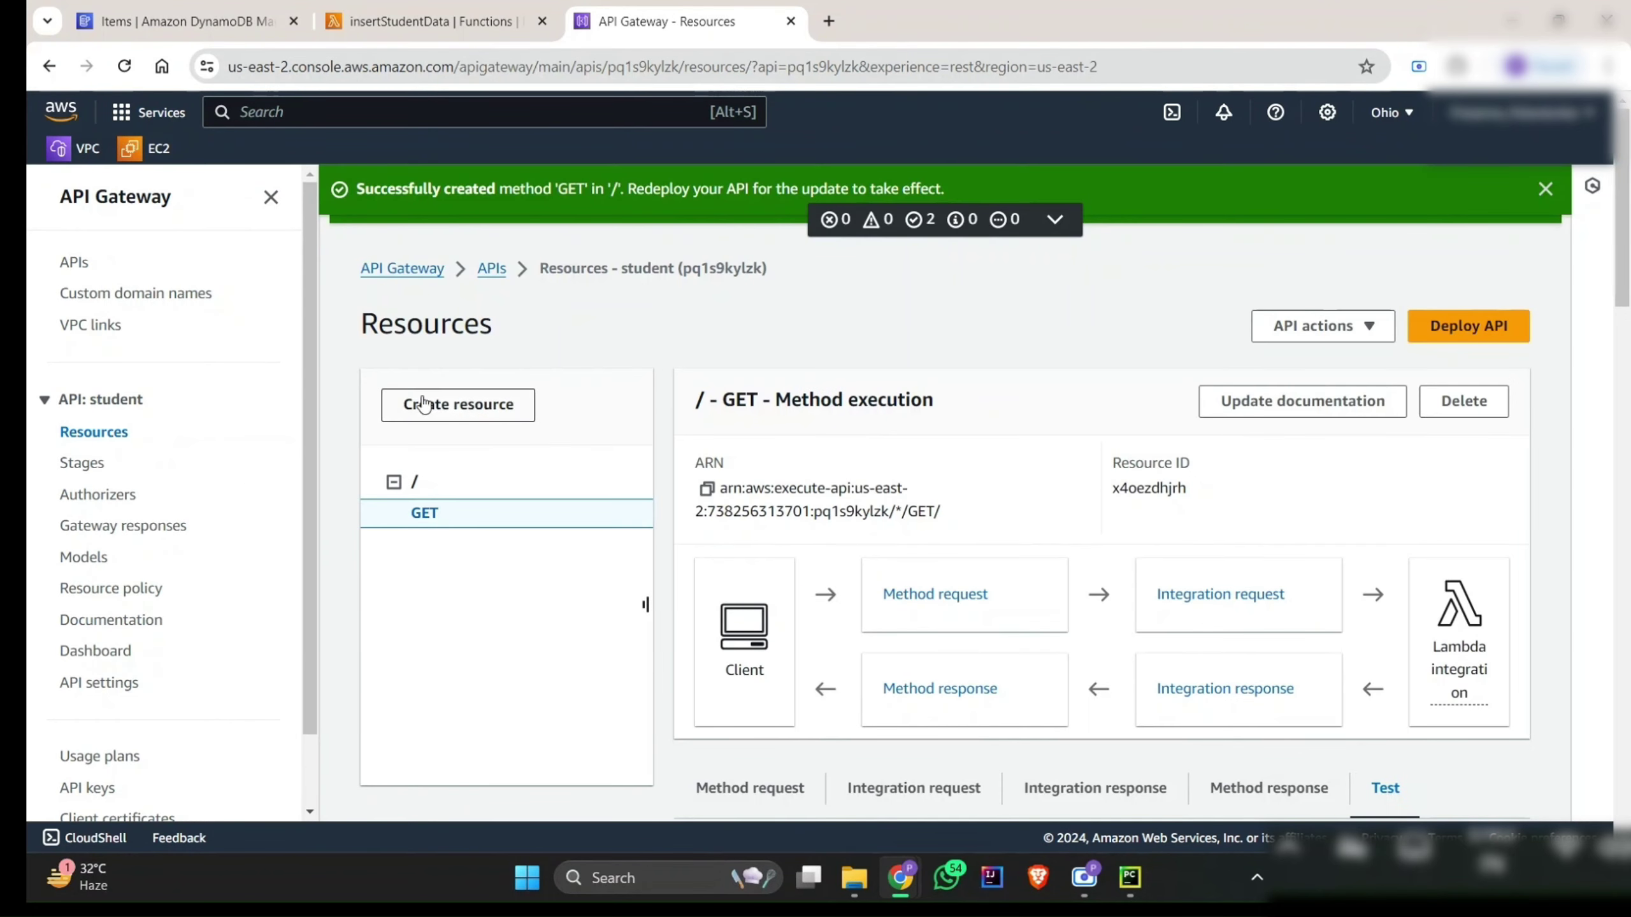
click(500, 276)
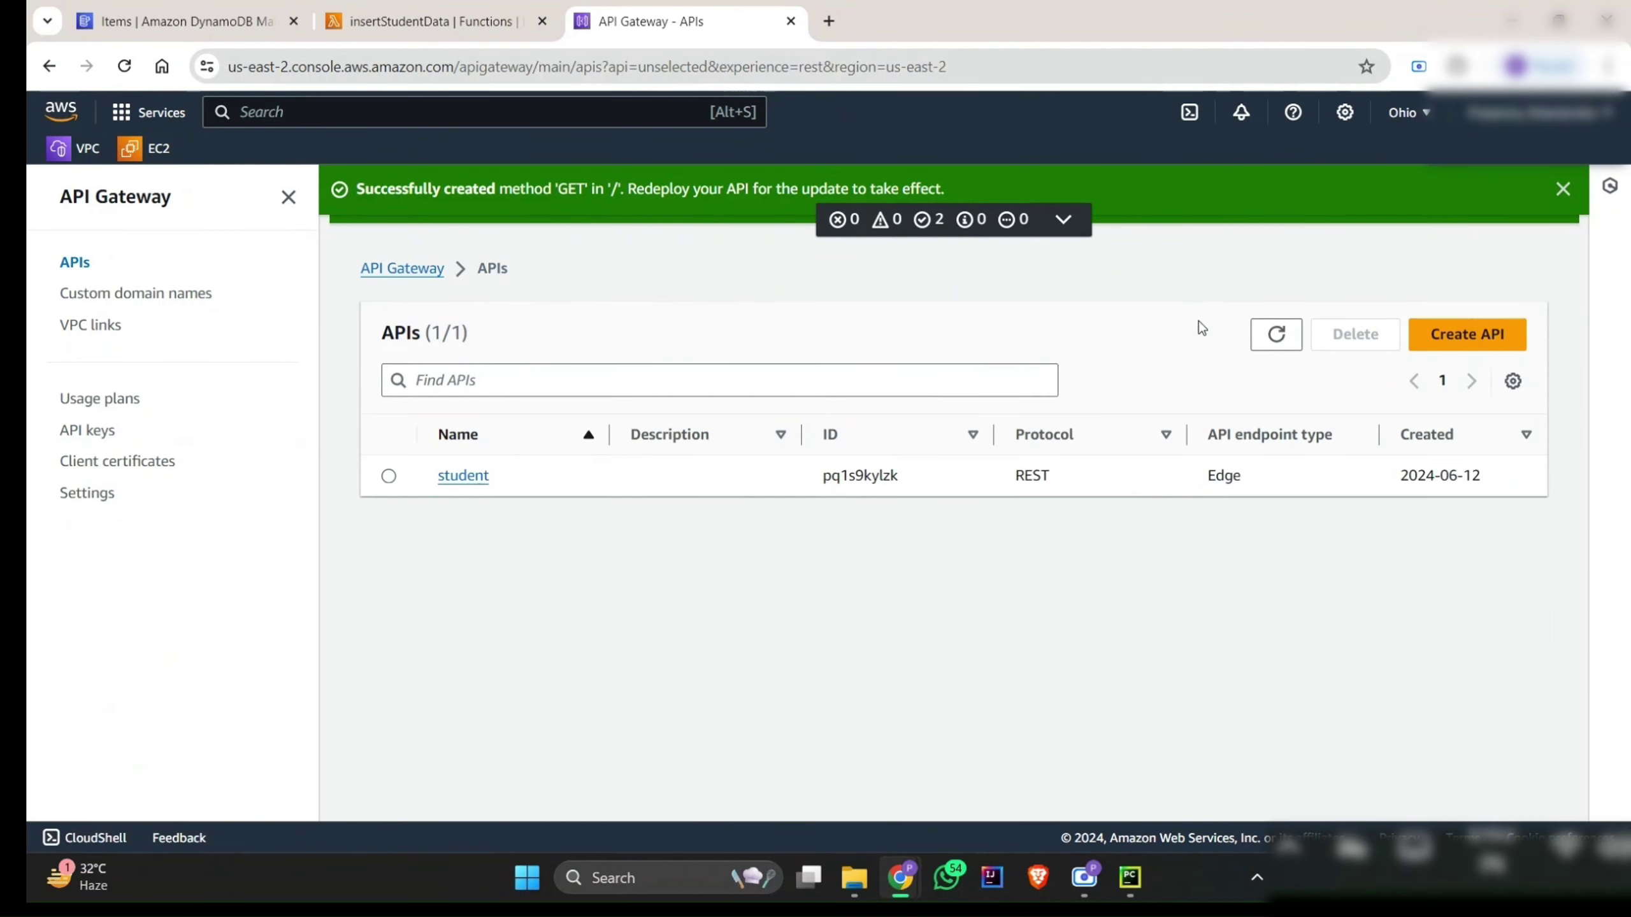
click(461, 481)
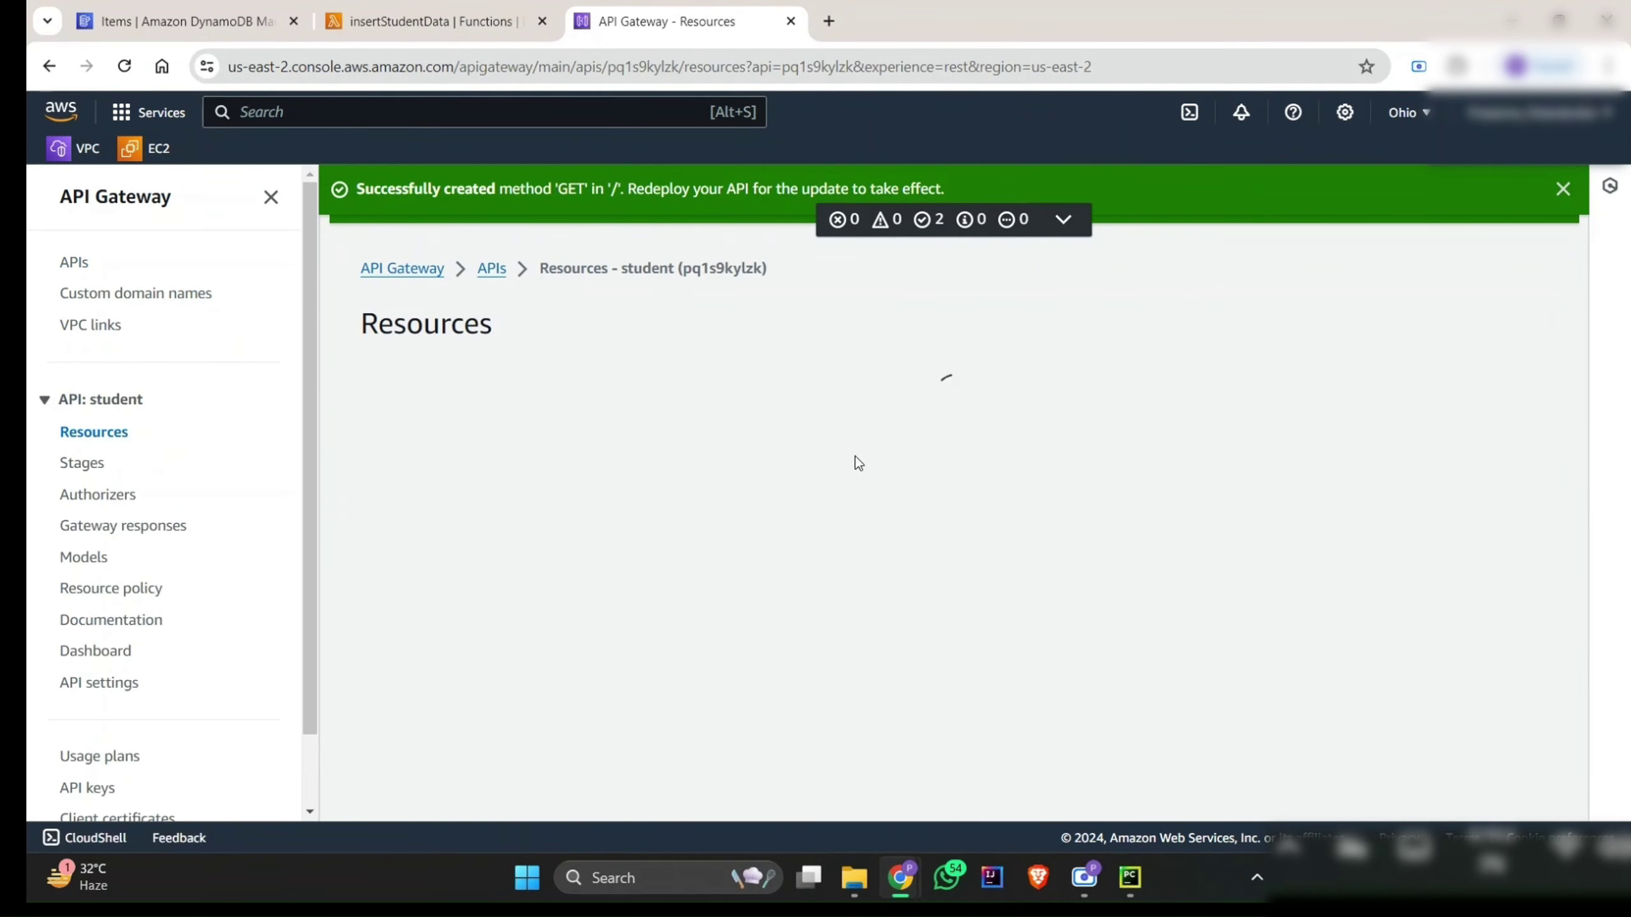
Step: Create a POST method on the root resource, integrated with the insertStudentData Lambda function in us-east-2
click(1428, 585)
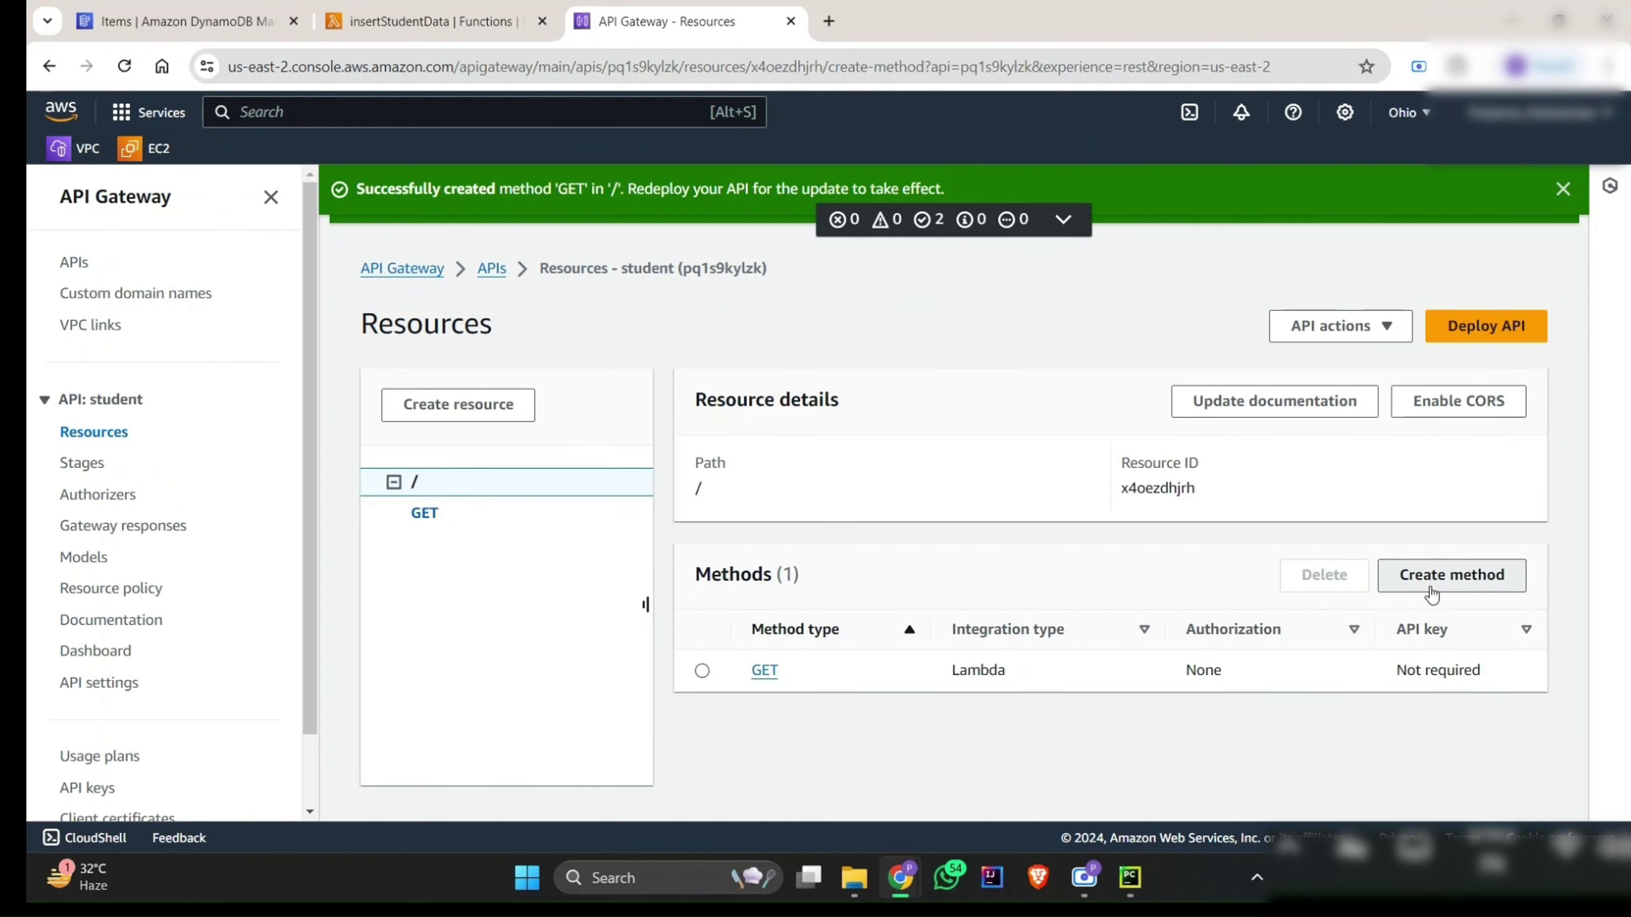
click(530, 339)
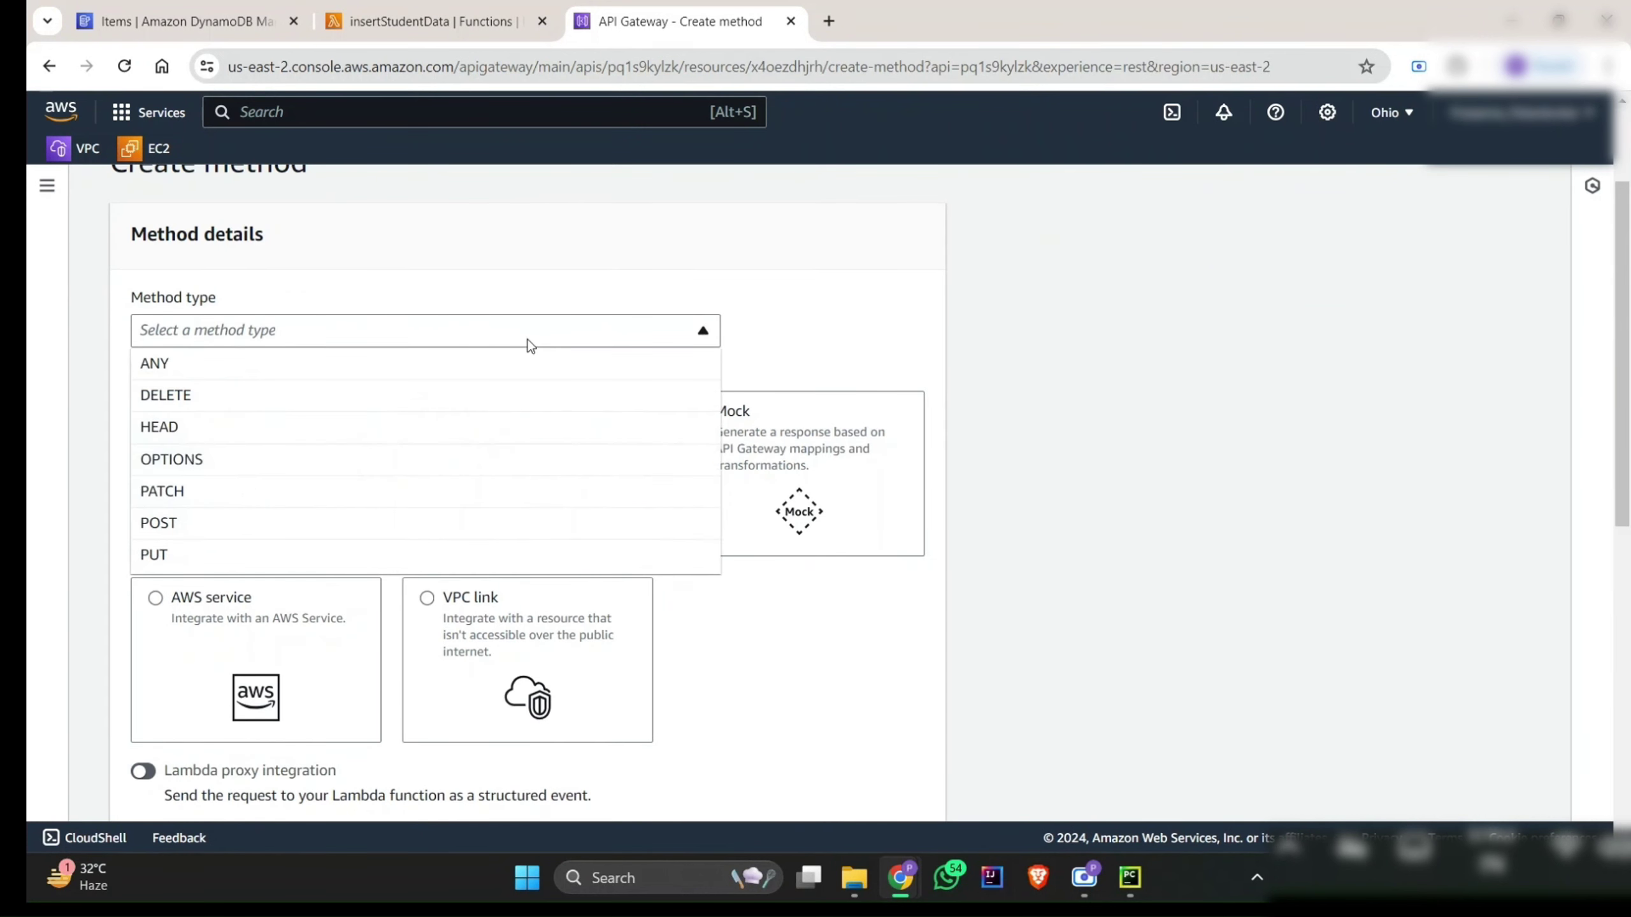
click(277, 524)
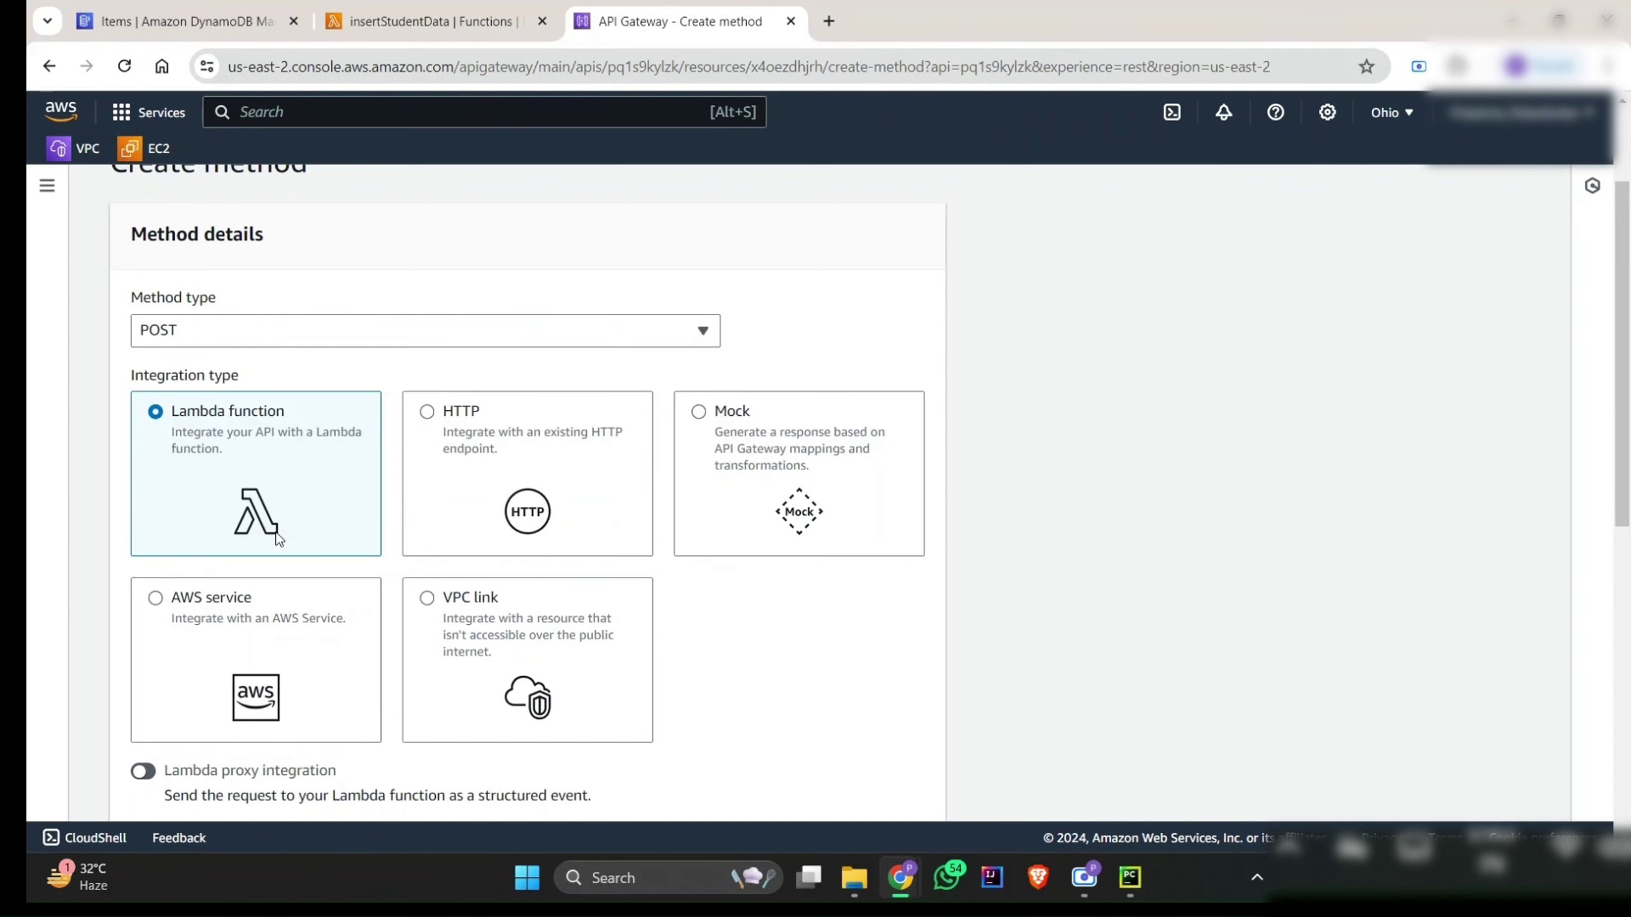
scroll(277, 538, down, 1)
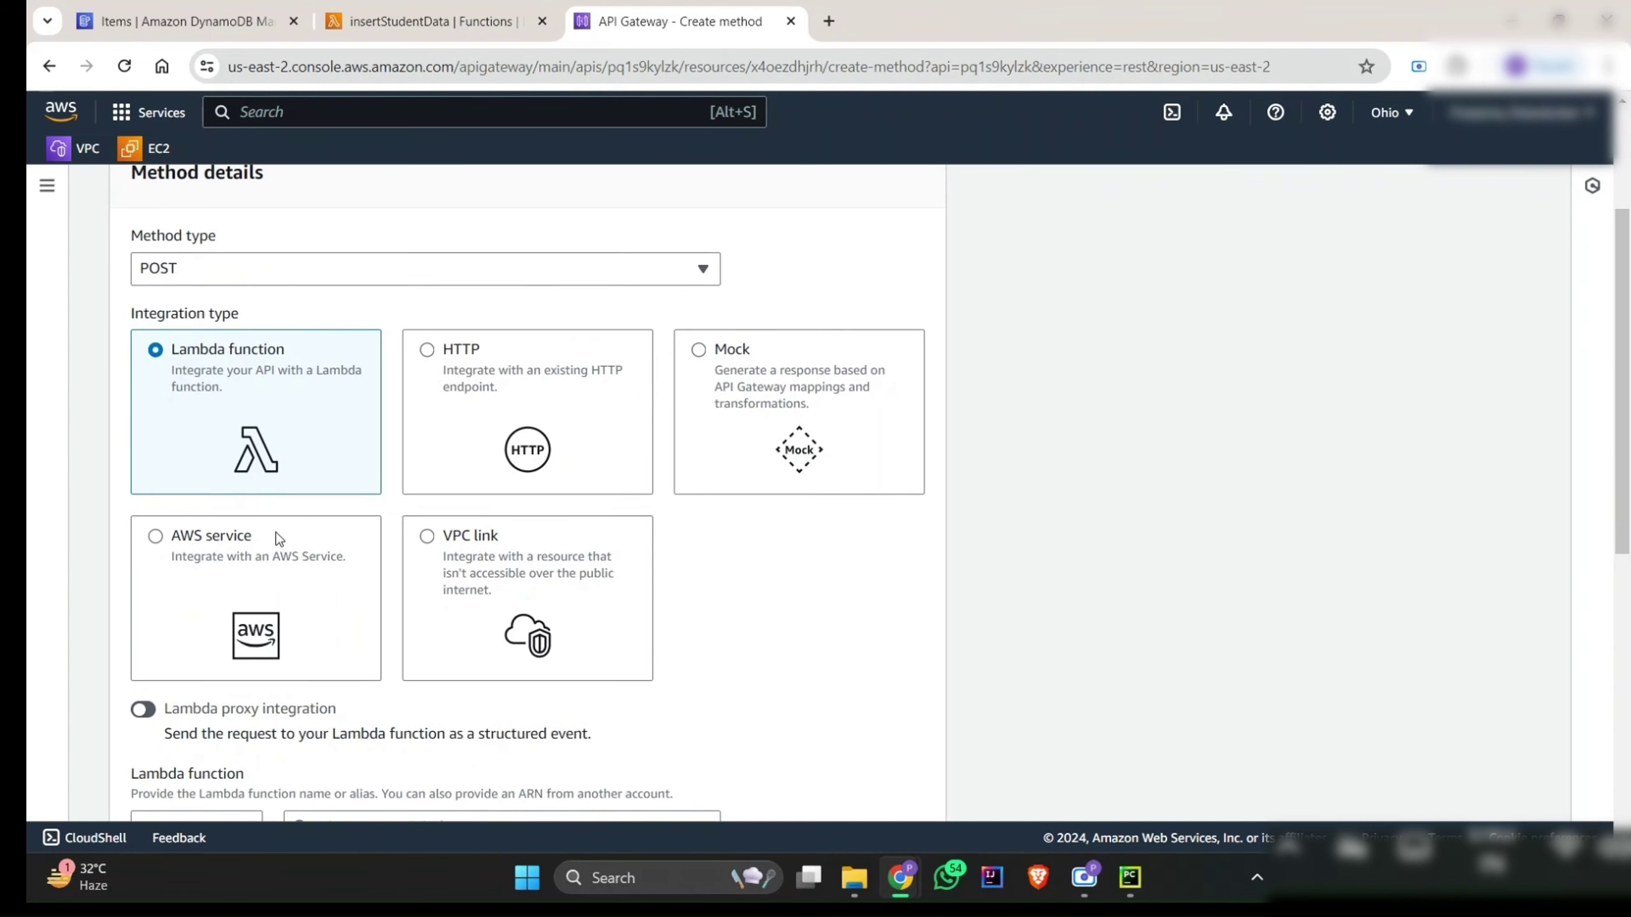
scroll(277, 539, down, 5)
click(348, 511)
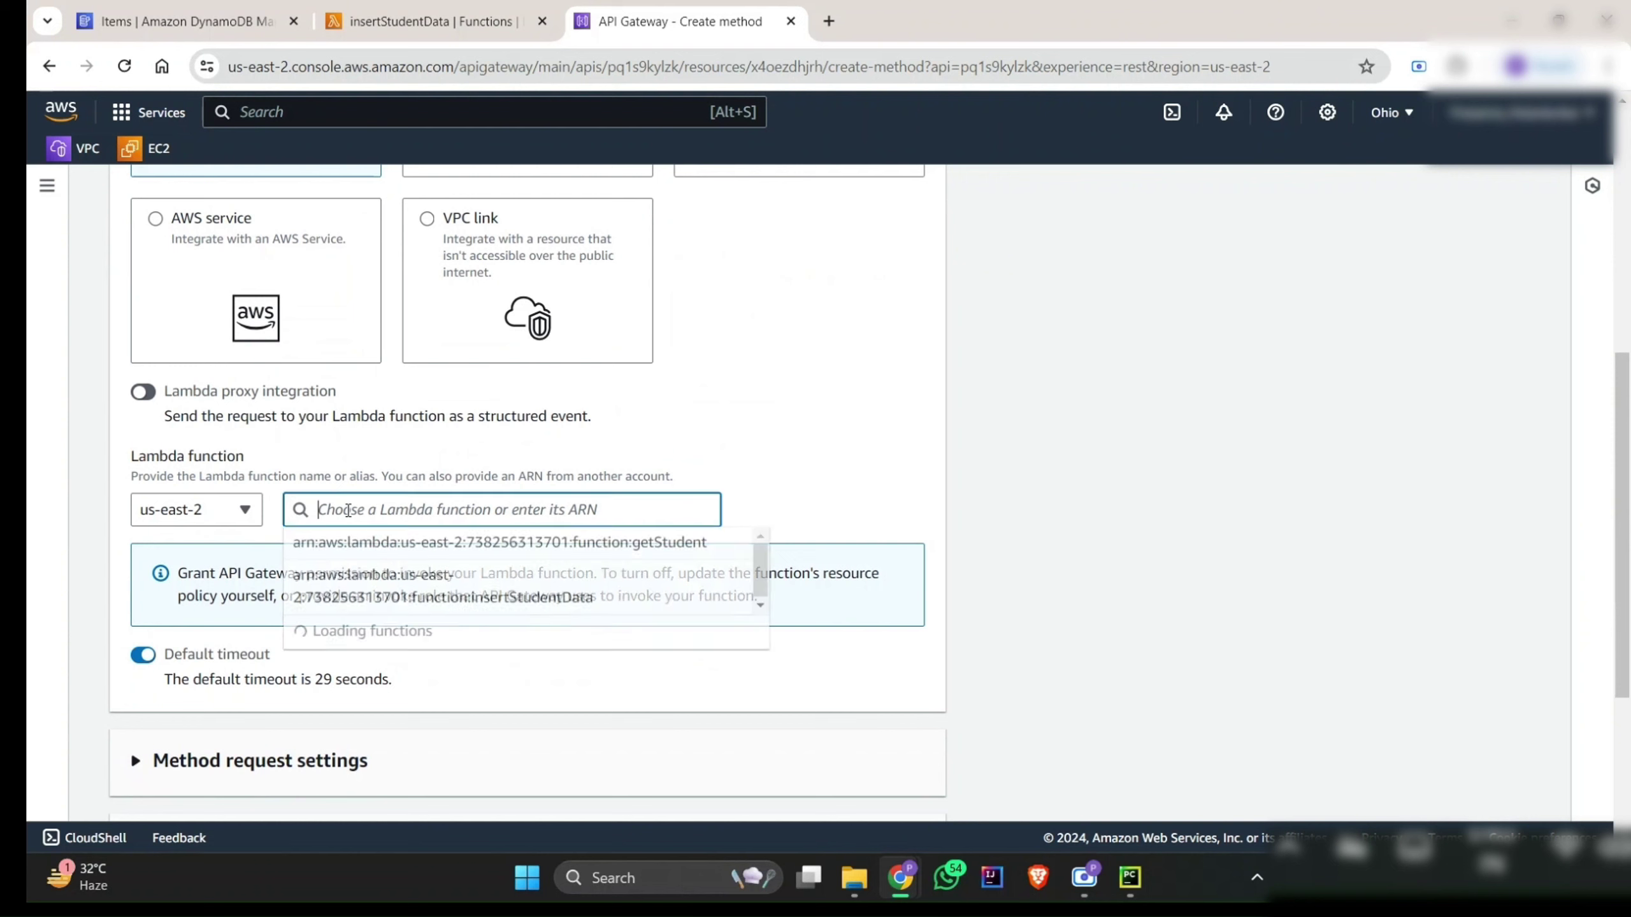
click(460, 592)
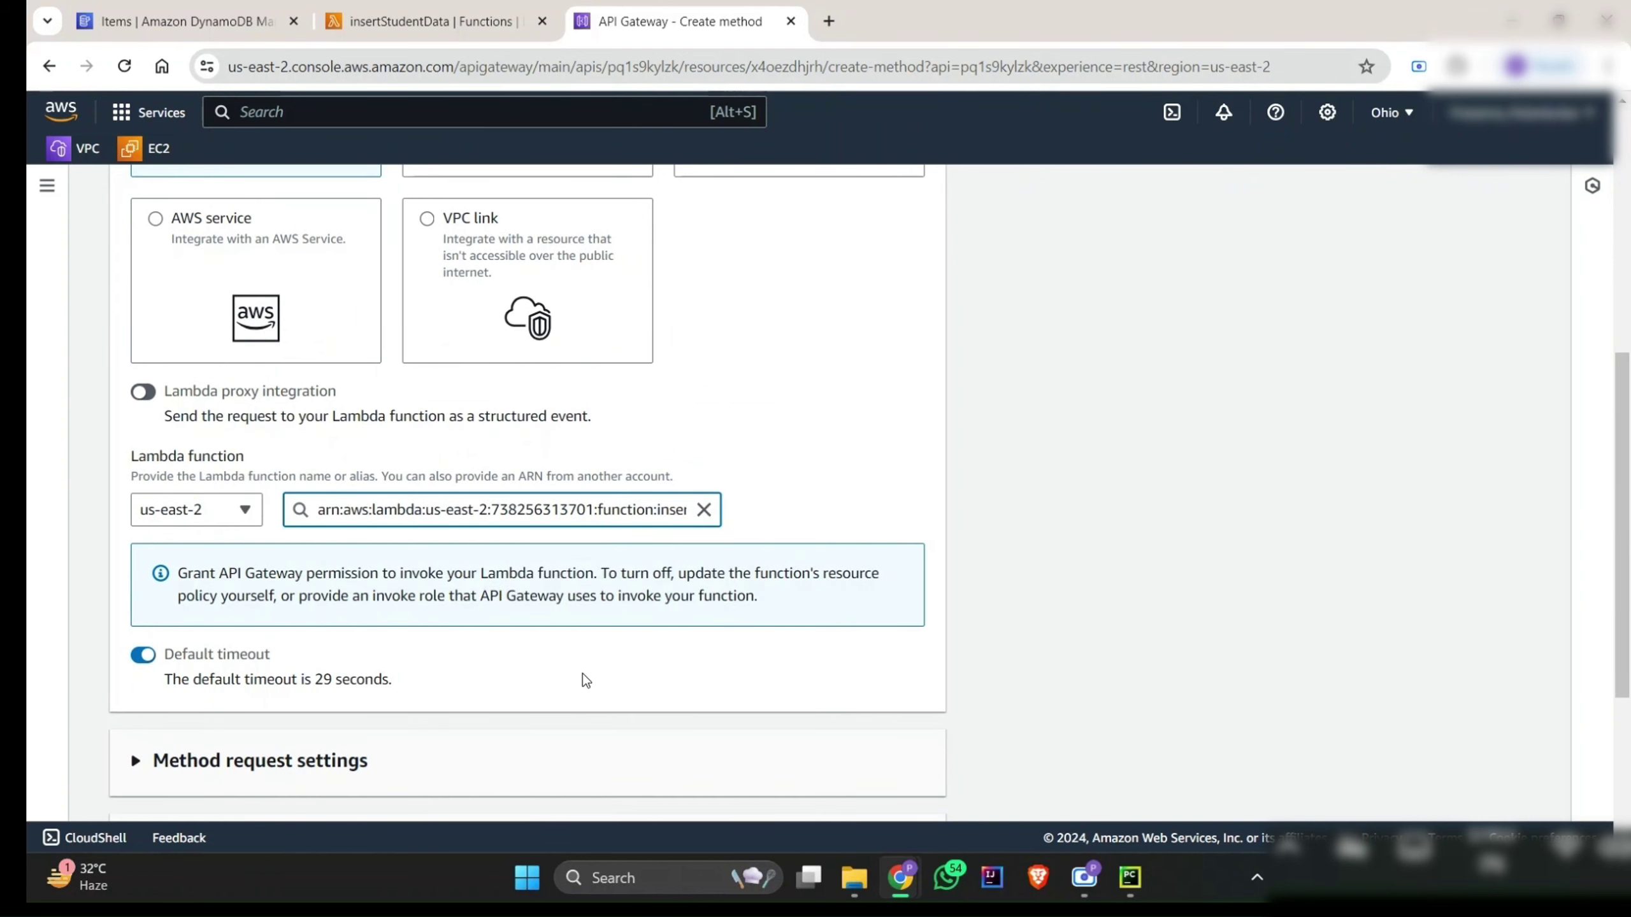
scroll(582, 674, down, 5)
click(906, 788)
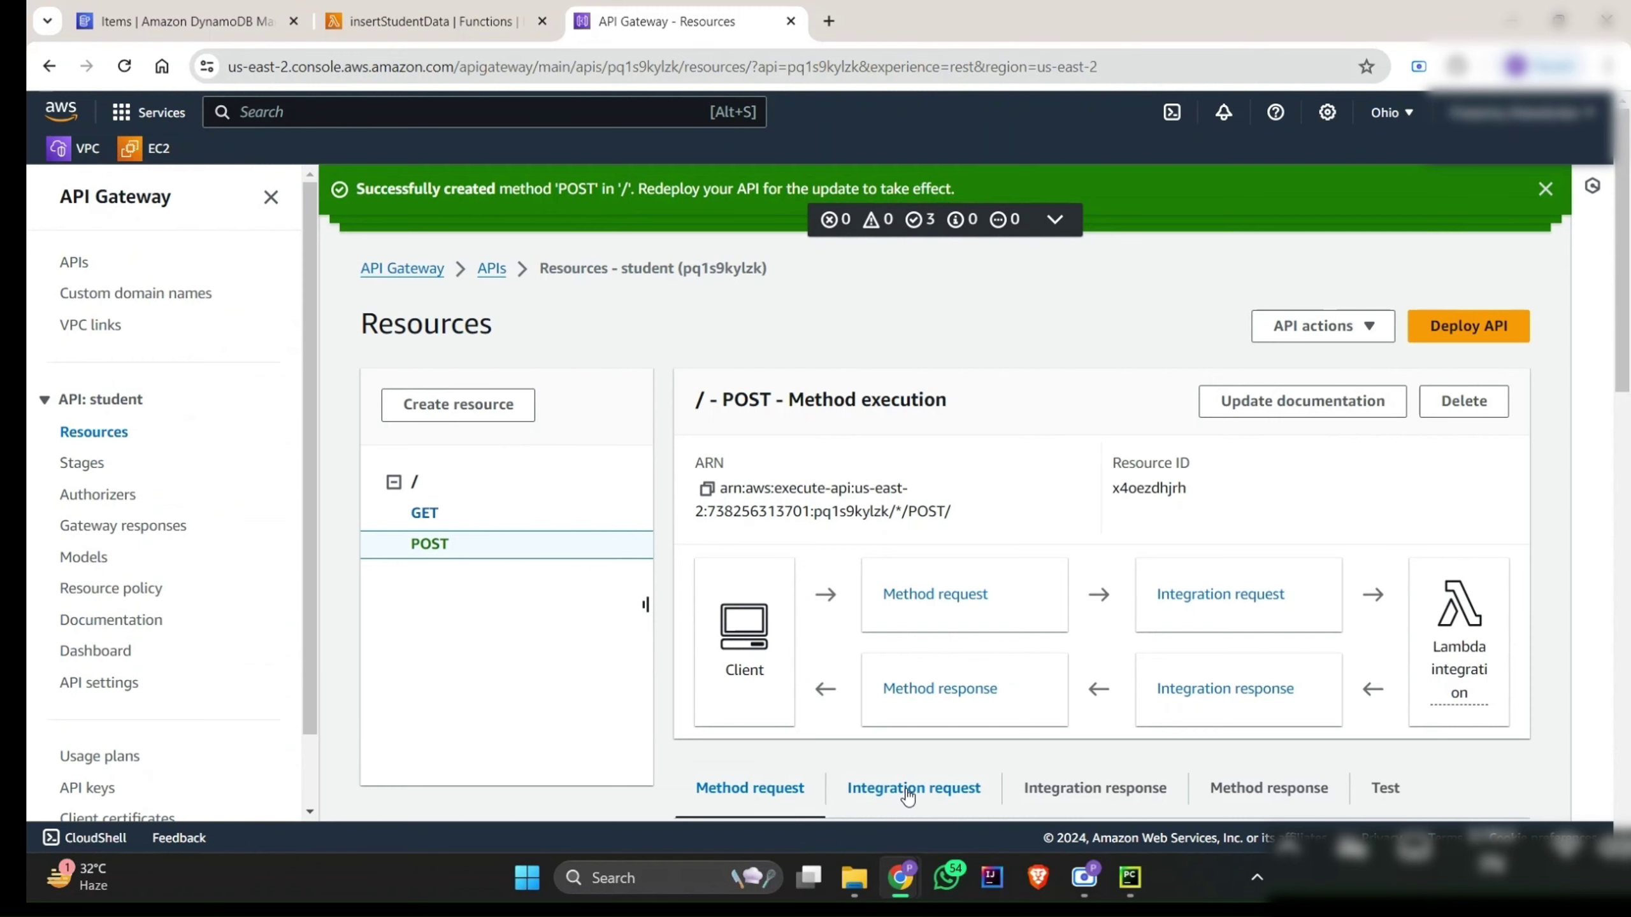
Step: Fill the POST method's test request body with JSON containing studentid "102", a student name, class "A" and age "21"
scroll(1367, 644, down, 2)
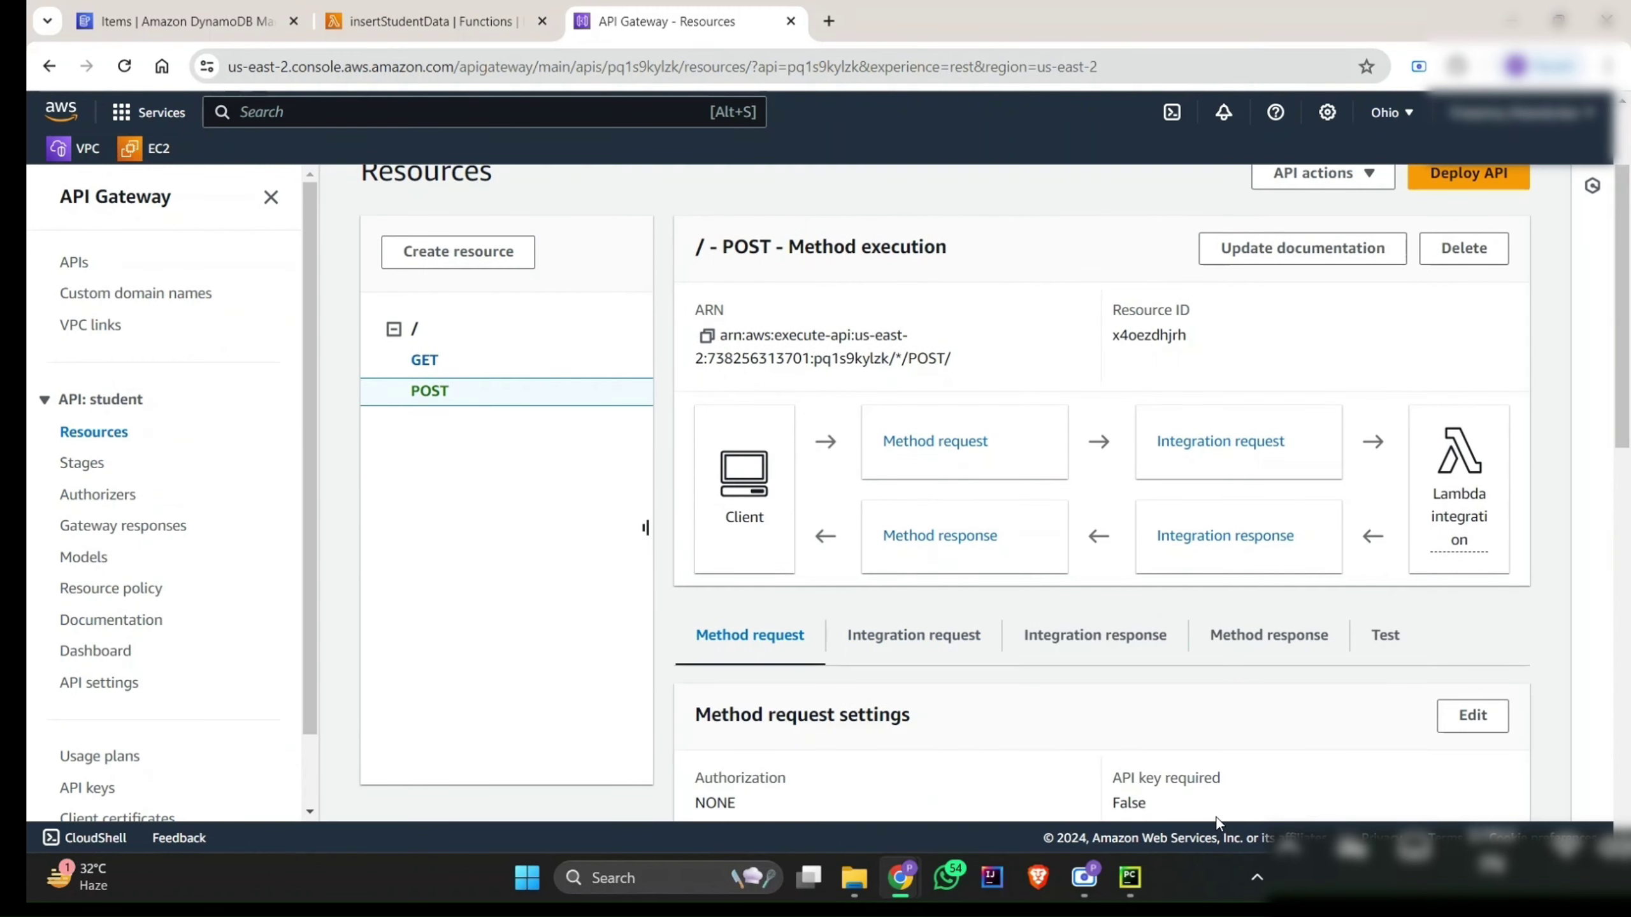
click(1380, 635)
scroll(913, 671, down, 7)
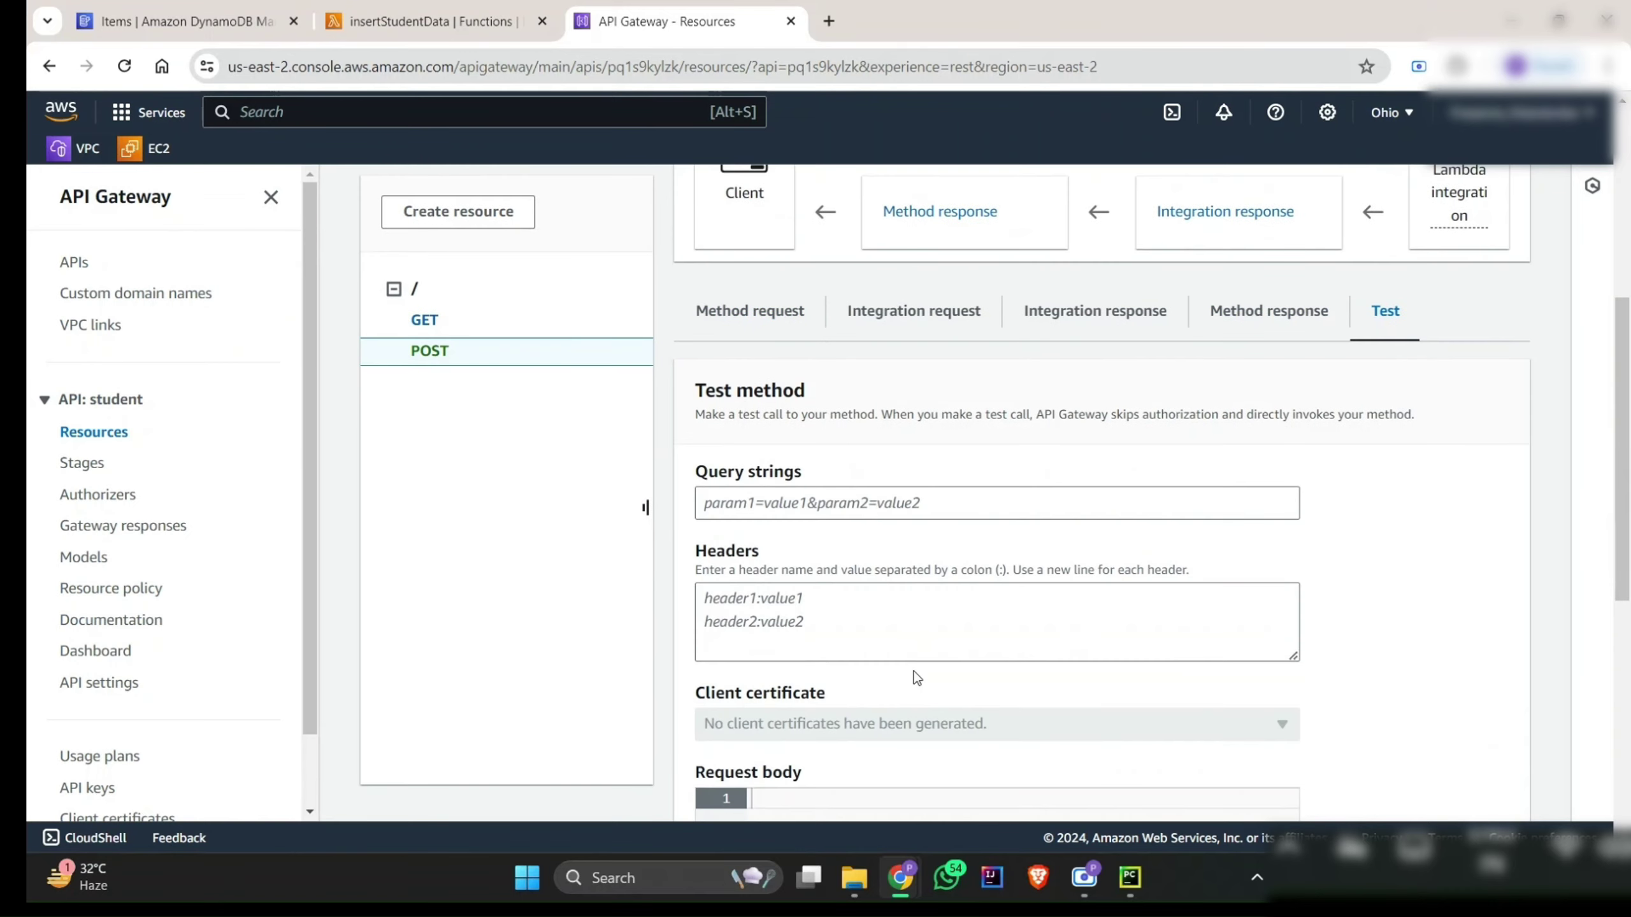
text({ 			"studentid": "102", 			"name": "ram", 			"class": "A", 			"age": "21")
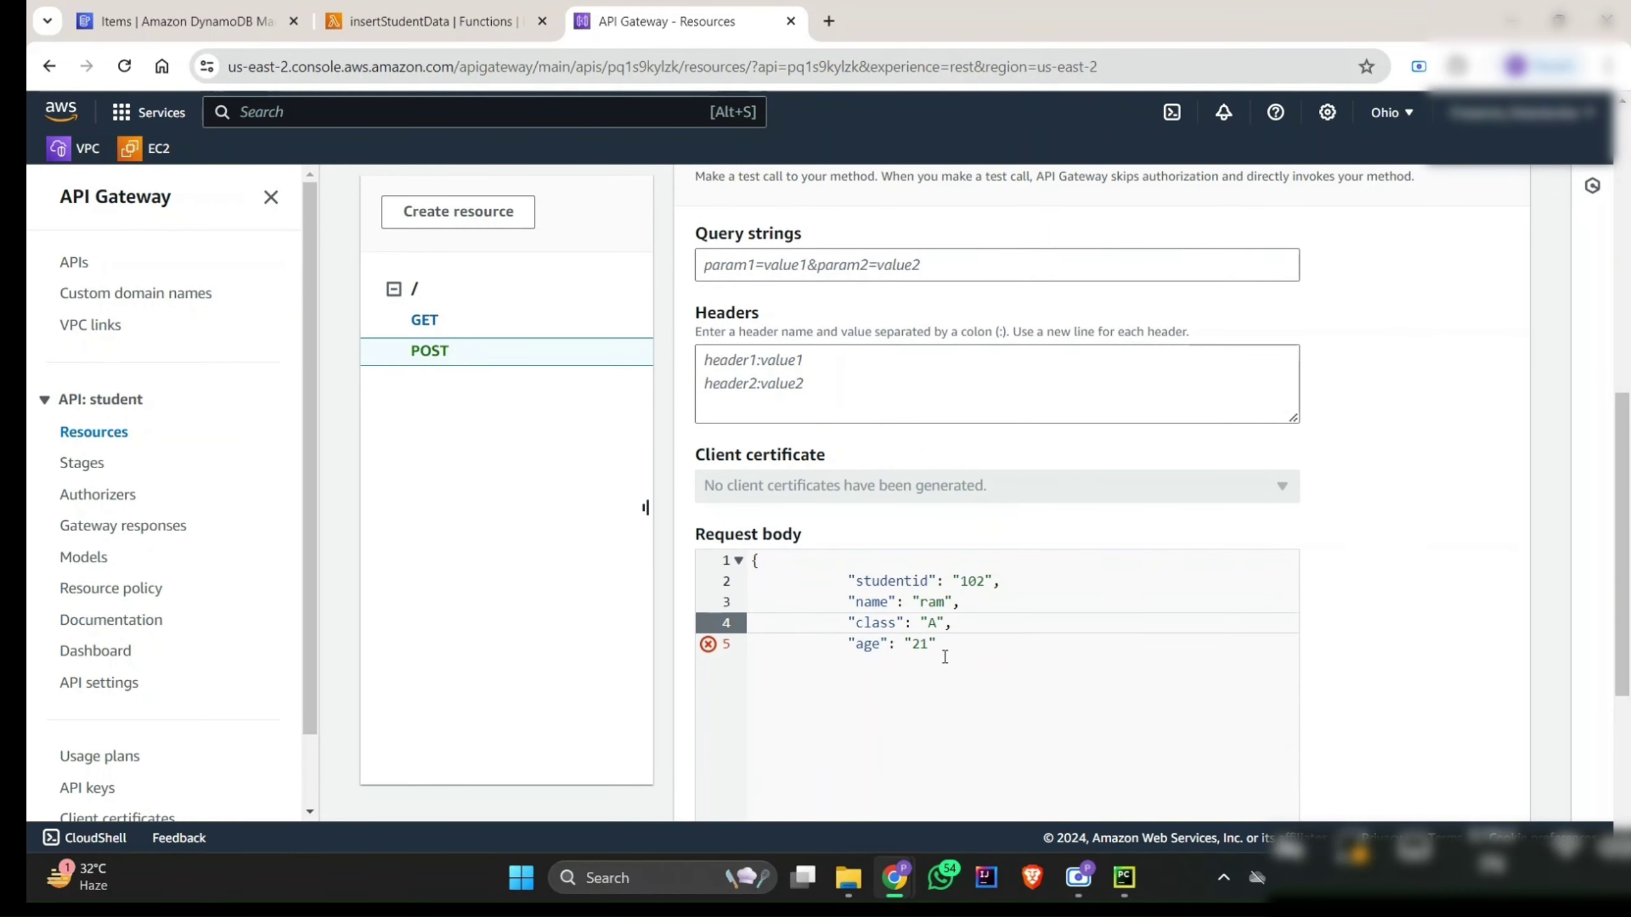
click(952, 644)
key(Return)
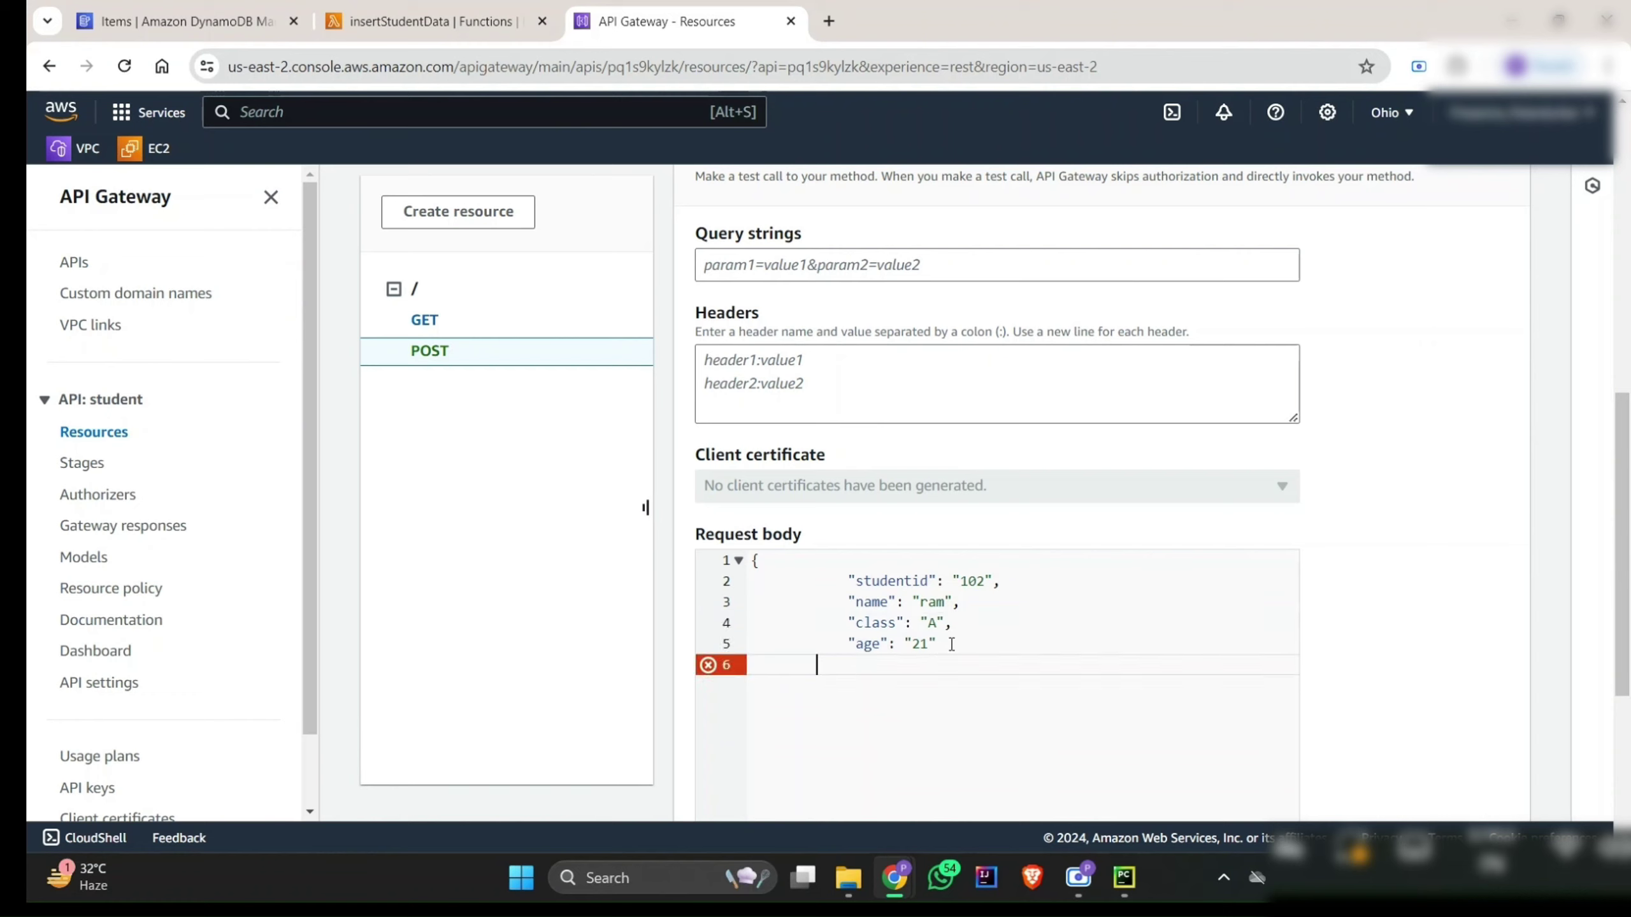
text(})
Step: Run the POST method test with the entered request body and examine the message in the response body
scroll(1025, 623, down, 5)
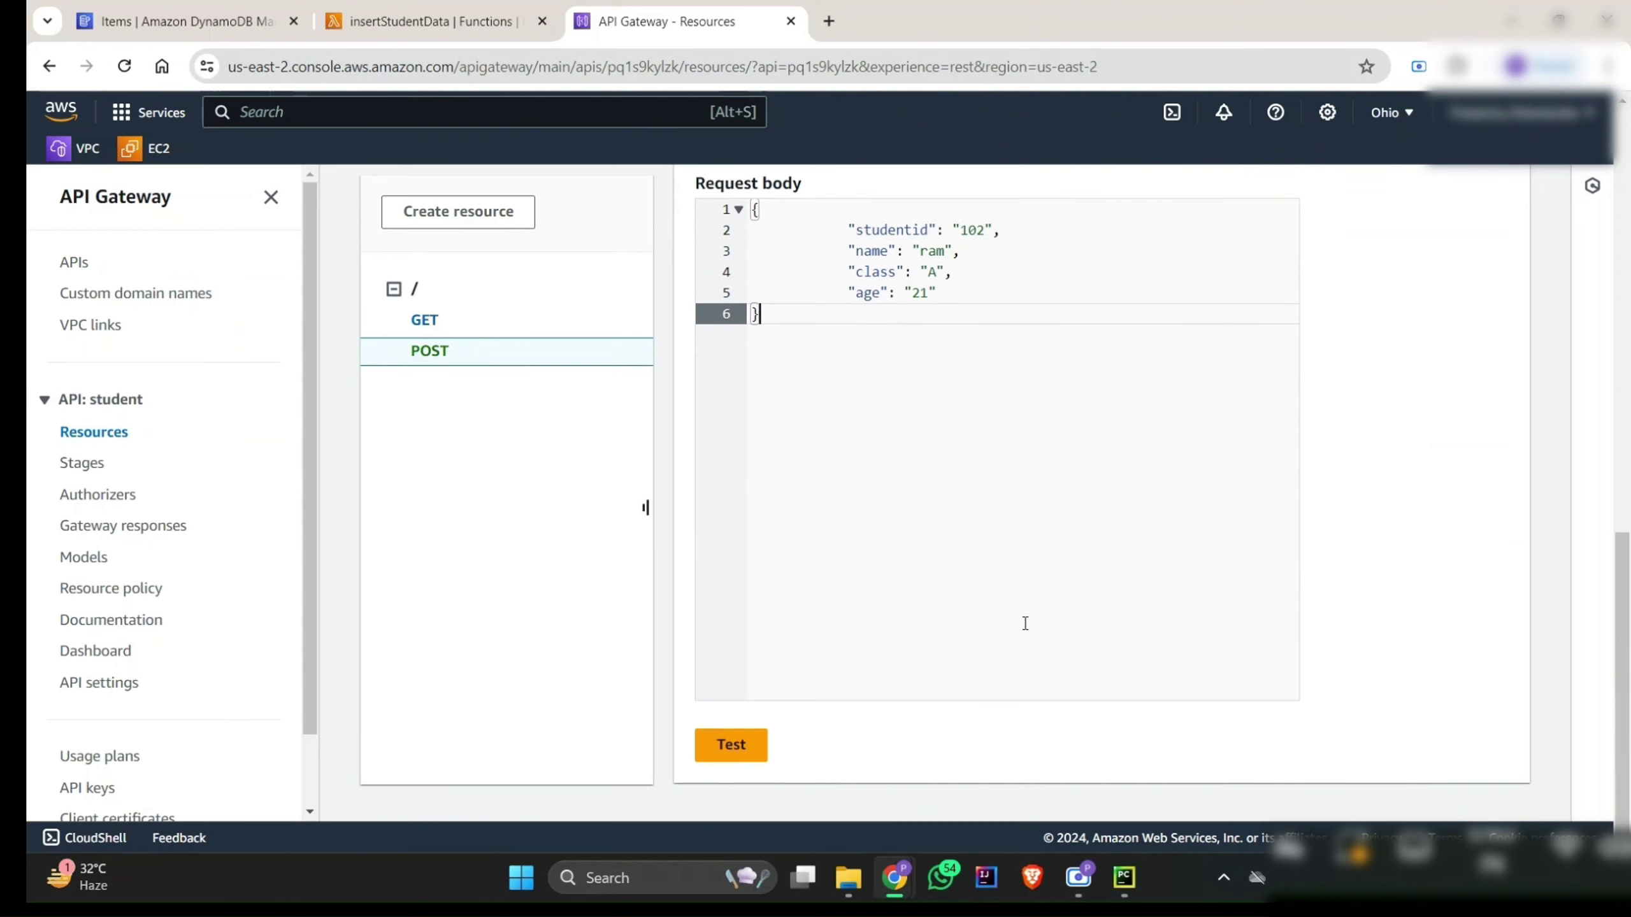
click(746, 748)
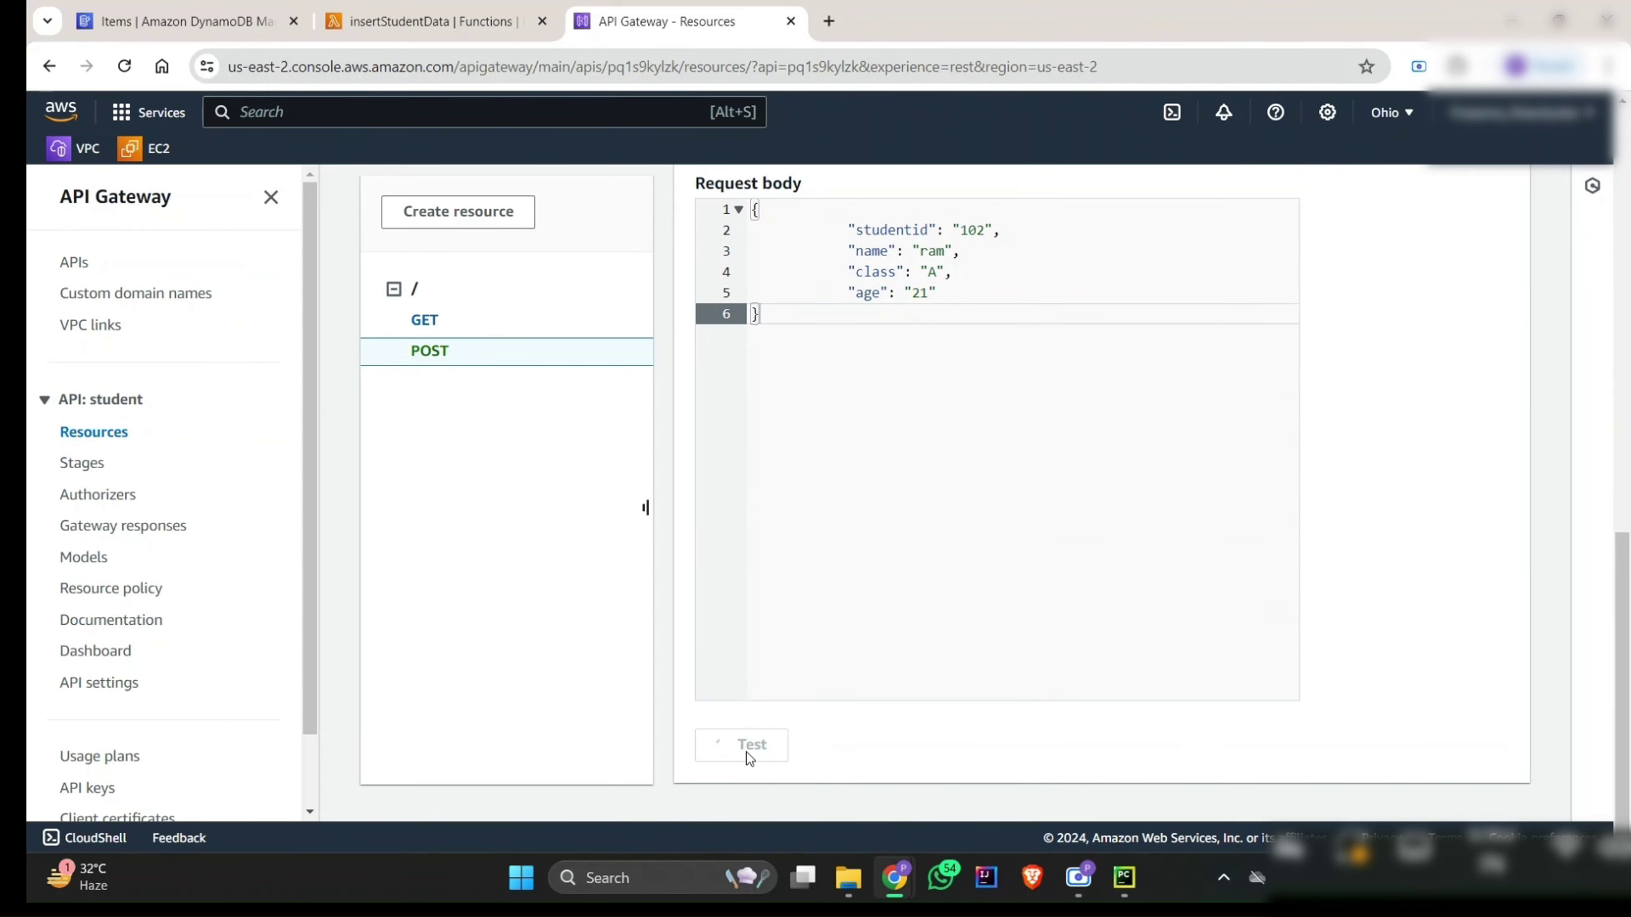
scroll(747, 753, down, 6)
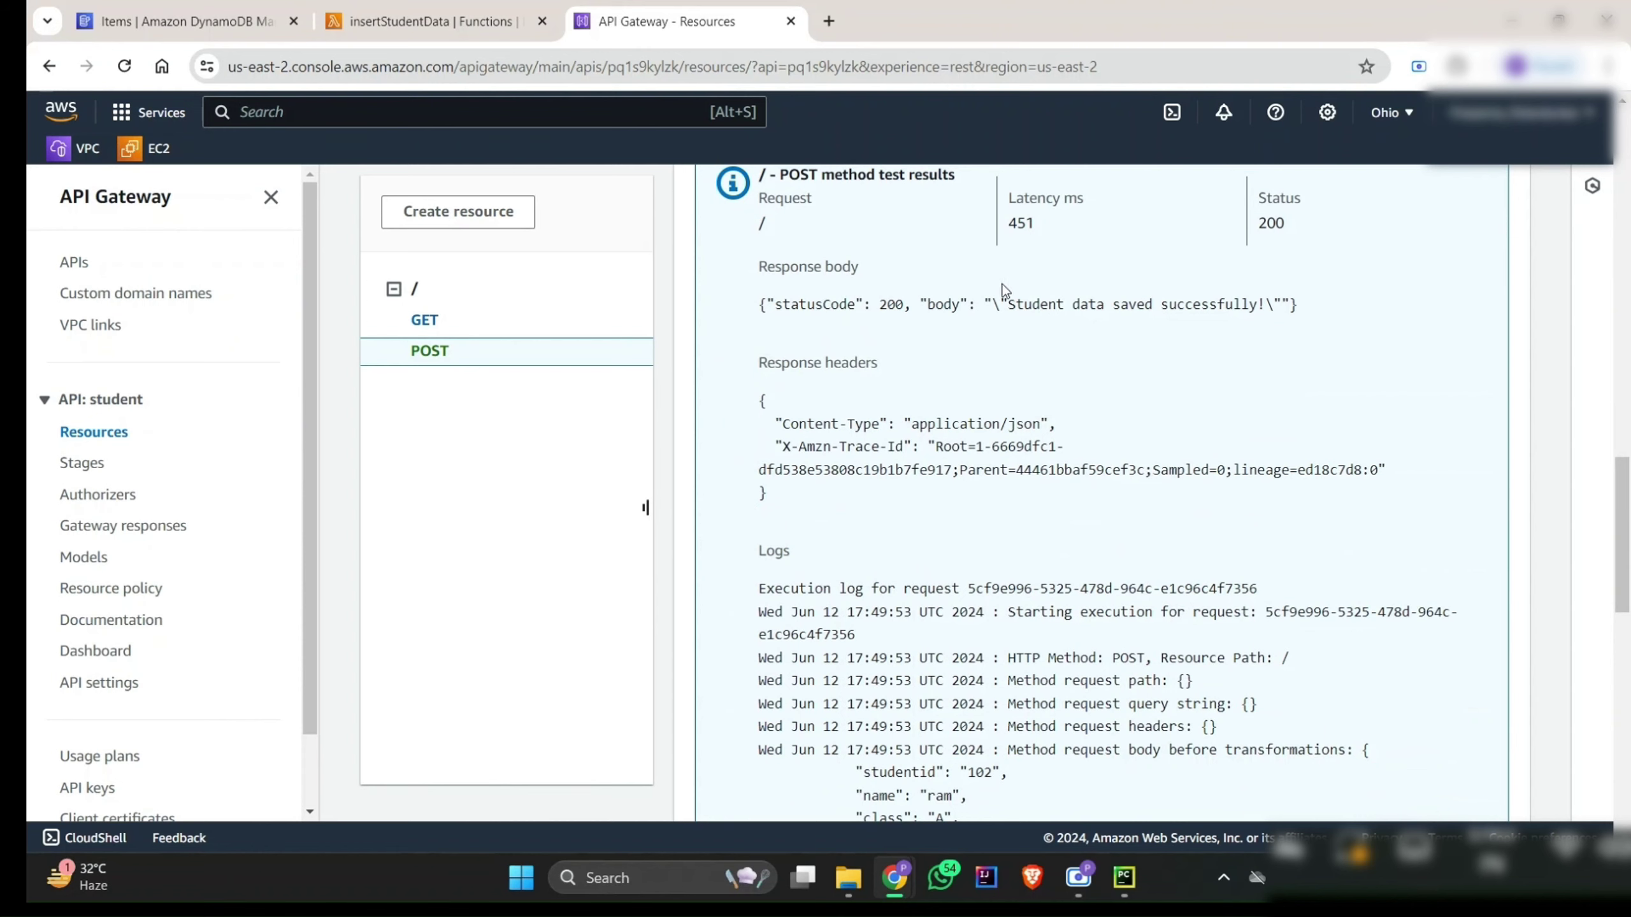
drag(1006, 305, 1256, 304)
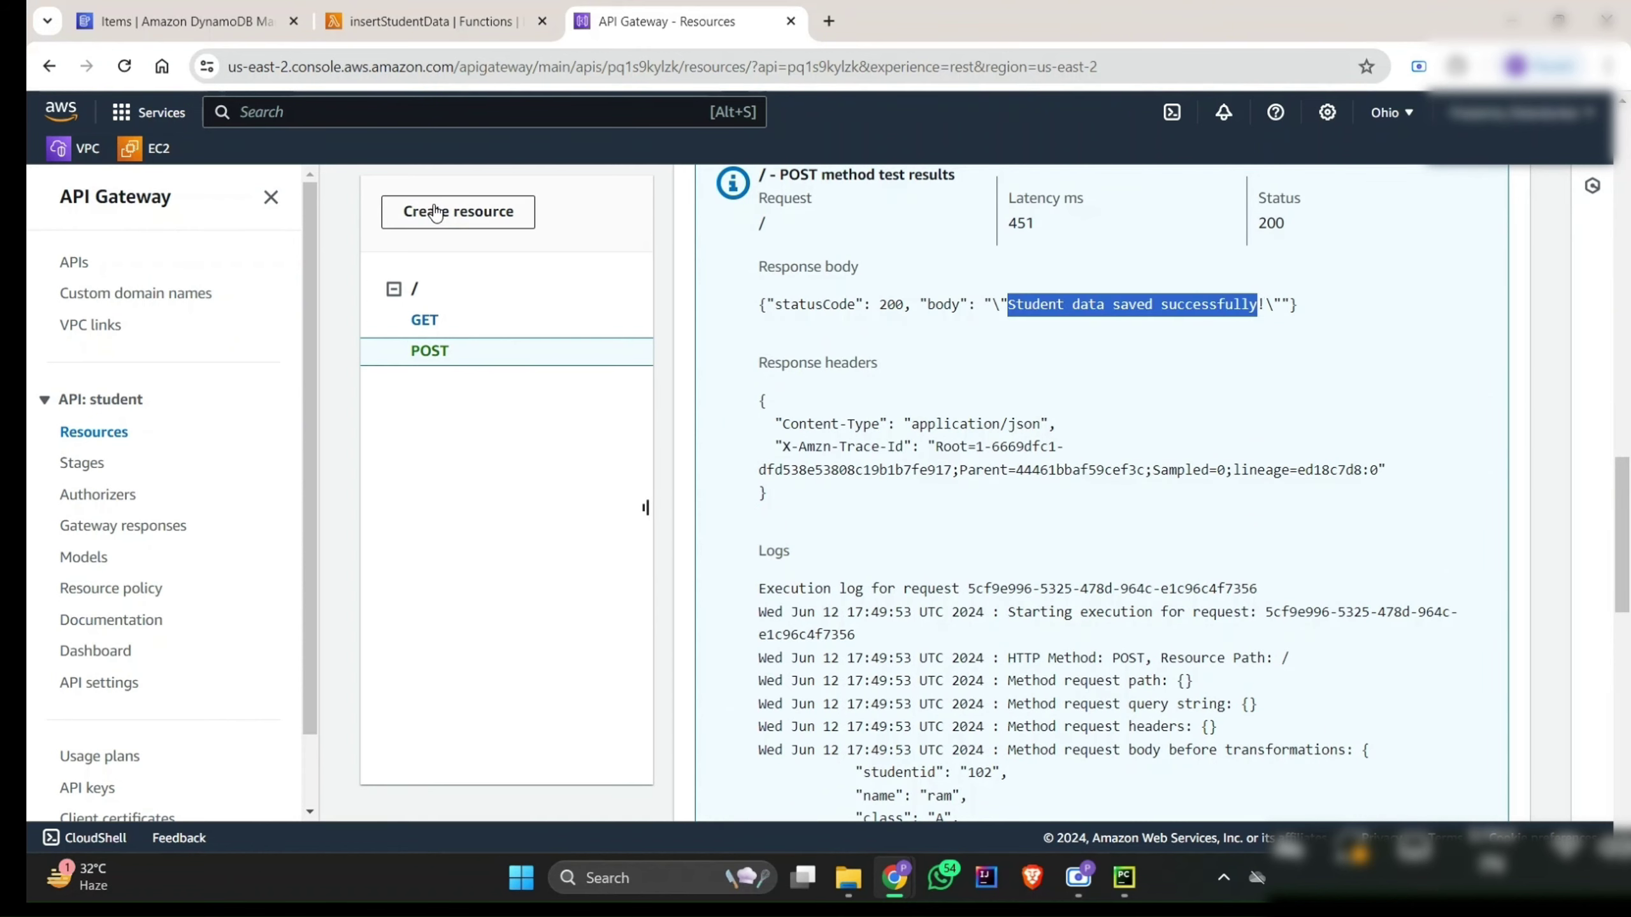
Step: Refresh the items of the studentData table in DynamoDB and sort them by studentid in ascending order to check the inserted record
click(154, 23)
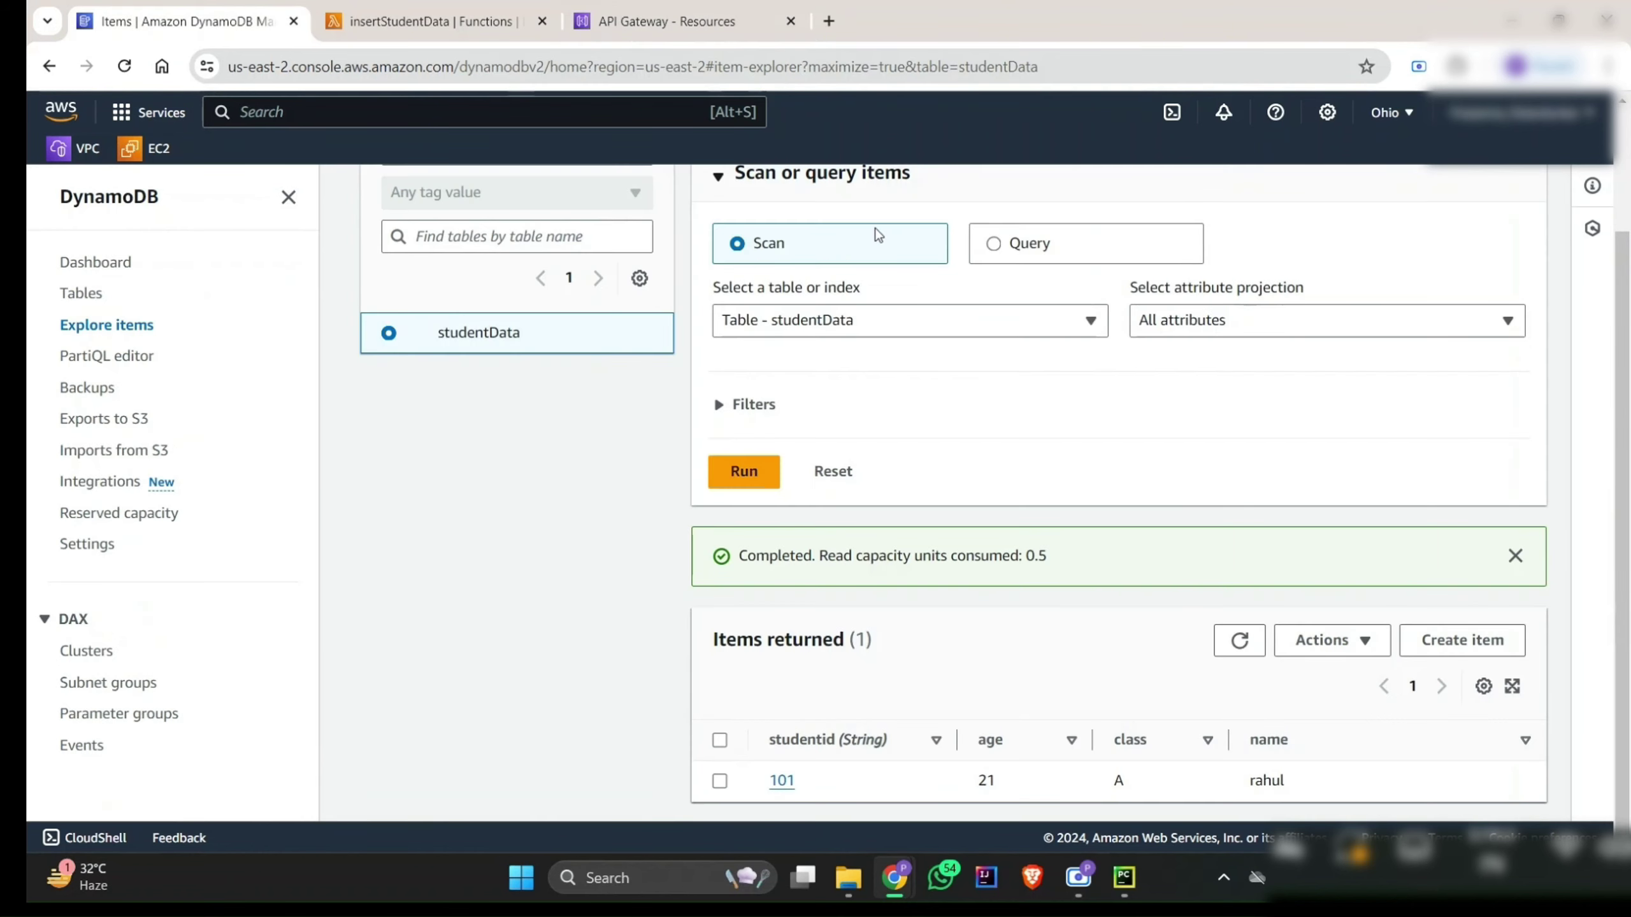
click(1223, 636)
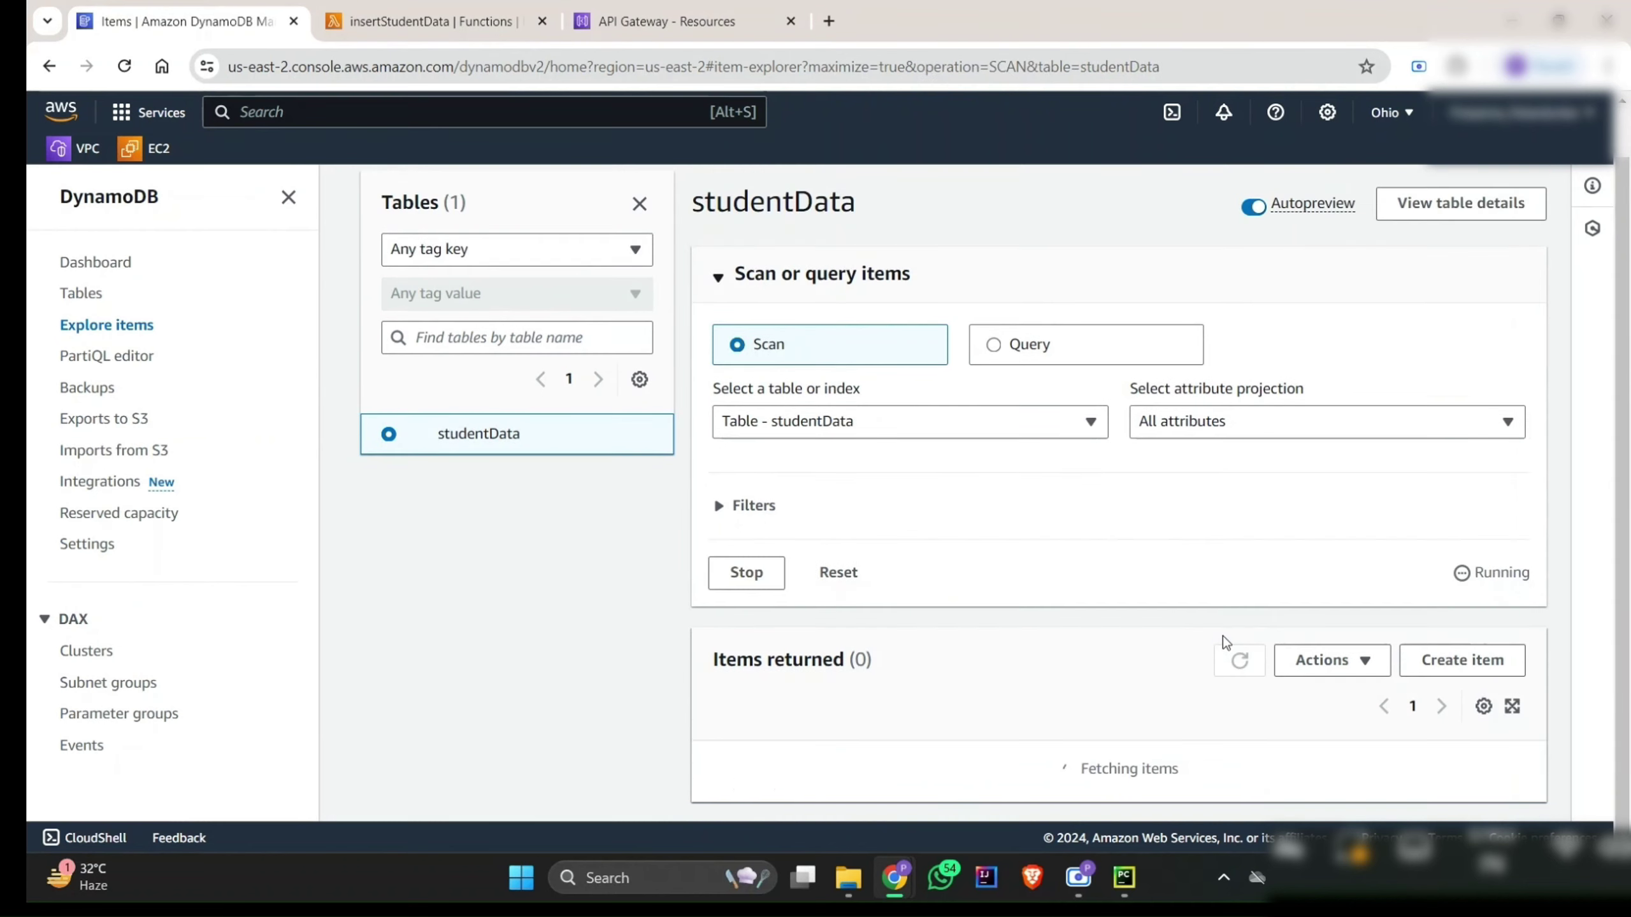
scroll(910, 757, down, 2)
scroll(914, 753, down, 1)
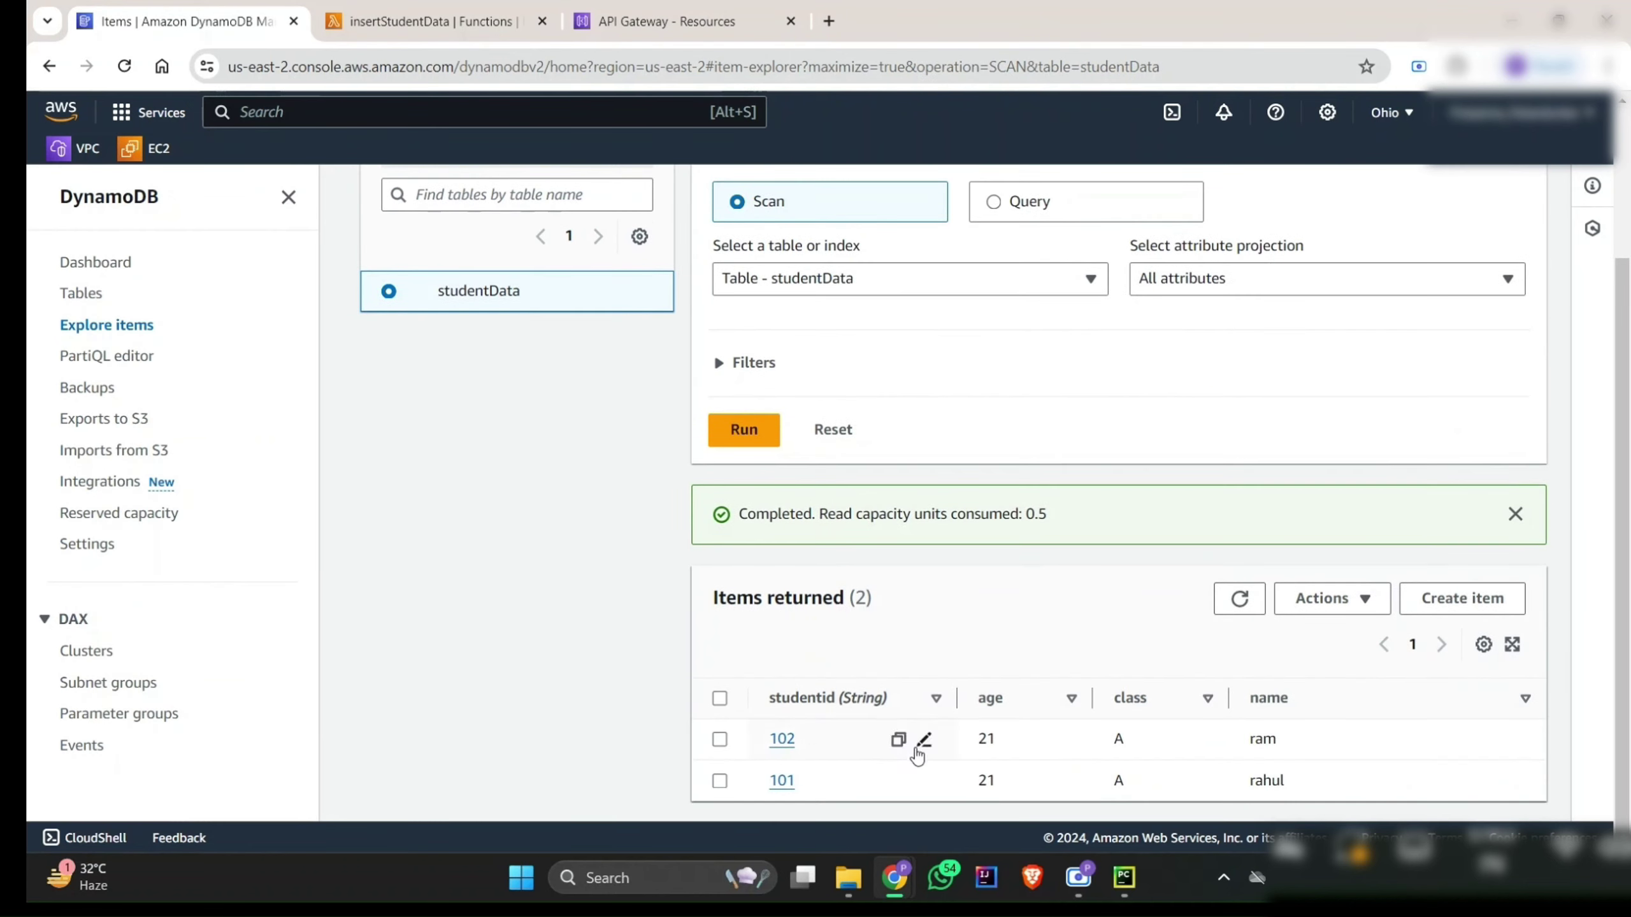
click(926, 703)
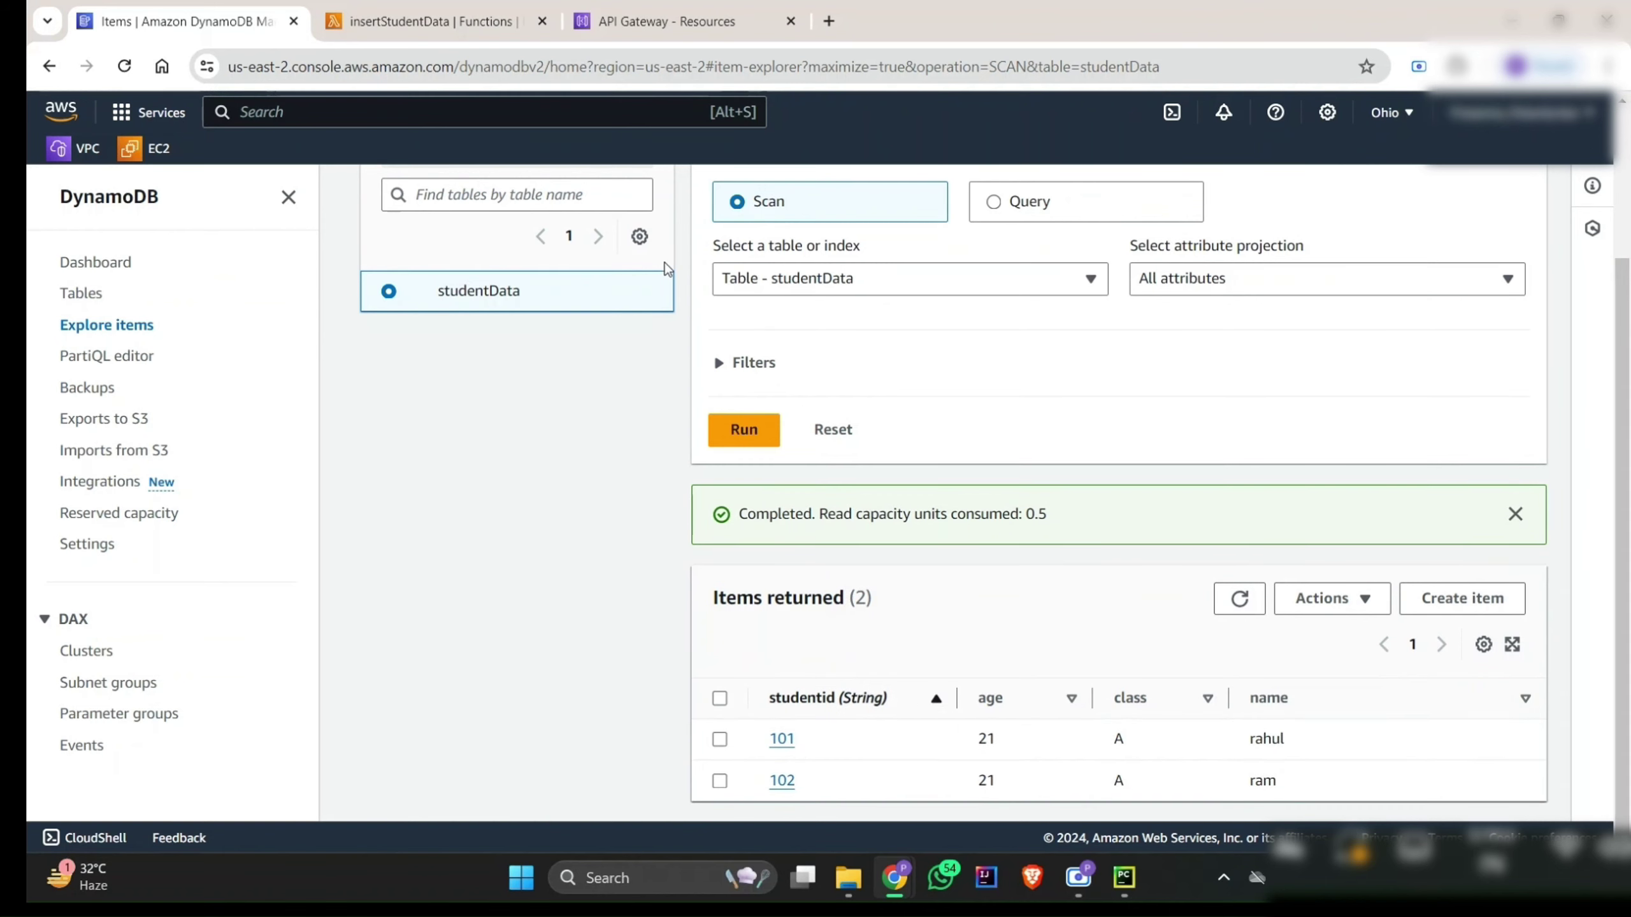
Step: Return to the student API in API Gateway and deploy it to a new stage named prod
click(644, 6)
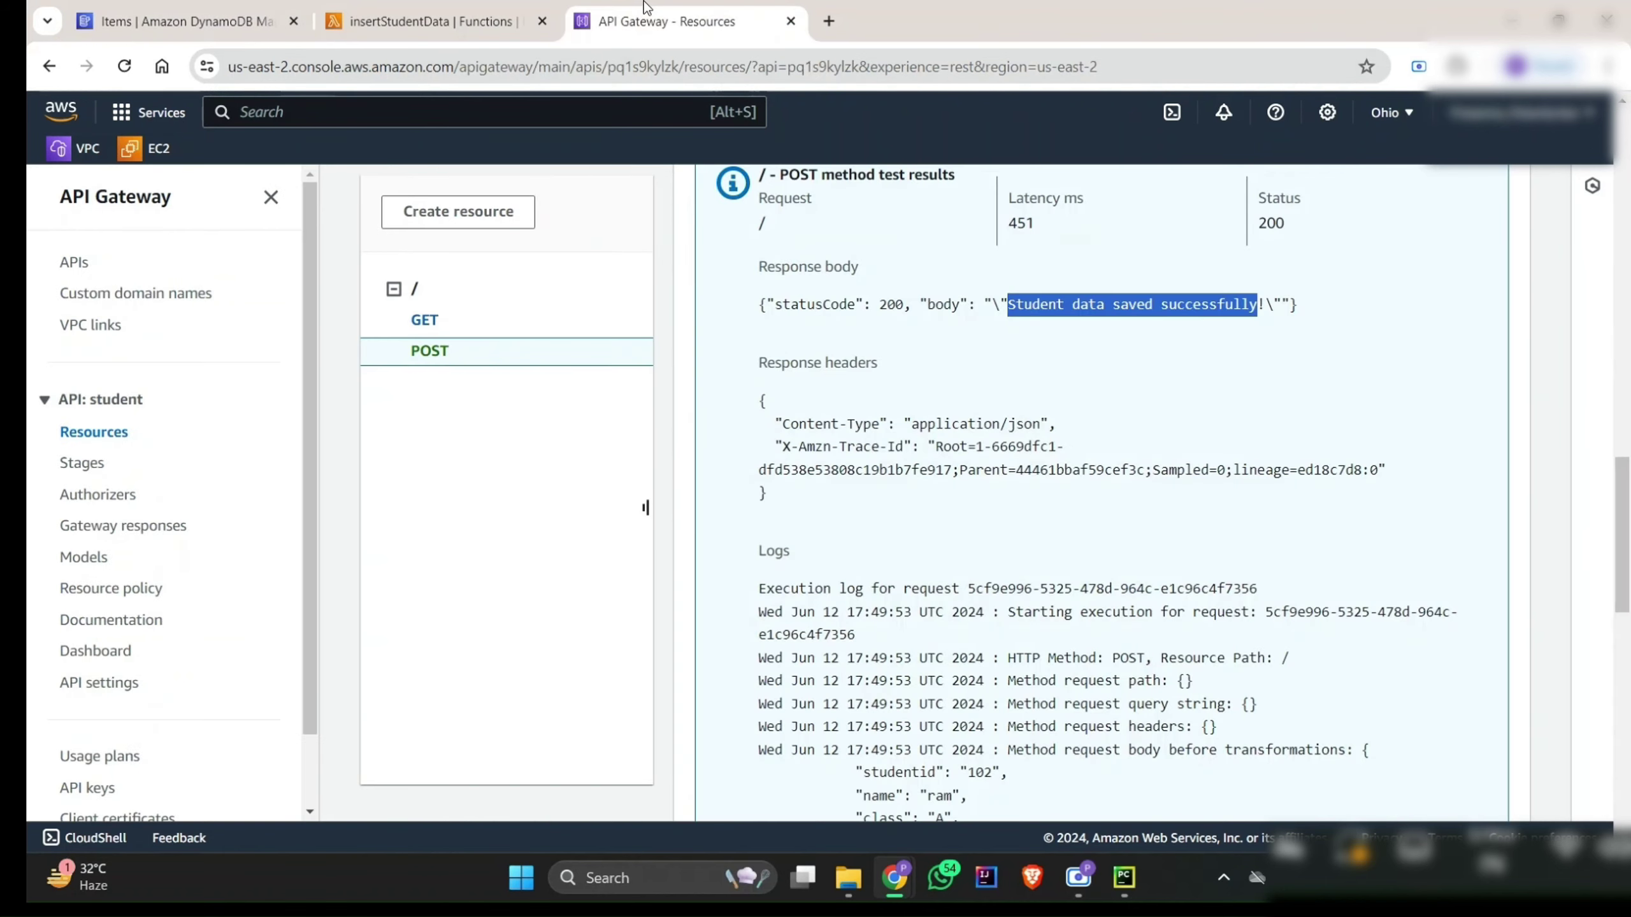
scroll(529, 310, up, 10)
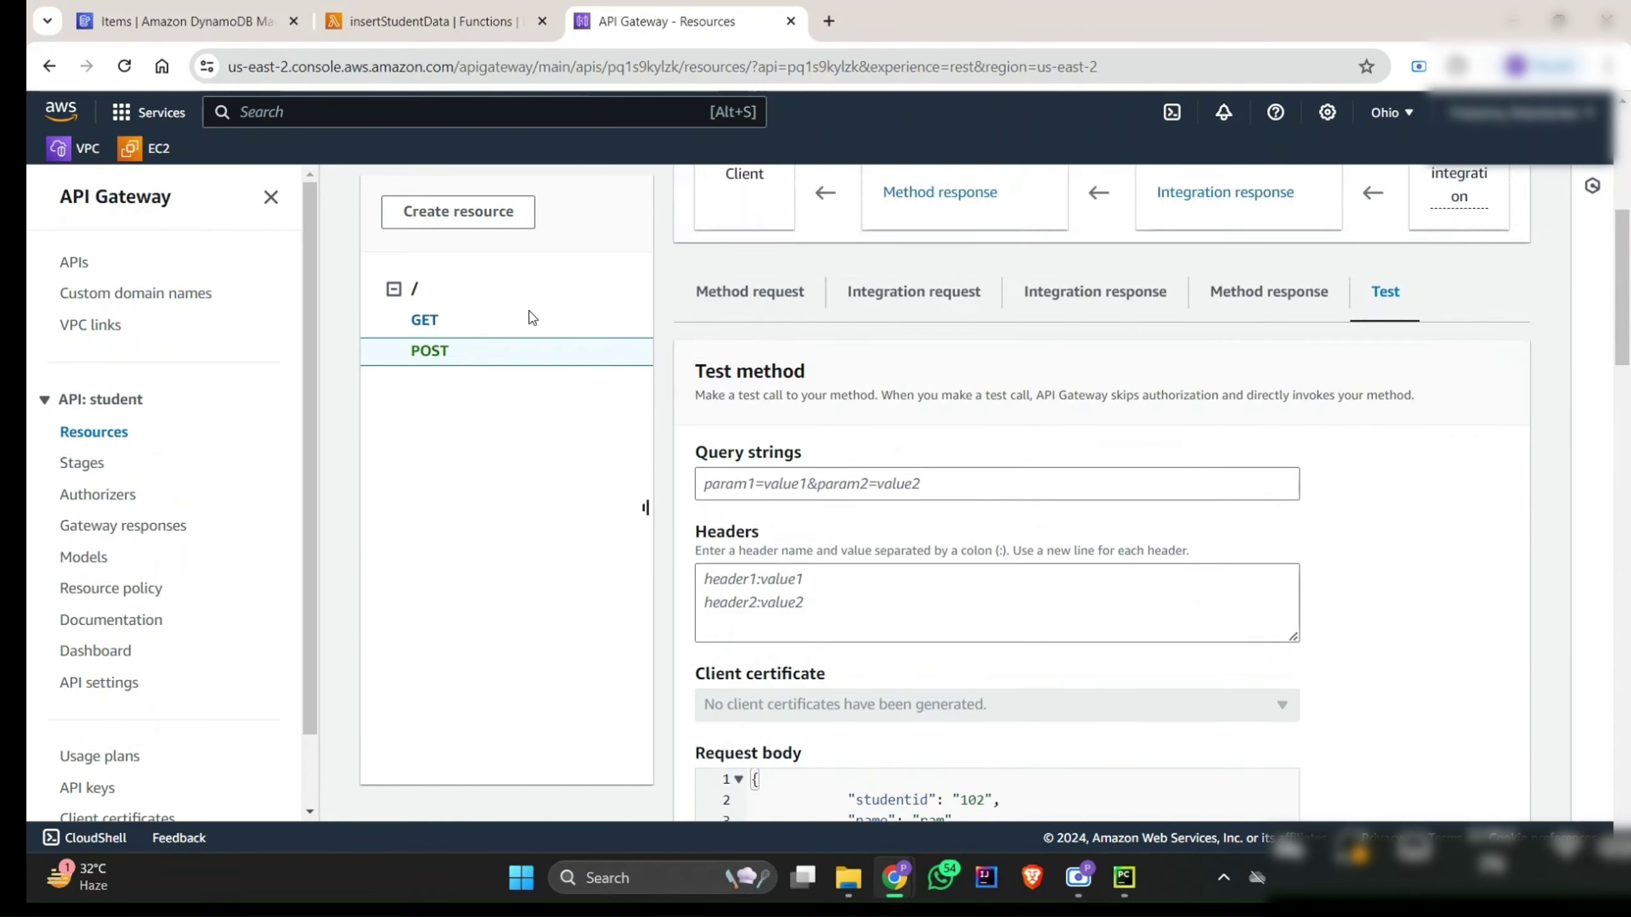
scroll(529, 311, up, 3)
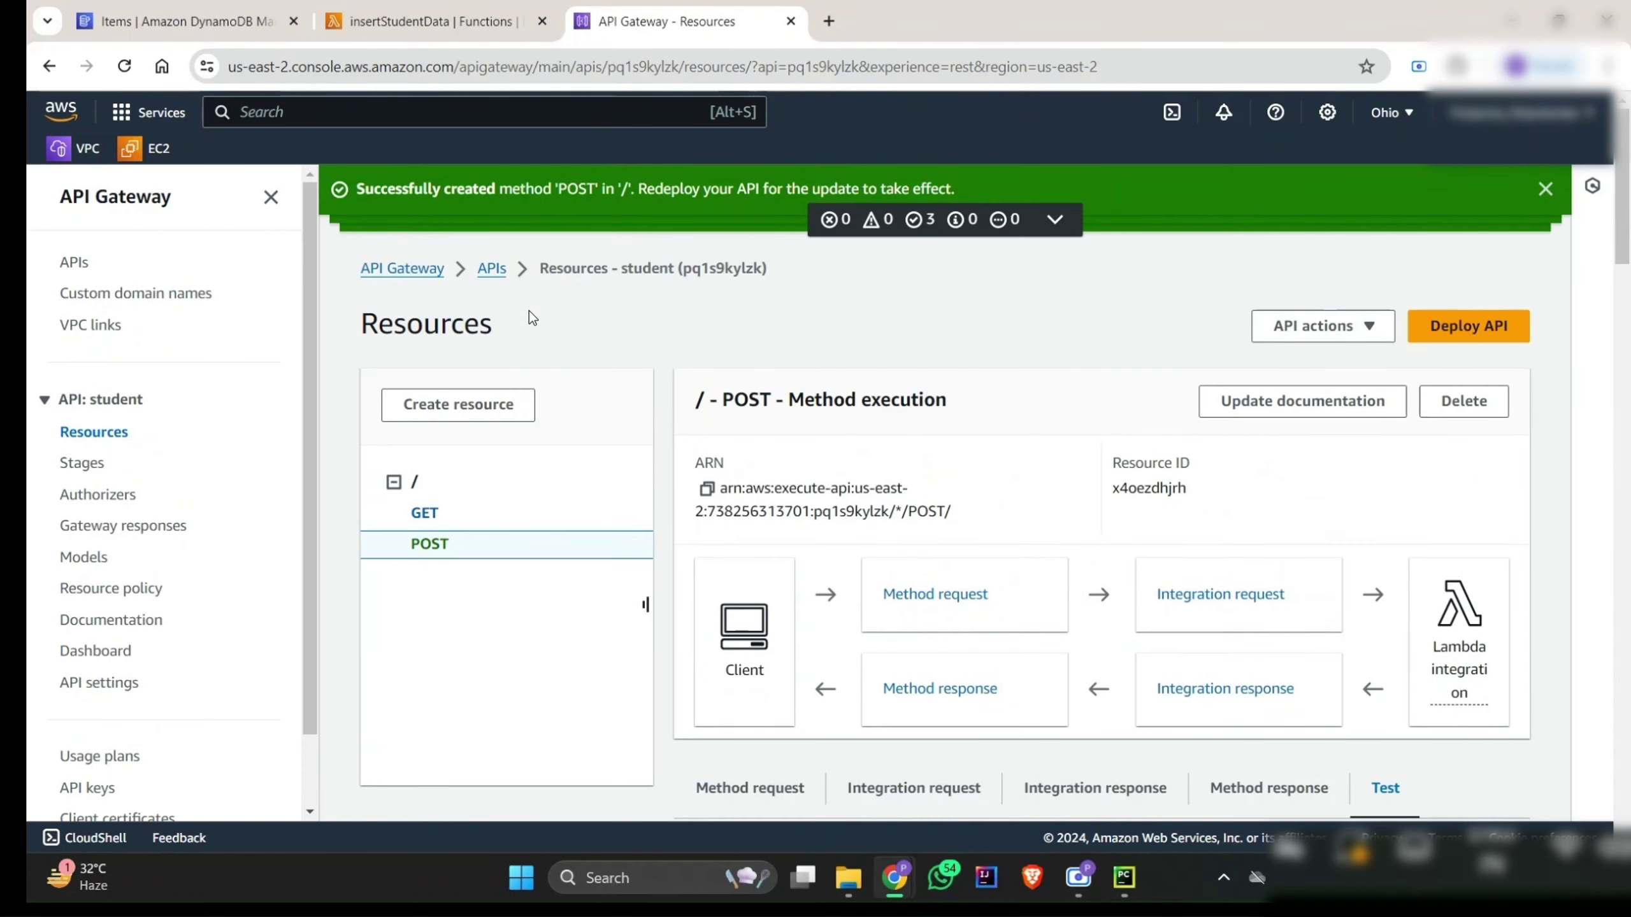
click(1439, 327)
click(986, 475)
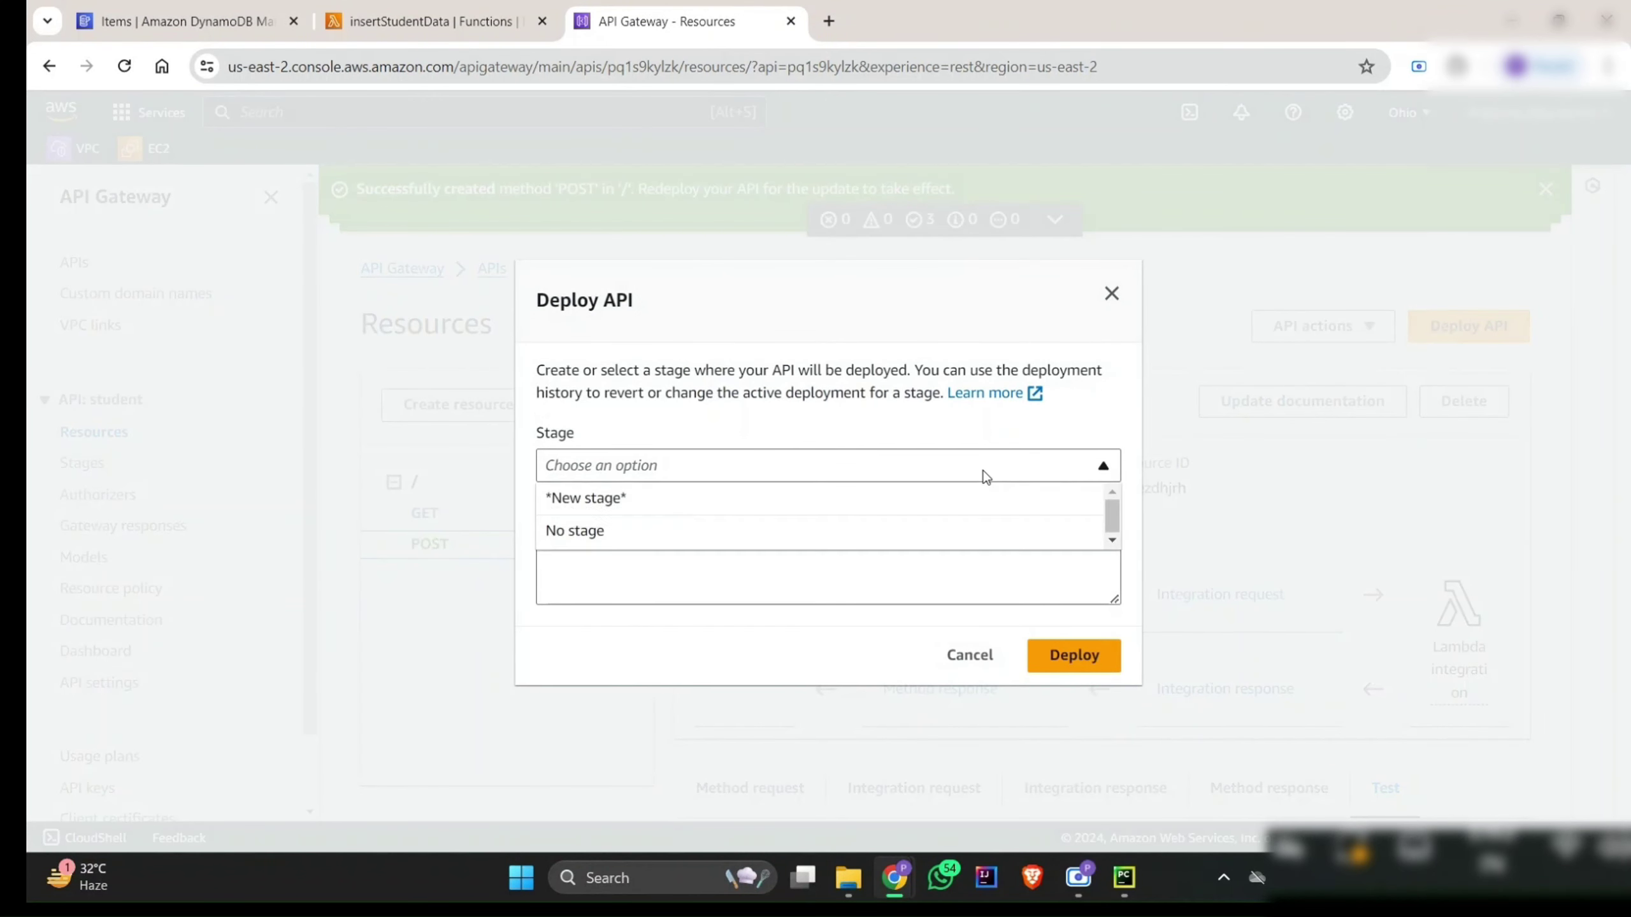
click(906, 509)
click(776, 451)
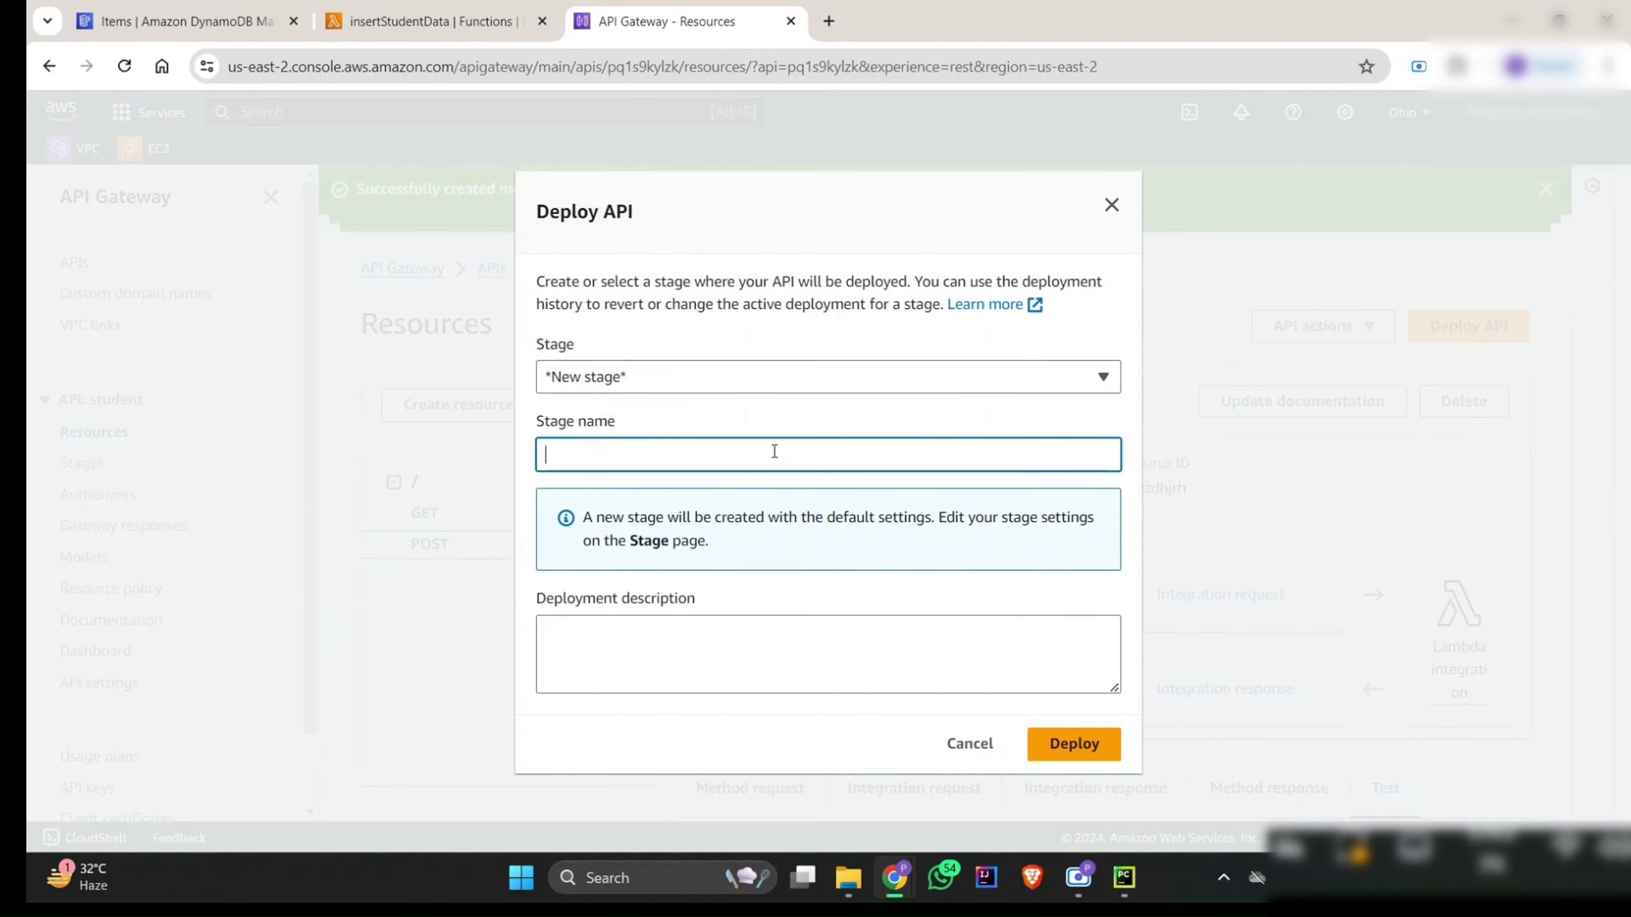
text(prod)
click(1055, 742)
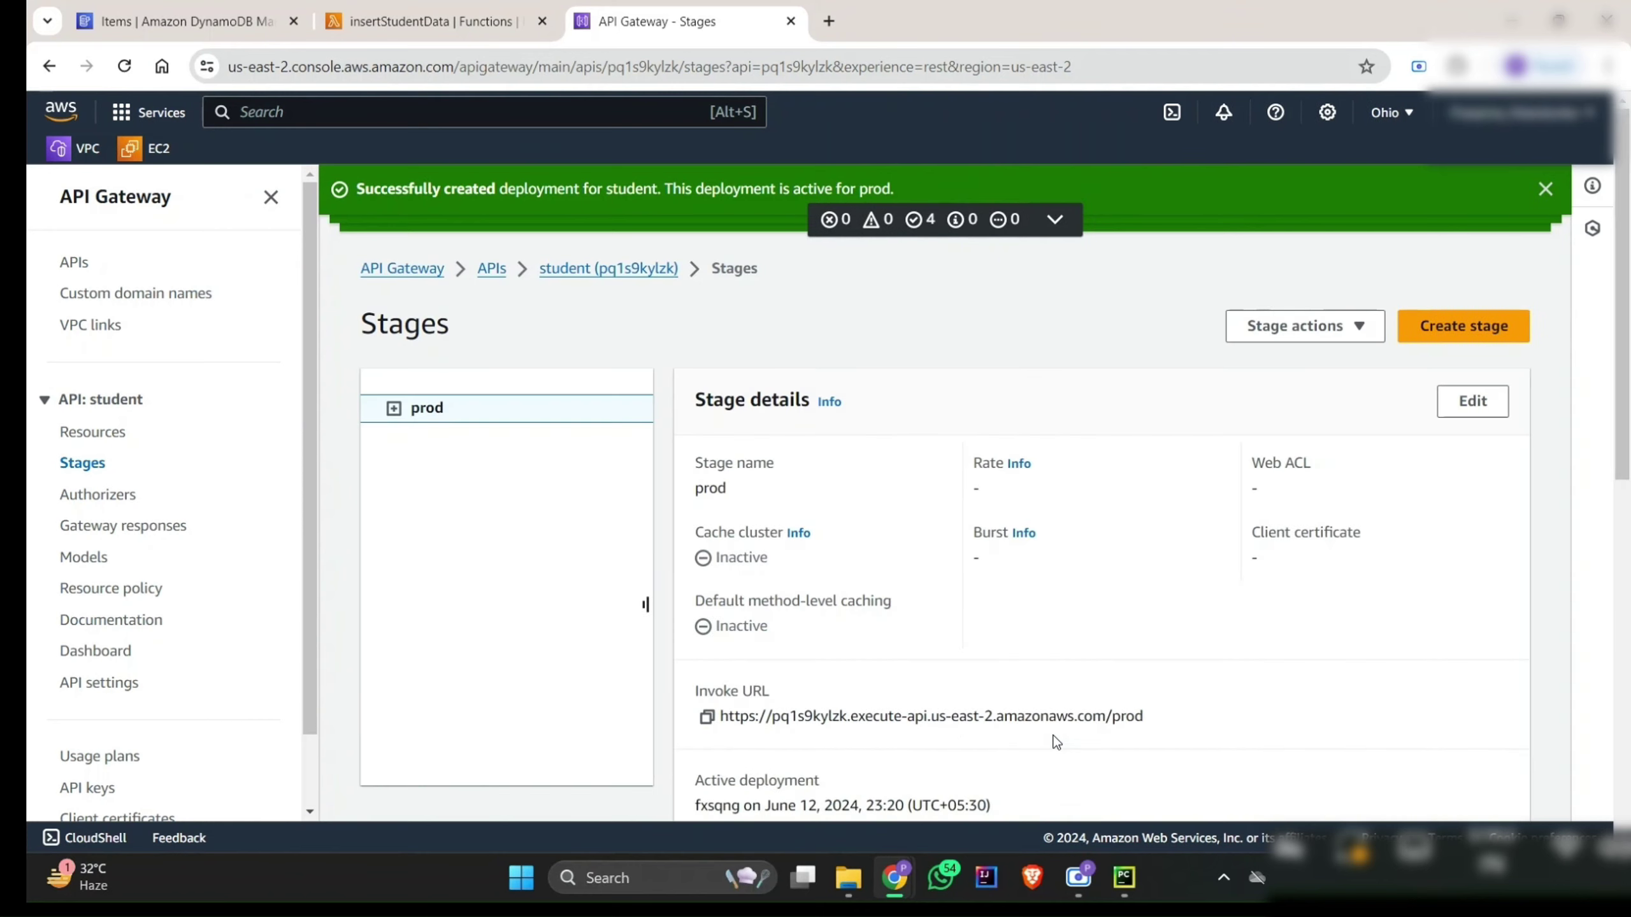
Step: Copy the prod stage's invoke URL and open scripts.js from the serverless folder in File Explorer, accepting the security warning
scroll(1056, 742, down, 2)
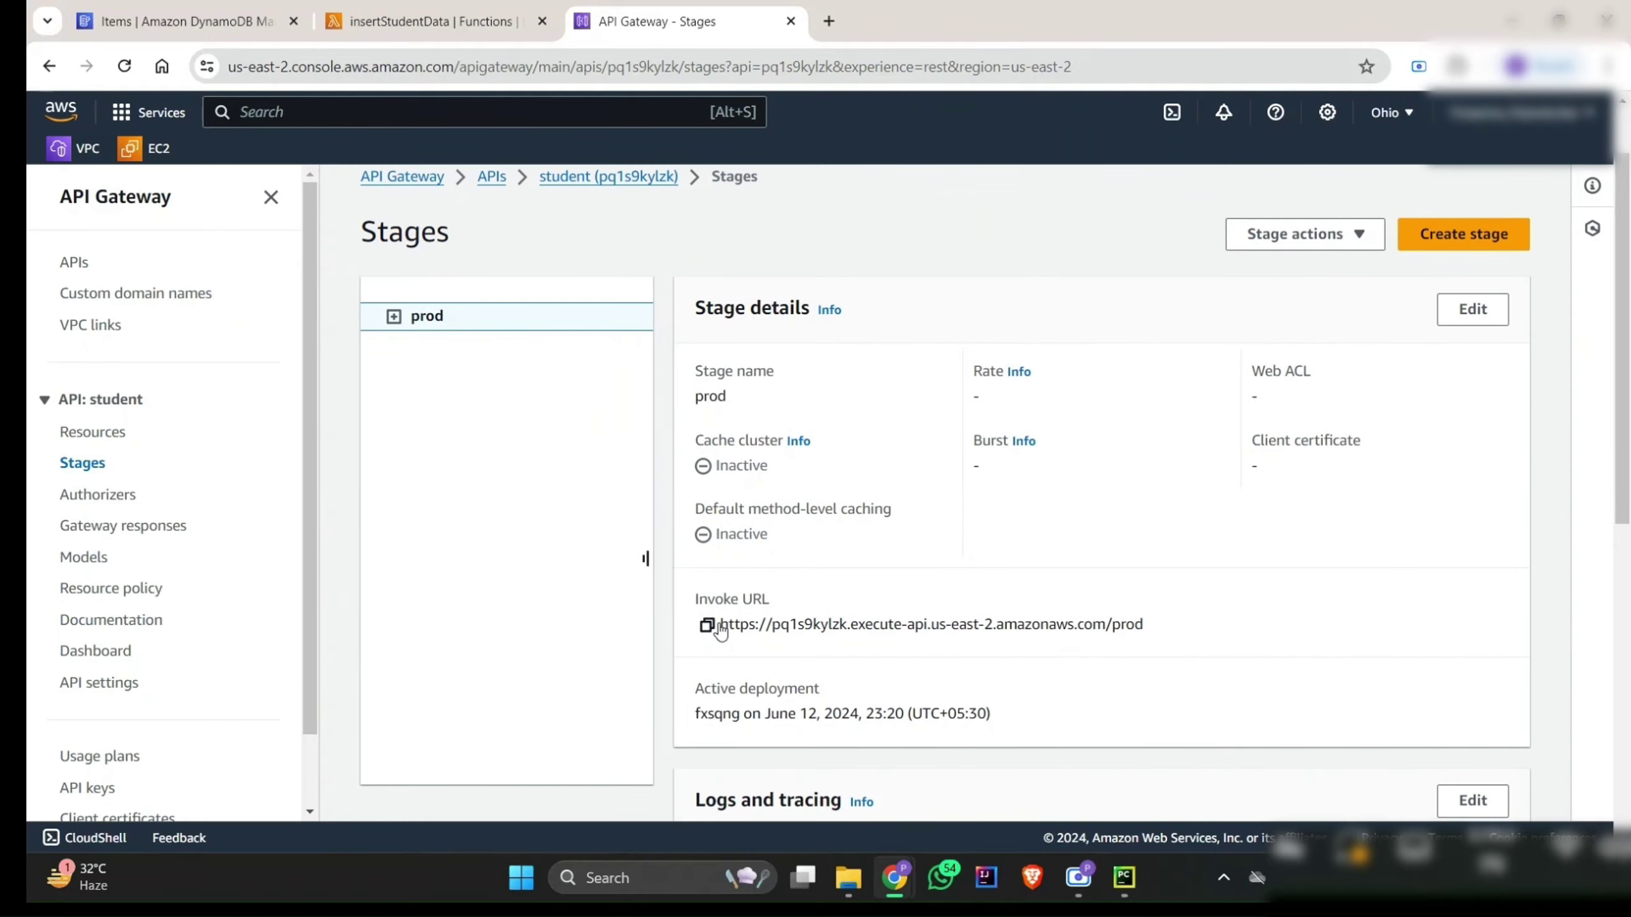
click(706, 624)
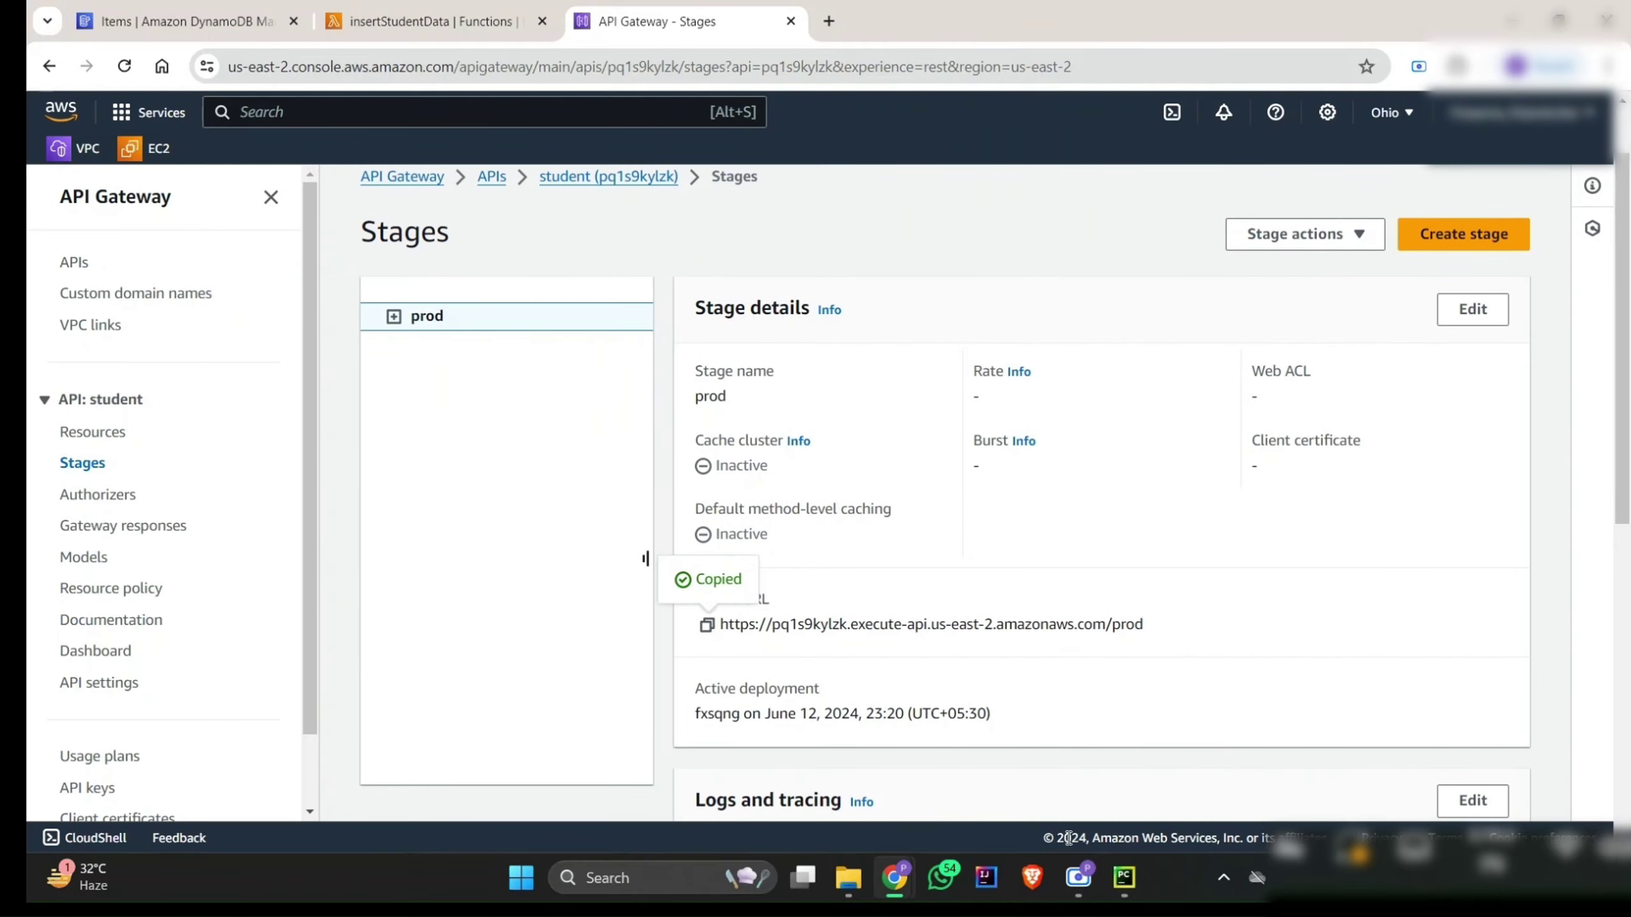
click(848, 877)
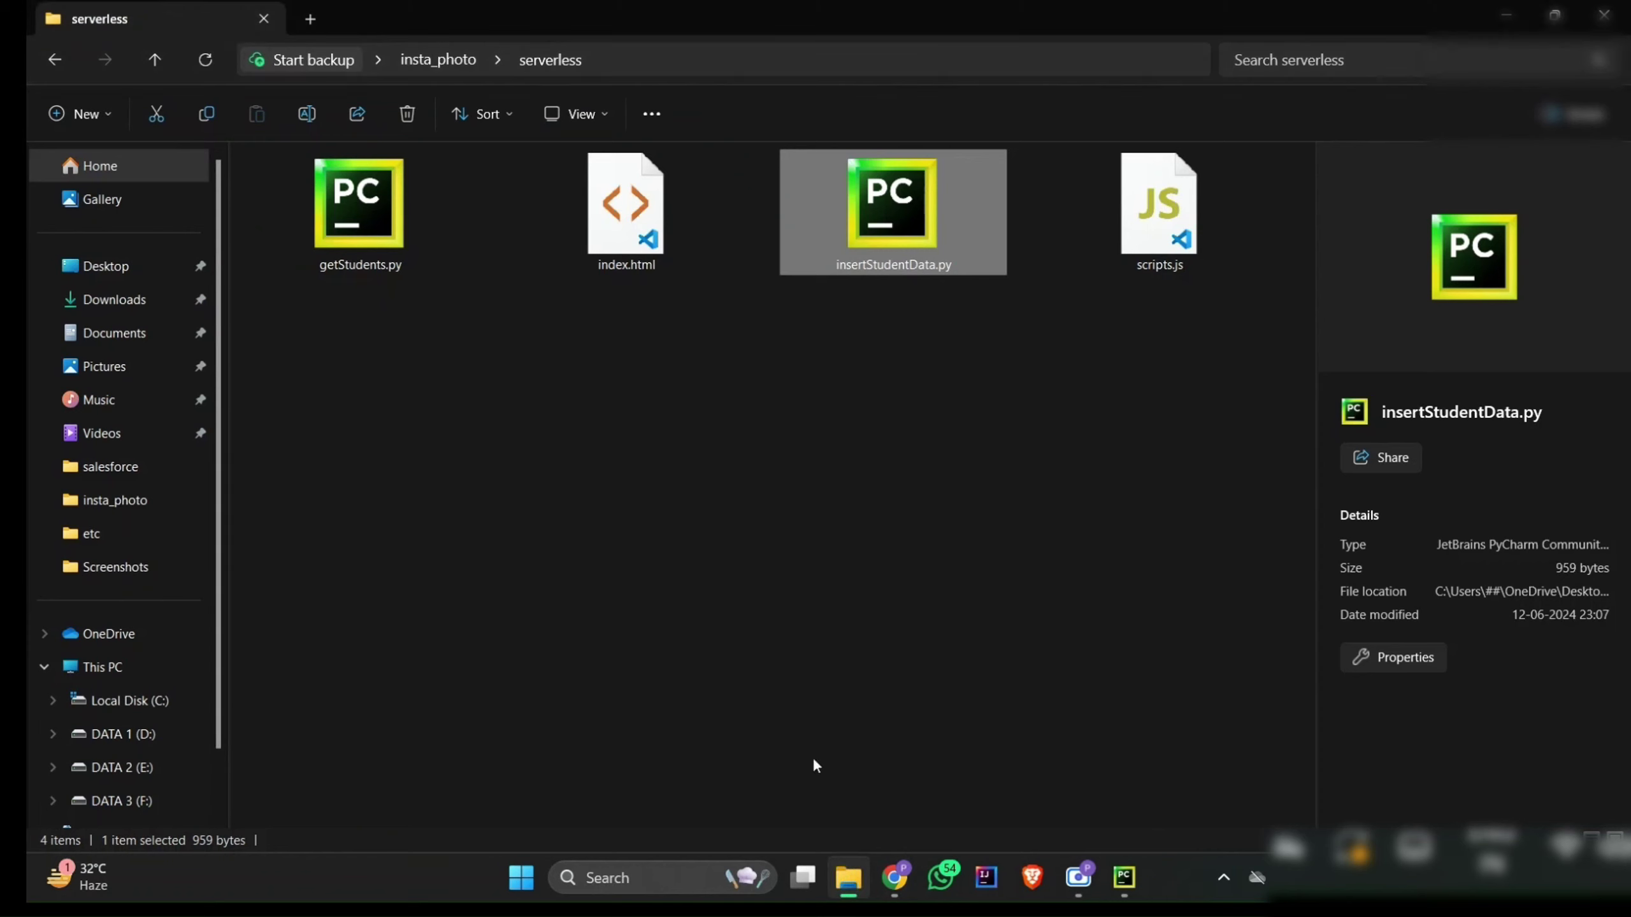
double_click(1126, 238)
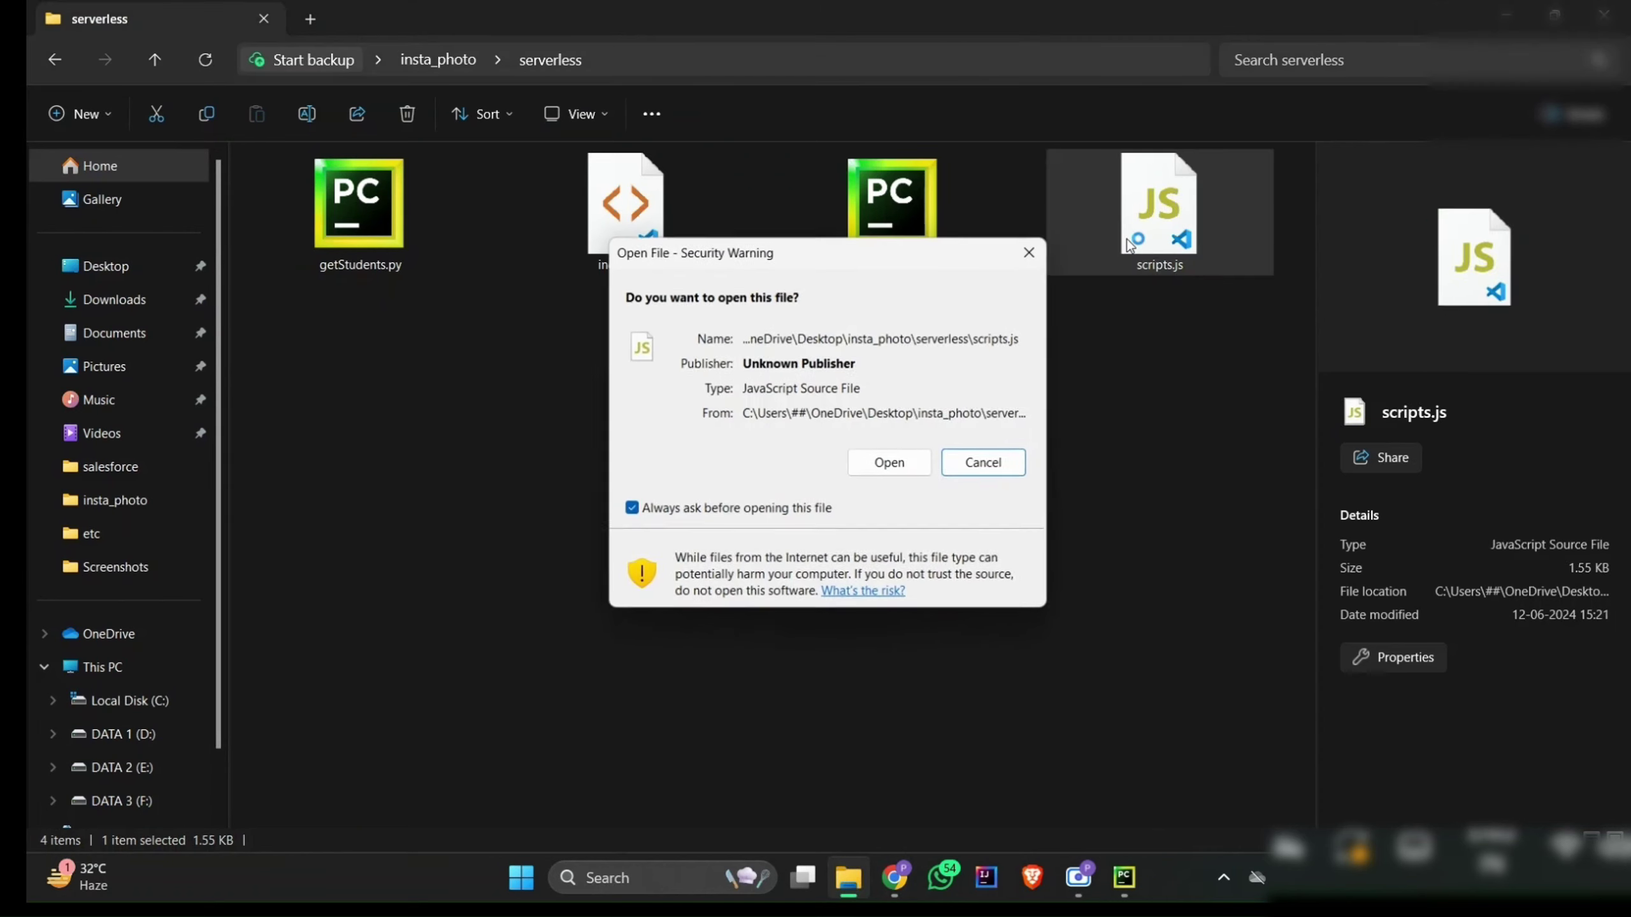
click(879, 464)
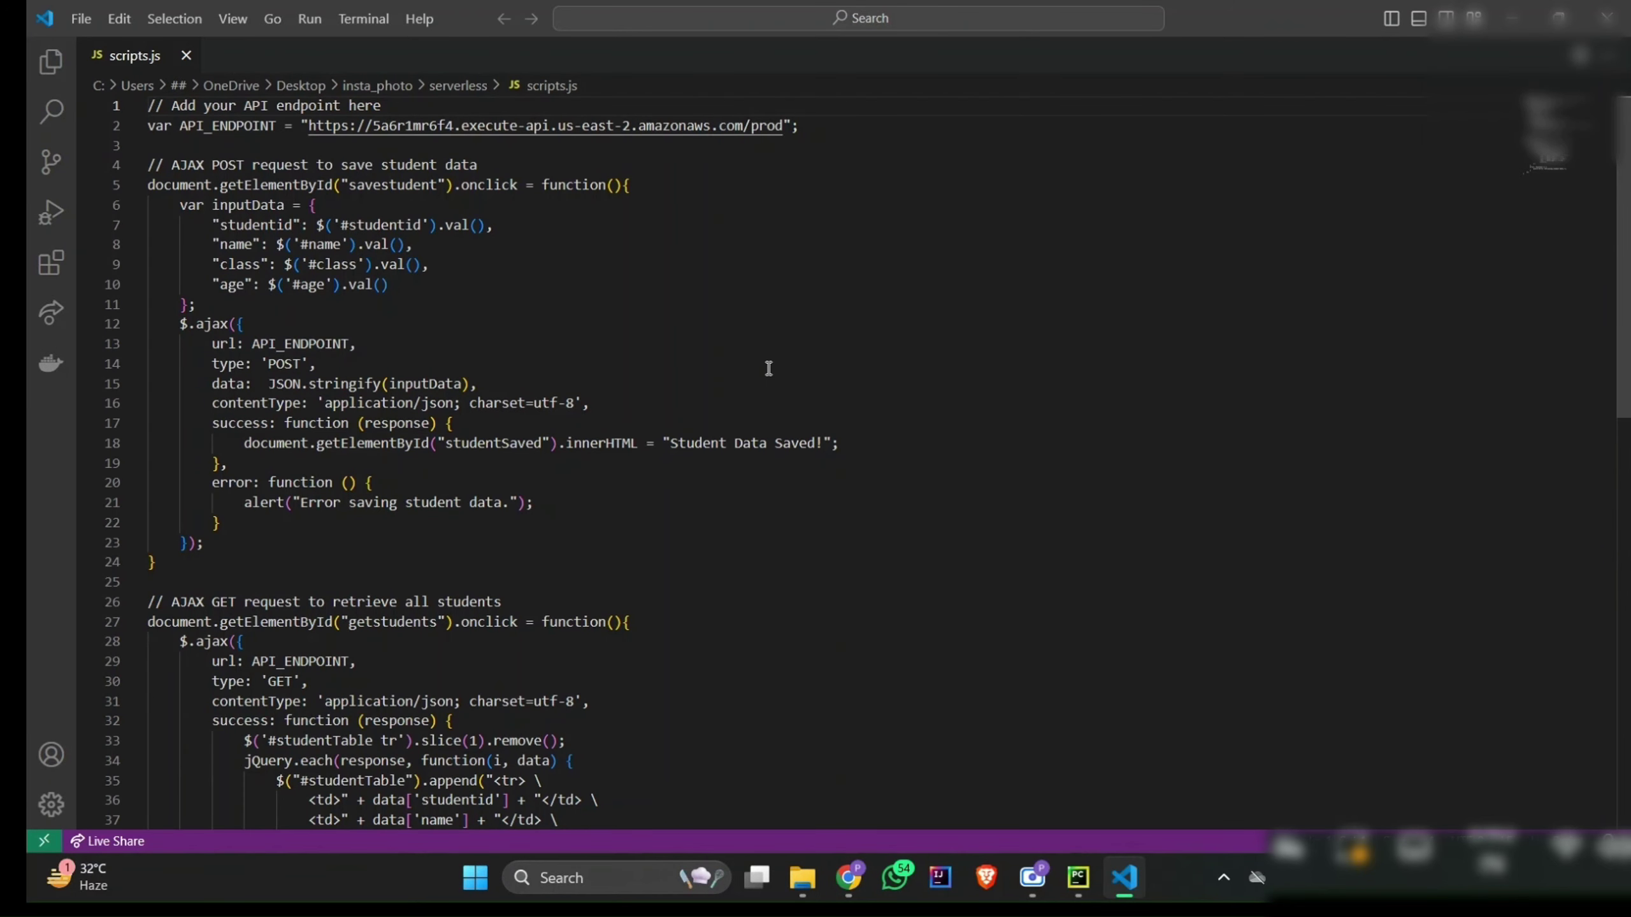
click(784, 127)
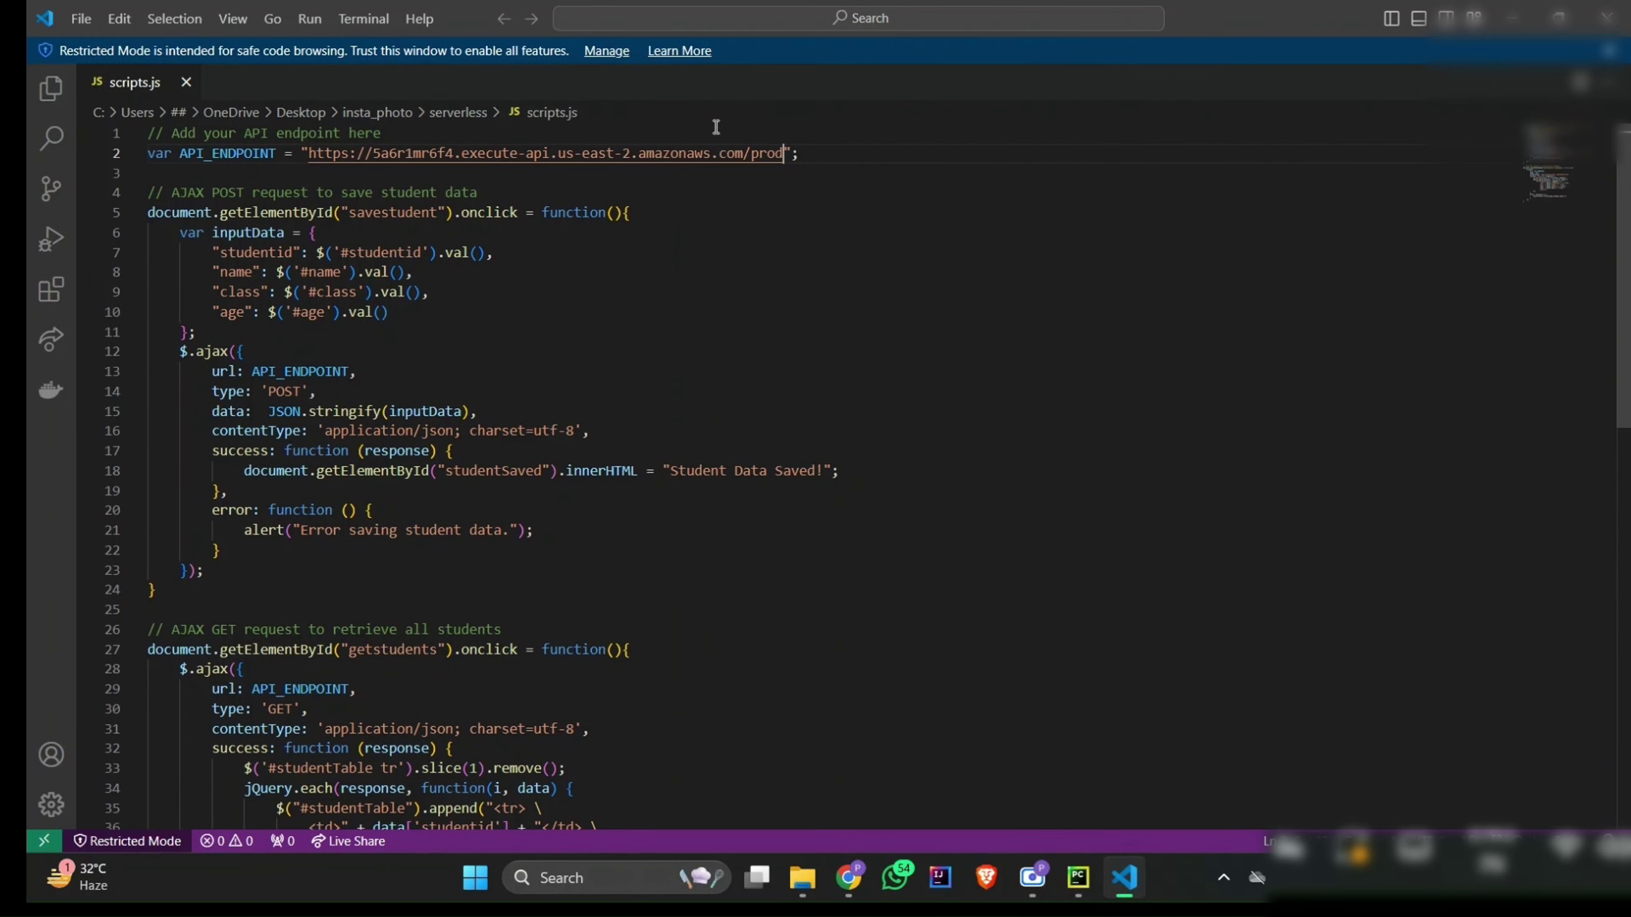
shift+click(309, 153)
key(BackSpace)
key(ctrl+v)
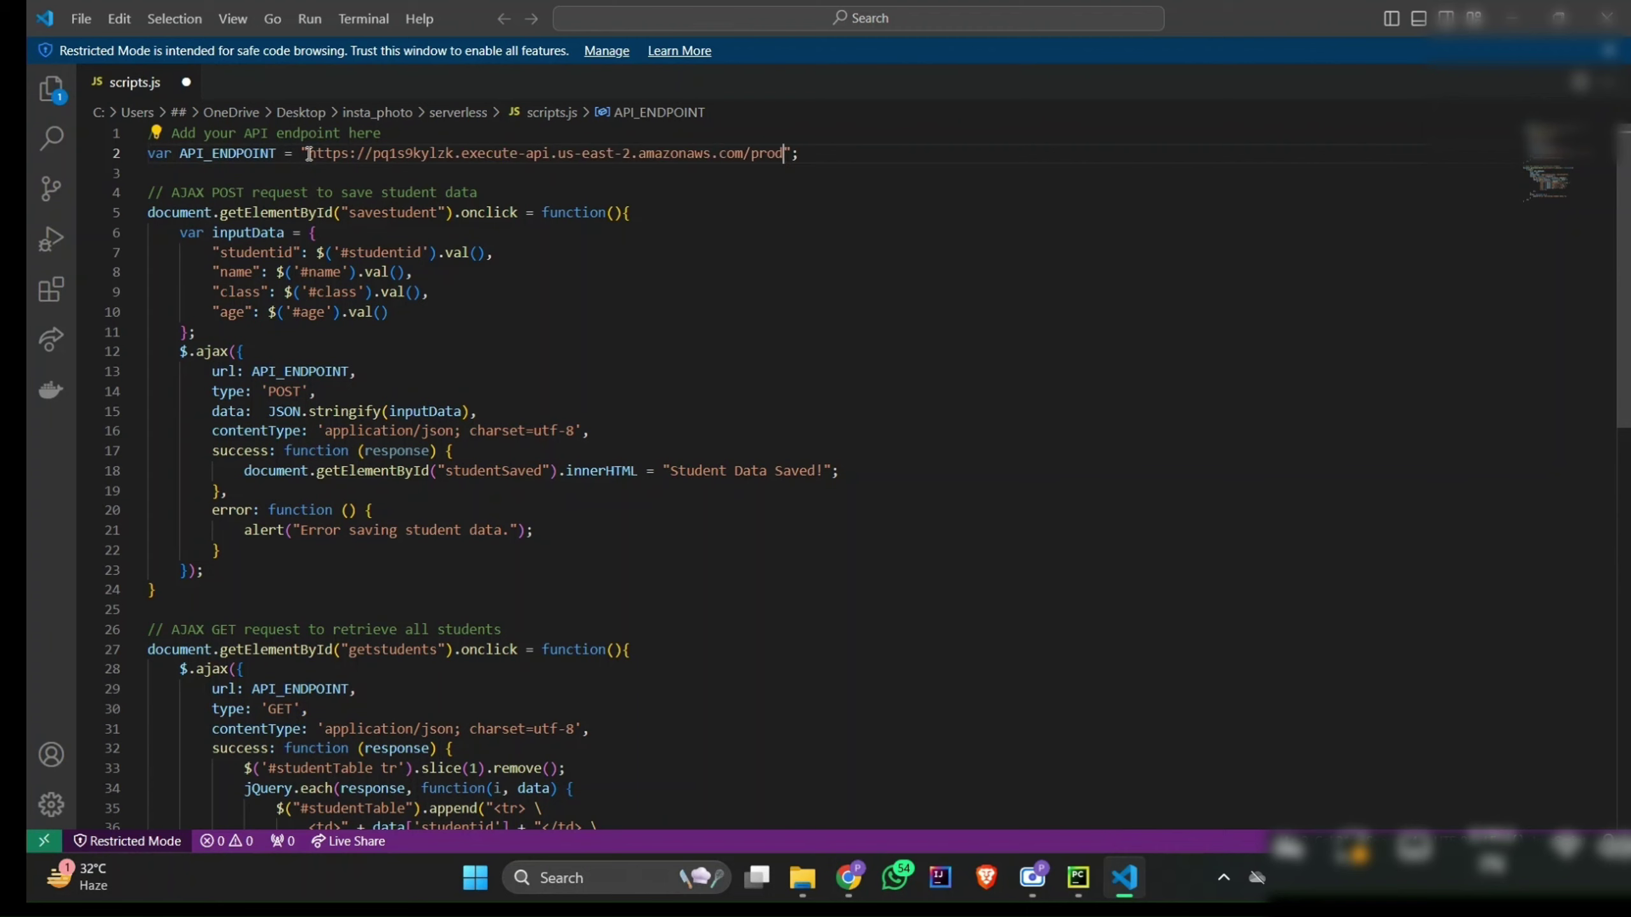
shift+click(309, 153)
click(81, 19)
click(131, 353)
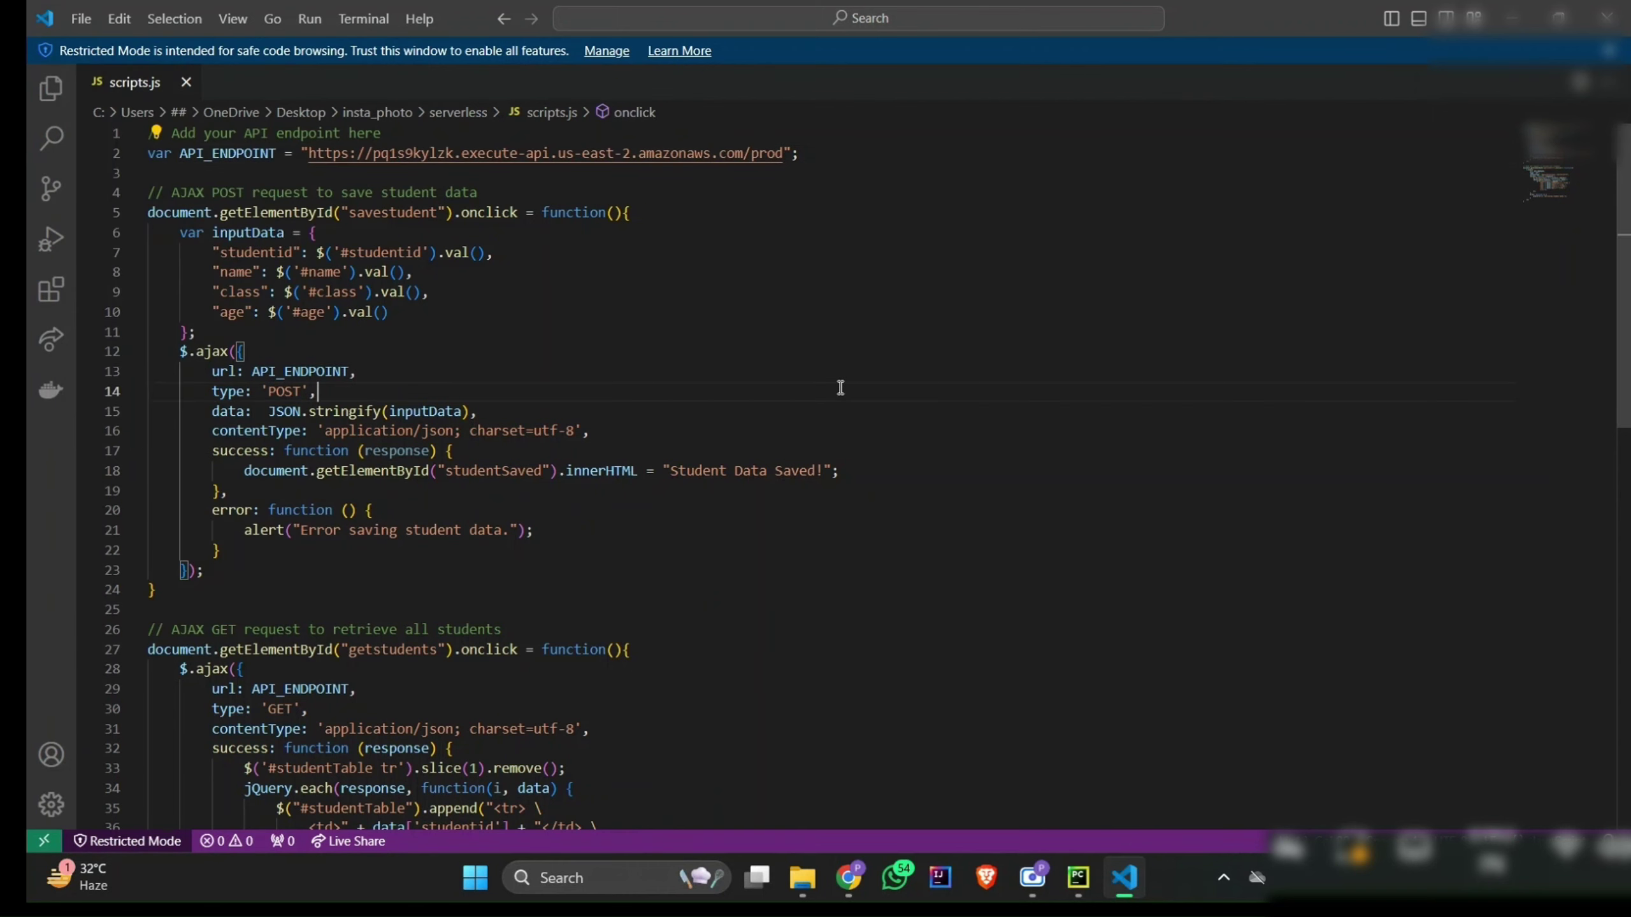
Step: Switch back to the API Gateway window in Chrome and open the AWS Console Home in a new browser tab
click(1517, 11)
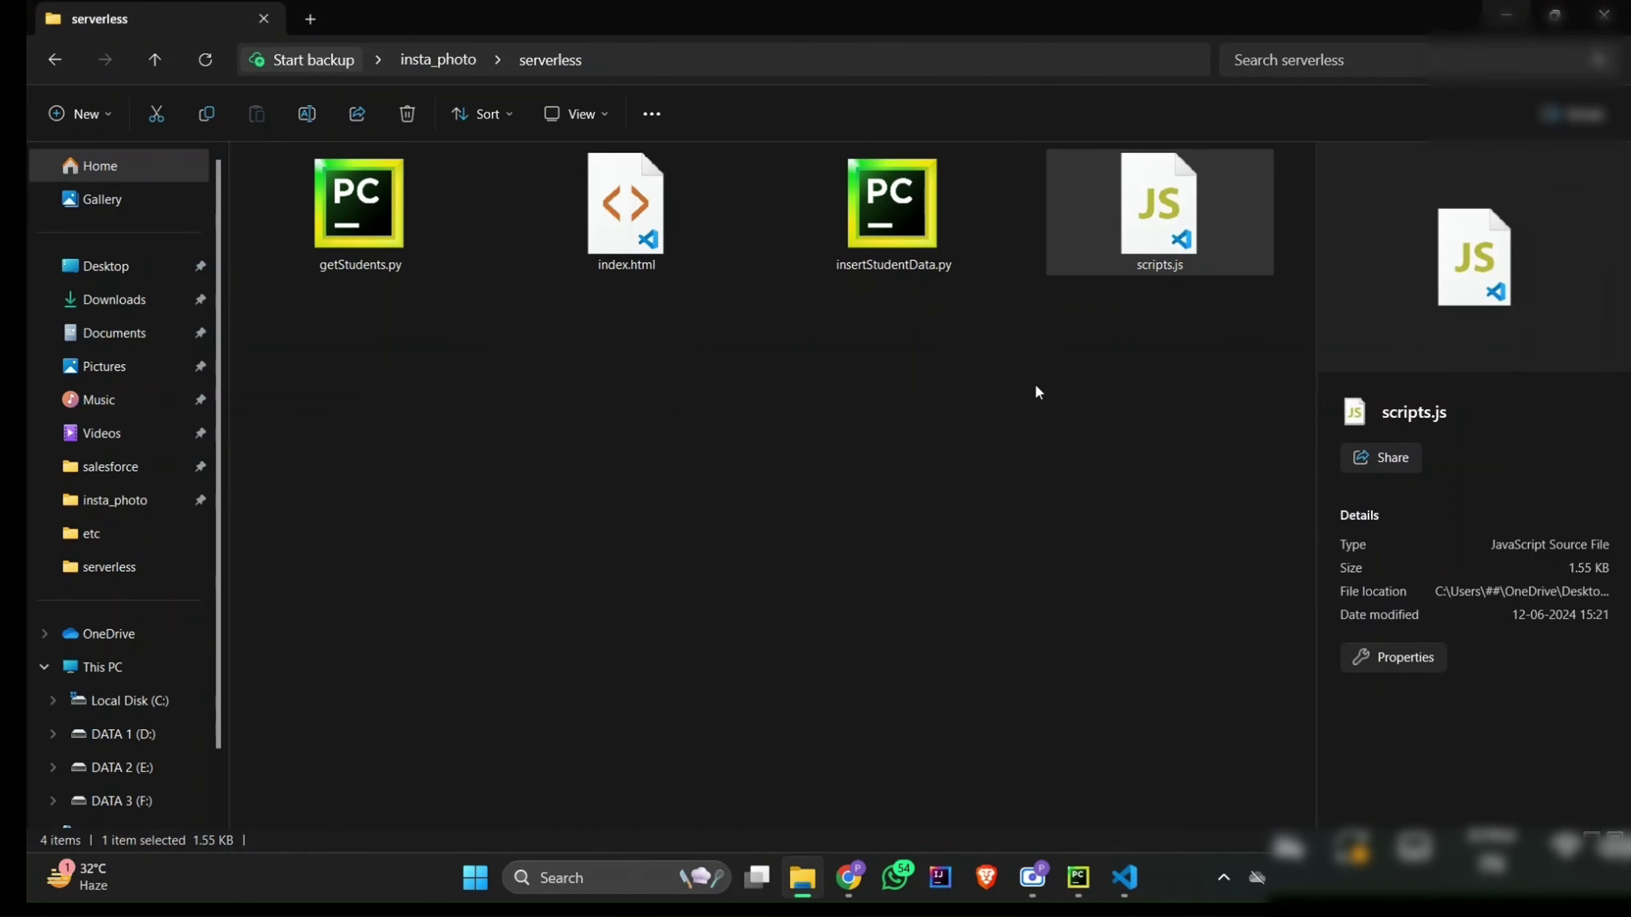
mouse_move(851, 877)
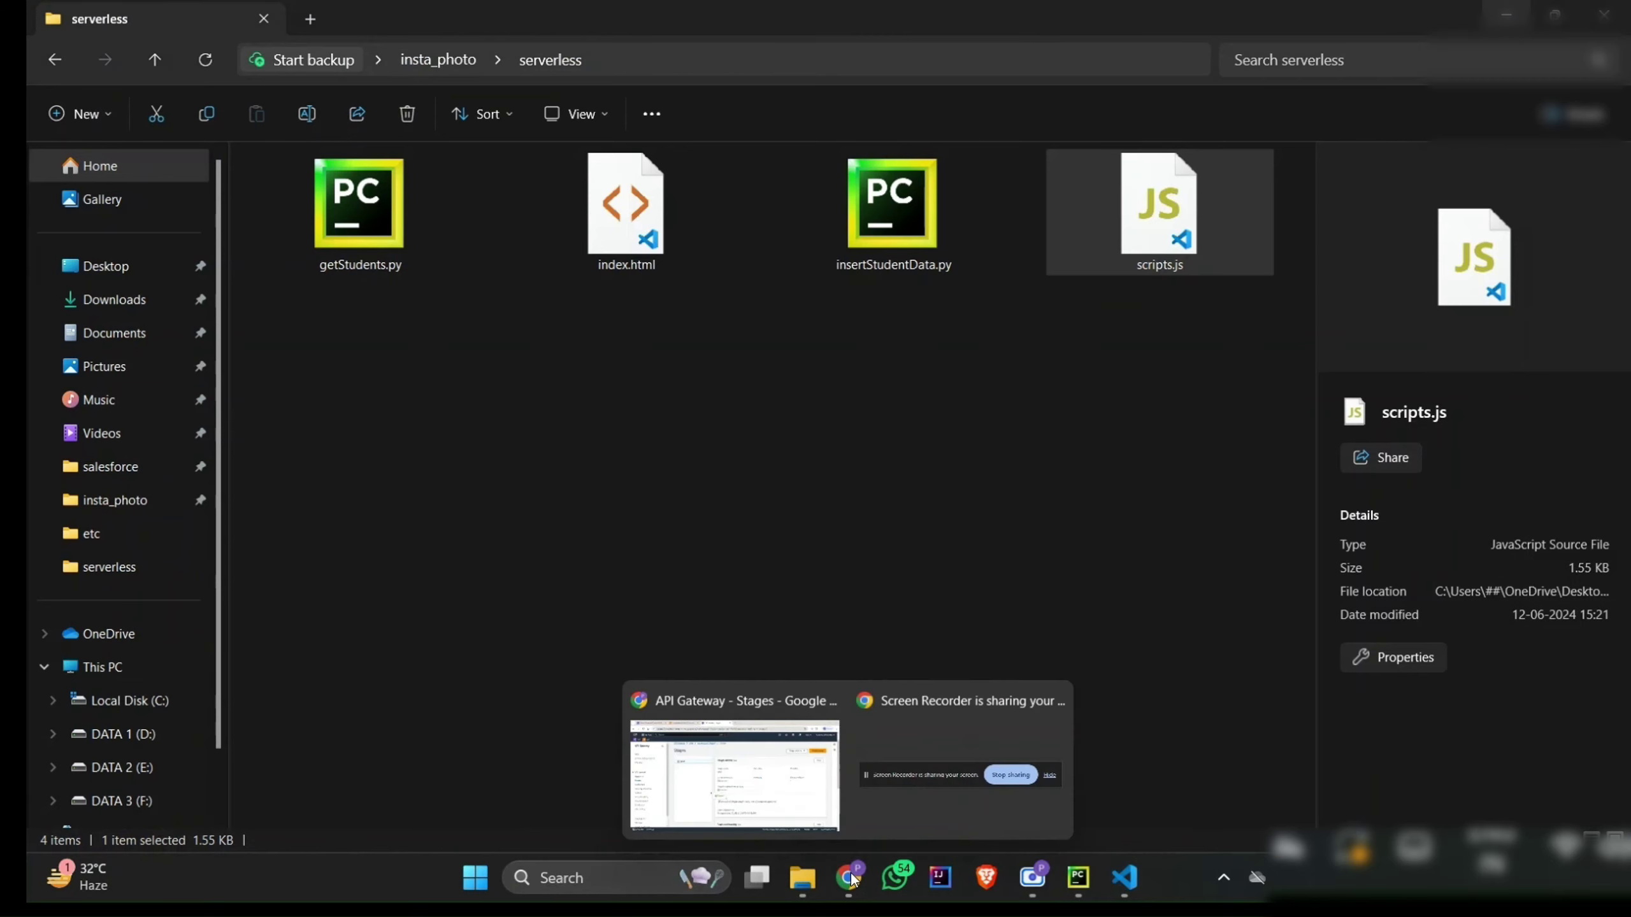
click(790, 770)
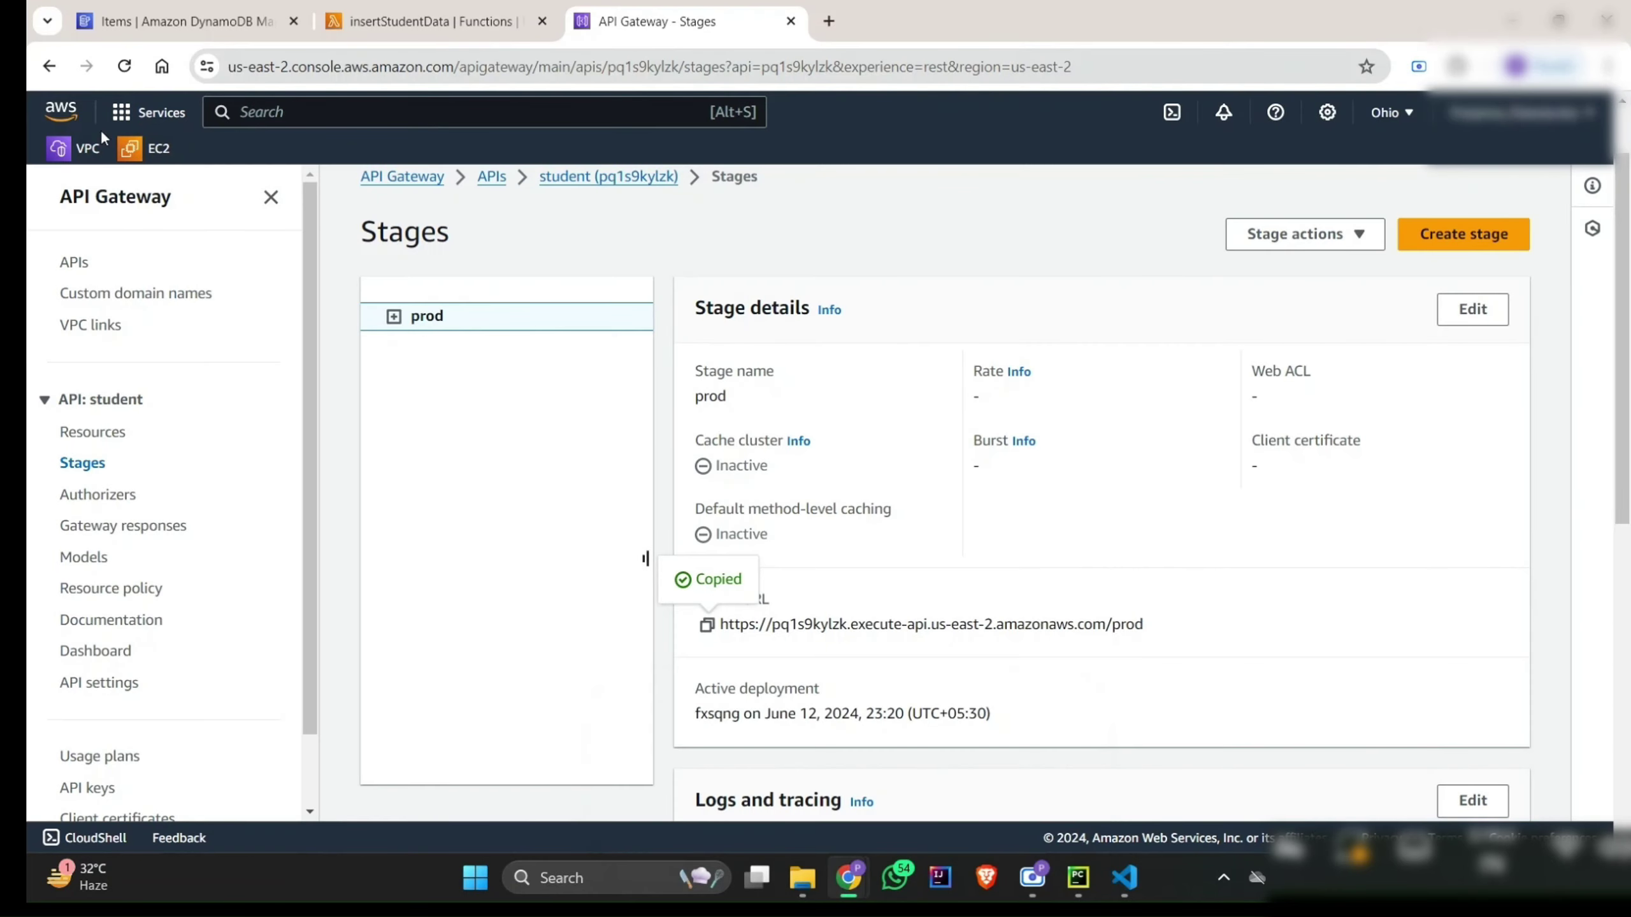
right_click(71, 106)
click(106, 122)
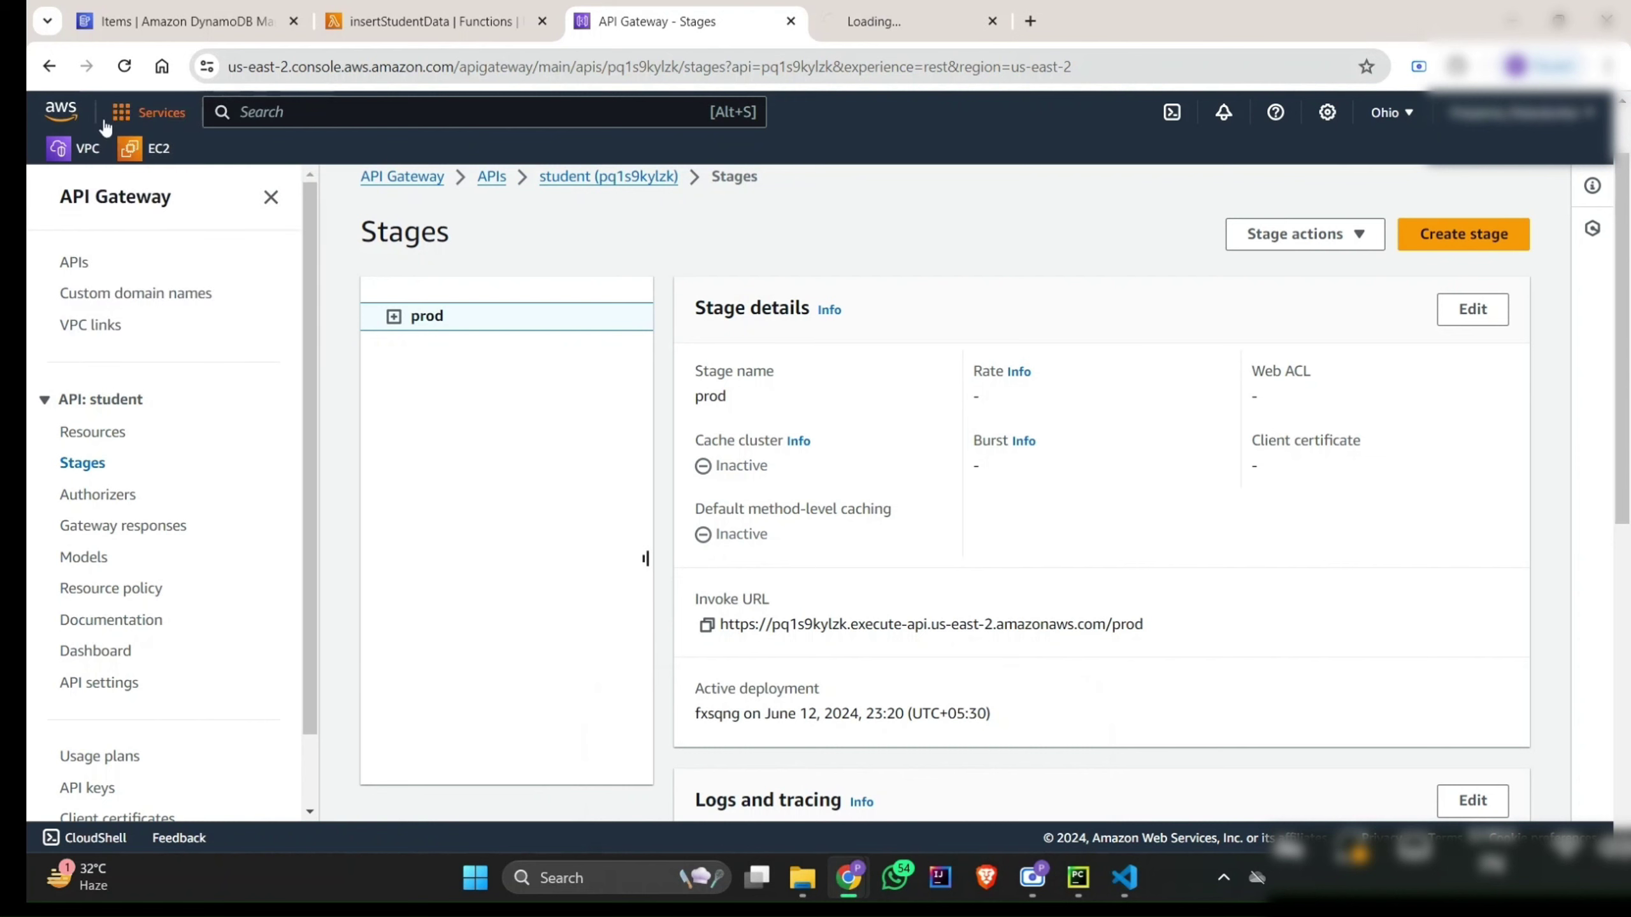
click(875, 16)
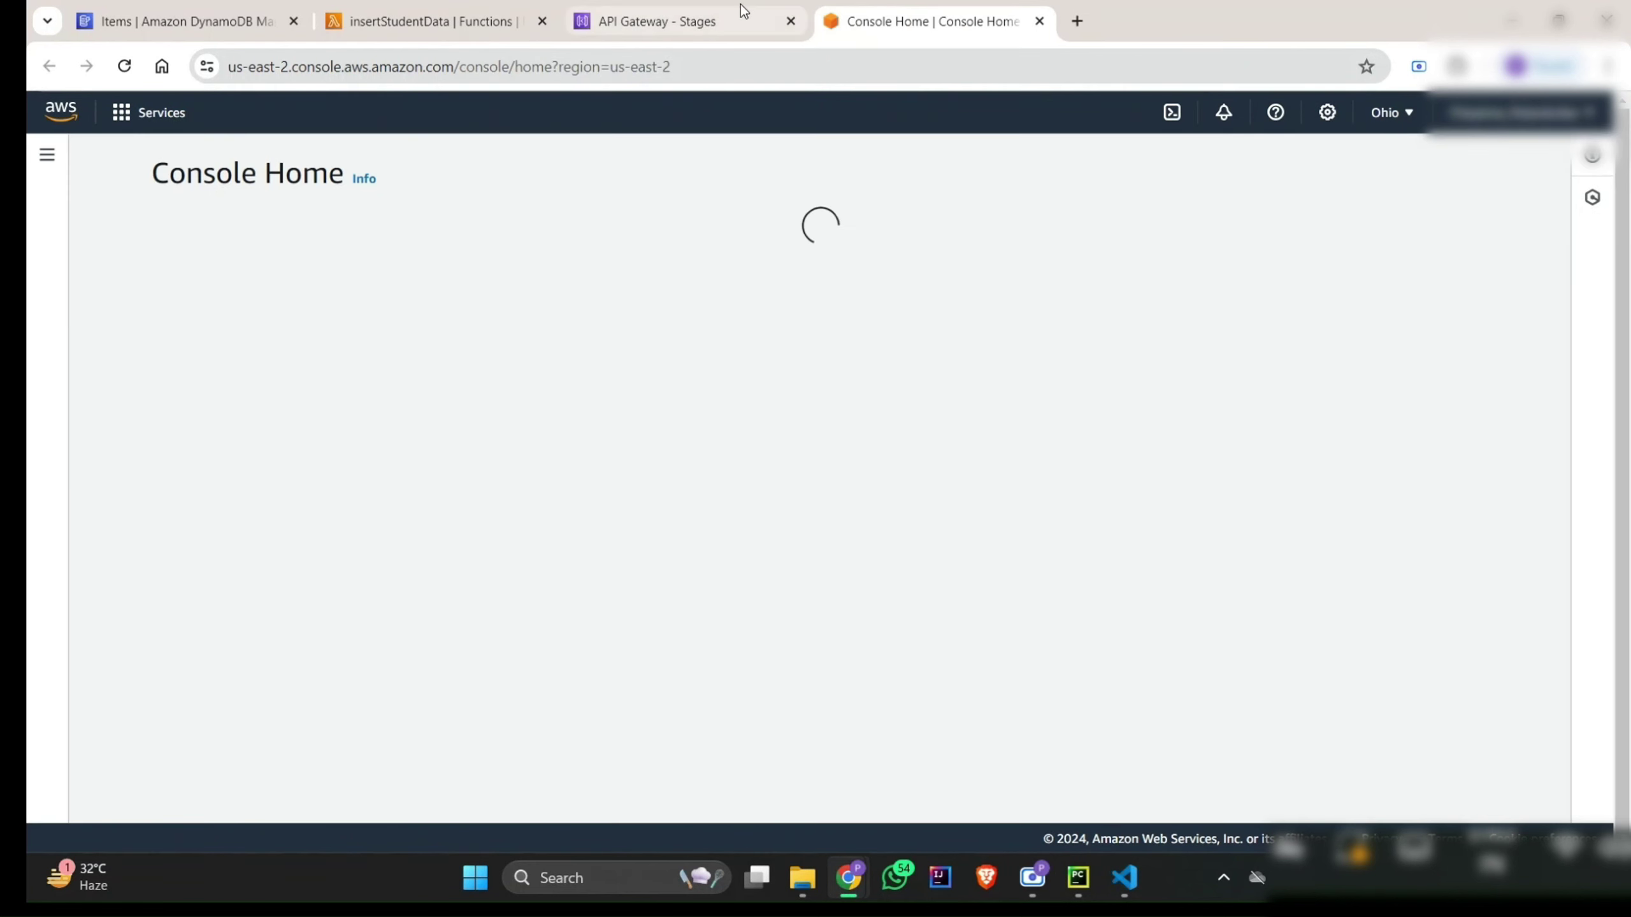
Step: Enable CORS on the student API's root resource, allowing the GET and POST methods, and save the settings
click(682, 16)
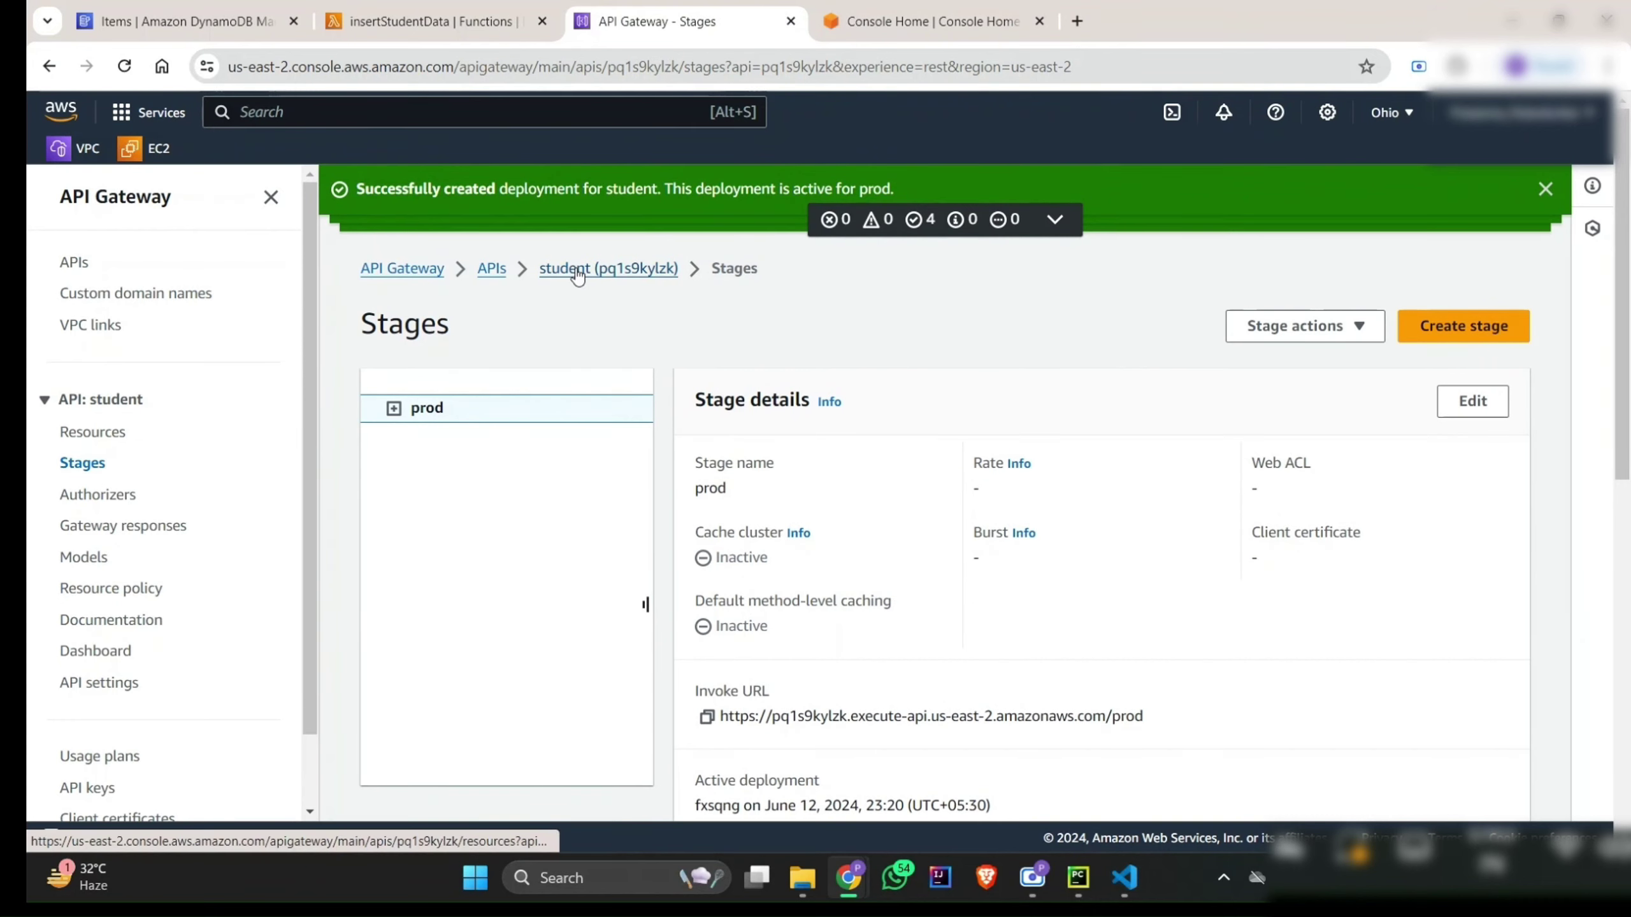
click(571, 267)
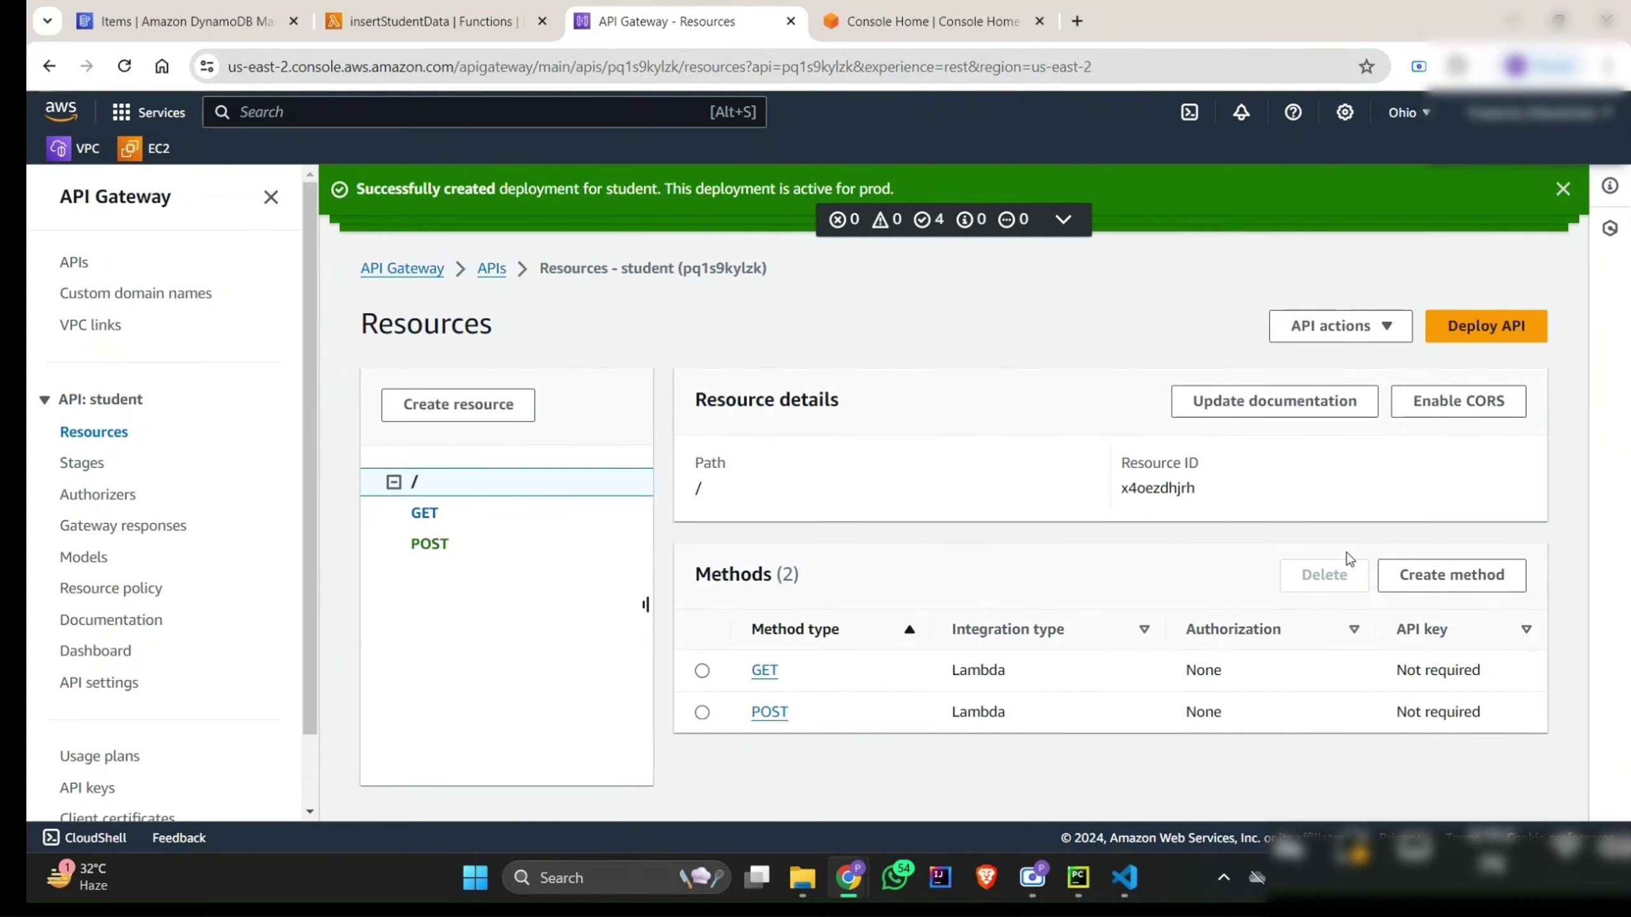
click(1457, 403)
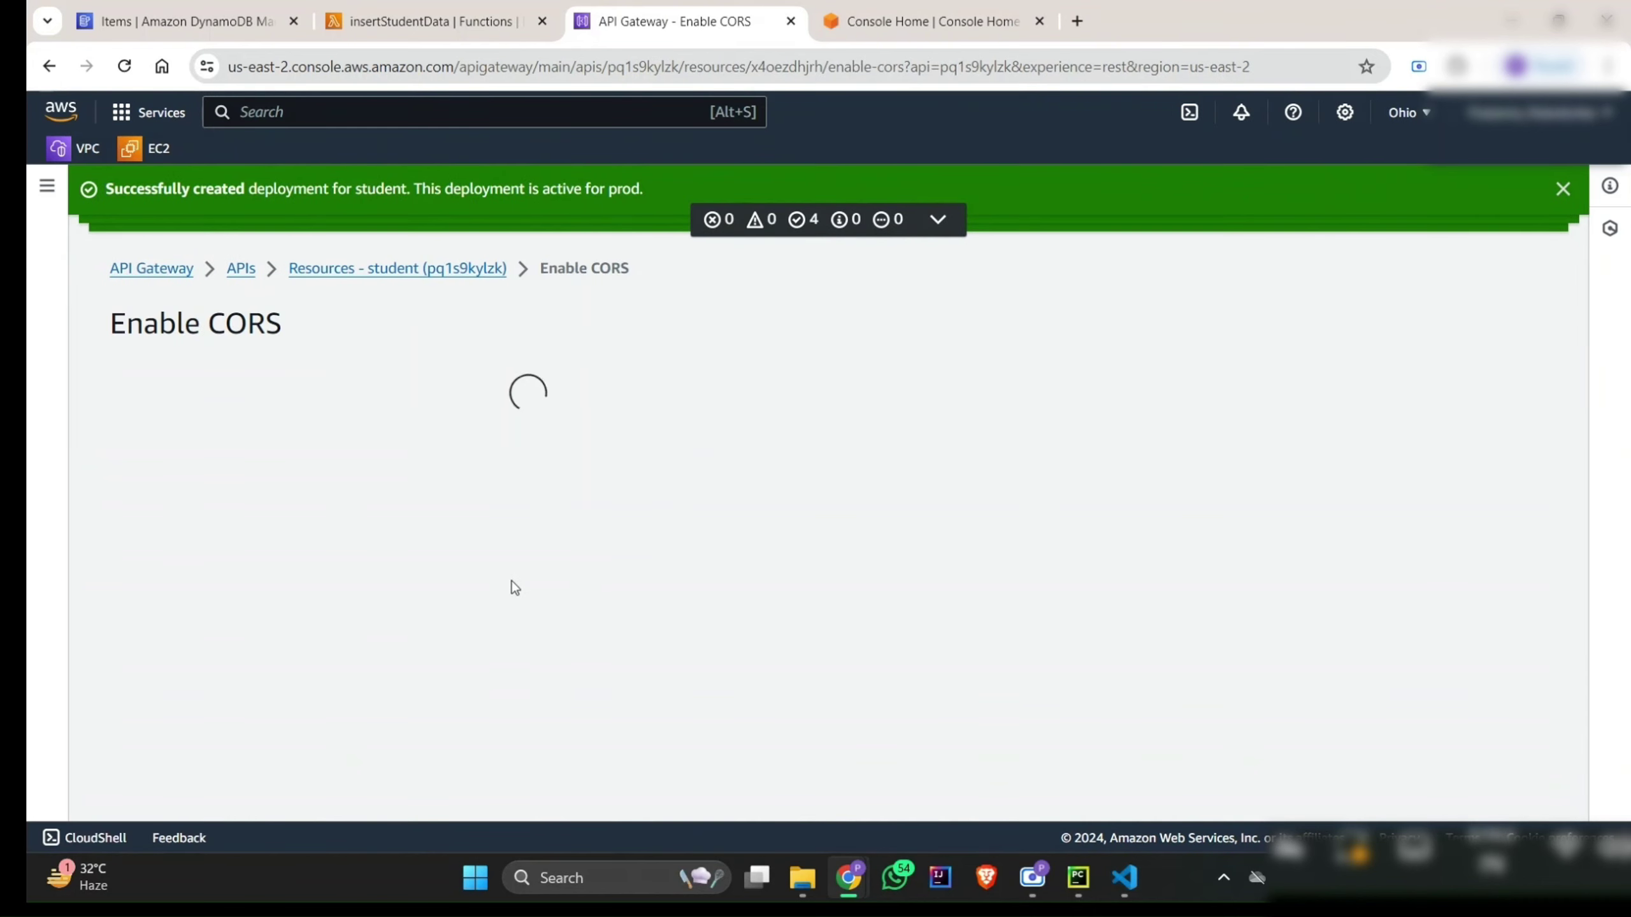
scroll(262, 580, down, 1)
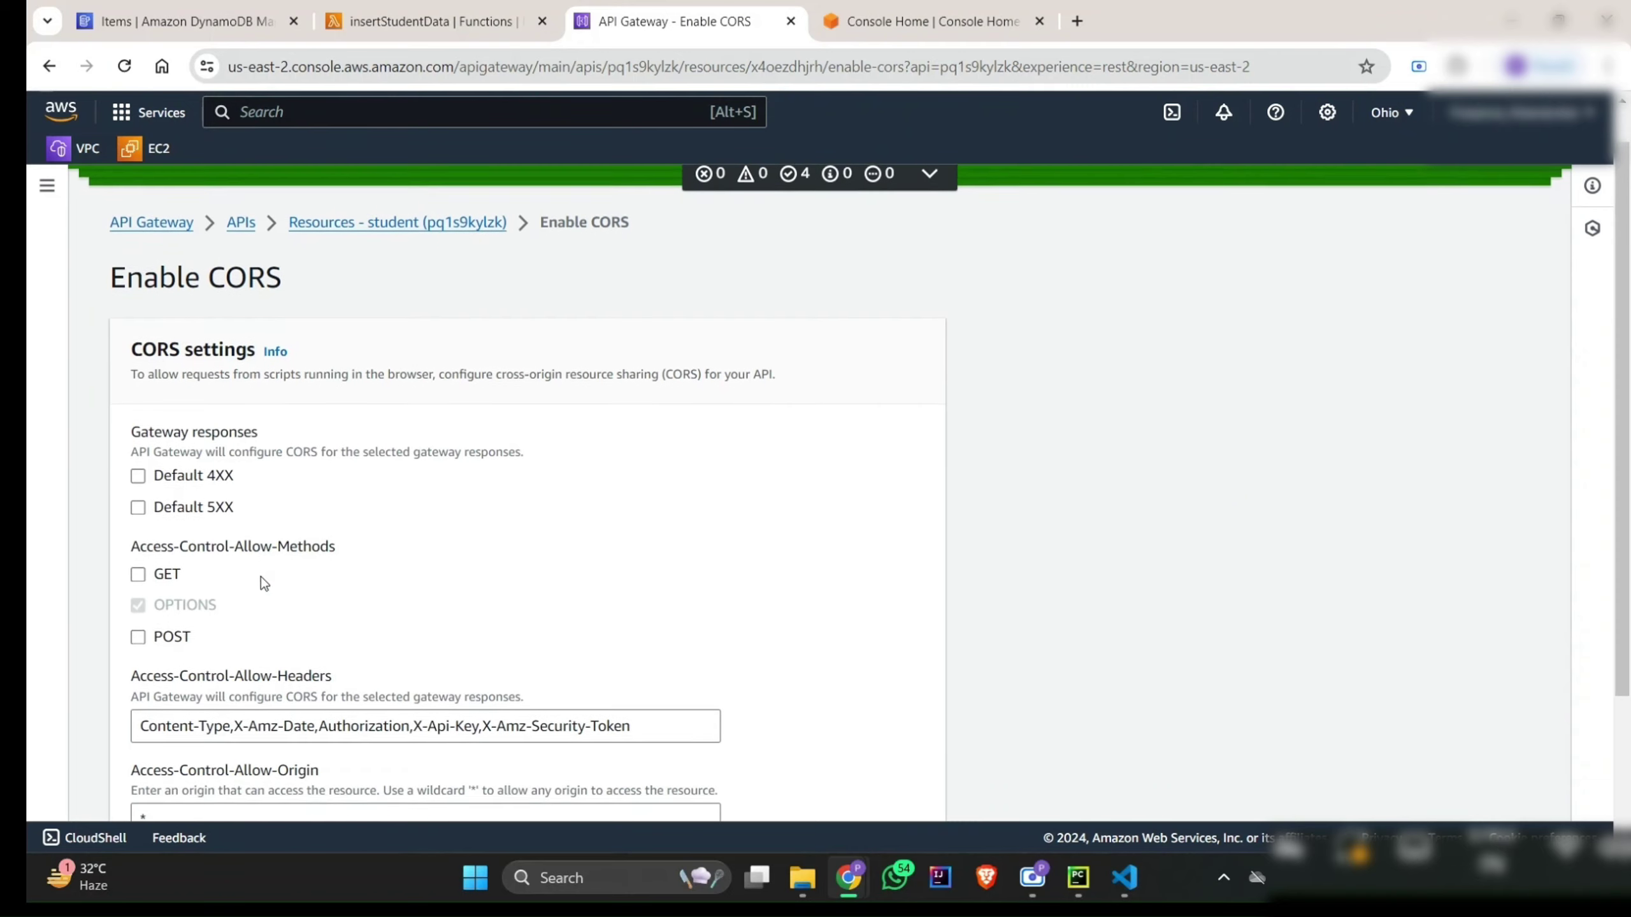
click(137, 574)
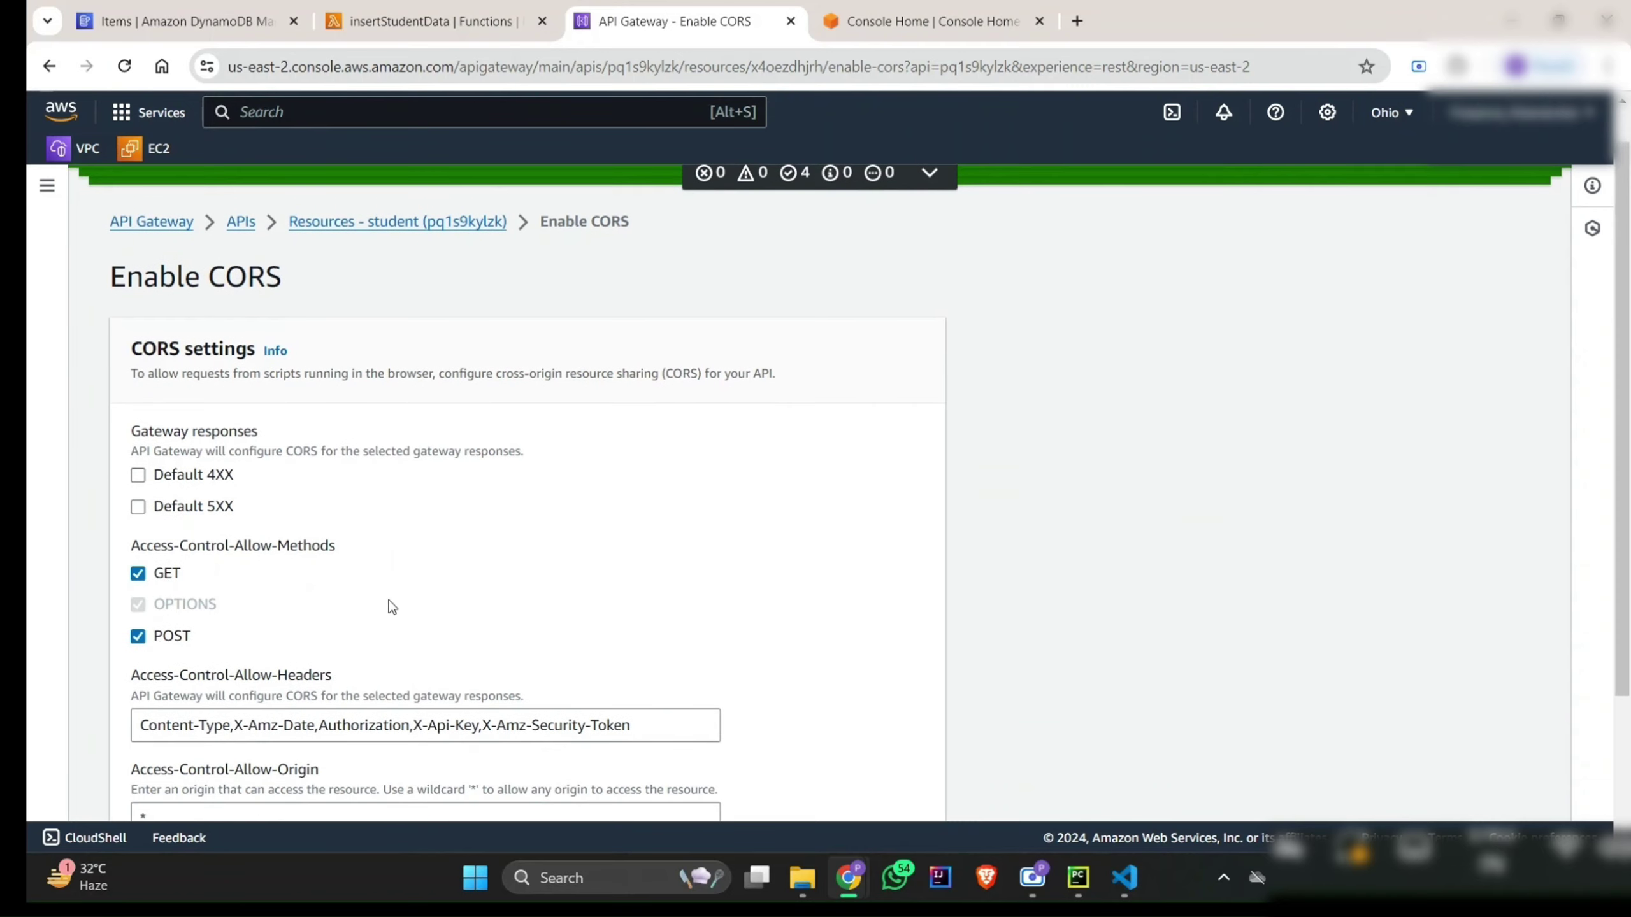
scroll(389, 601, down, 3)
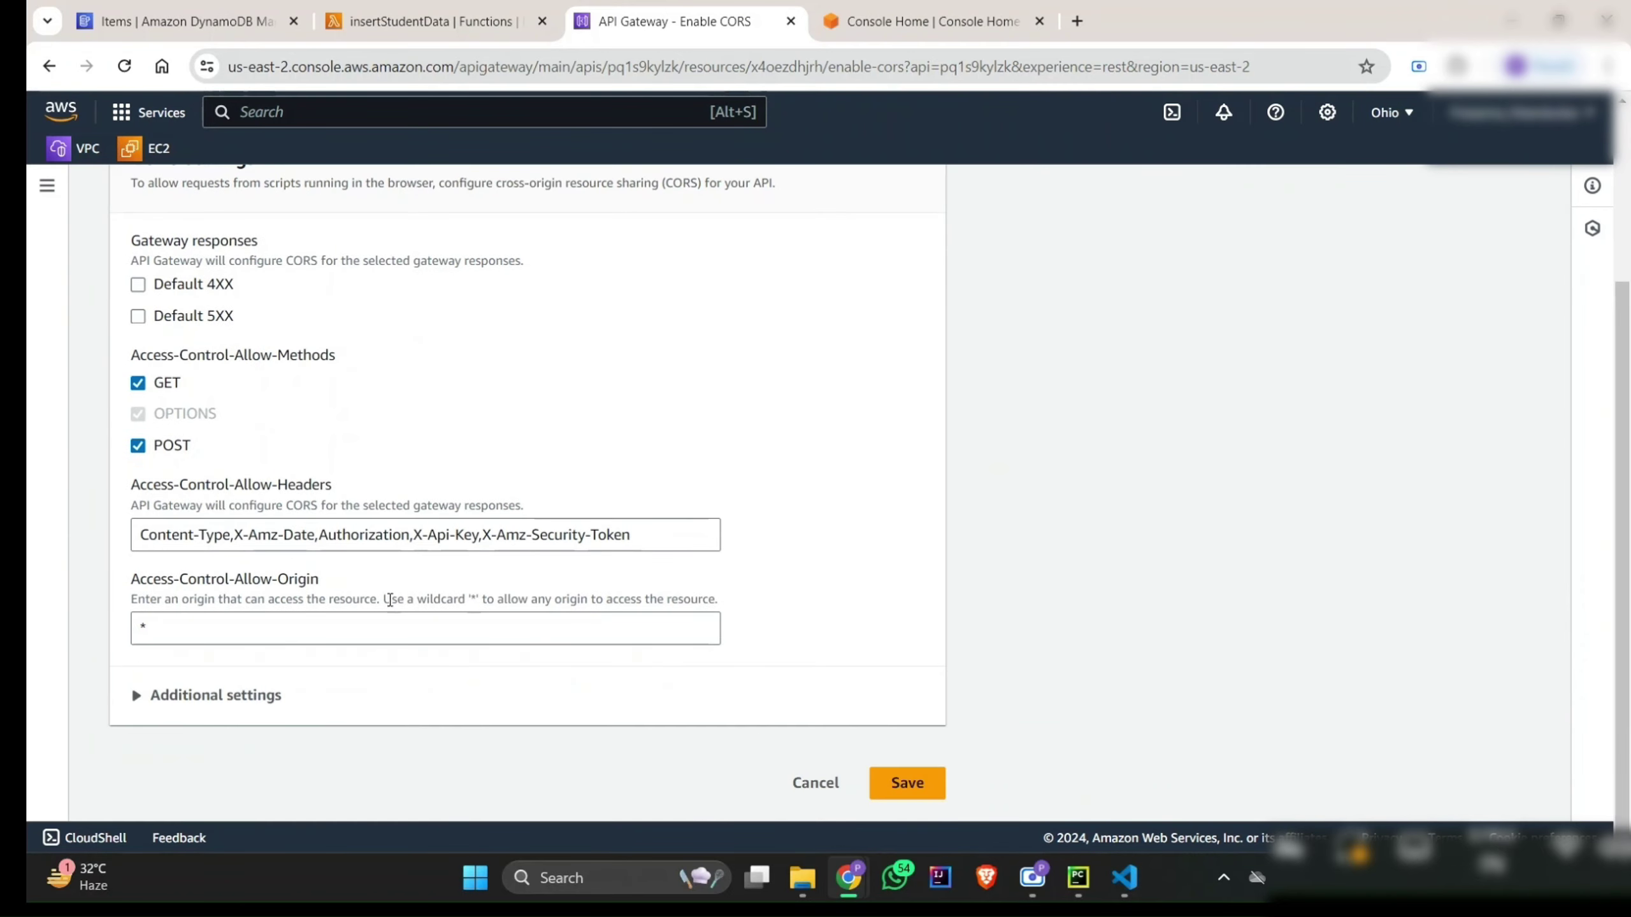
click(890, 794)
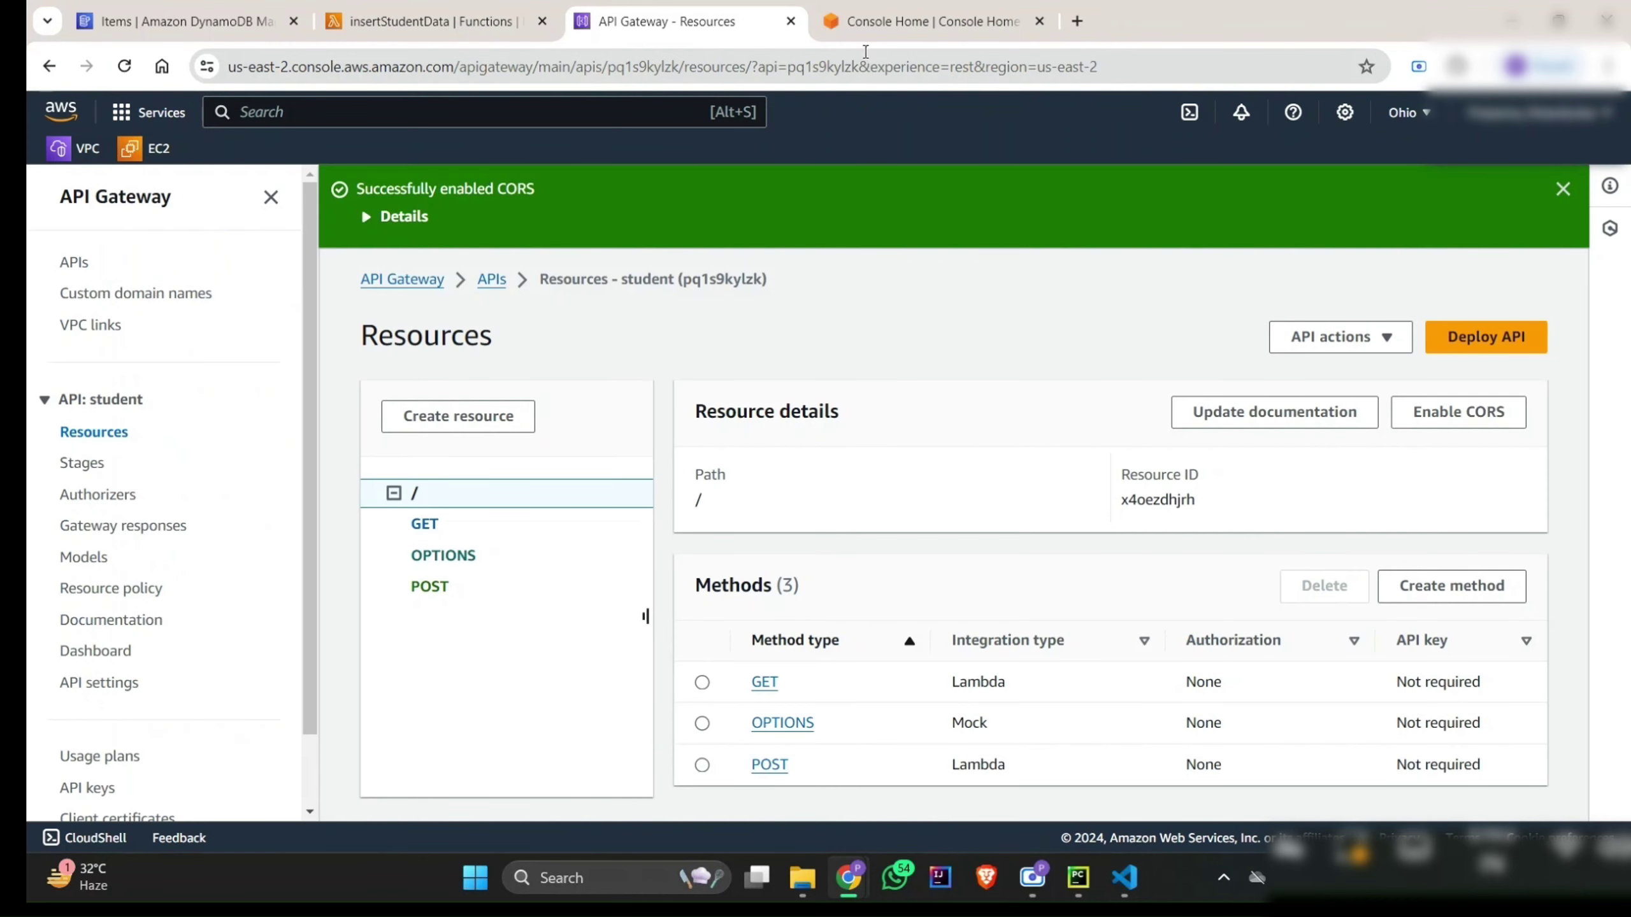
Step: Switch to the AWS Console Home browser tab, search the services for "buck" and open S3
click(899, 21)
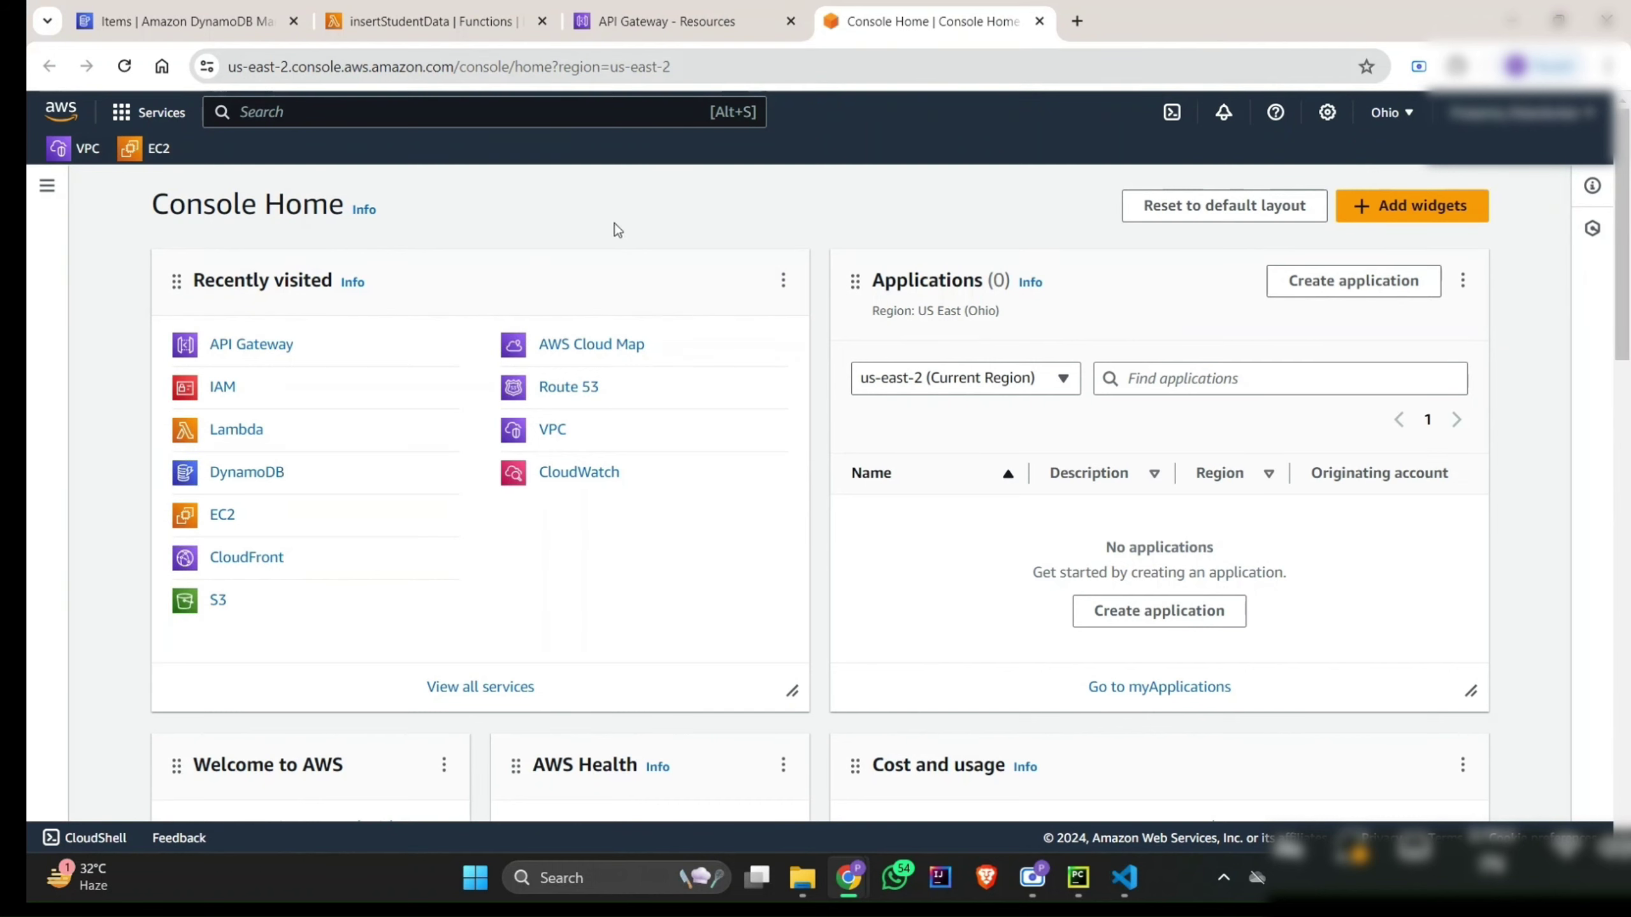
click(465, 104)
text(buck)
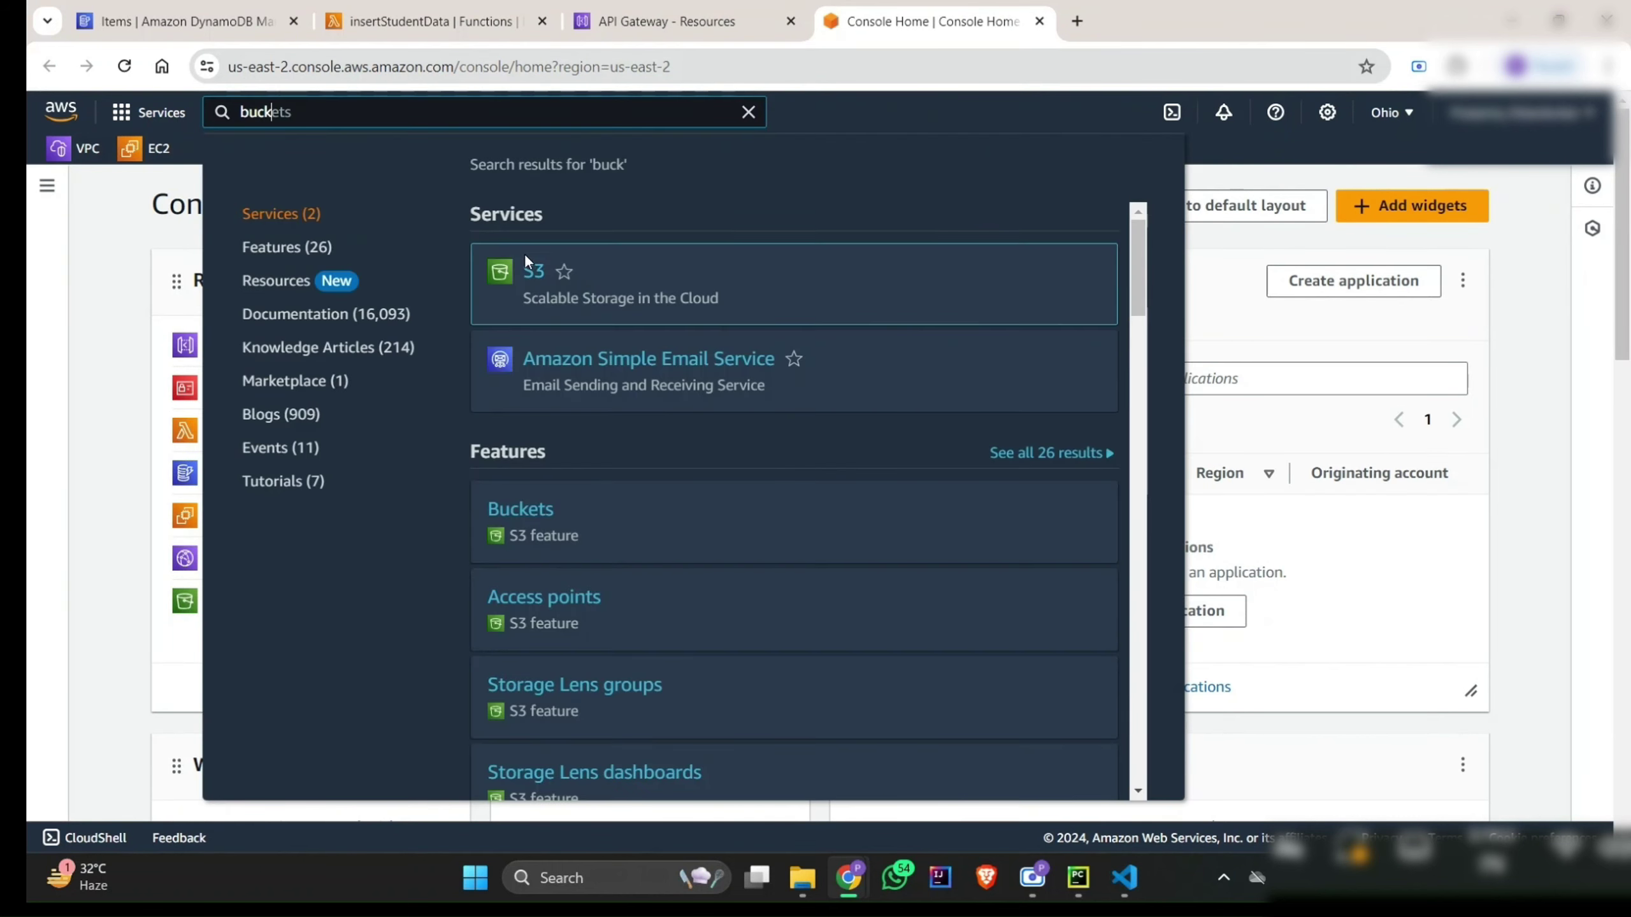
click(525, 270)
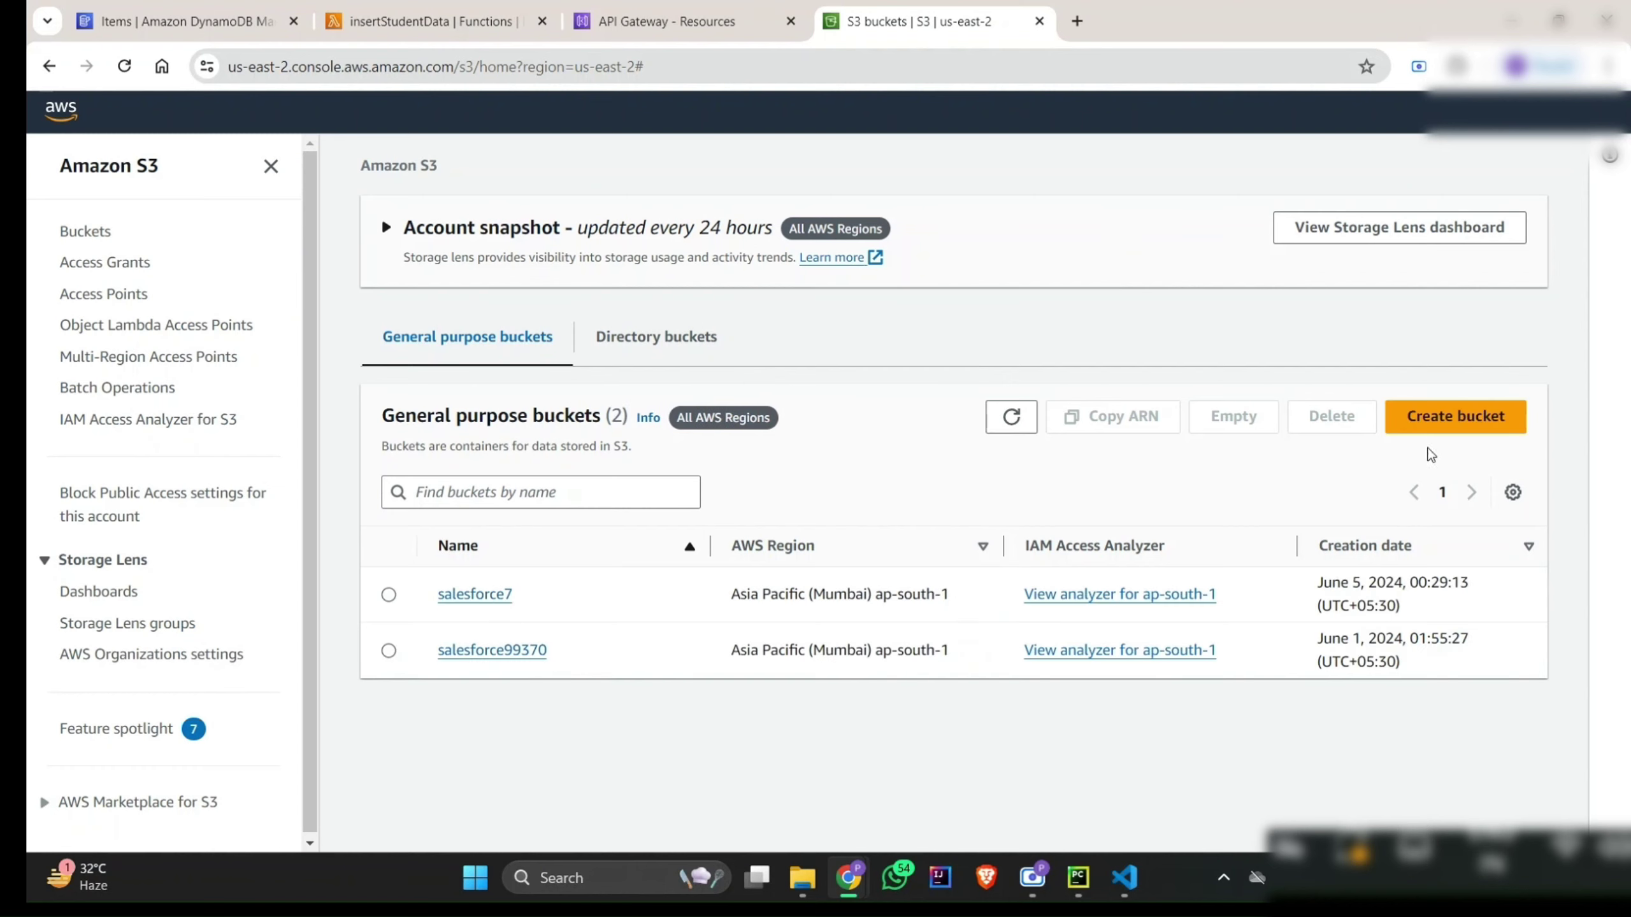
Step: Start creating a new general purpose S3 bucket and name it serverlessdevops
click(1468, 419)
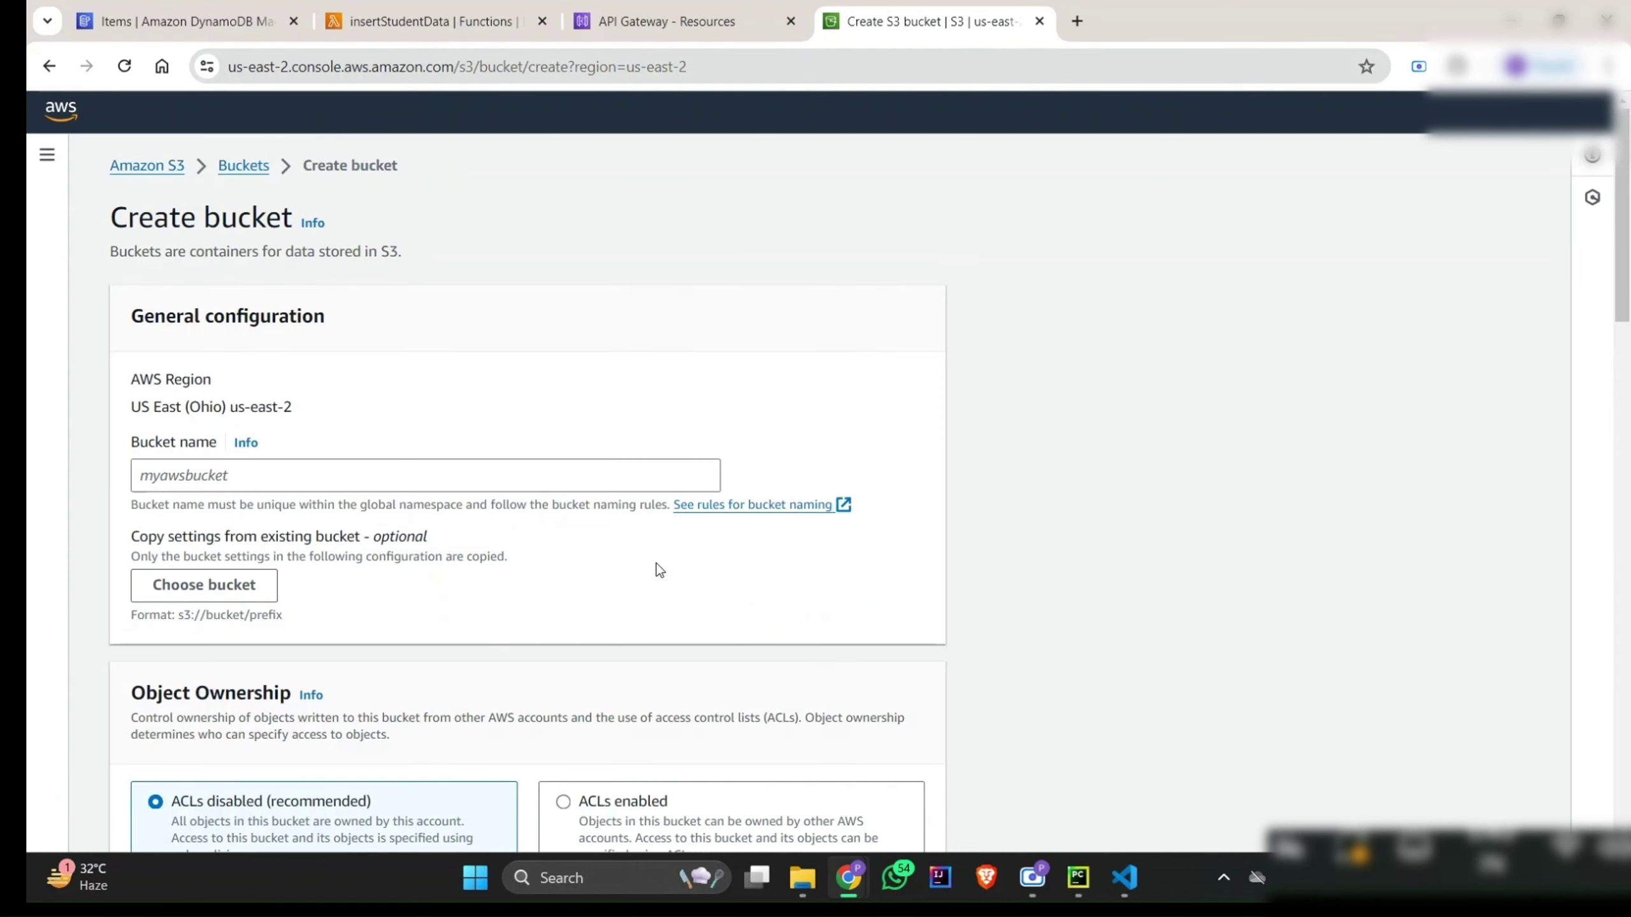
click(544, 499)
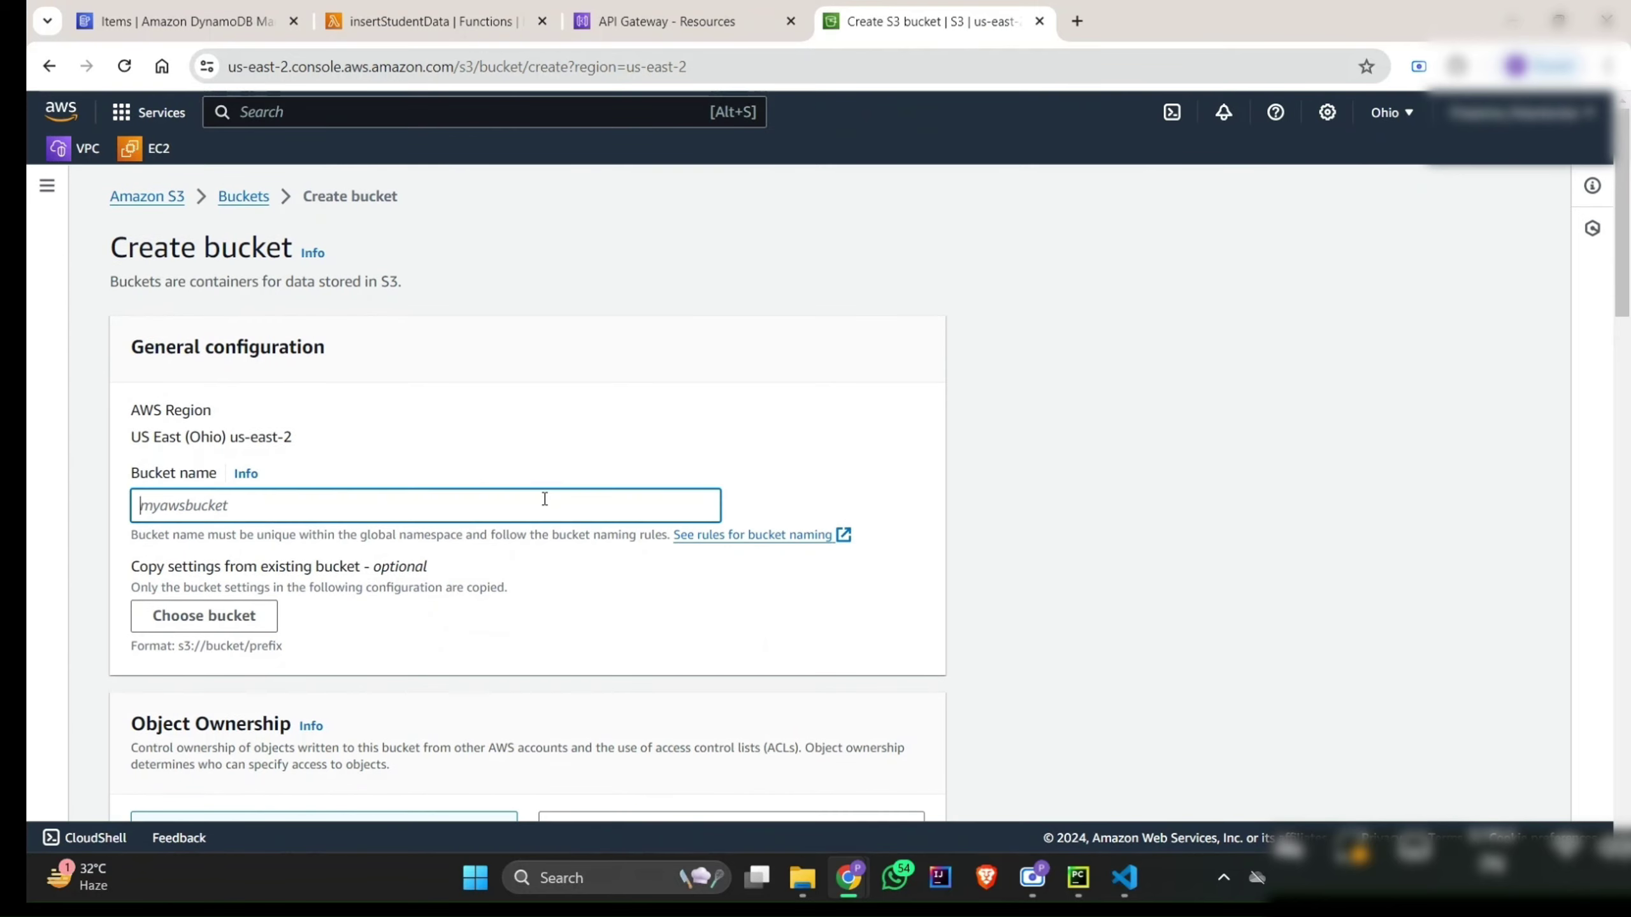
text(serverlessdevep)
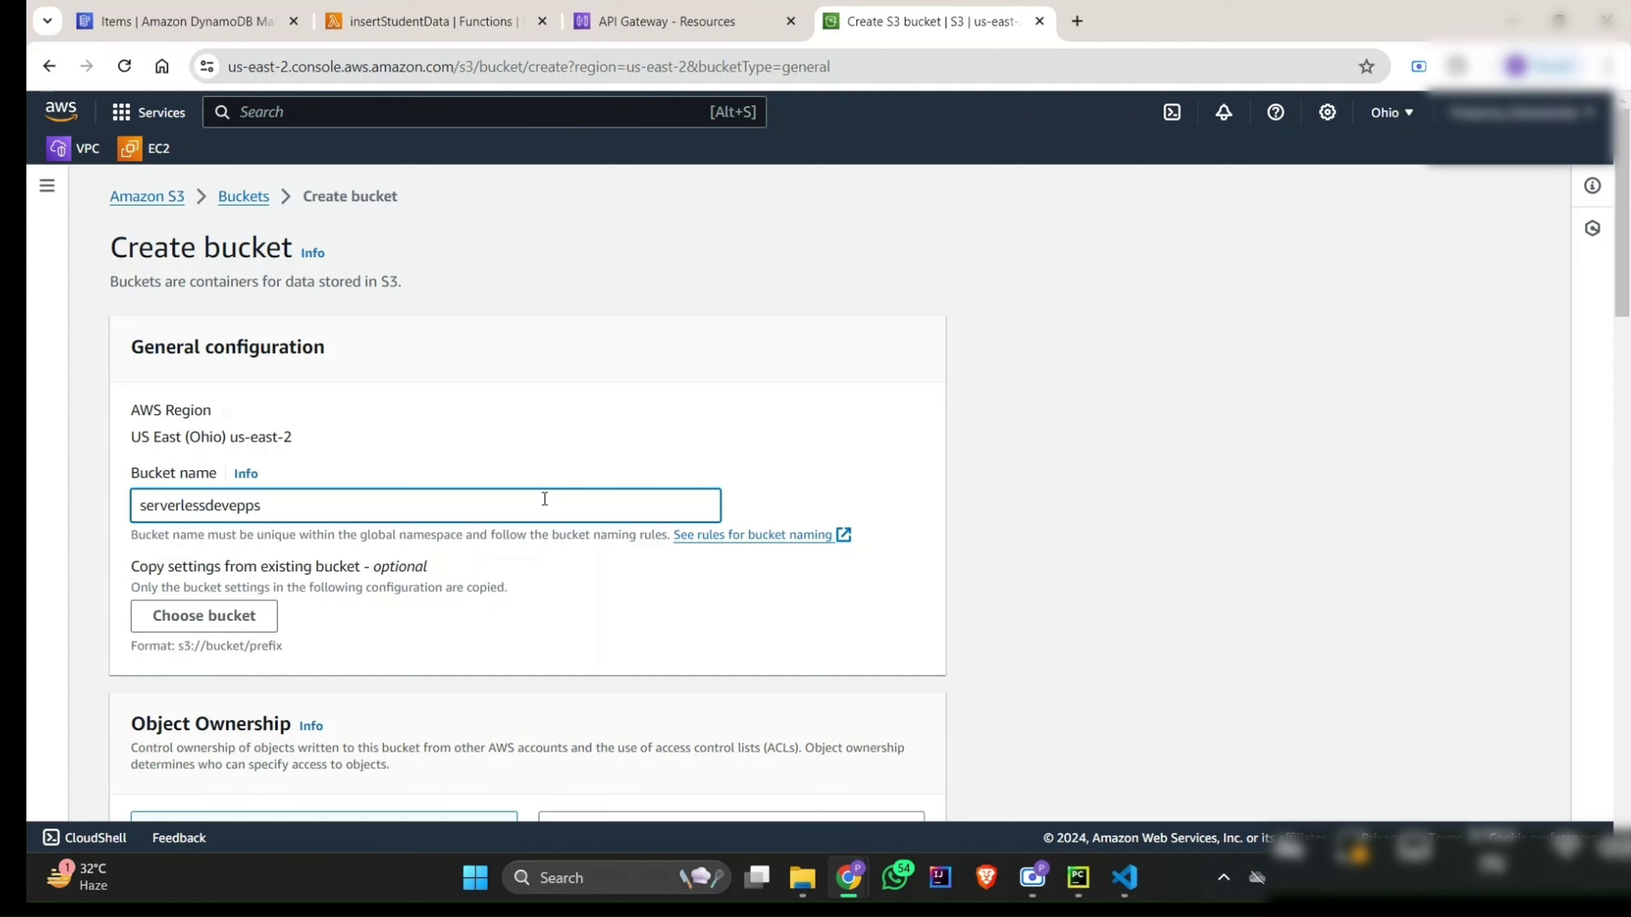
key(BackSpace)
Step: Turn off Block all public access for the new bucket, acknowledge the public access warning and create the bucket
scroll(544, 499, down, 5)
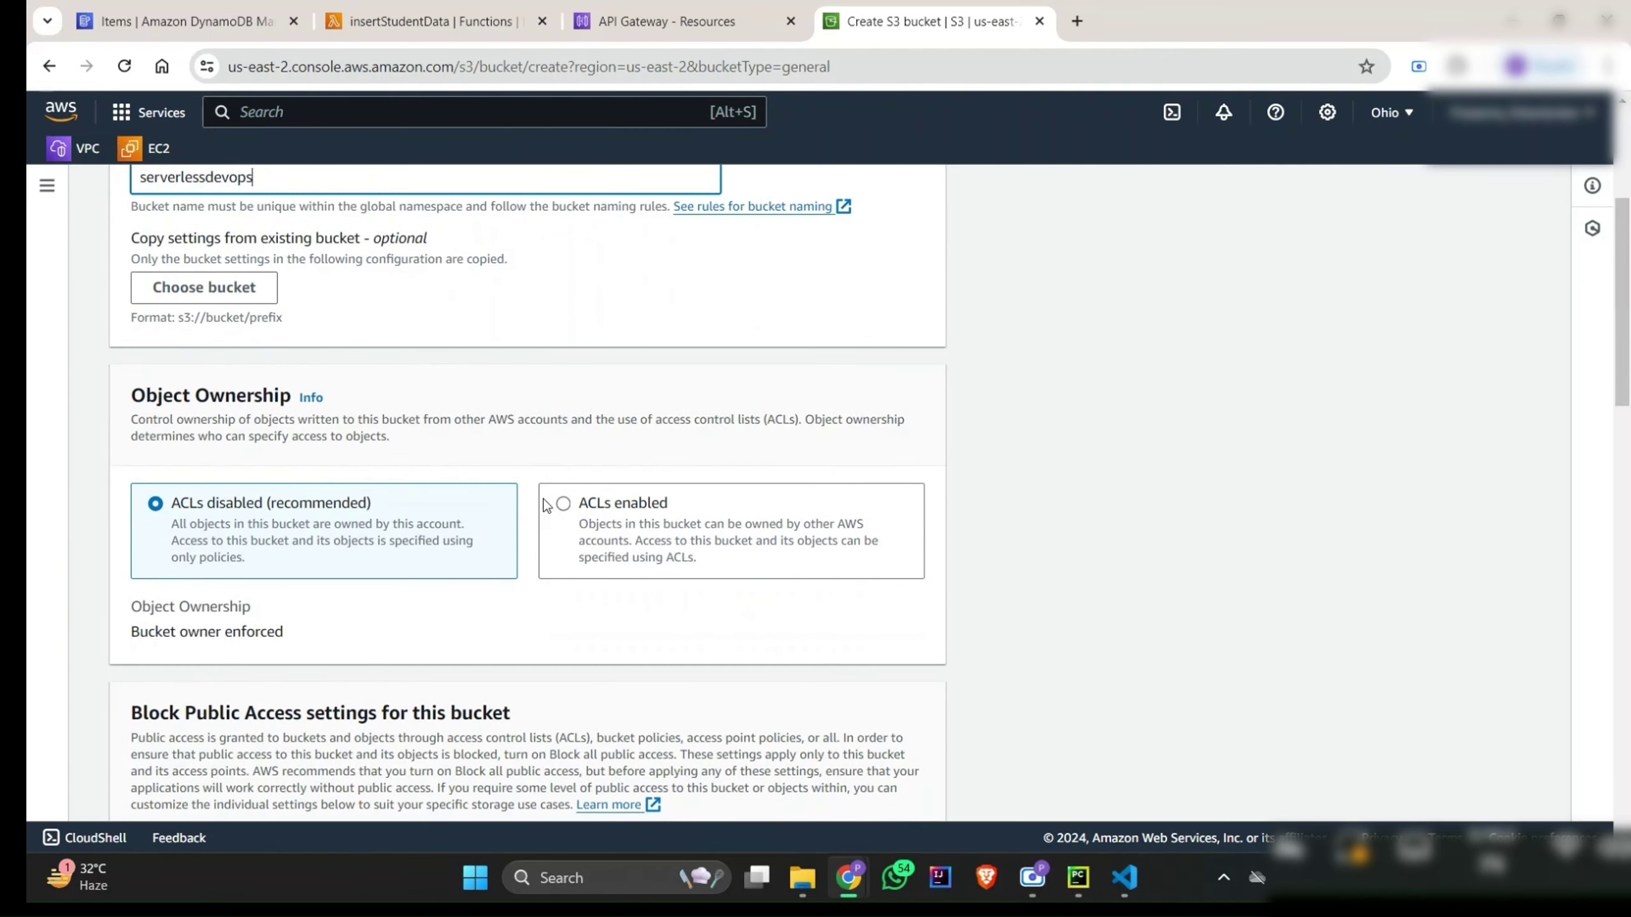
scroll(546, 506, down, 9)
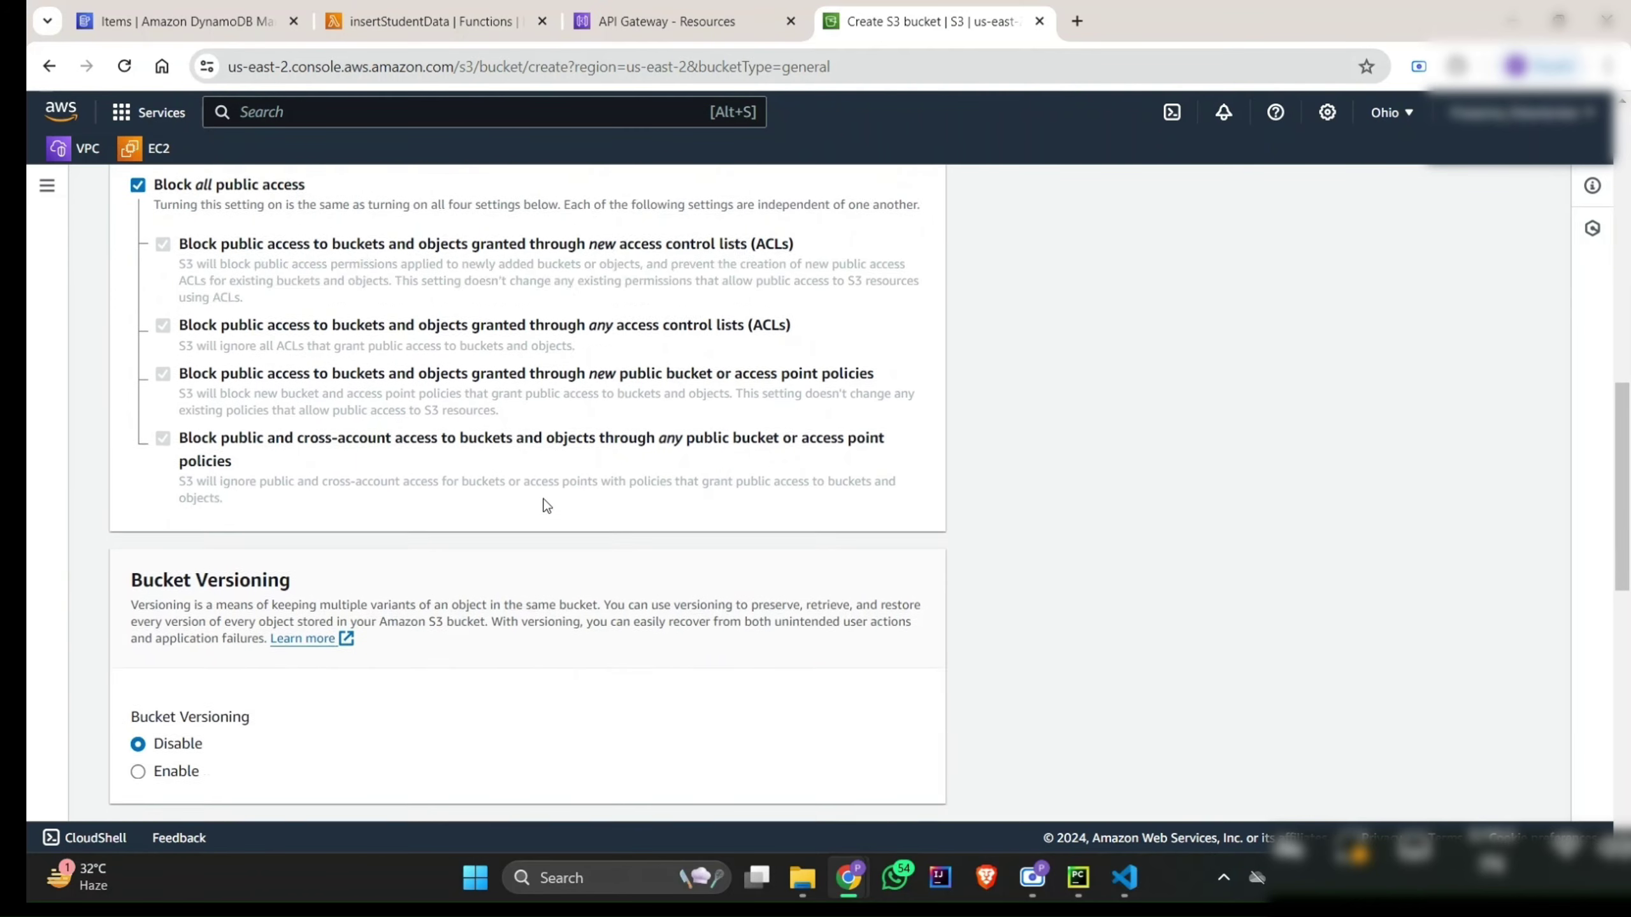
scroll(546, 506, down, 2)
scroll(546, 506, up, 6)
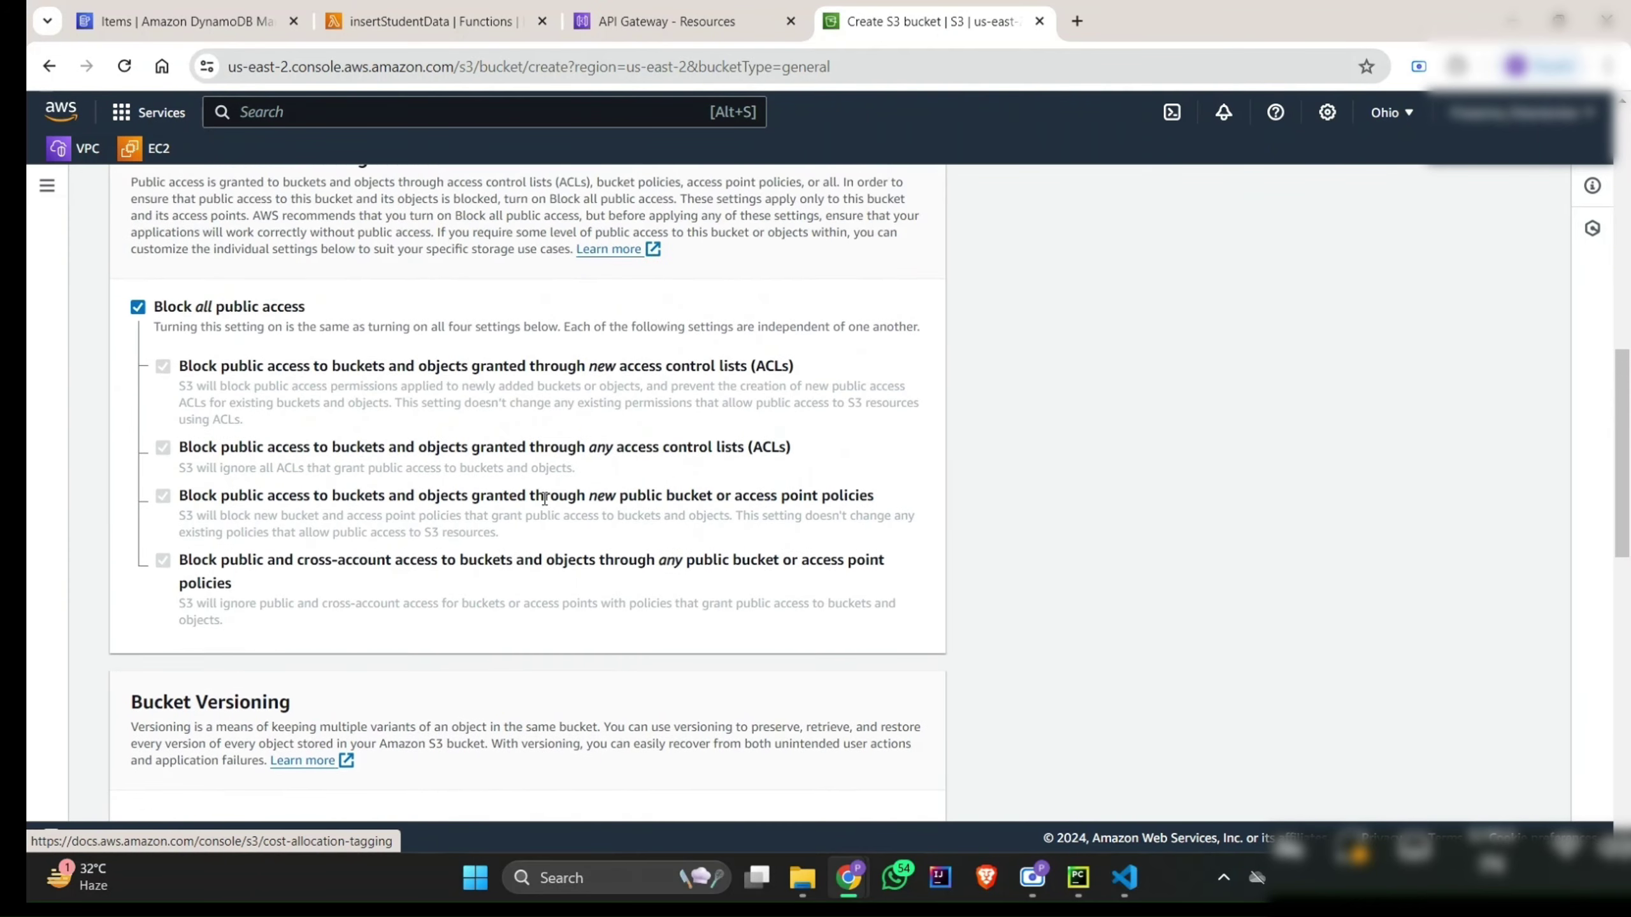
click(138, 309)
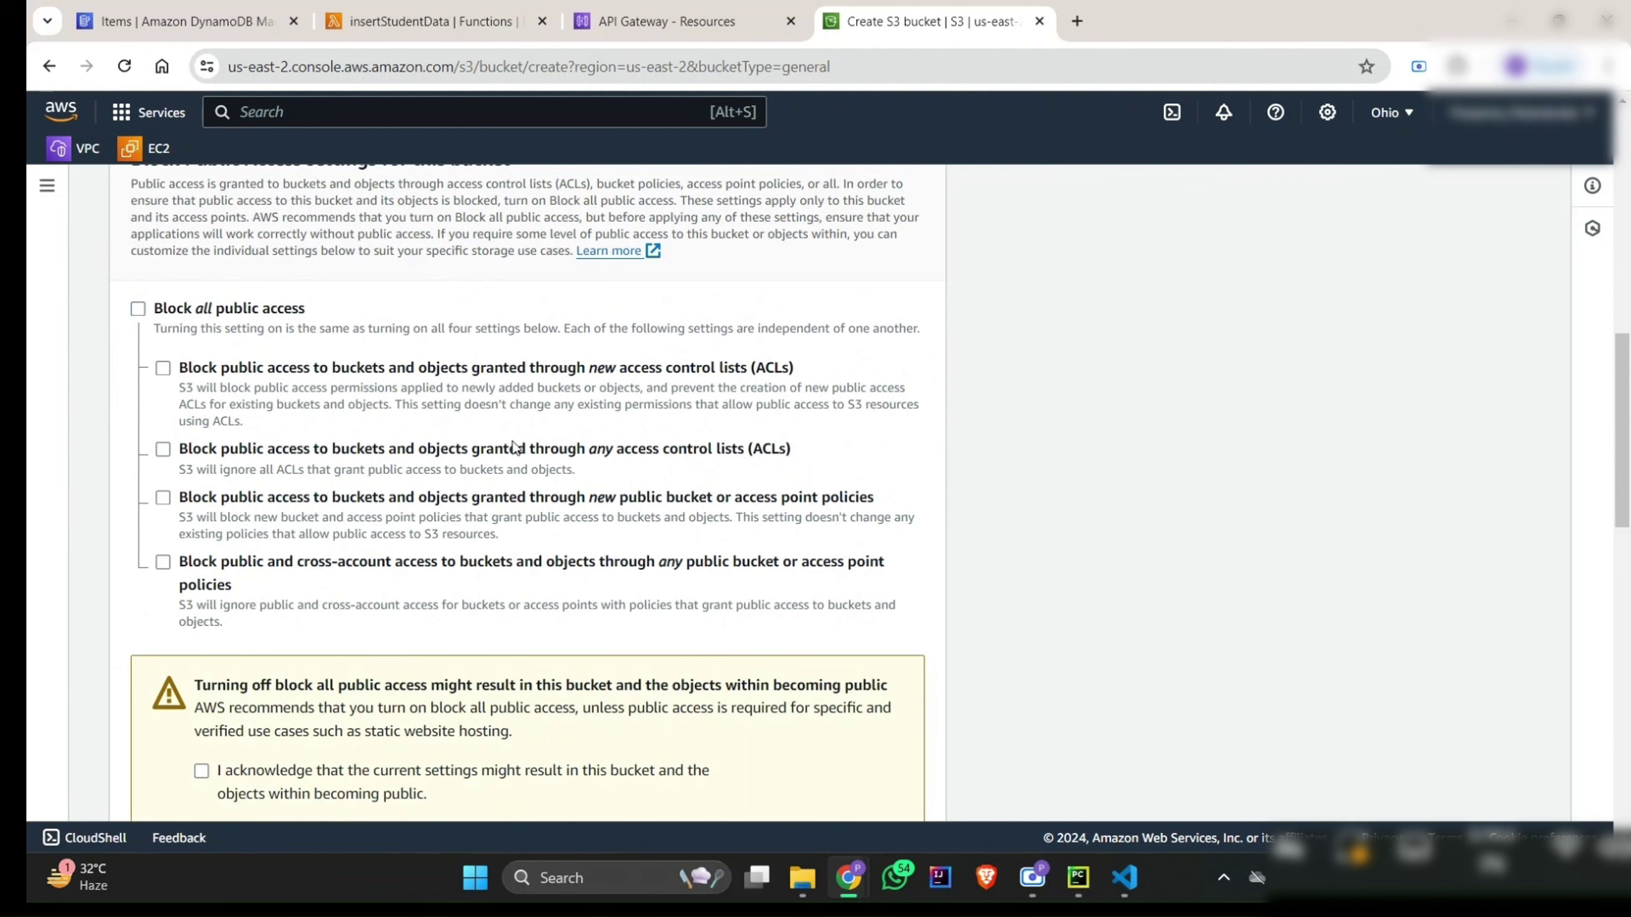
scroll(513, 445, down, 5)
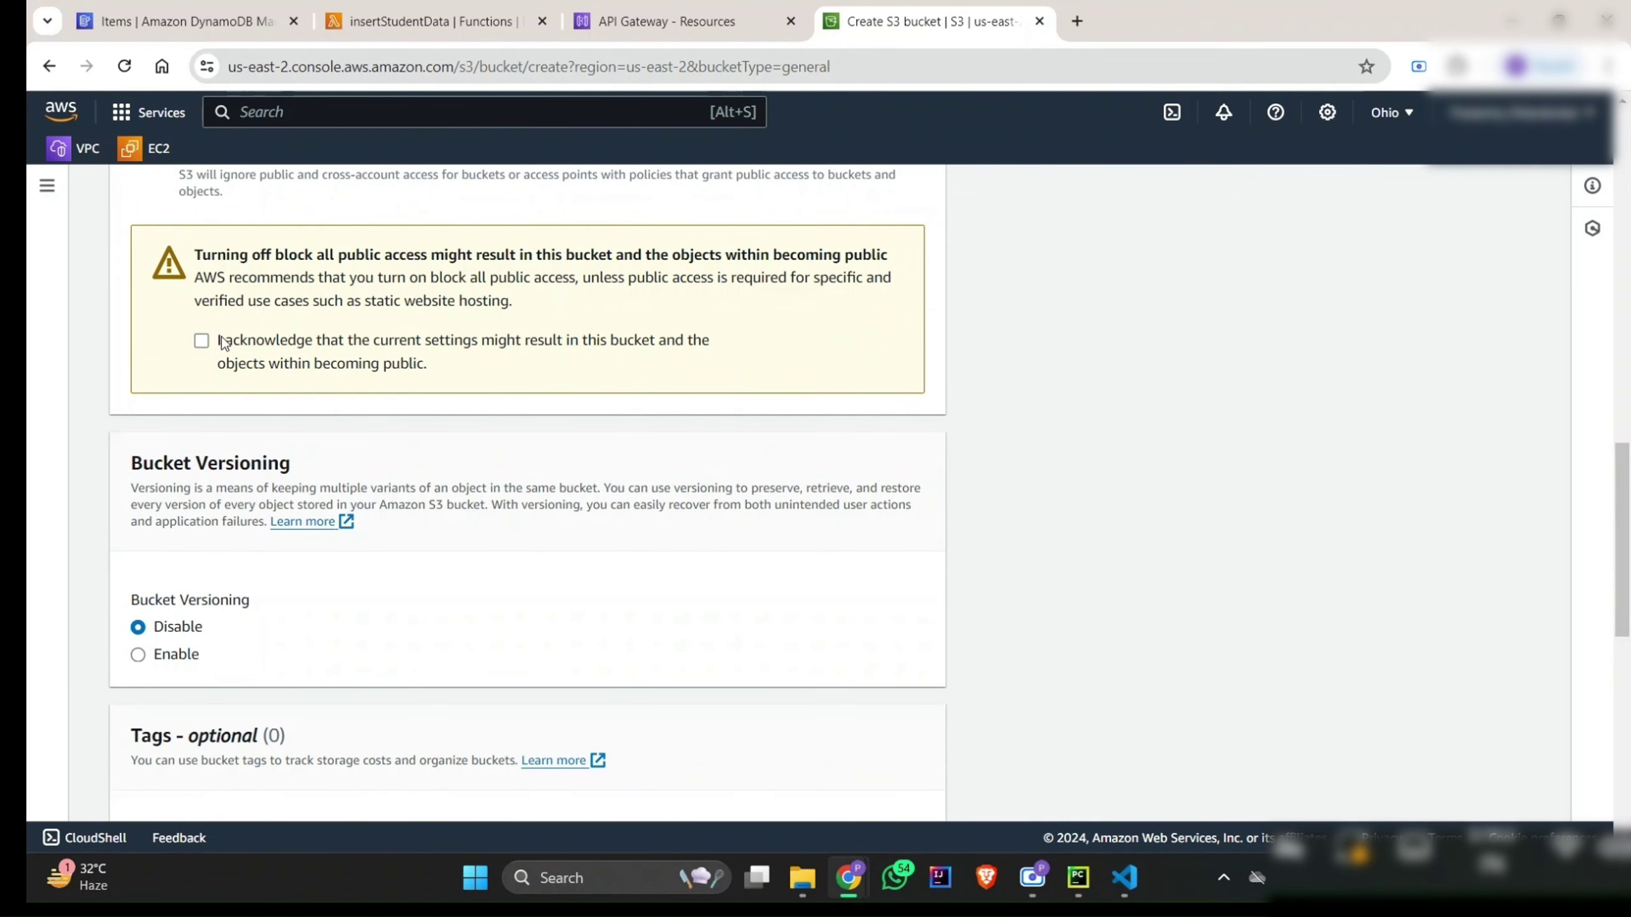
click(201, 342)
scroll(424, 426, down, 9)
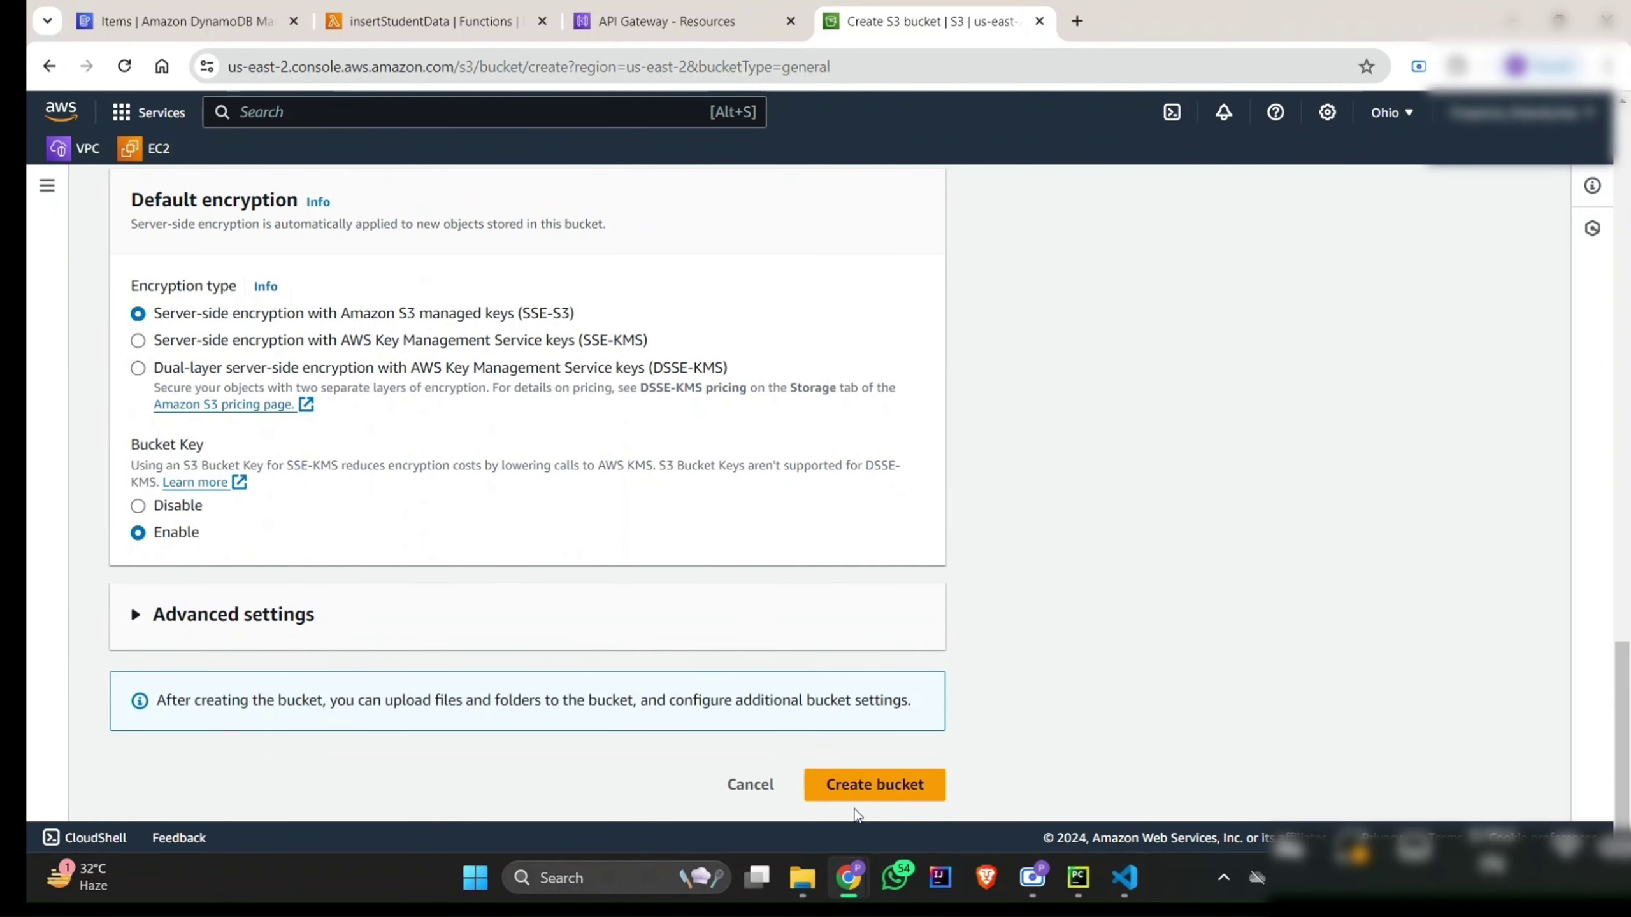
click(864, 795)
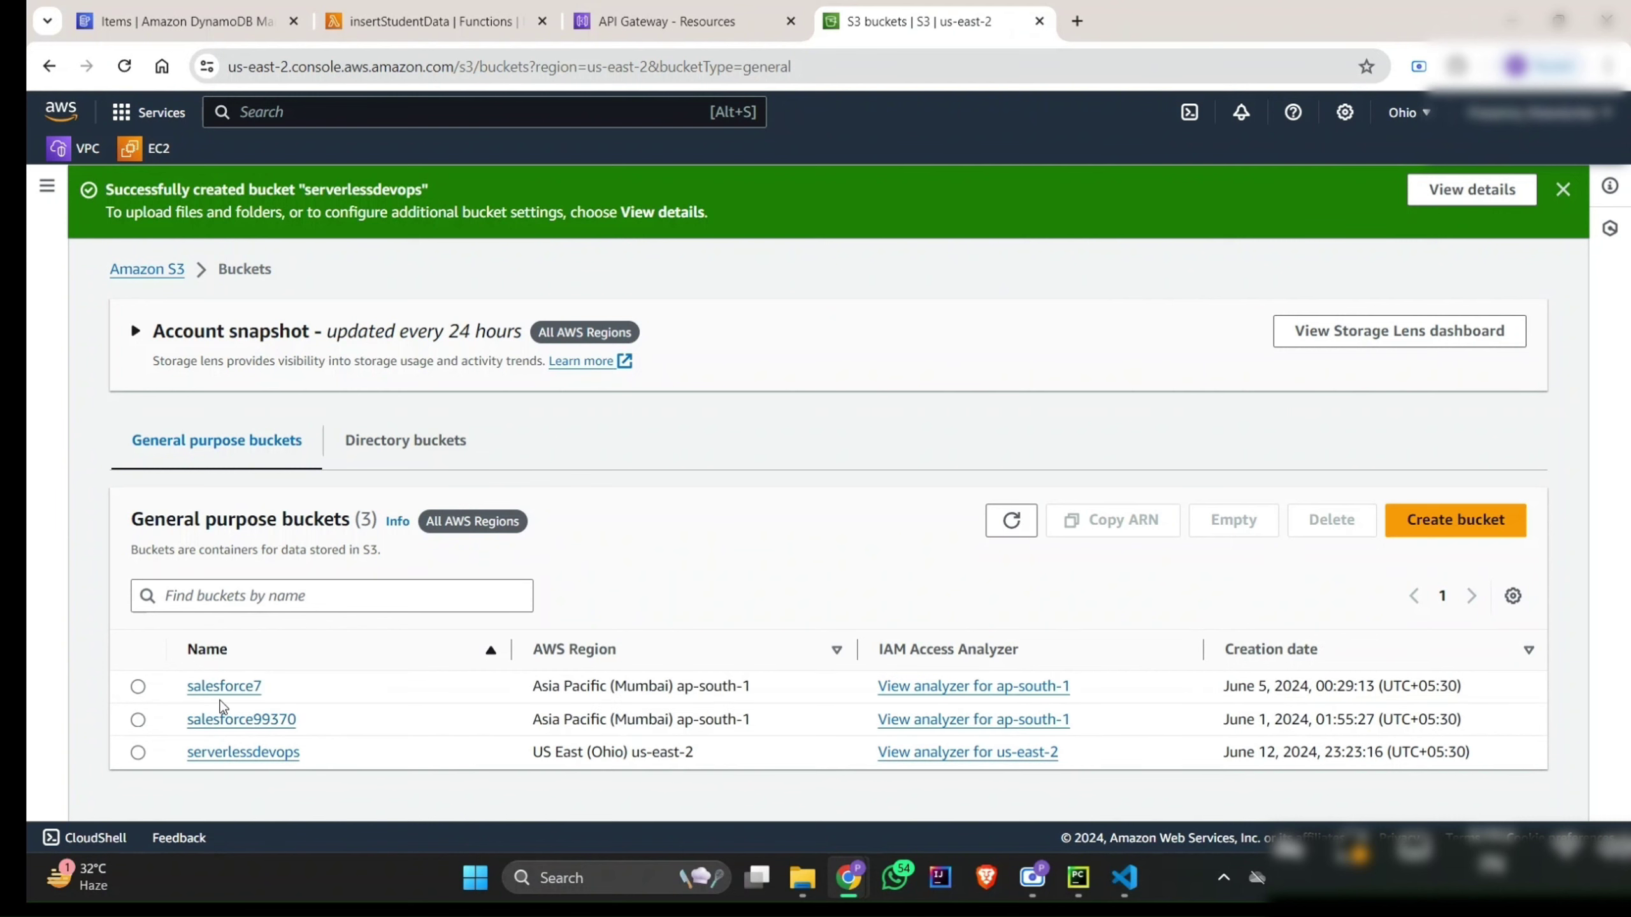
Step: Upload index.html and scripts.js from the local serverless folder to the serverlessdevops bucket
click(243, 752)
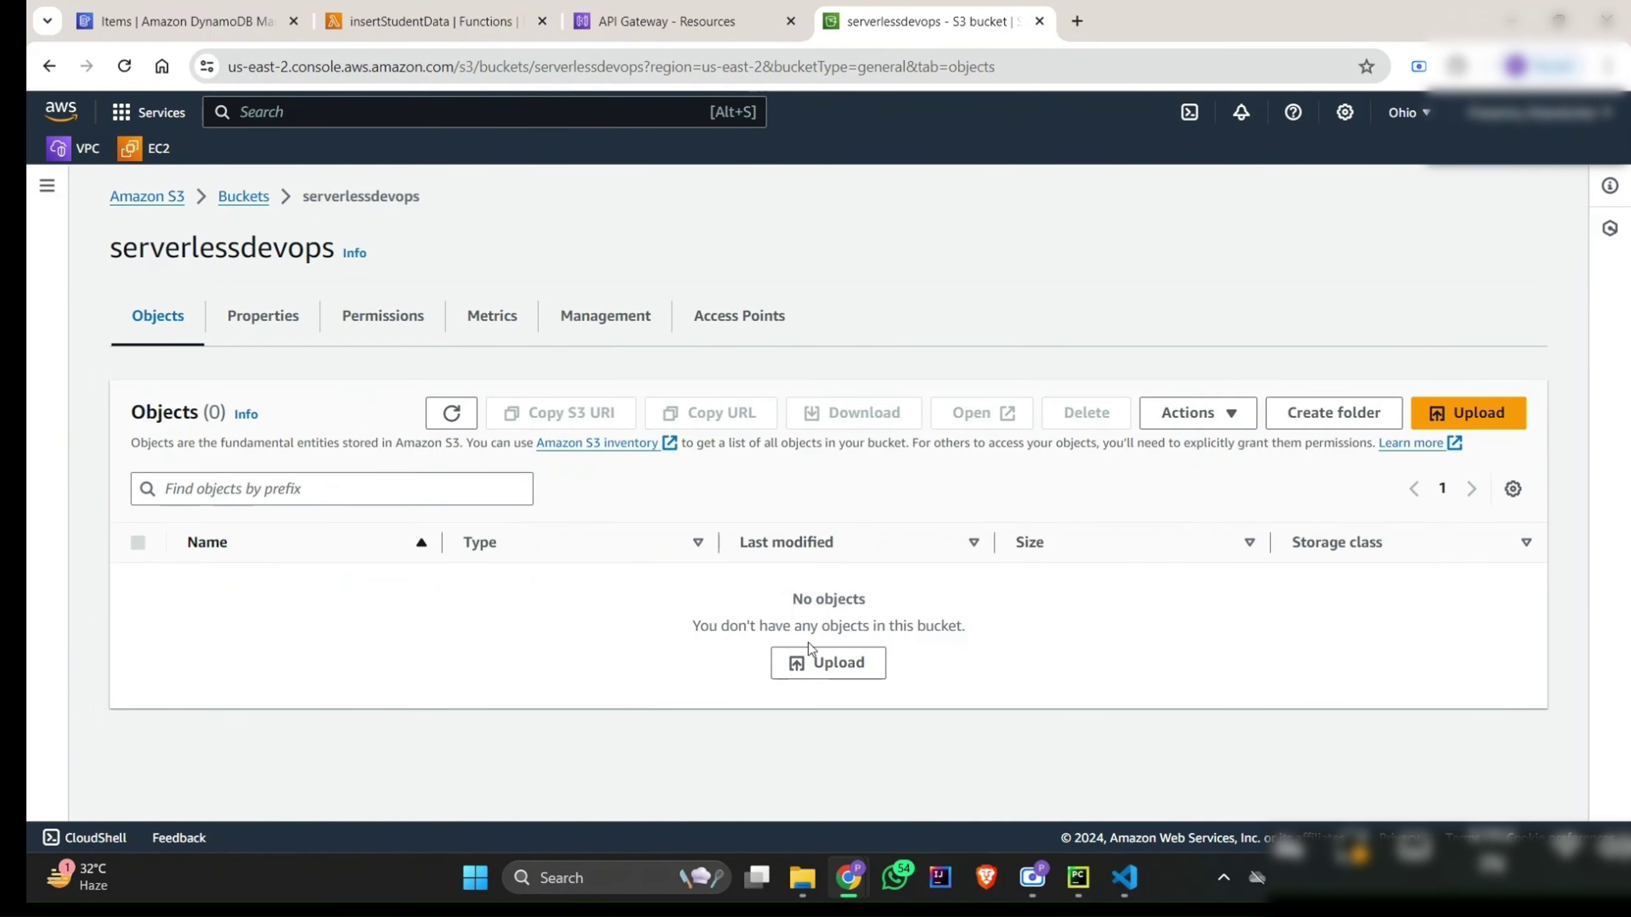
click(804, 666)
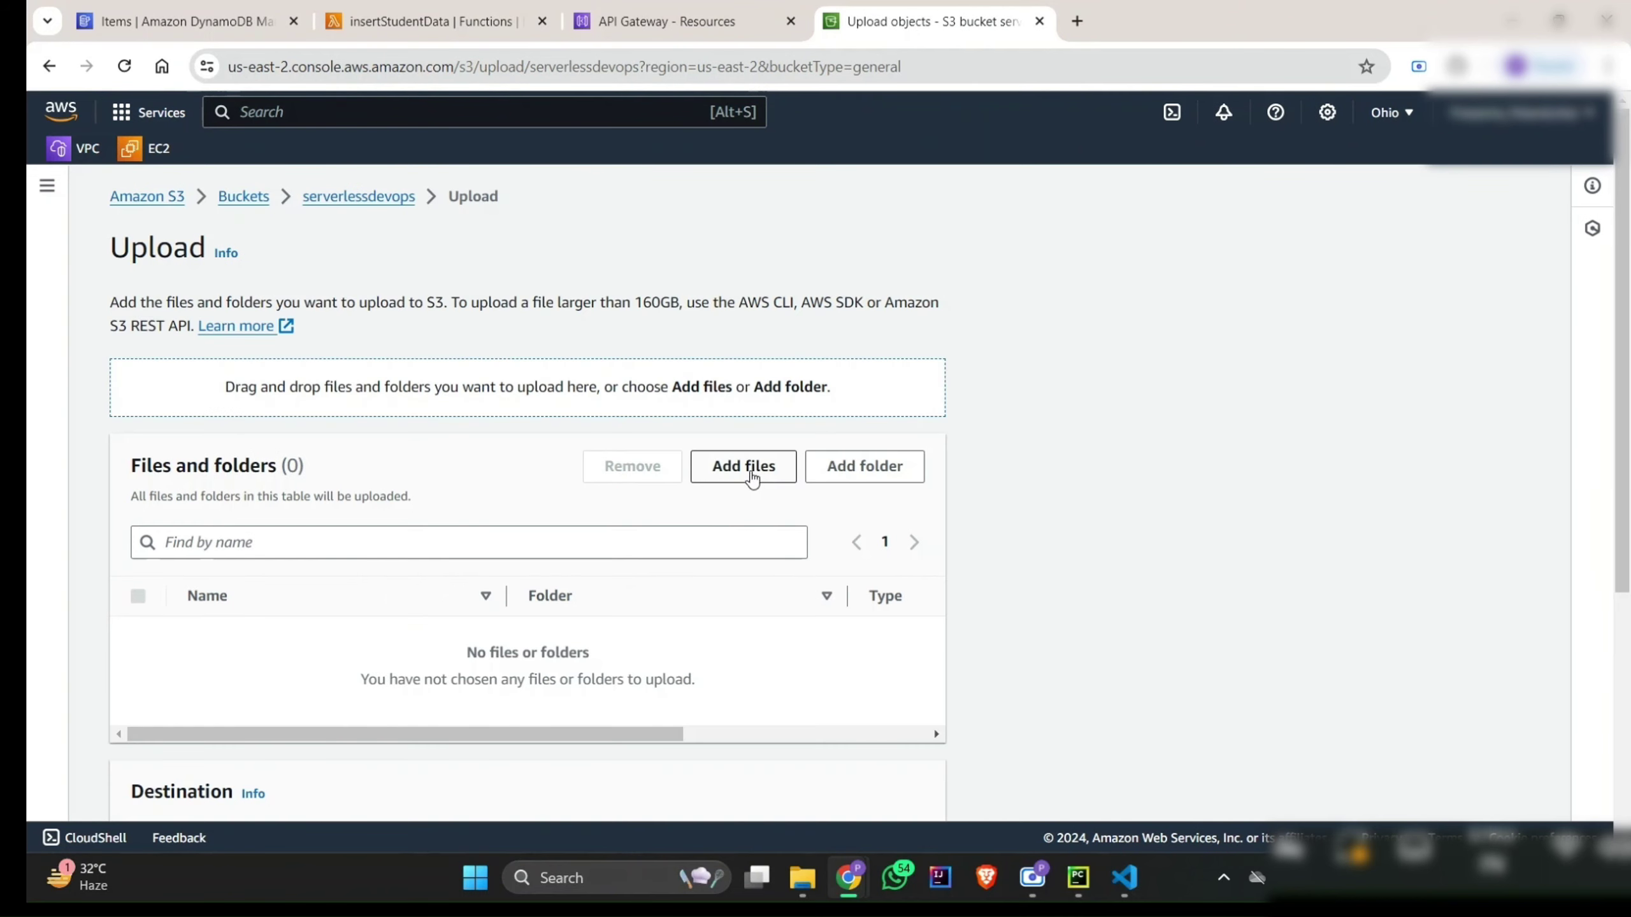
click(751, 473)
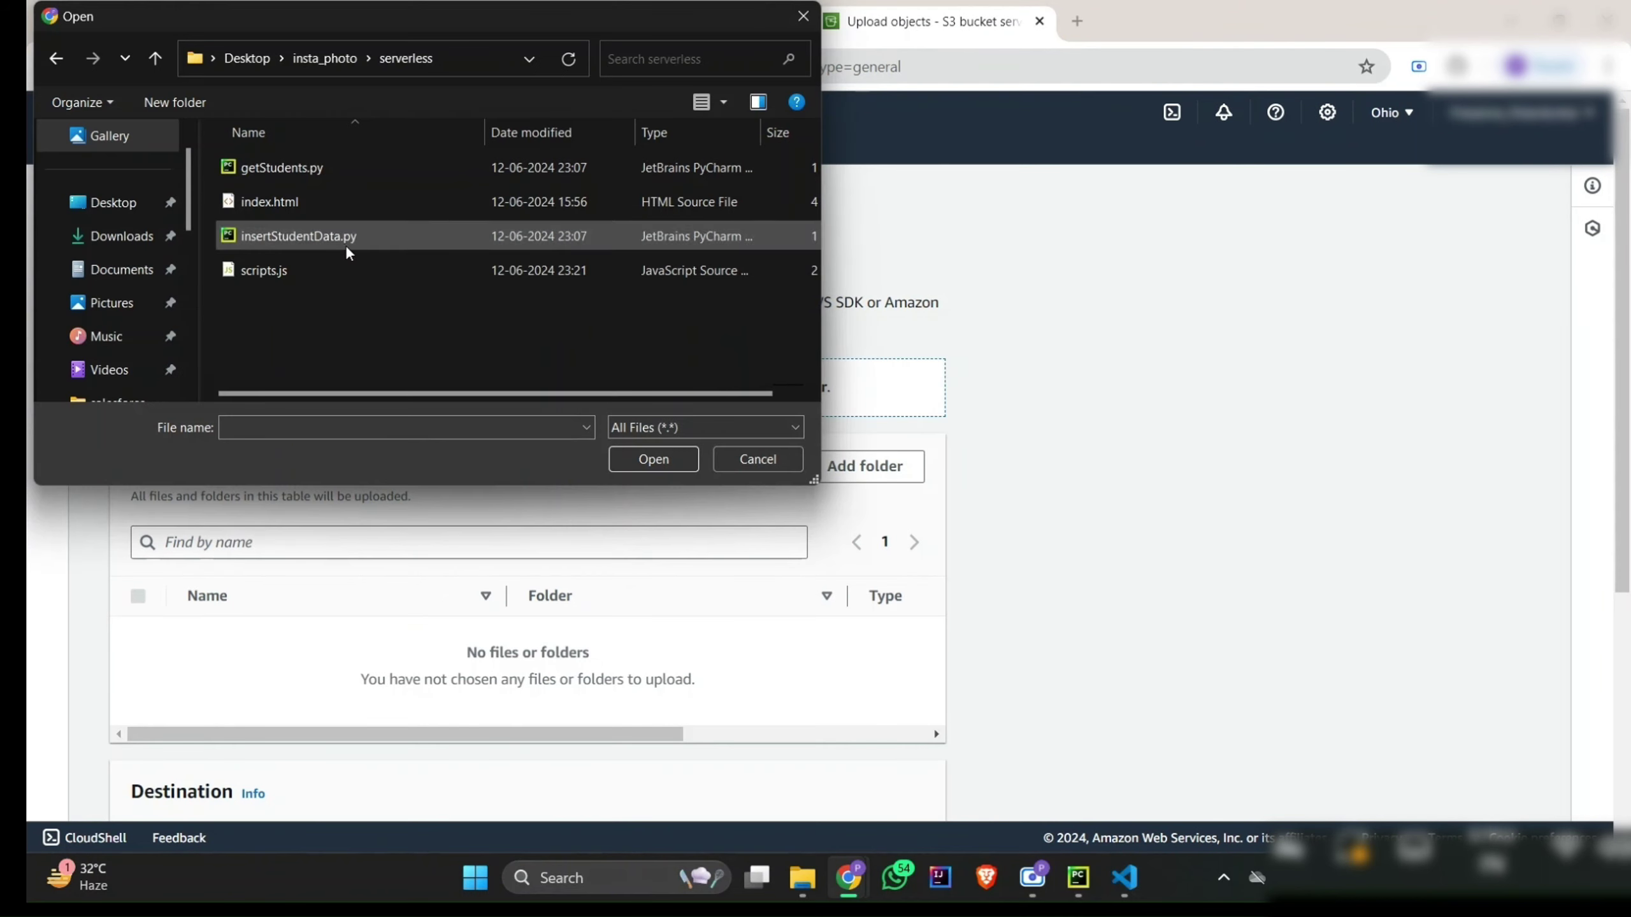
click(359, 211)
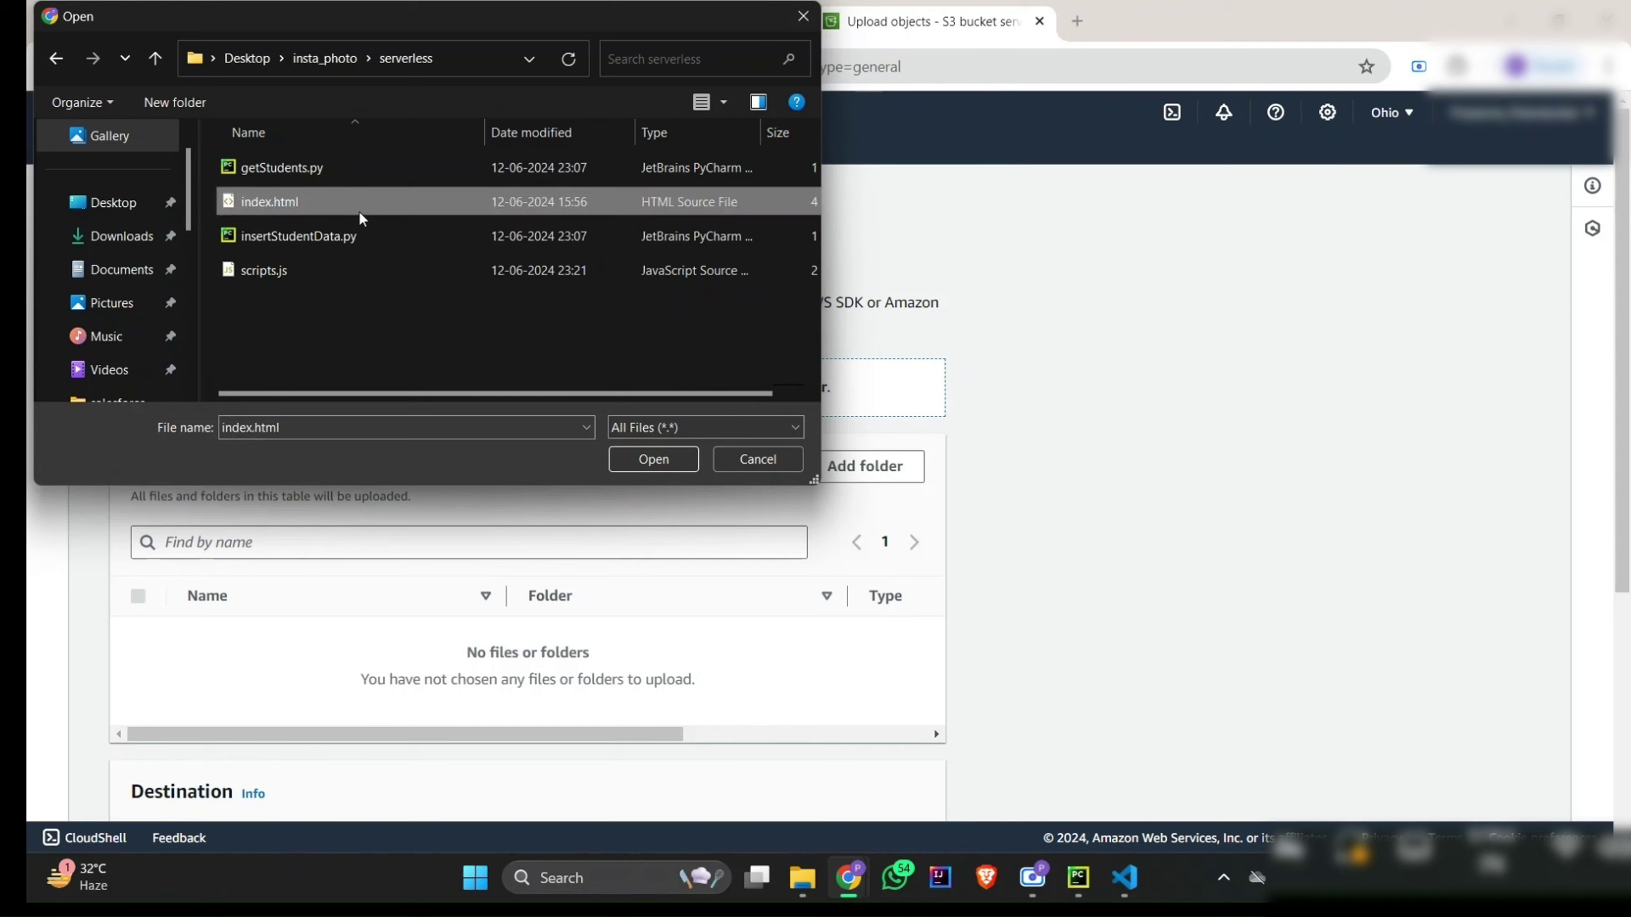
ctrl+click(339, 281)
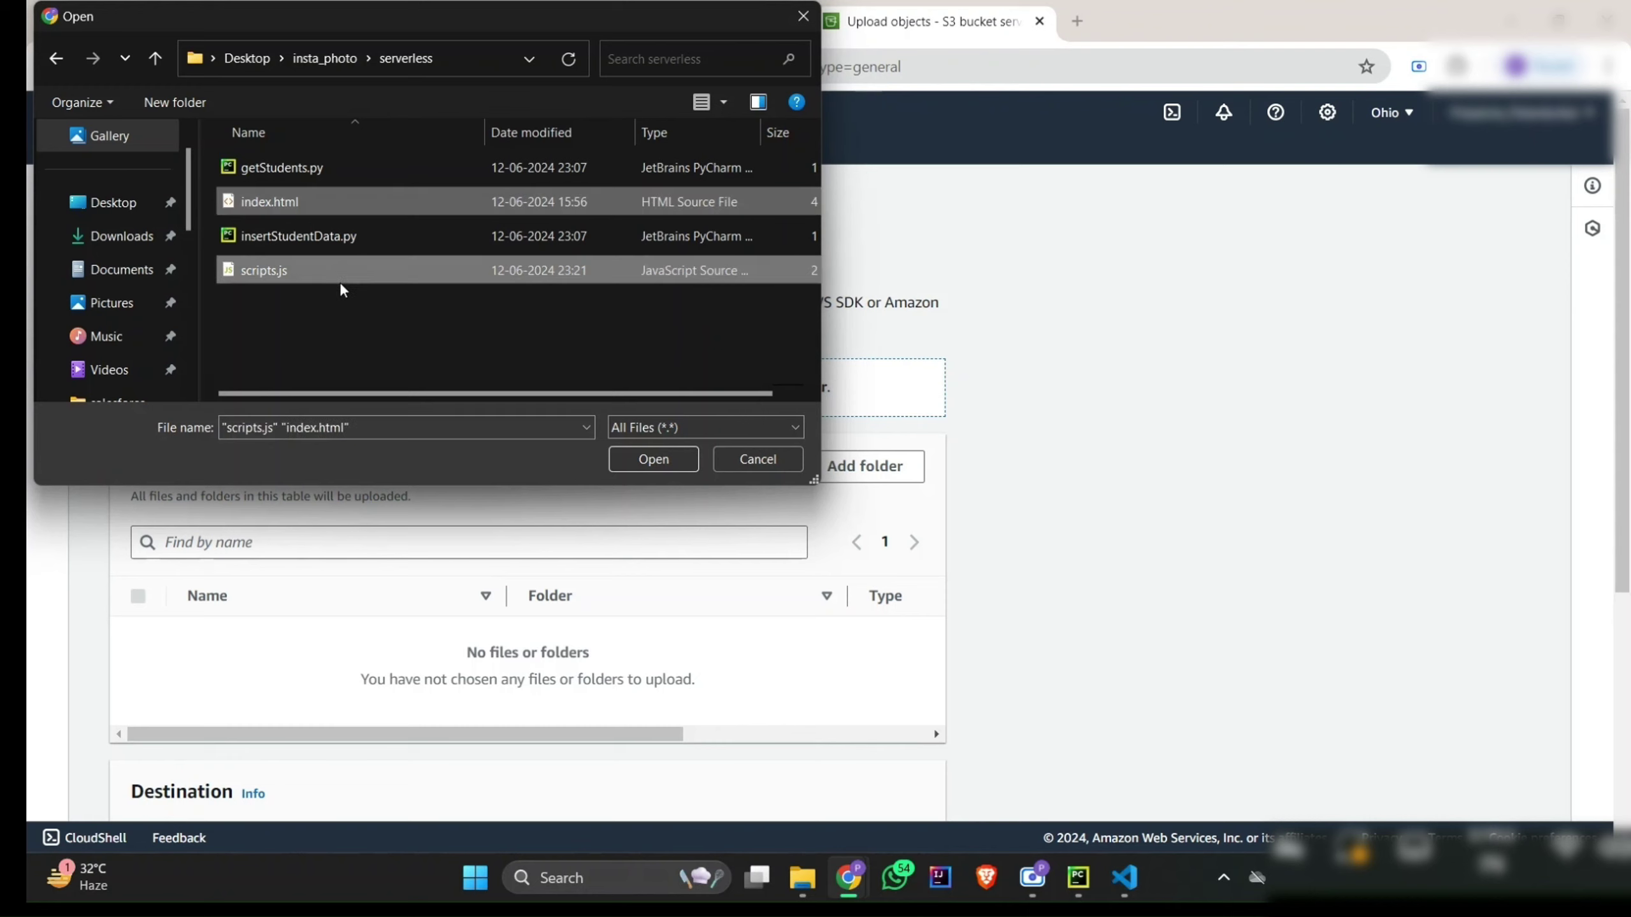
click(642, 459)
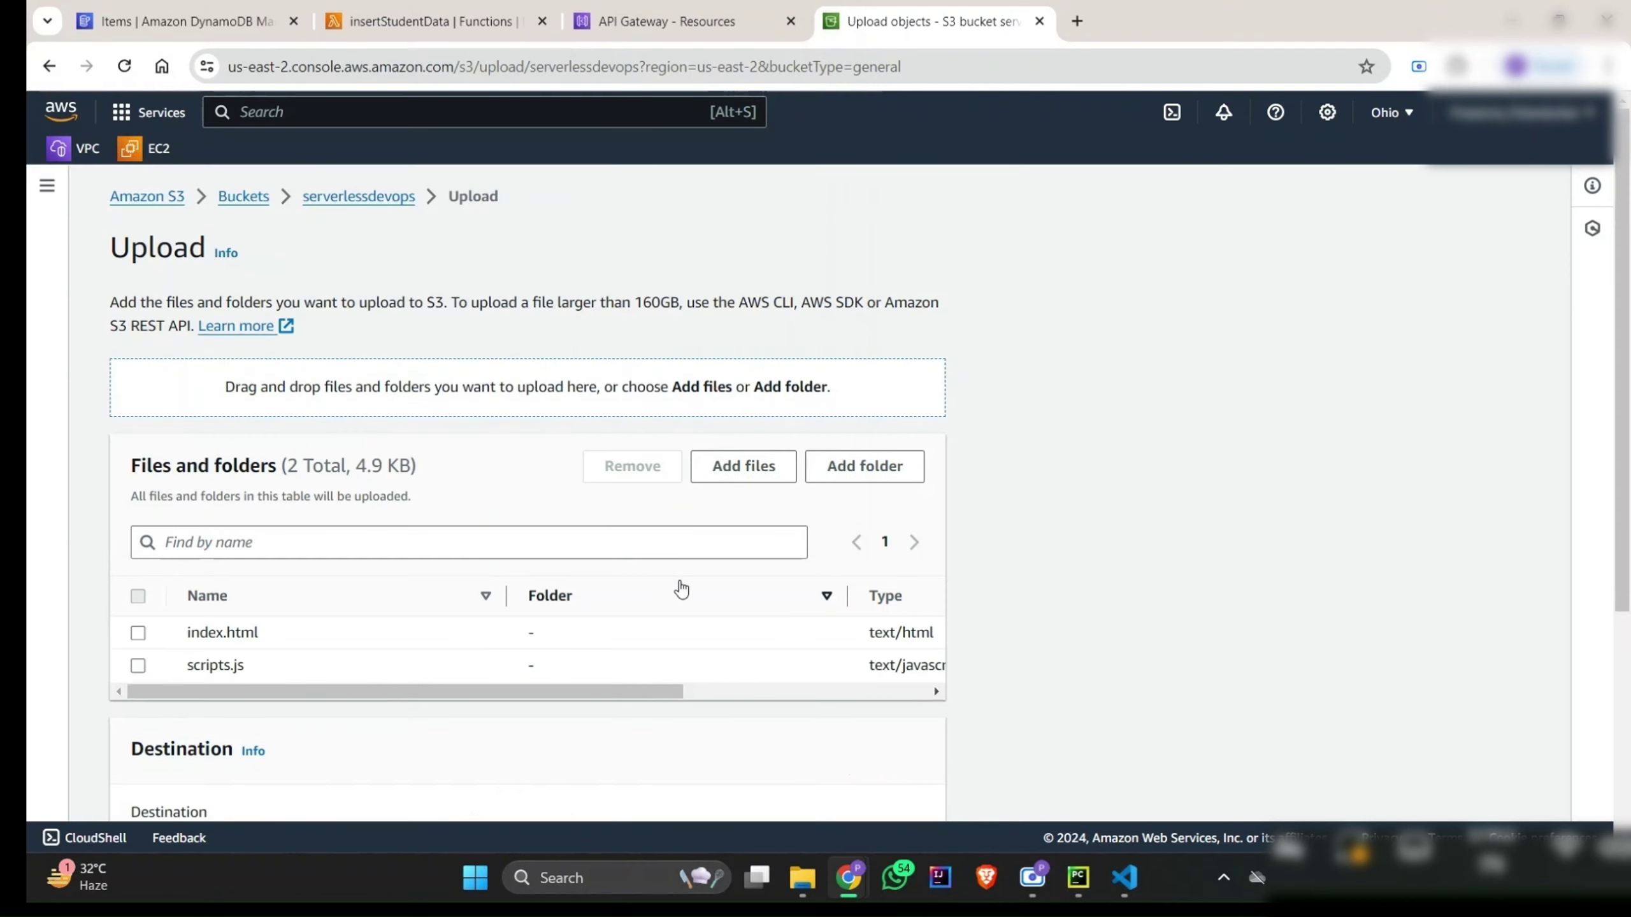
scroll(680, 588, down, 4)
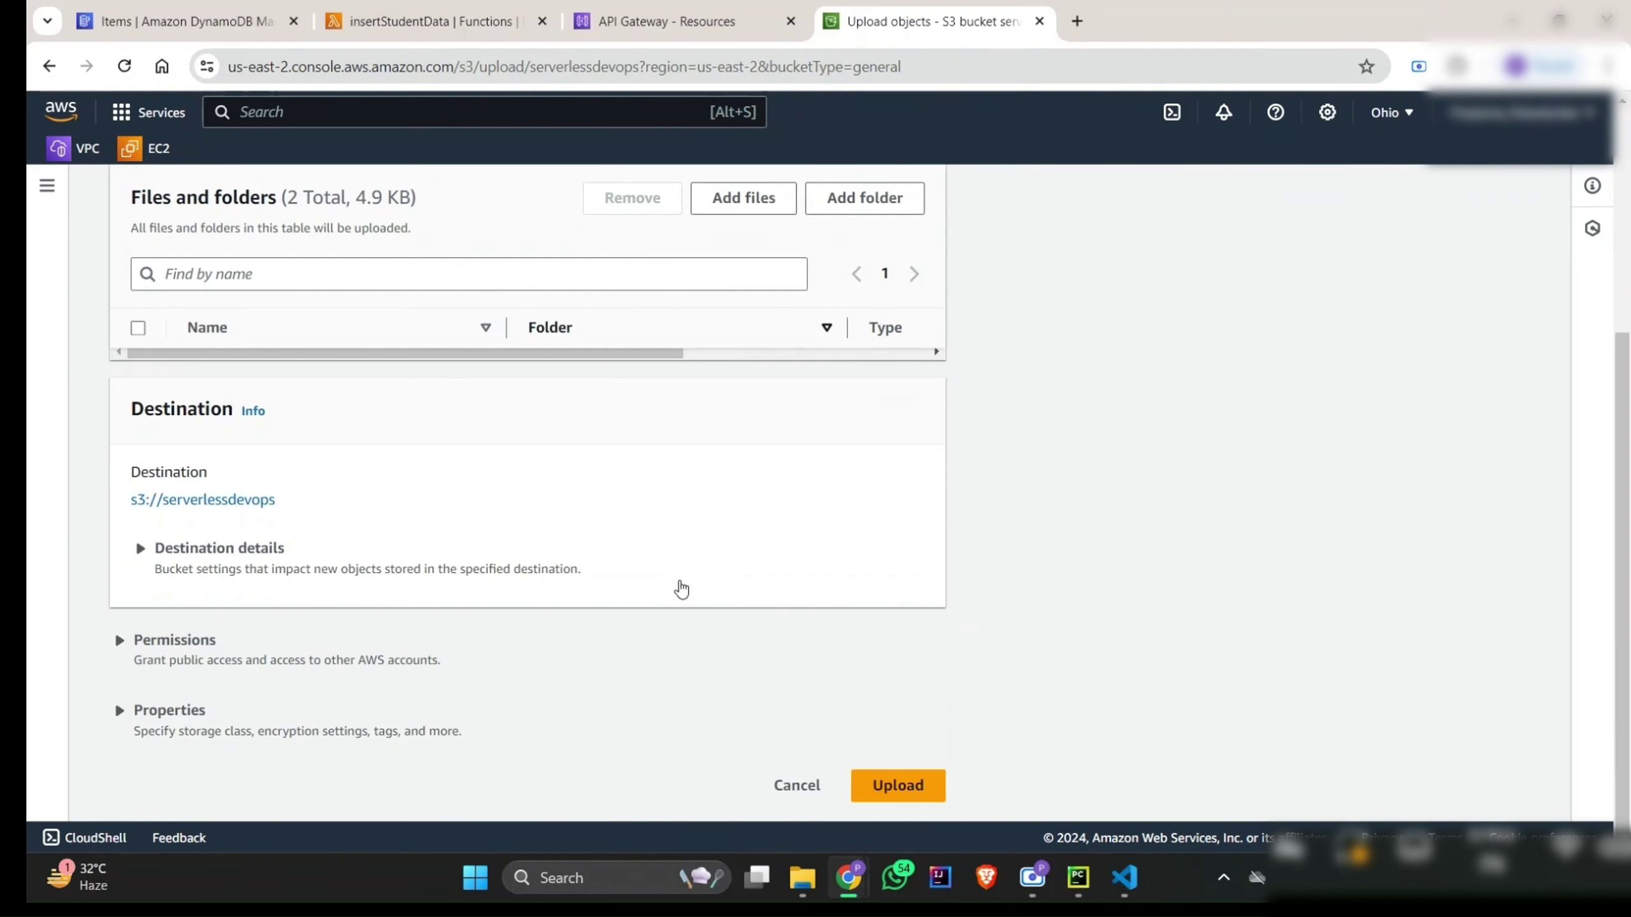
click(929, 791)
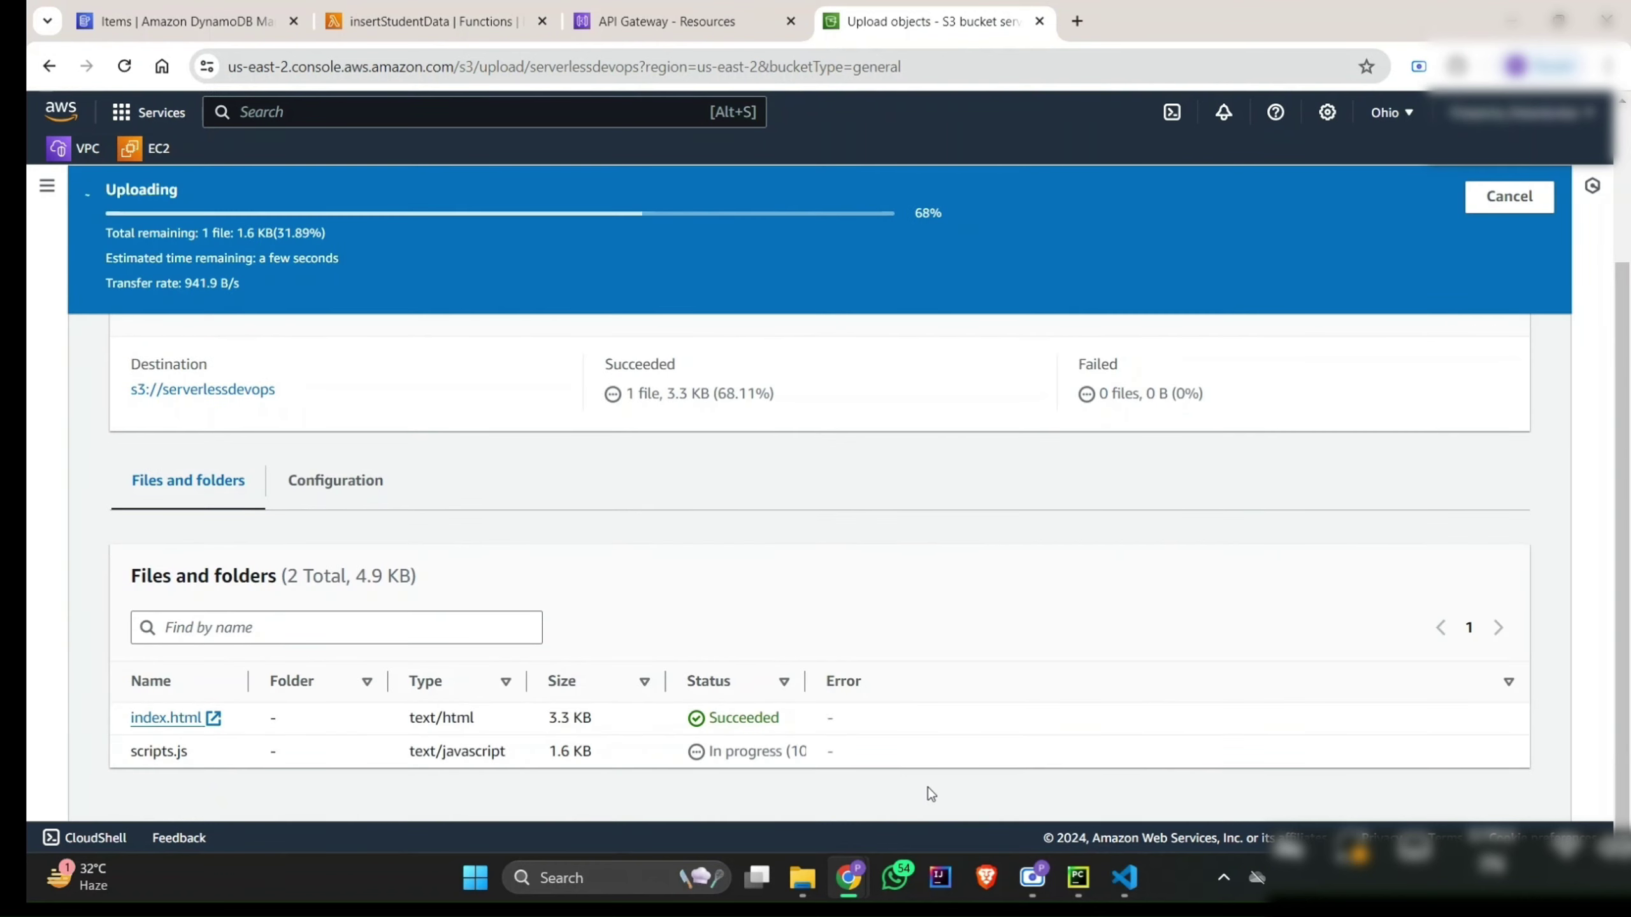
scroll(800, 623, up, 2)
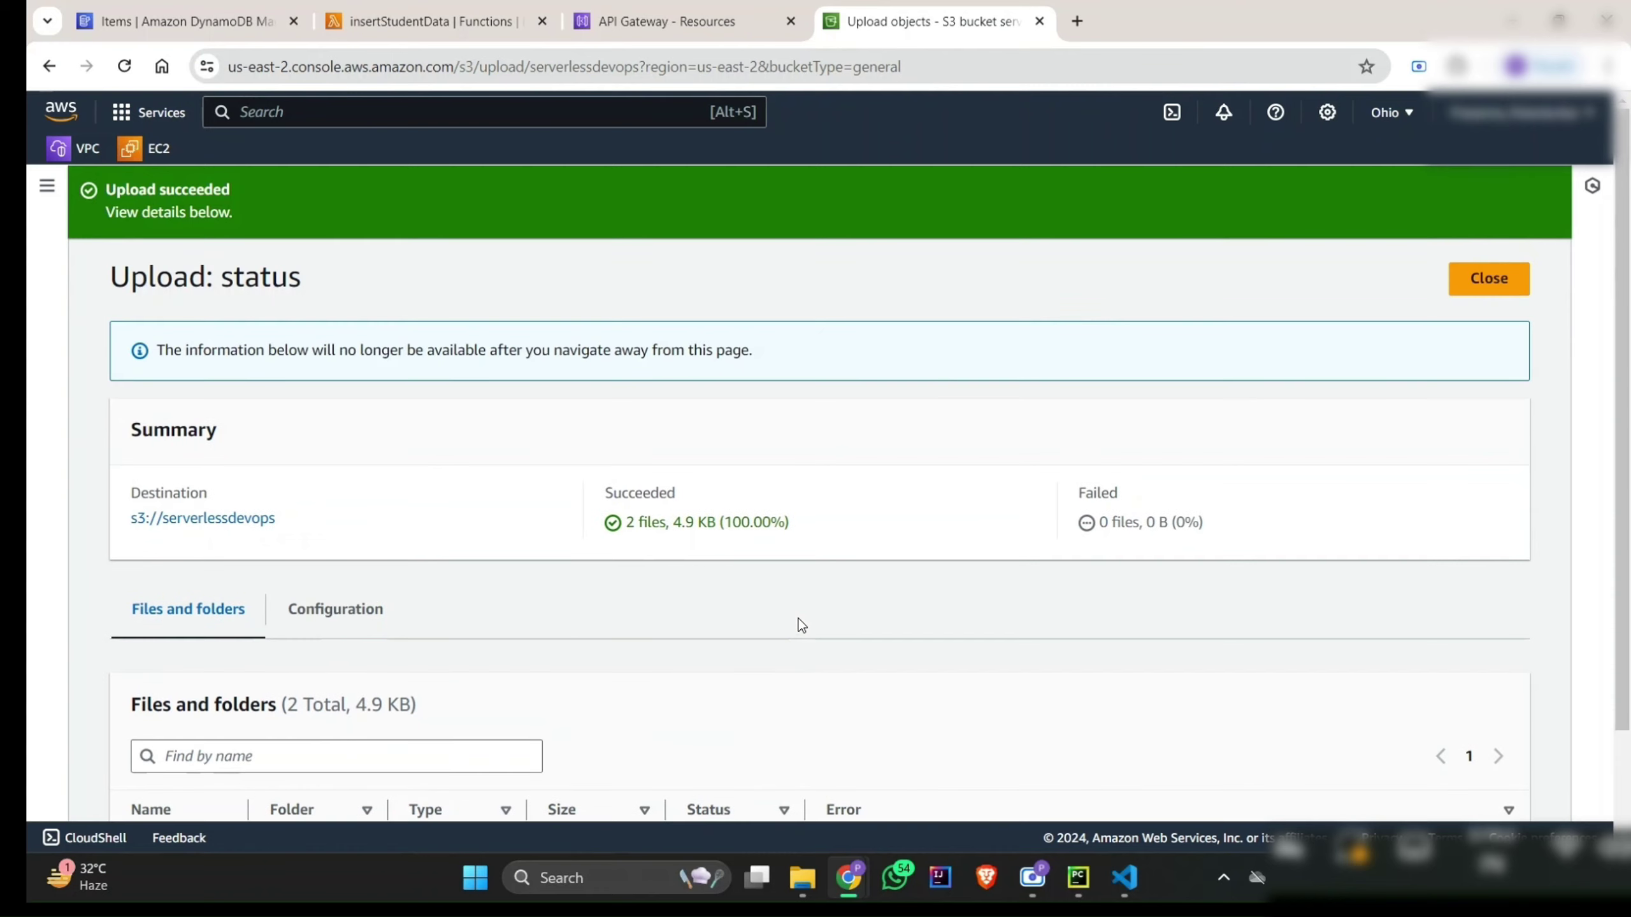
scroll(273, 642, down, 2)
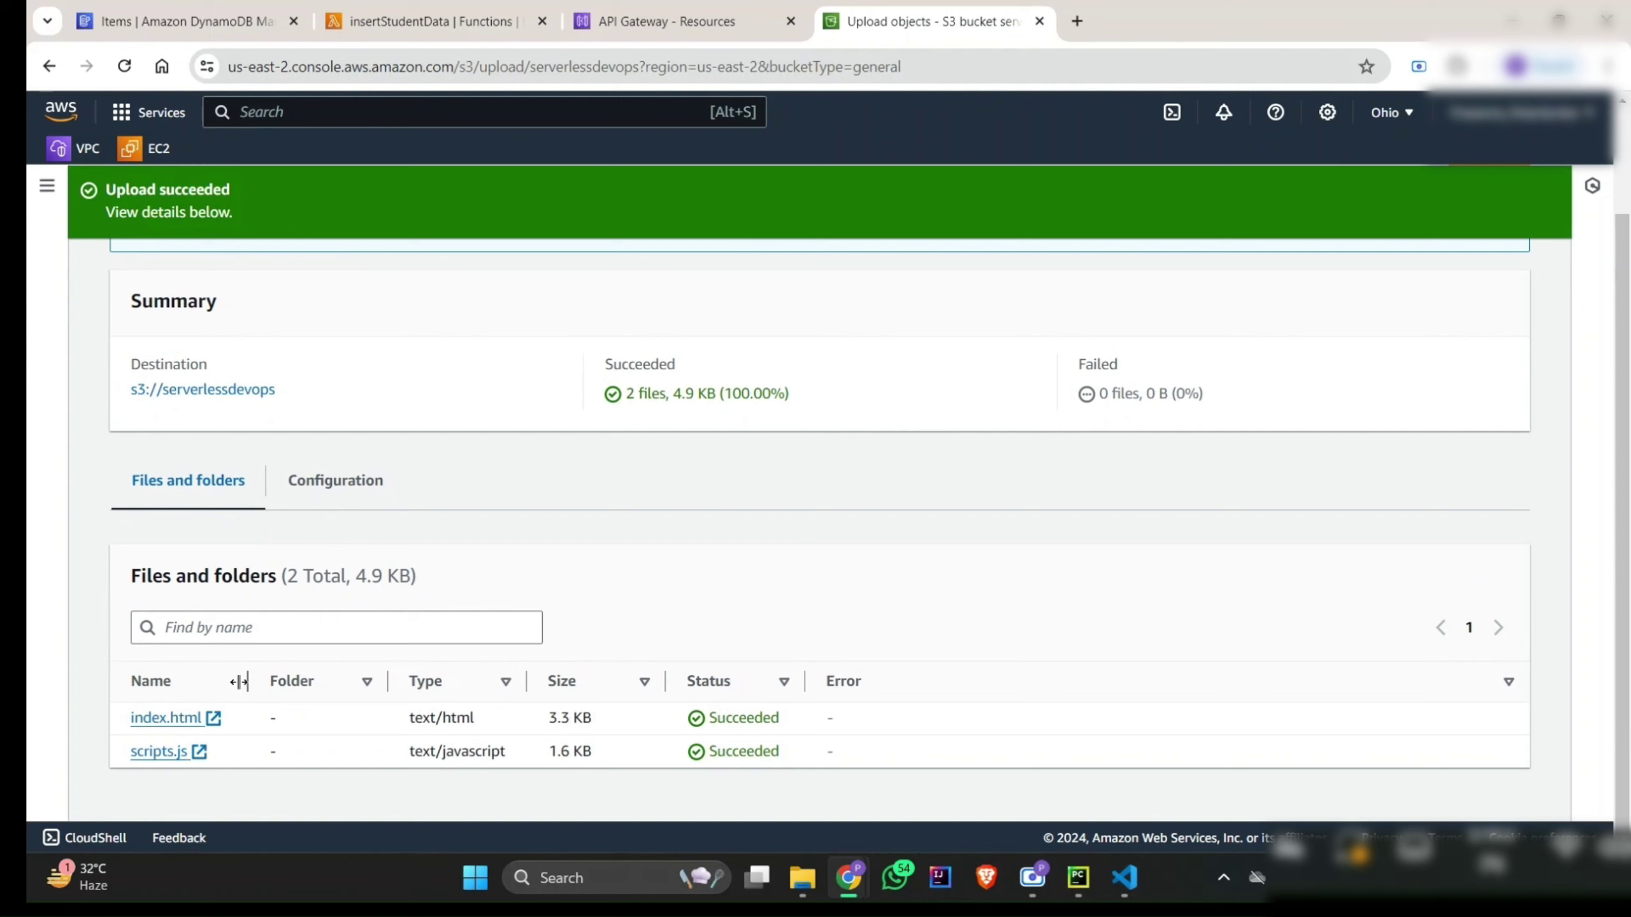
scroll(281, 513, up, 2)
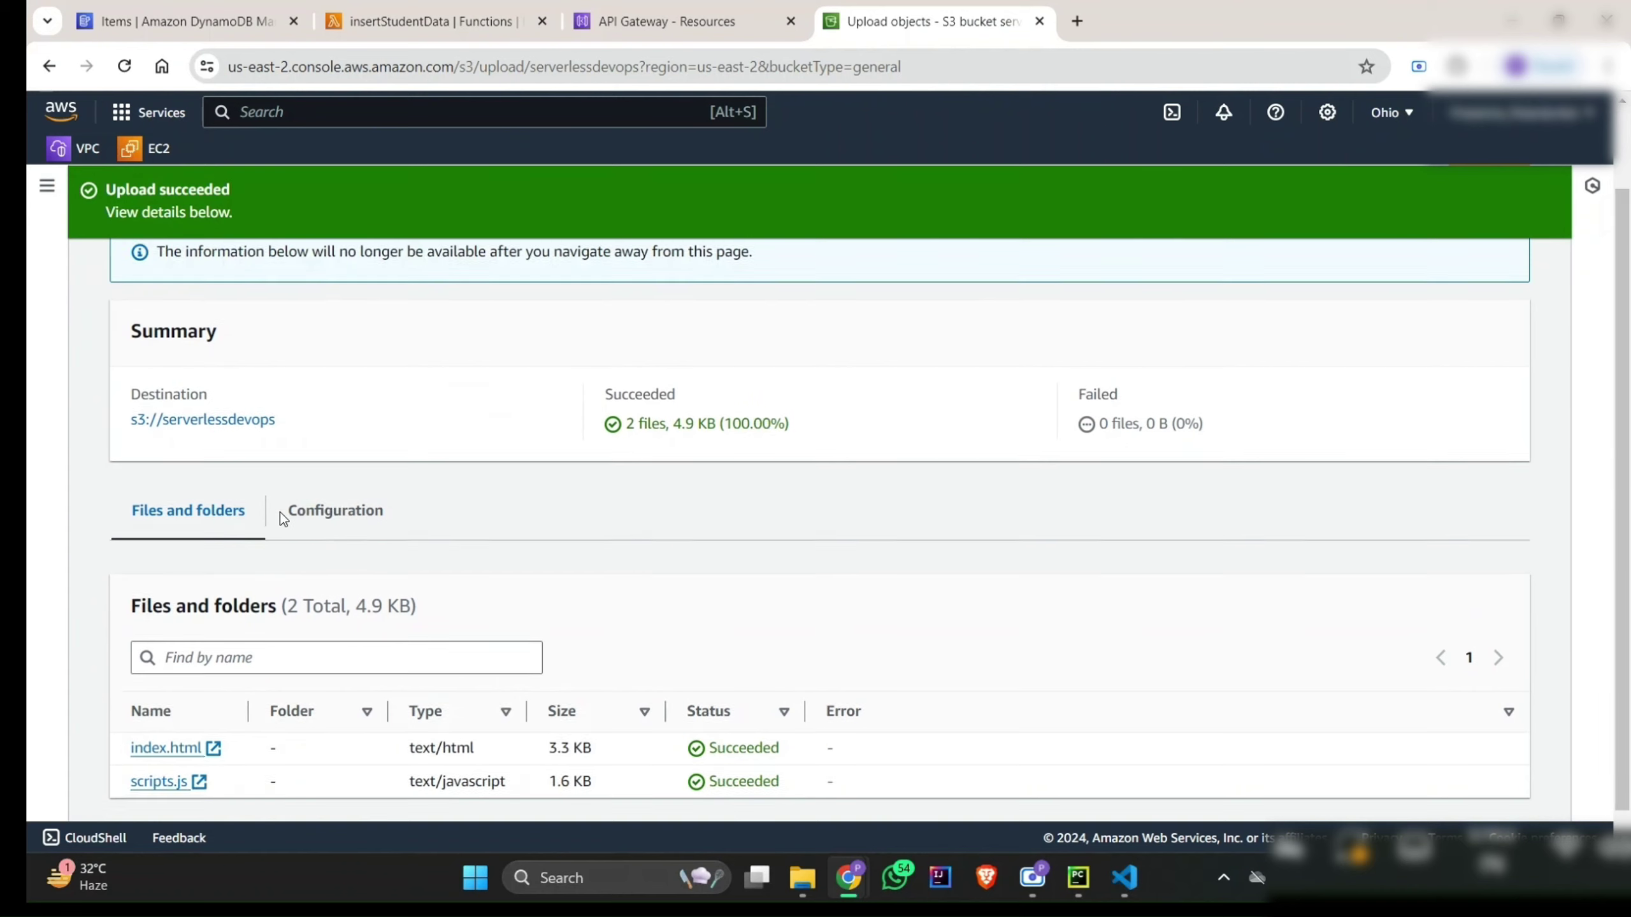
Step: Open the serverlessdevops bucket's static website hosting settings from its properties and enable hosting
click(213, 526)
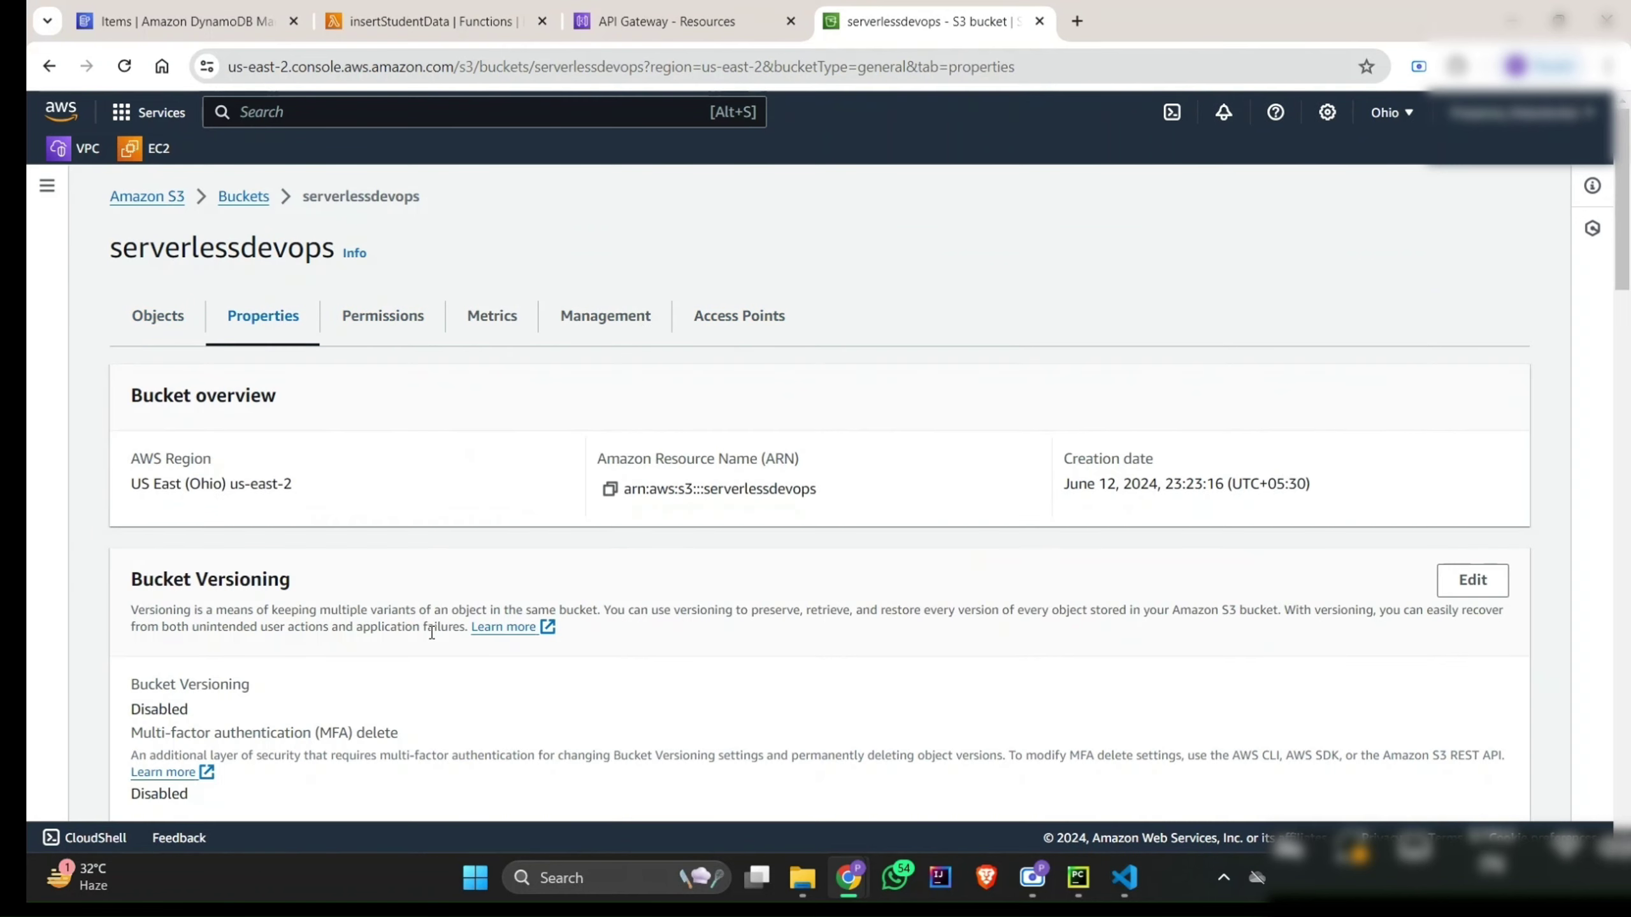
scroll(431, 632, down, 10)
scroll(431, 632, down, 15)
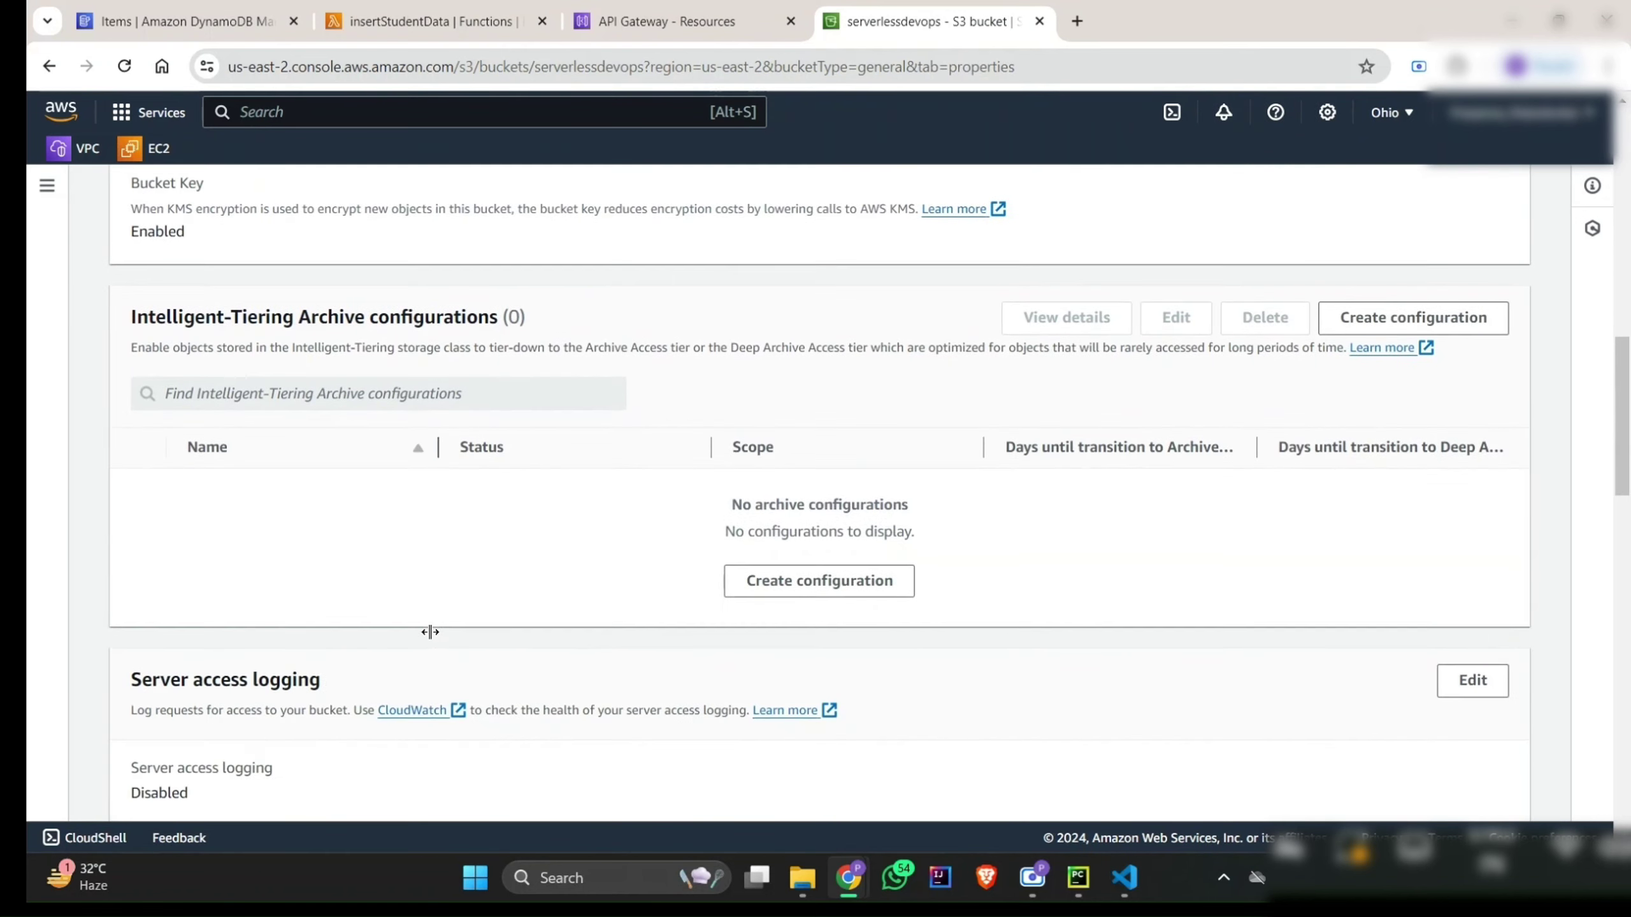
scroll(431, 632, down, 8)
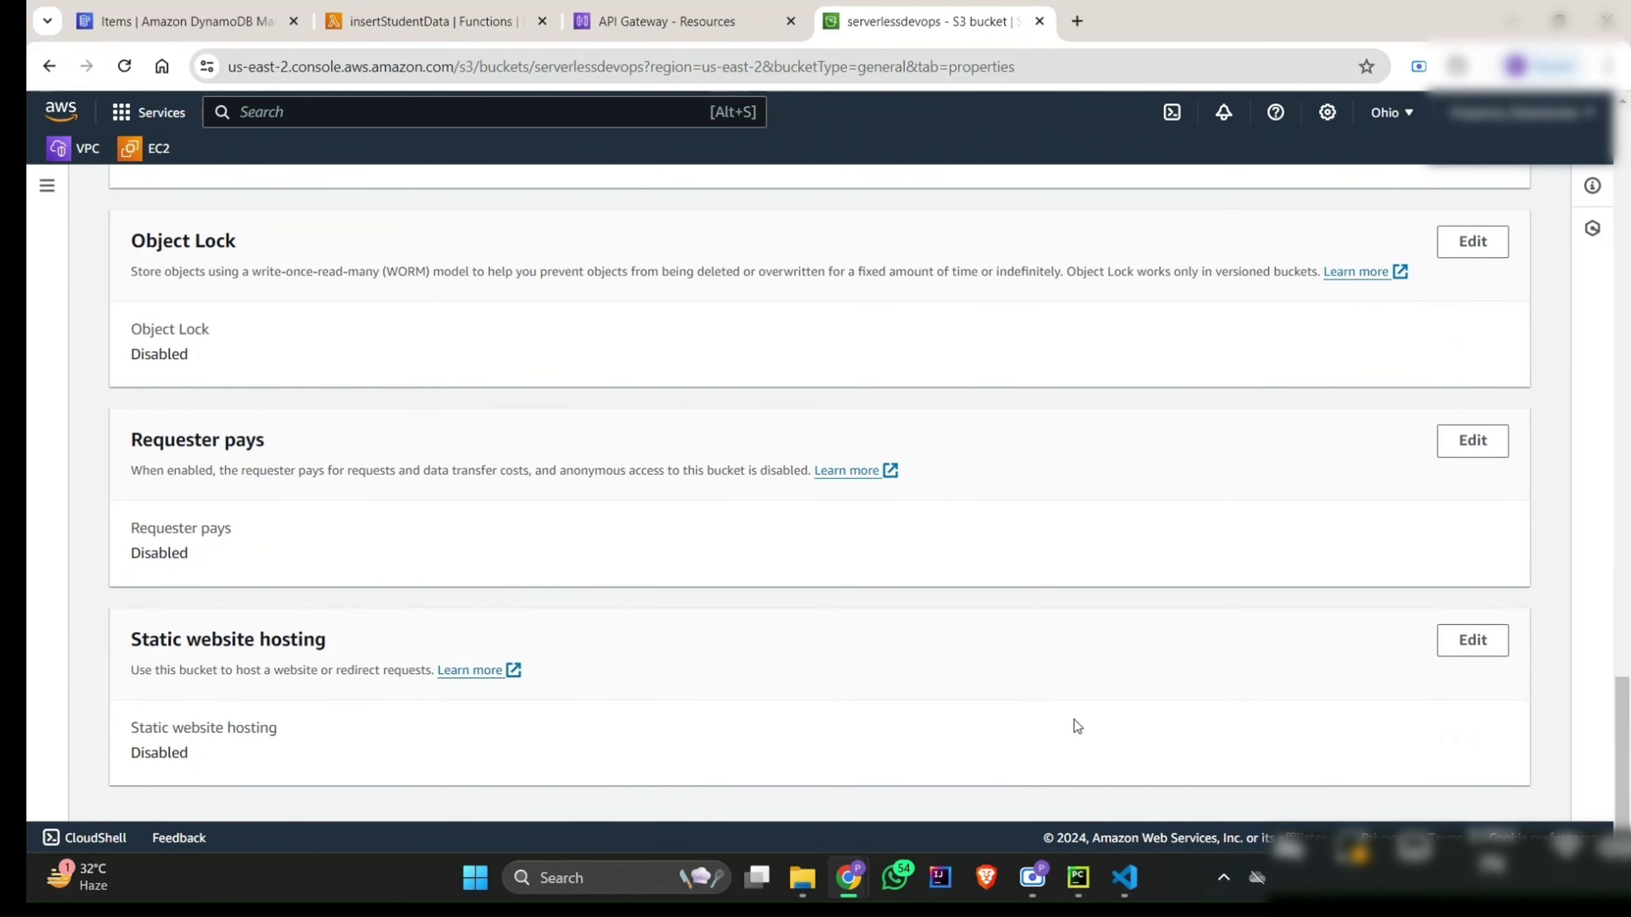
click(1473, 640)
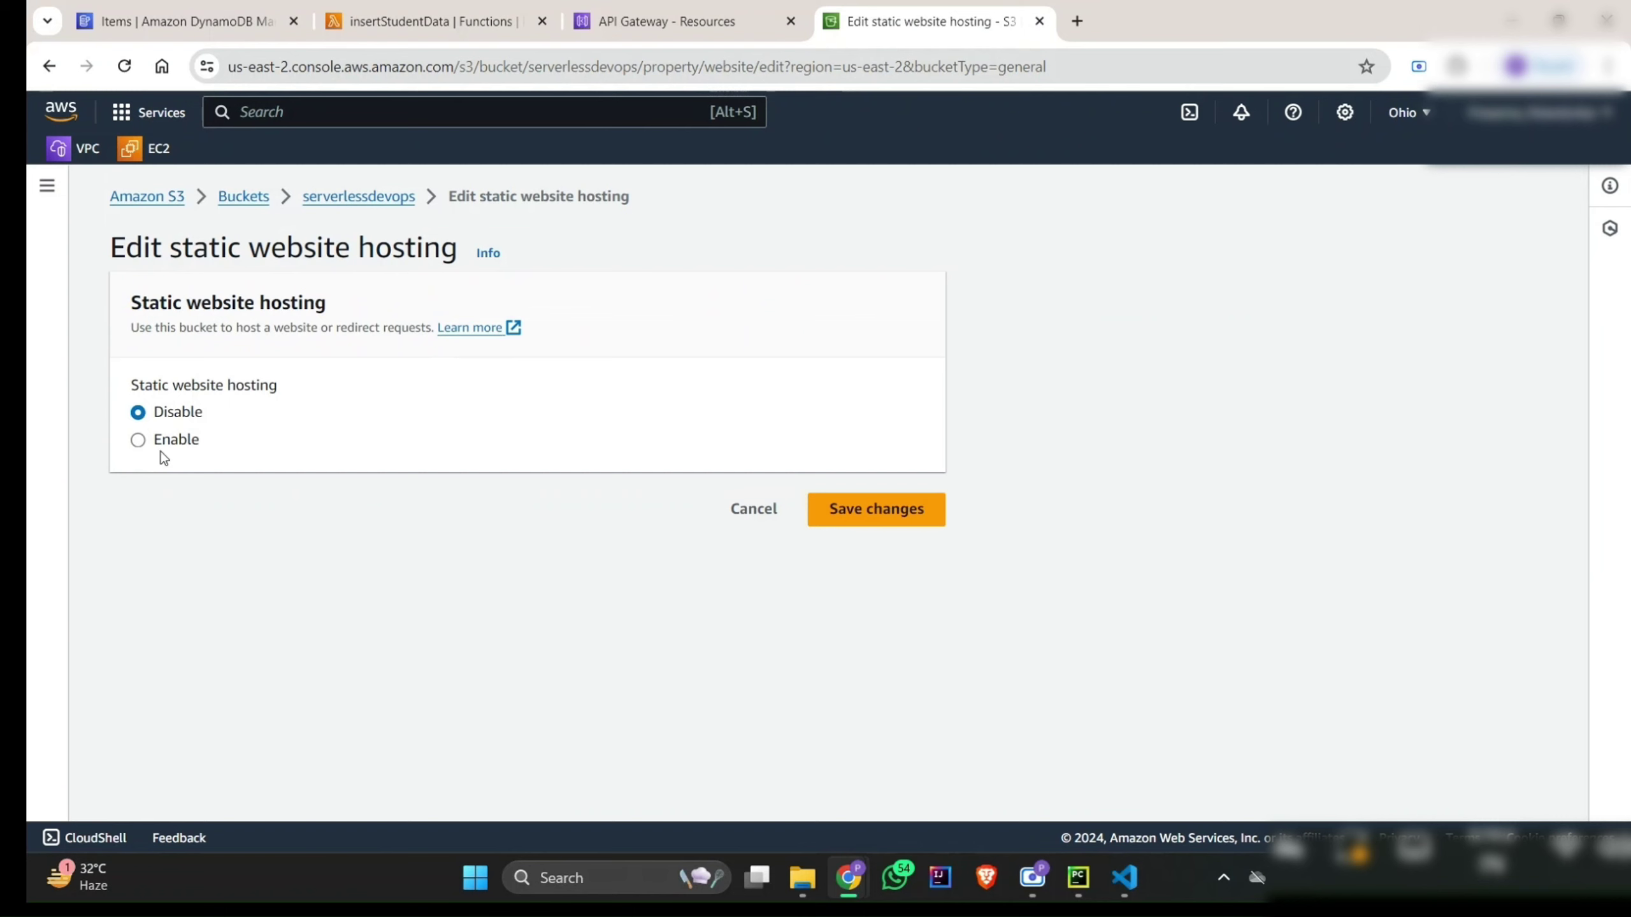
click(142, 442)
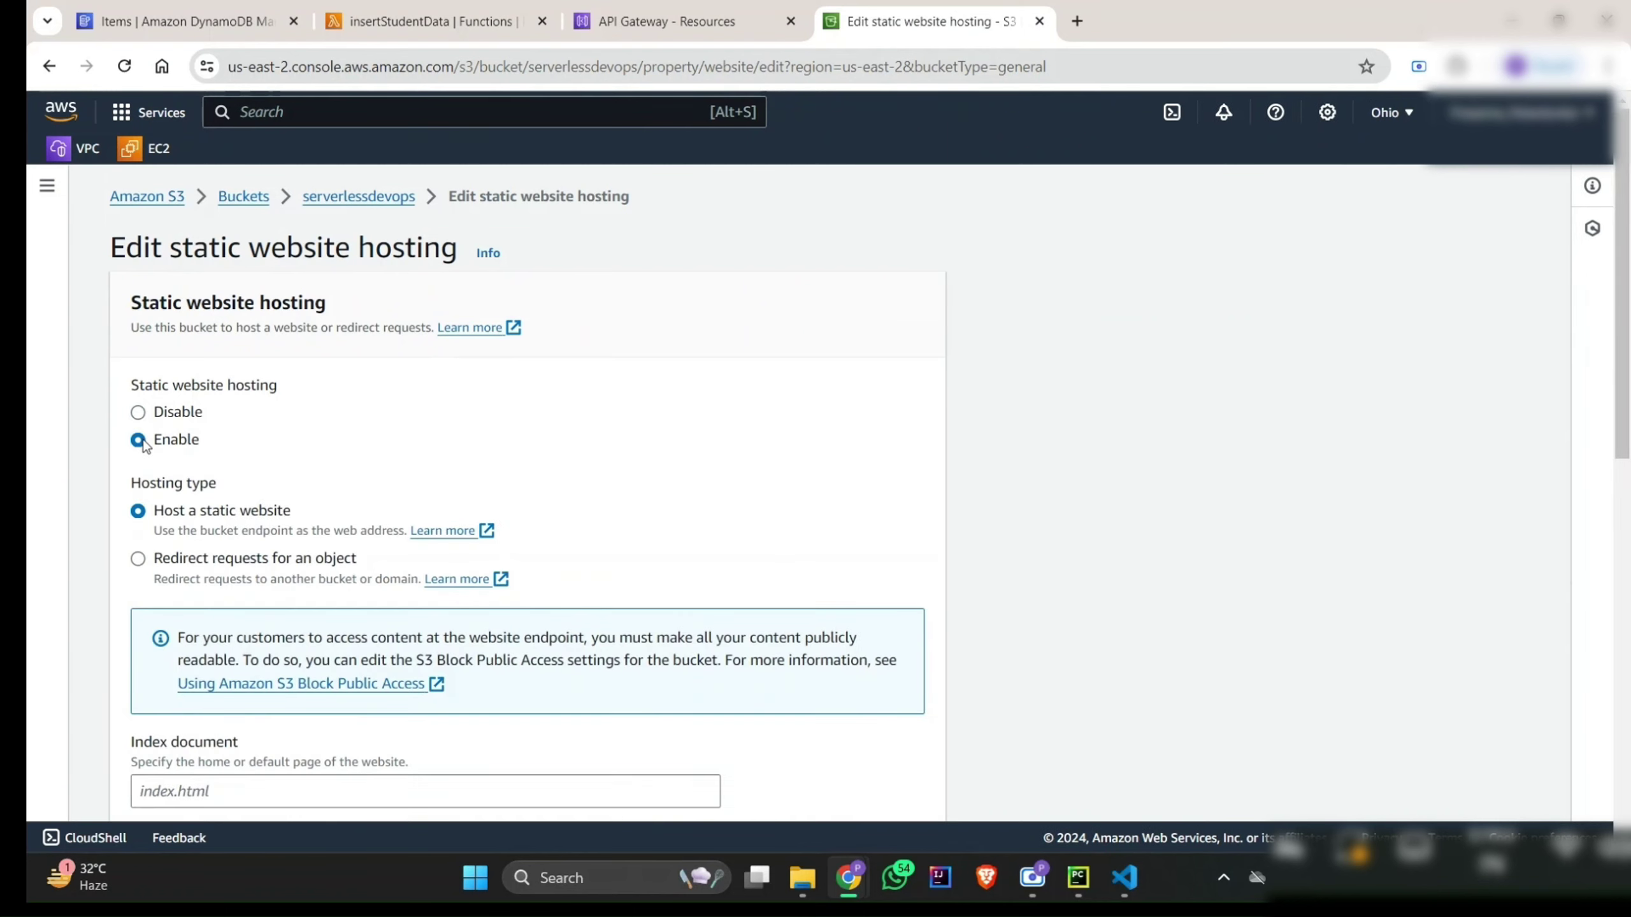
Step: Set index.html as the website's index document and save the static website hosting changes
scroll(517, 514, down, 5)
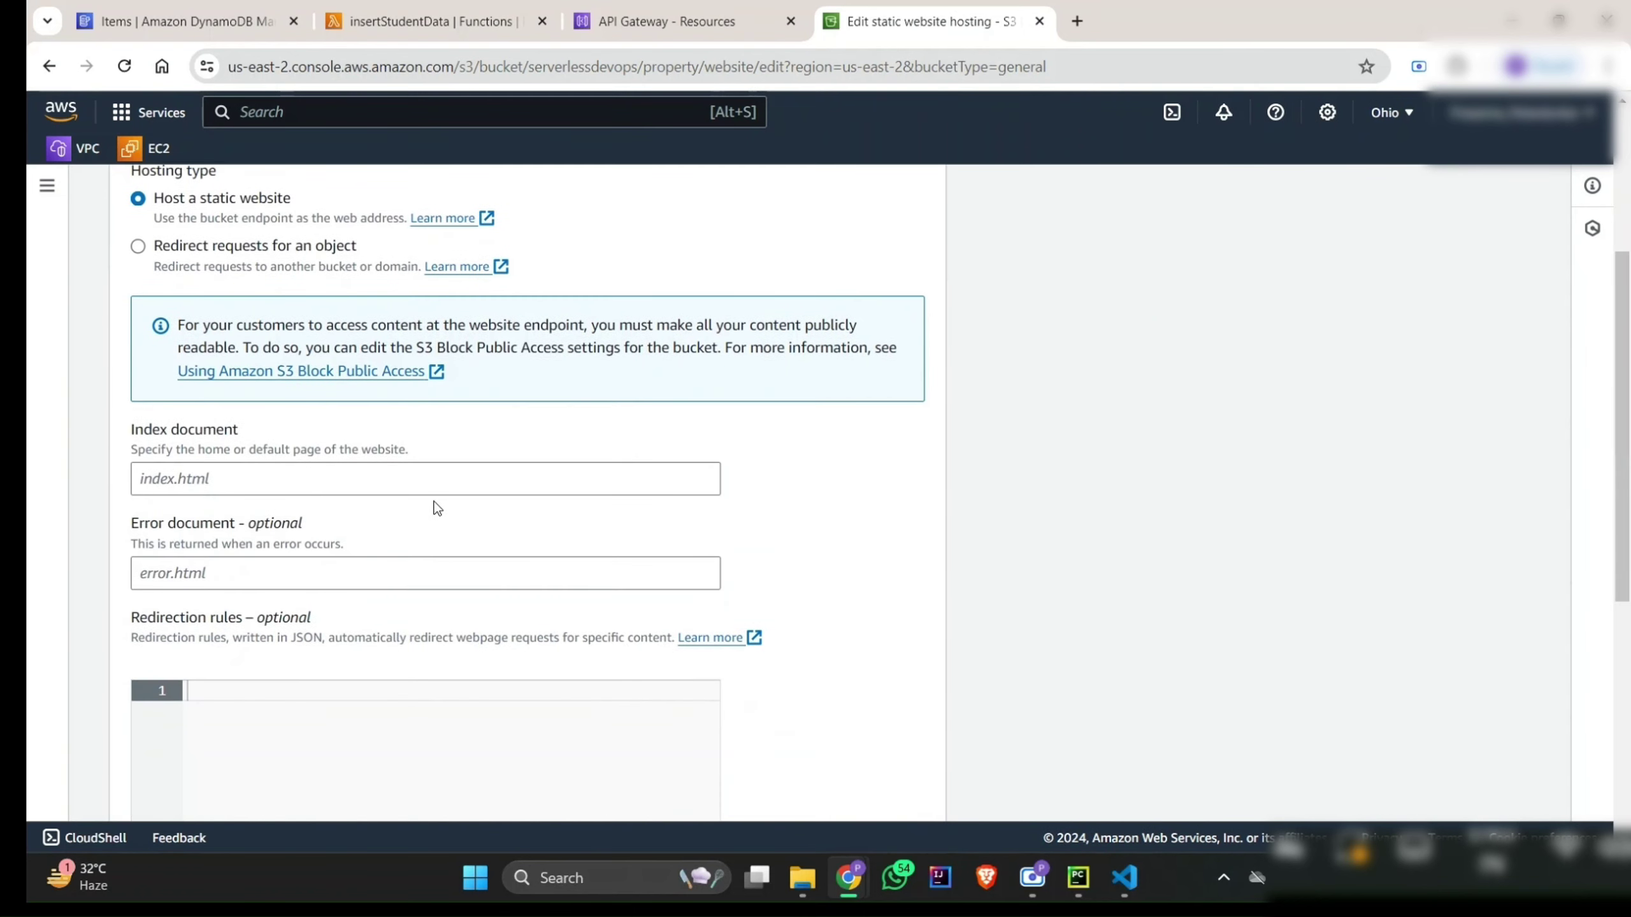
click(392, 466)
text(ind)
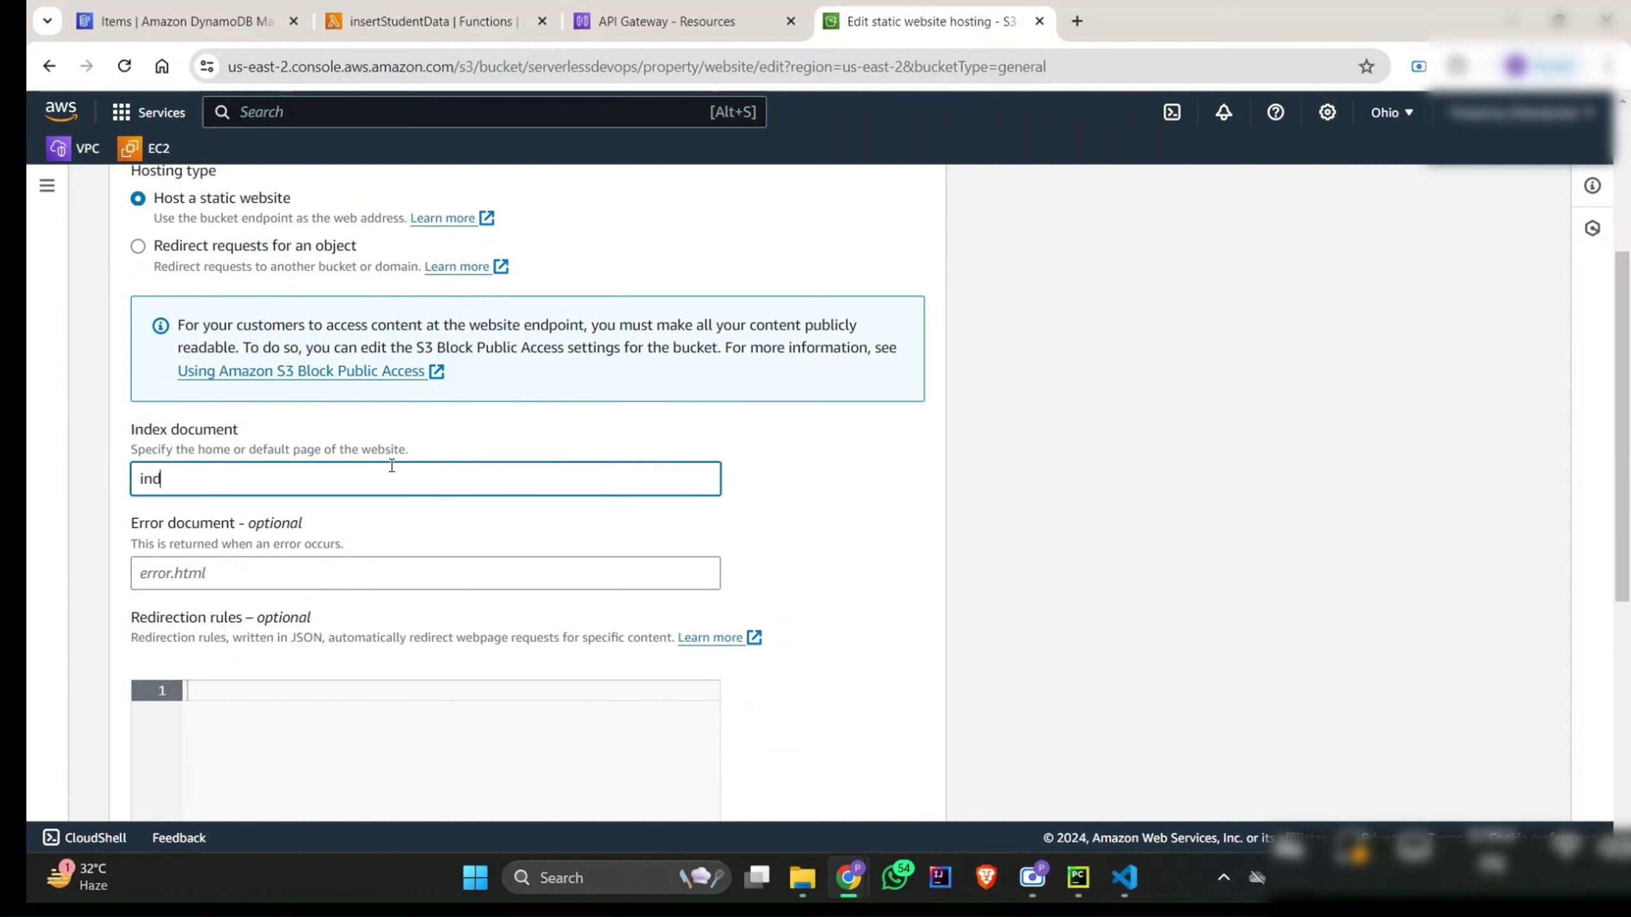
text(ex.html)
scroll(392, 465, down, 8)
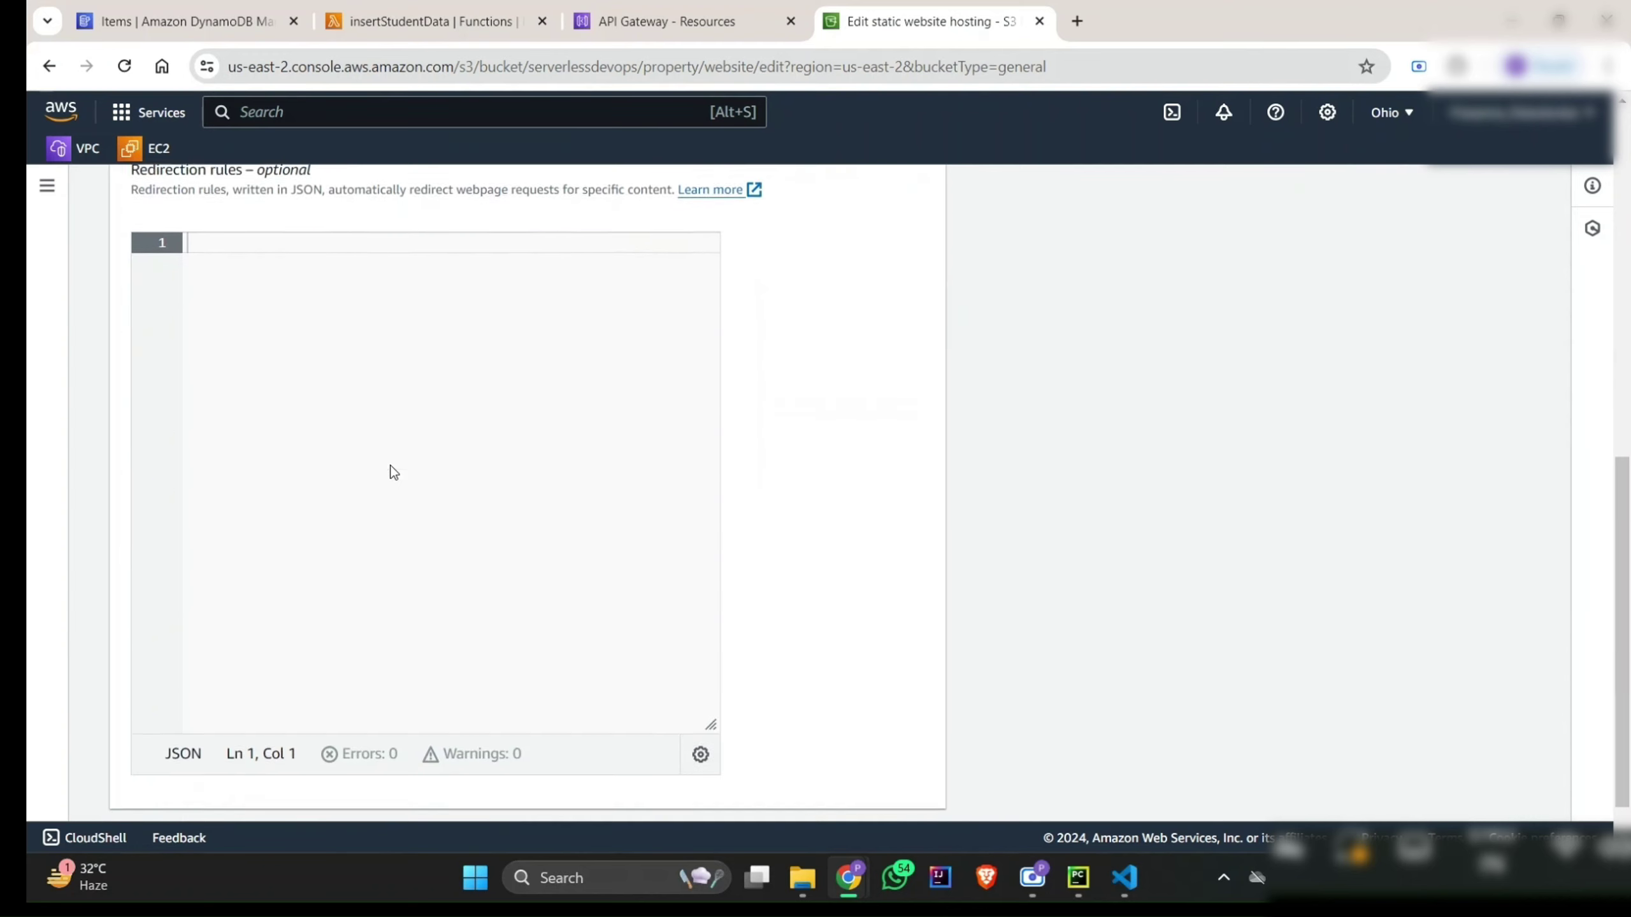
scroll(903, 595, up, 5)
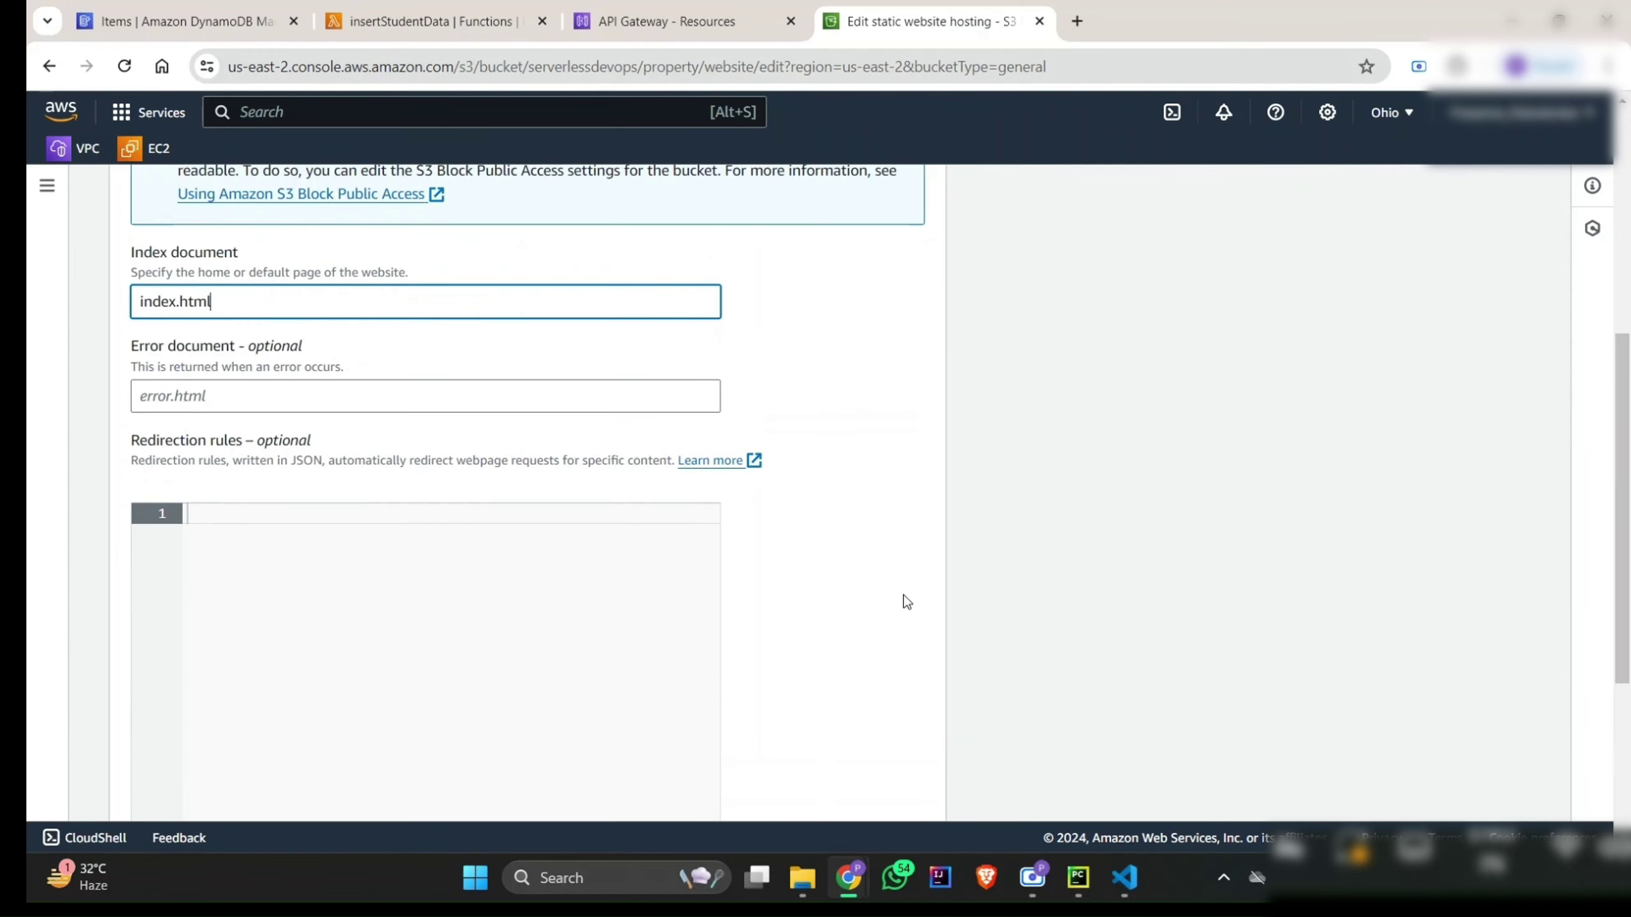
scroll(912, 636, down, 5)
scroll(925, 665, down, 1)
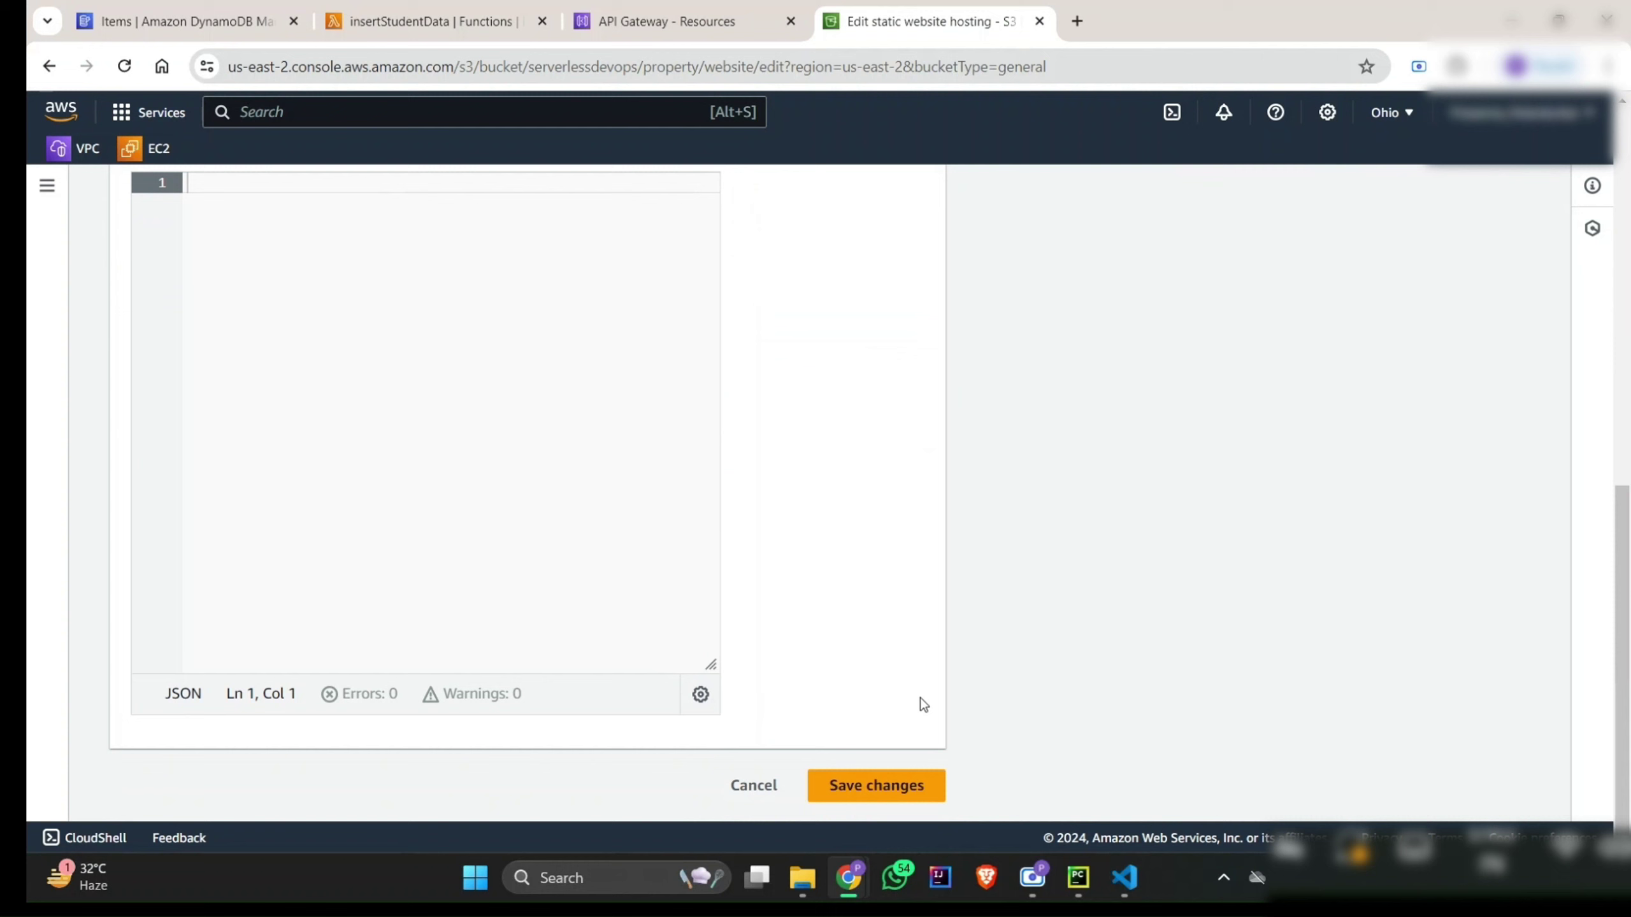
click(899, 783)
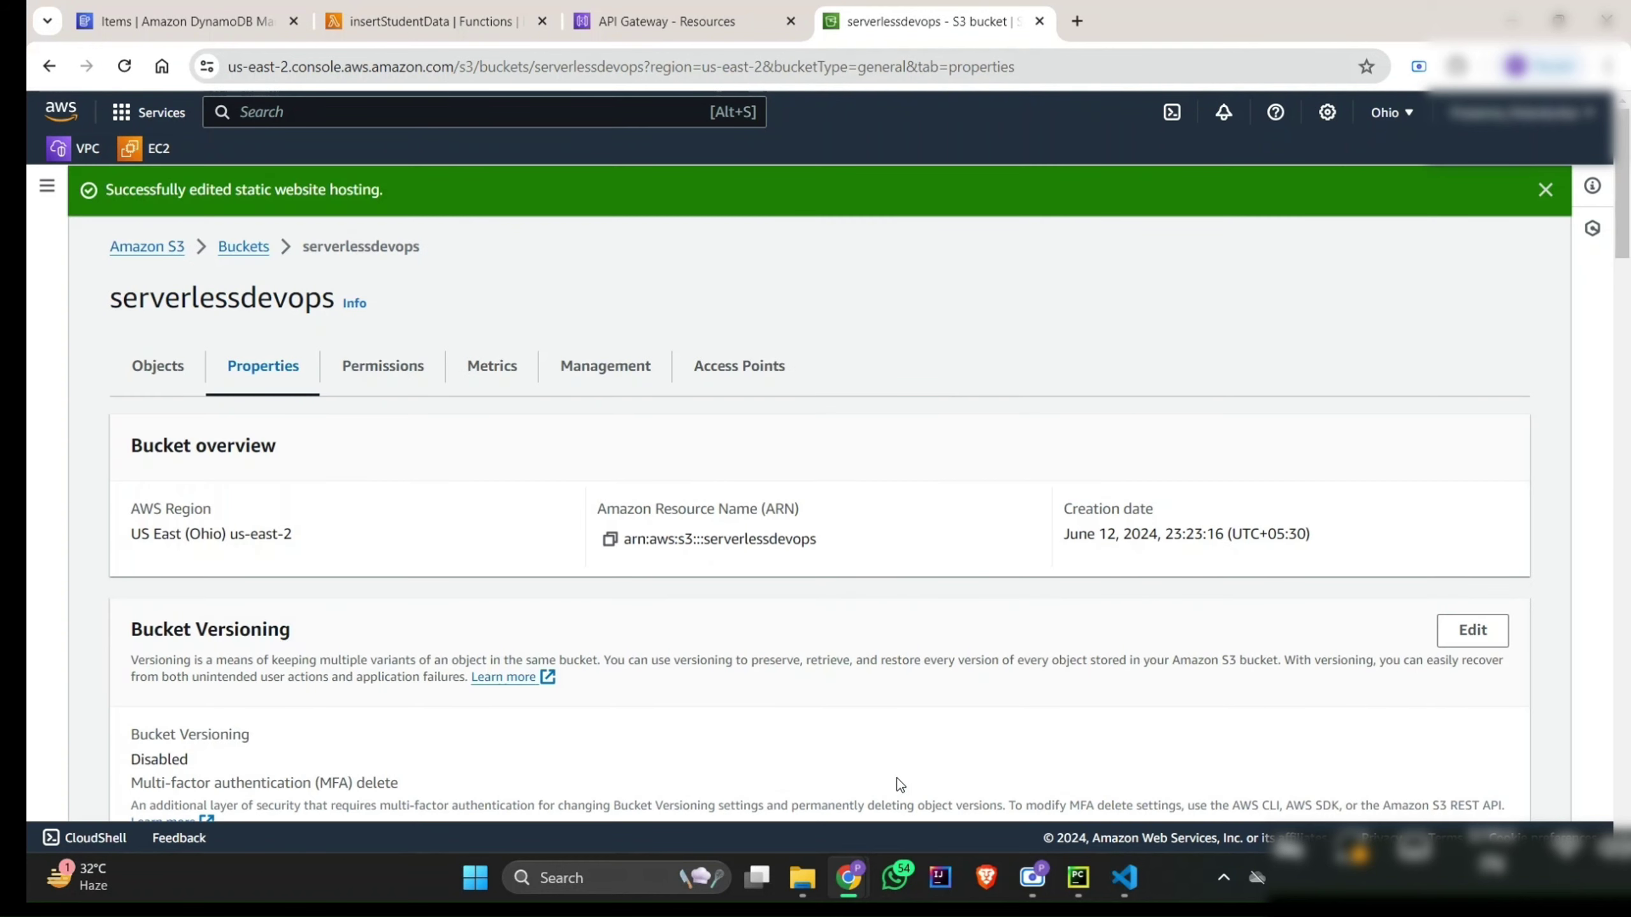
Step: Open the serverlessdevops bucket's website endpoint from its static website hosting properties and reload the page
scroll(900, 785, down, 15)
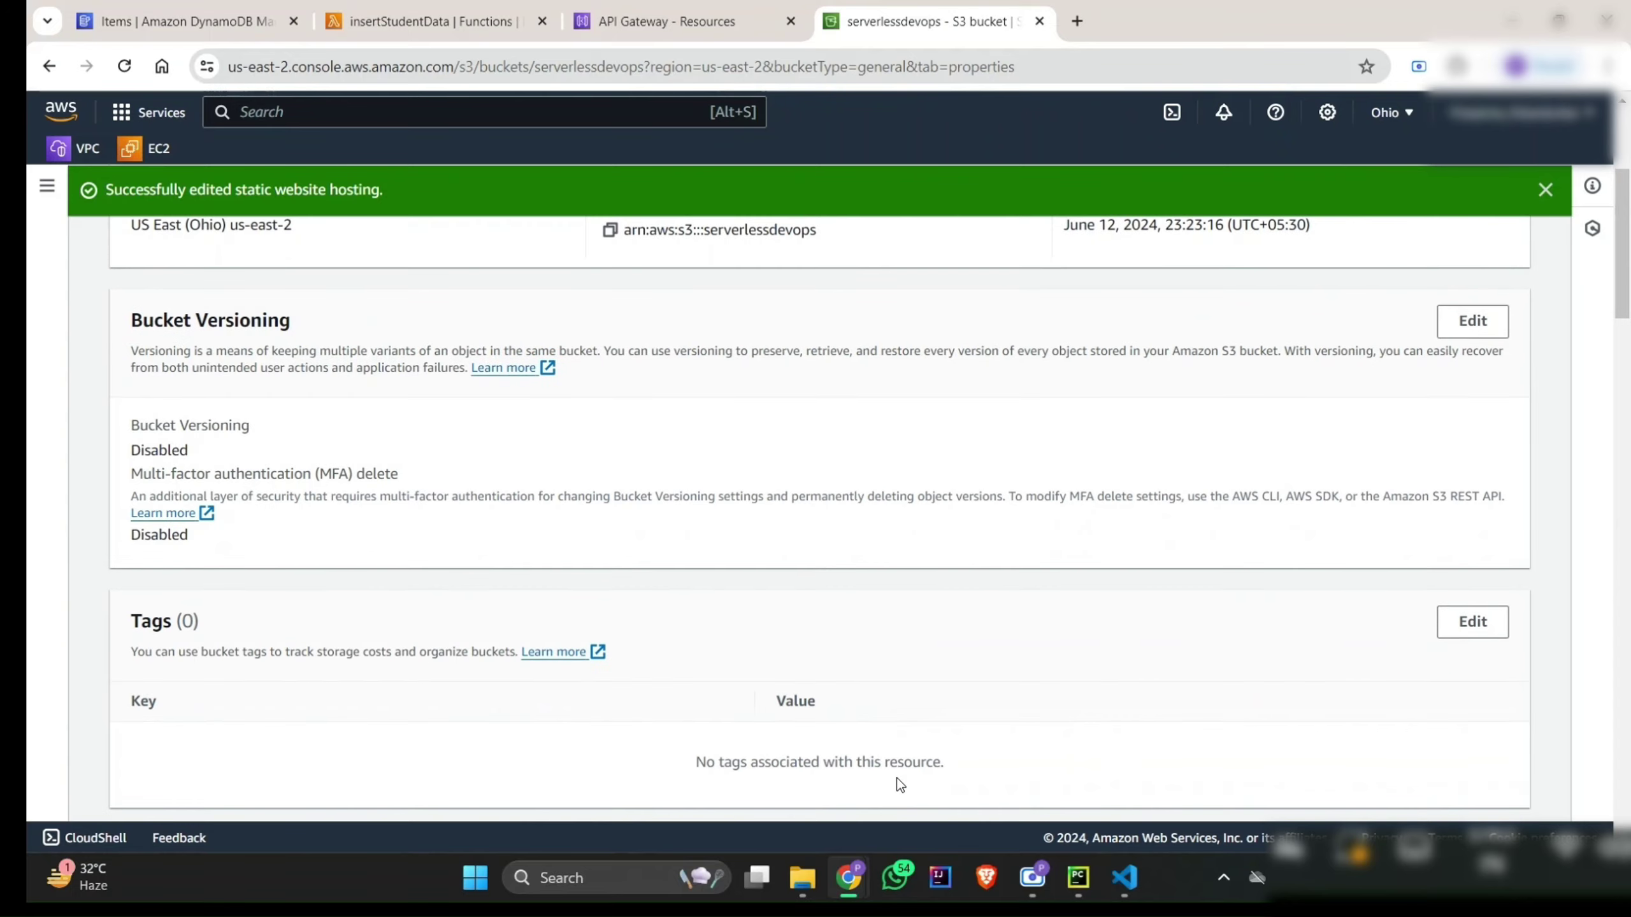
scroll(901, 784, up, 15)
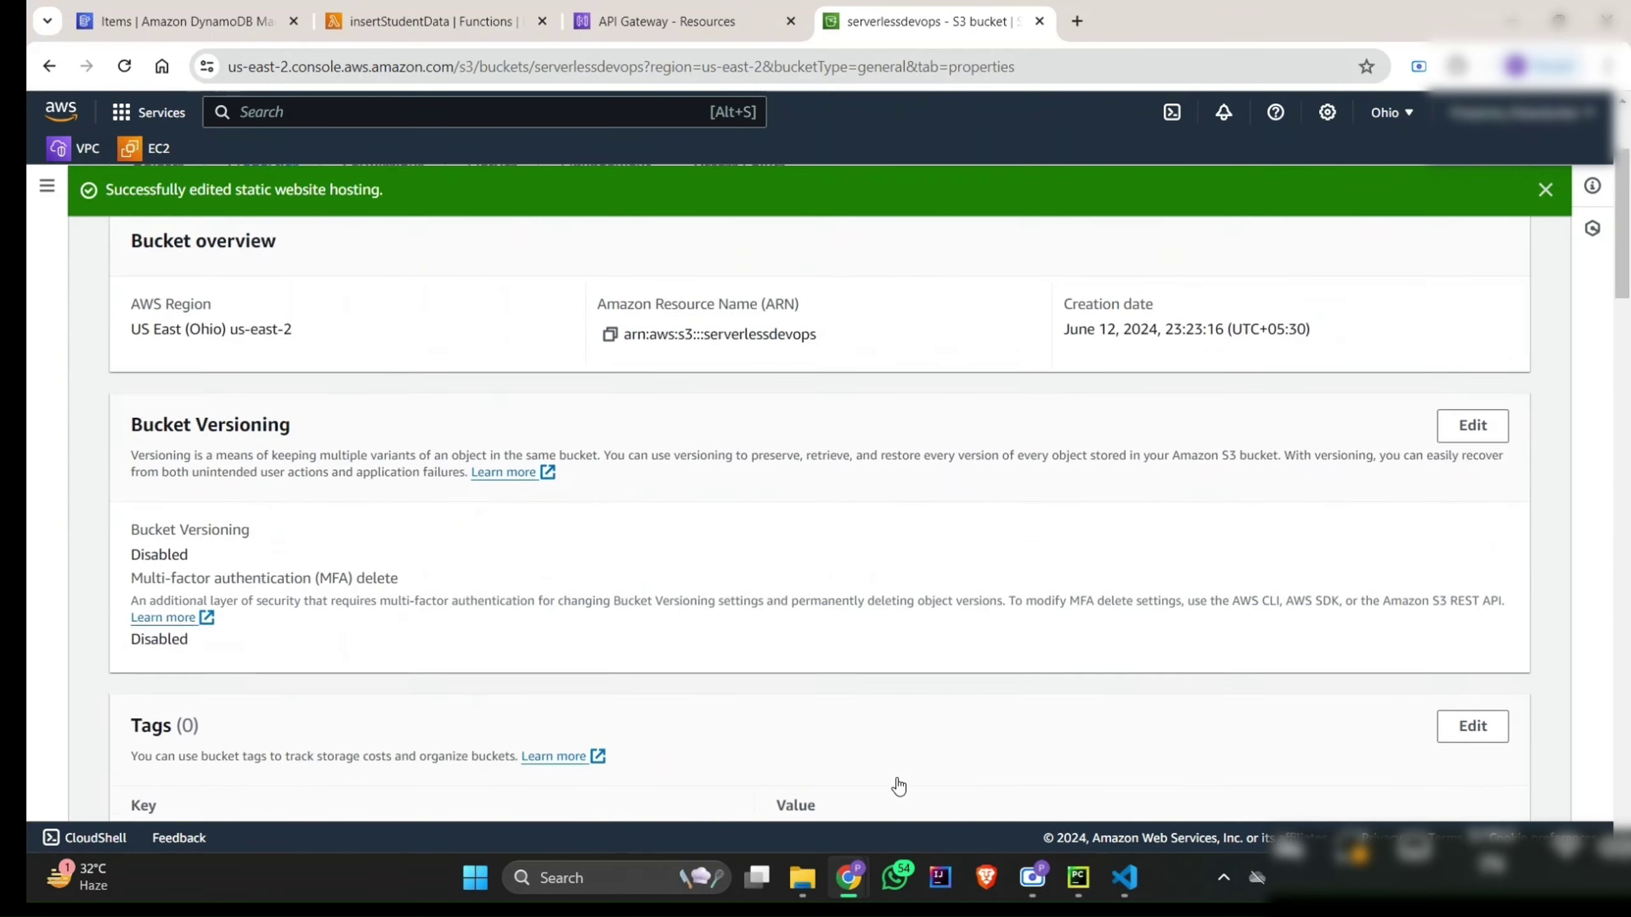
scroll(900, 785, down, 20)
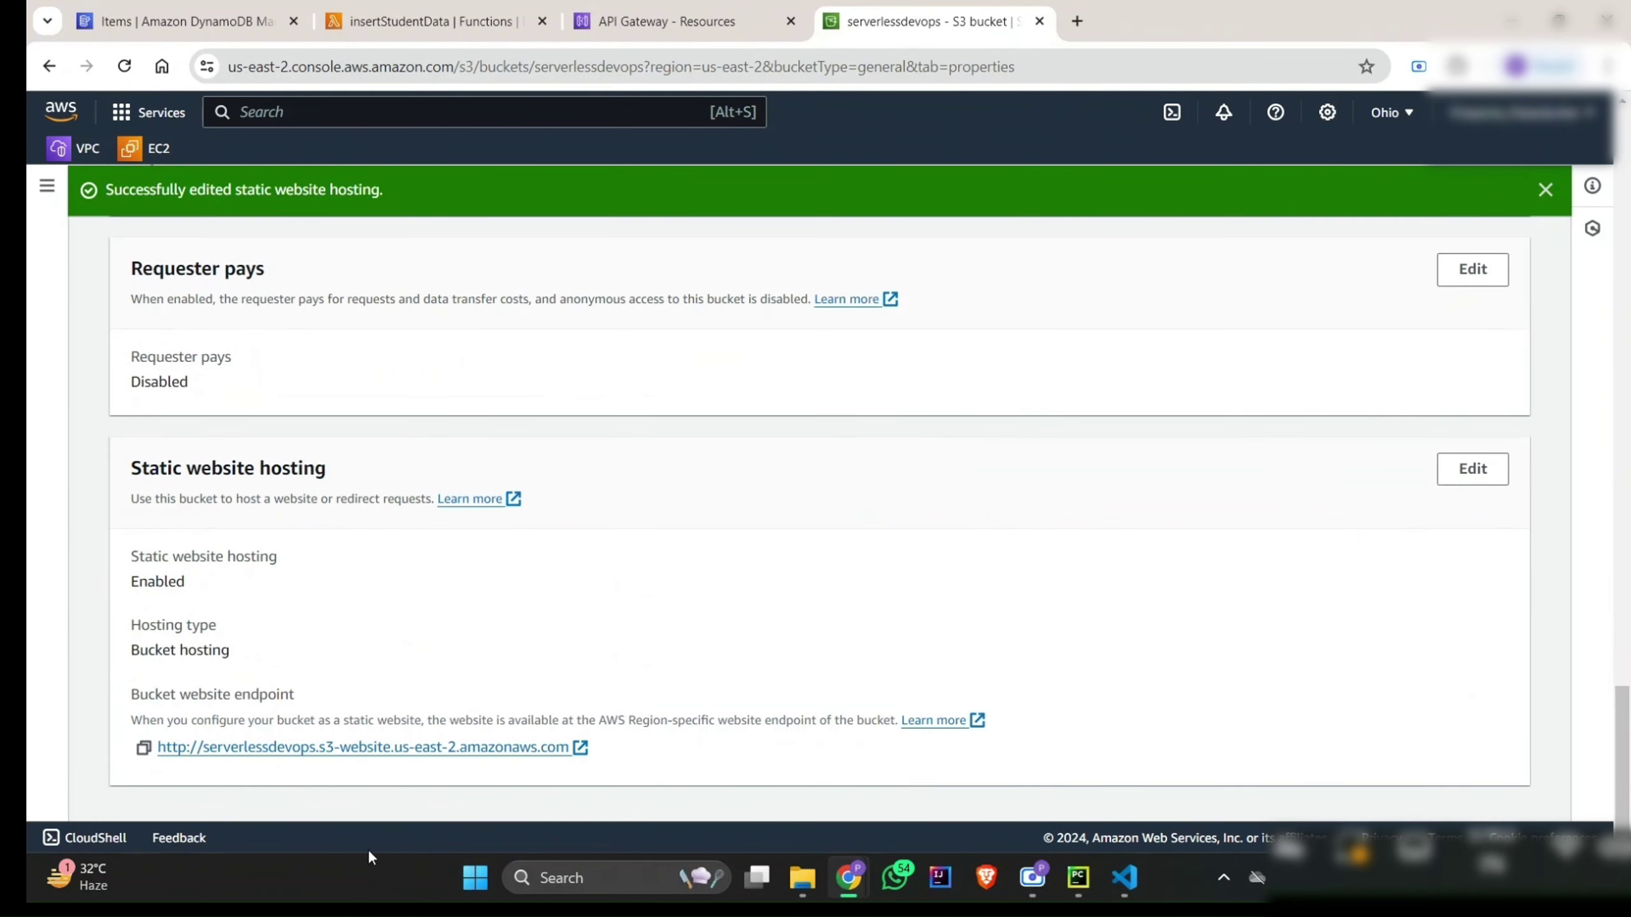
click(203, 752)
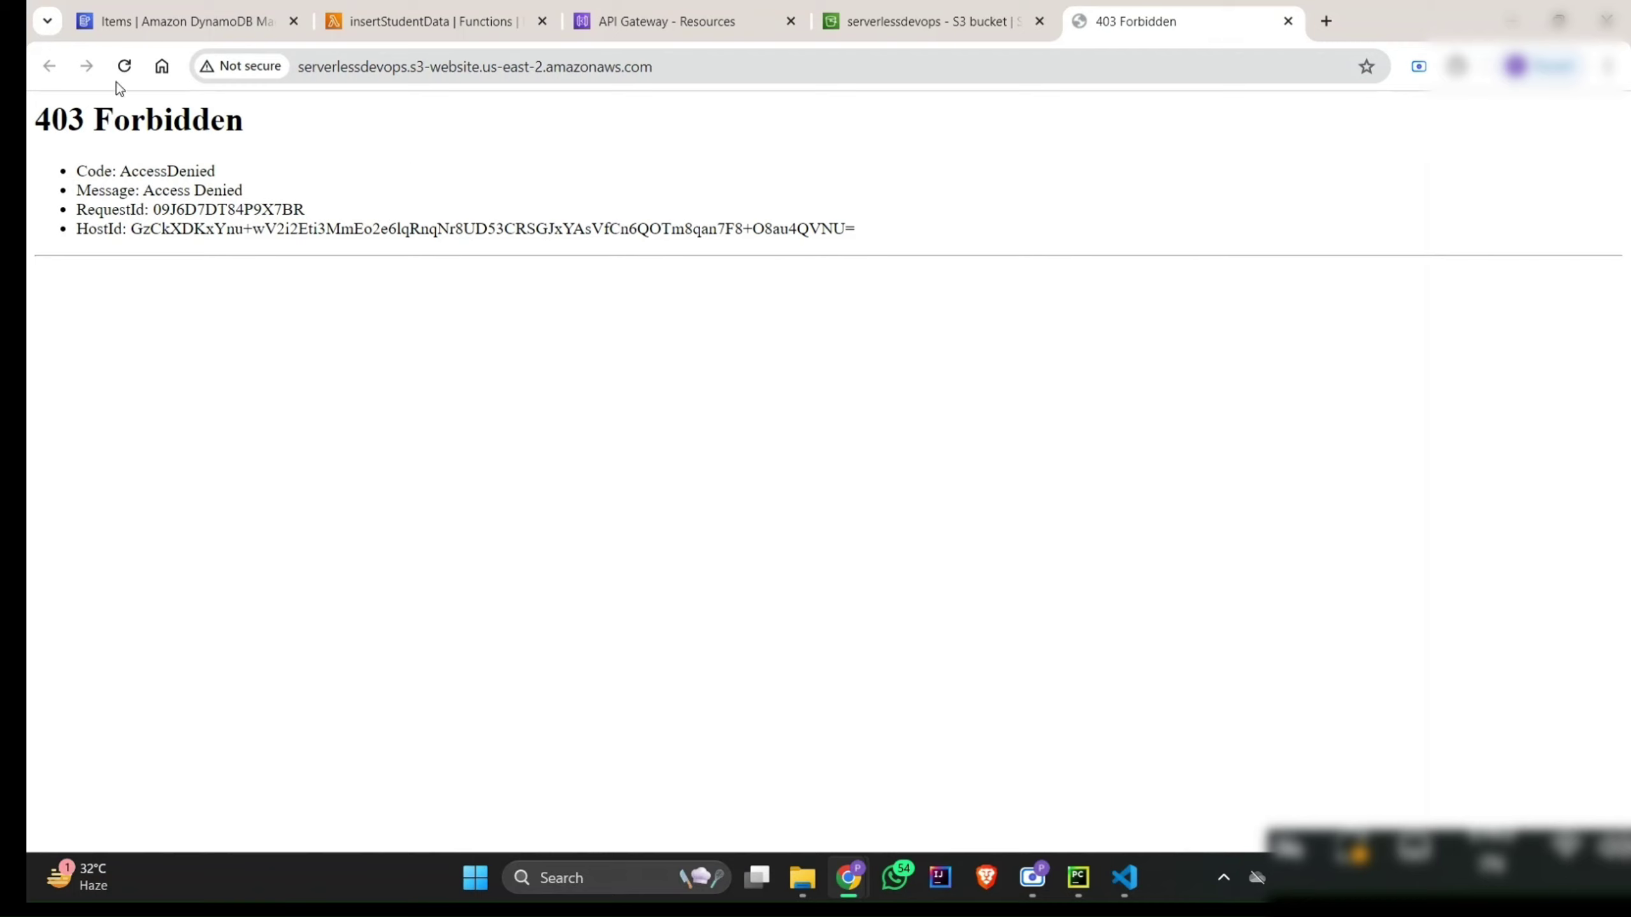
click(124, 66)
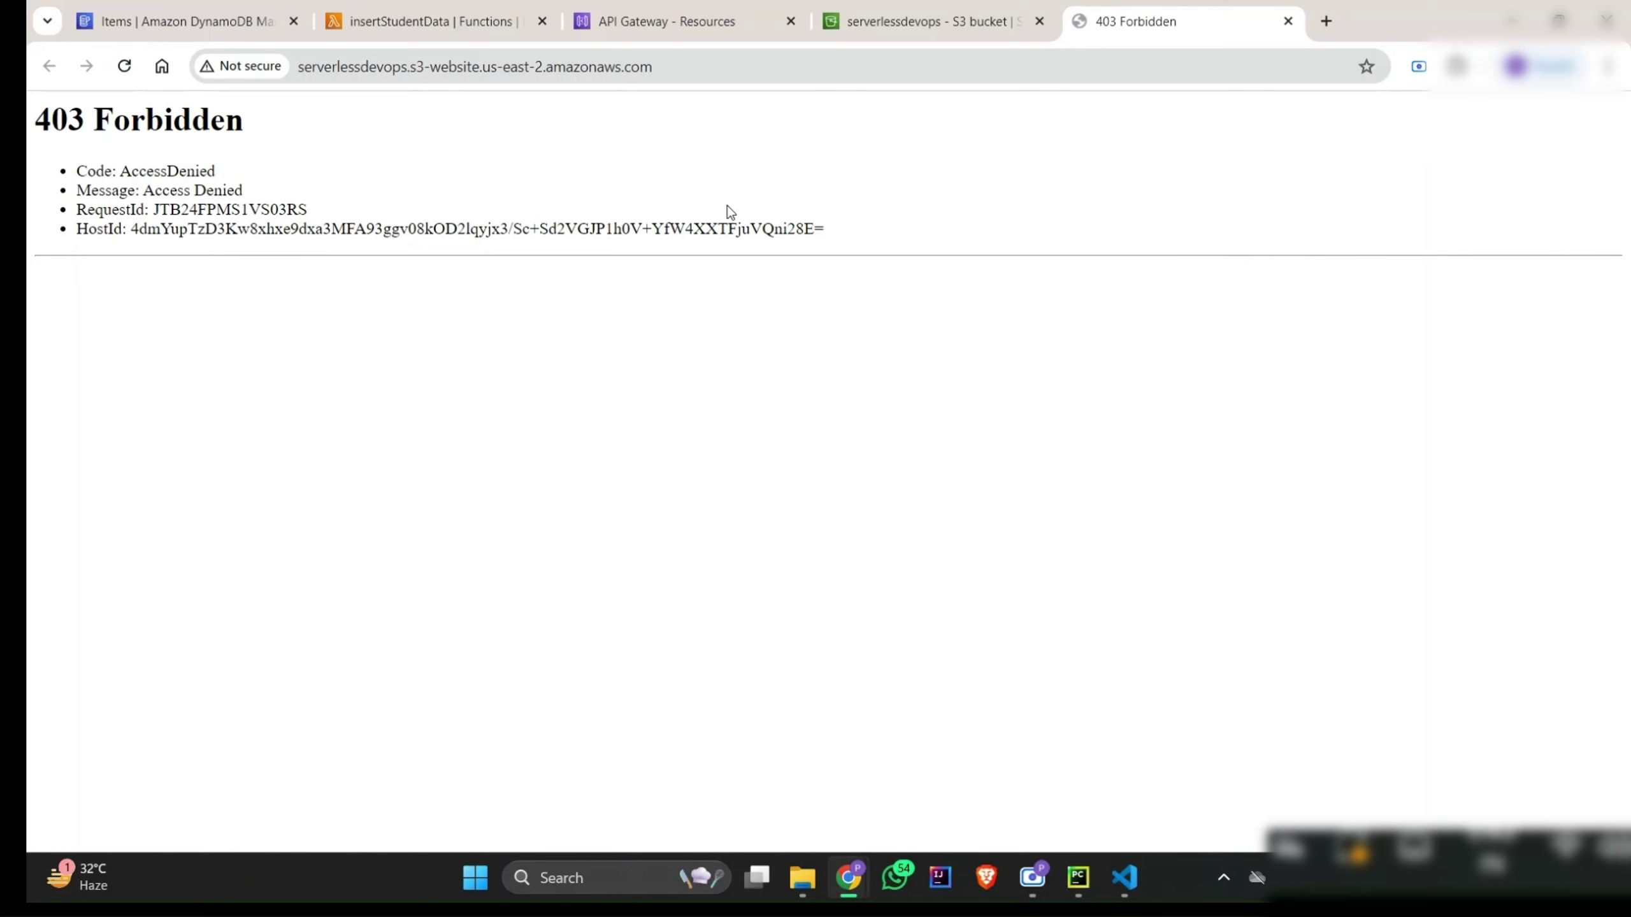
Step: Start editing the serverlessdevops bucket policy from its permissions and open the AWS Policy Generator
click(903, 21)
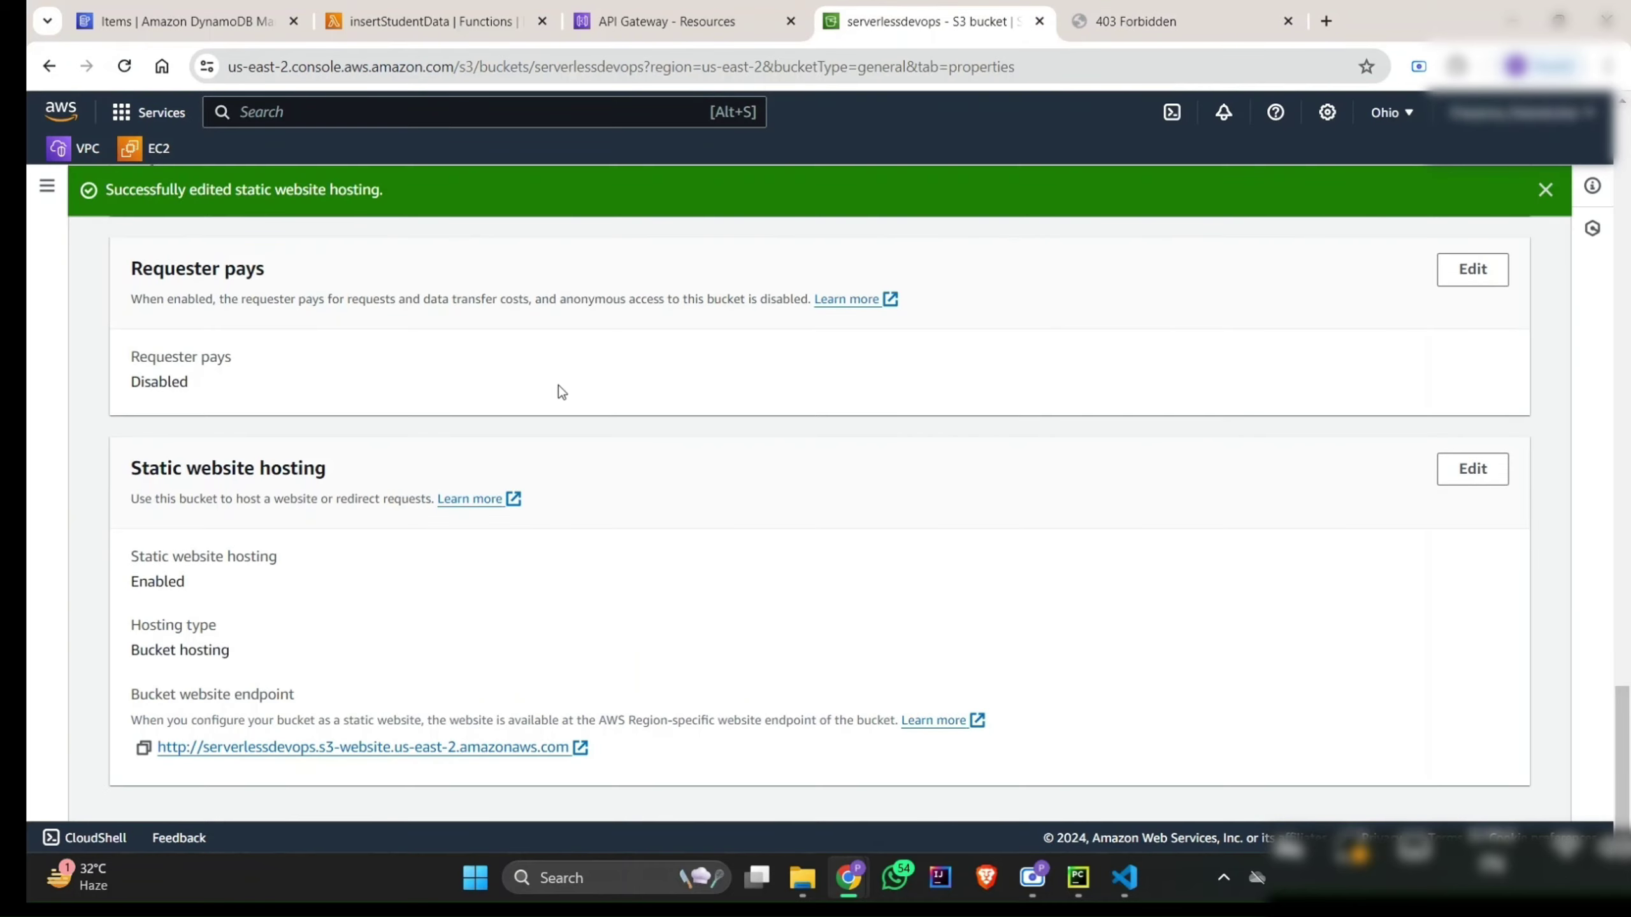
scroll(556, 388, up, 1)
scroll(556, 387, up, 15)
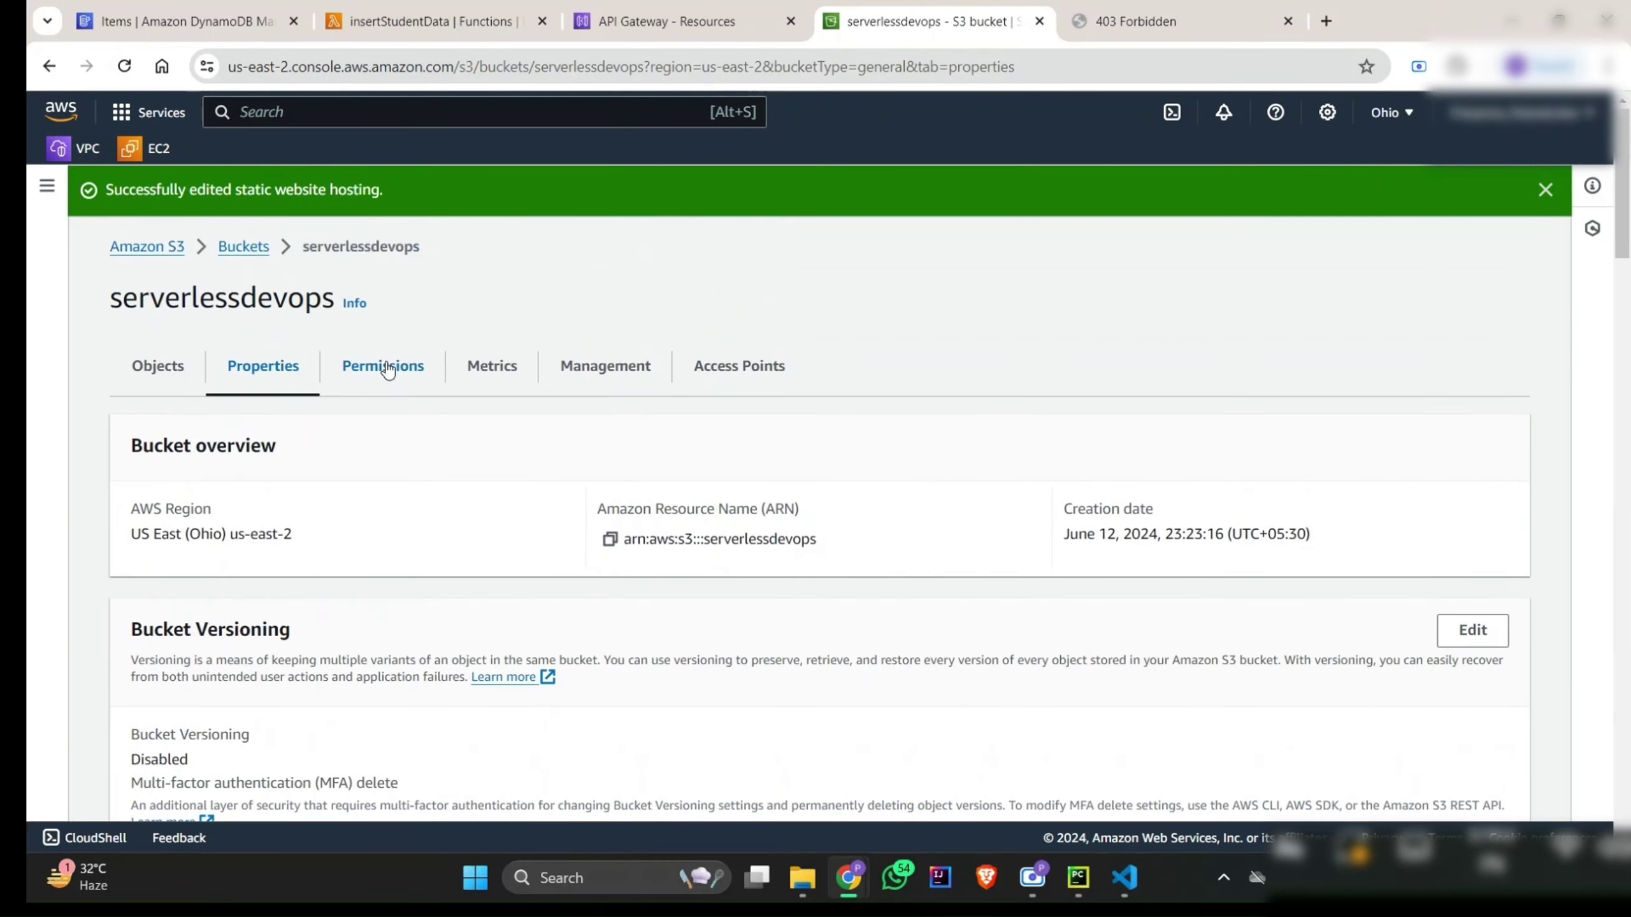
click(386, 366)
scroll(802, 613, down, 3)
scroll(801, 614, down, 4)
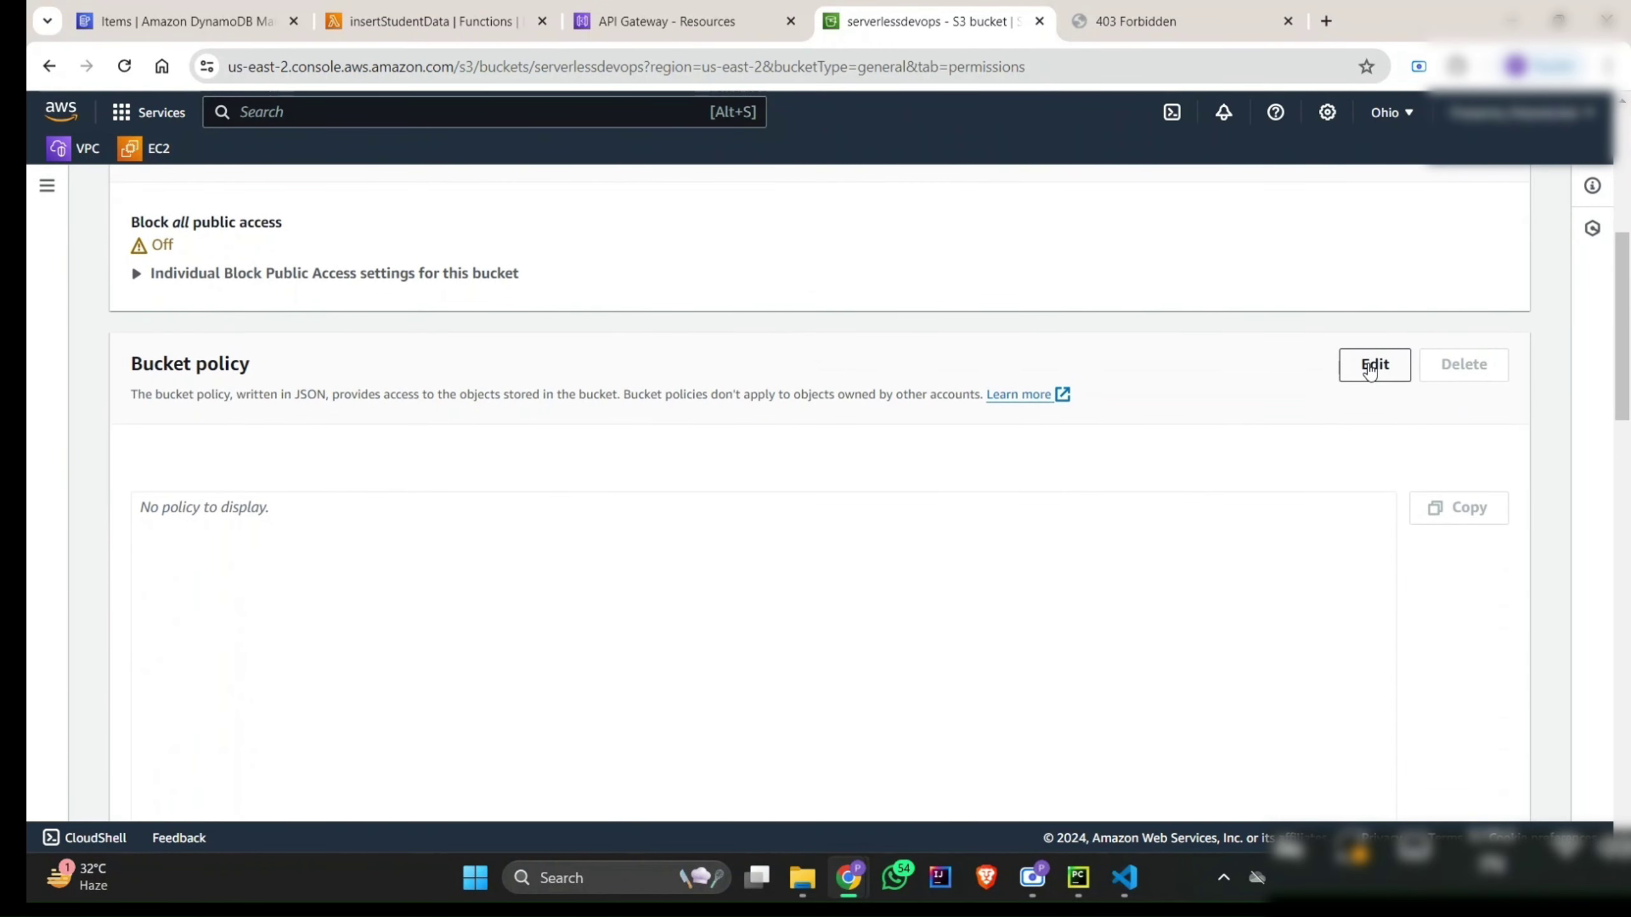
click(1373, 366)
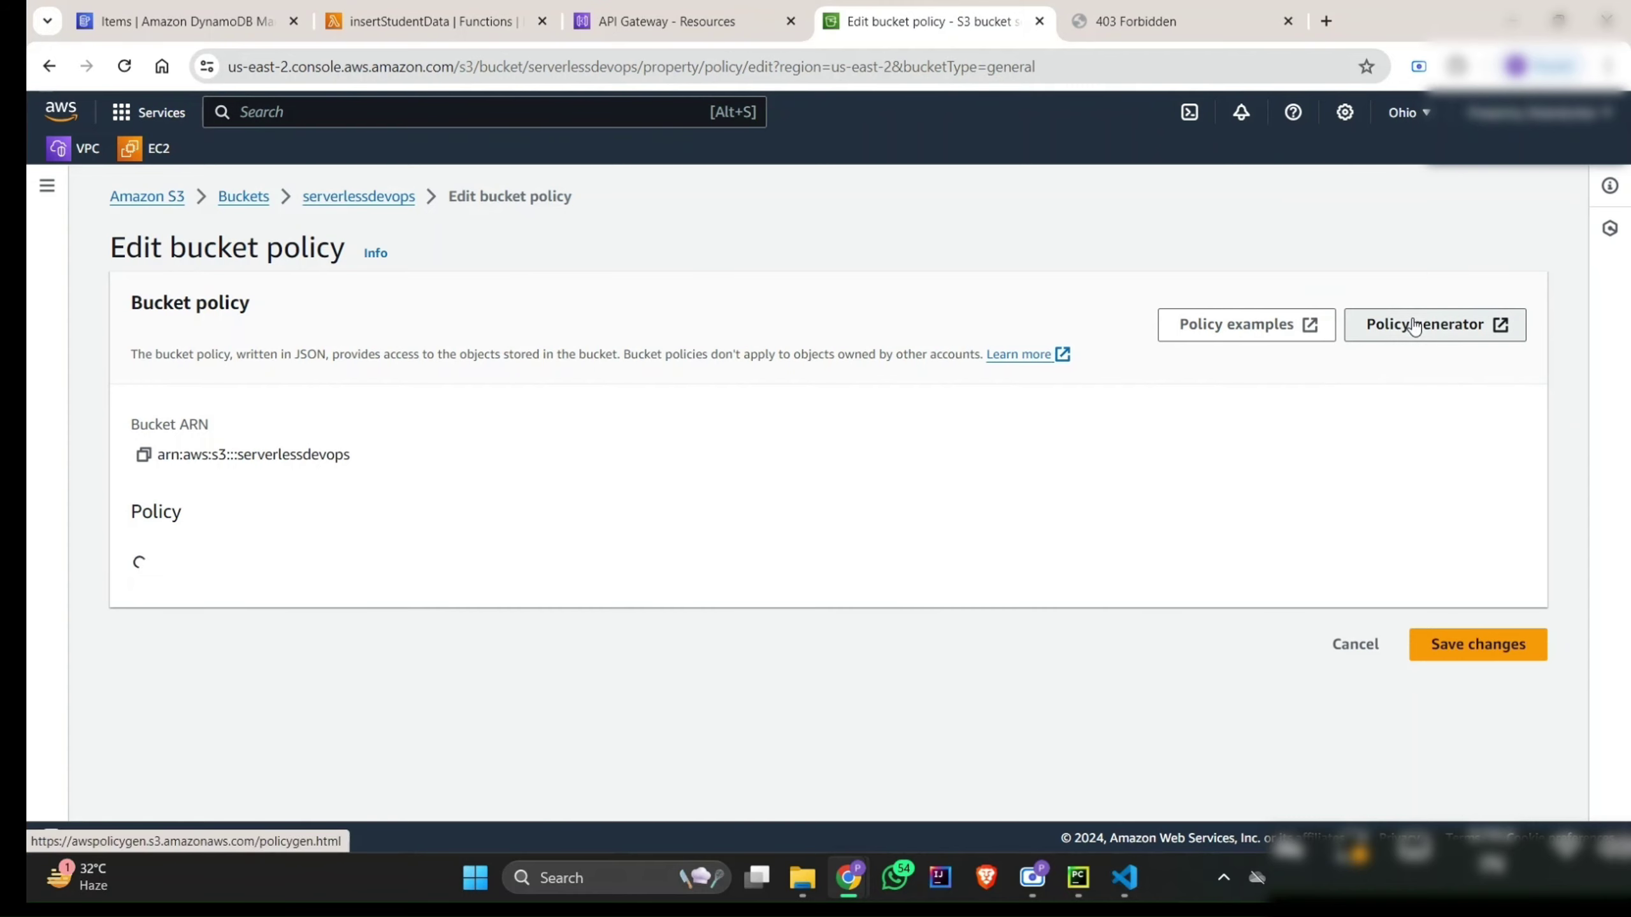
click(1412, 325)
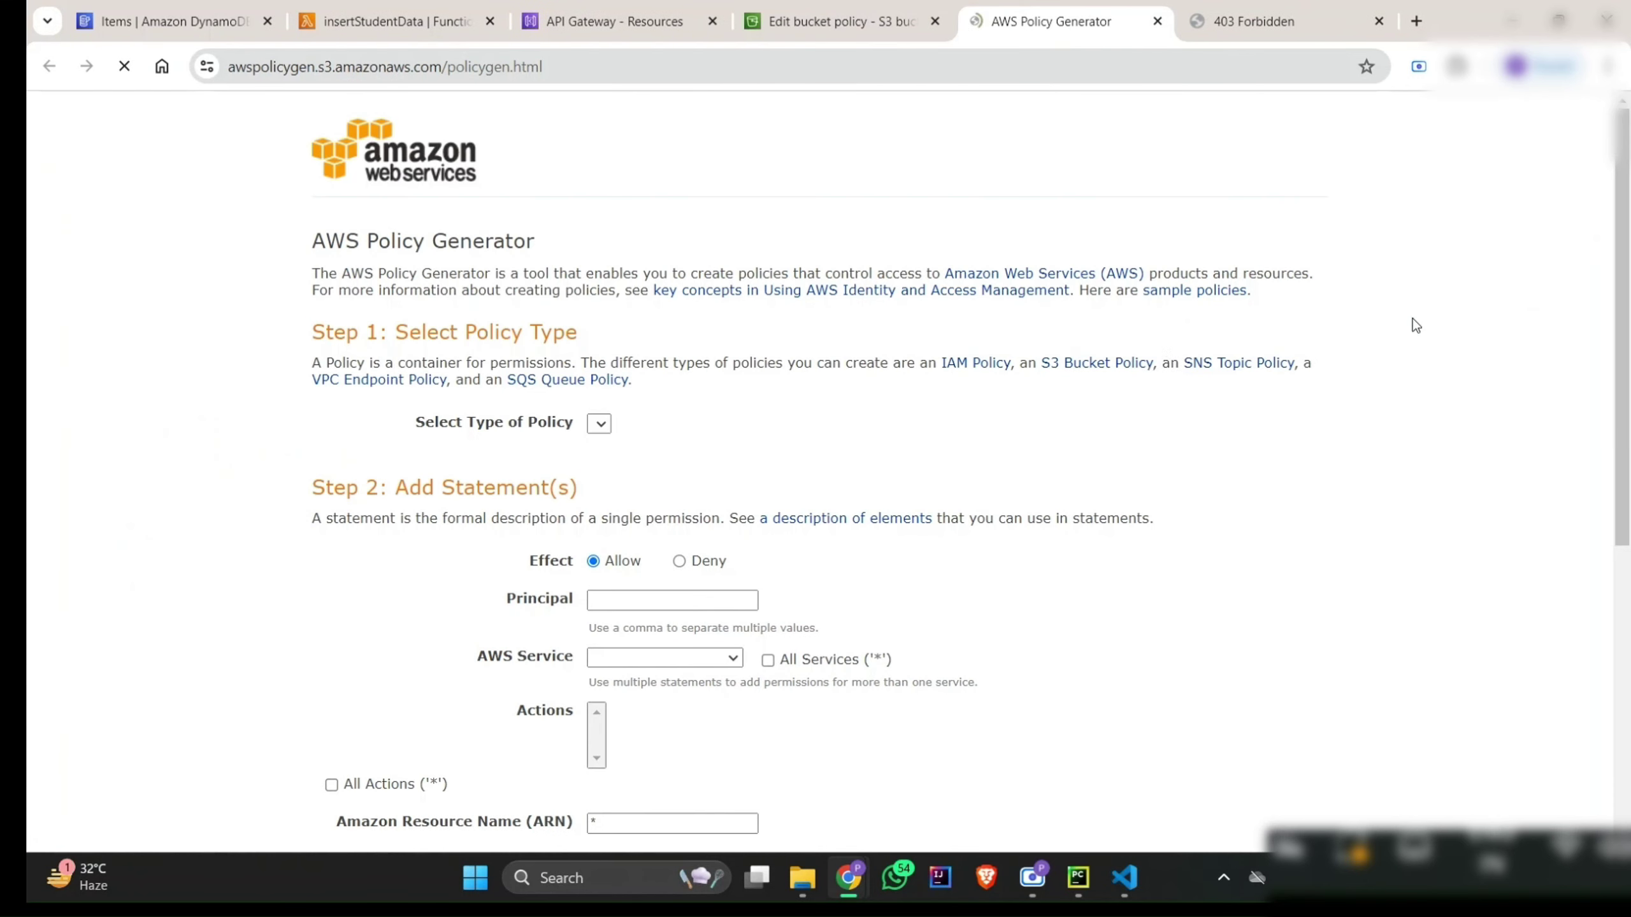
Step: Set the policy type to S3 Bucket Policy and enter * as the statement's principal
click(679, 607)
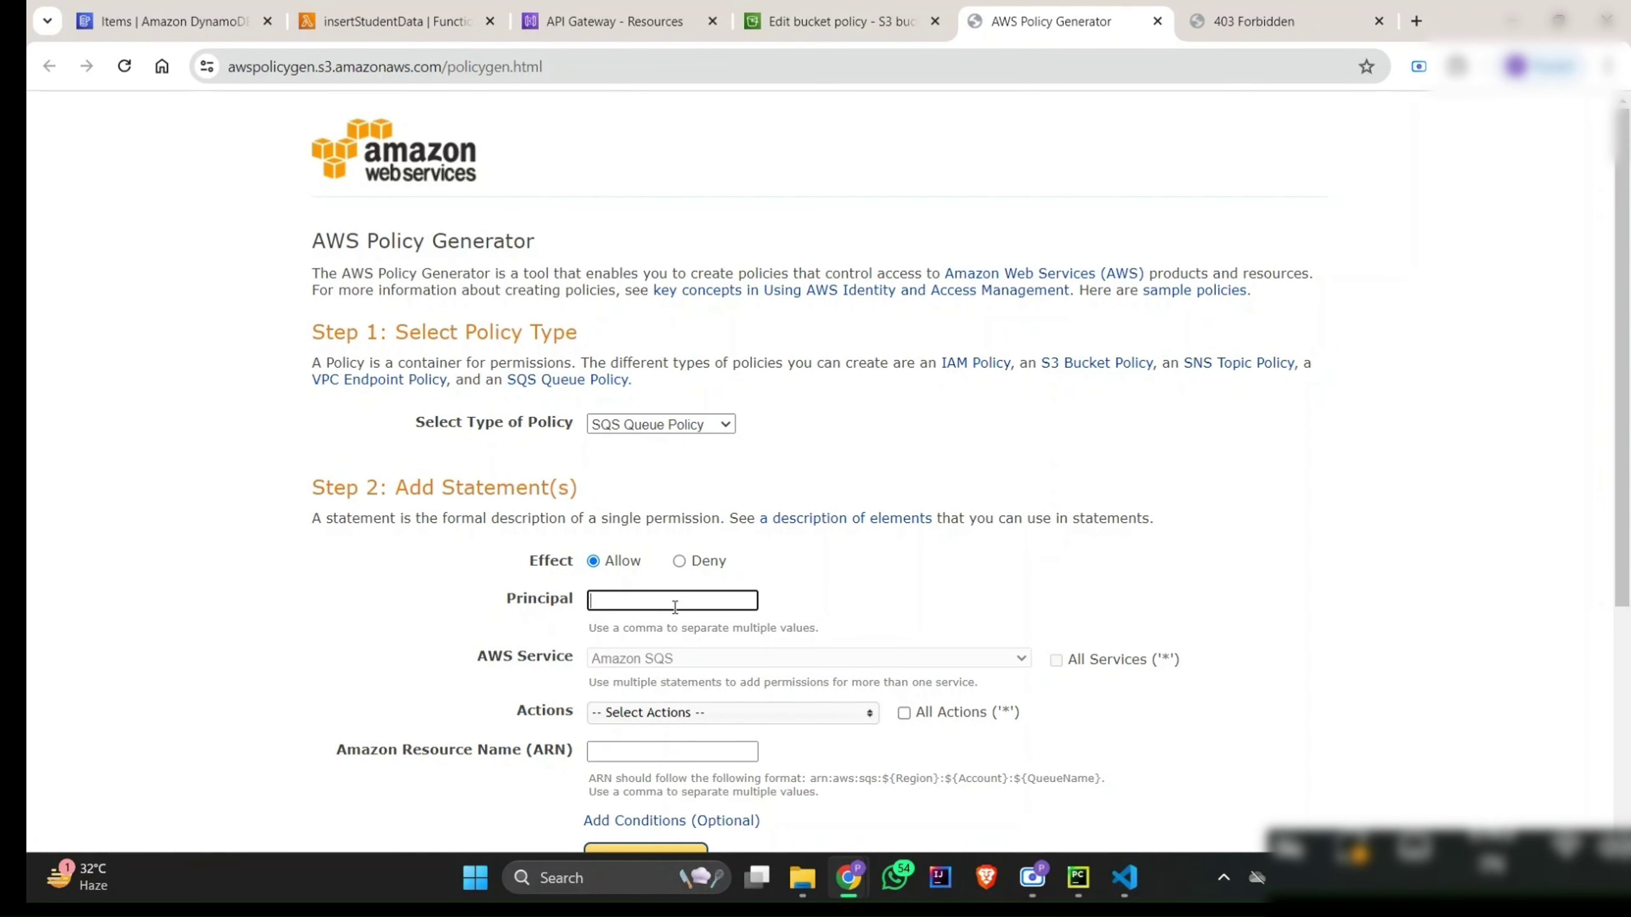
click(676, 426)
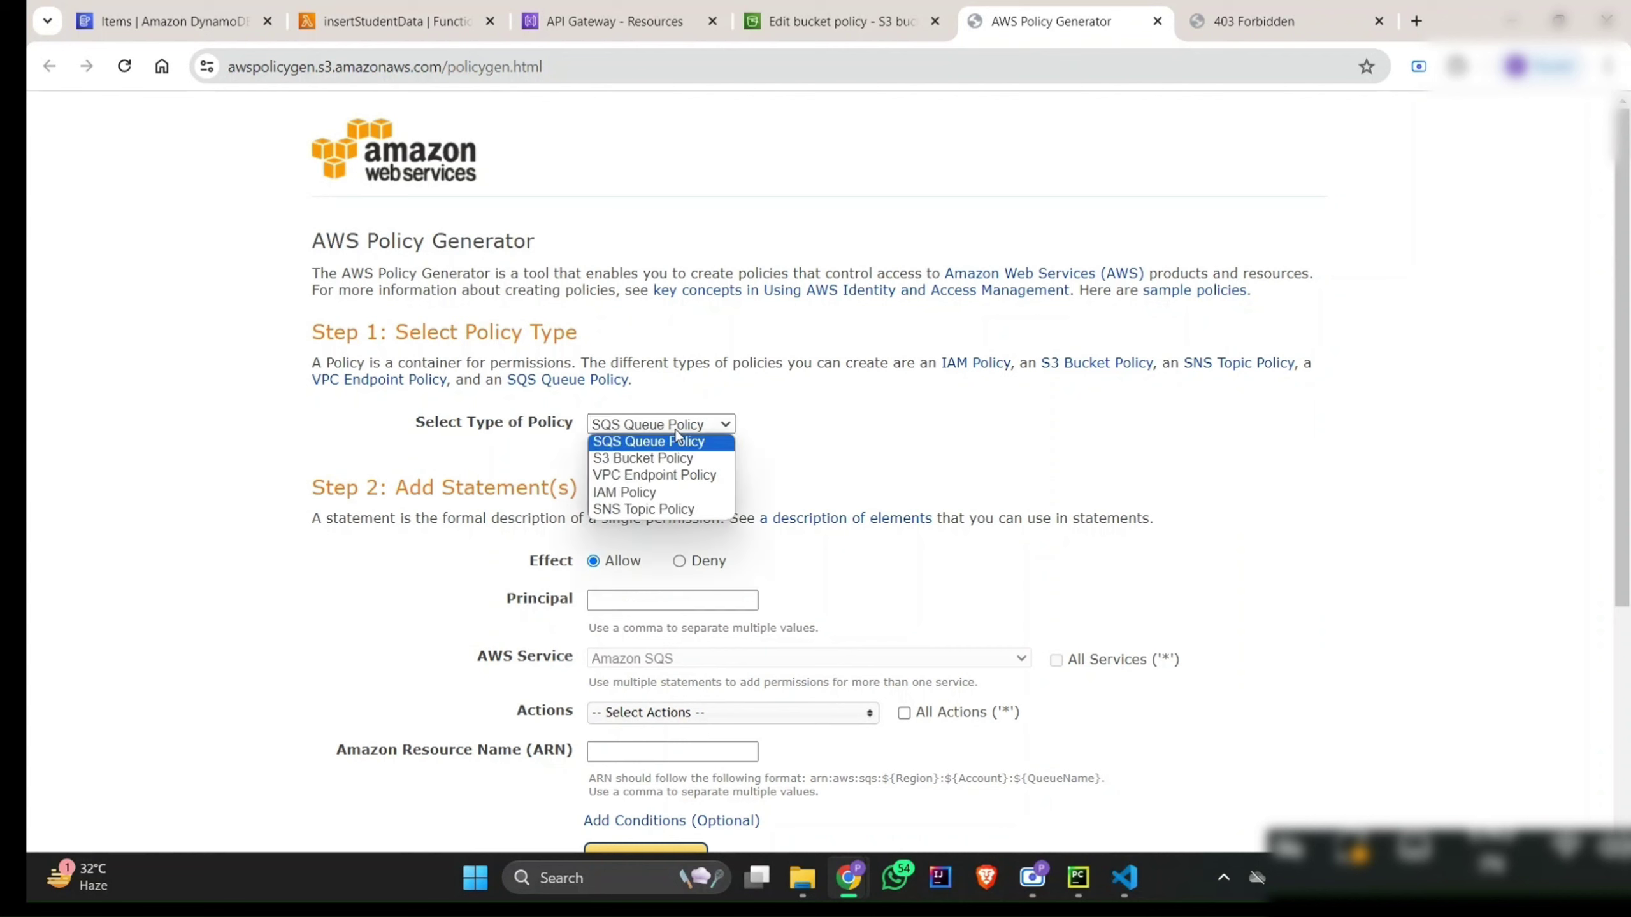
click(650, 459)
click(646, 605)
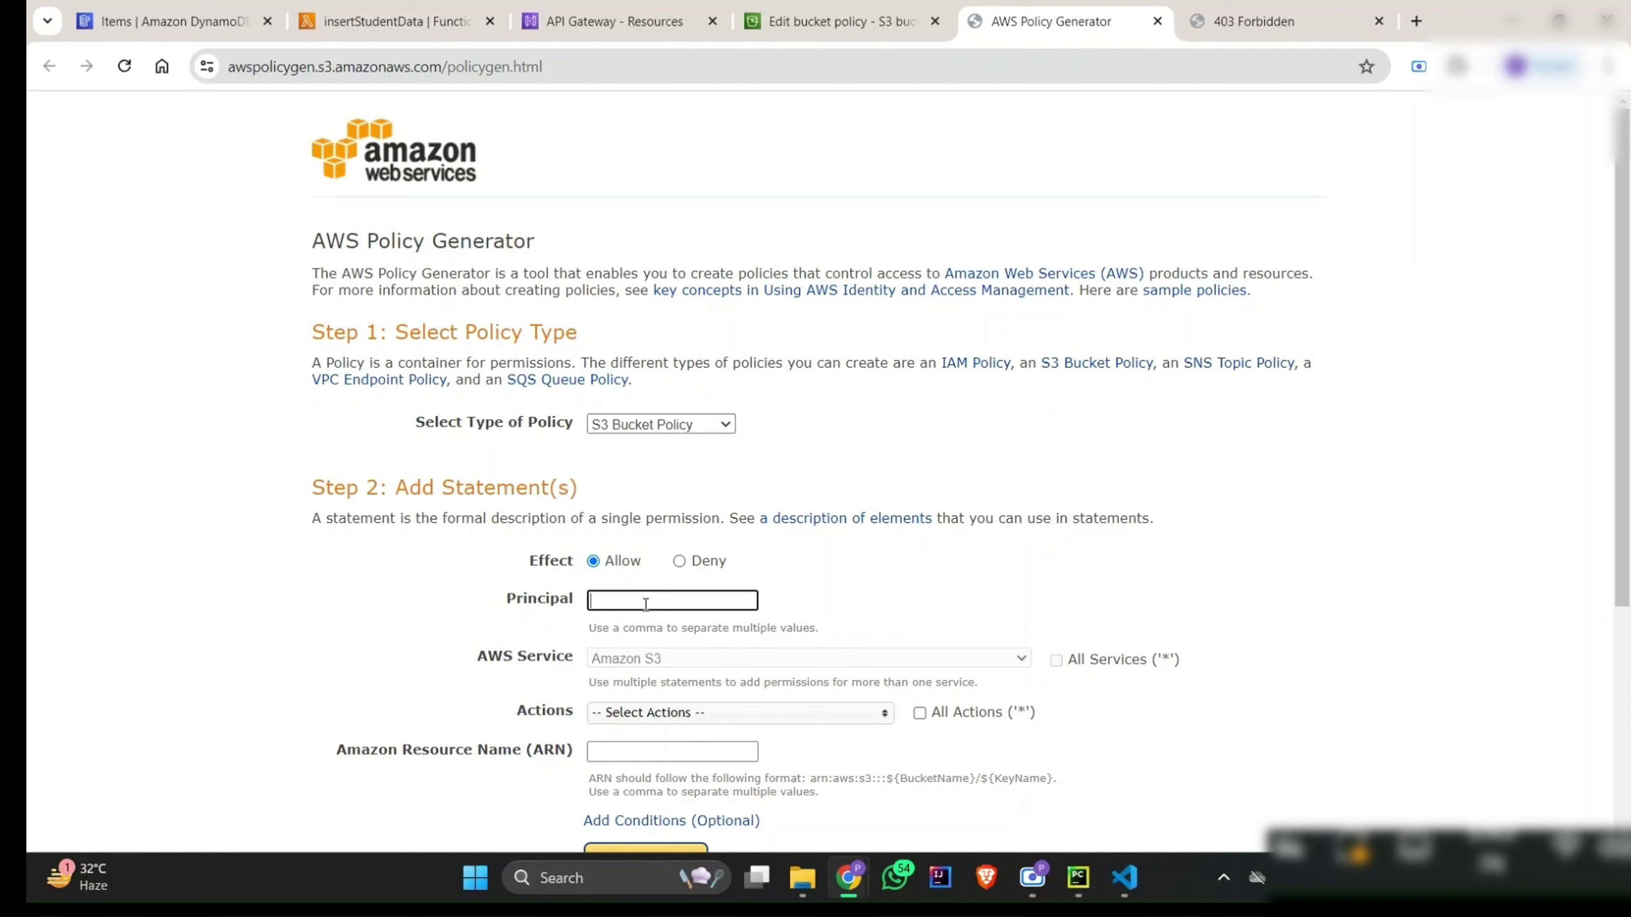
text(*)
scroll(646, 605, down, 1)
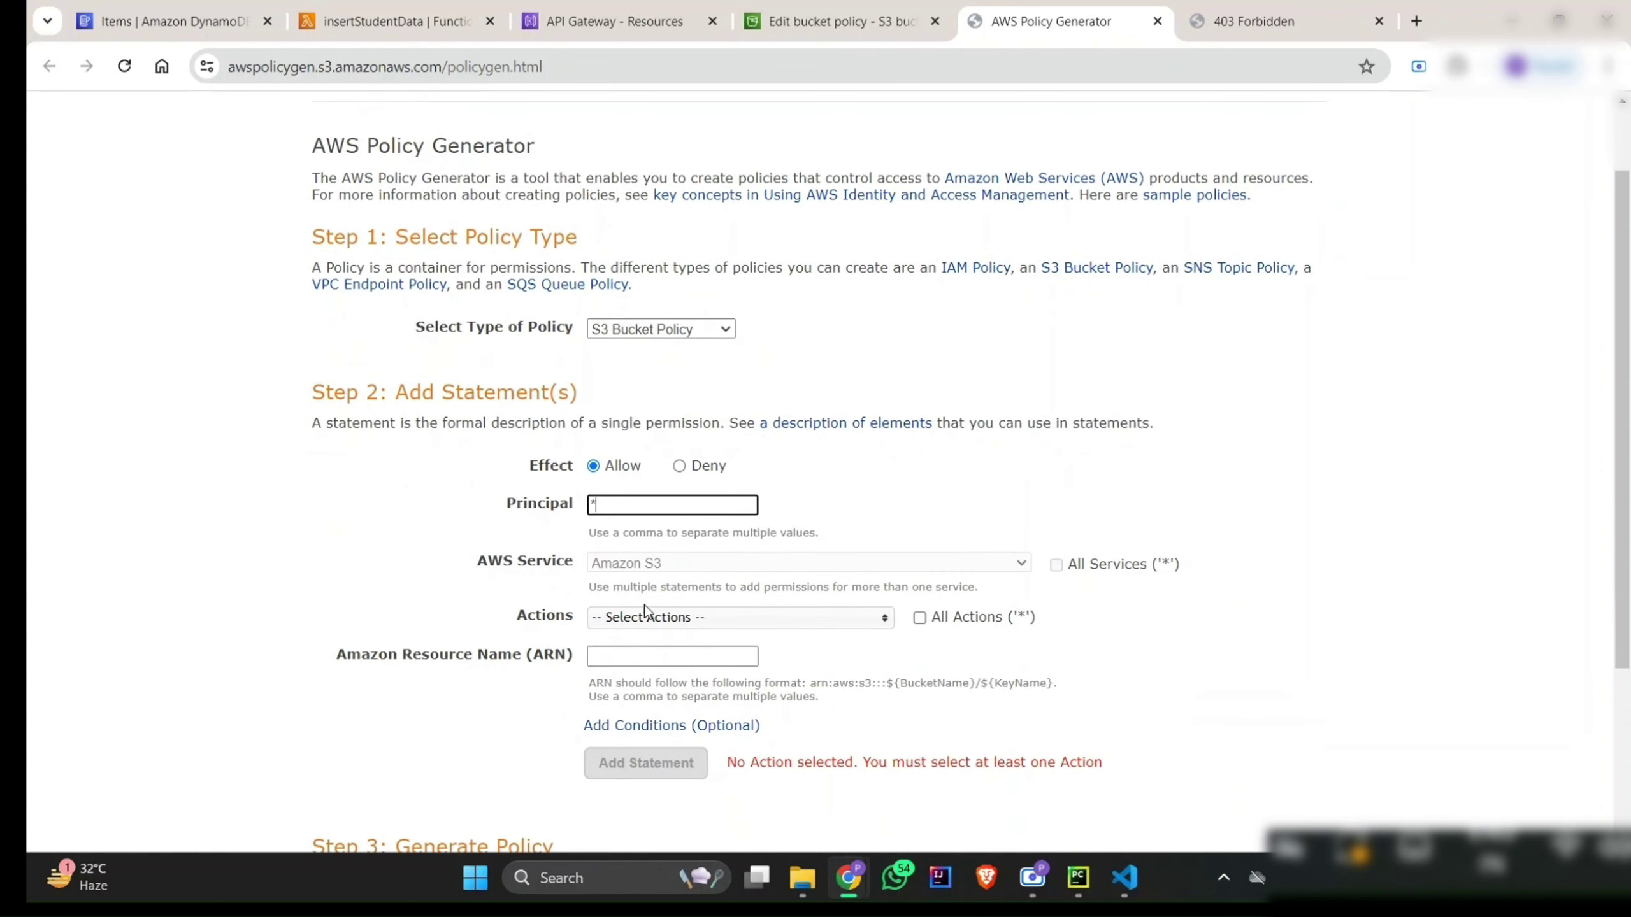
Step: Select GetObject as the statement's allowed Amazon S3 action
click(659, 618)
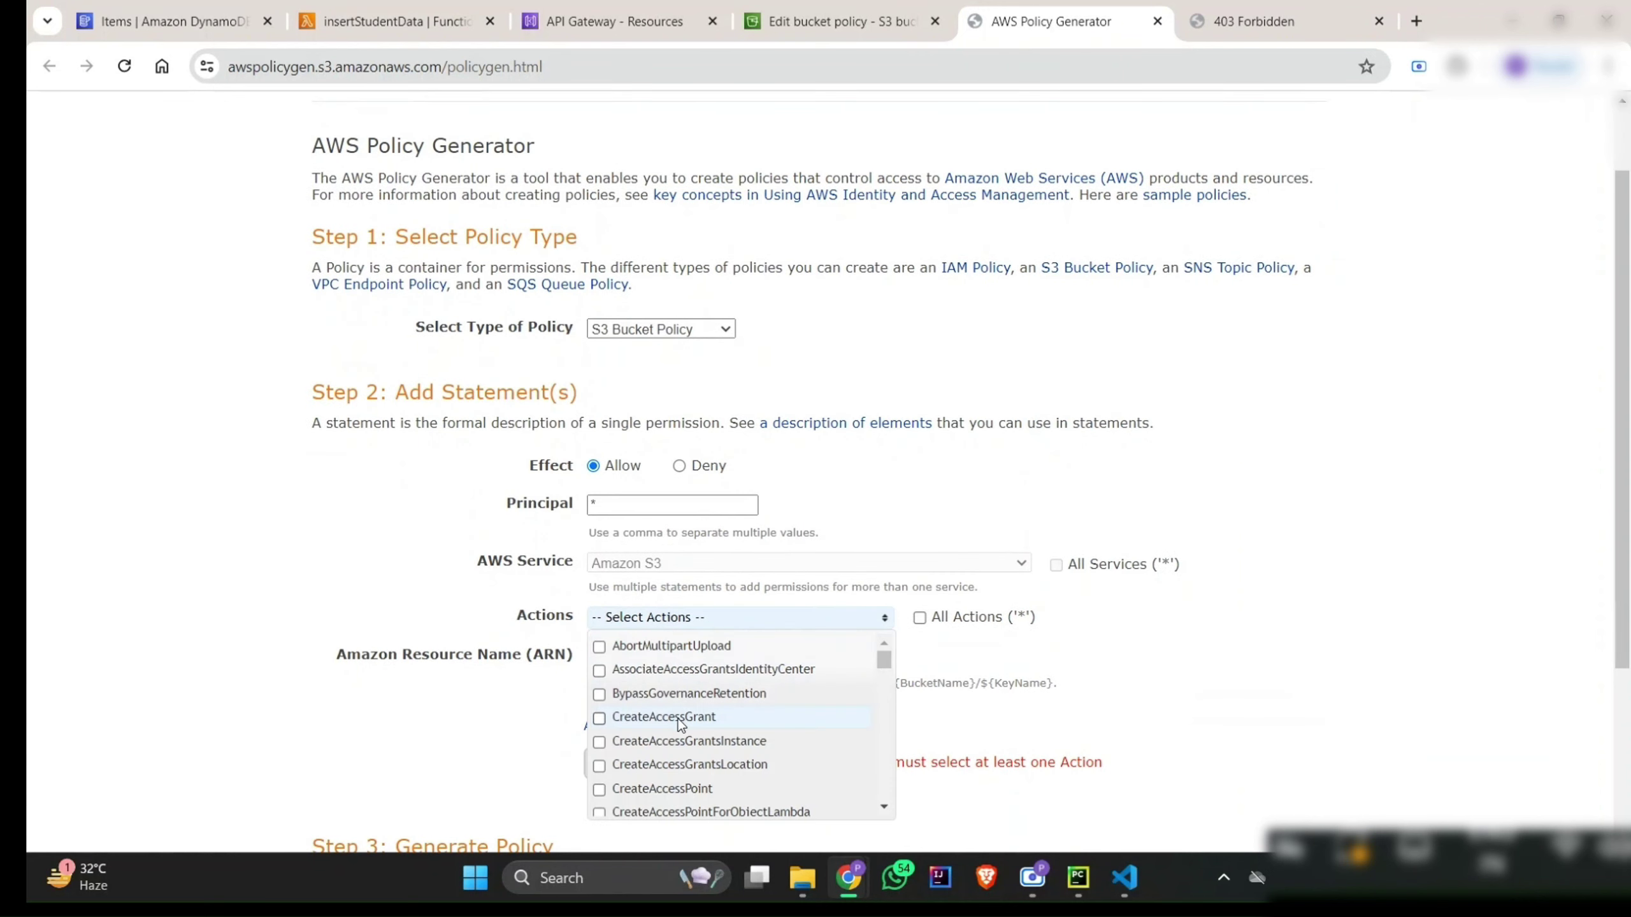
scroll(678, 723, down, 12)
scroll(678, 723, down, 5)
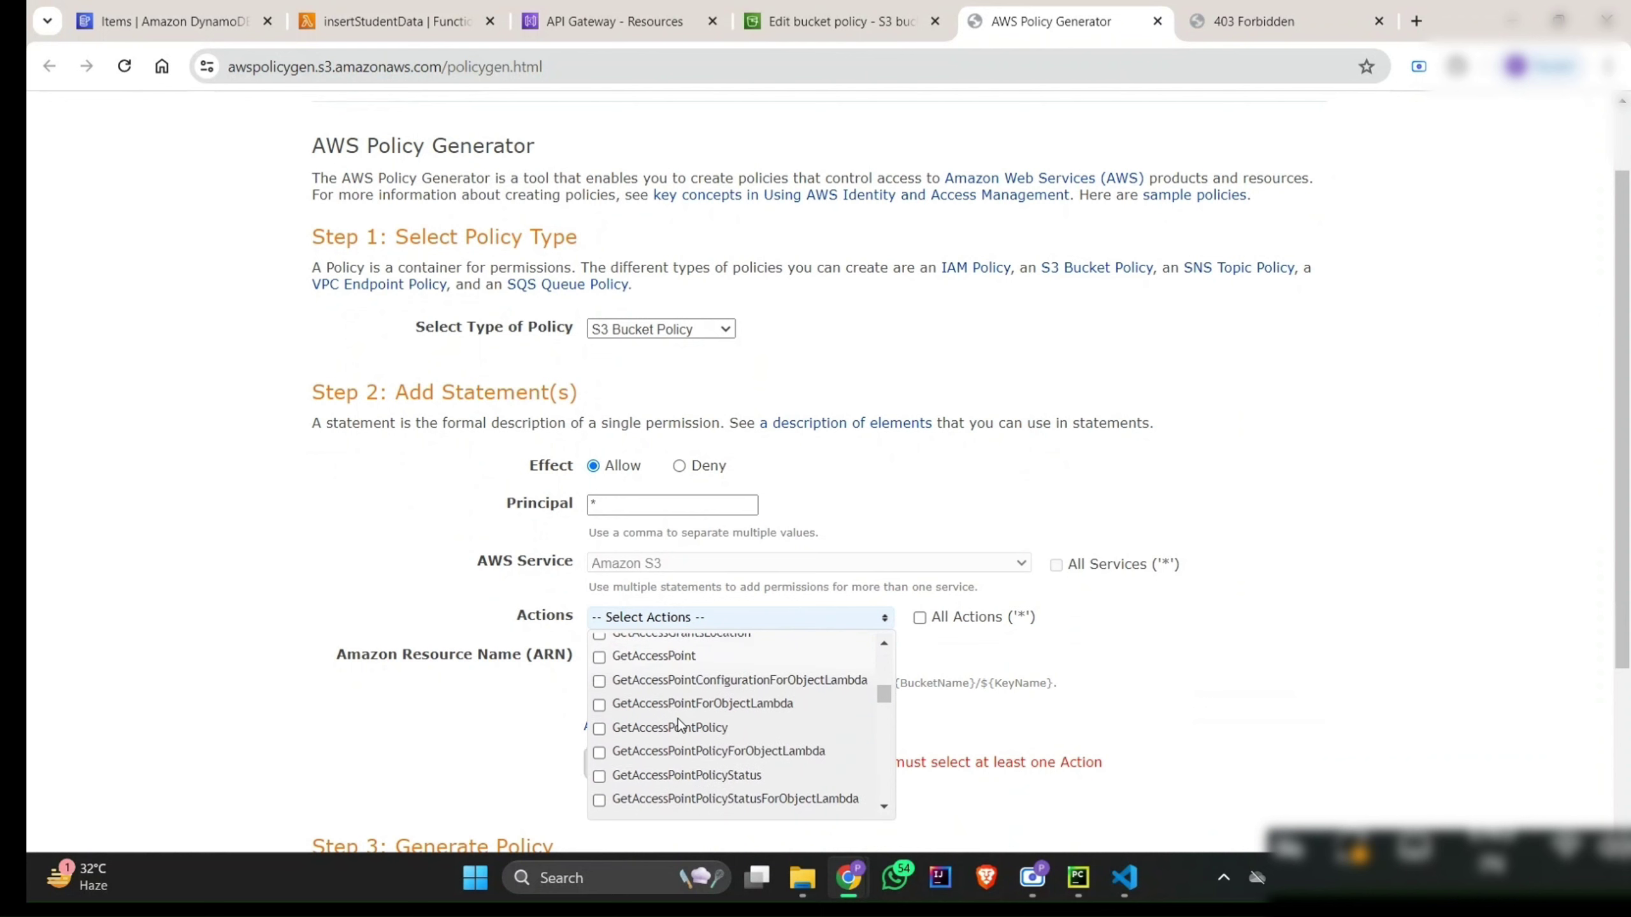
scroll(679, 724, down, 5)
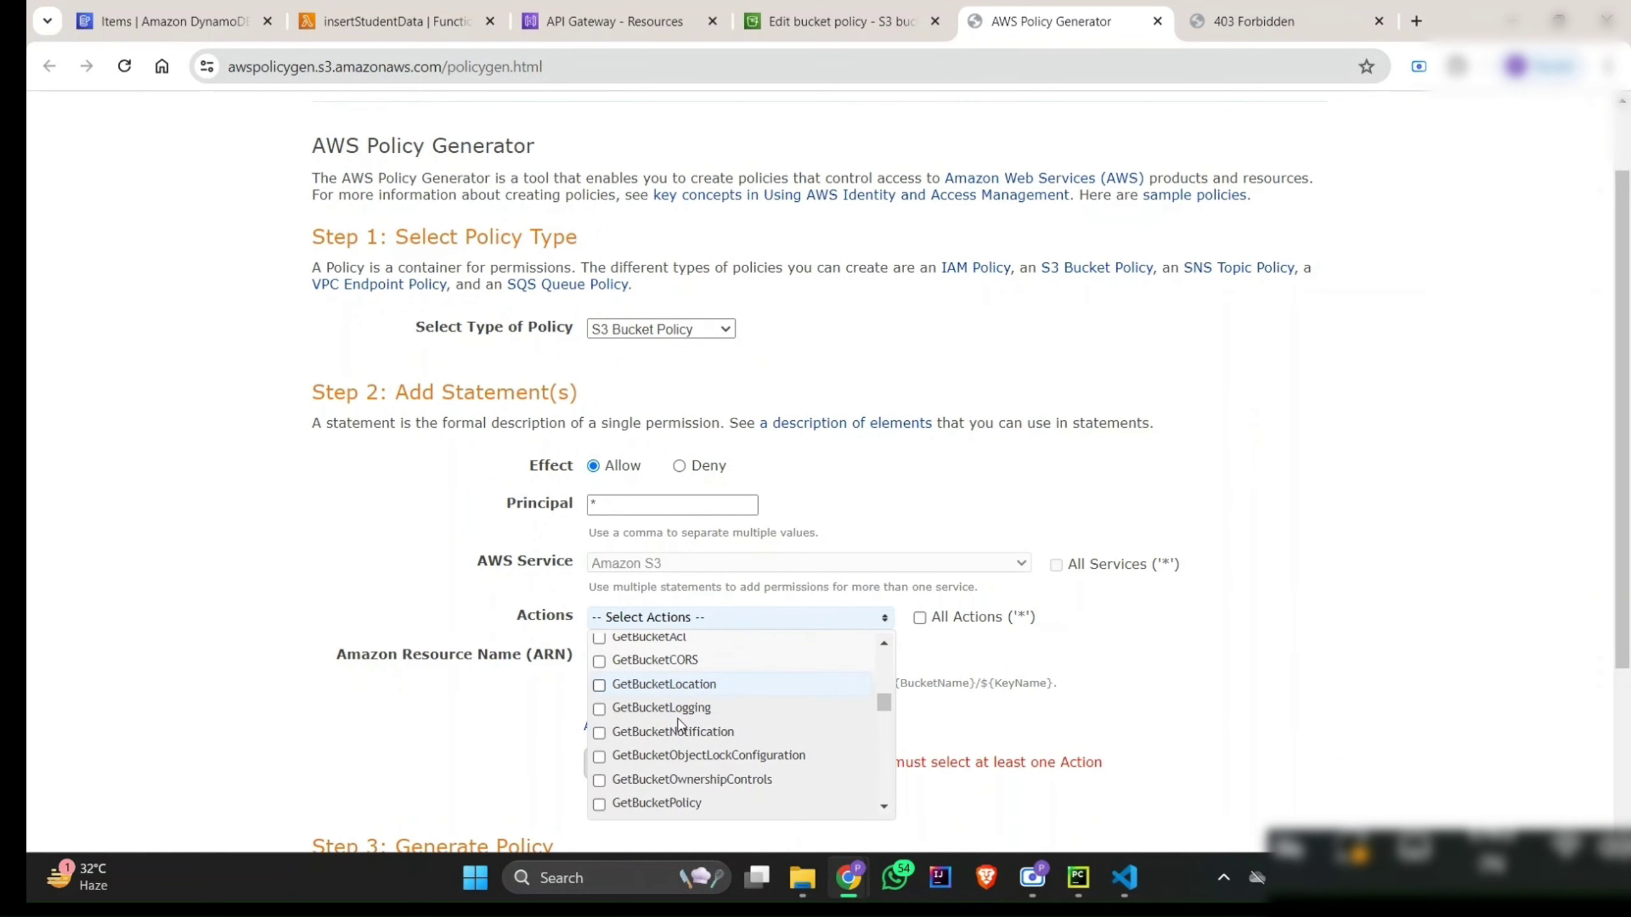
scroll(680, 724, down, 4)
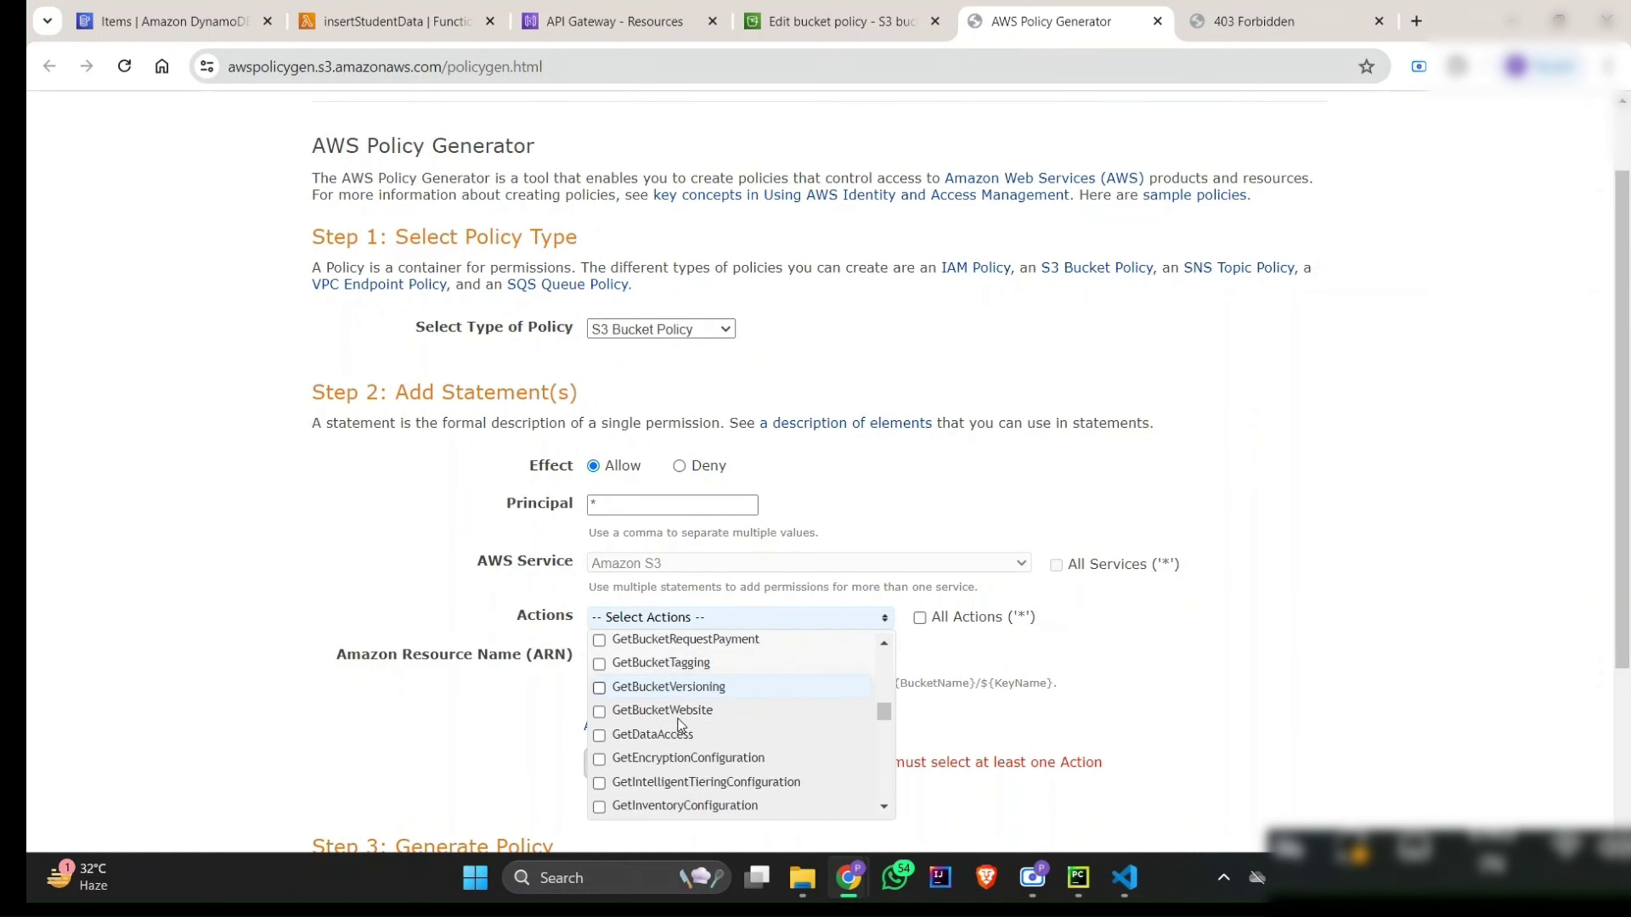
scroll(681, 724, down, 2)
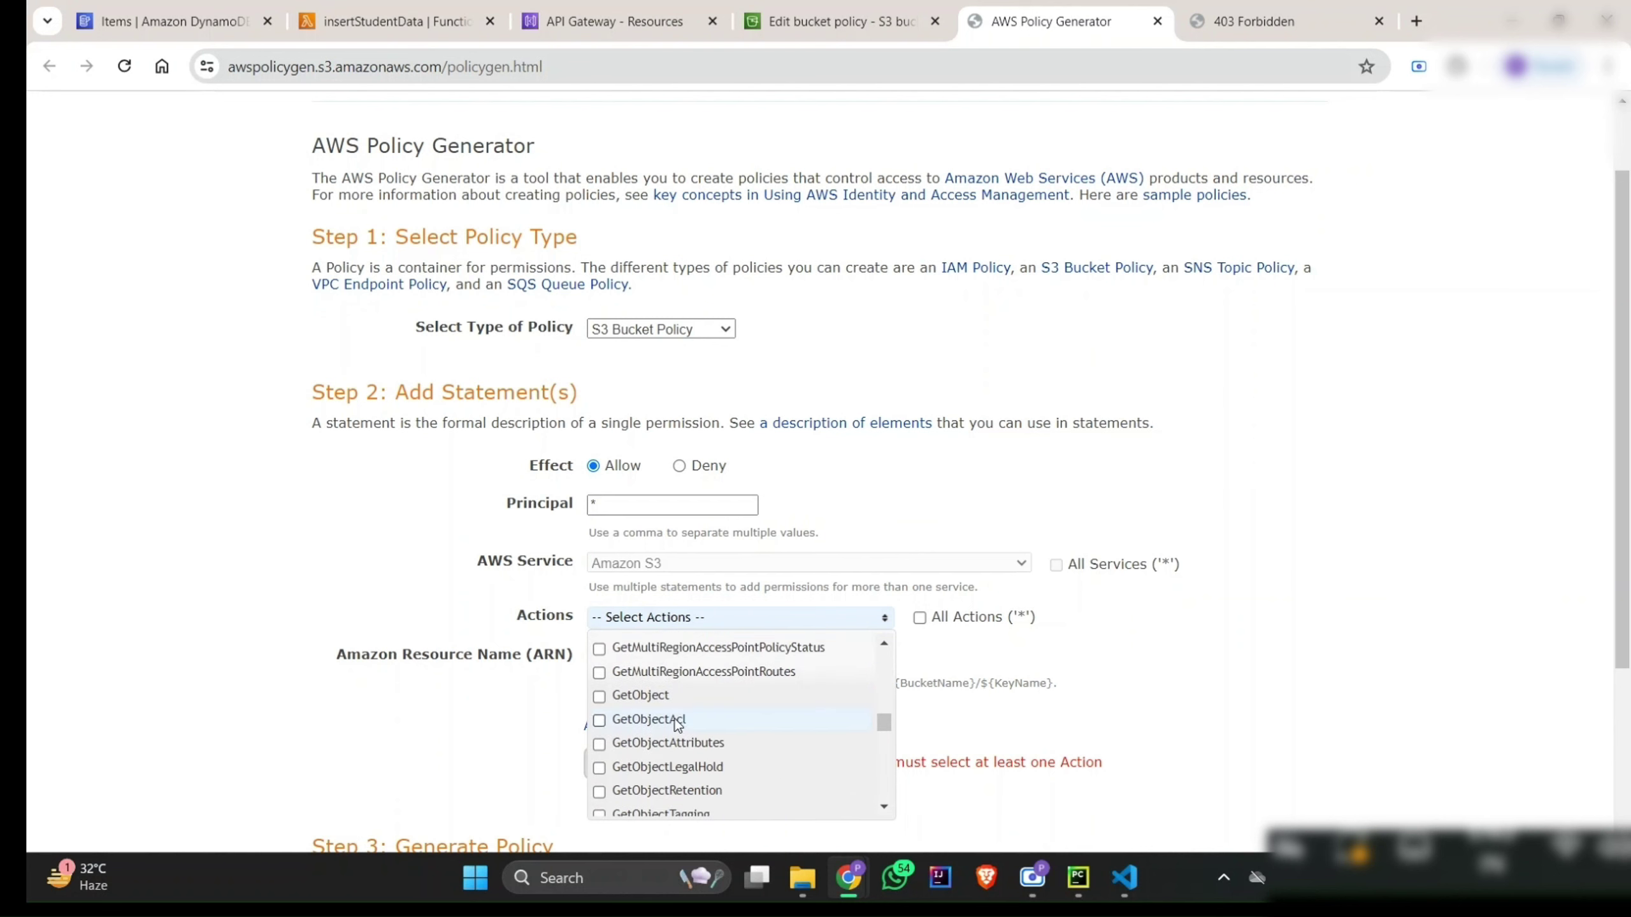
click(599, 697)
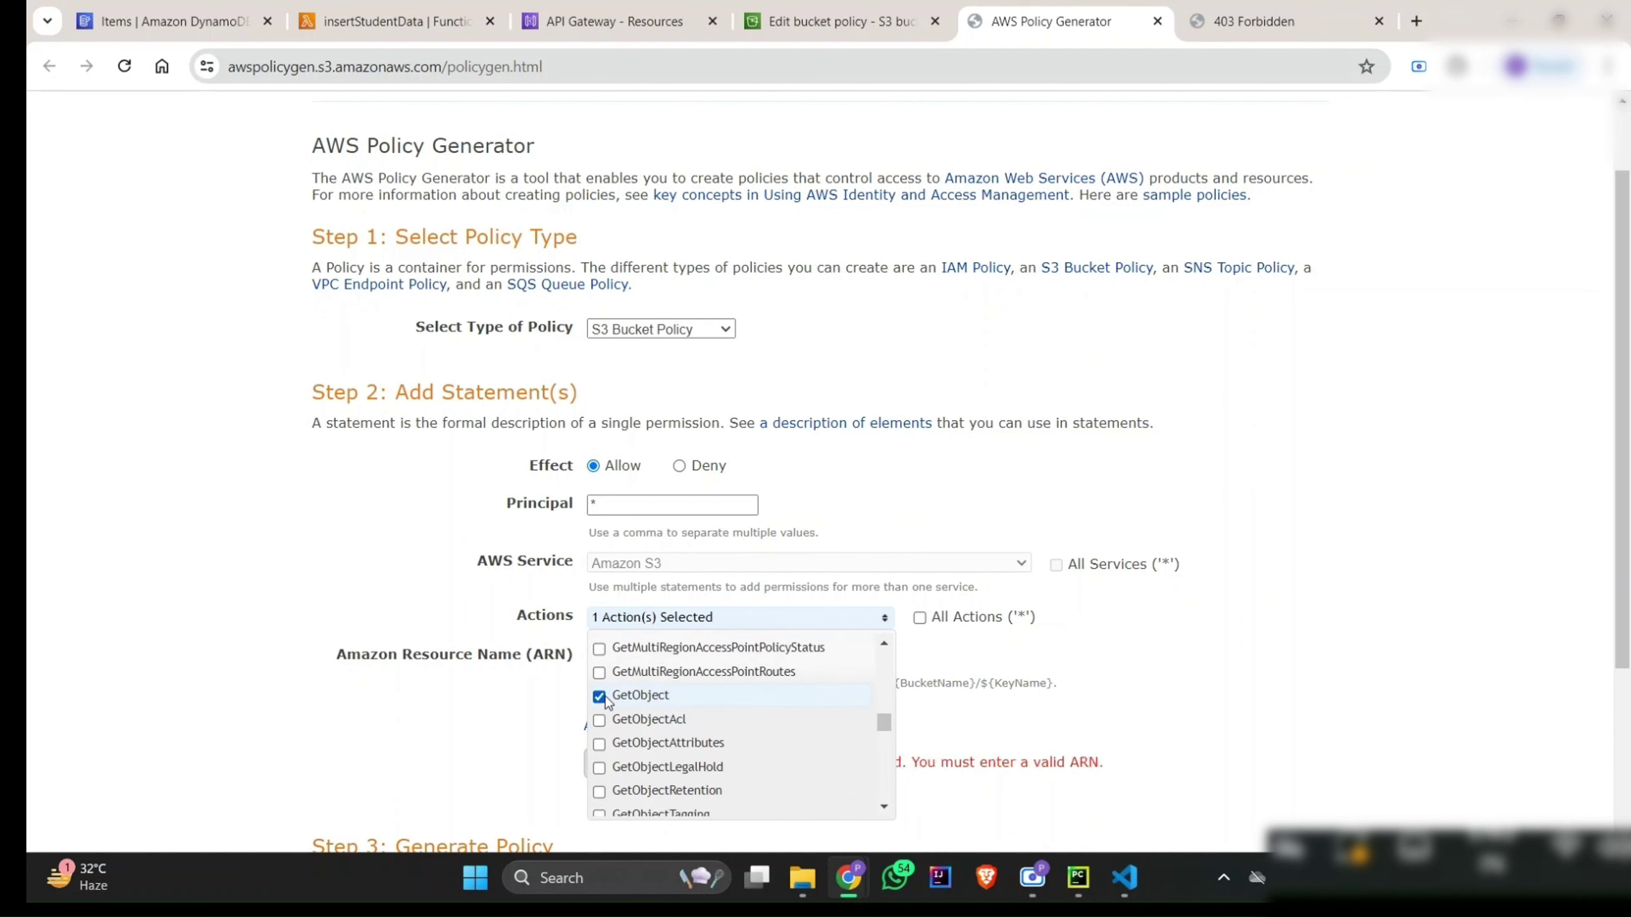
click(518, 726)
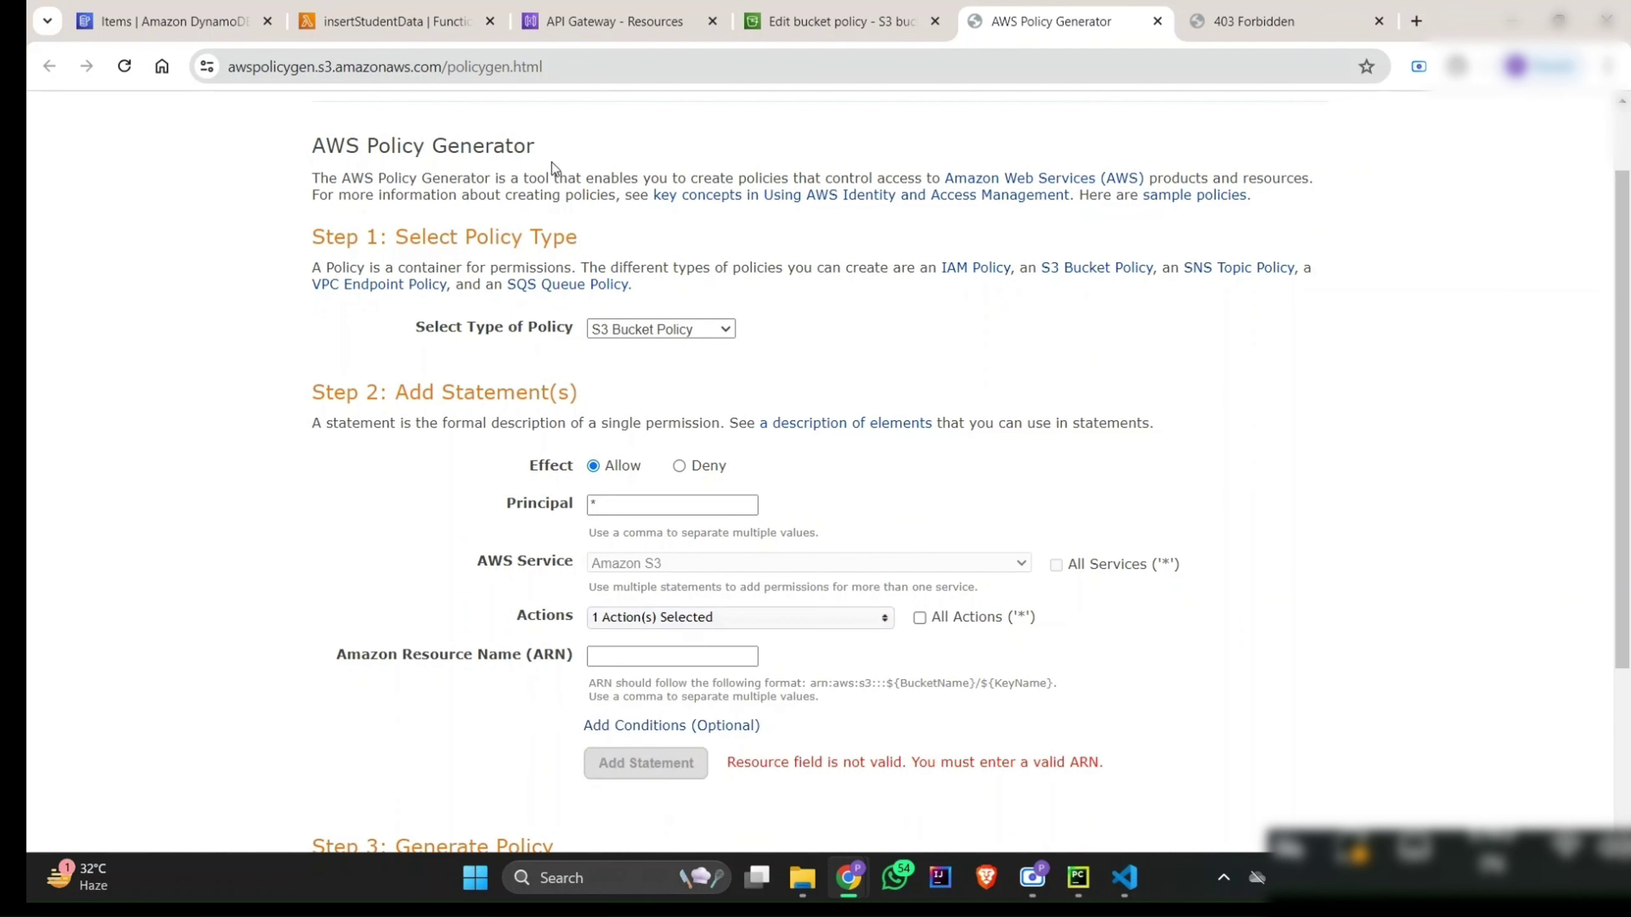
Step: Copy the bucket ARN arn:aws:s3:::serverlessdevops from the bucket policy page into the generator's resource ARN and add the statement
click(812, 25)
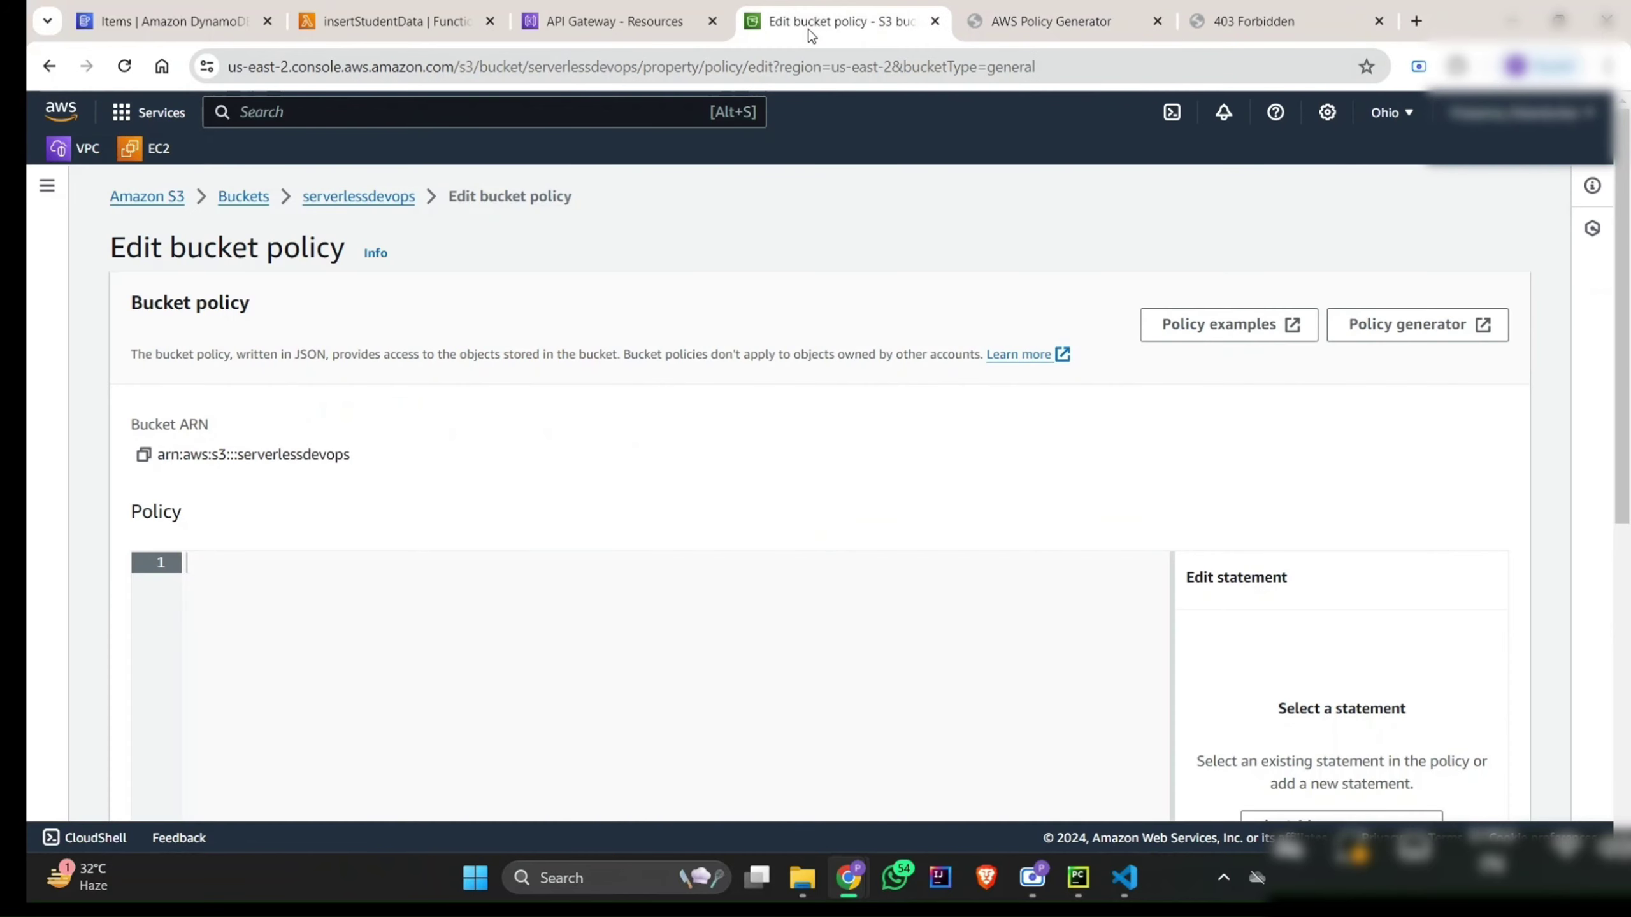
click(143, 455)
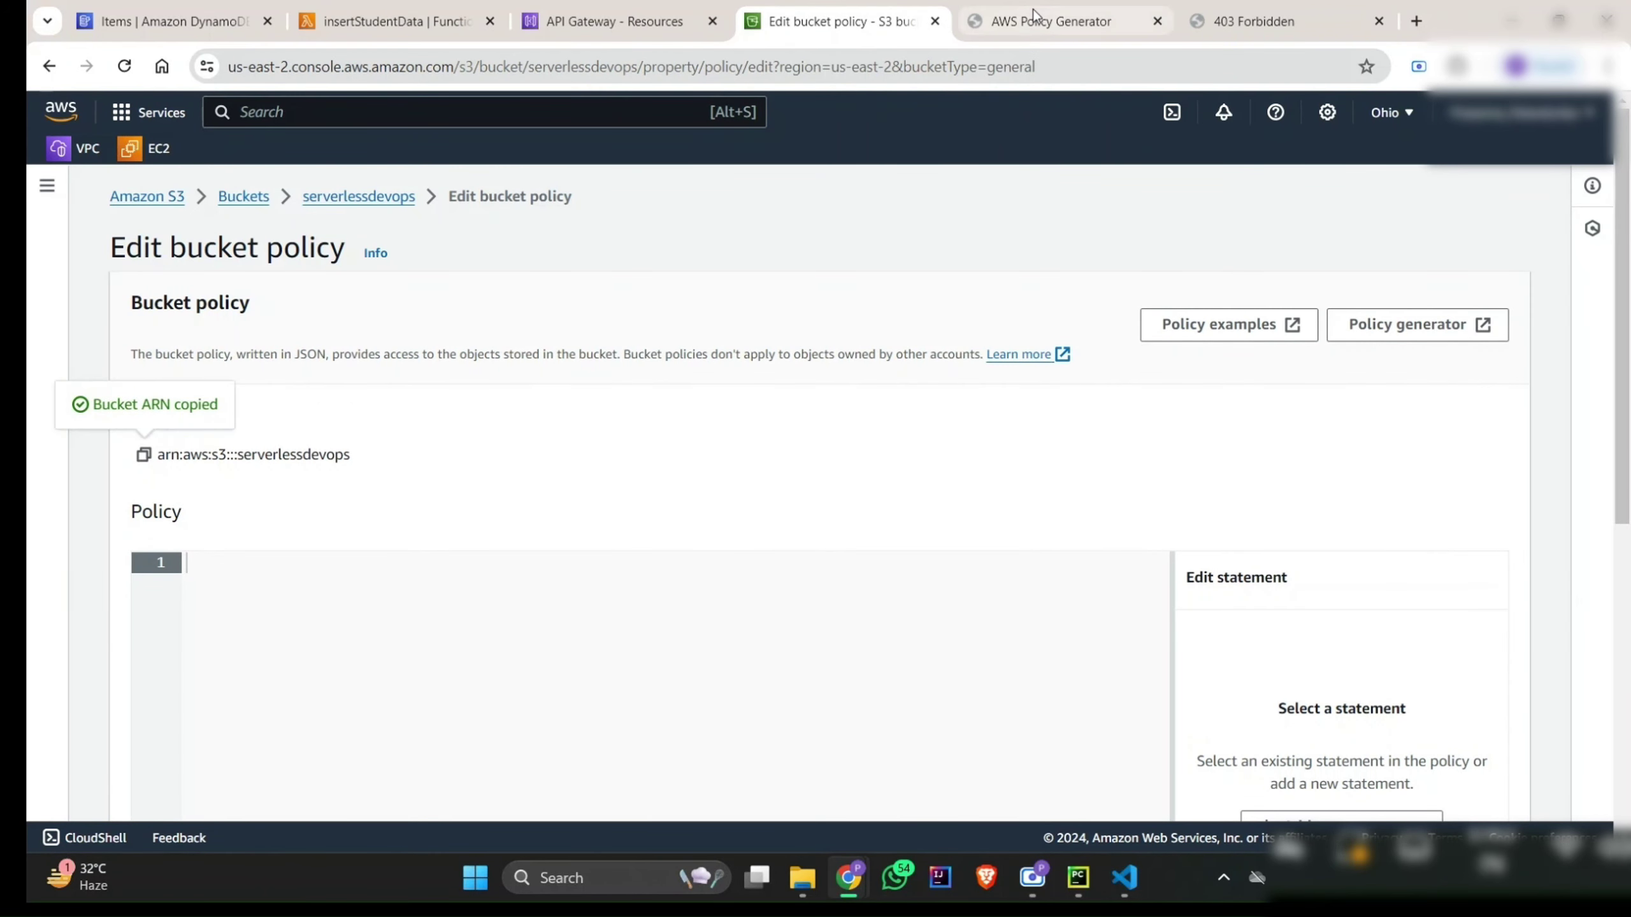
click(1014, 21)
click(634, 656)
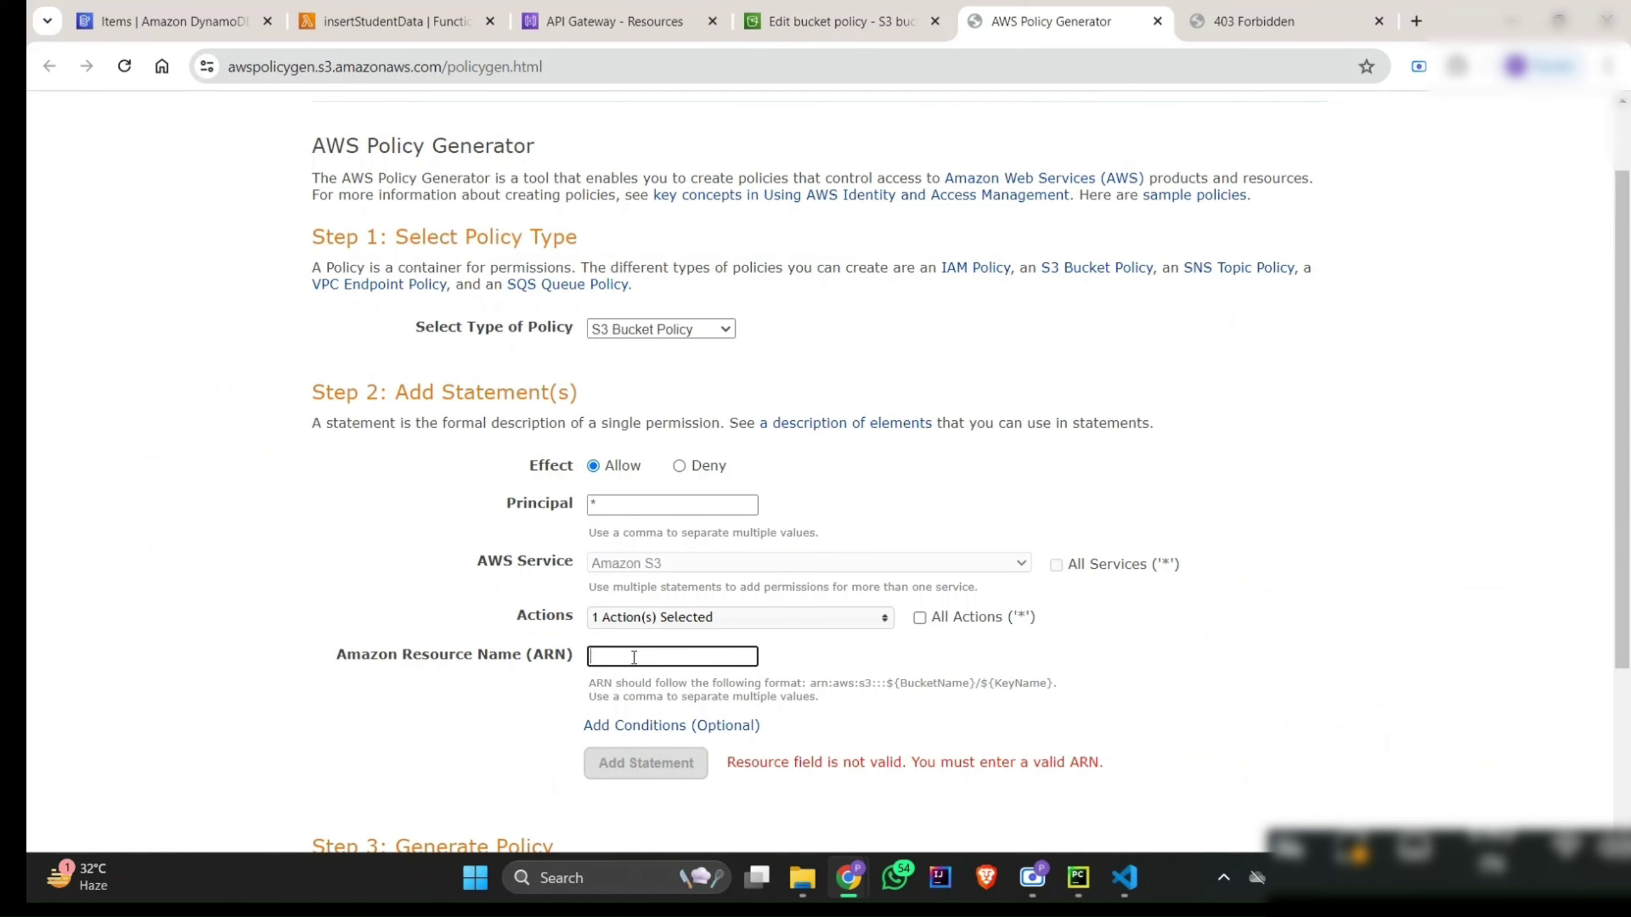
key(ctrl+v)
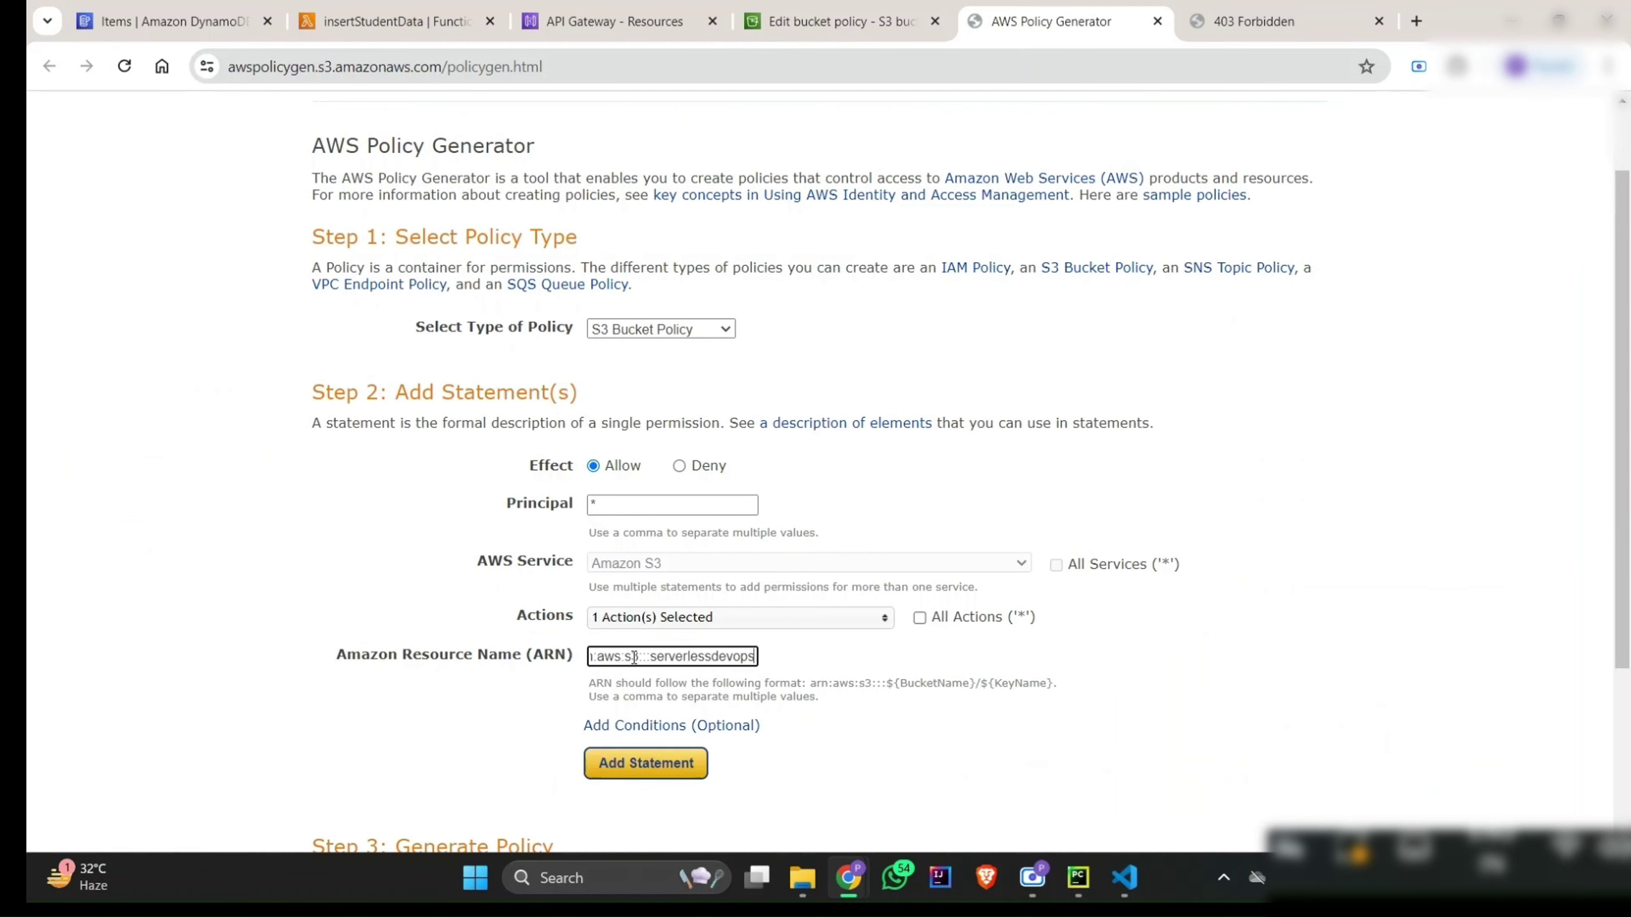
click(627, 764)
Step: Generate the policy JSON document and copy it in full into the serverlessdevops bucket policy editor
scroll(627, 765, down, 5)
click(676, 622)
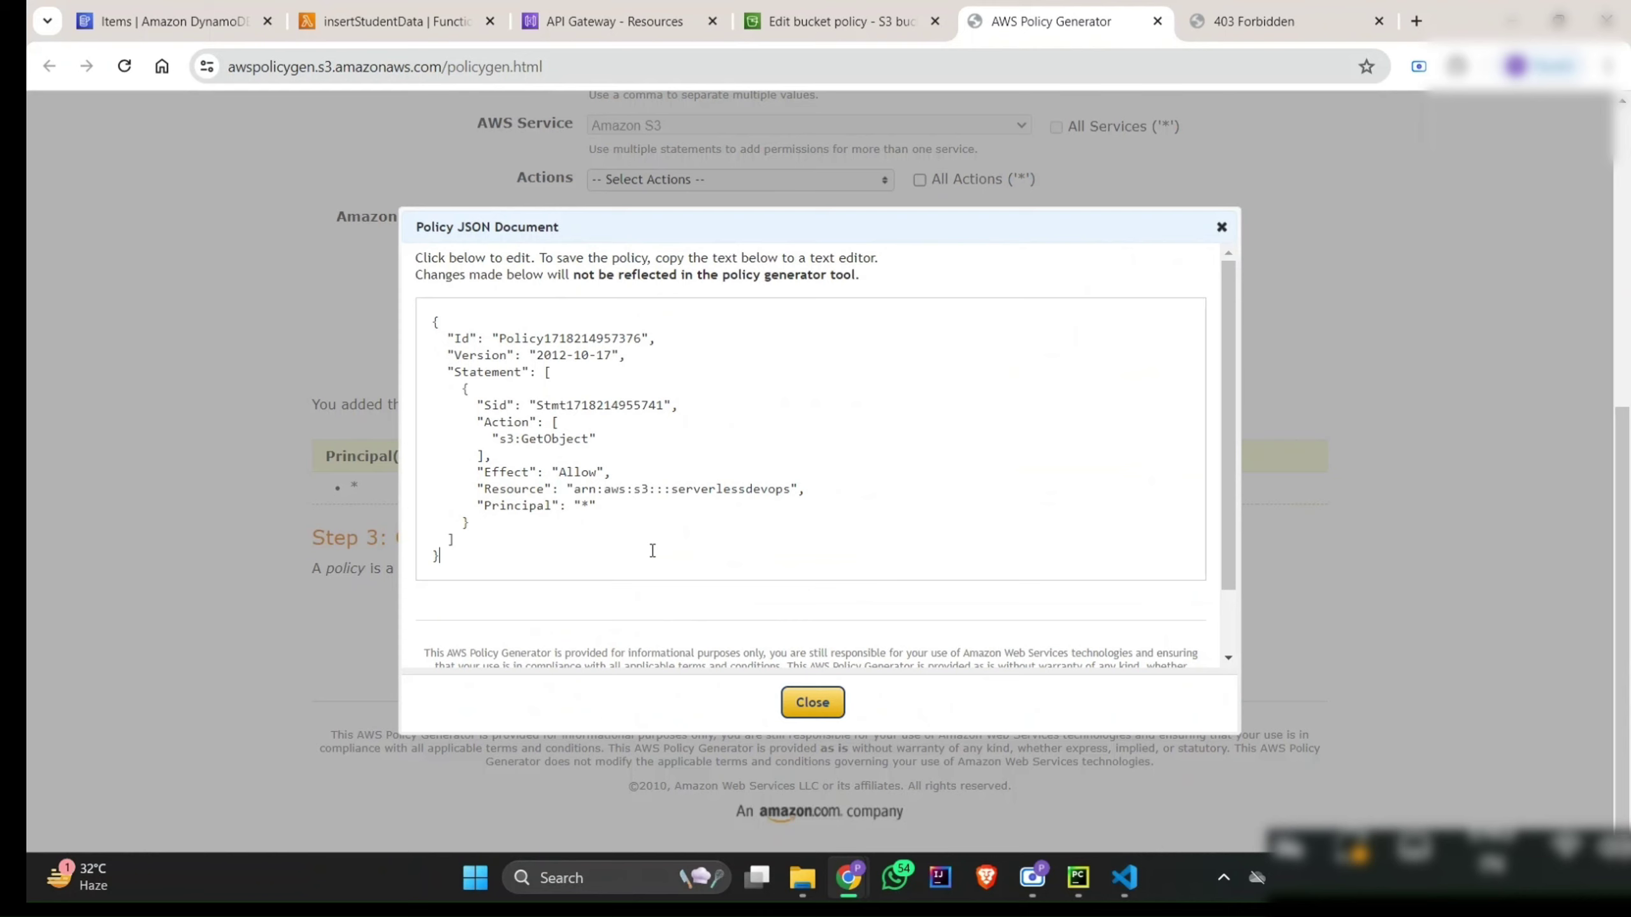
key(ctrl+a)
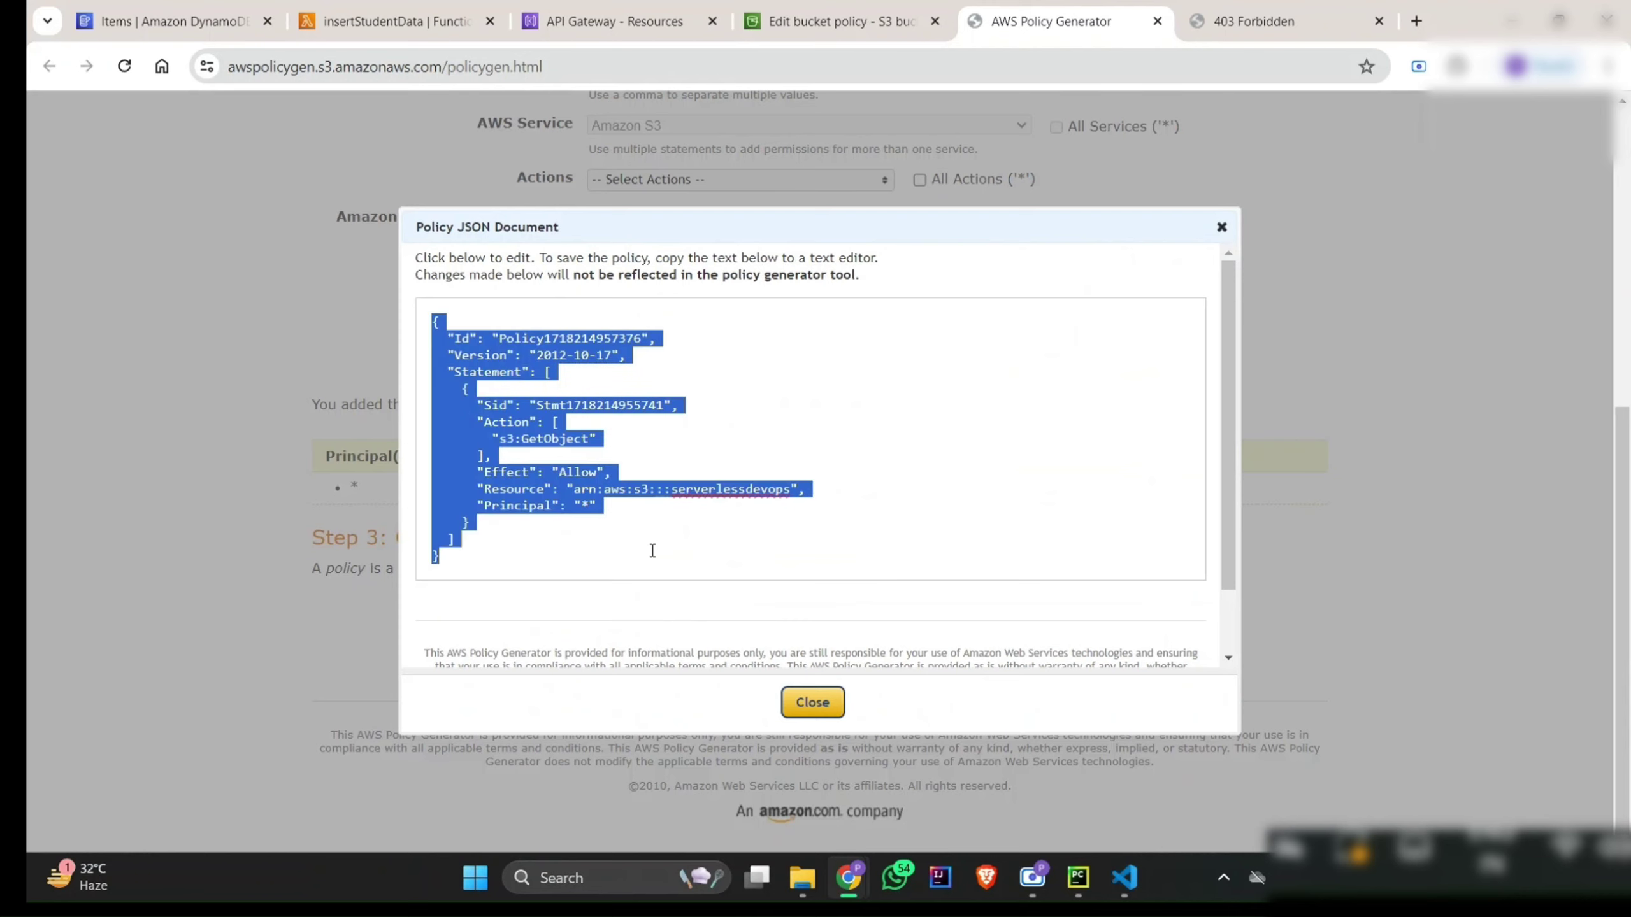
click(811, 27)
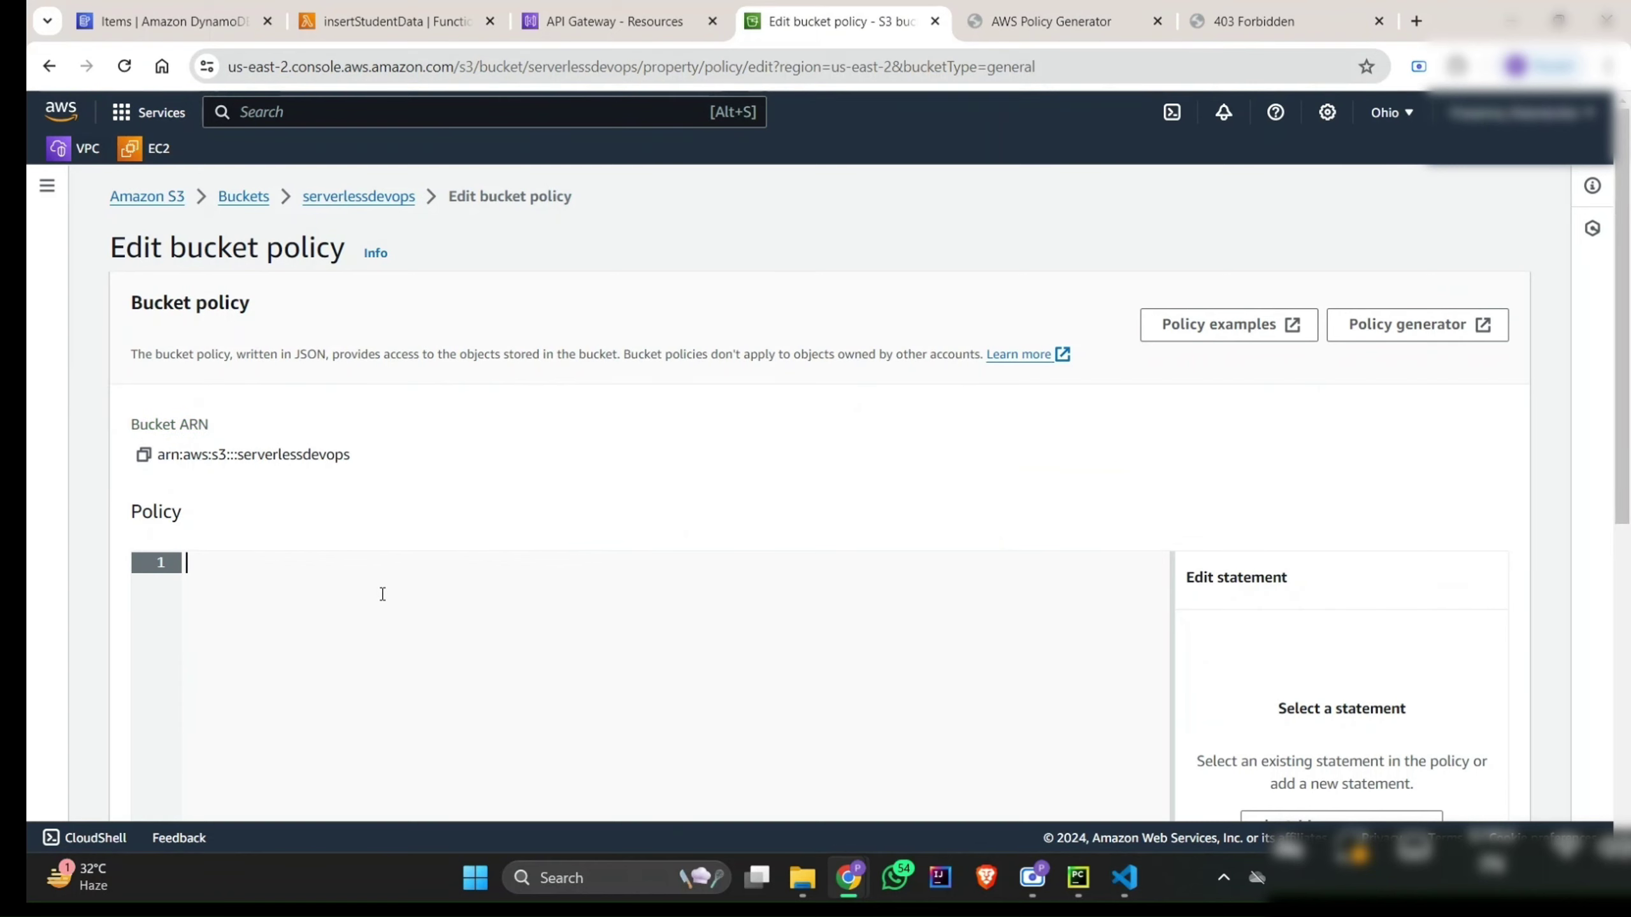
key(ctrl+v)
Step: Append /* to the resource ARN in the bucket policy and save the changes
scroll(382, 594, down, 8)
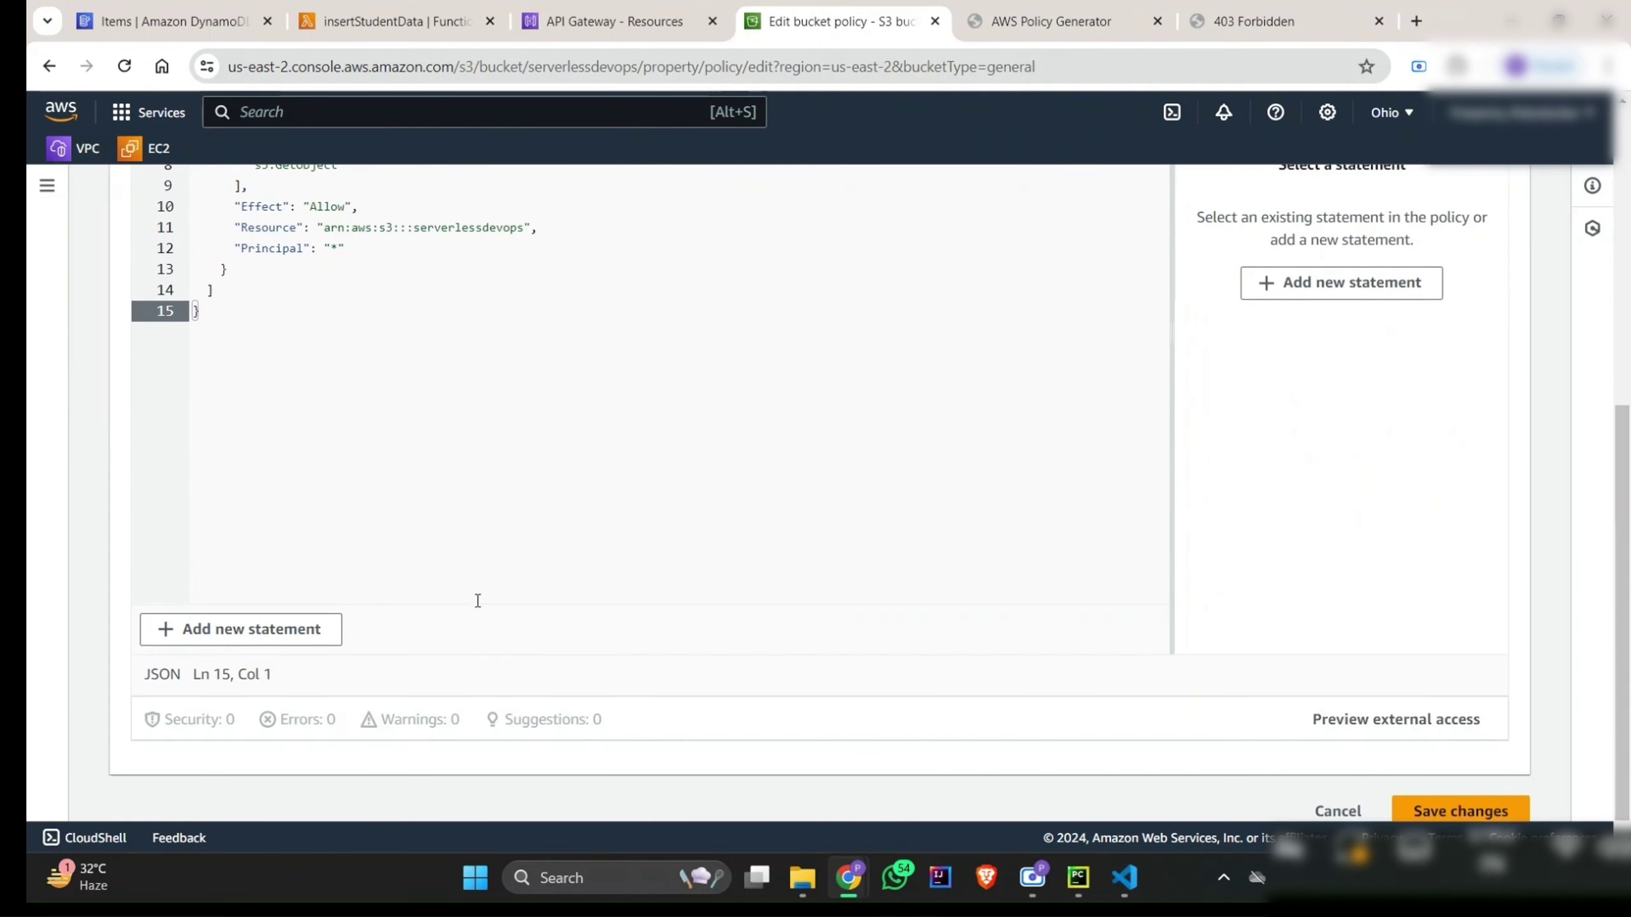
scroll(854, 687, down, 1)
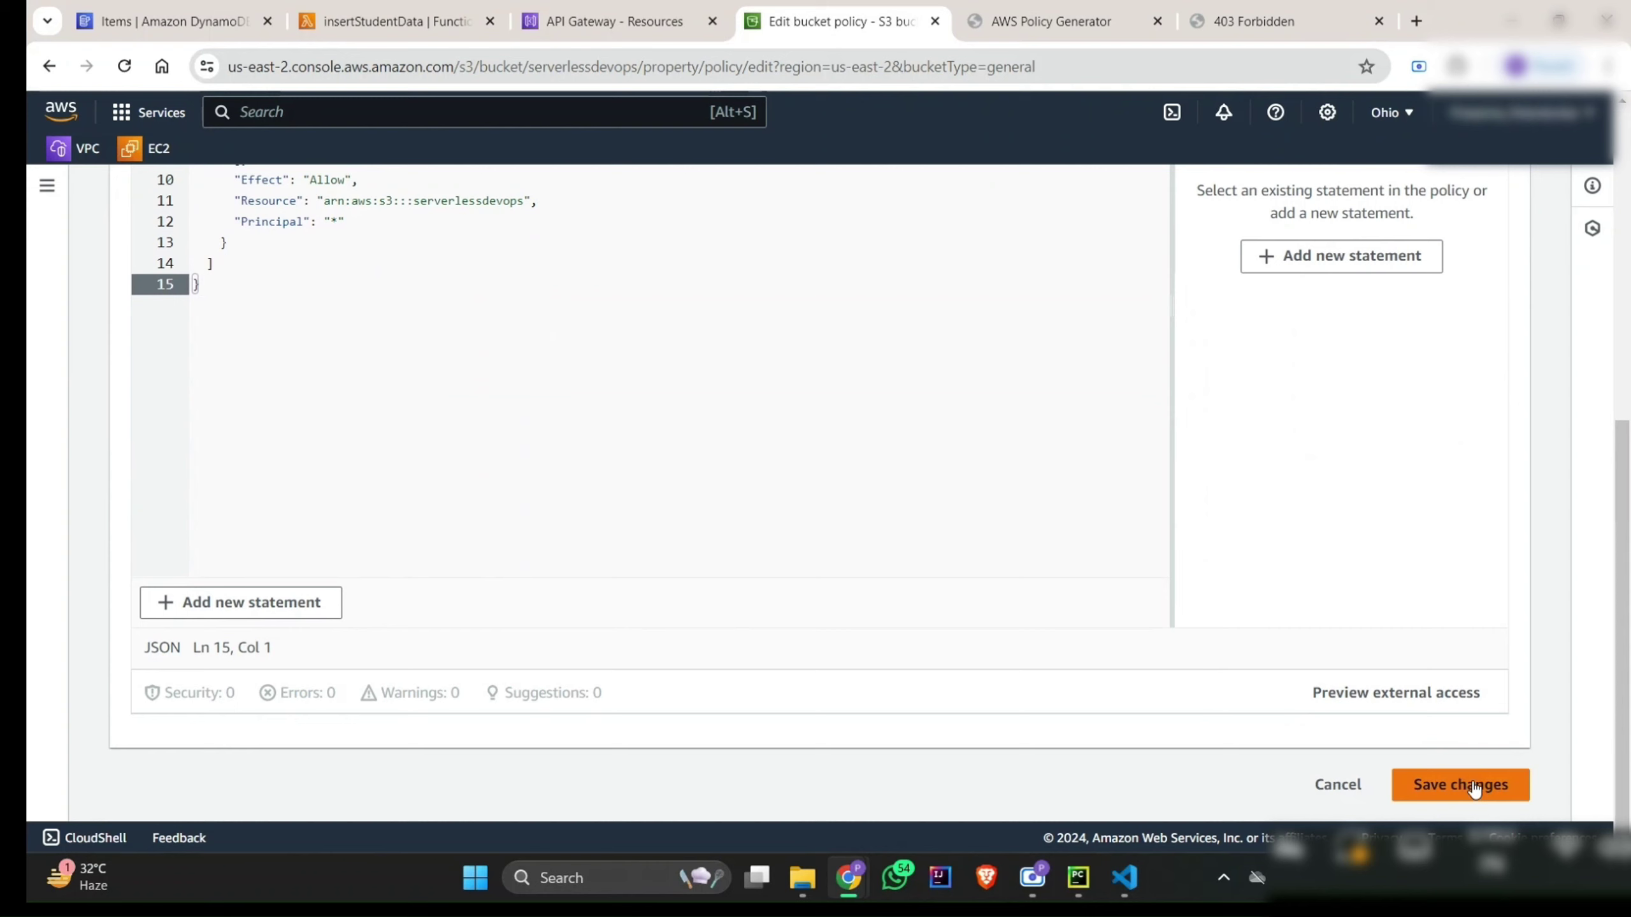
scroll(792, 524, up, 3)
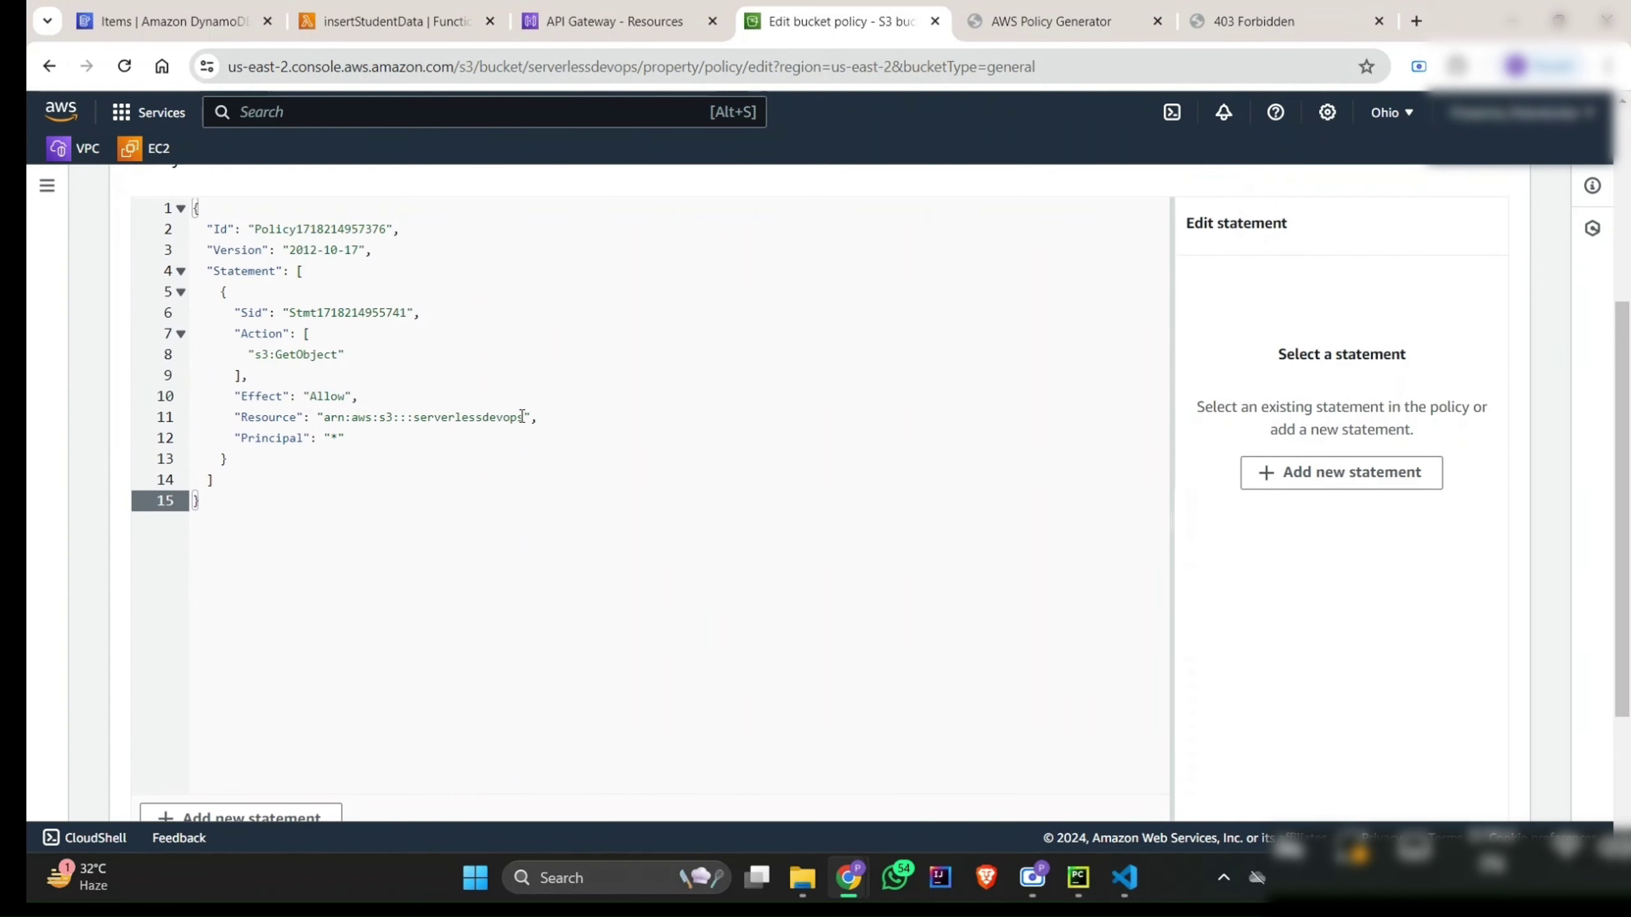
click(524, 417)
text(/*)
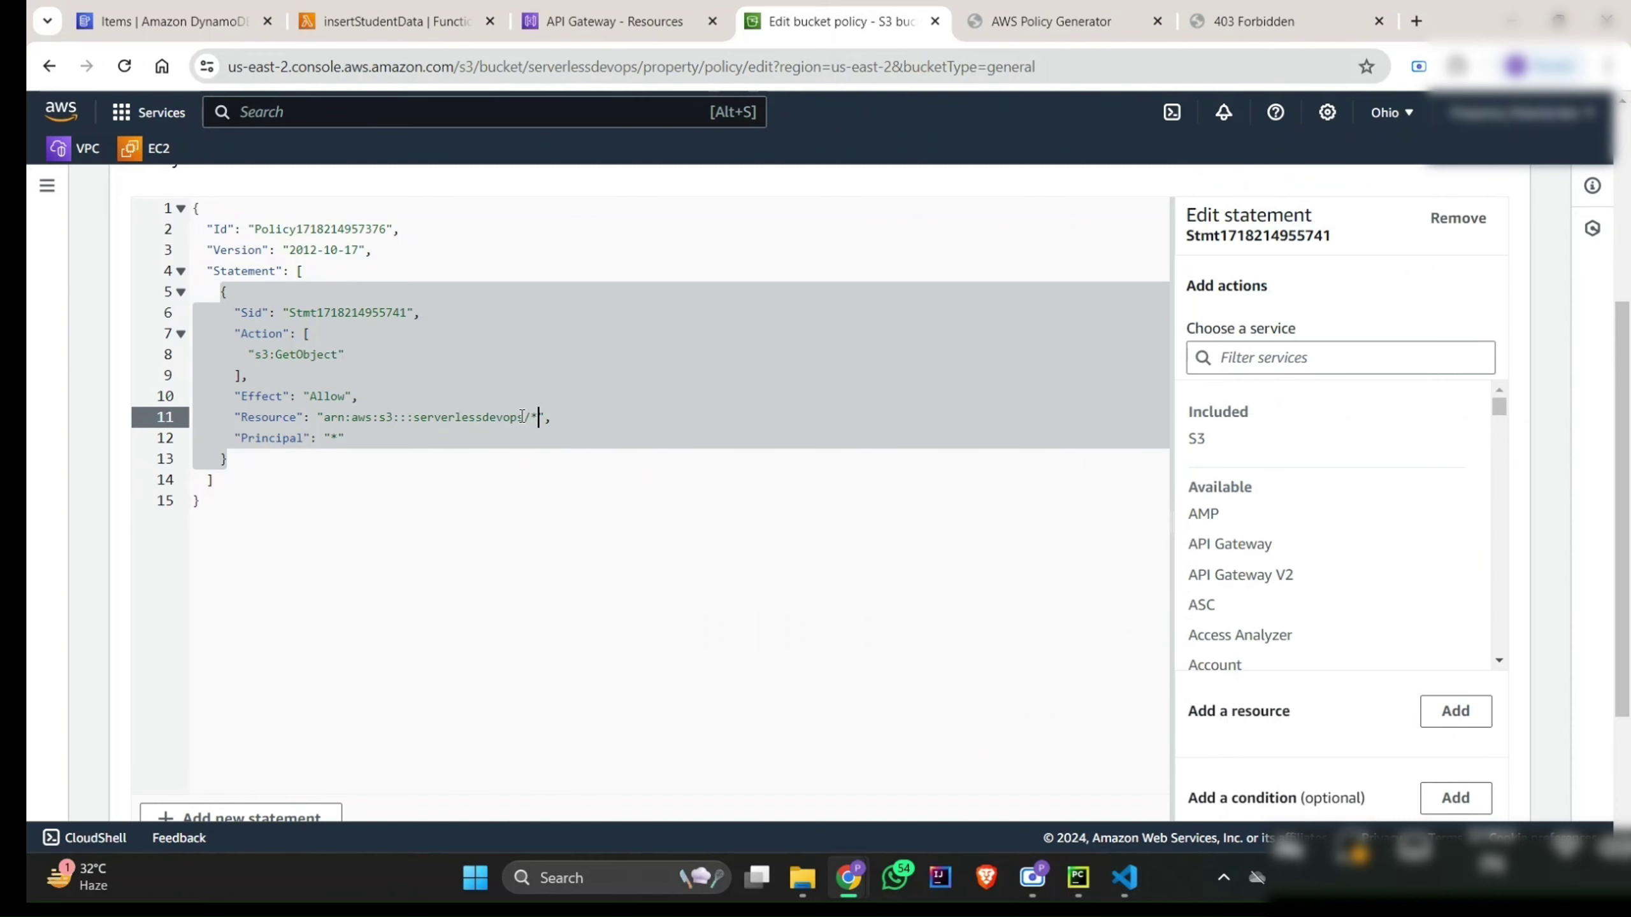
scroll(522, 416, down, 3)
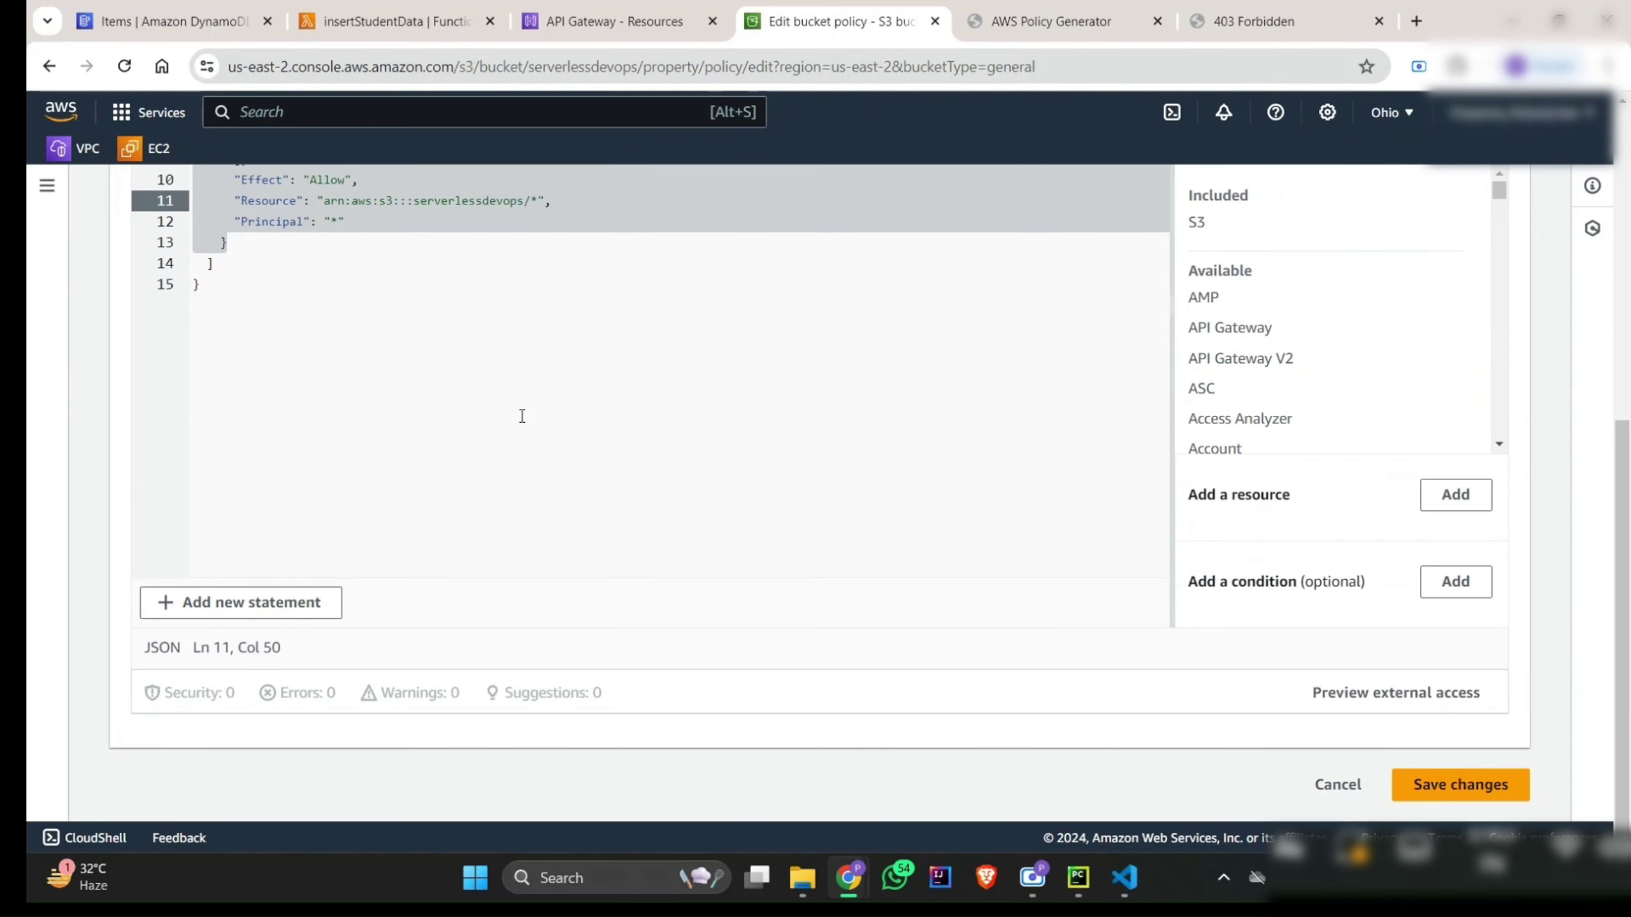
click(1464, 778)
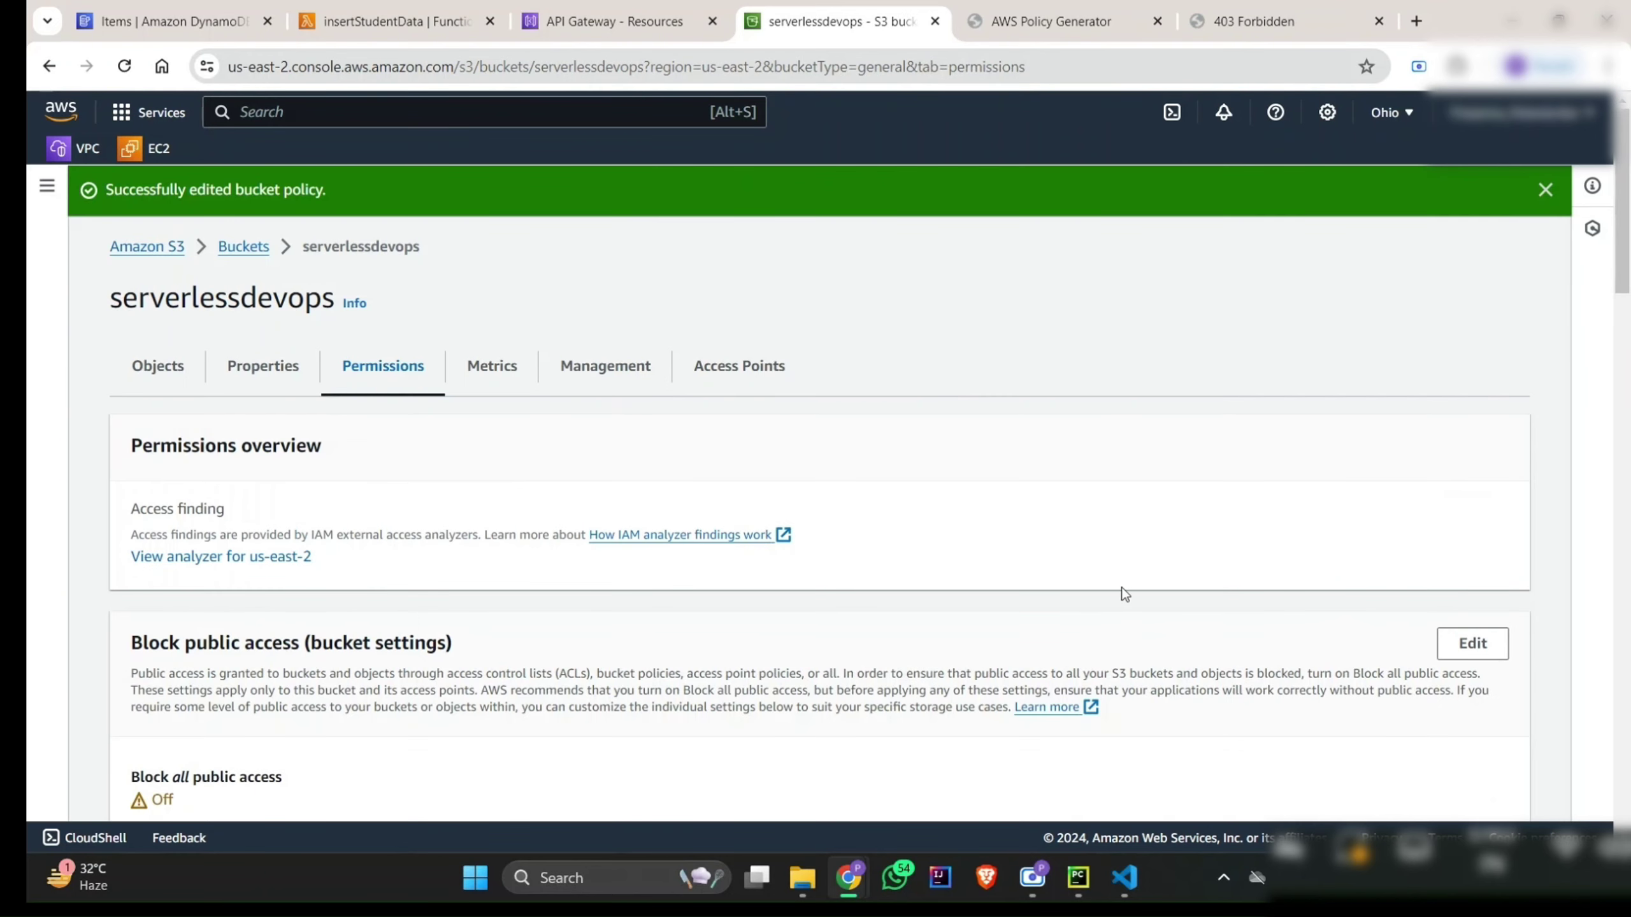
Step: Reload the serverlessdevops S3 website page to check public access to the site
click(1117, 25)
click(1222, 20)
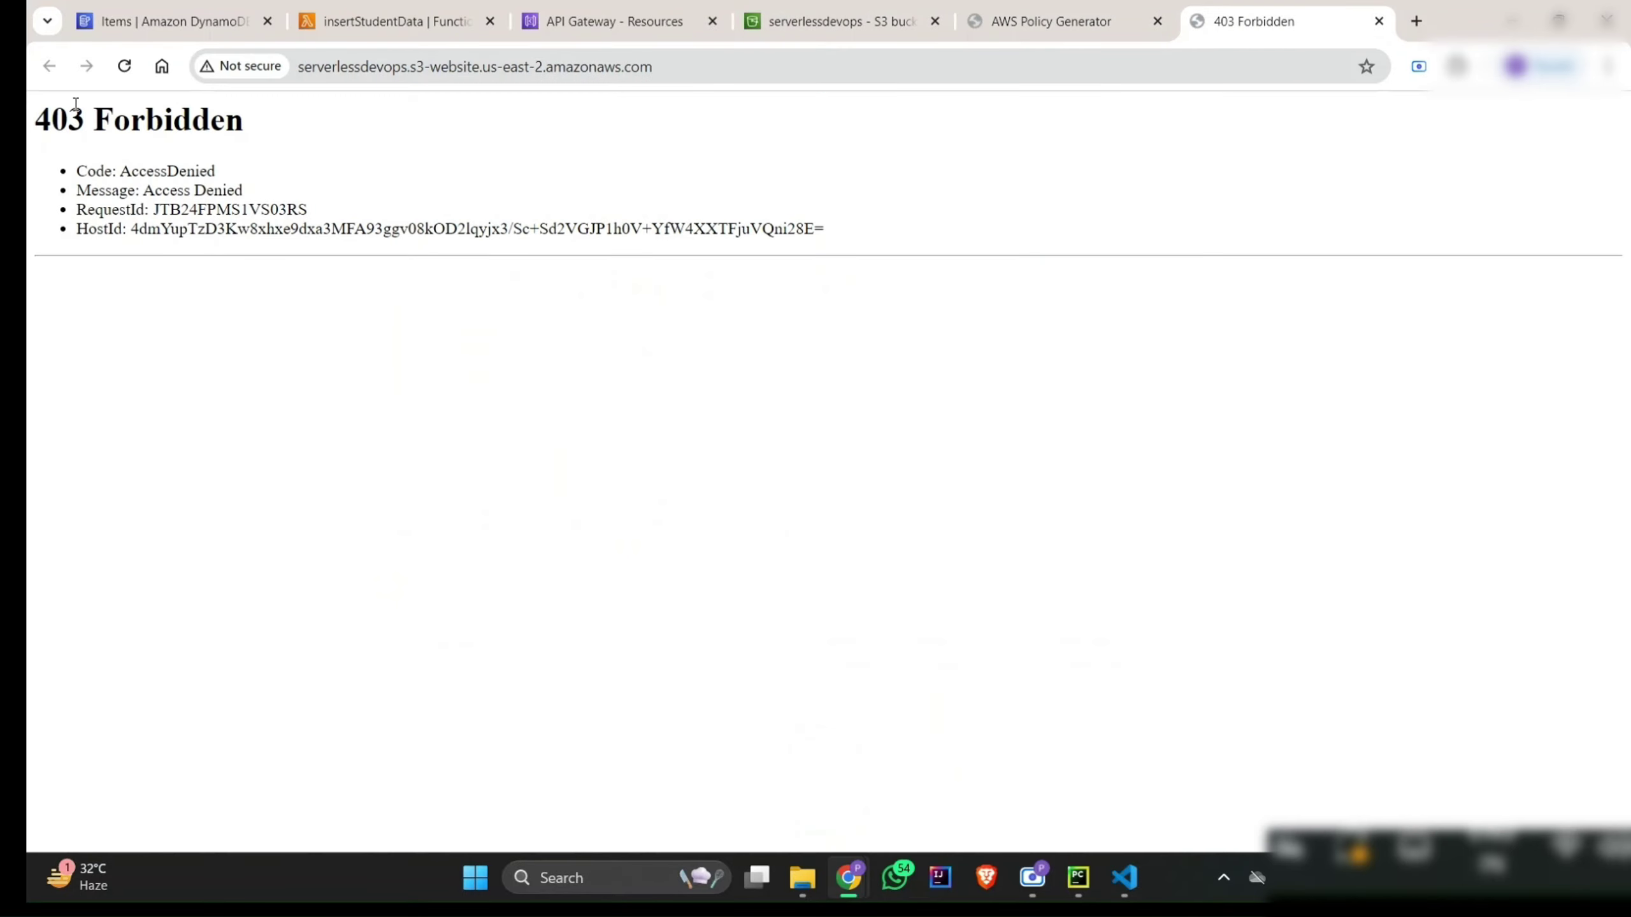
click(128, 69)
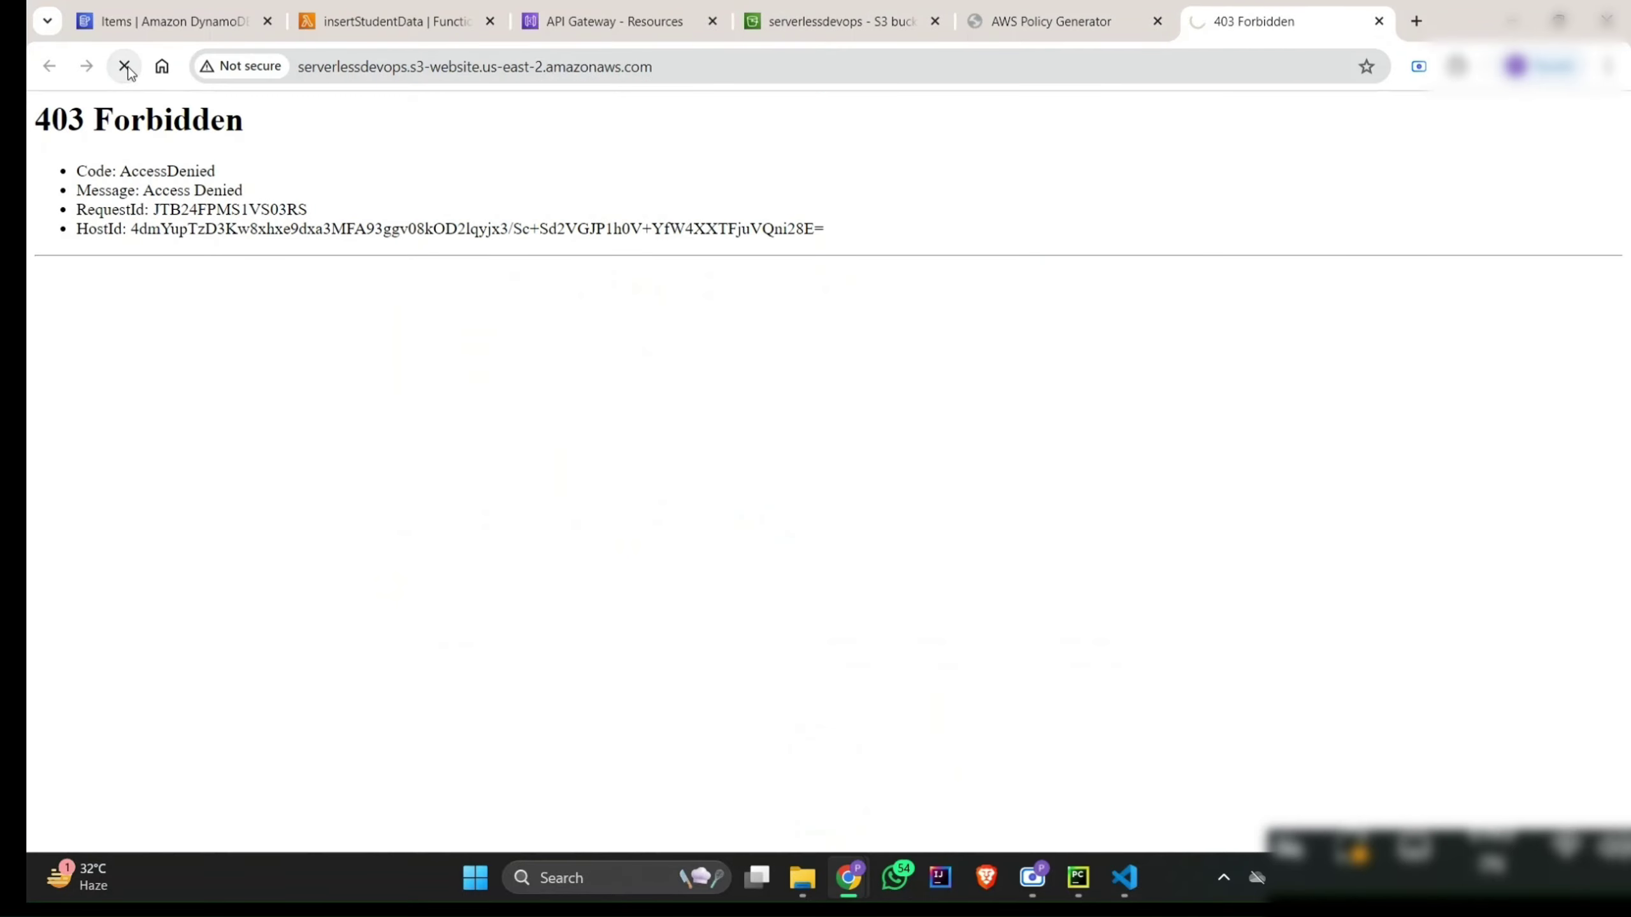
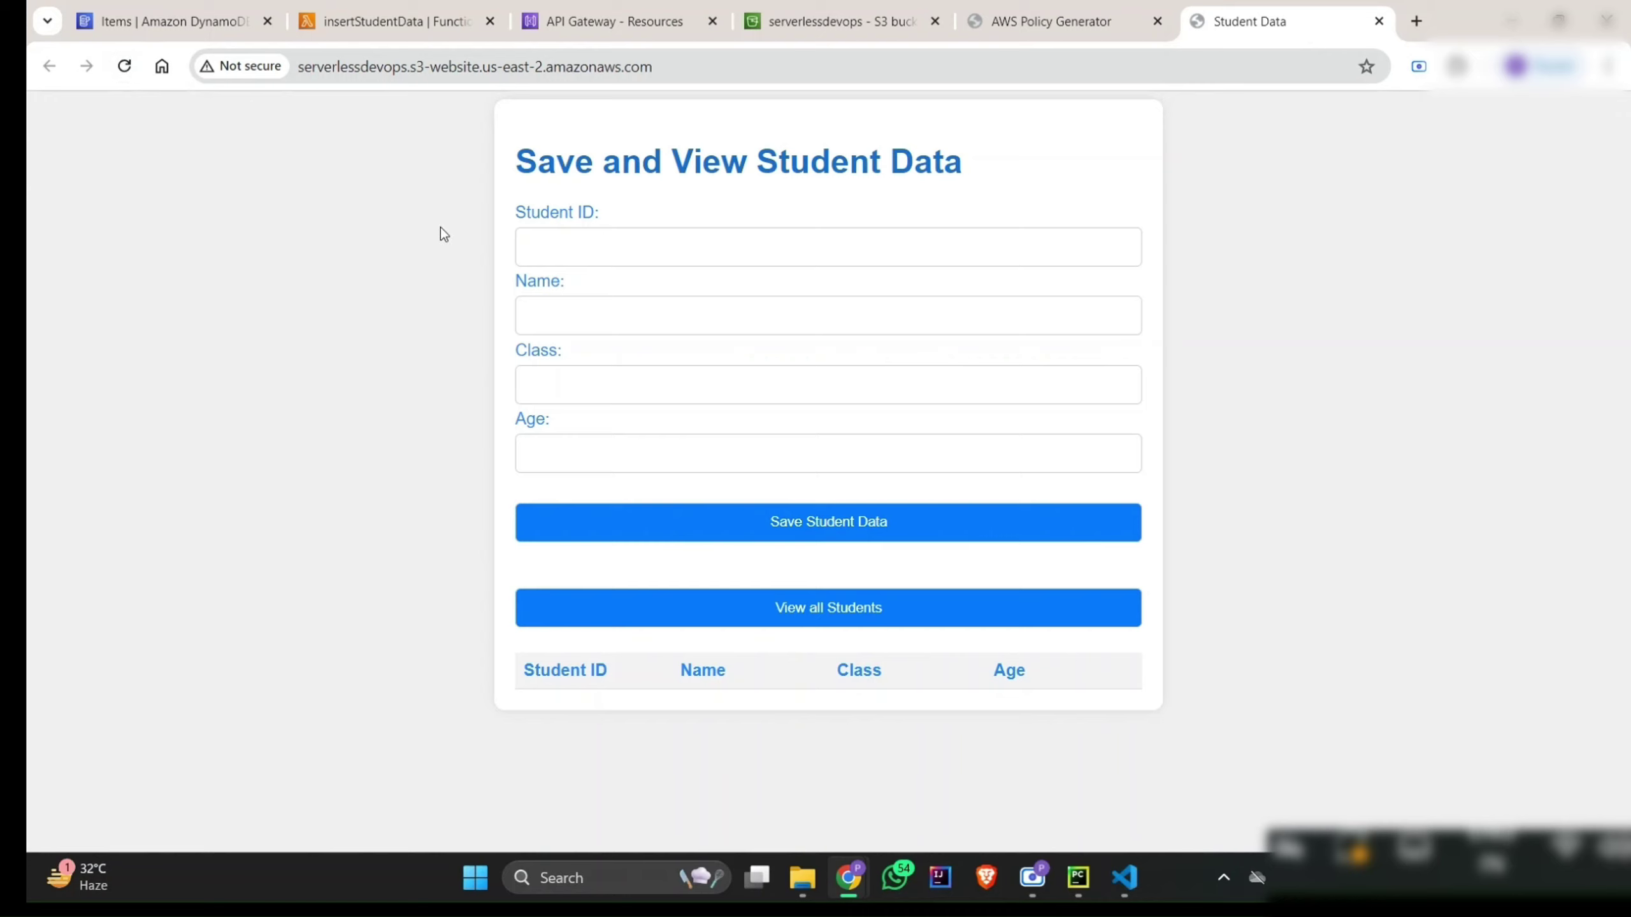
Step: Enter the student's ID and name, class B and age 19 in the website form and save the student data
click(595, 239)
text(1)
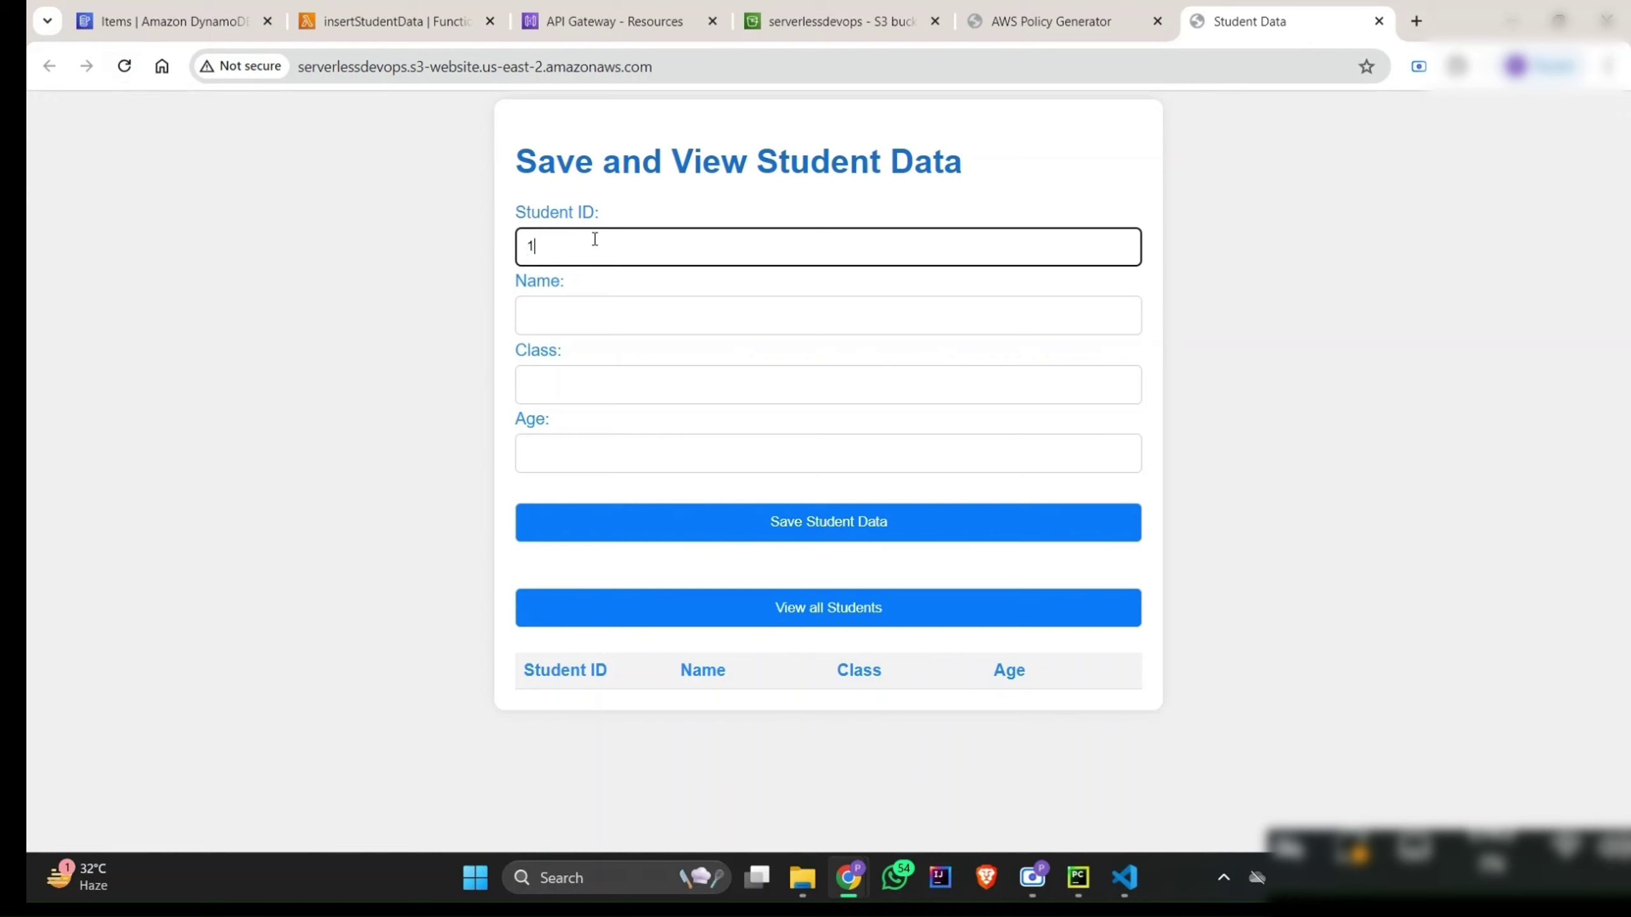
text(03)
click(584, 305)
text(Ga)
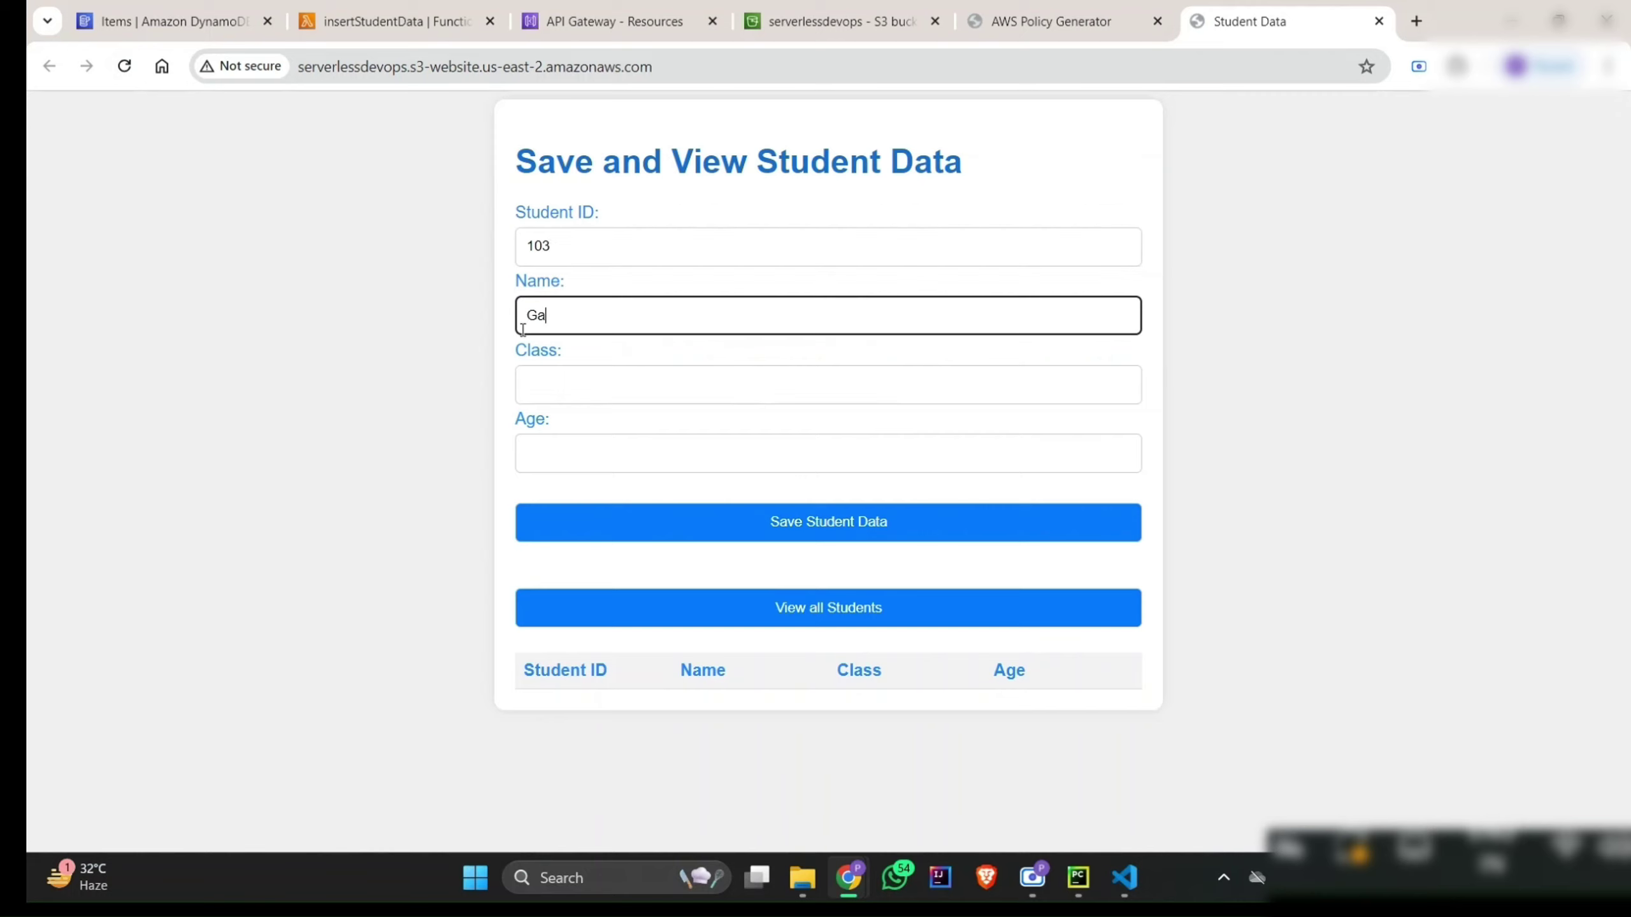
text(nesh)
click(581, 387)
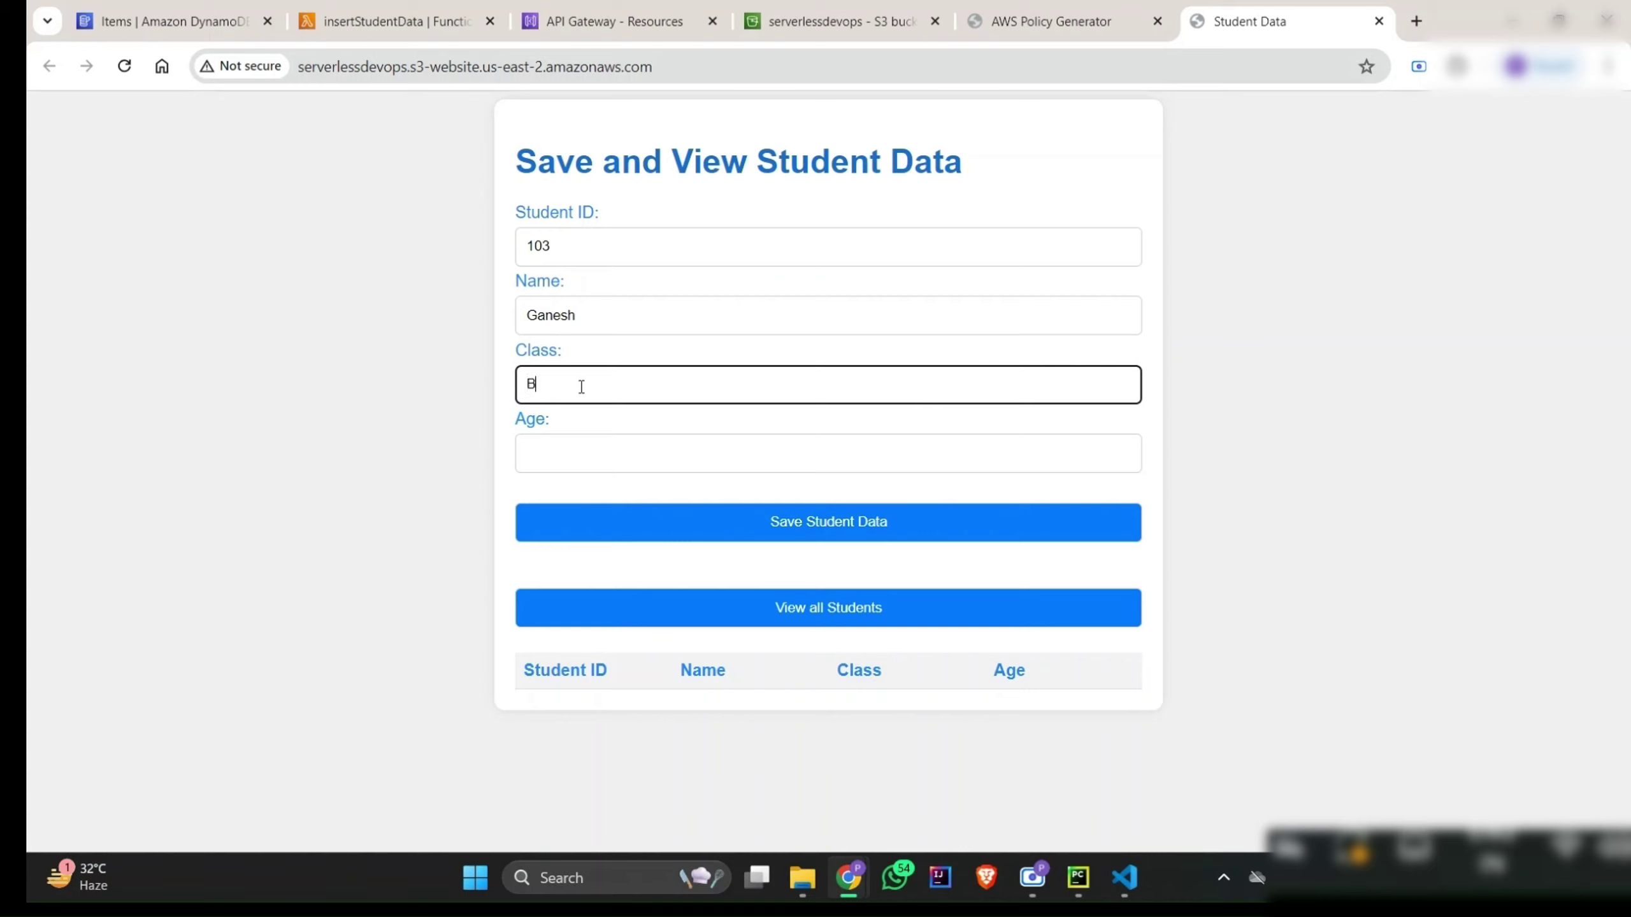
click(584, 441)
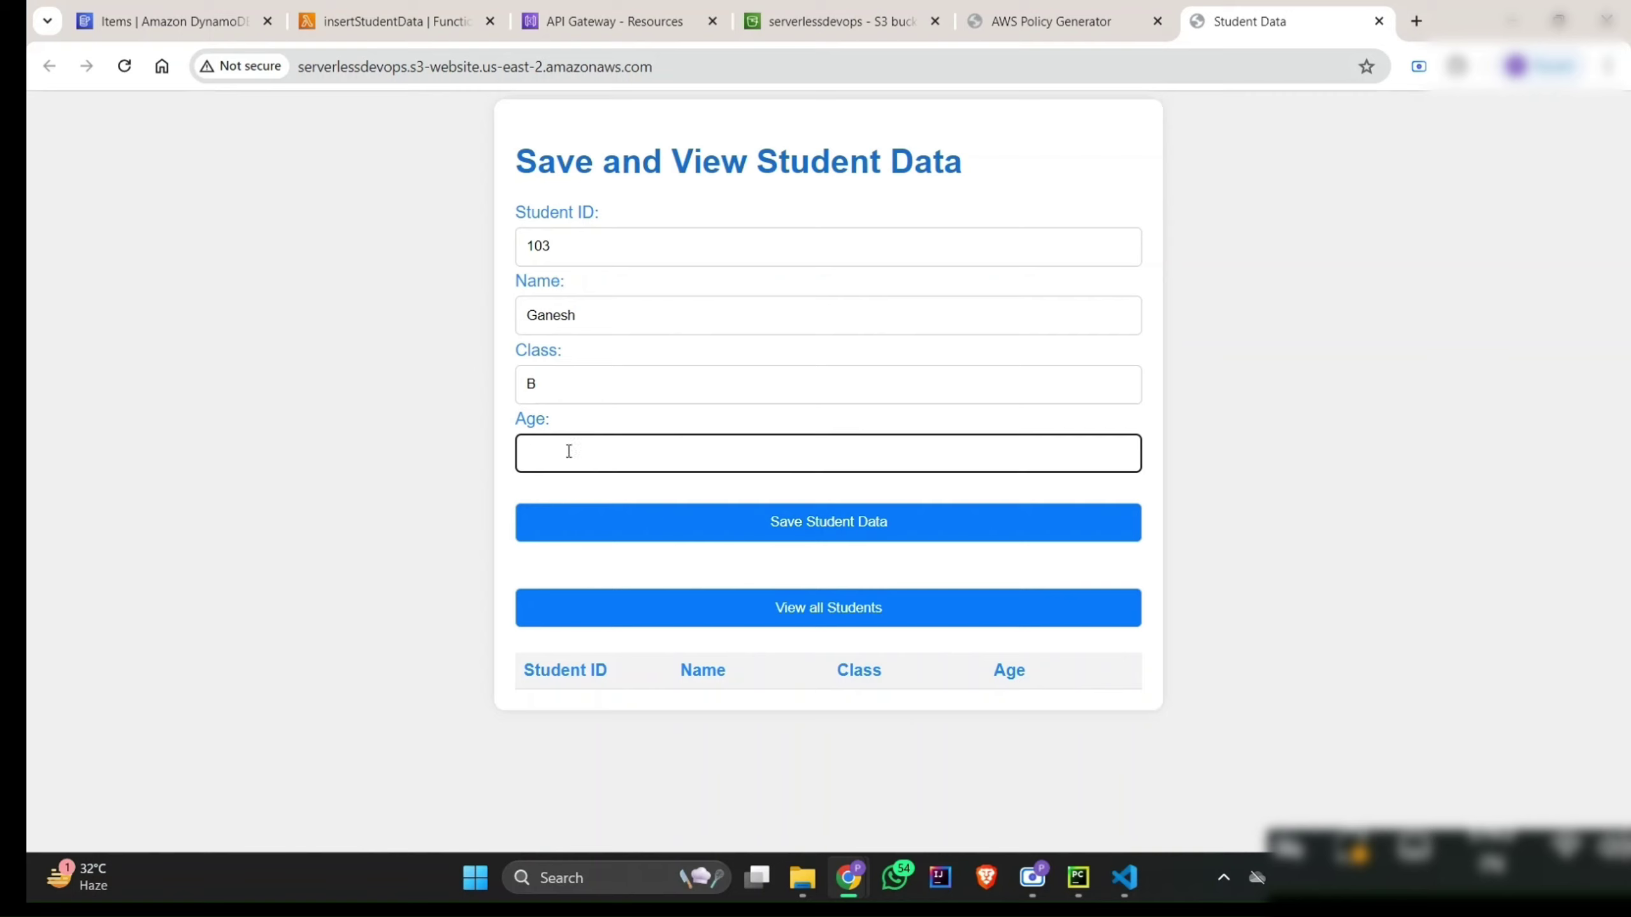
text(19)
click(688, 522)
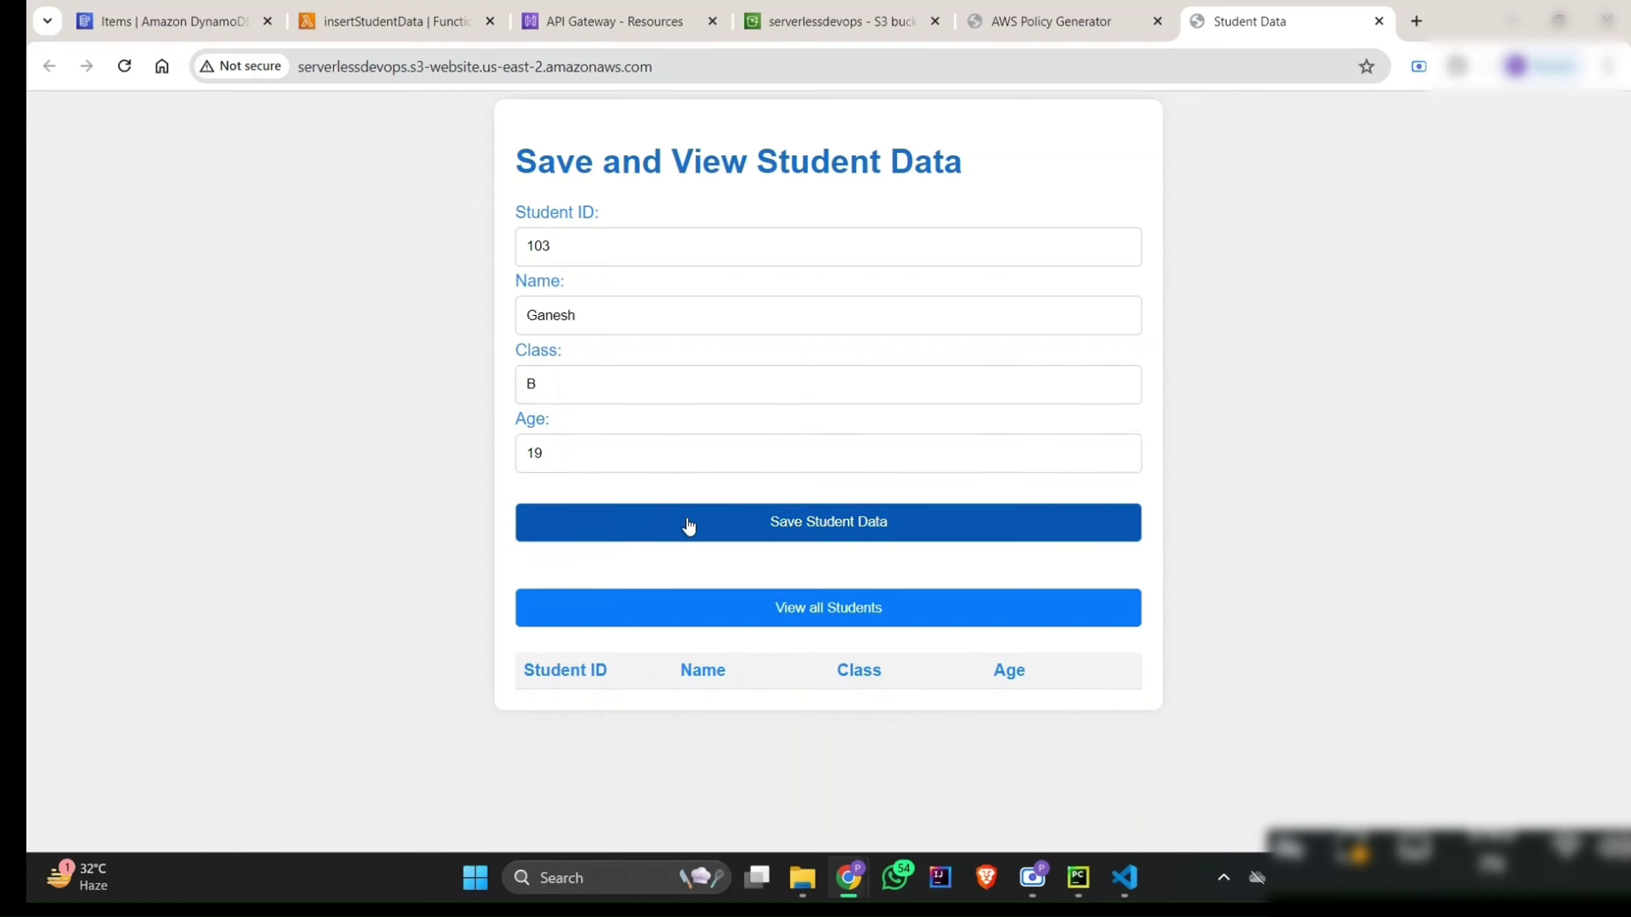
drag(1207, 220, 1319, 242)
click(1319, 242)
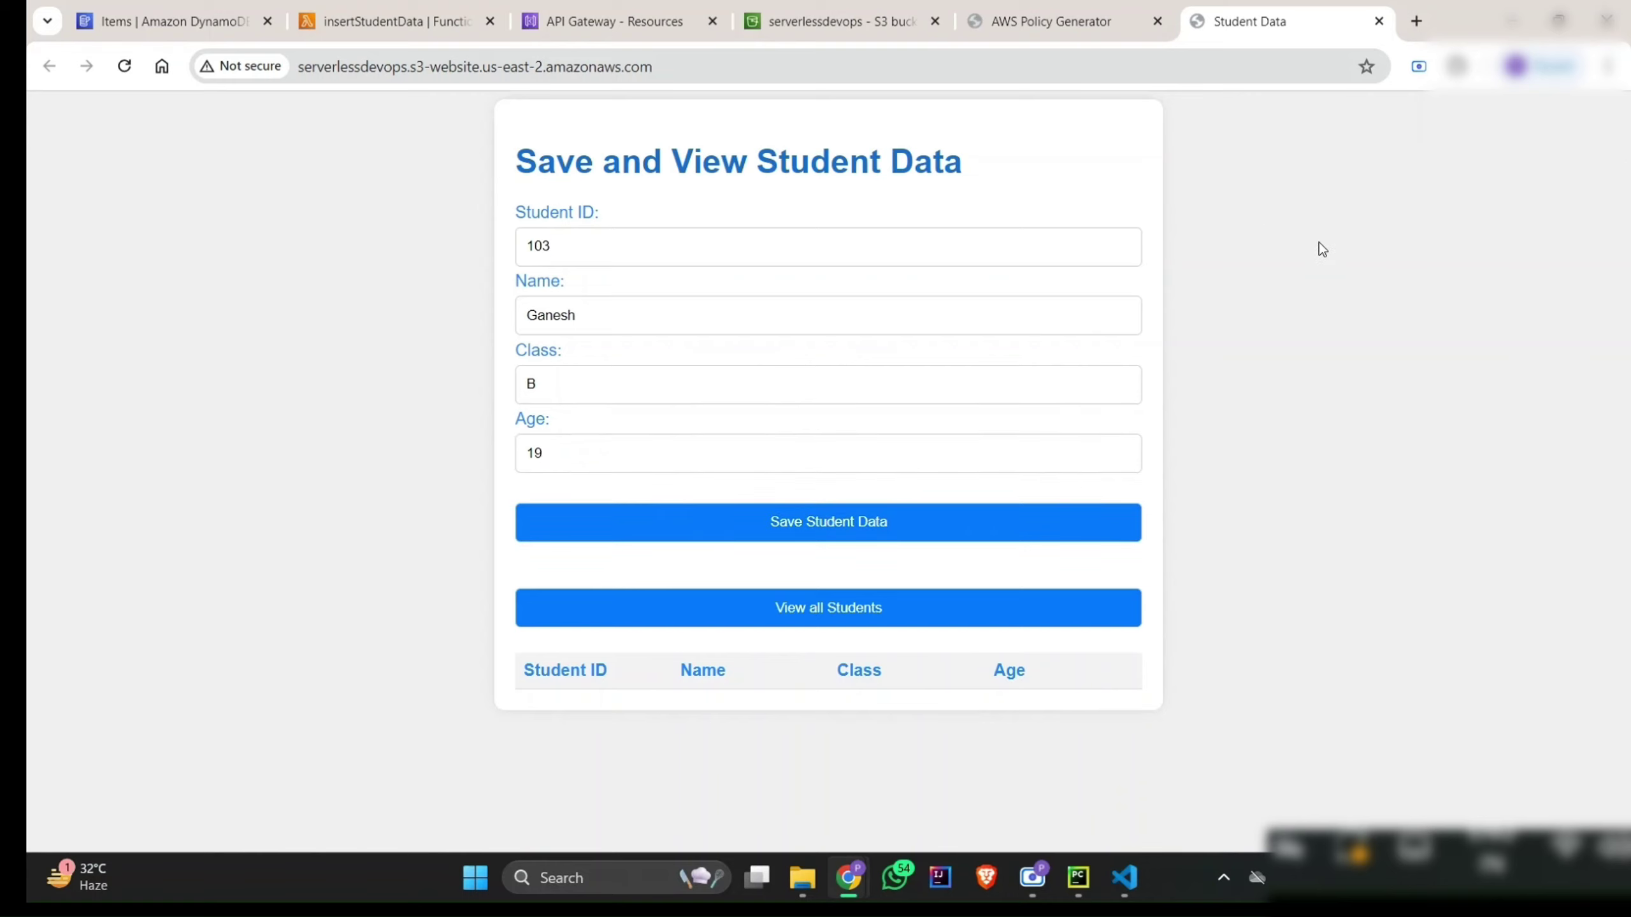
Step: Refresh the items of the studentData table in DynamoDB to check for the new student record
click(217, 22)
scroll(1139, 460, down, 1)
click(1249, 556)
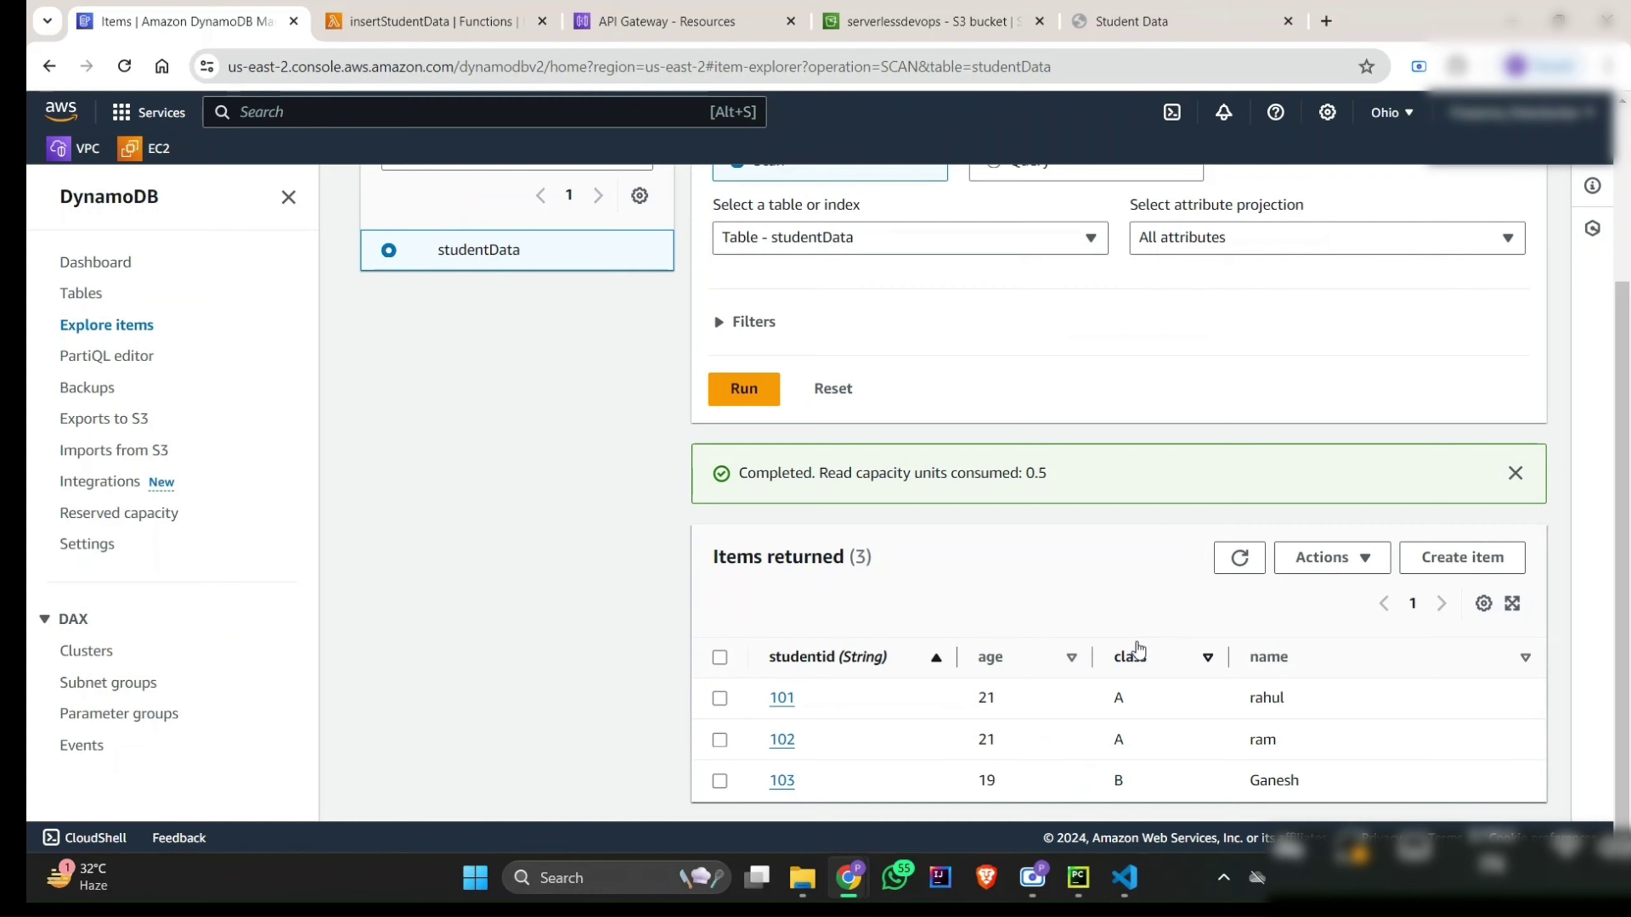
Step: Inspect the connection security information of the student data website and dismiss it
click(1187, 14)
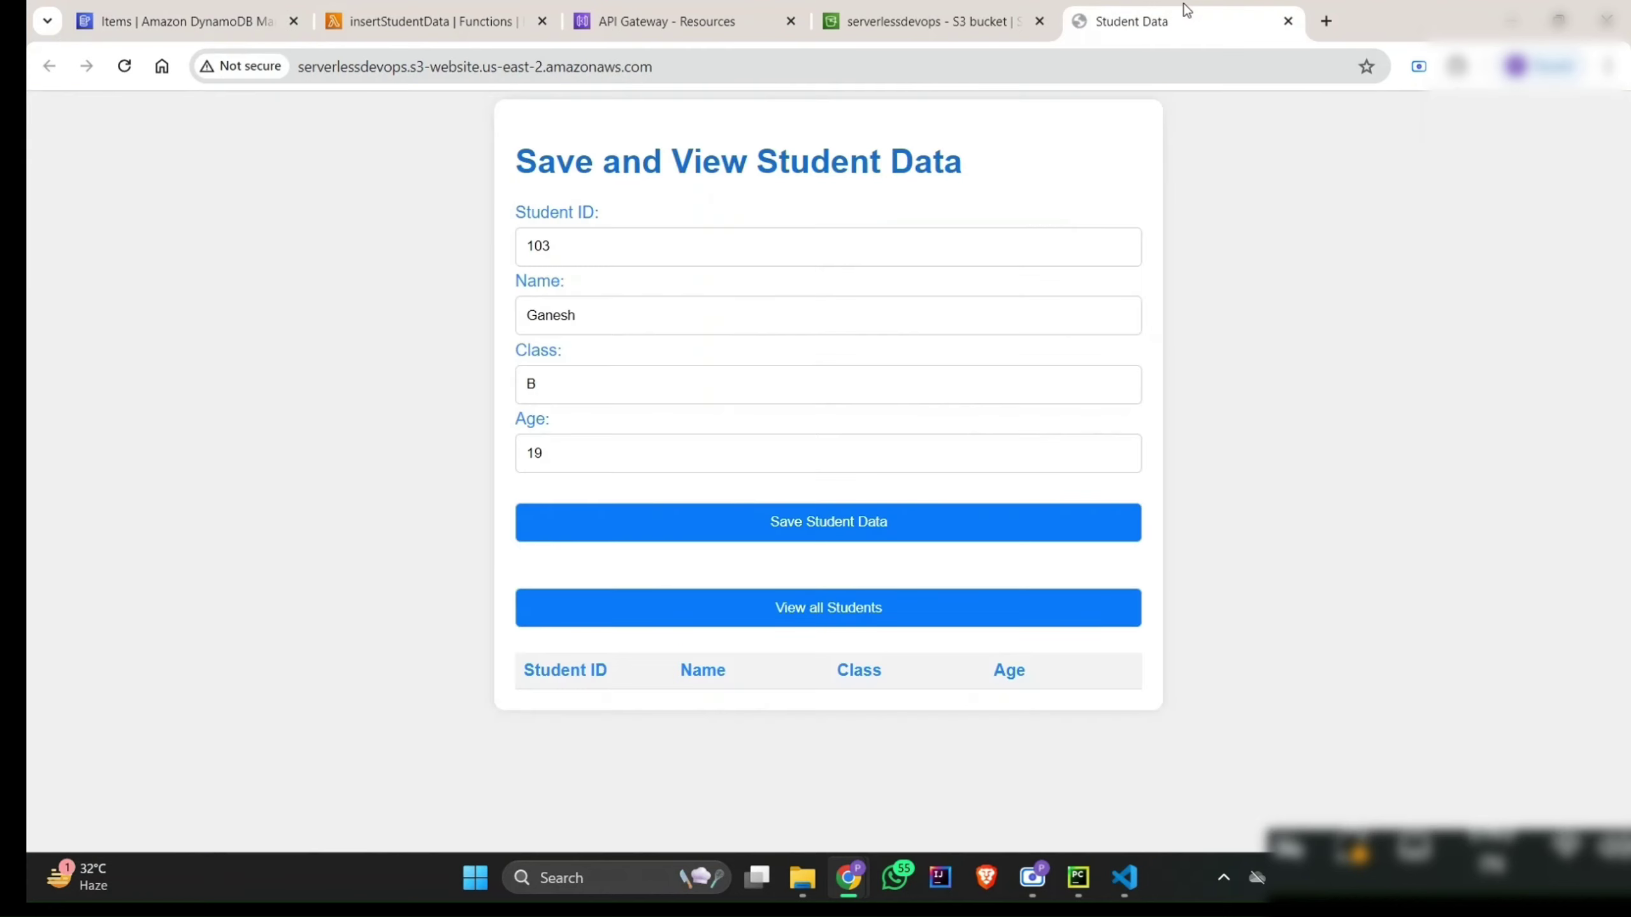
click(265, 70)
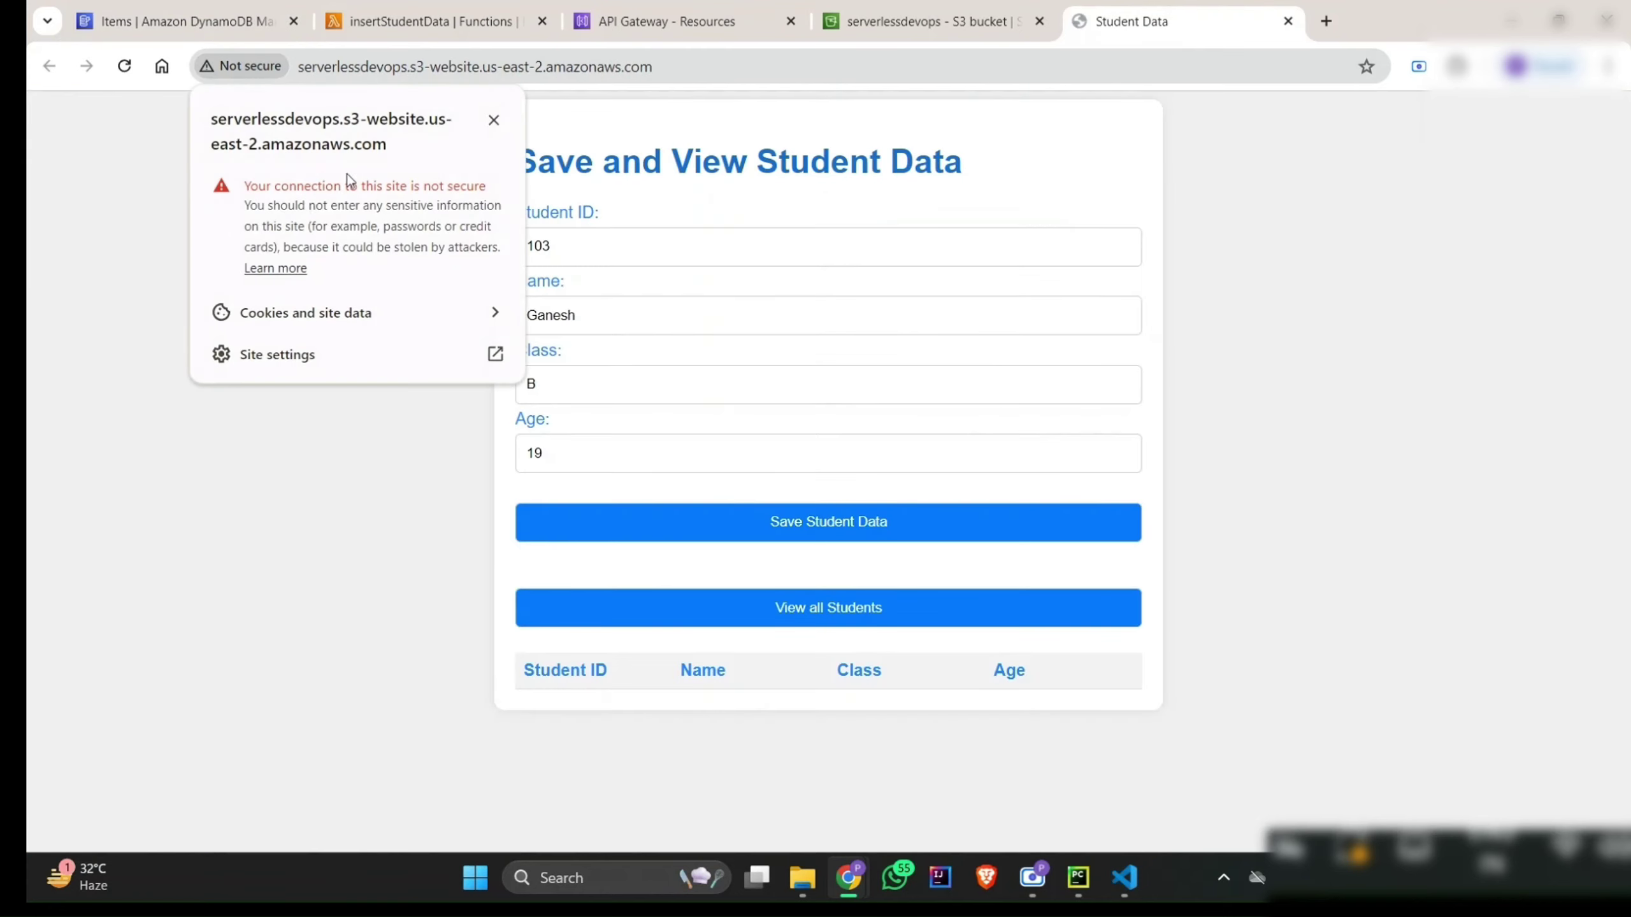
click(493, 120)
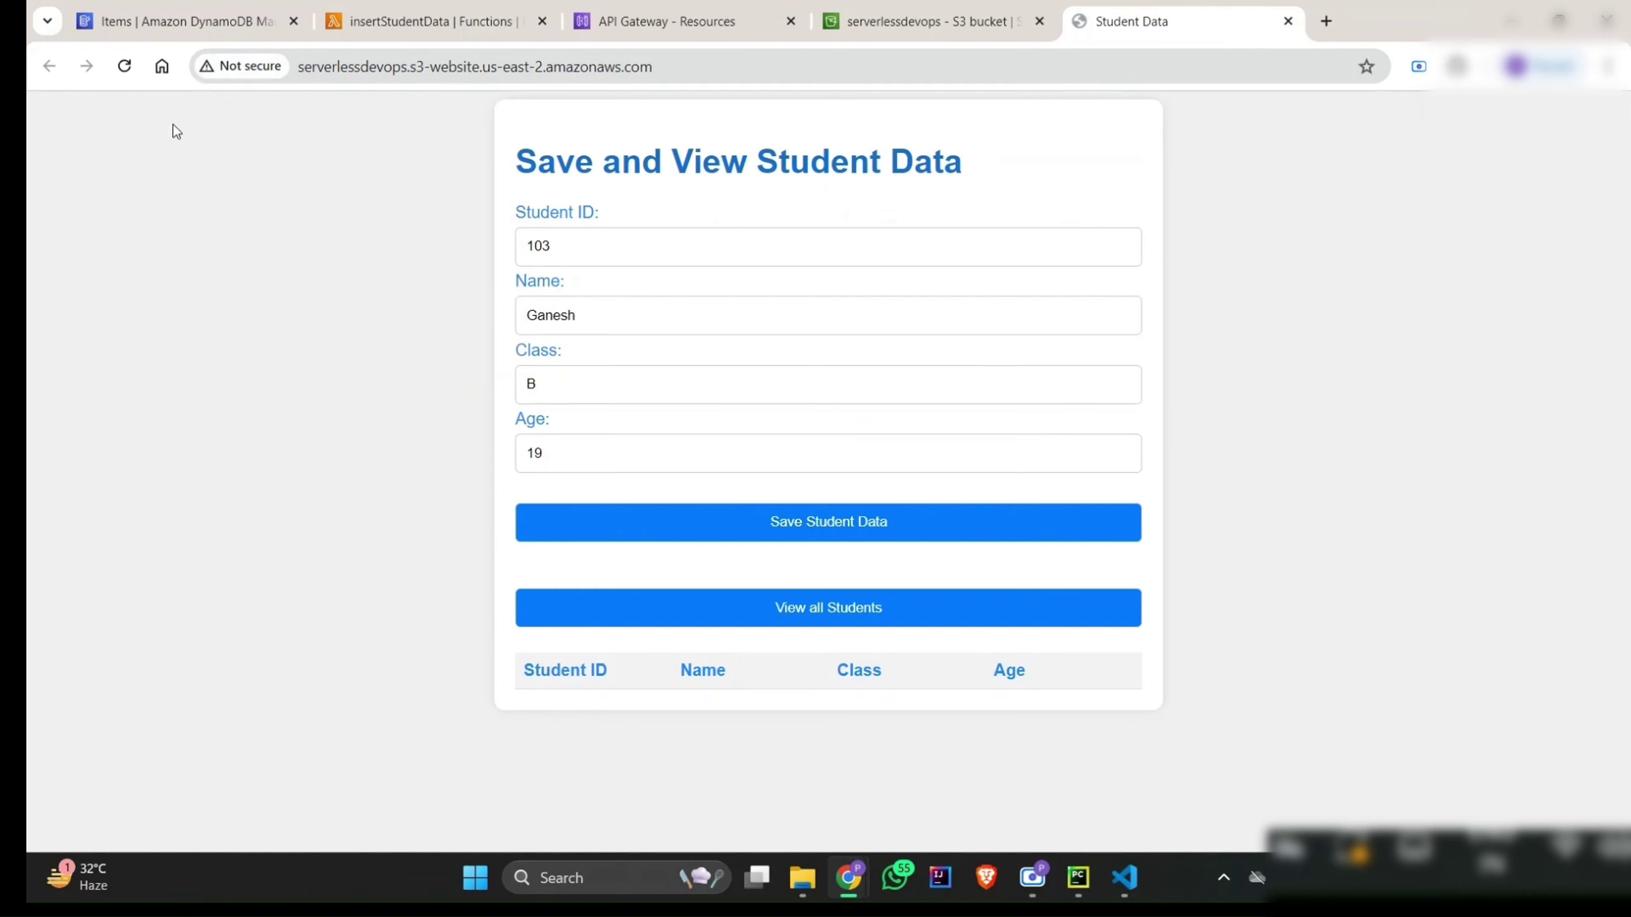
Step: Open the CloudFront service in a separate AWS console tab and start creating a distribution
click(898, 30)
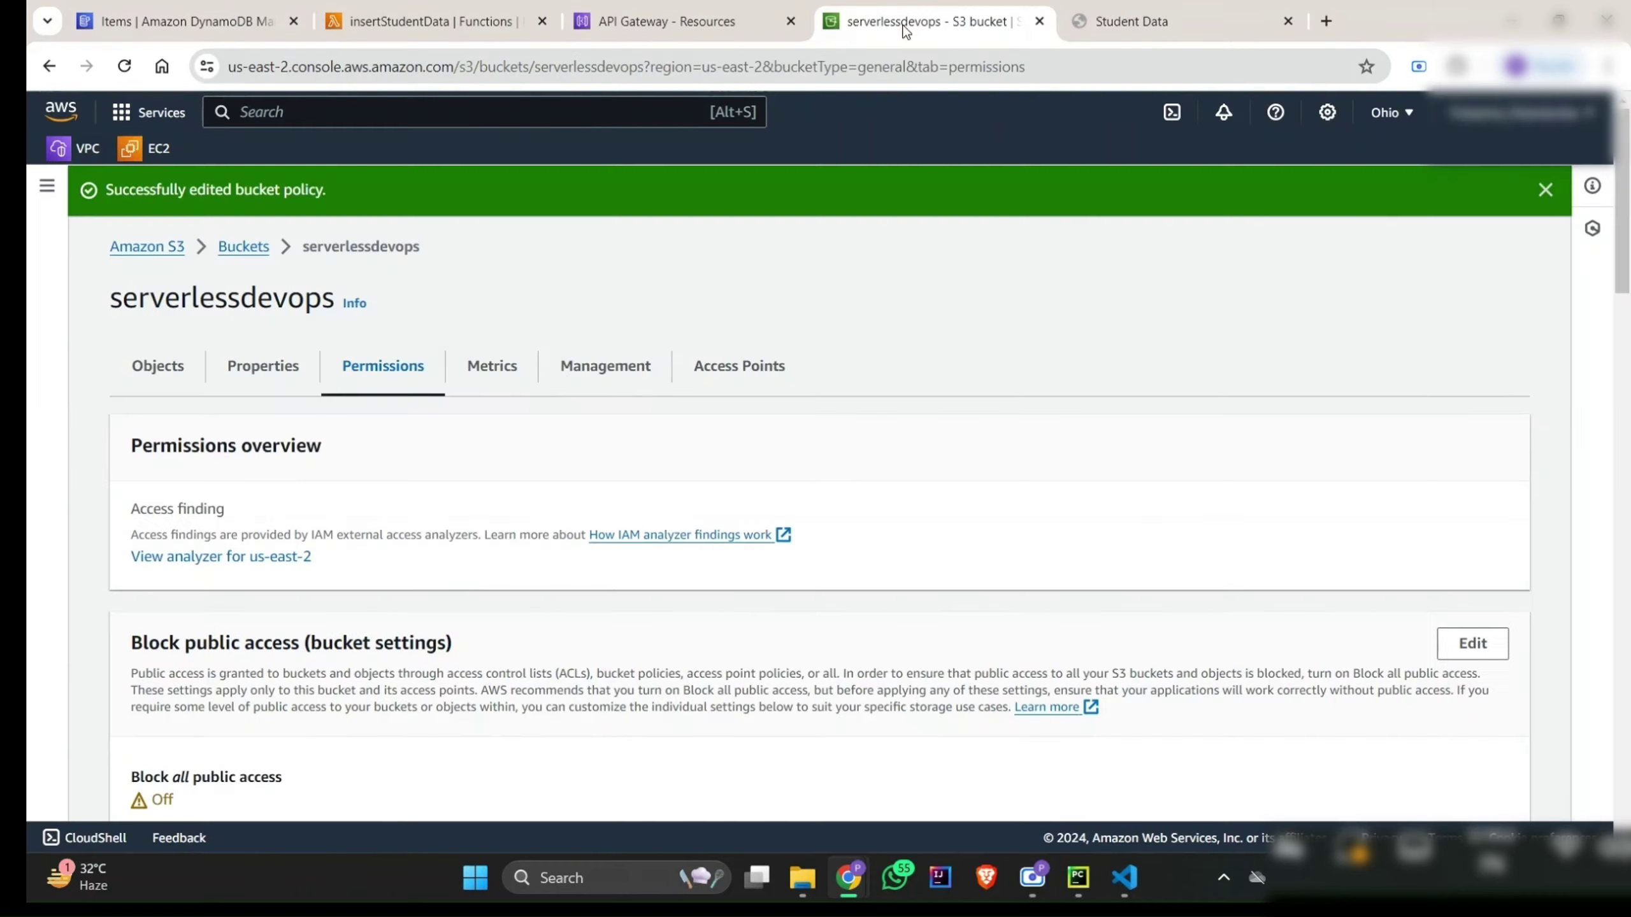
right_click(60, 120)
click(102, 135)
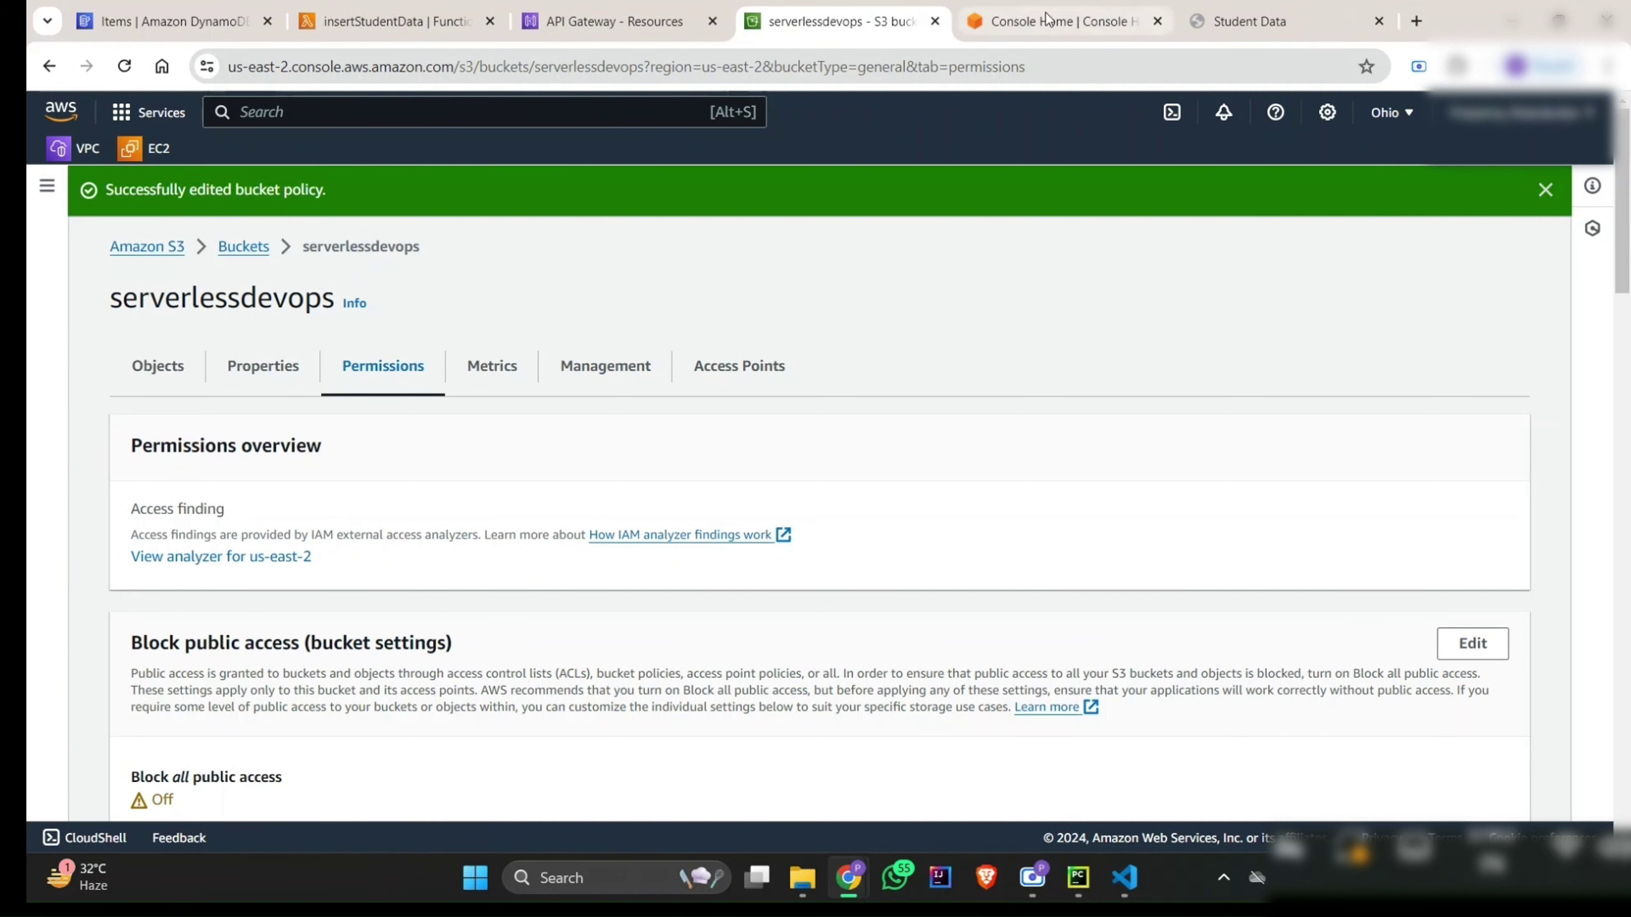
click(1046, 19)
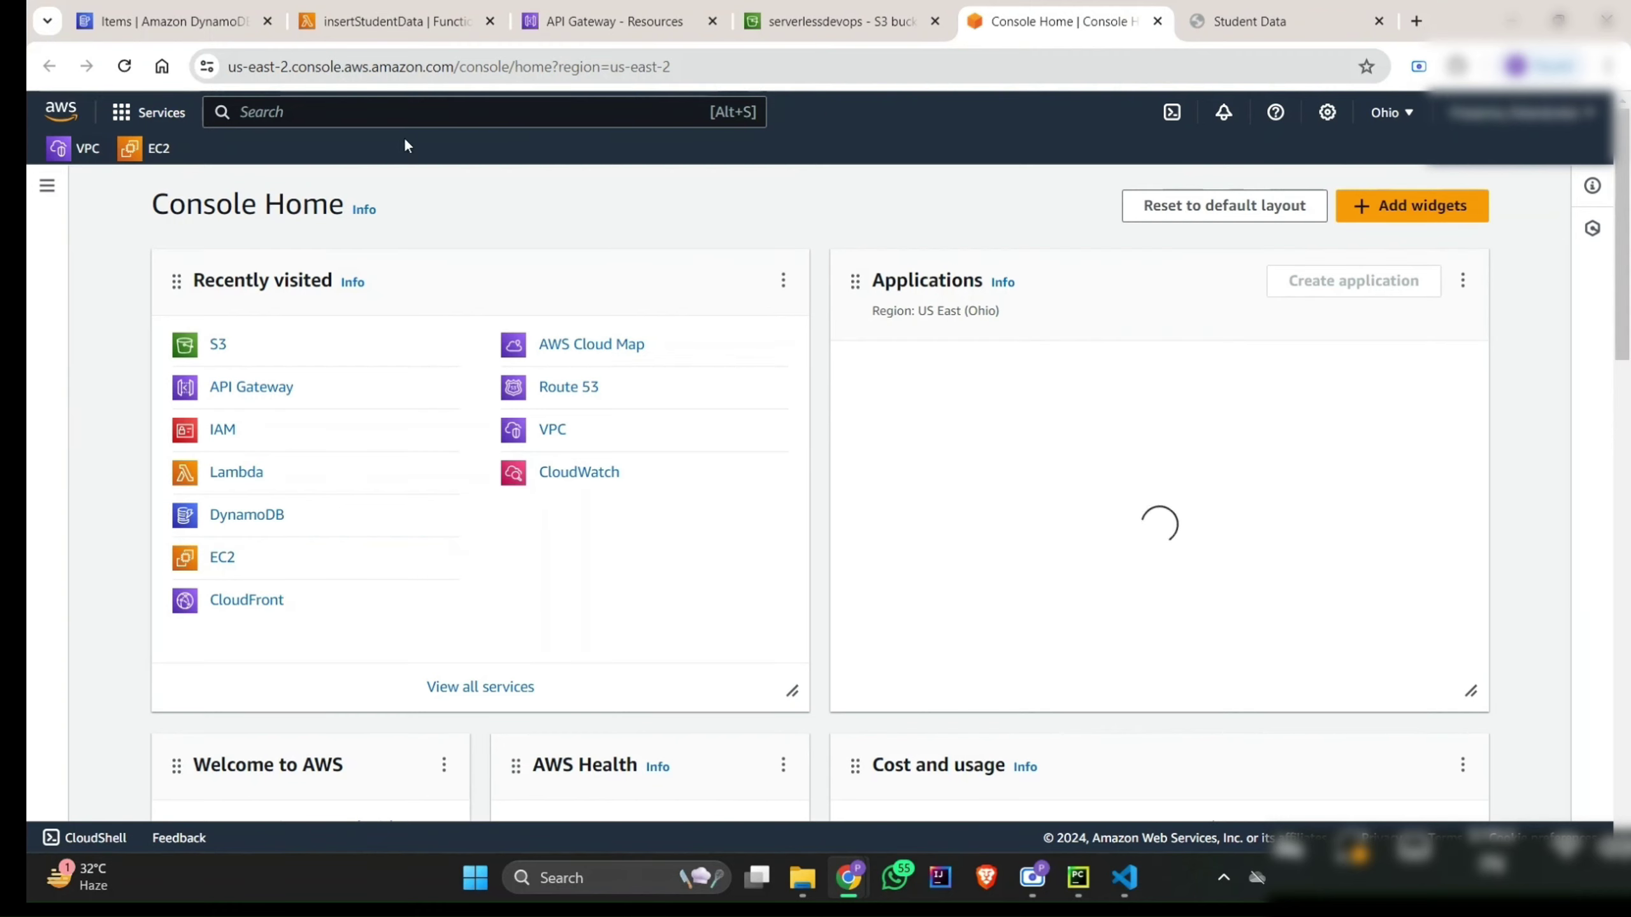
click(401, 109)
text(cloudf)
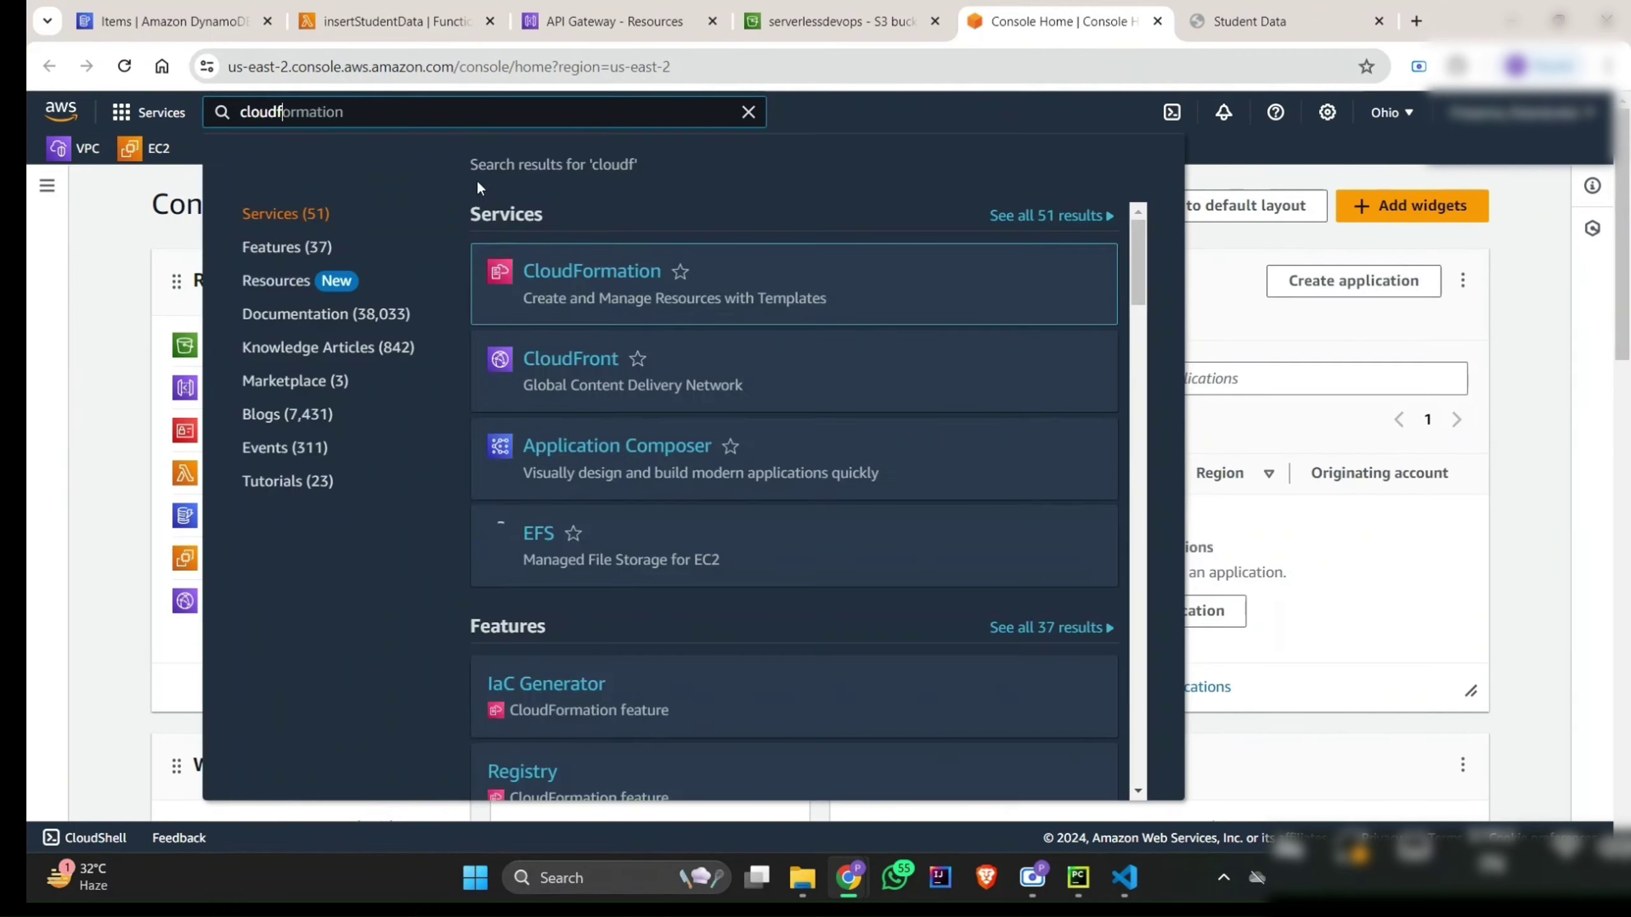
click(583, 361)
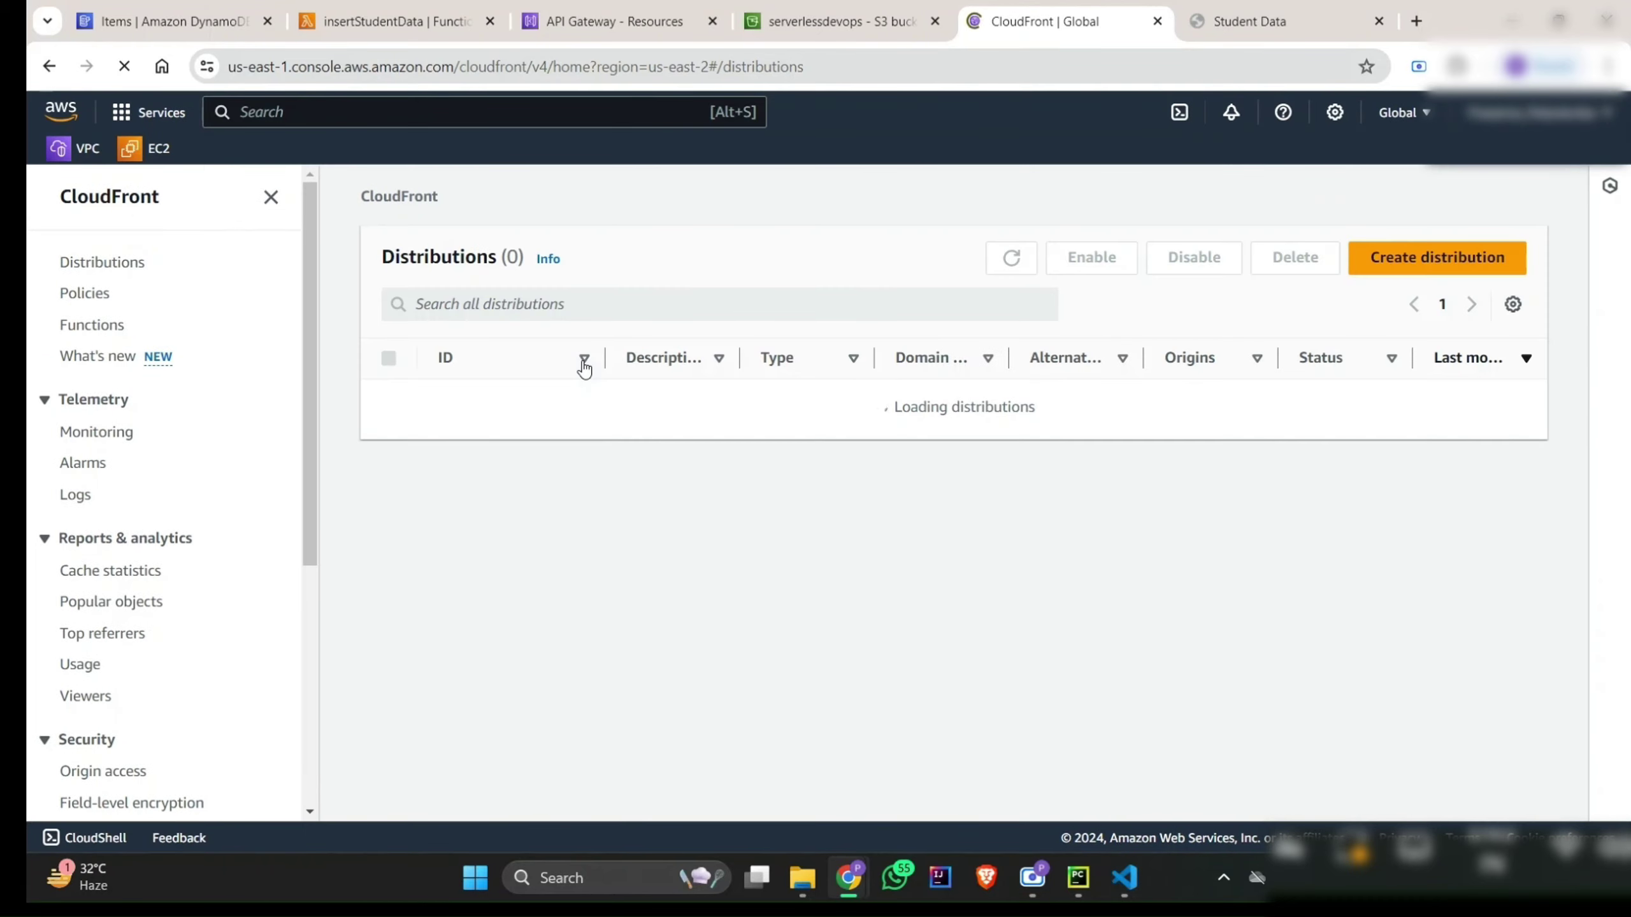
click(1421, 257)
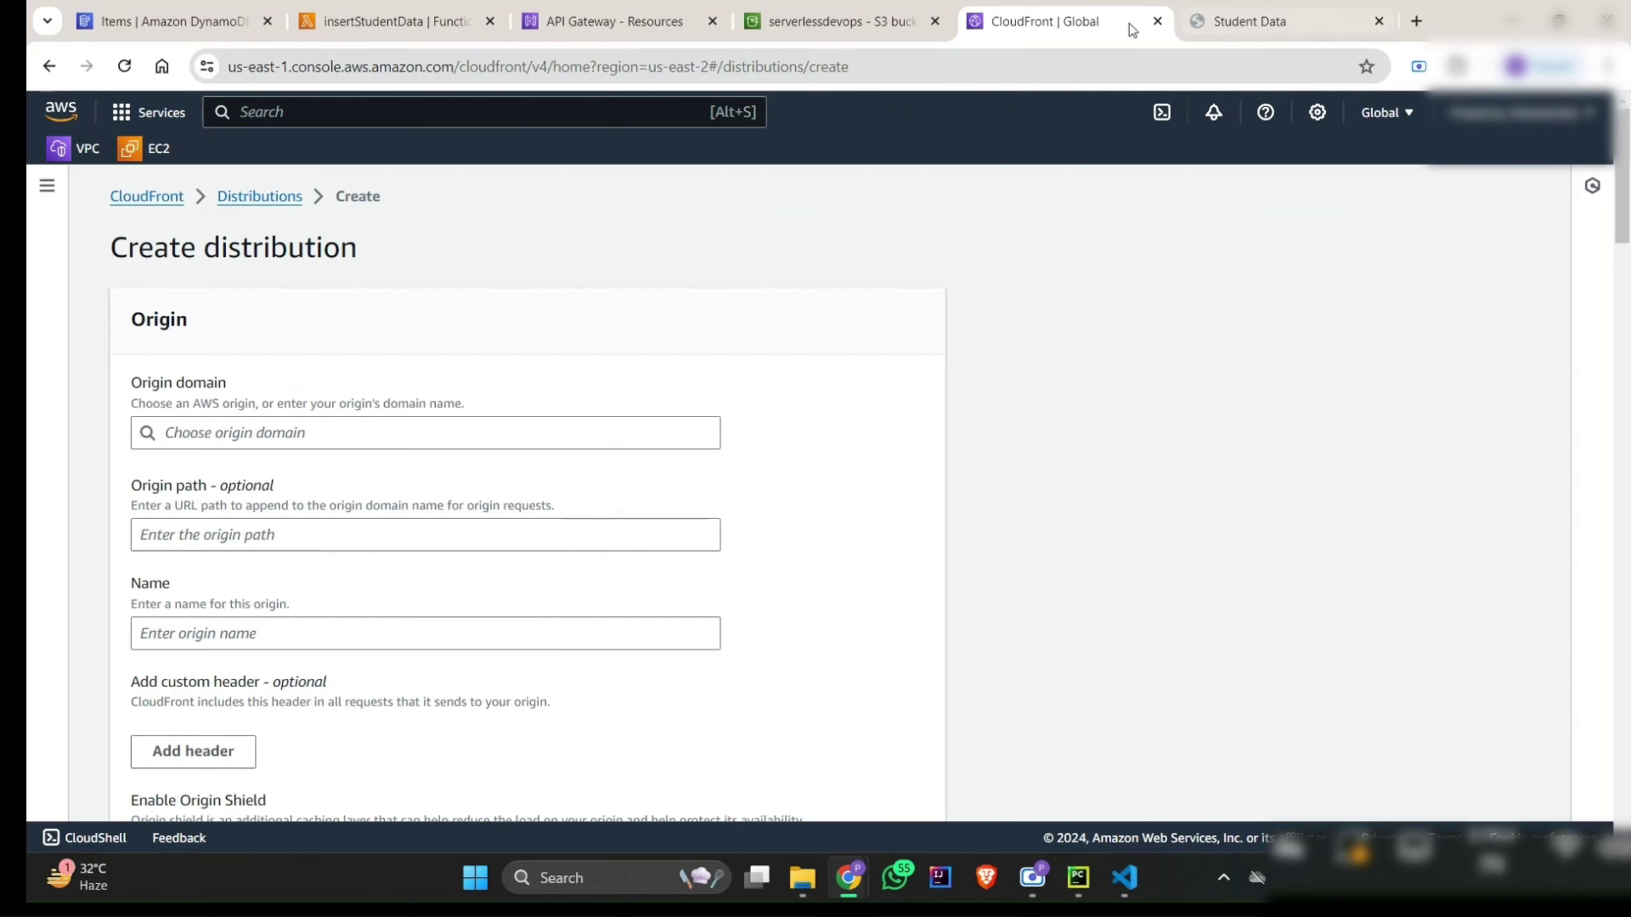
Step: Copy the student data website's address and open Notepad in a maximized window
click(1259, 12)
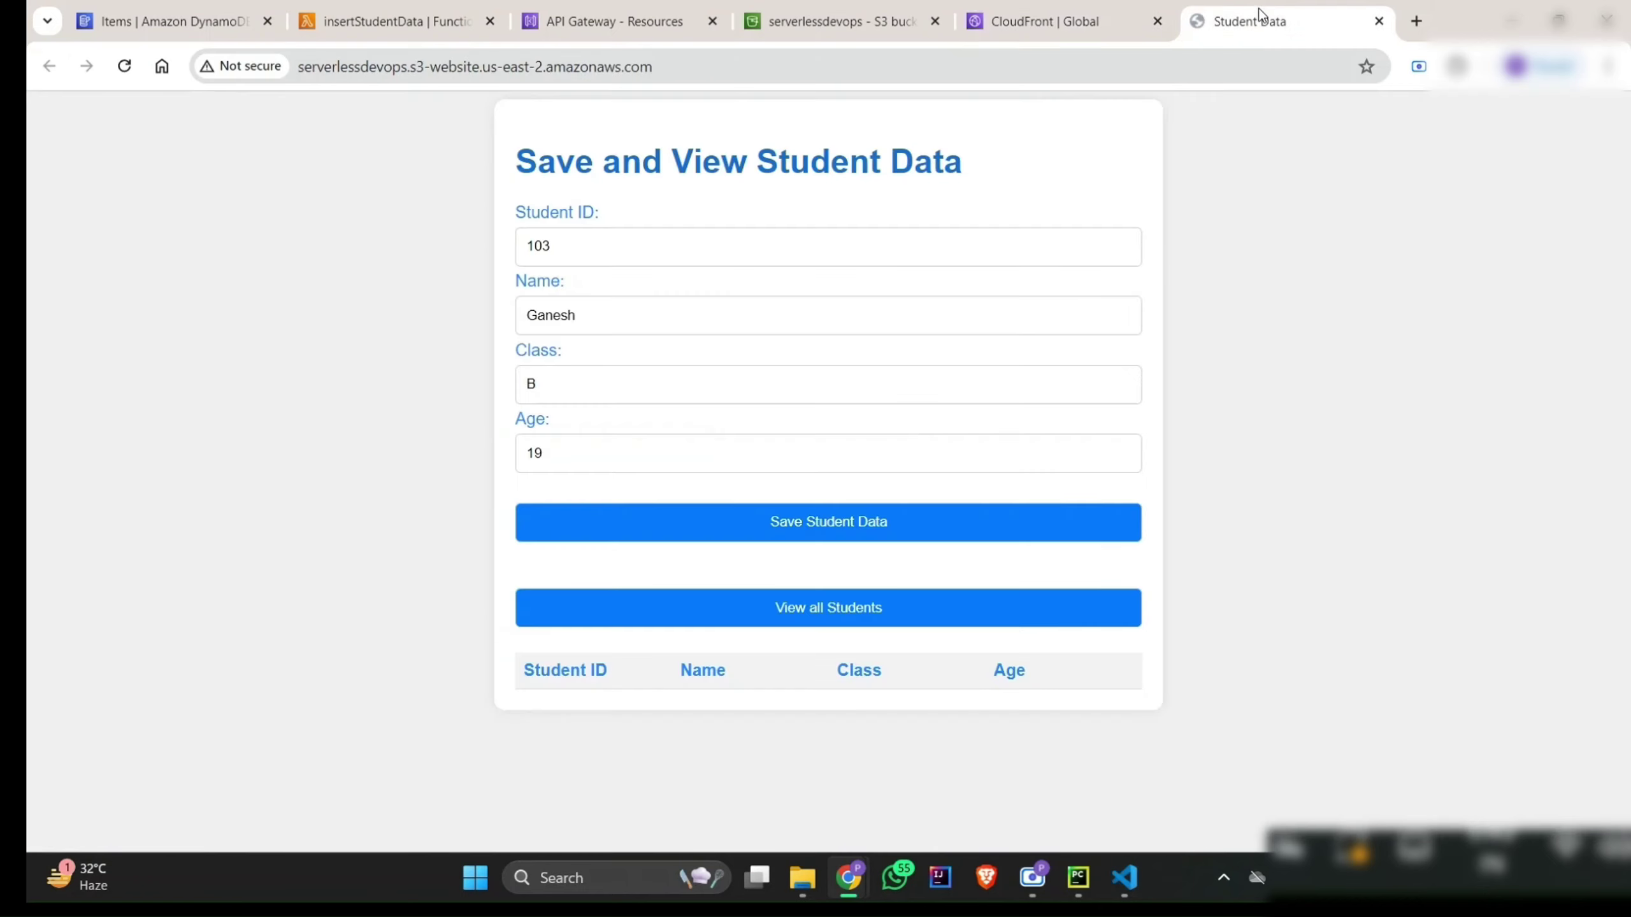
click(952, 62)
key(ctrl+c)
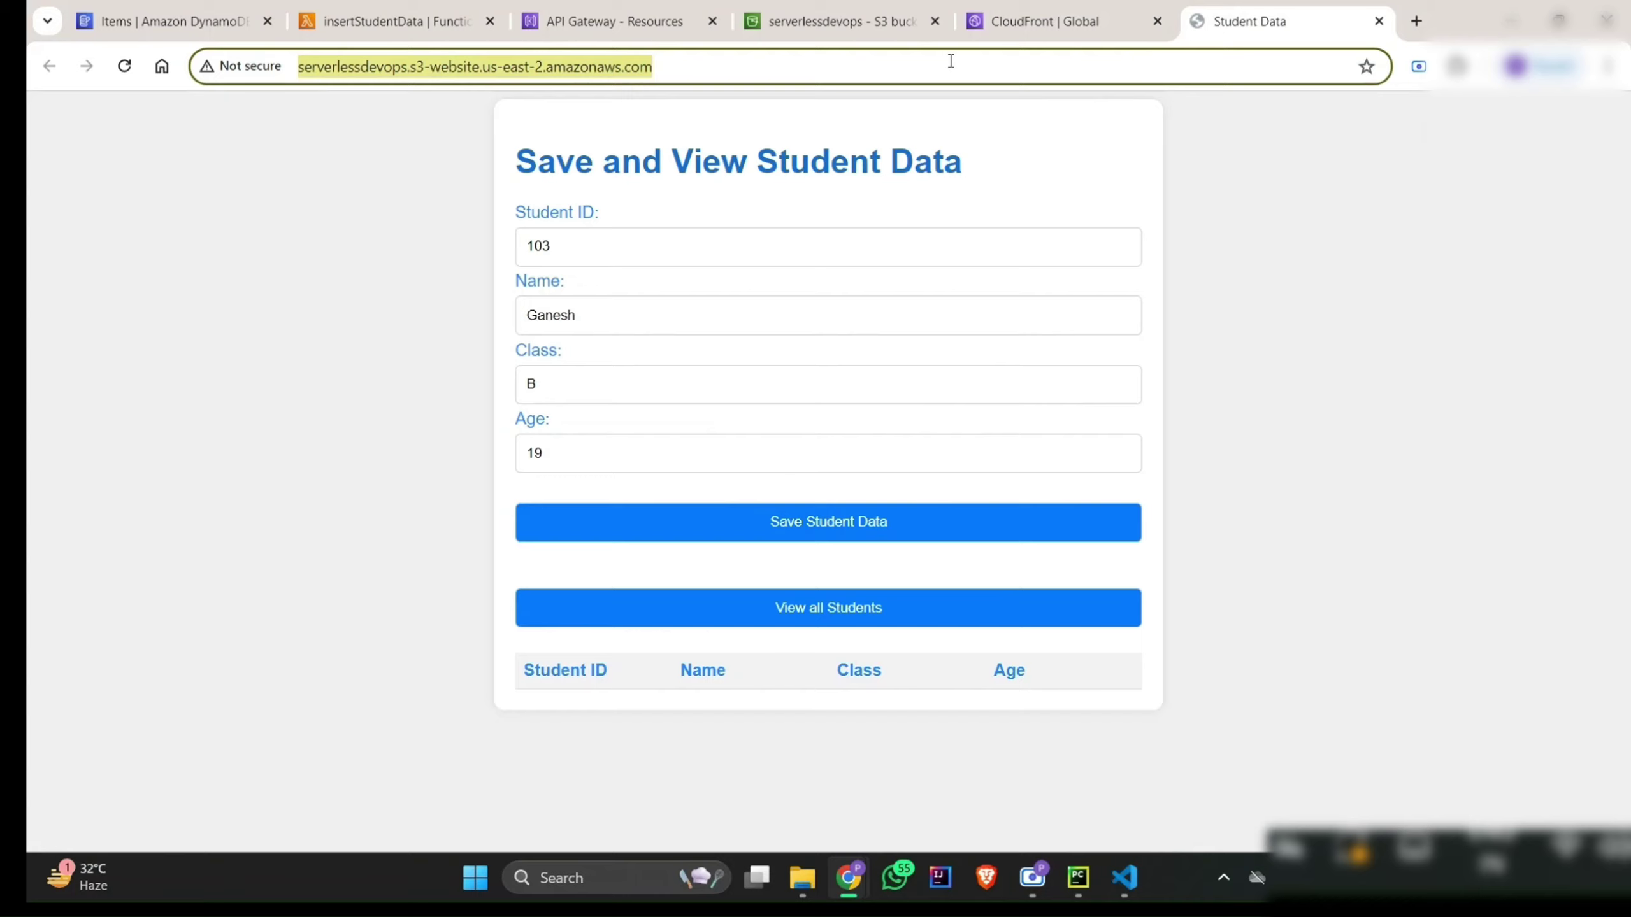
click(566, 887)
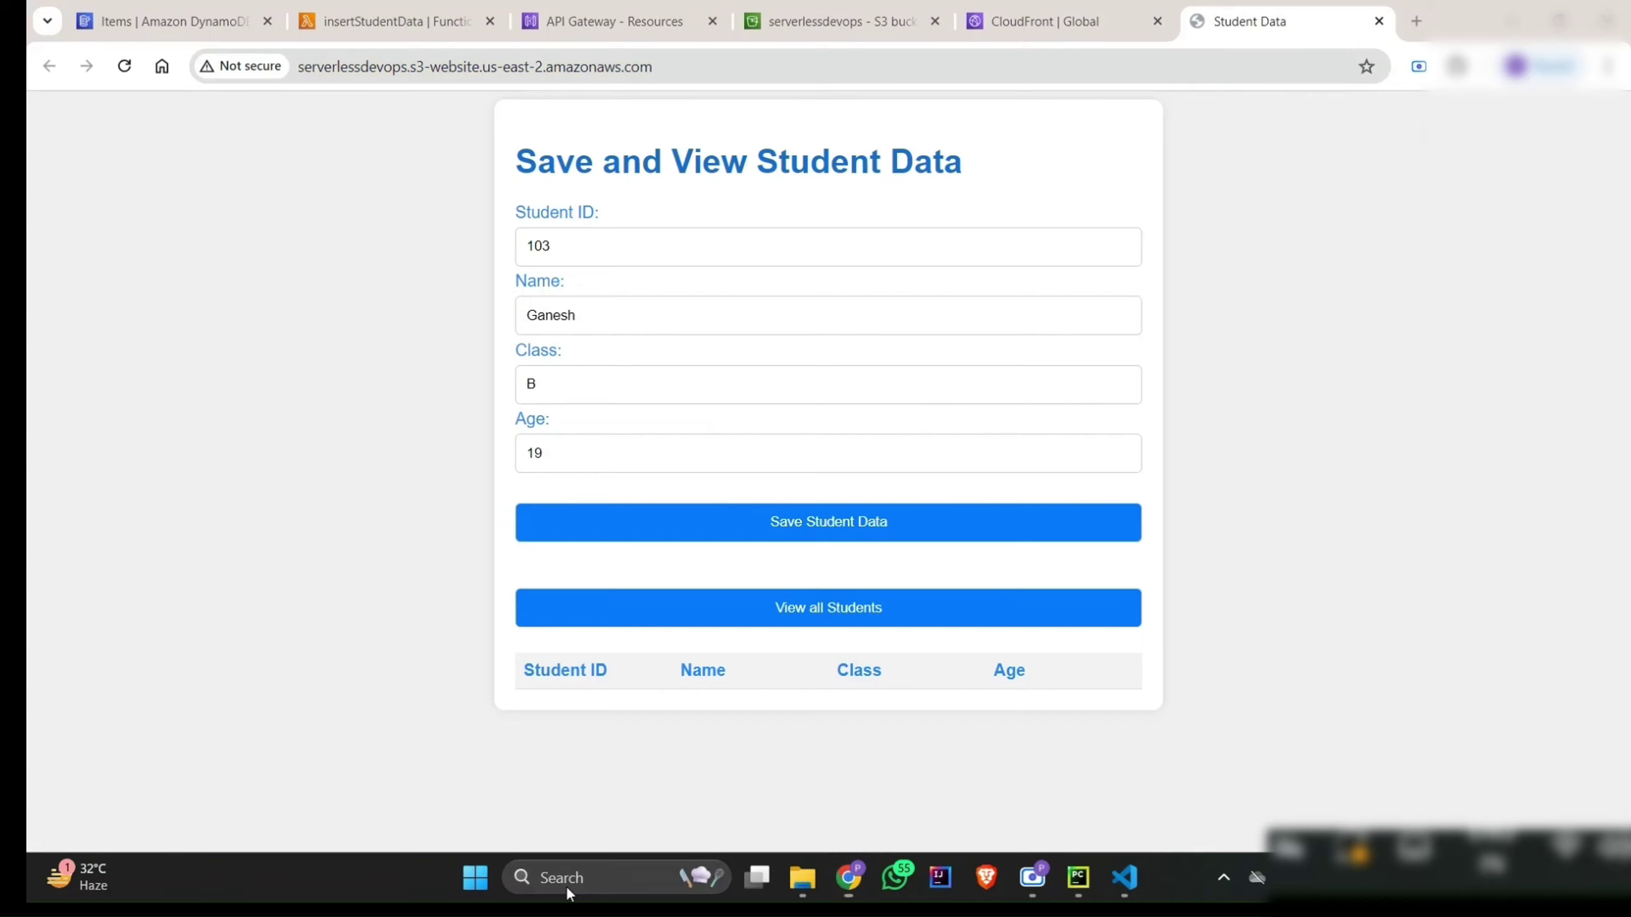
text(notepad)
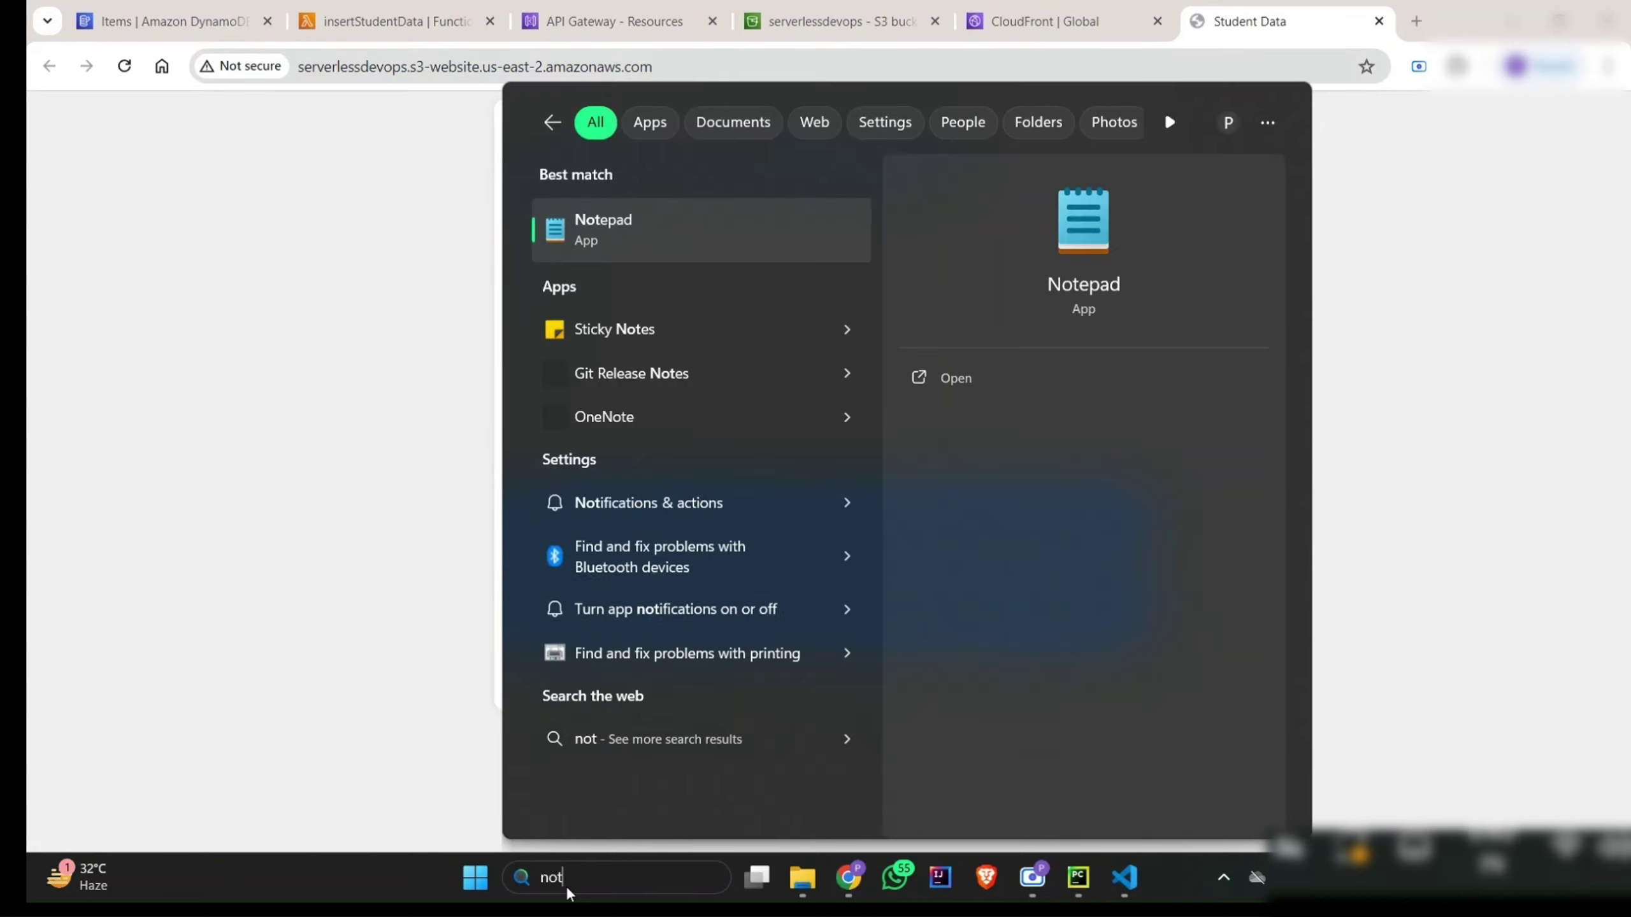
key(Return)
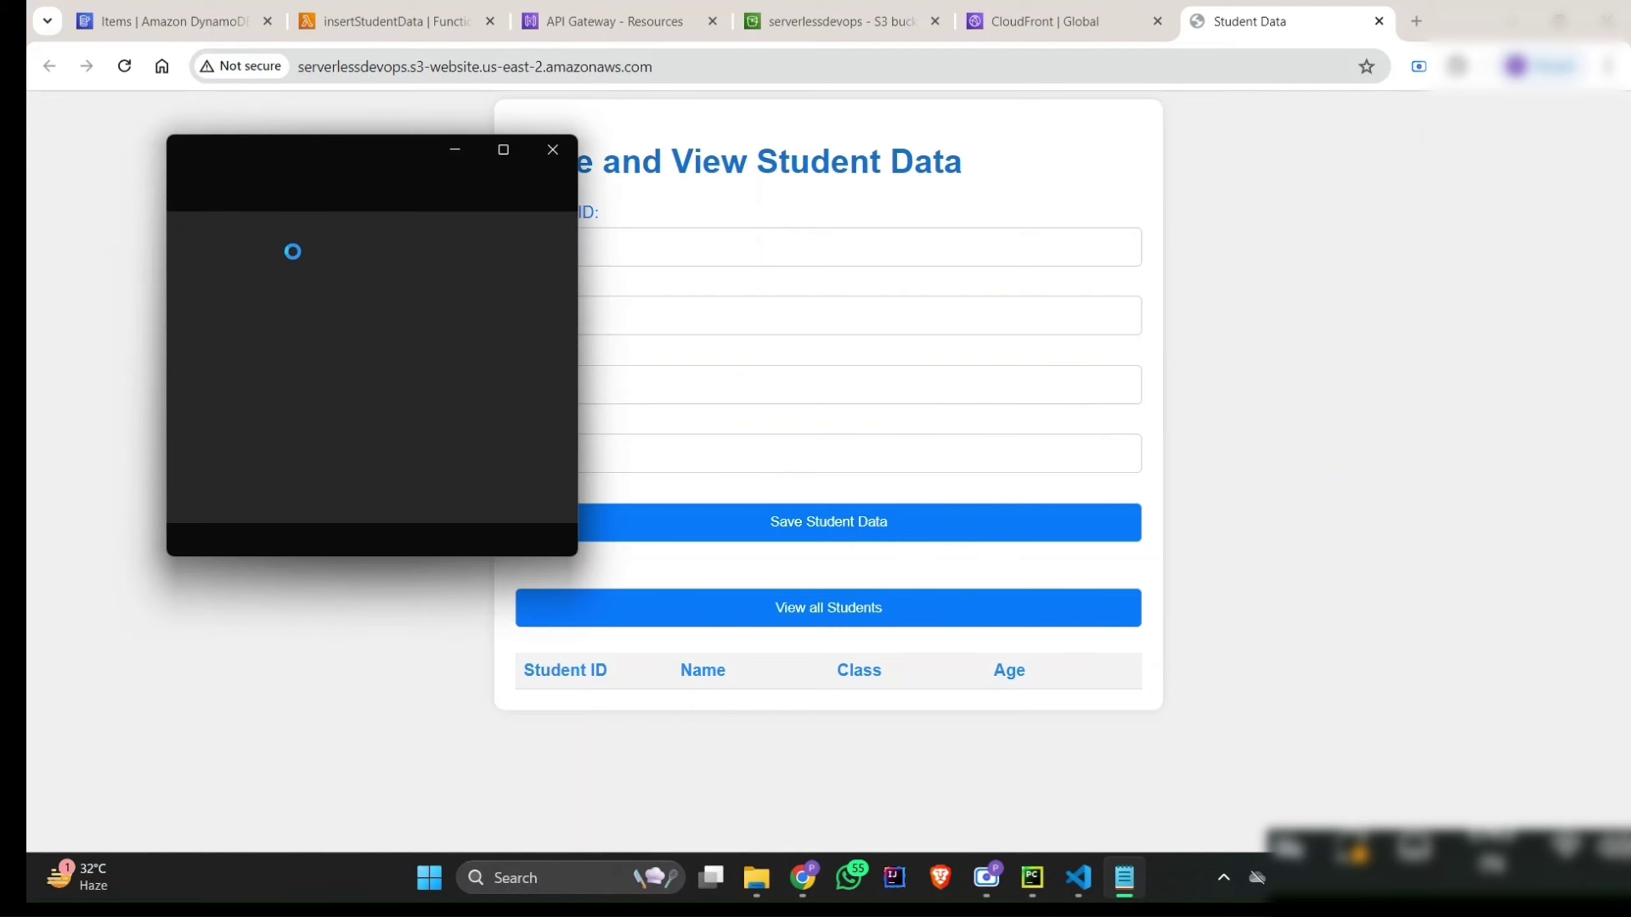
click(503, 151)
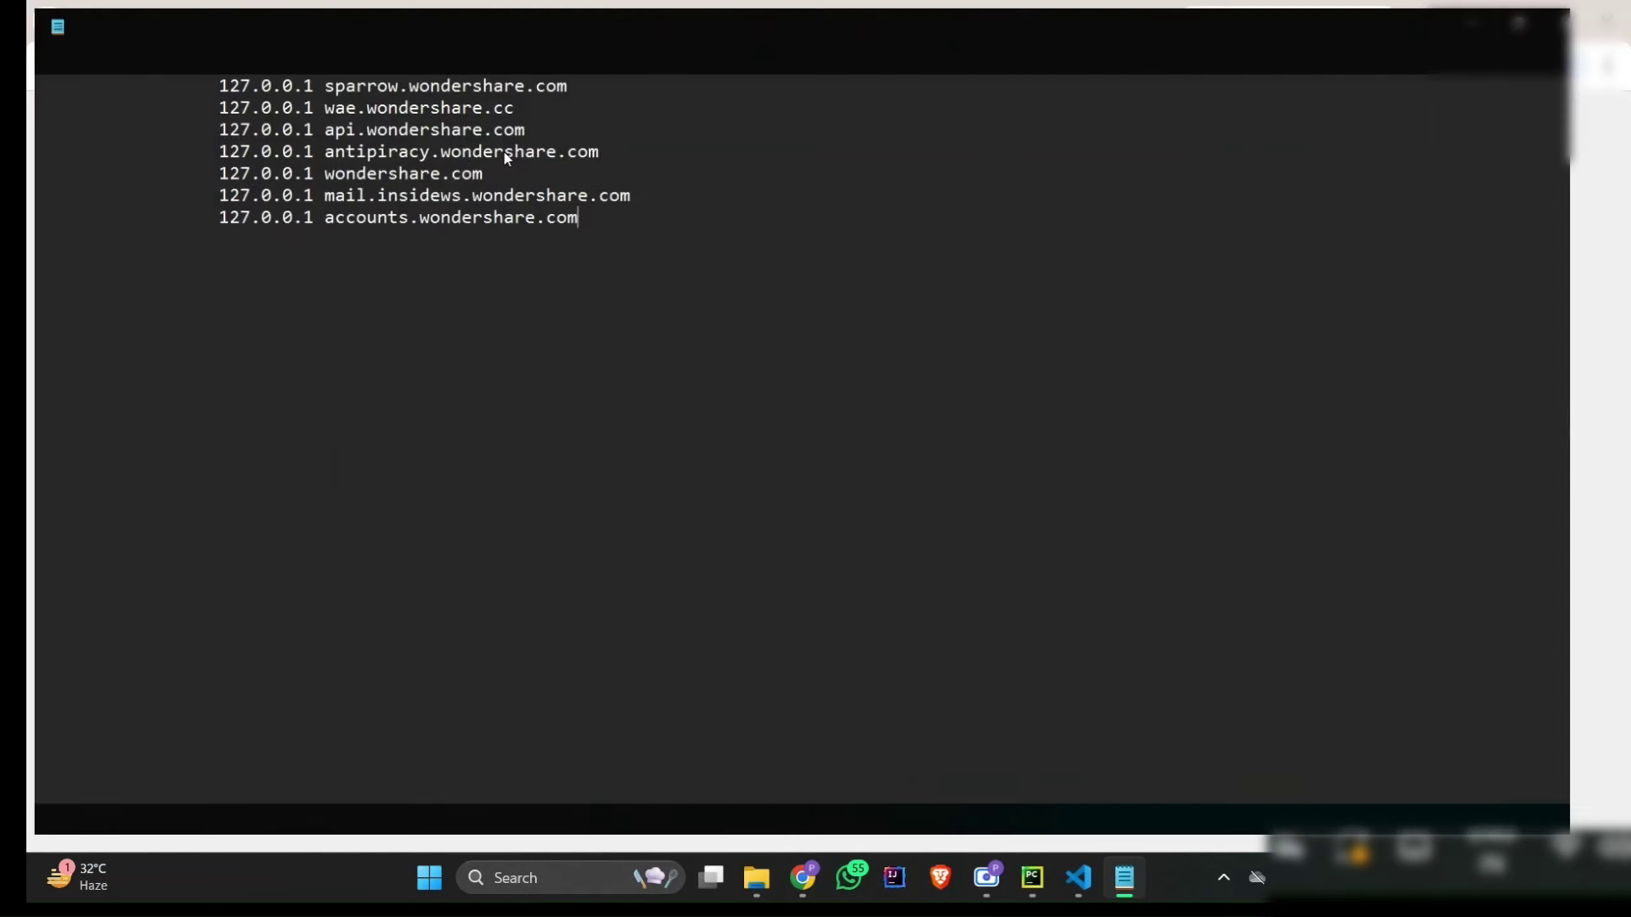
Step: Replace all text in Notepad's open hosts document with the copied website address and minimize the window
key(ctrl+a)
key(Delete)
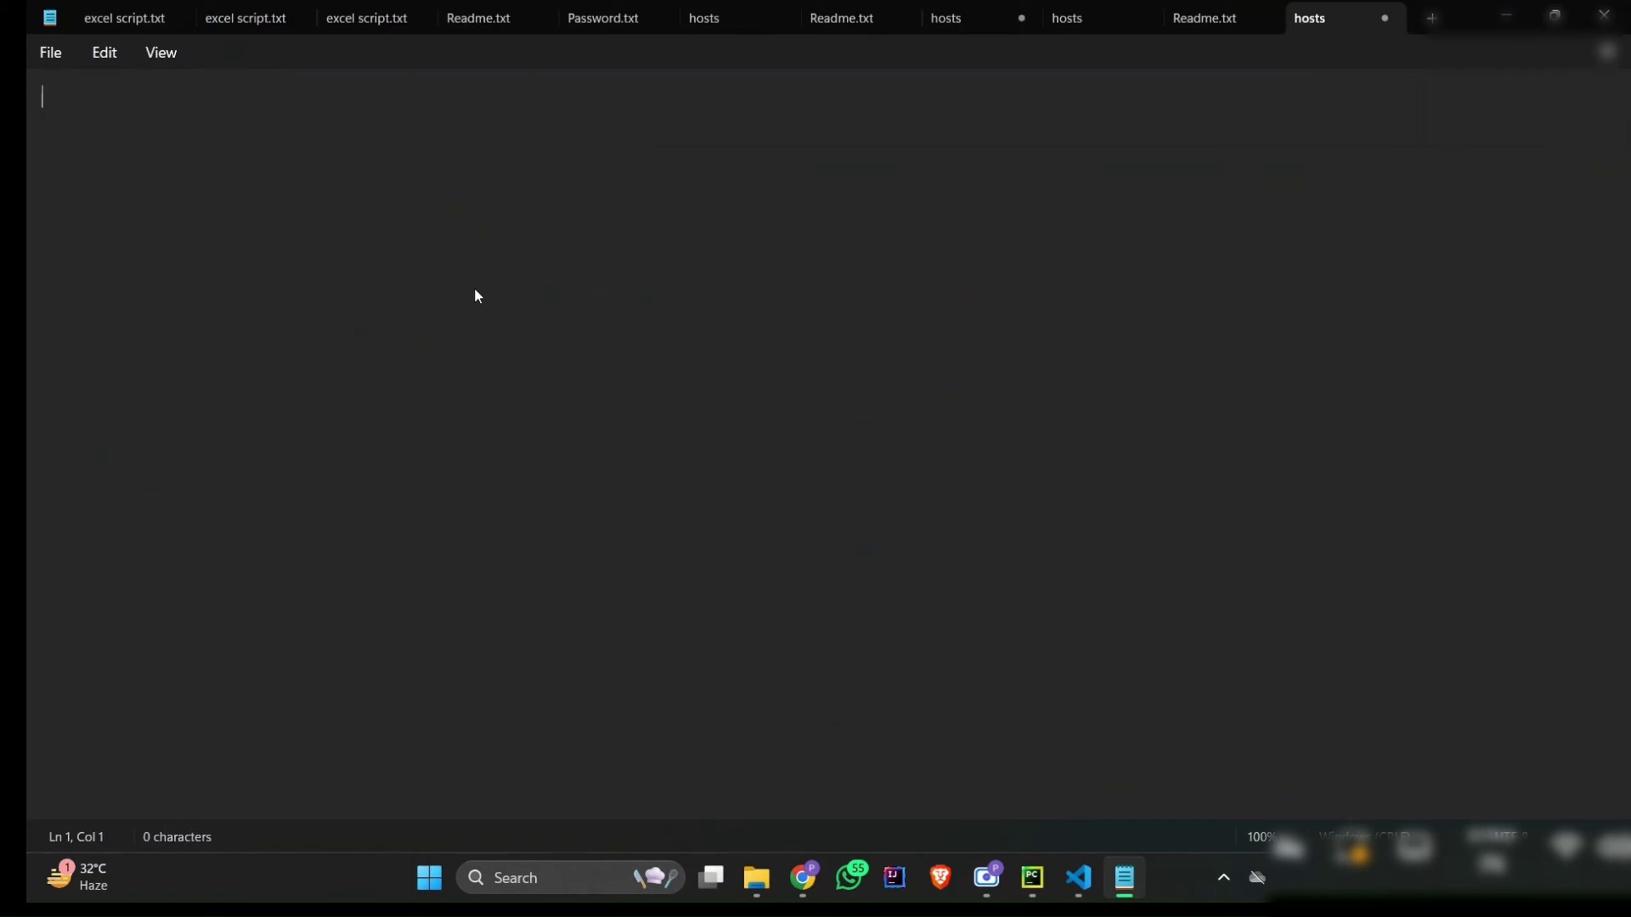
key(ctrl+v)
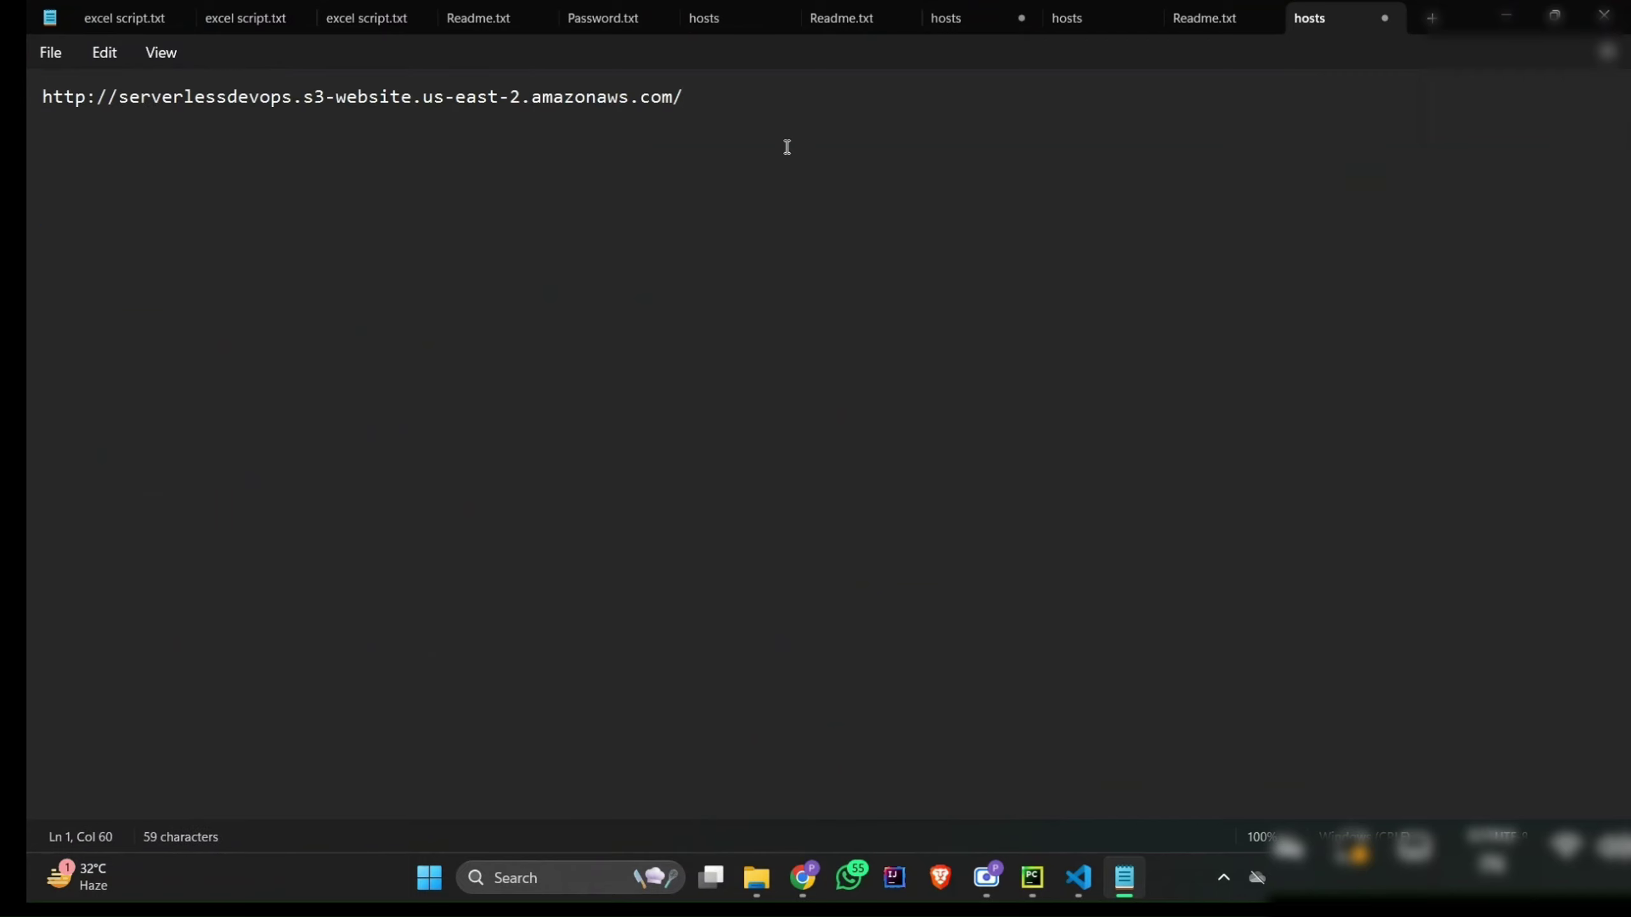
click(1505, 15)
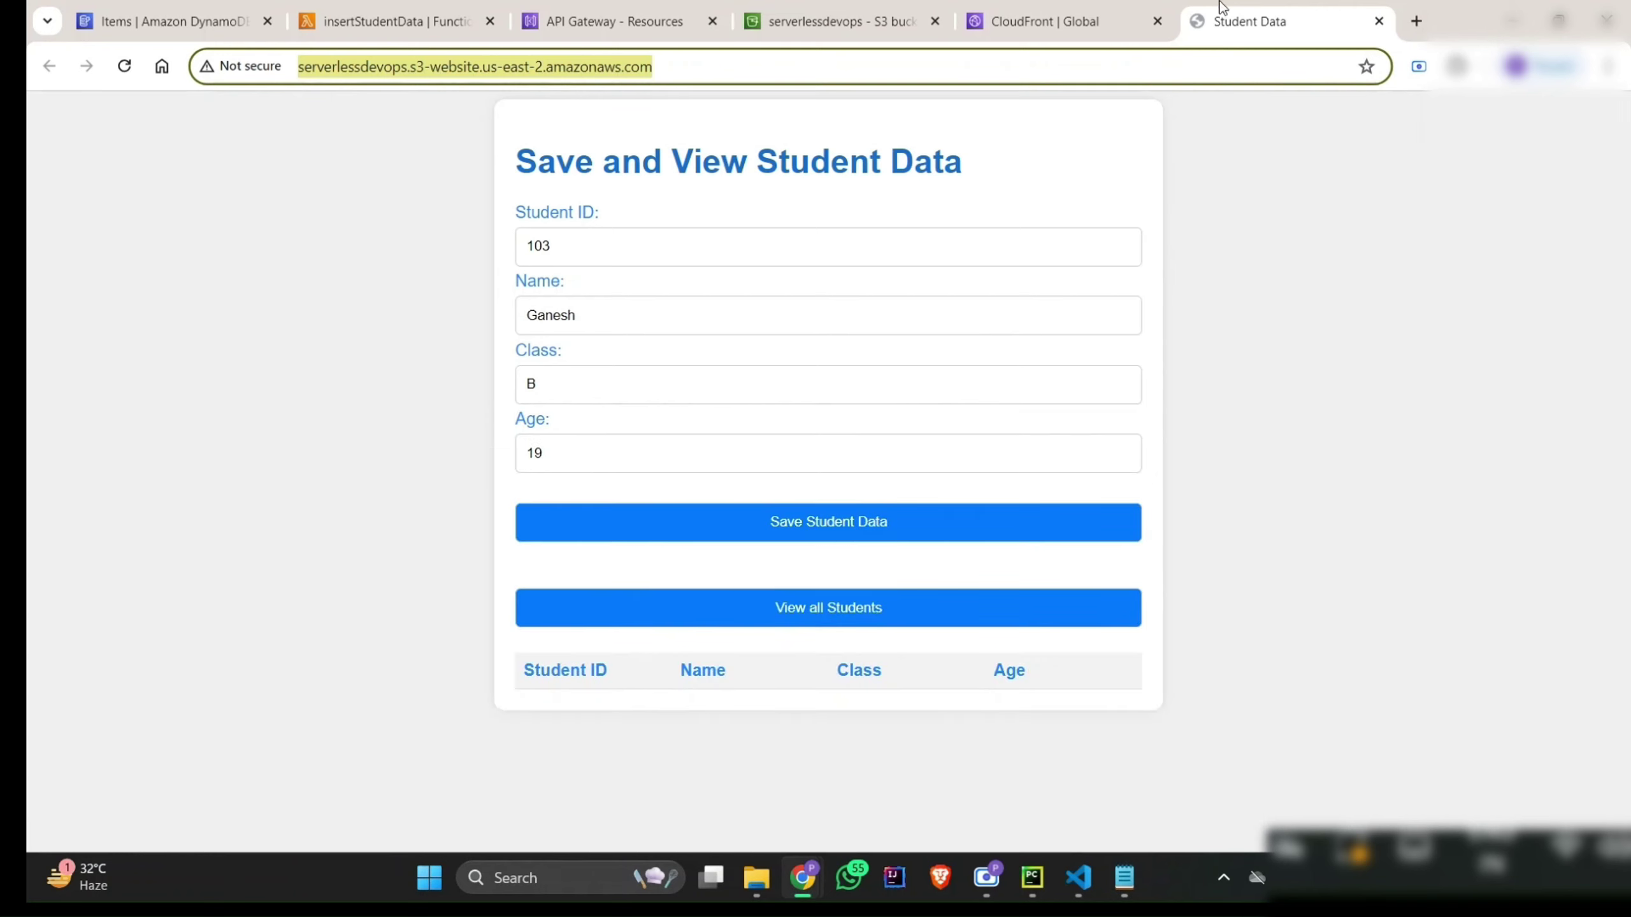
Step: Set the CloudFront distribution's origin domain to the S3 bucket serverlessdevops.s3.amazonaws.com
click(1011, 16)
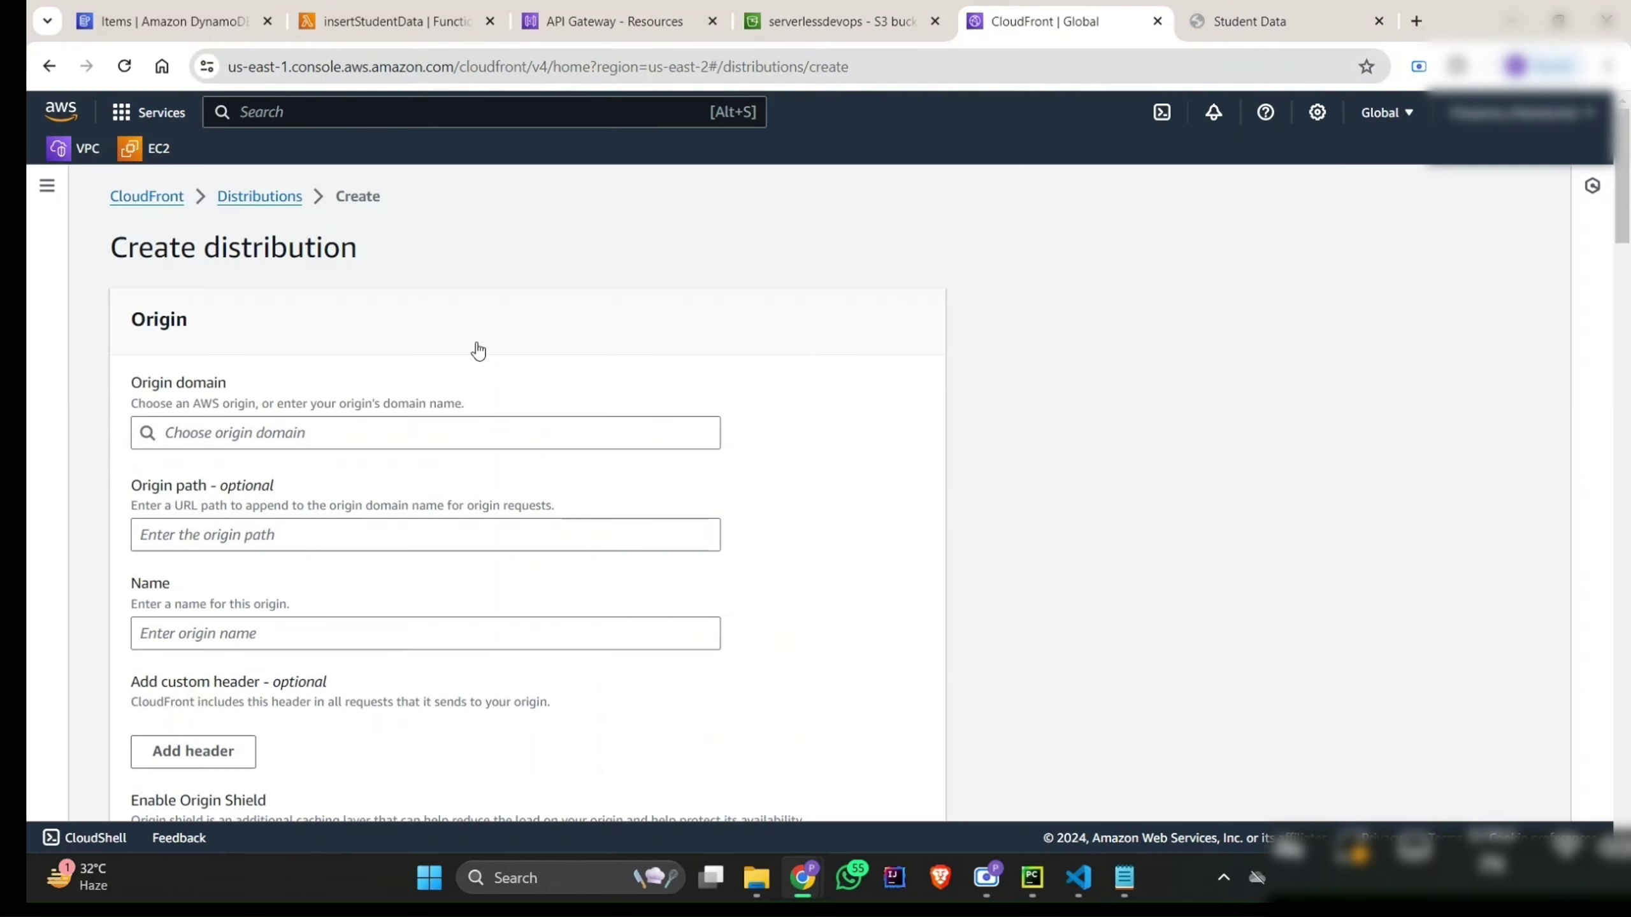
click(295, 434)
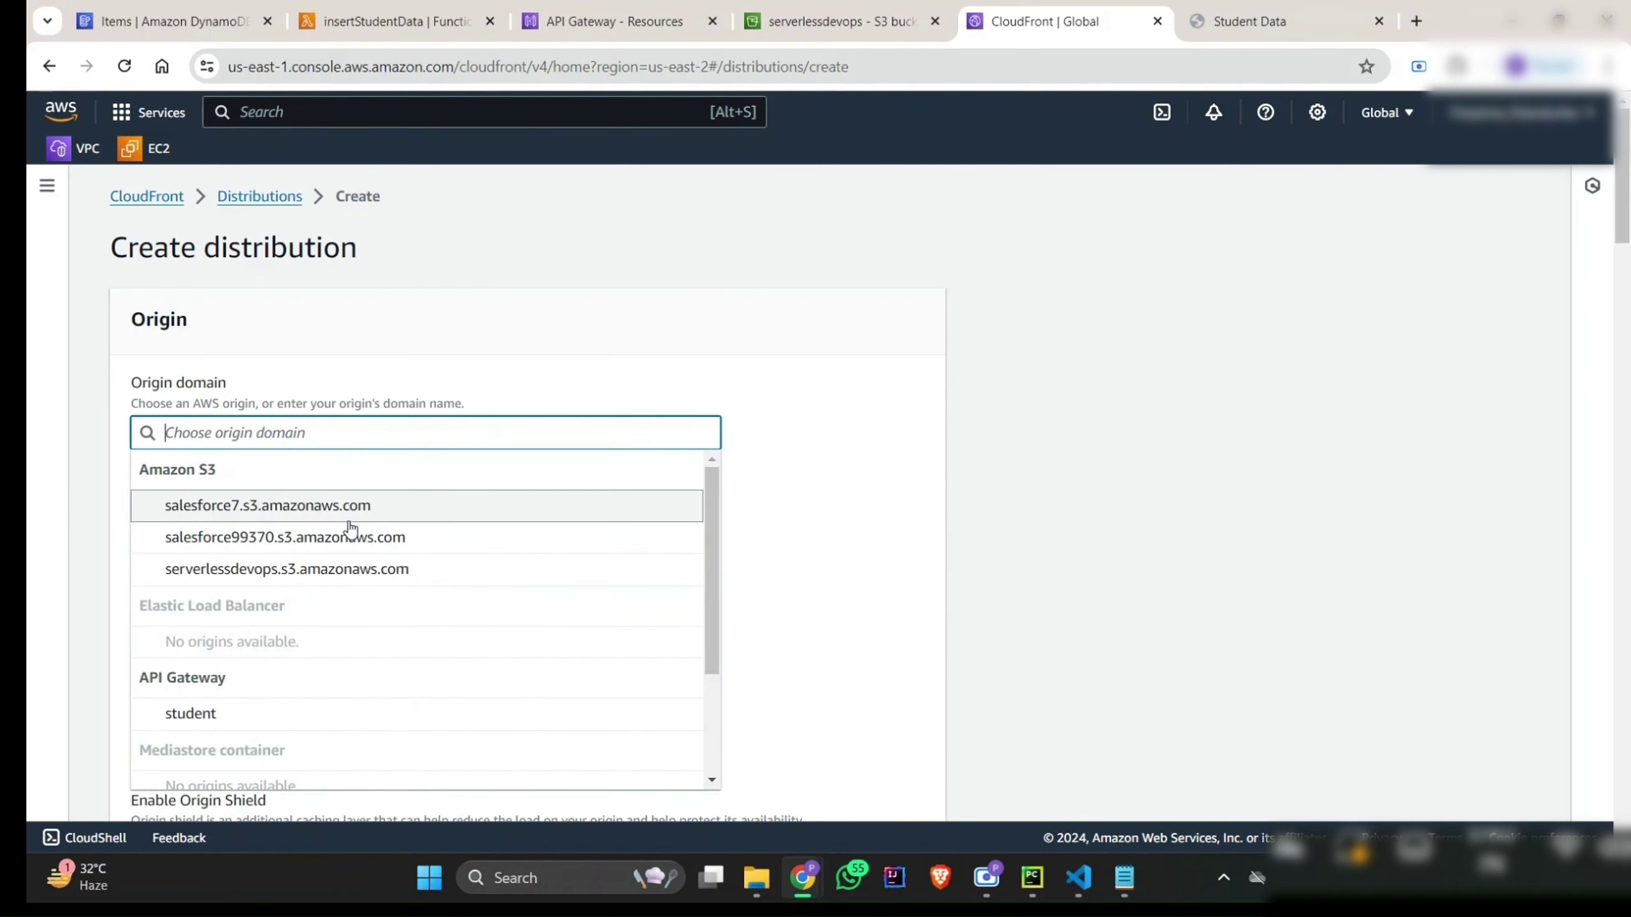
click(294, 569)
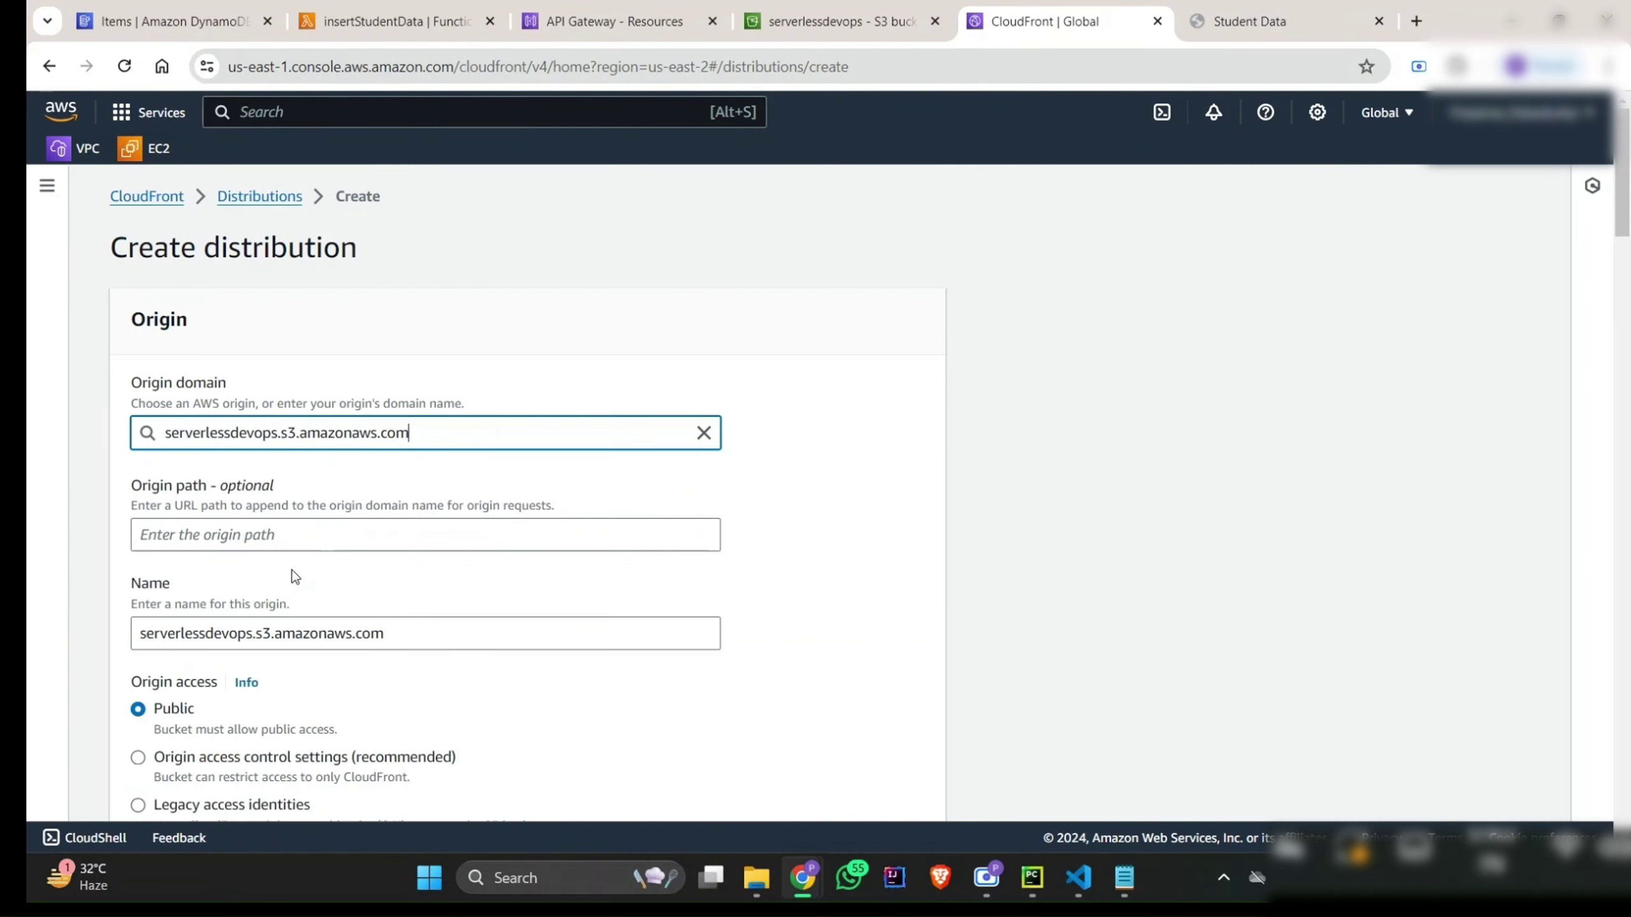
Step: Set the origin access to Origin access control settings and choose the existing control serverless-aws-bucket.s3.ap-south-1.amazonaws.com
scroll(295, 576, down, 2)
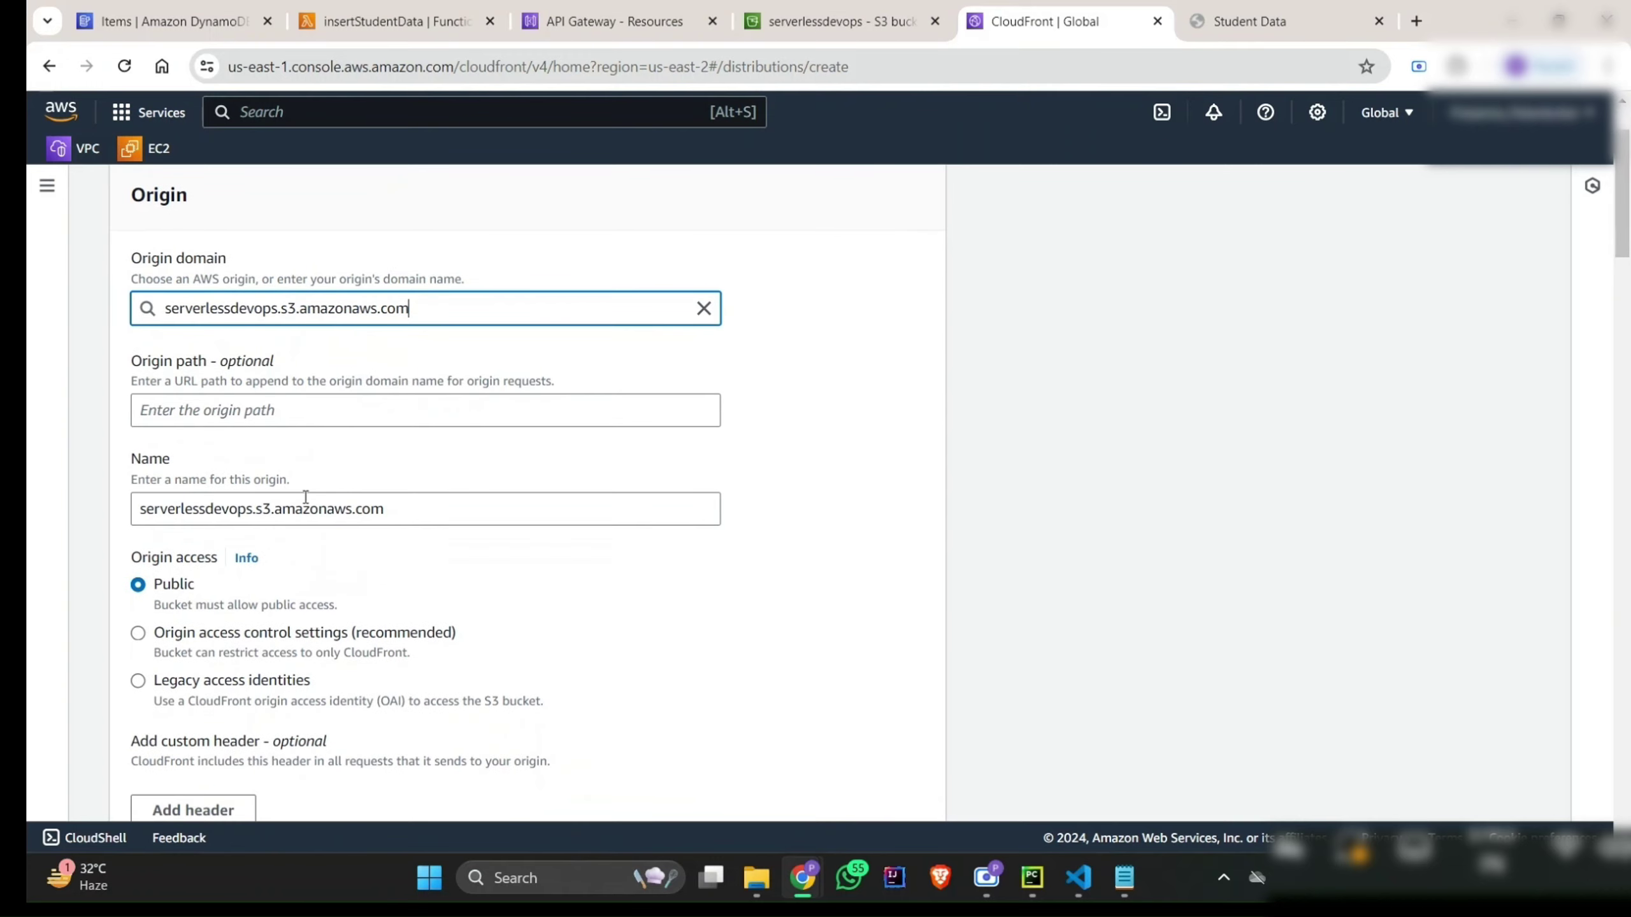
scroll(306, 496, down, 3)
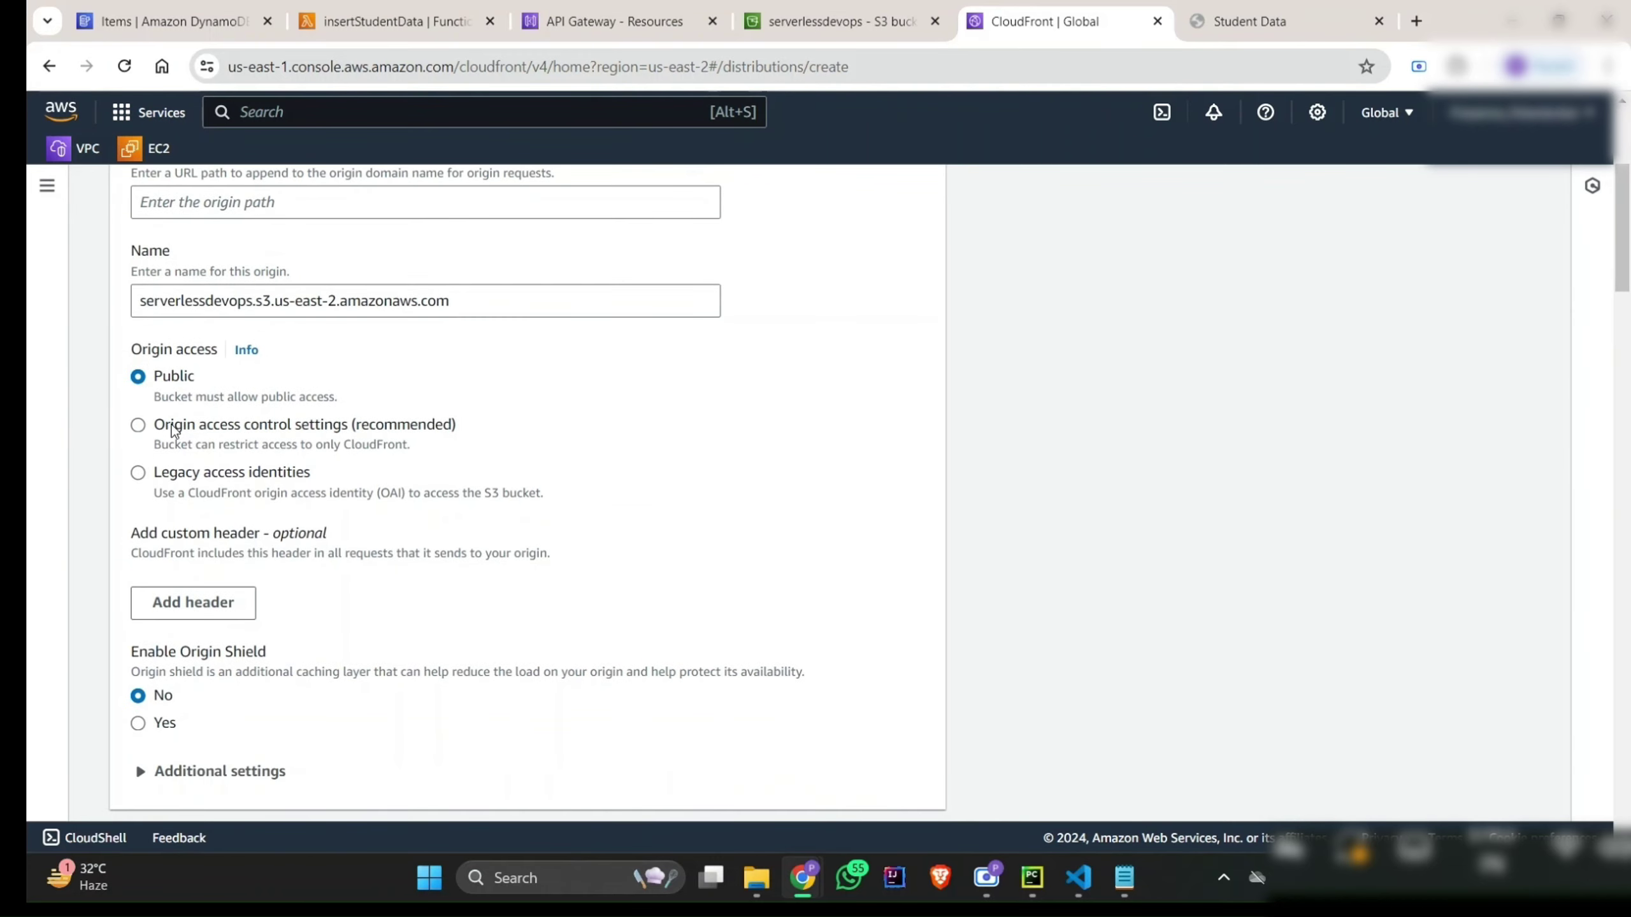
click(138, 427)
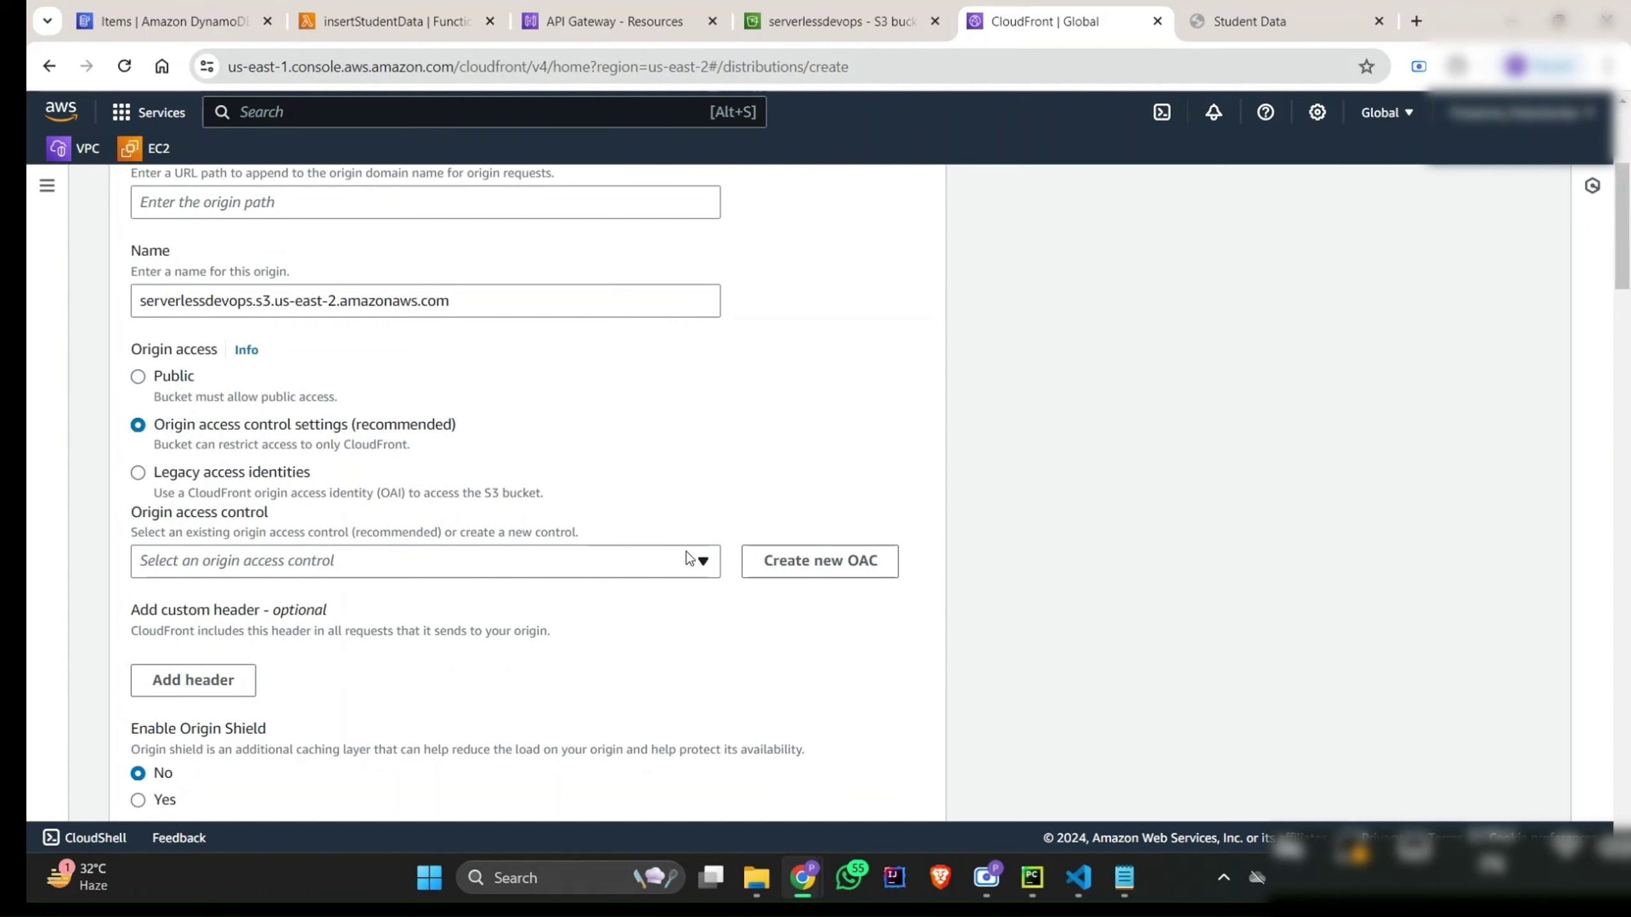
click(688, 557)
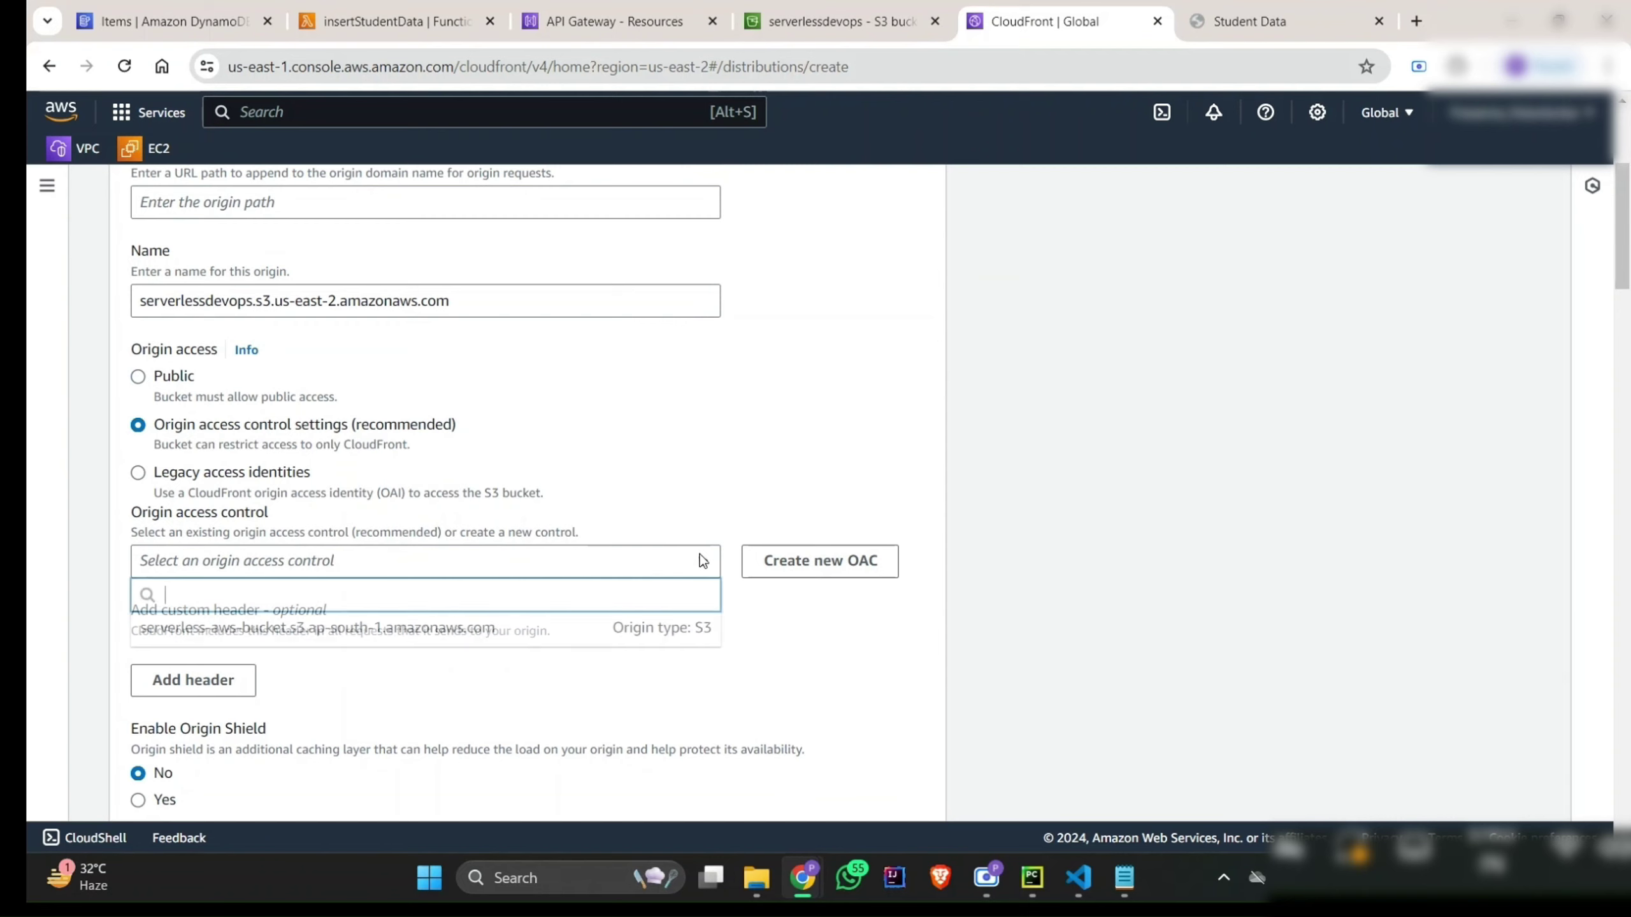
click(681, 634)
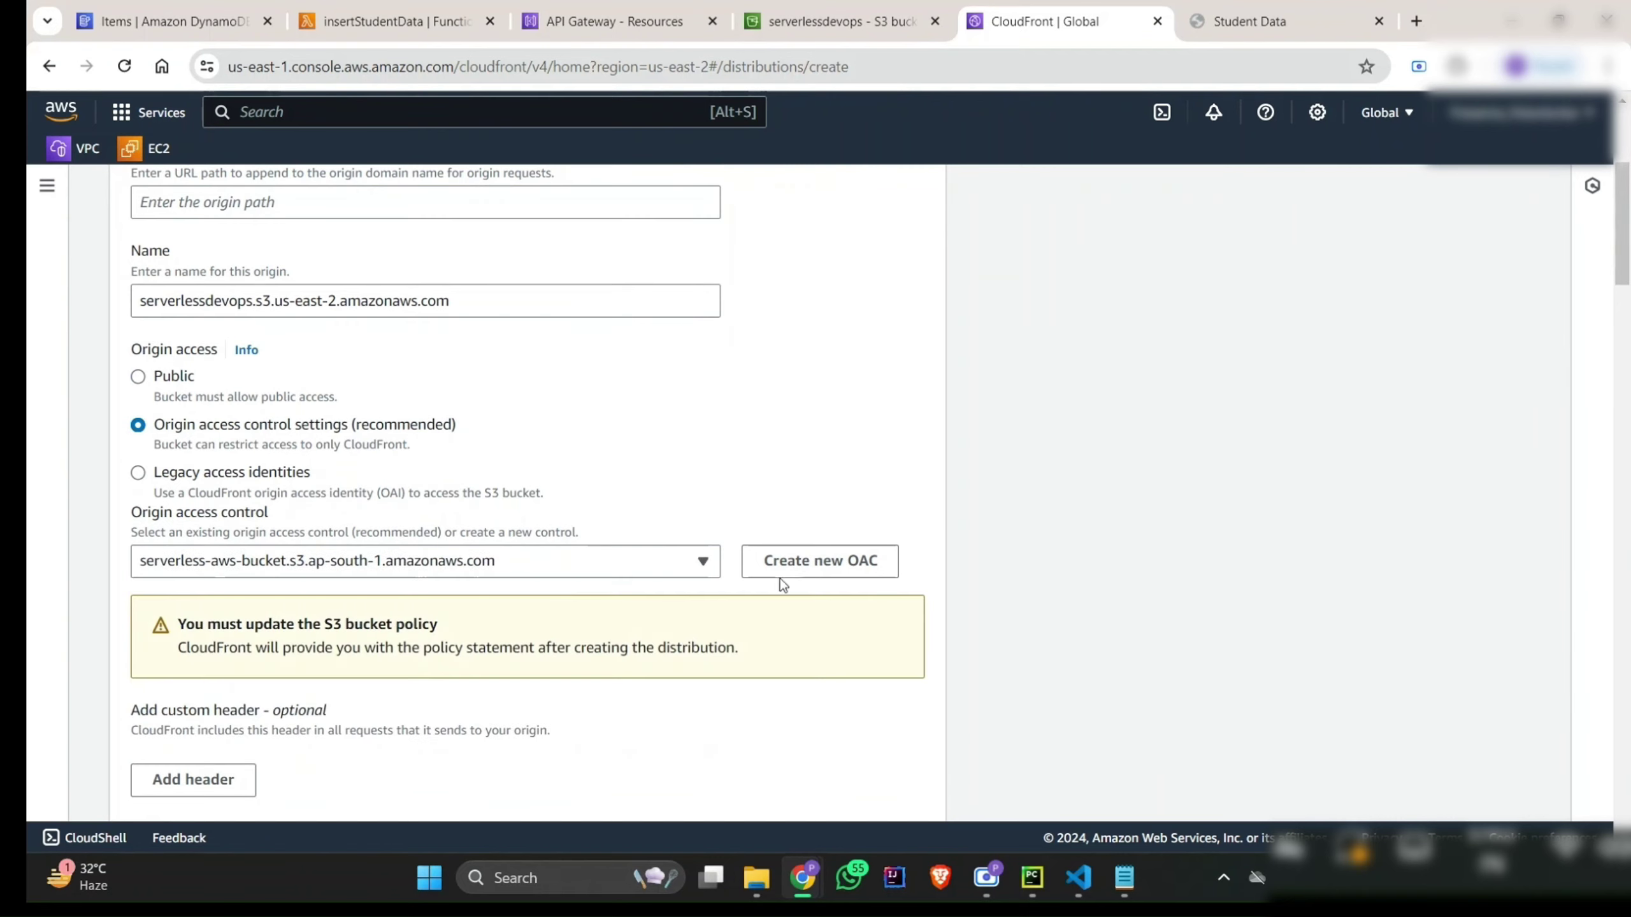
click(833, 570)
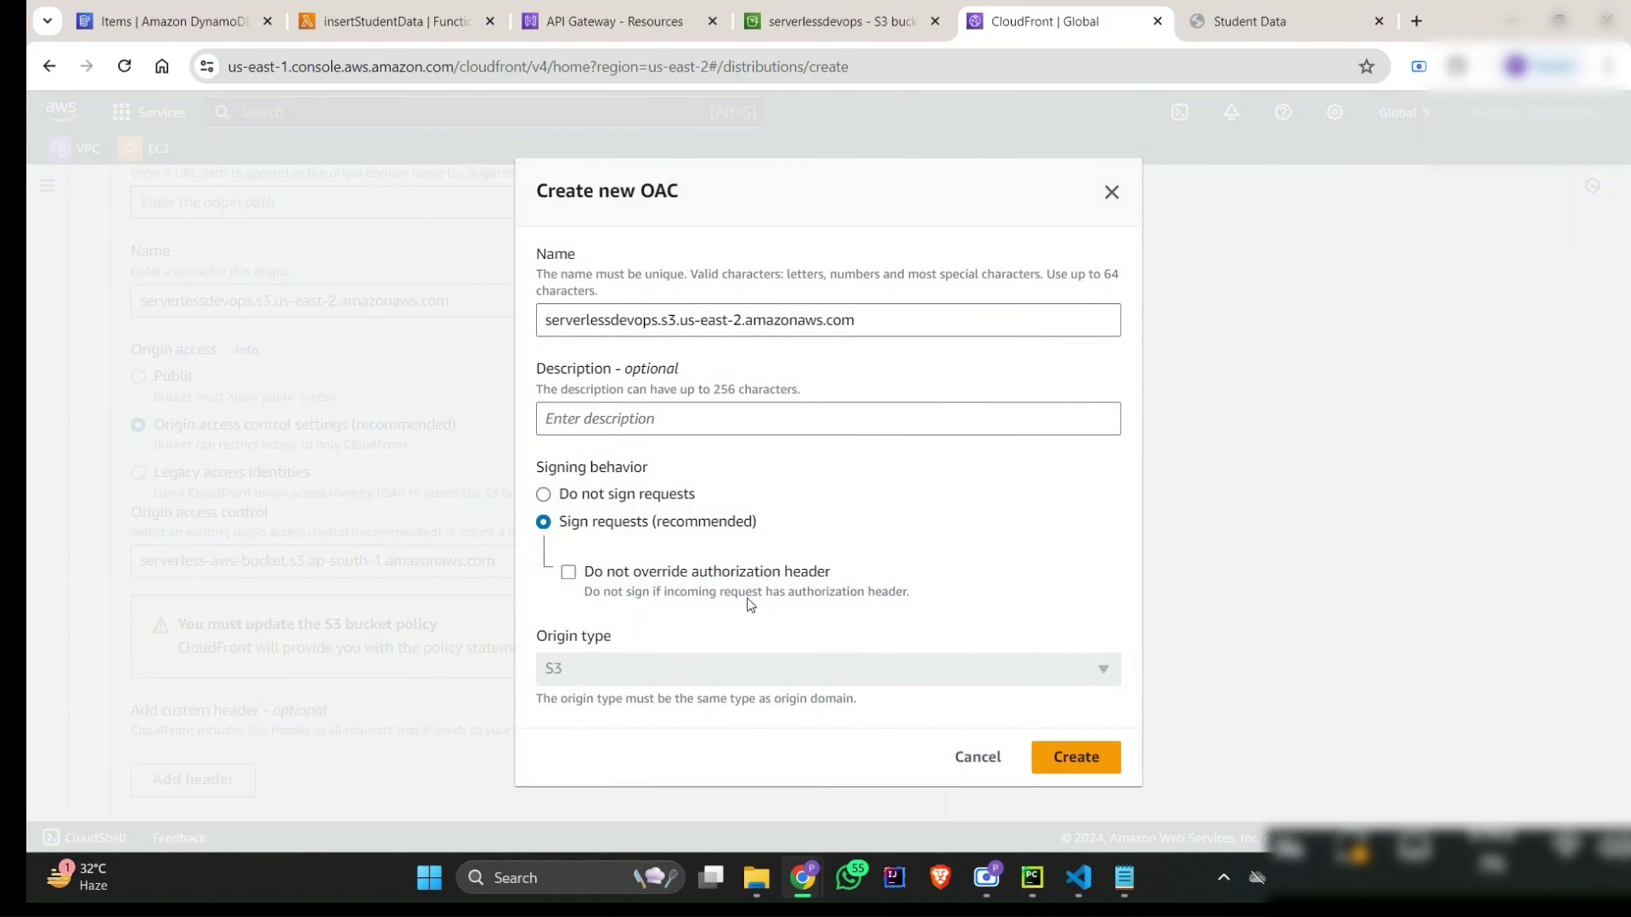
scroll(1111, 200, up, 2)
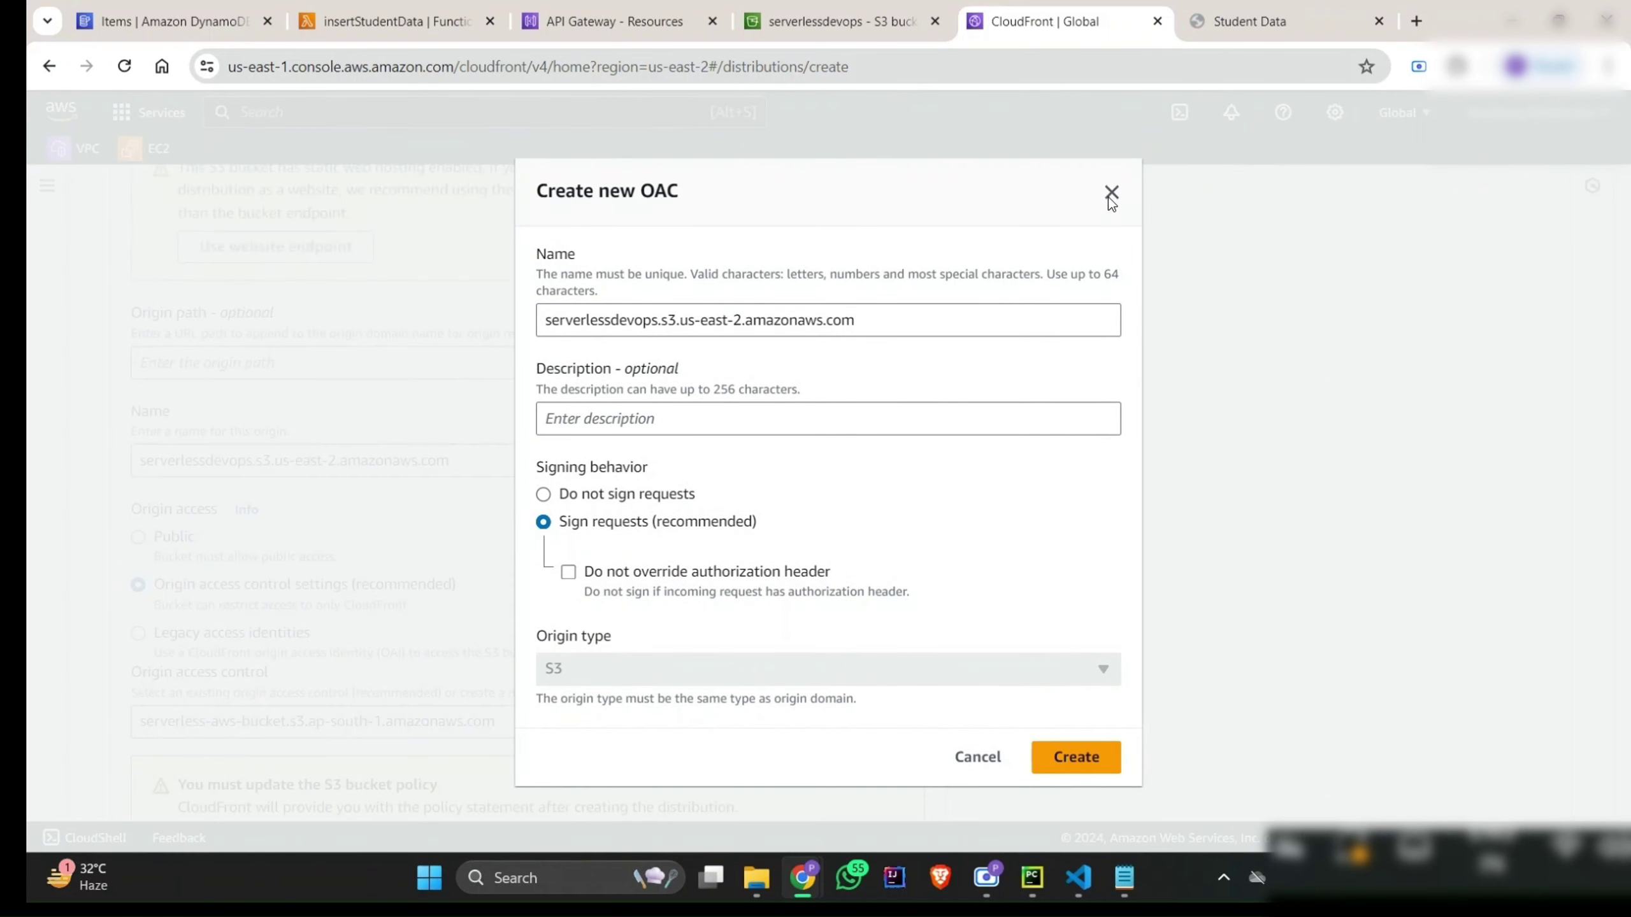
click(1111, 193)
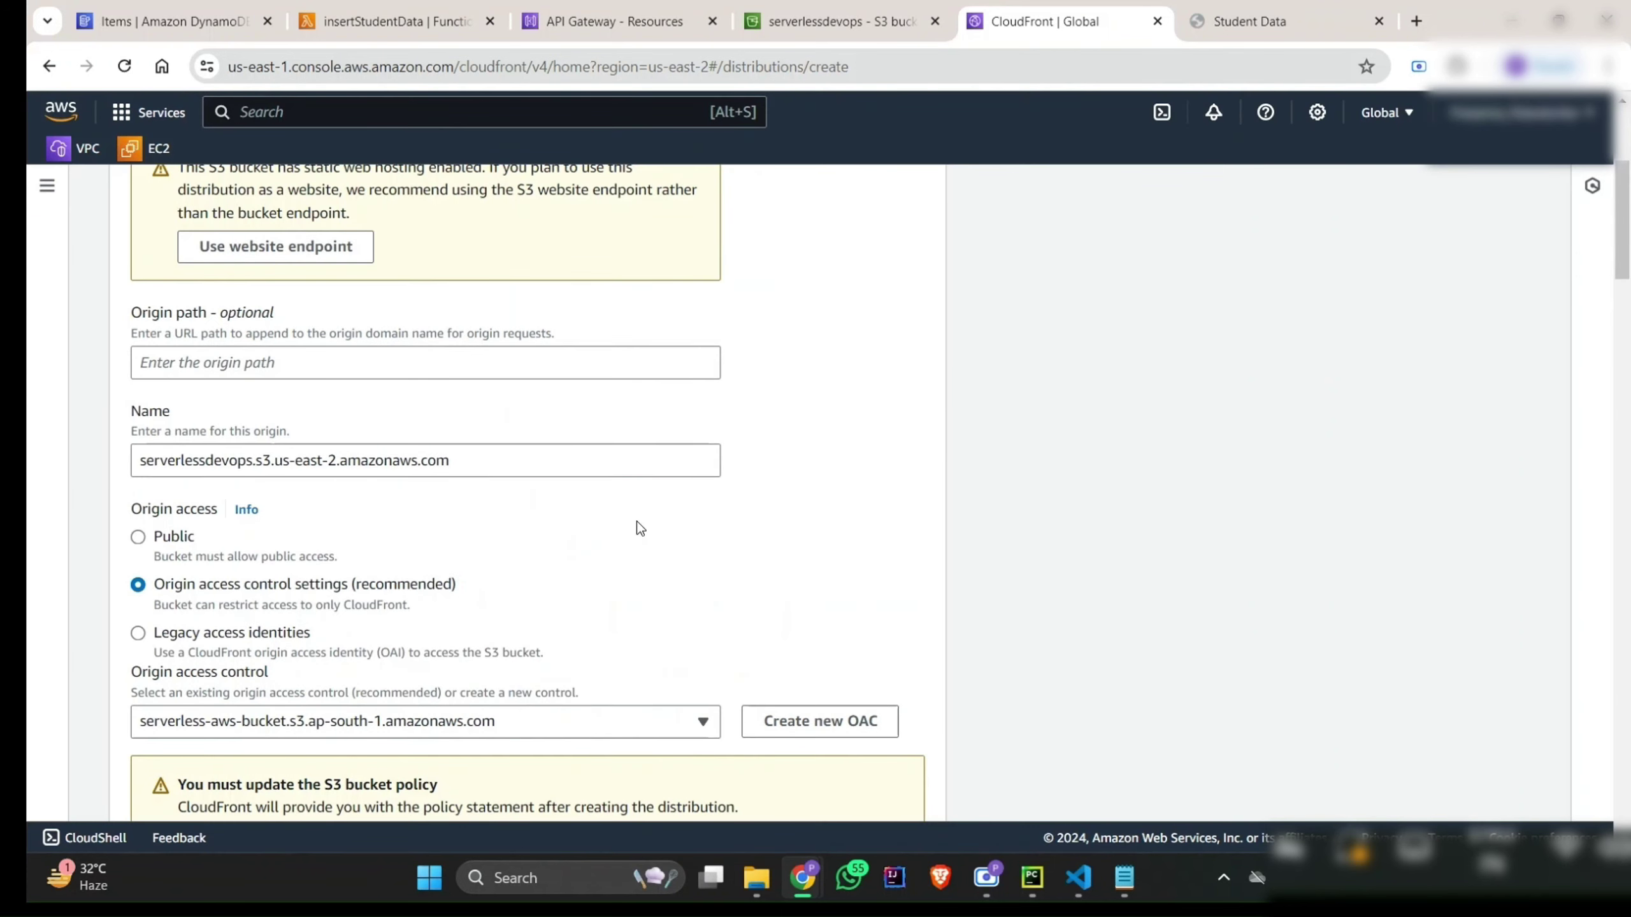
Step: Choose not to enable Web Application Firewall security protections for the new distribution
scroll(637, 523, down, 5)
scroll(640, 528, down, 15)
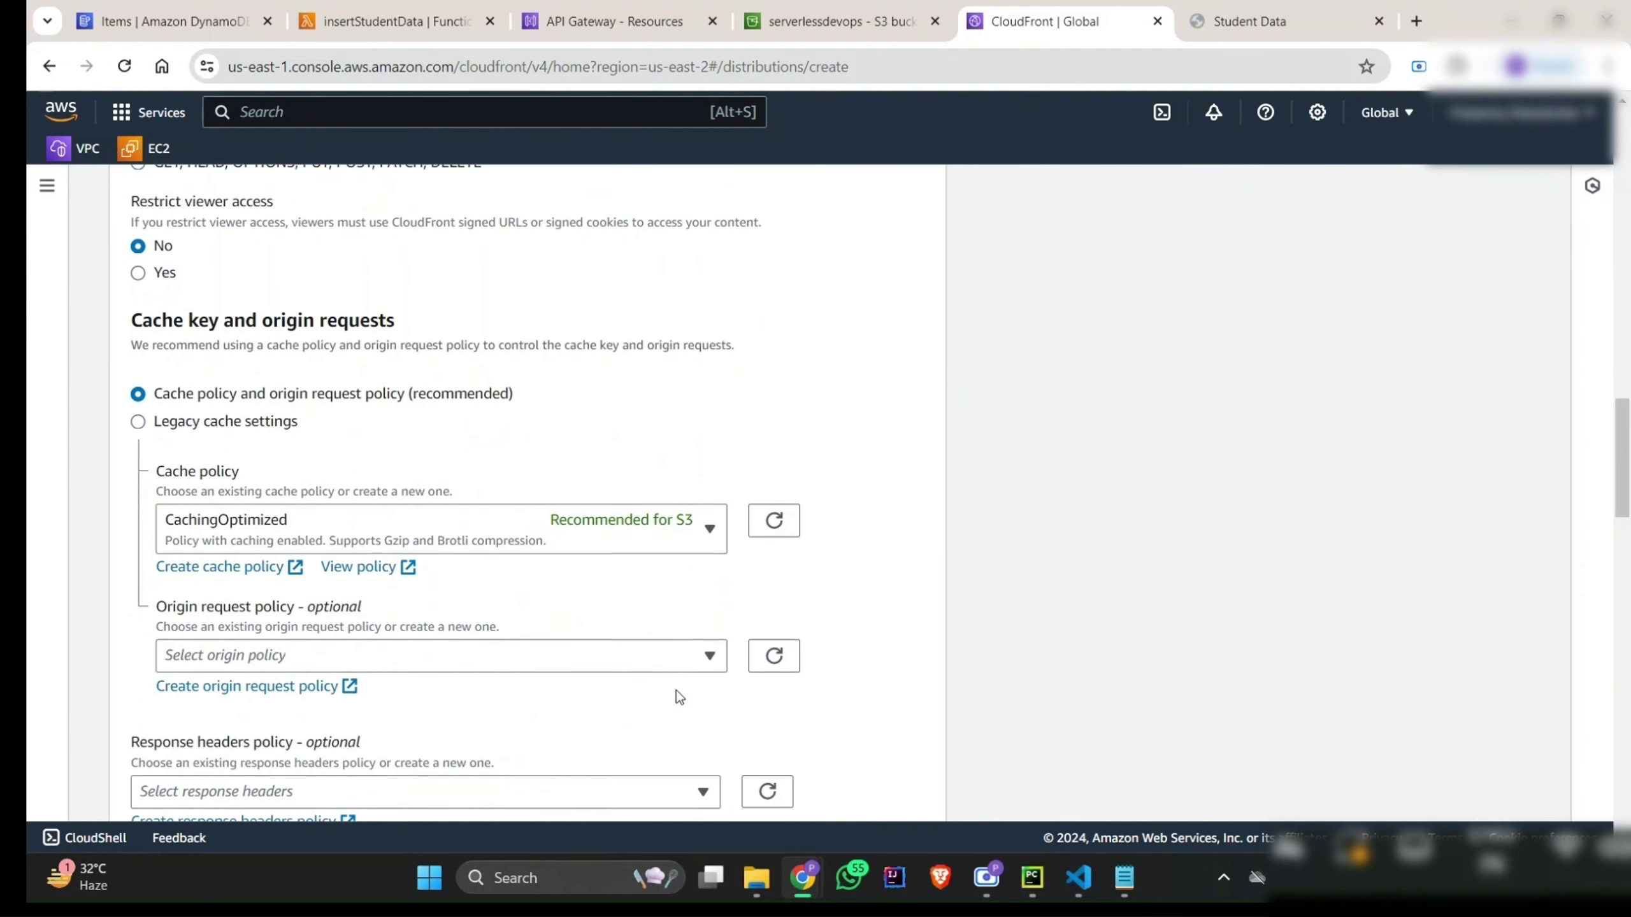
scroll(424, 653, down, 8)
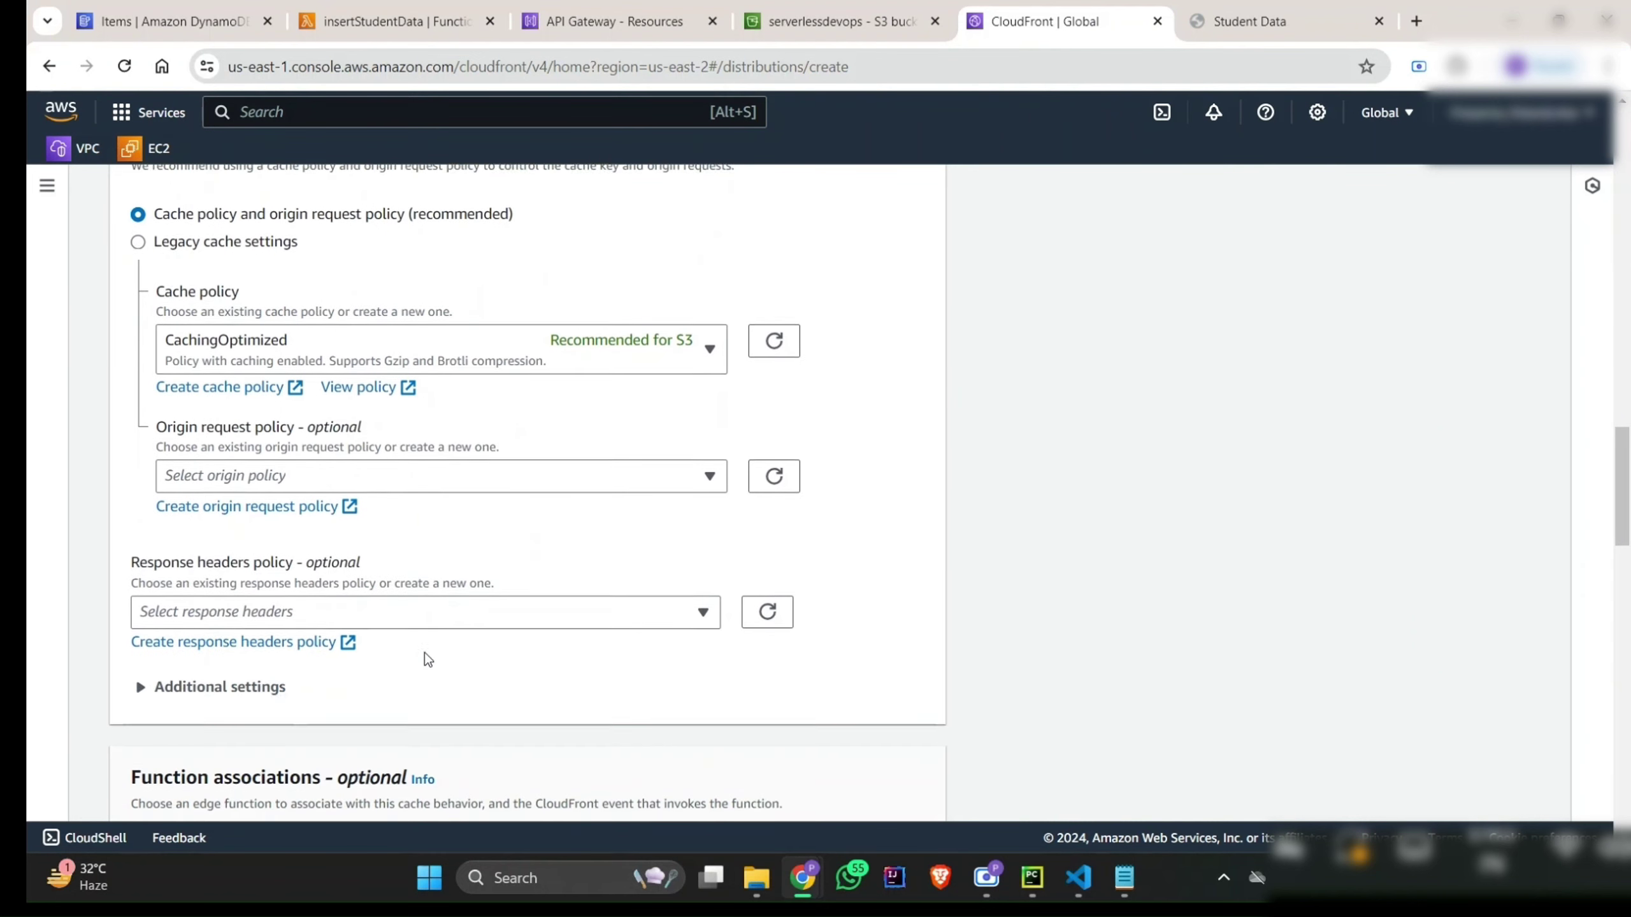
scroll(424, 653, down, 7)
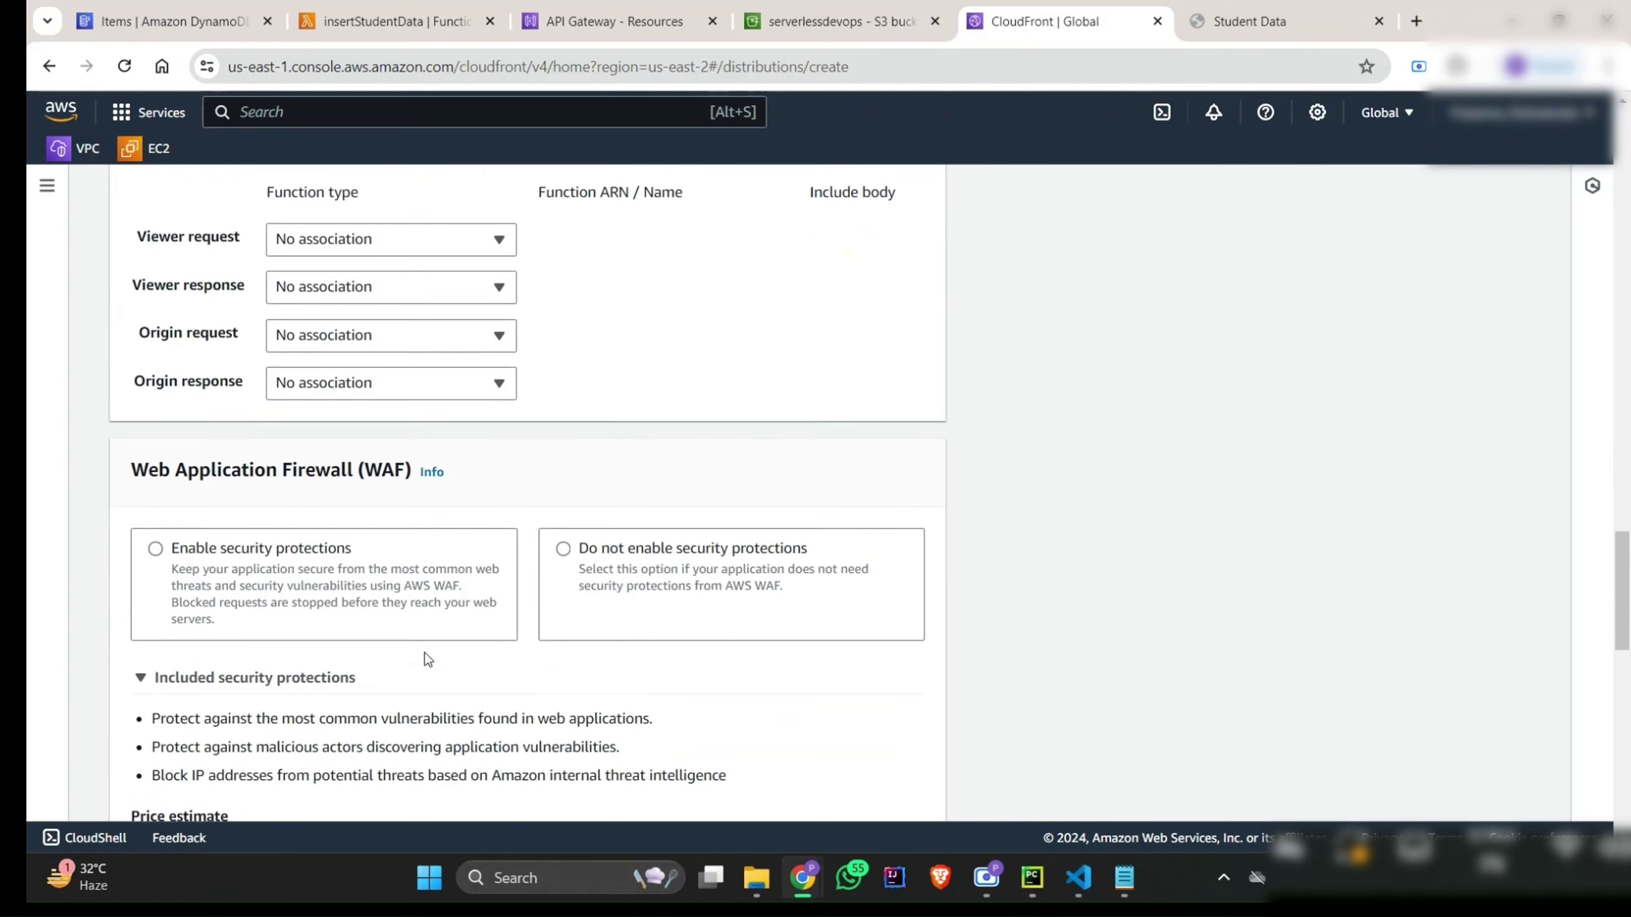
click(687, 405)
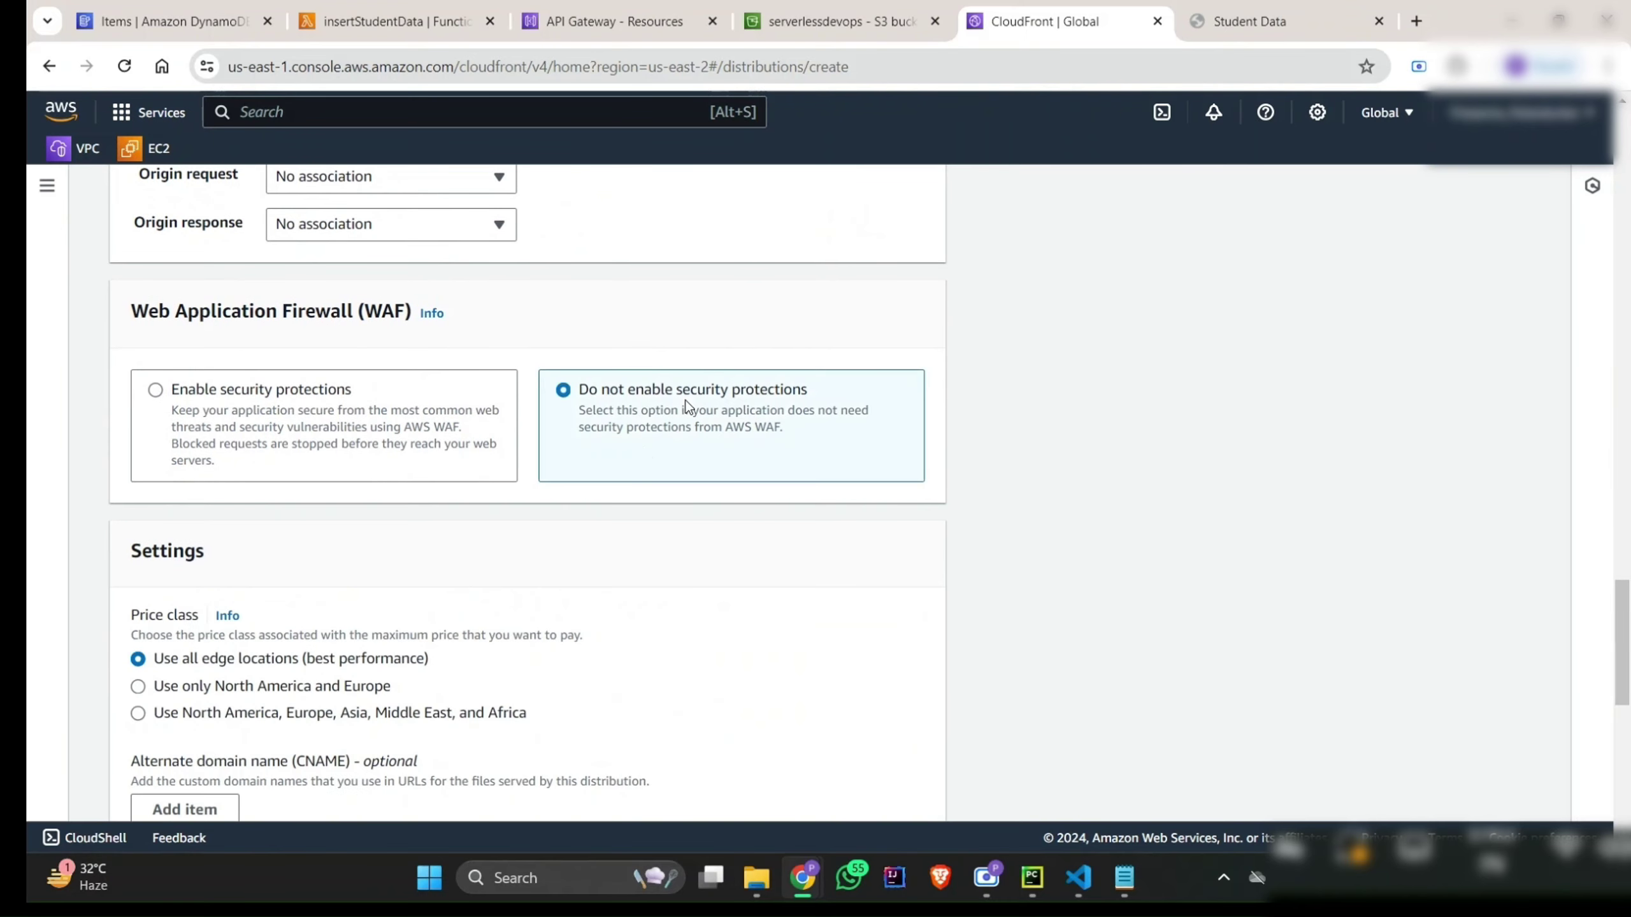
Step: Set the distribution's default root object to index.html and create the distribution
scroll(568, 572, down, 9)
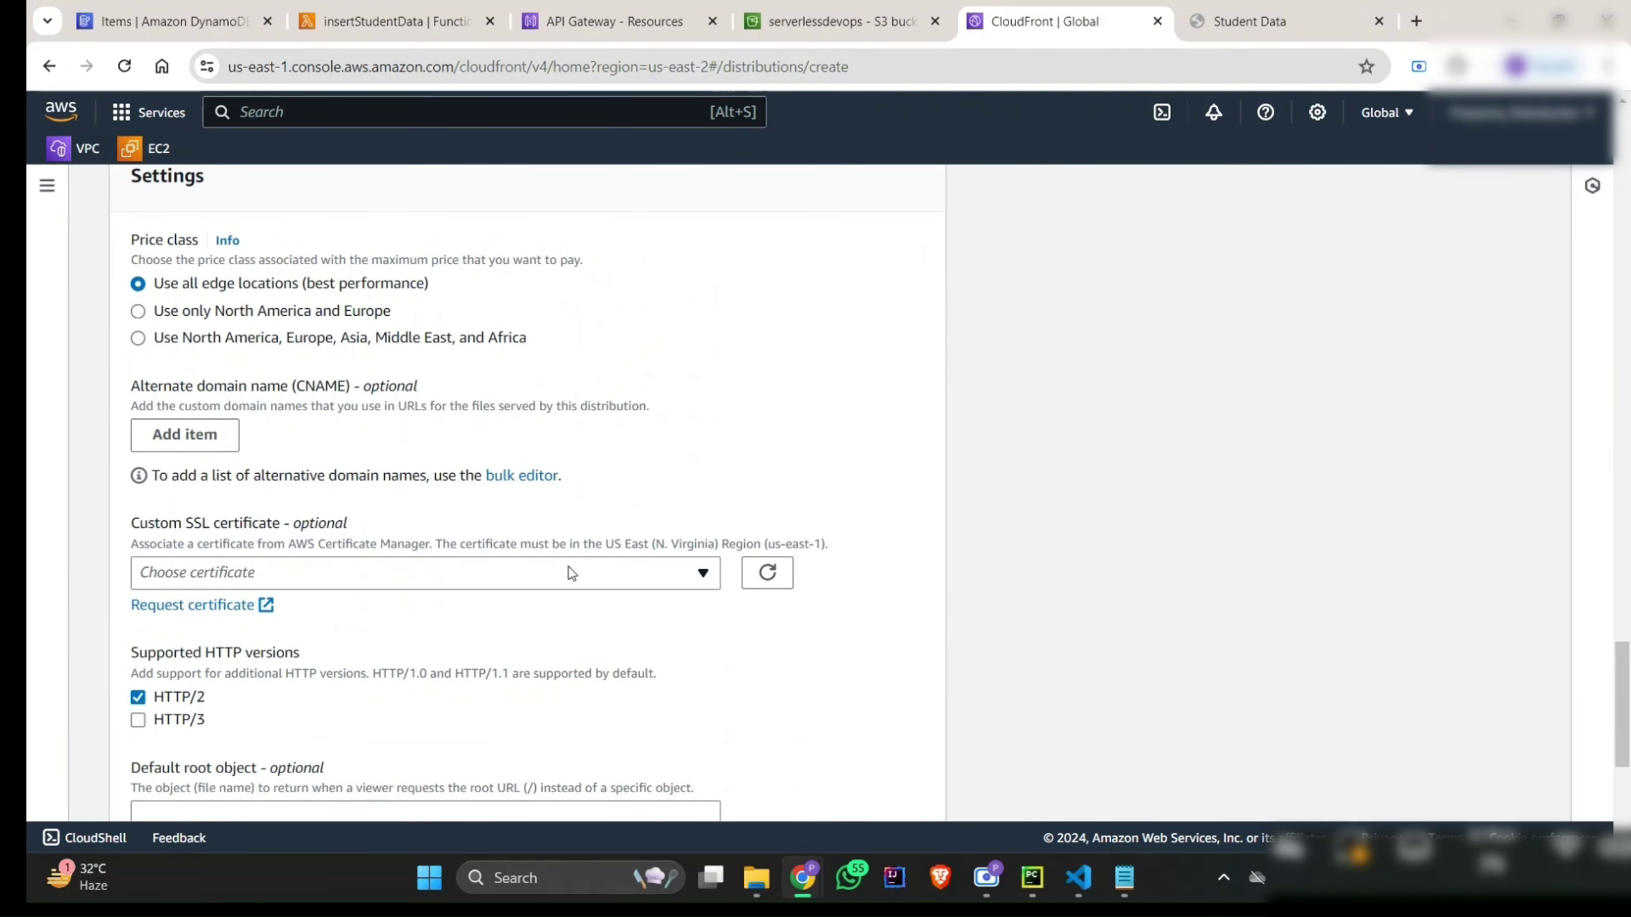
scroll(569, 568, down, 6)
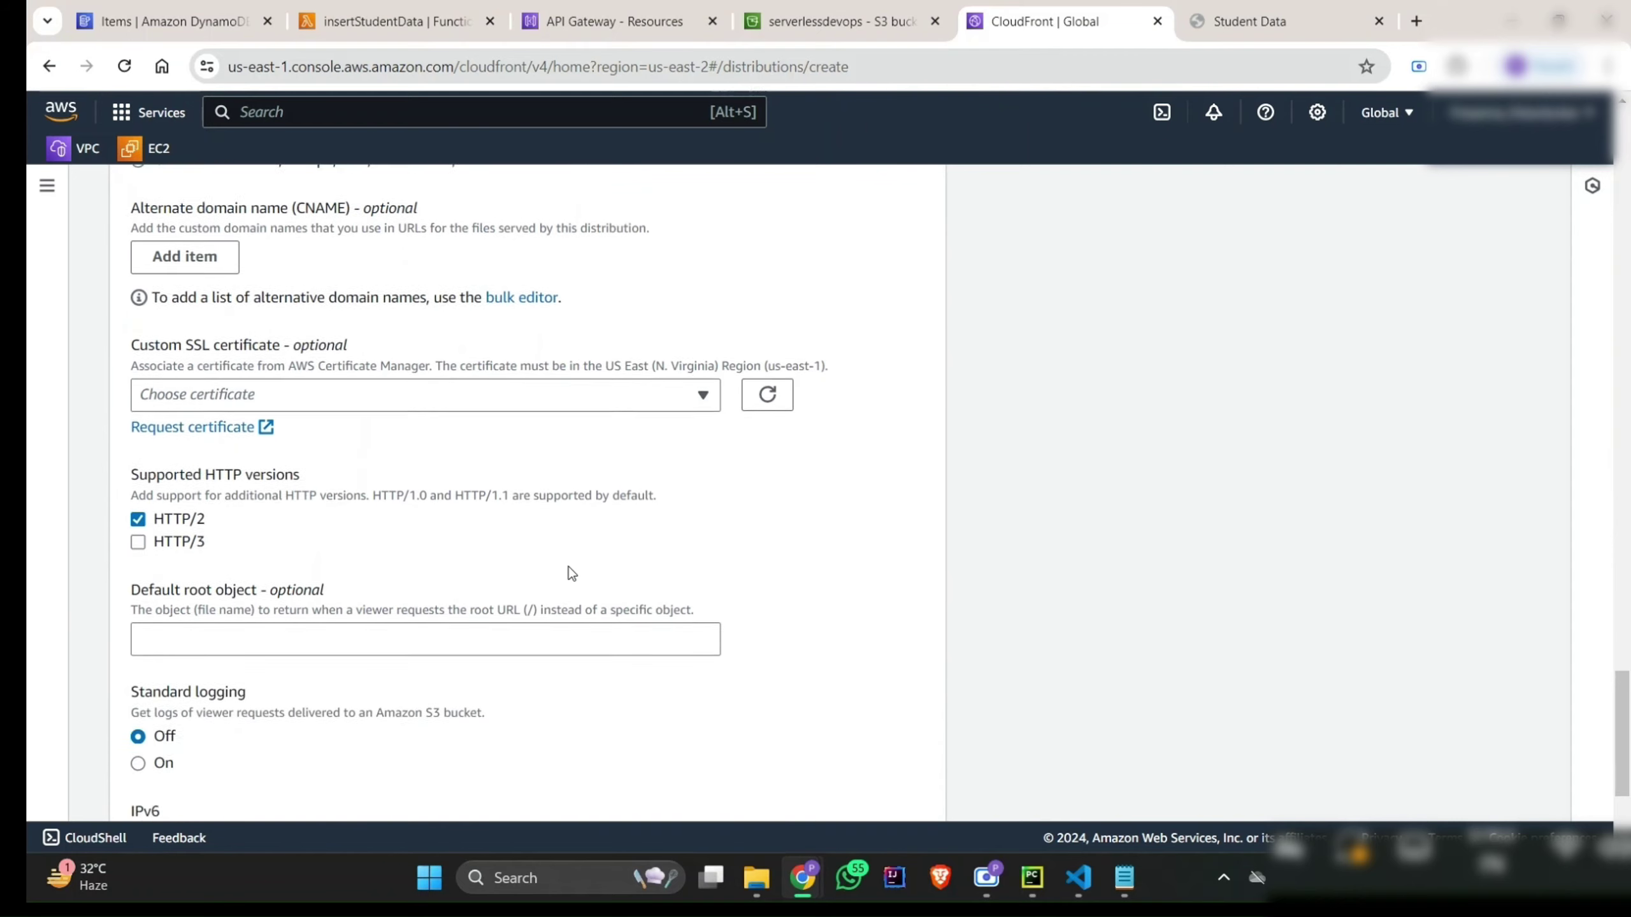
scroll(569, 569, up, 6)
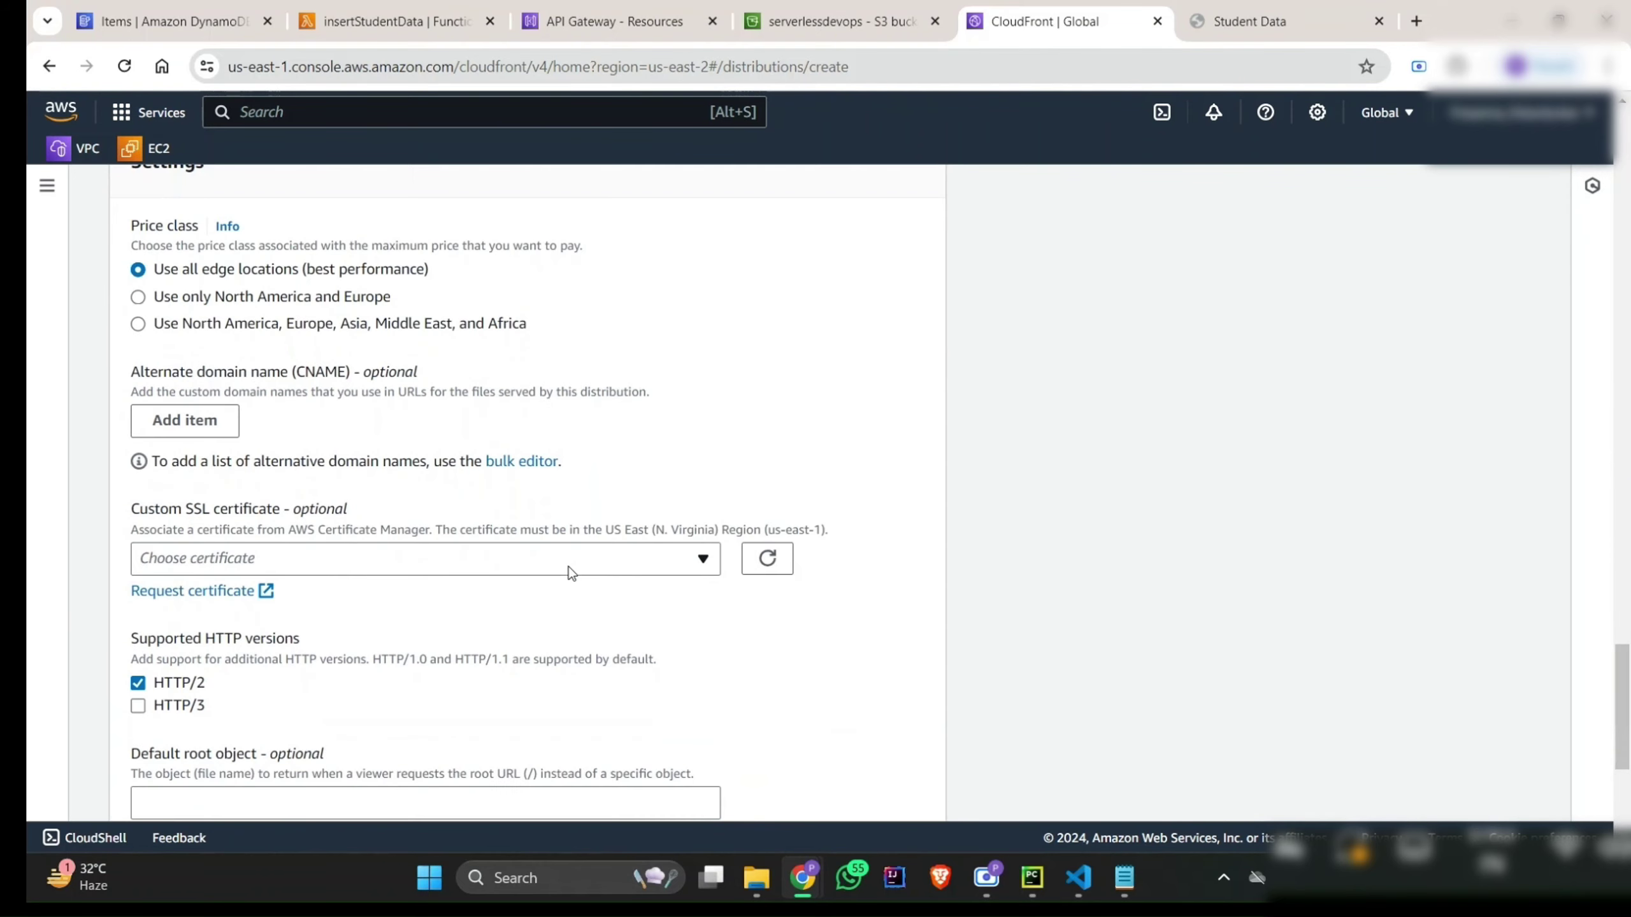
scroll(569, 568, down, 3)
click(509, 574)
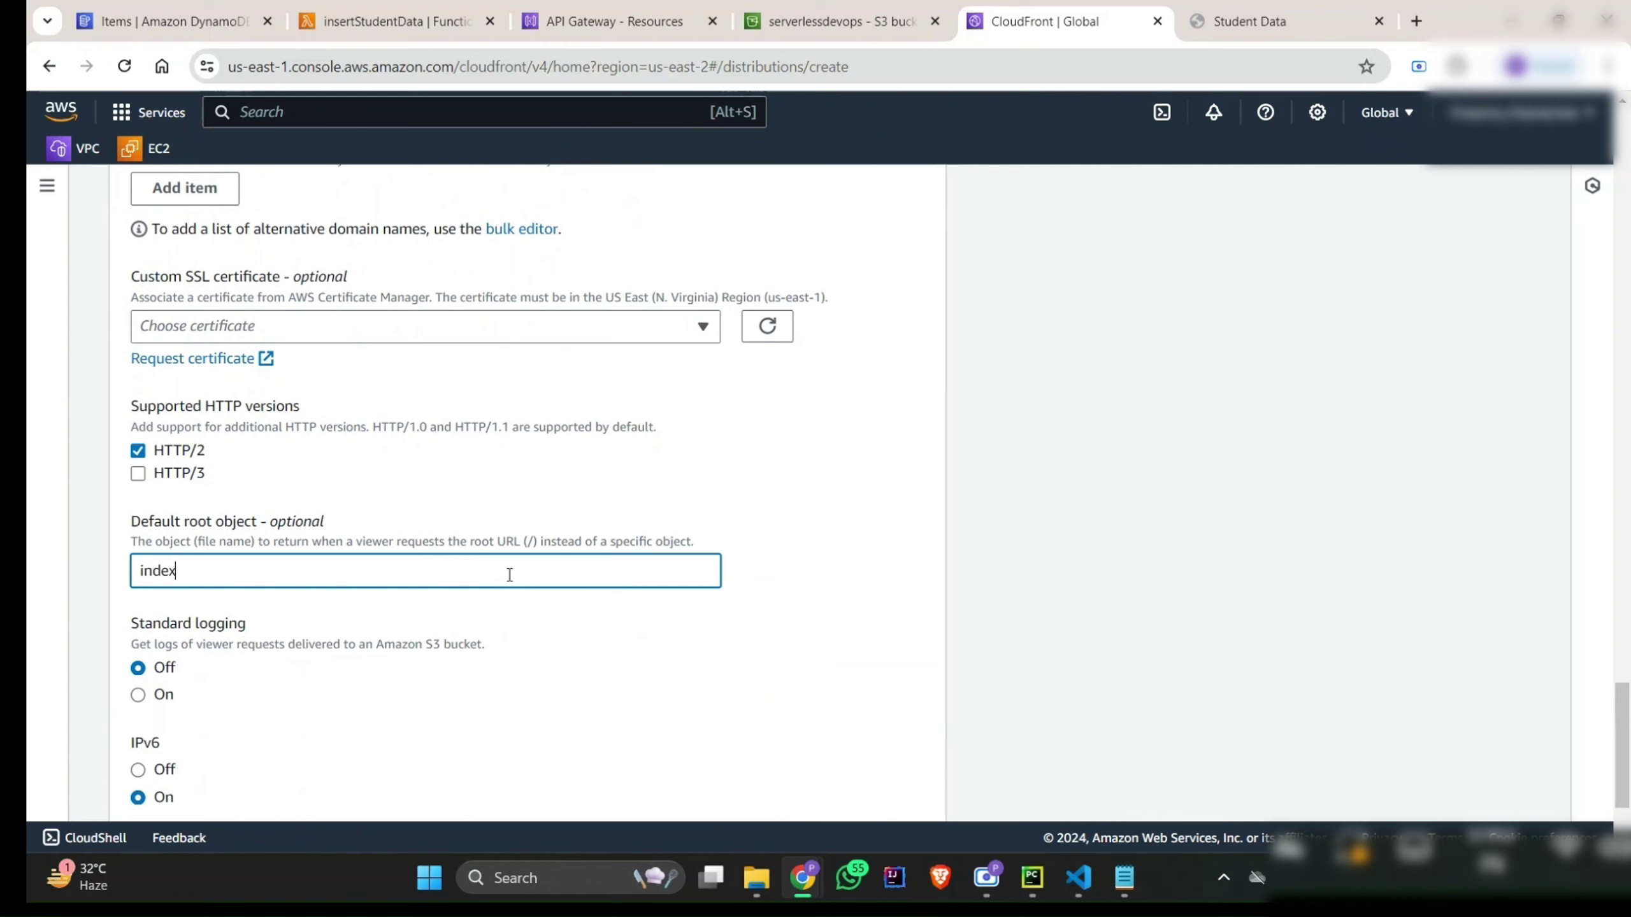
text(index.html)
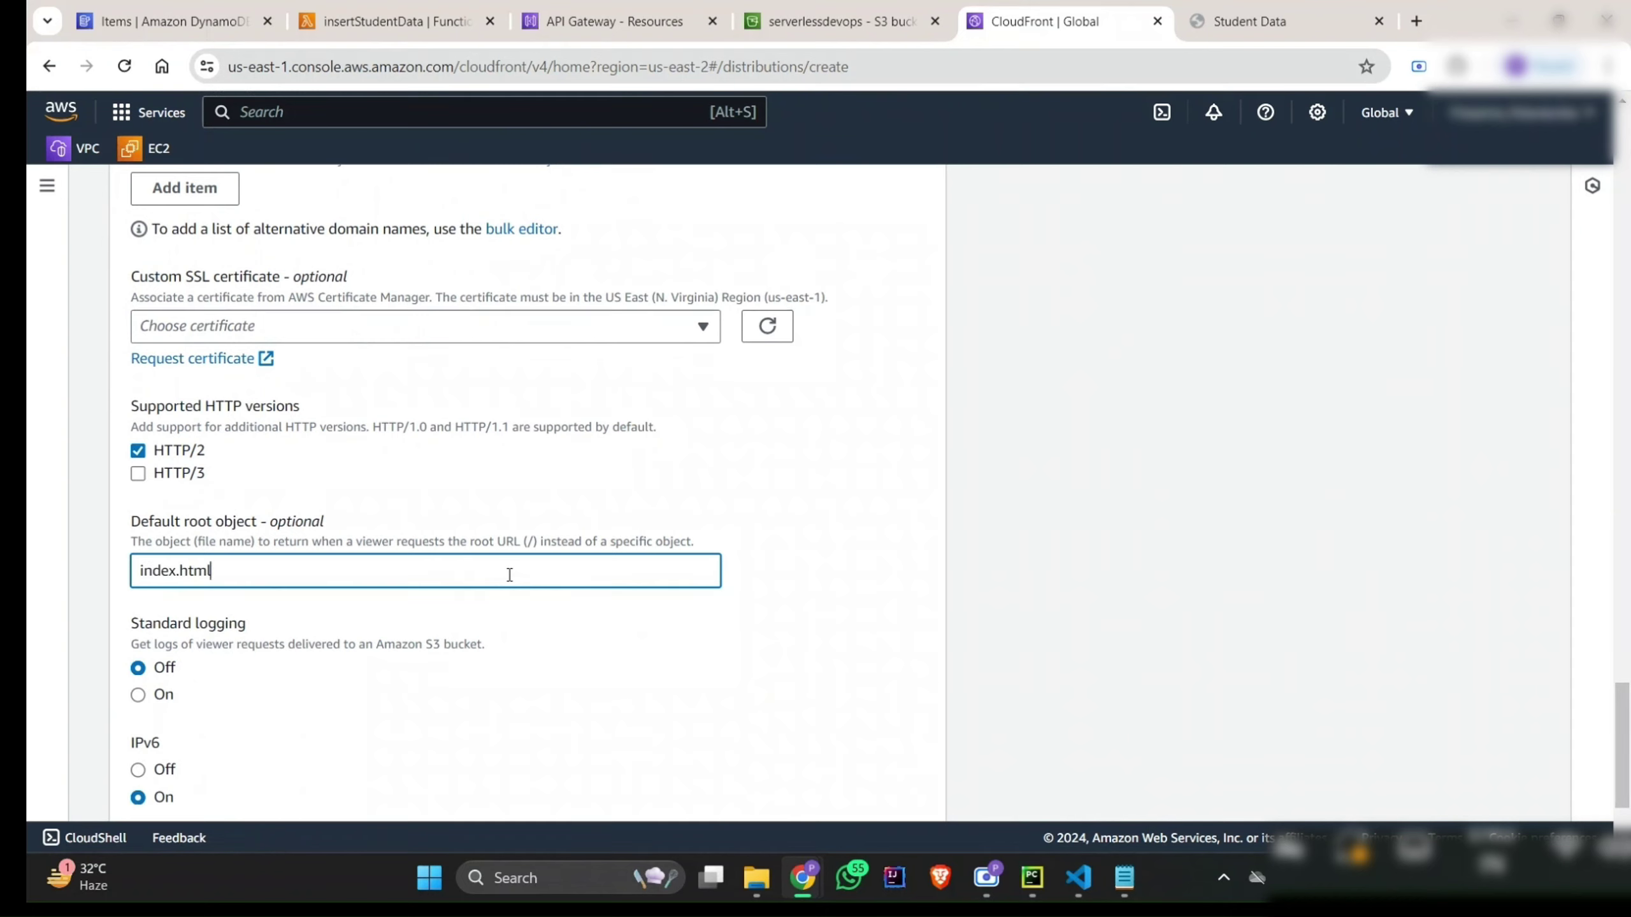
scroll(507, 574, down, 3)
click(828, 801)
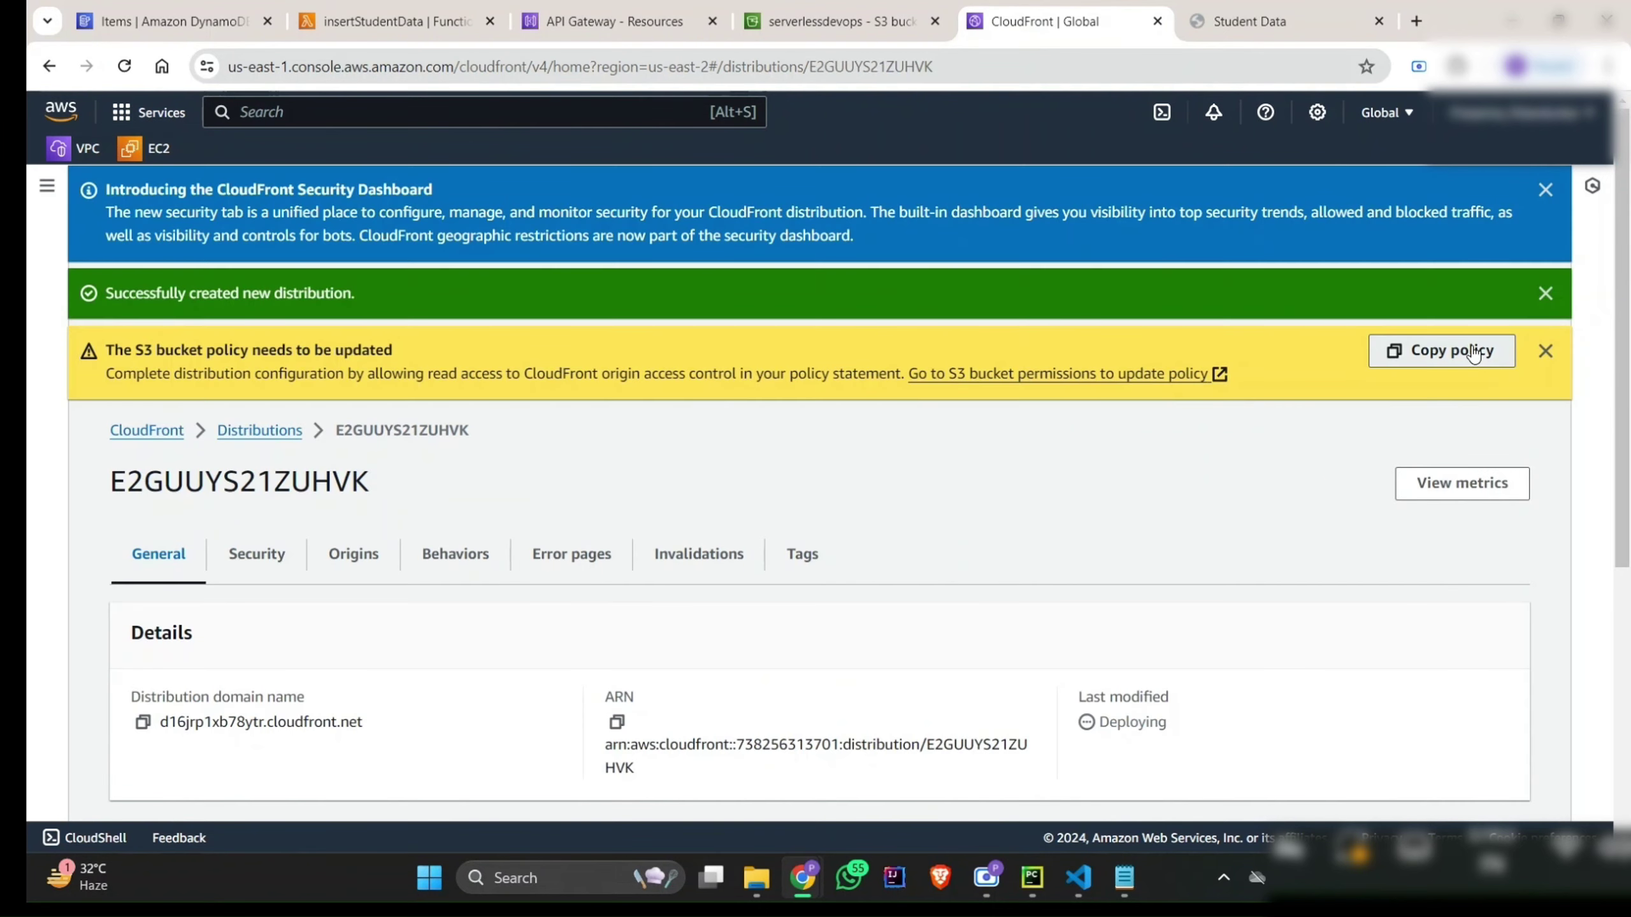
Step: Replace the serverlessdevops bucket's entire policy with the policy statement copied from the new CloudFront distribution and save it
click(1442, 351)
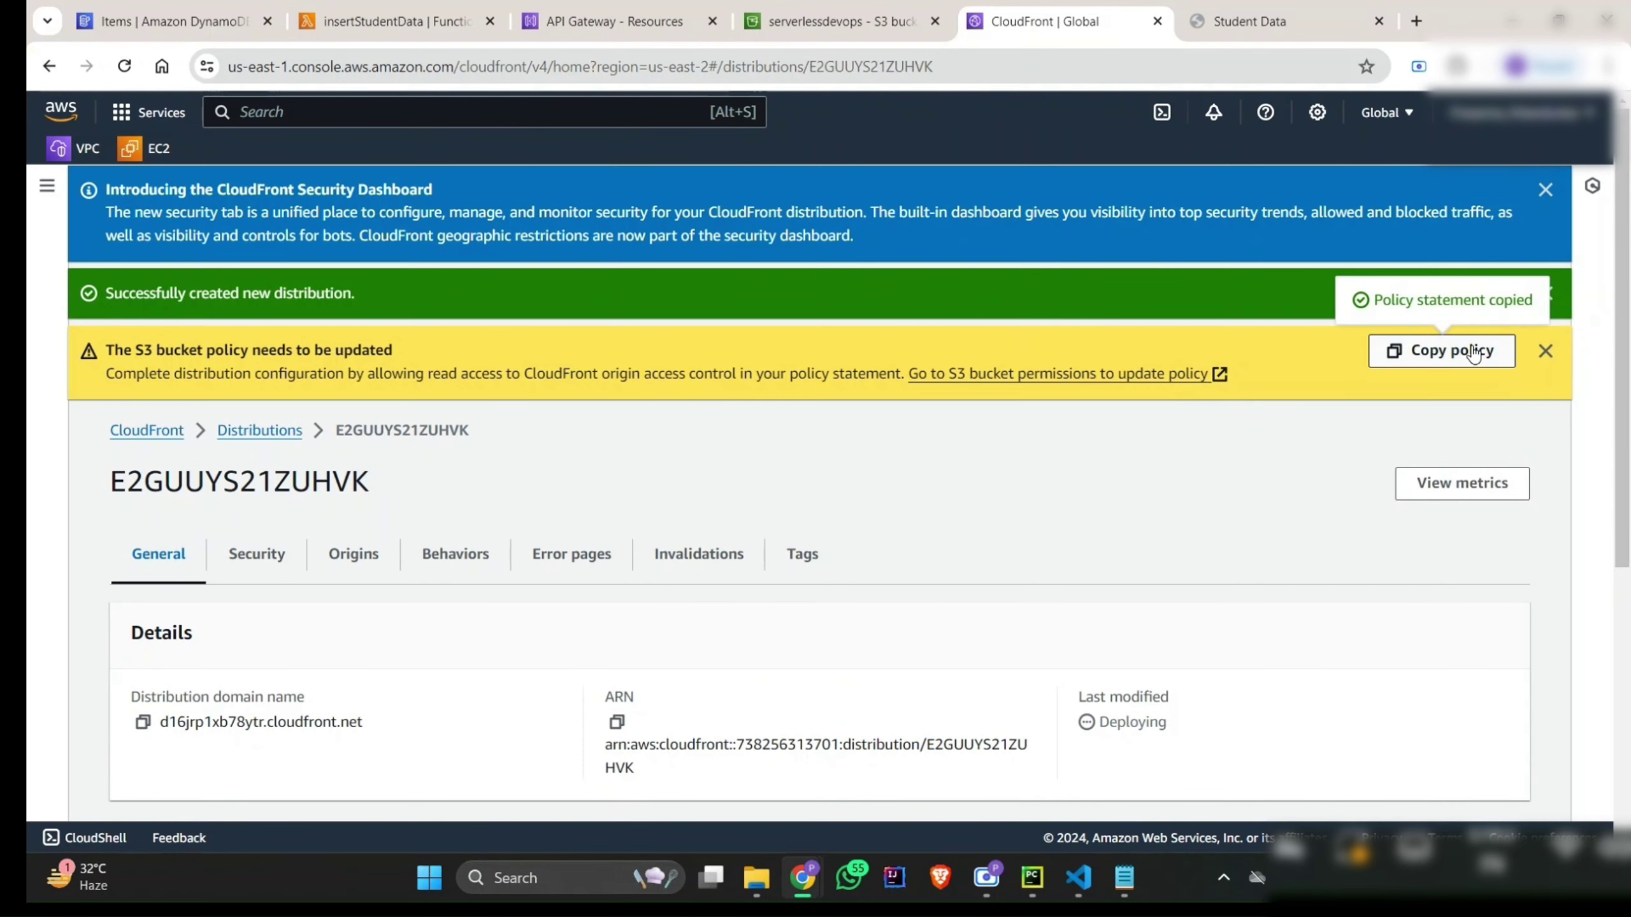
click(826, 24)
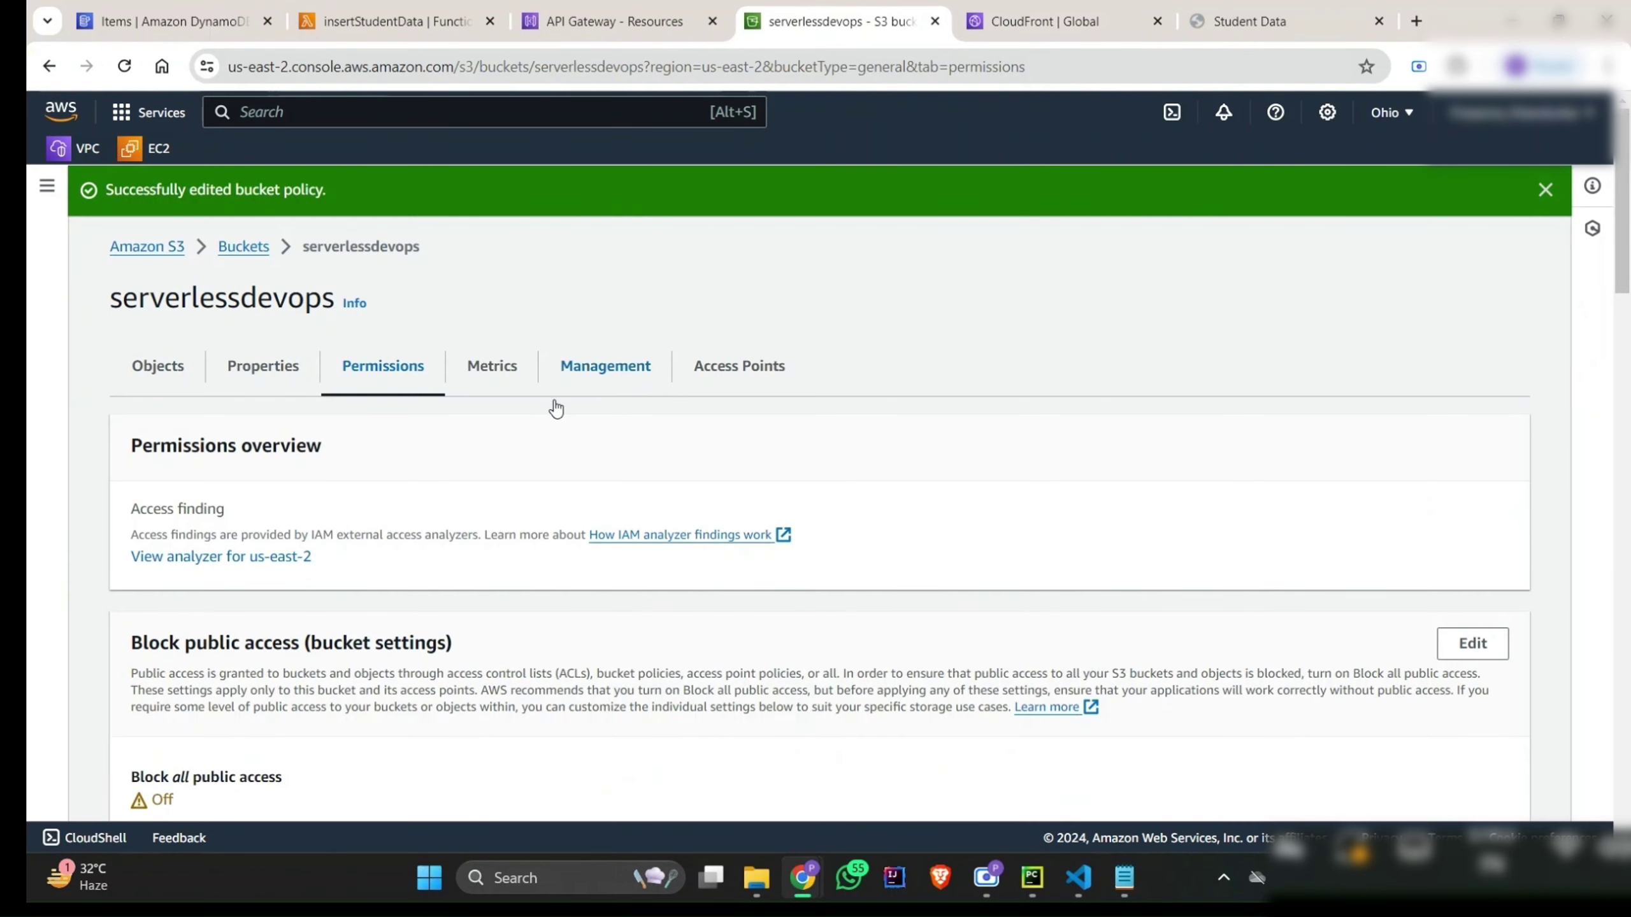
scroll(572, 462, down, 5)
scroll(626, 583, up, 5)
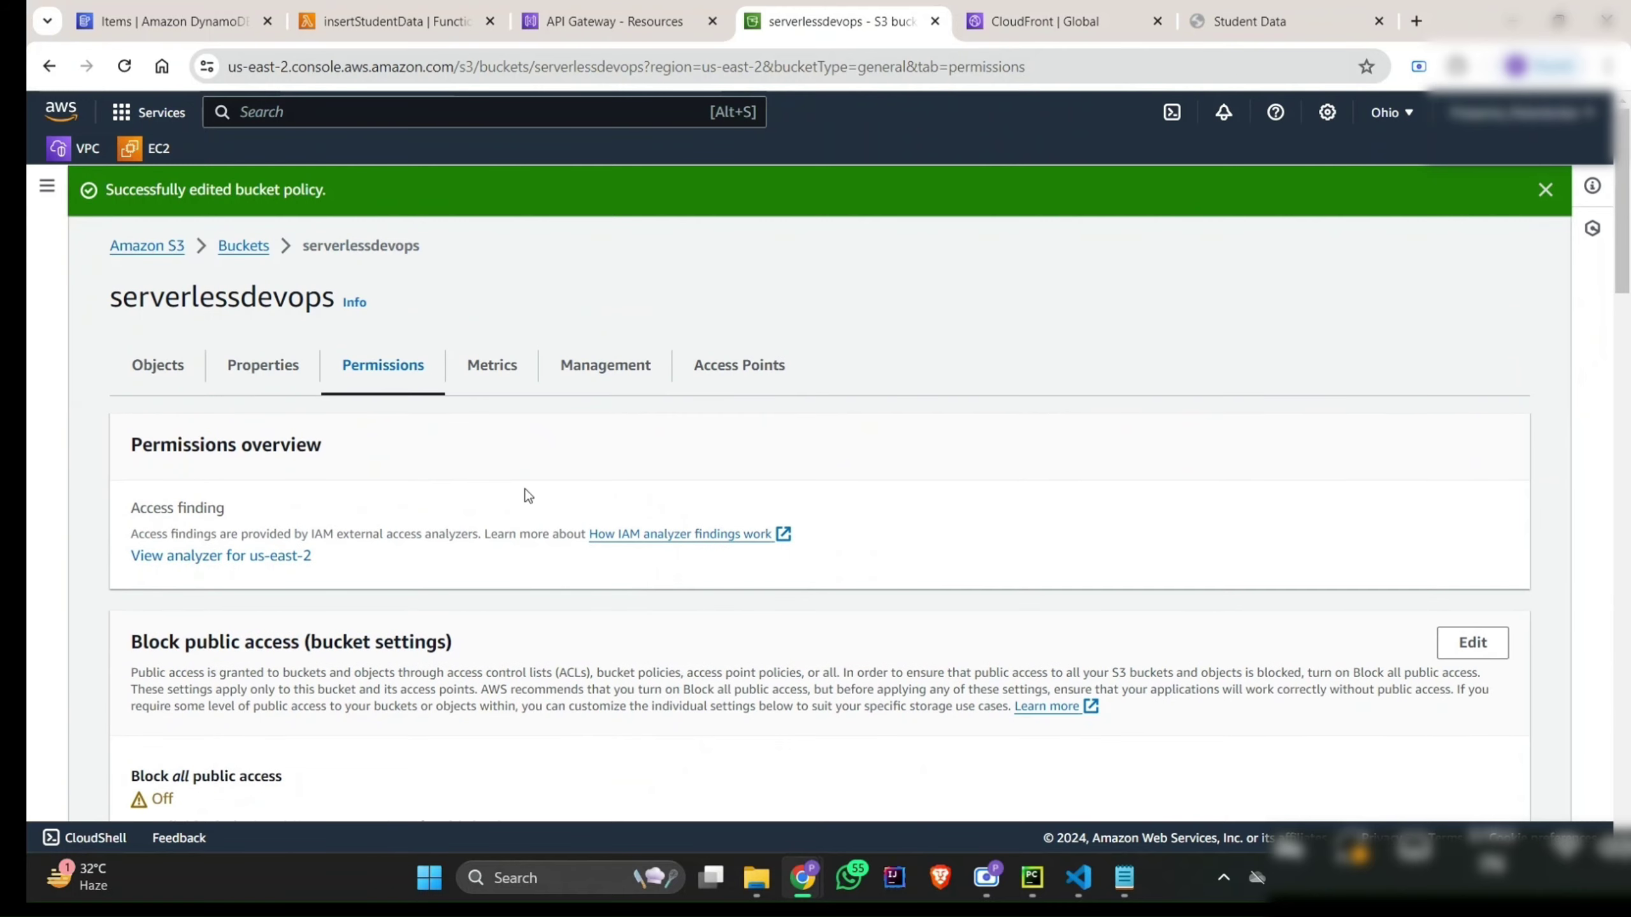
scroll(888, 653, down, 10)
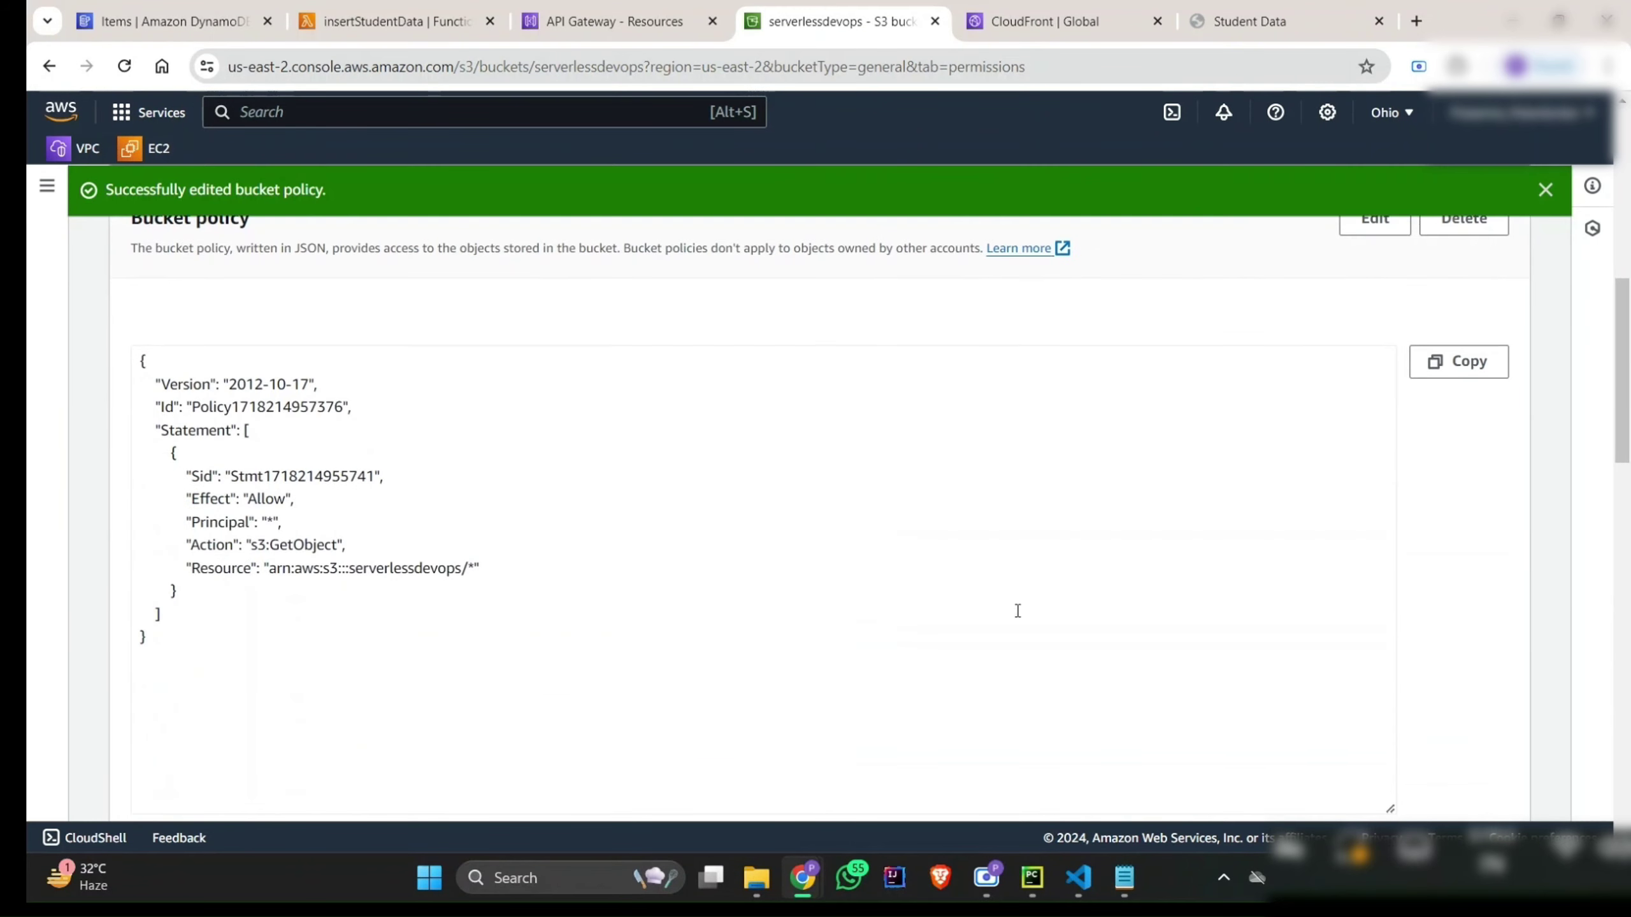
scroll(1426, 431, up, 2)
click(1374, 421)
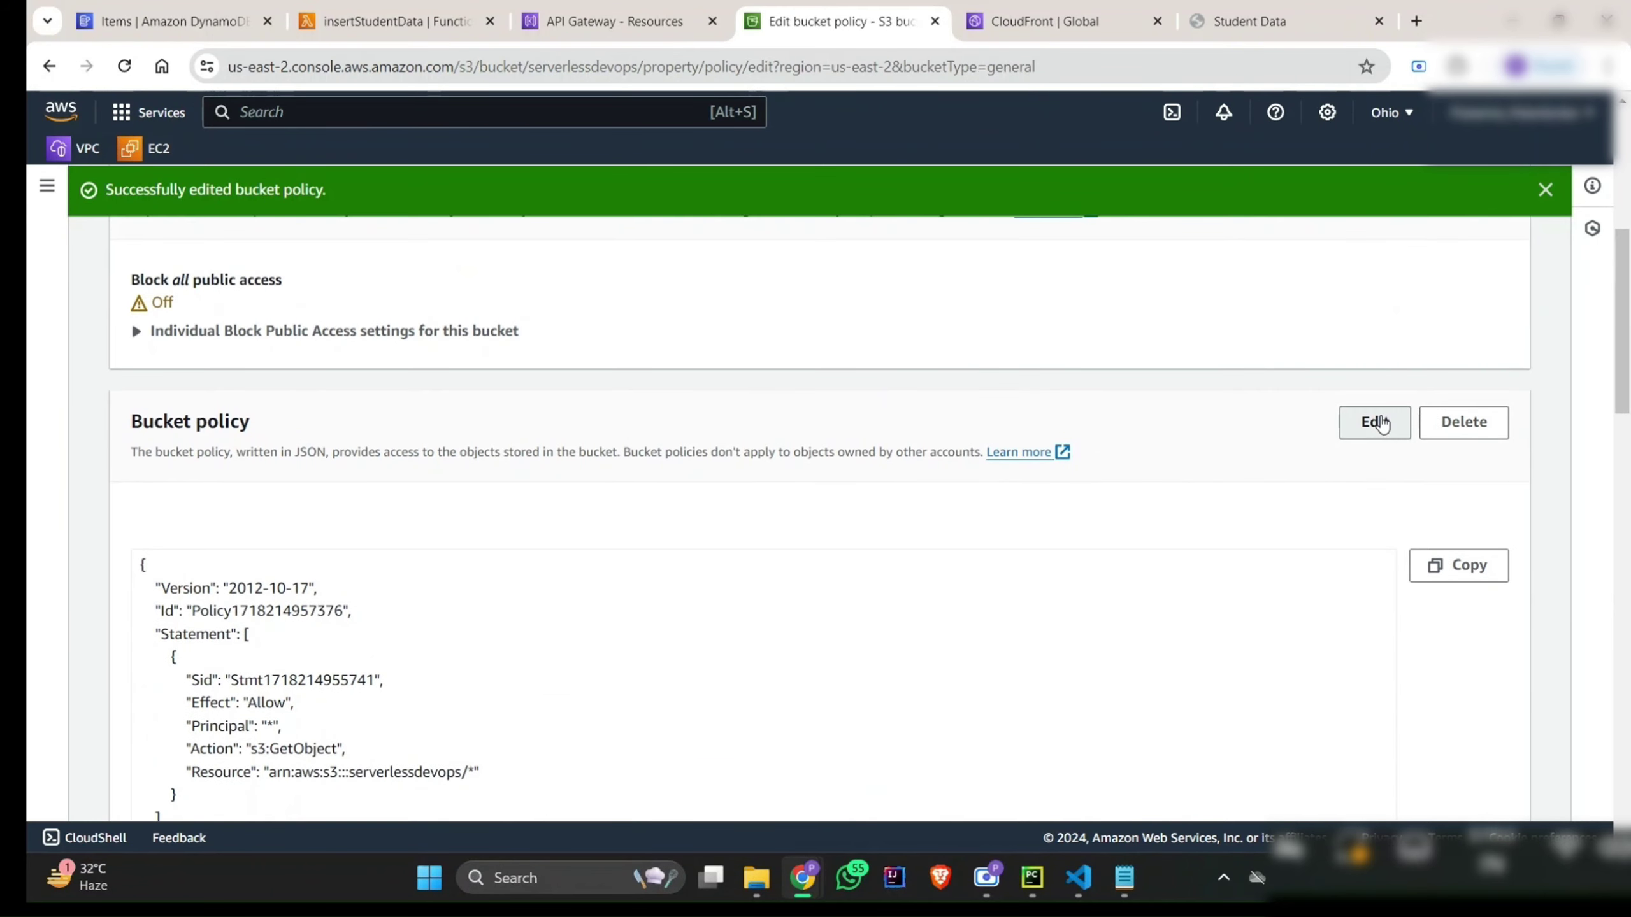
click(799, 676)
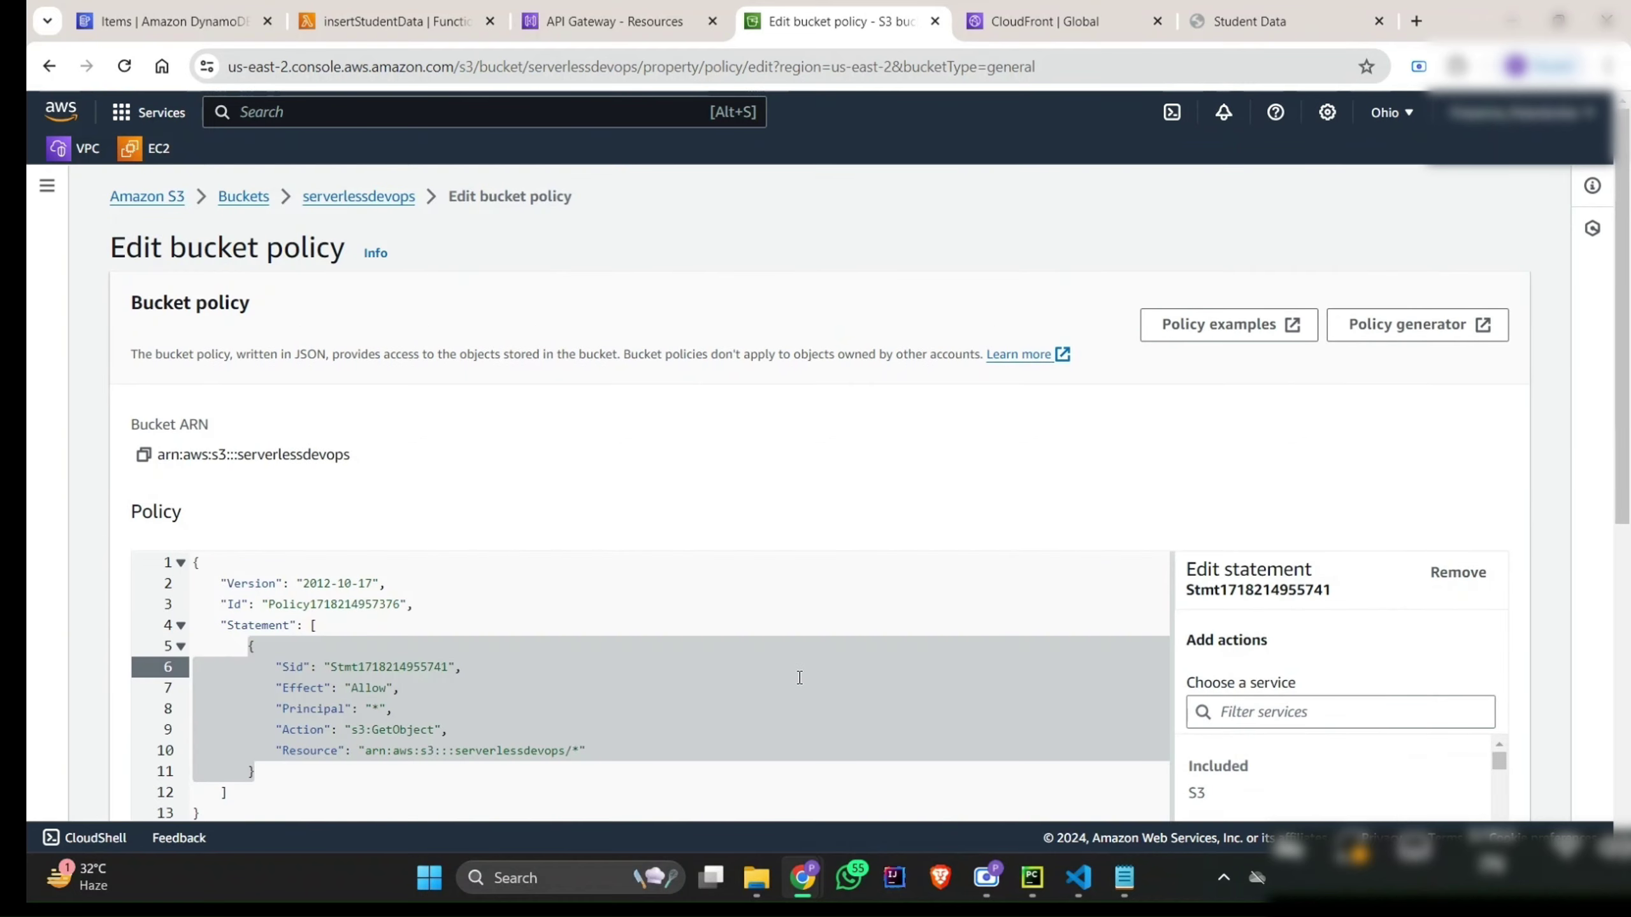
key(ctrl+a)
key(ctrl+v)
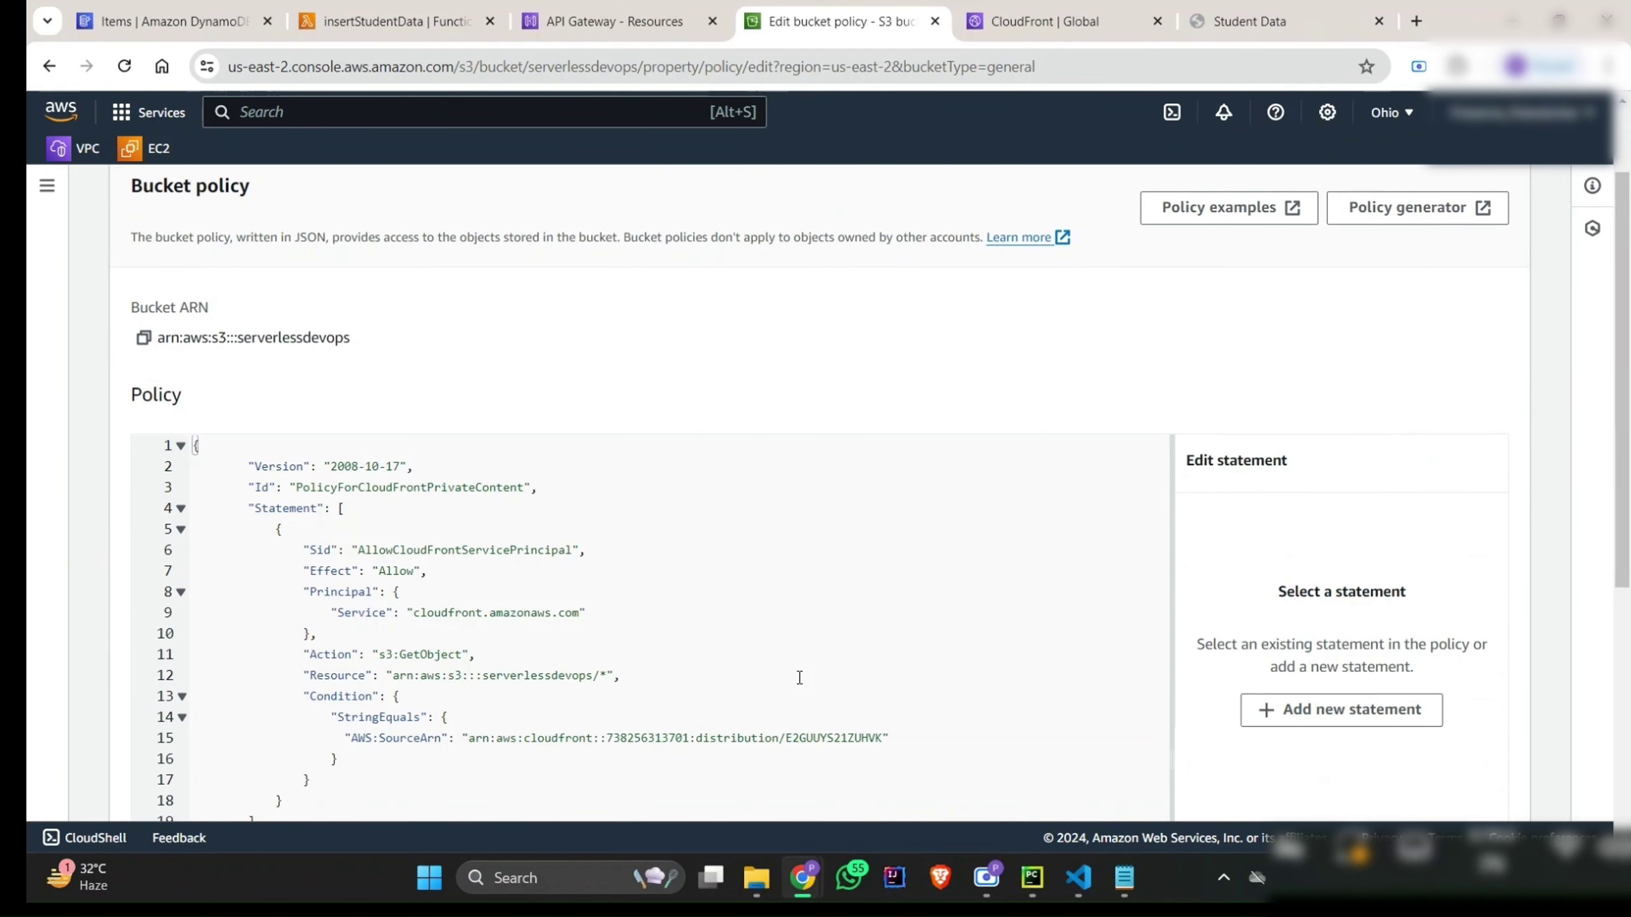
scroll(799, 677, down, 5)
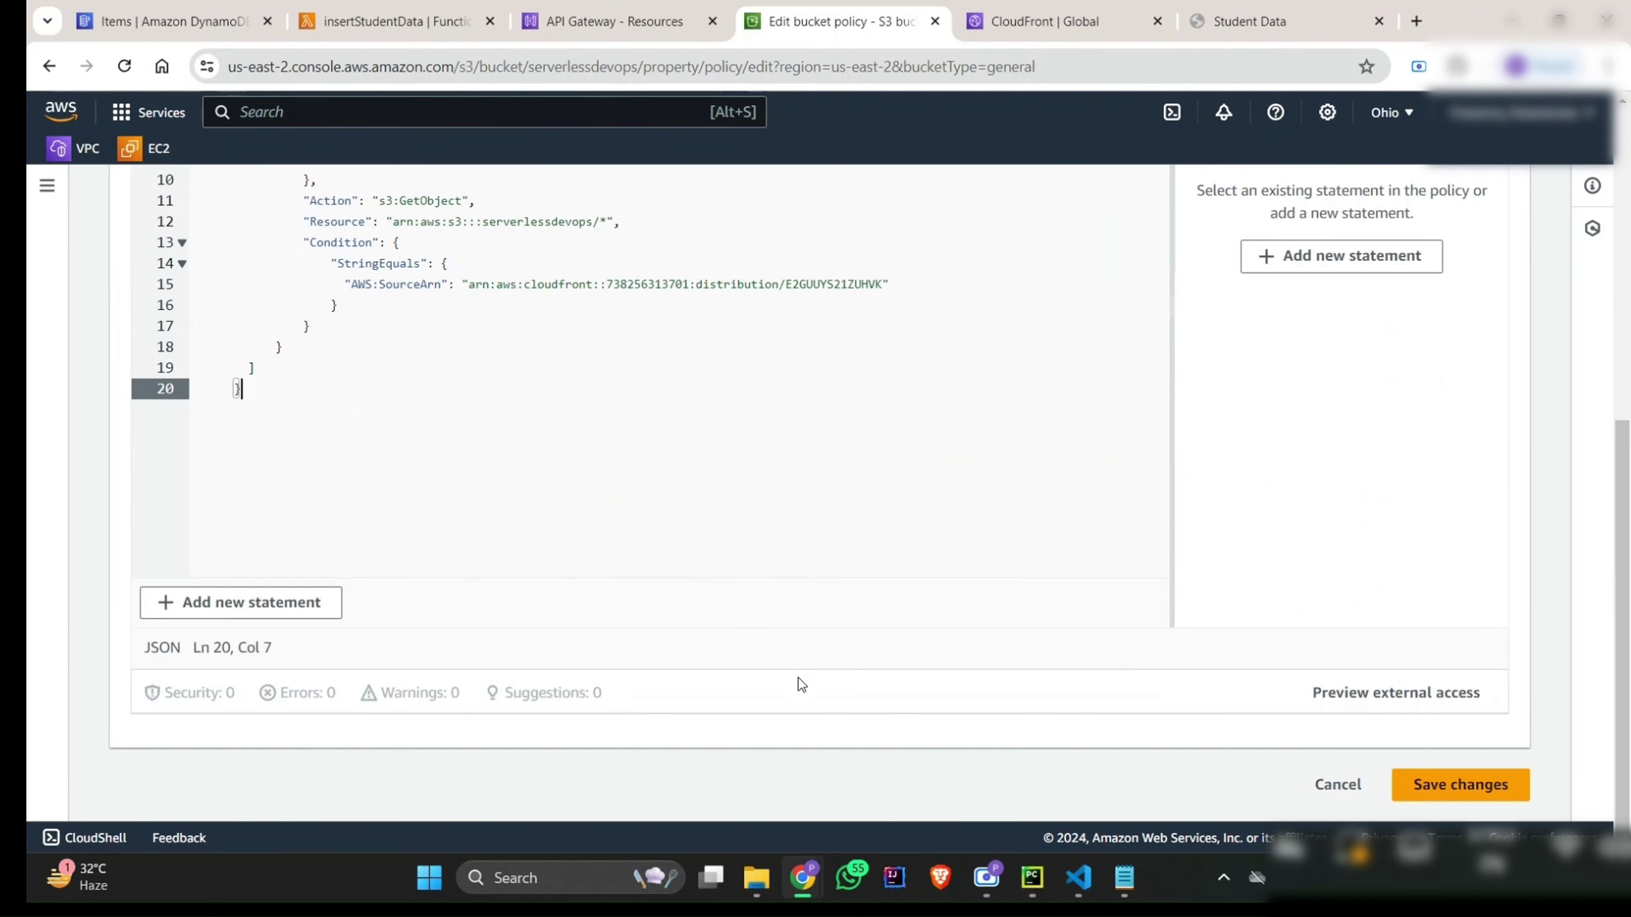
click(1434, 785)
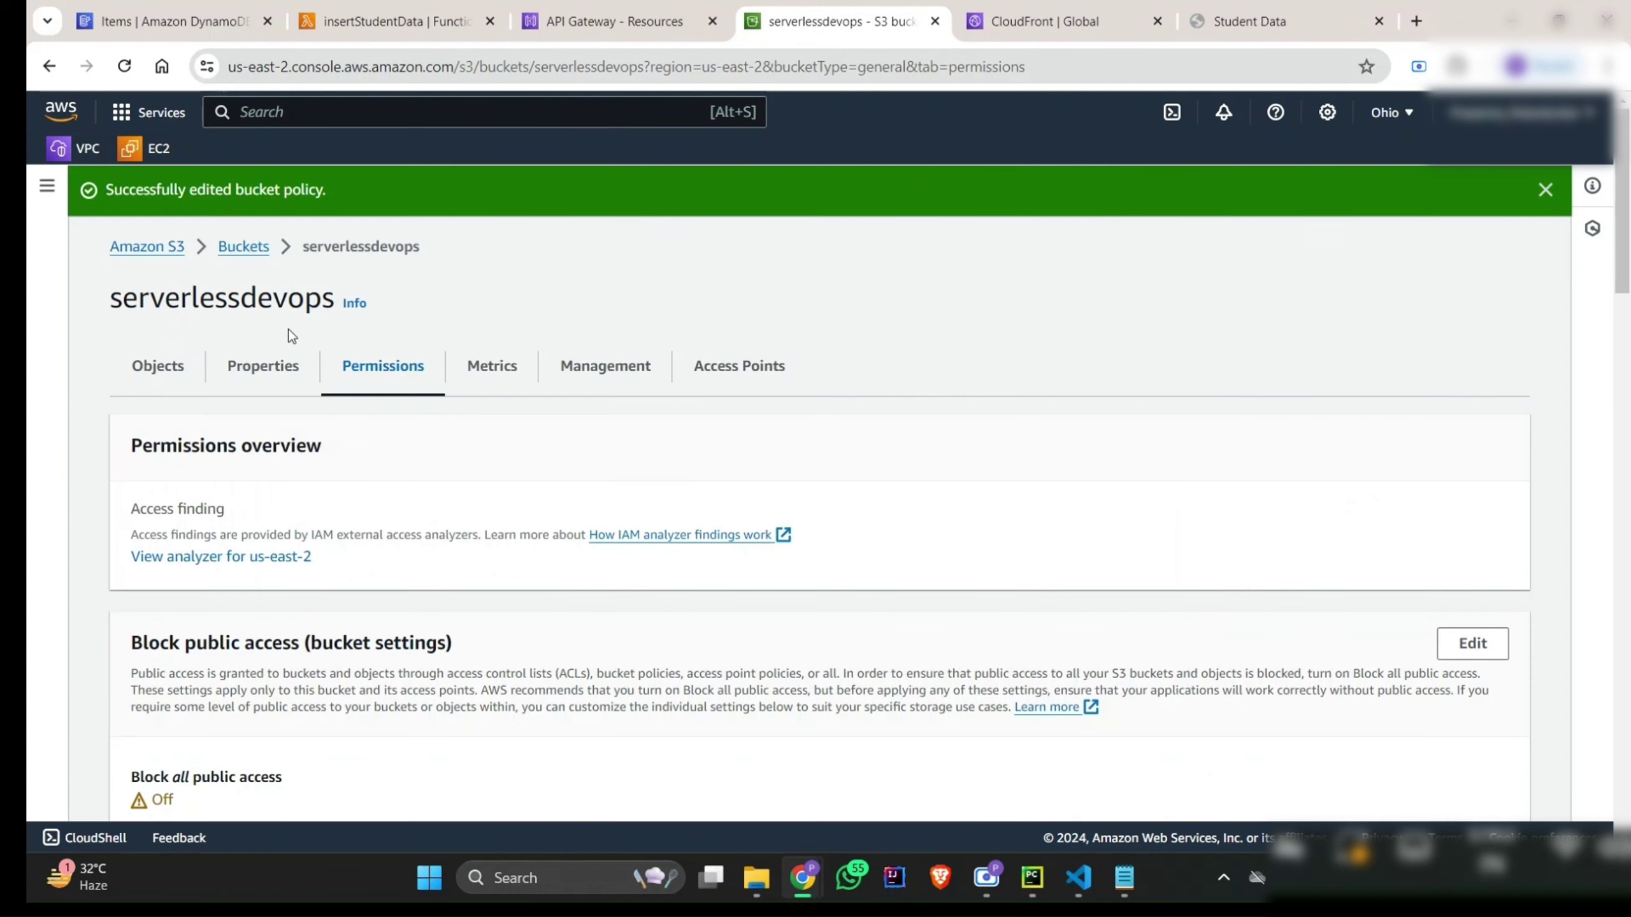
Step: Block all public access for the serverlessdevops bucket, save the setting and approve it with the word confirm
click(256, 370)
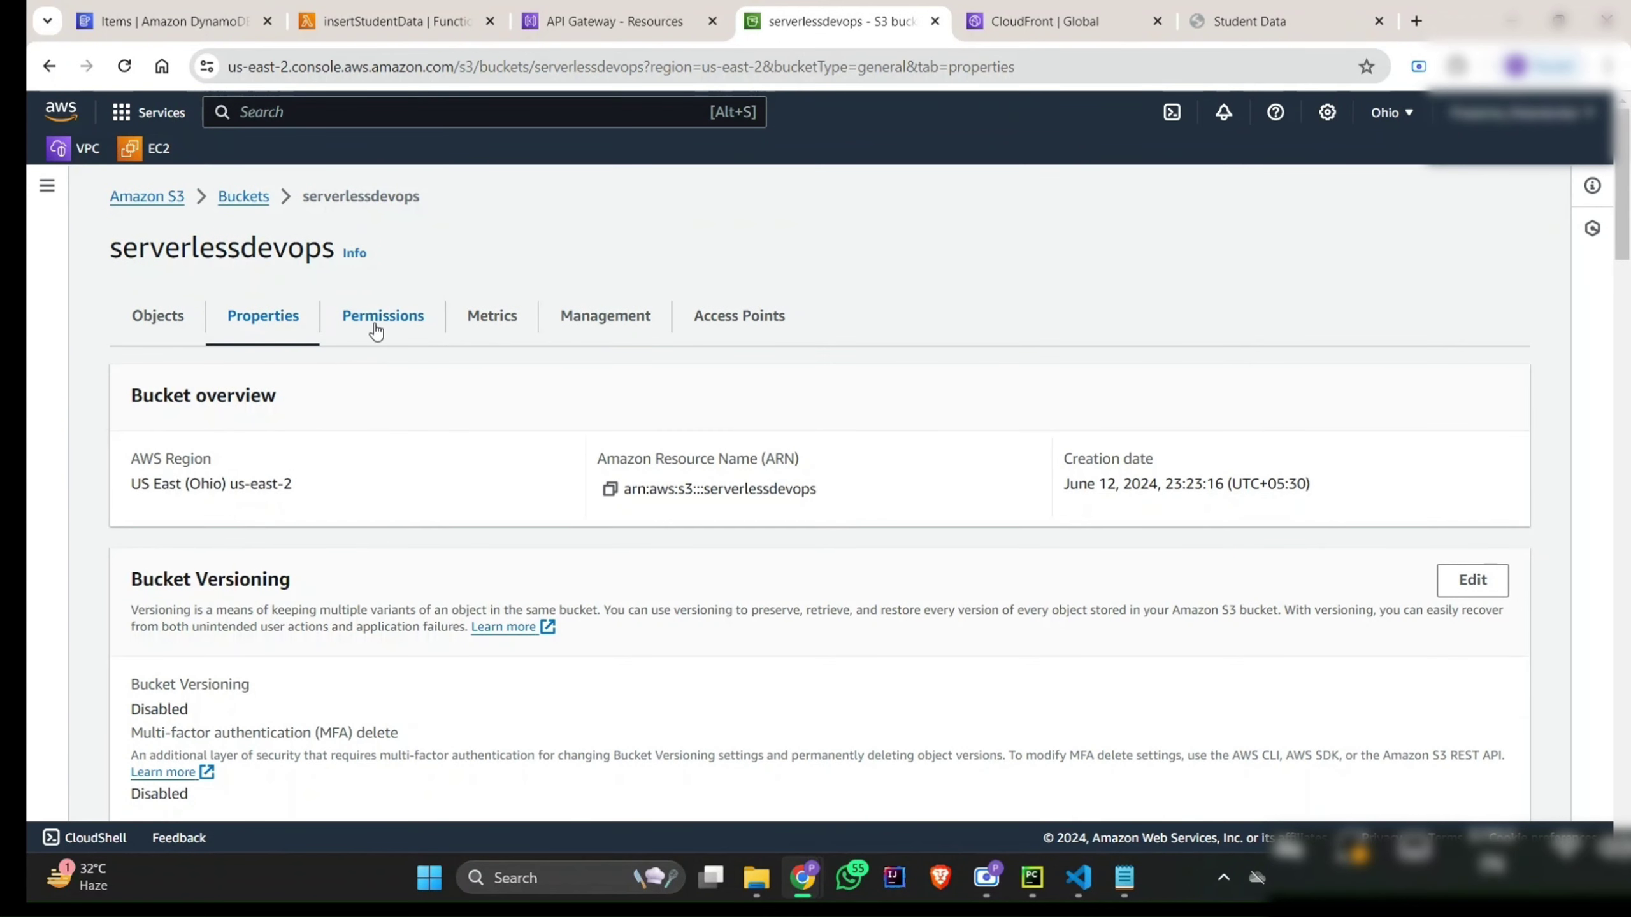
click(378, 332)
scroll(546, 539, down, 4)
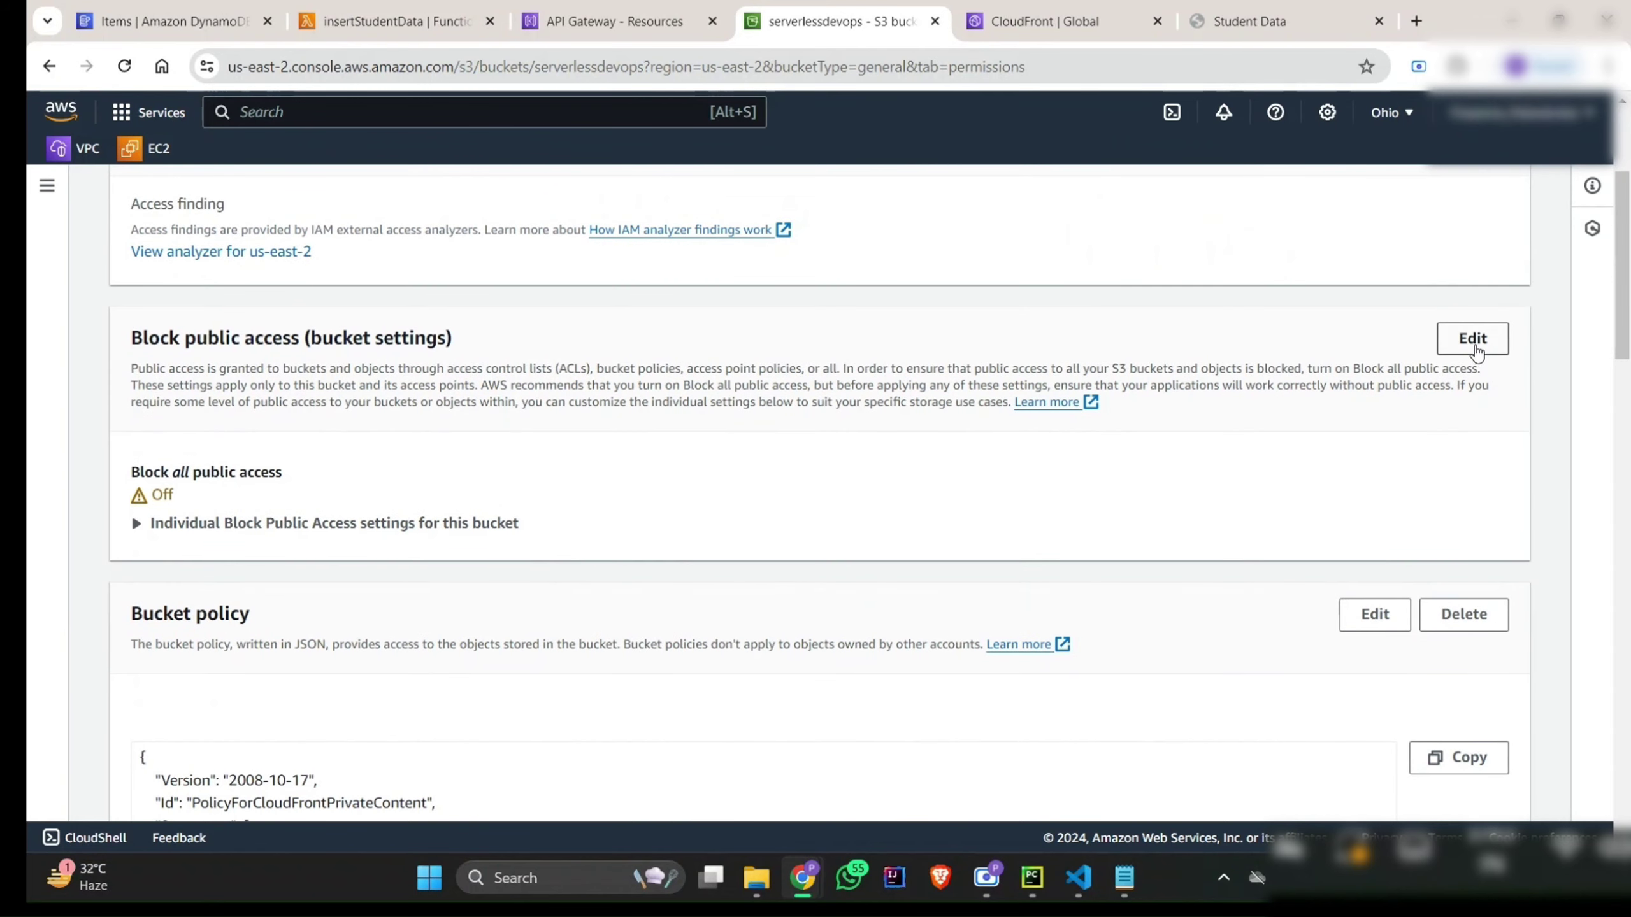
click(1473, 339)
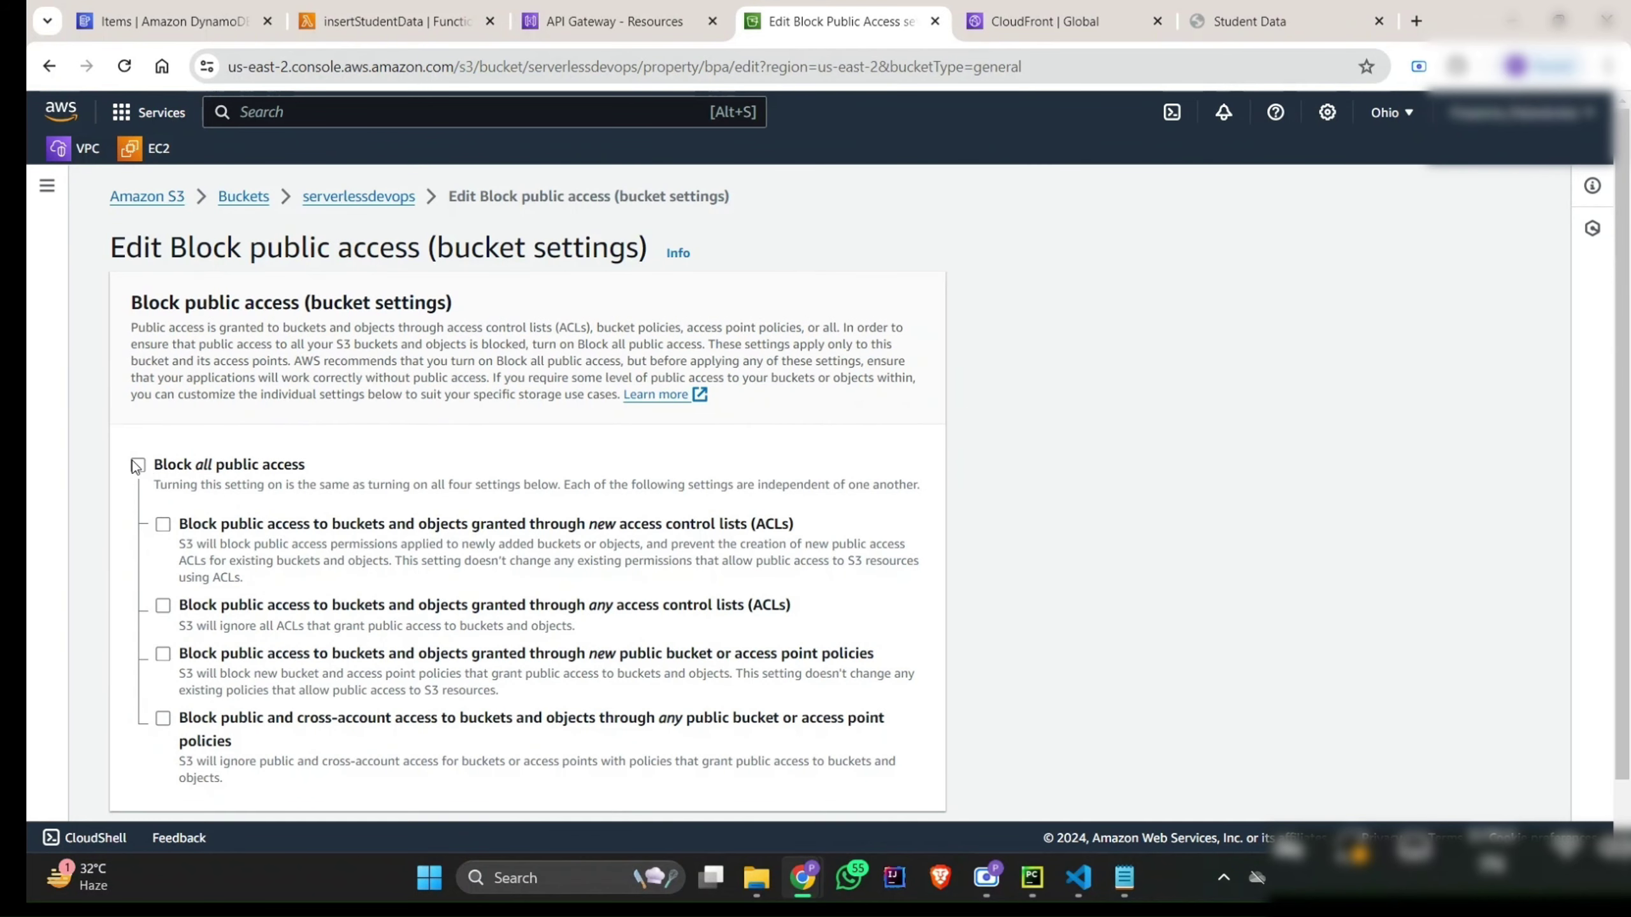
click(137, 465)
scroll(581, 494, down, 1)
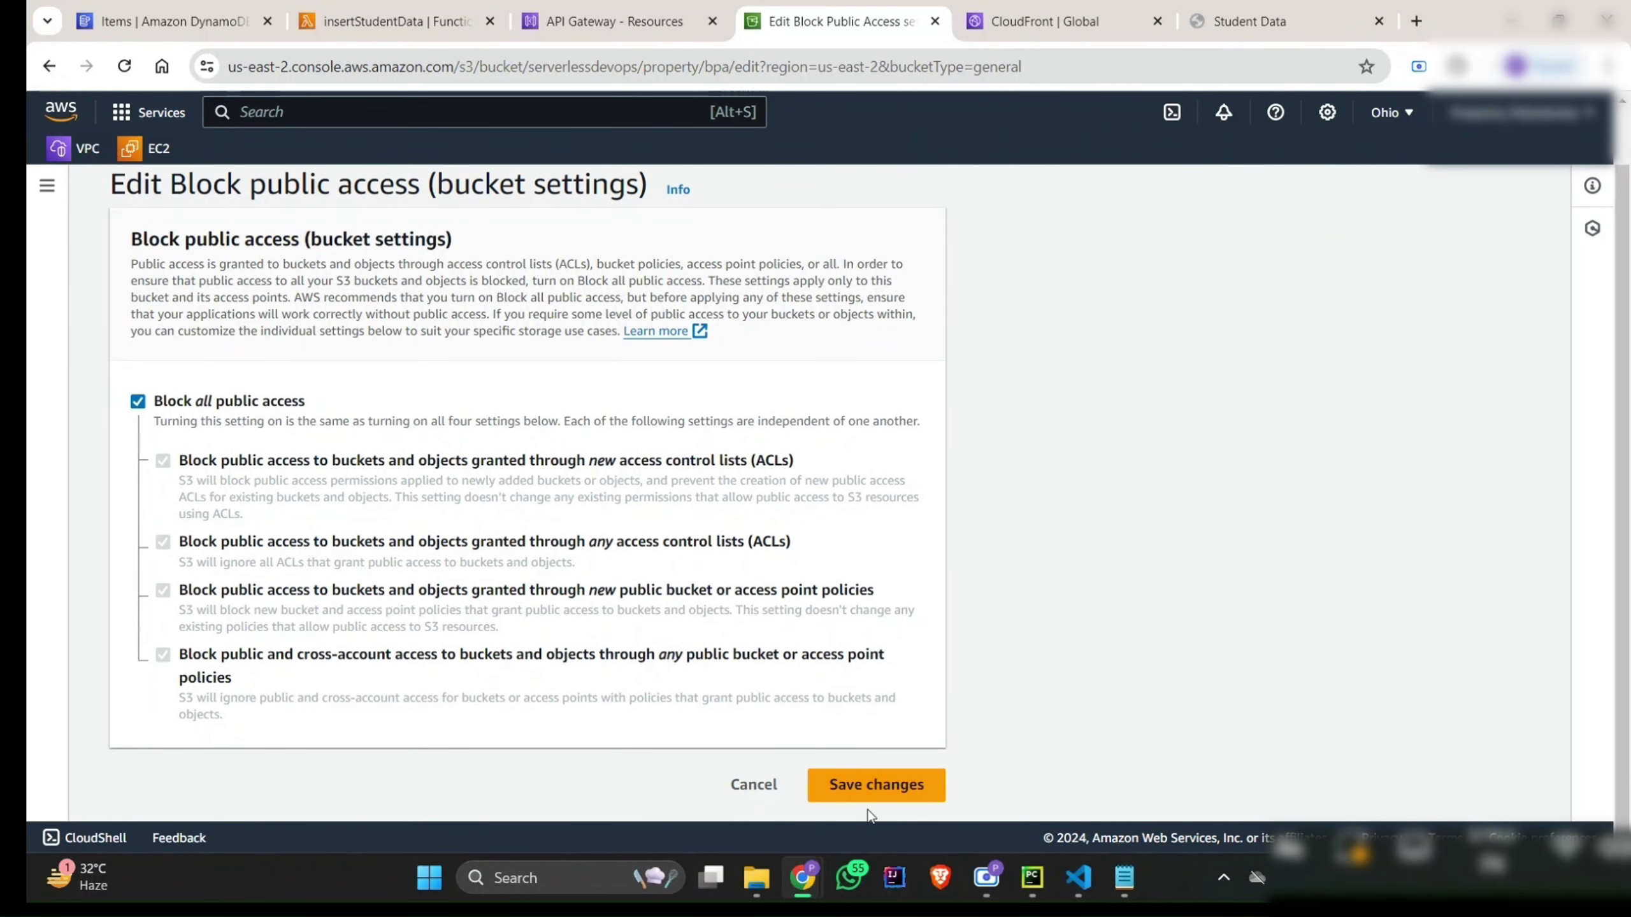
click(878, 787)
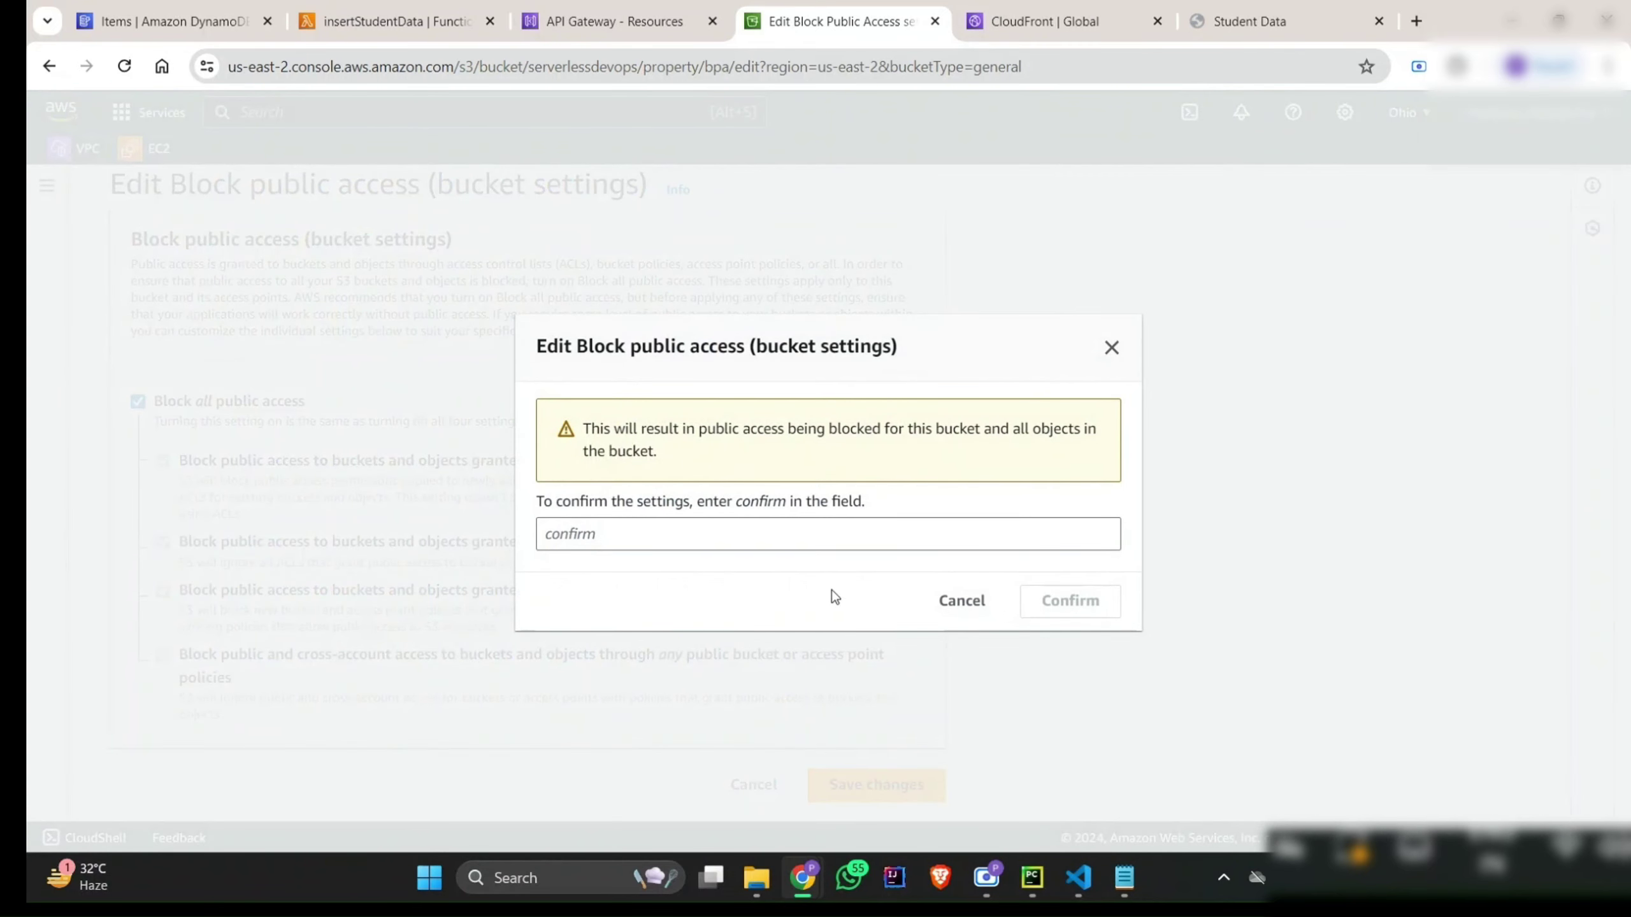
click(837, 539)
text(con)
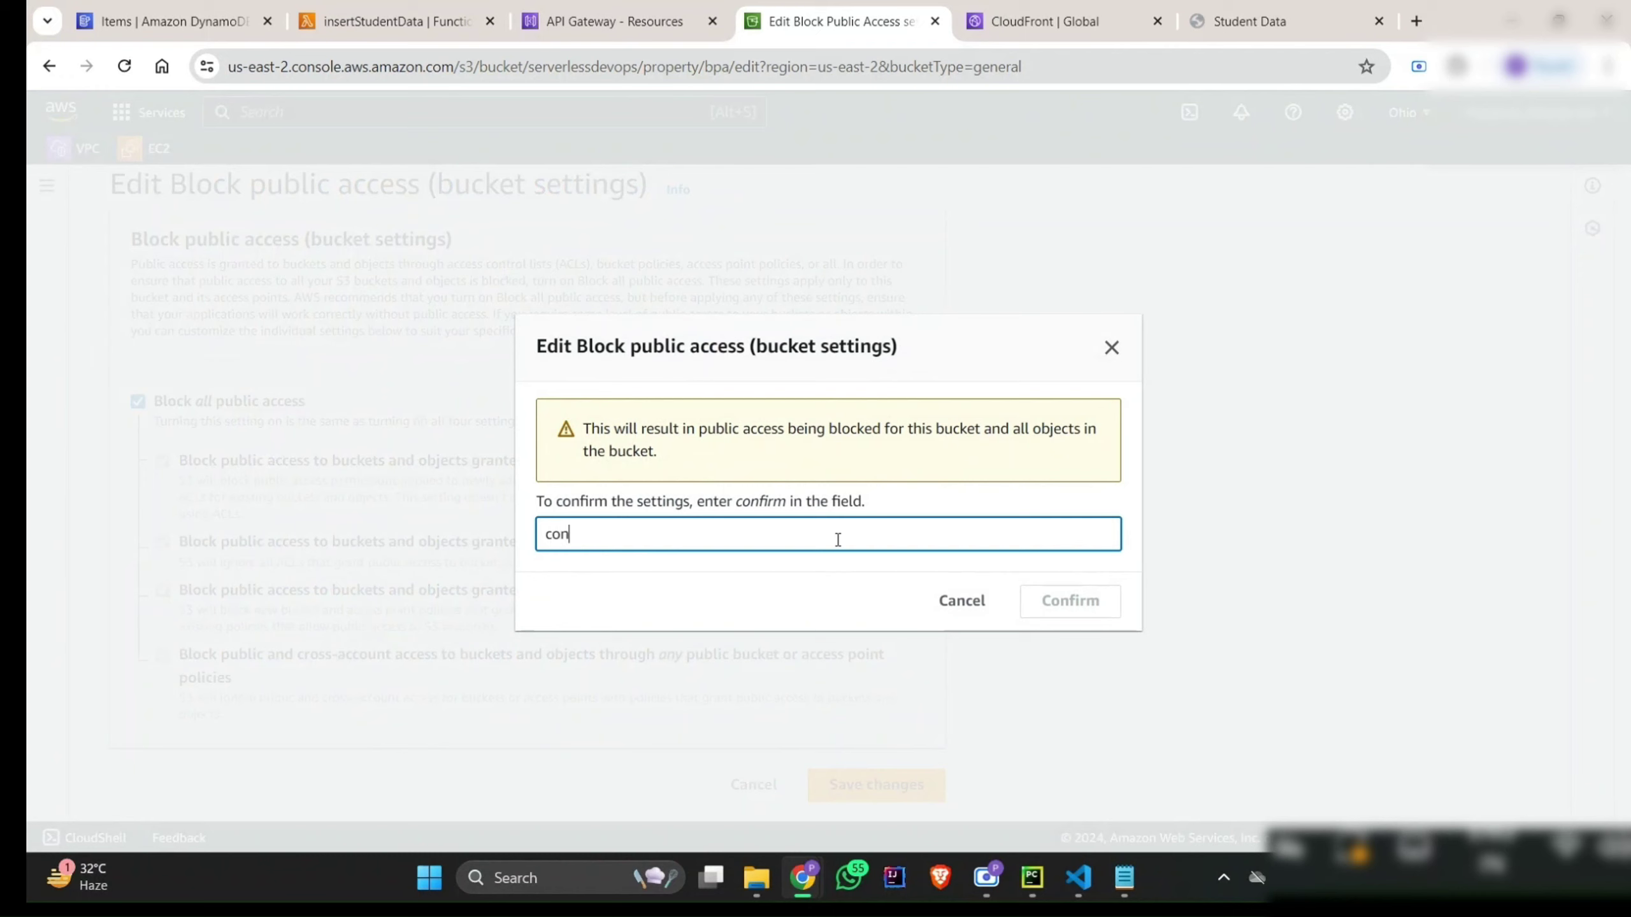
text(firm)
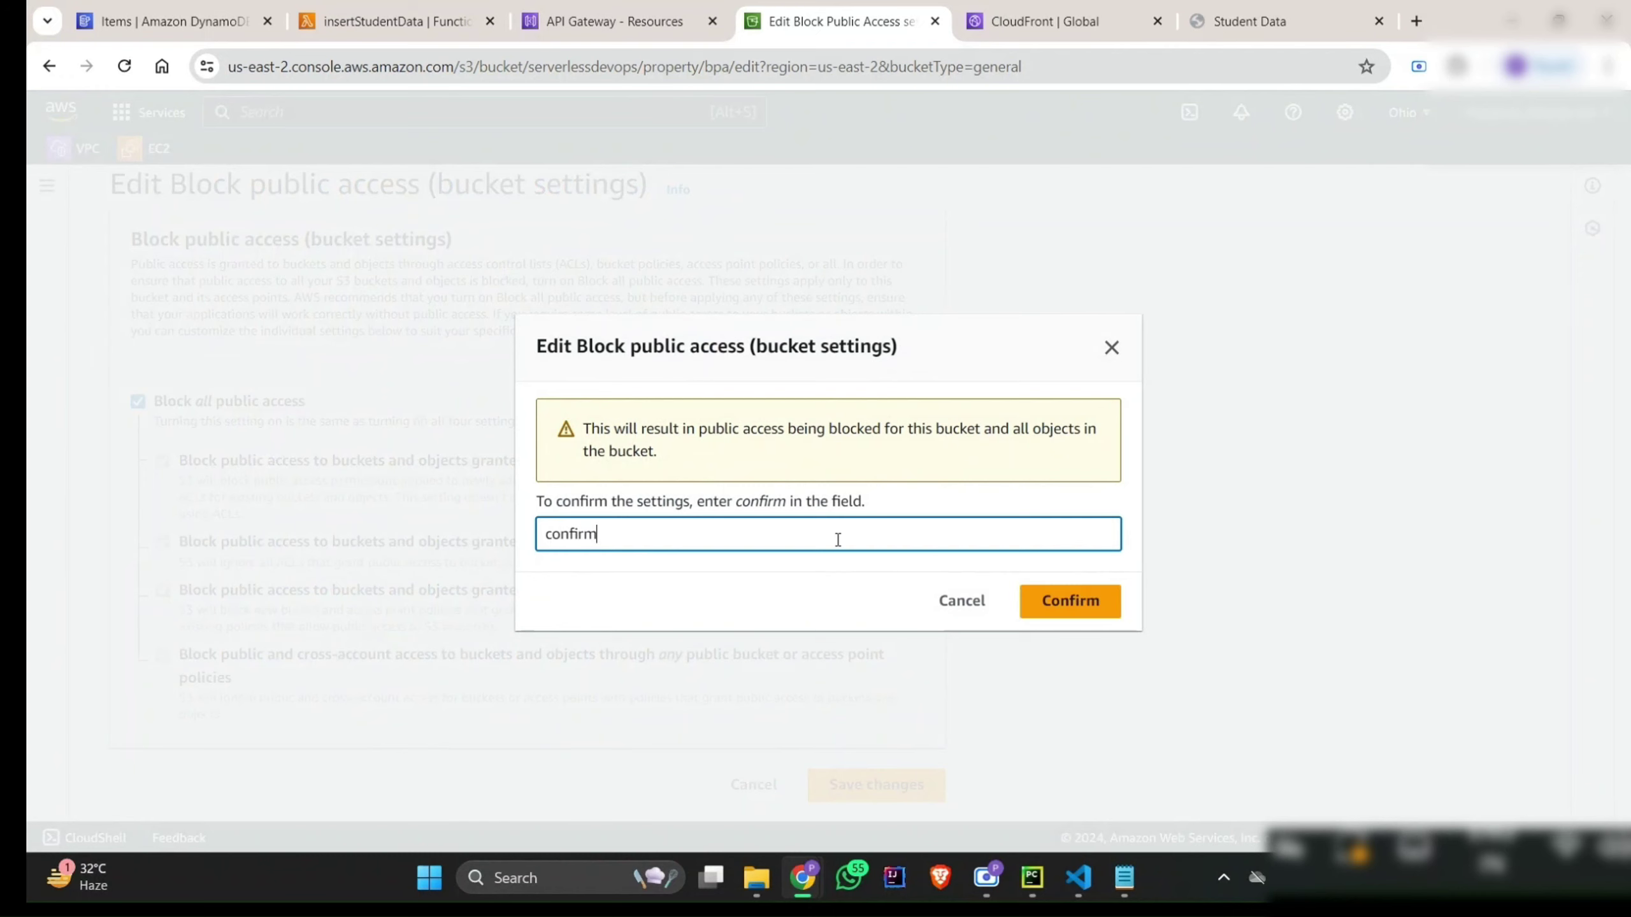
click(1071, 609)
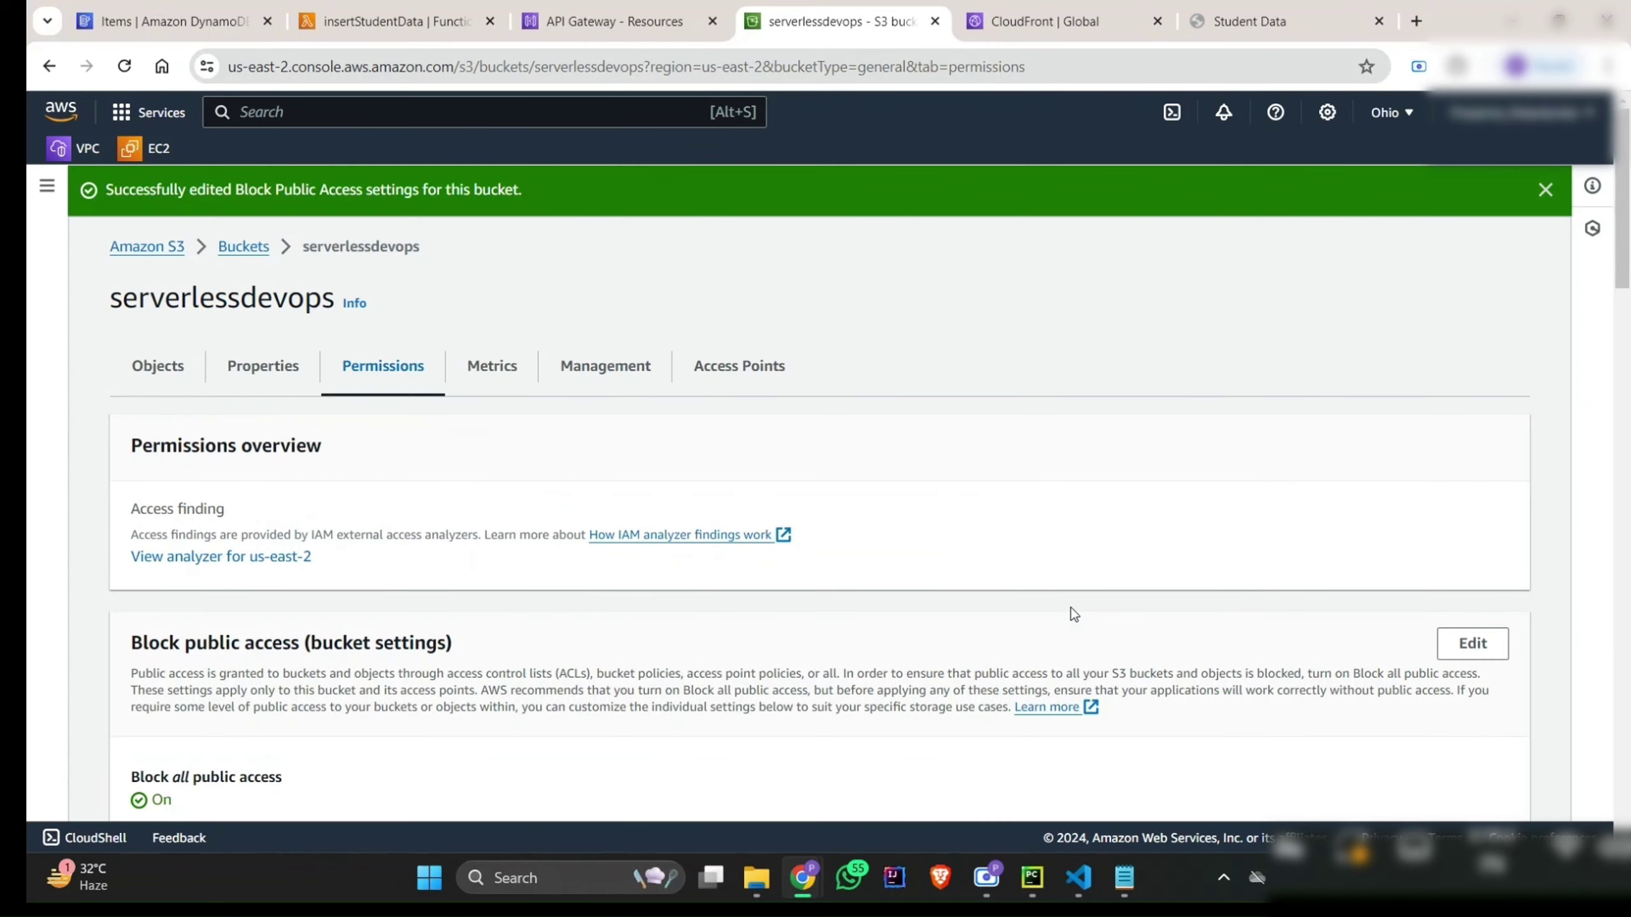
Step: Reload the Student Data page at the serverlessdevops S3 website address to test whether direct access is blocked
click(1313, 18)
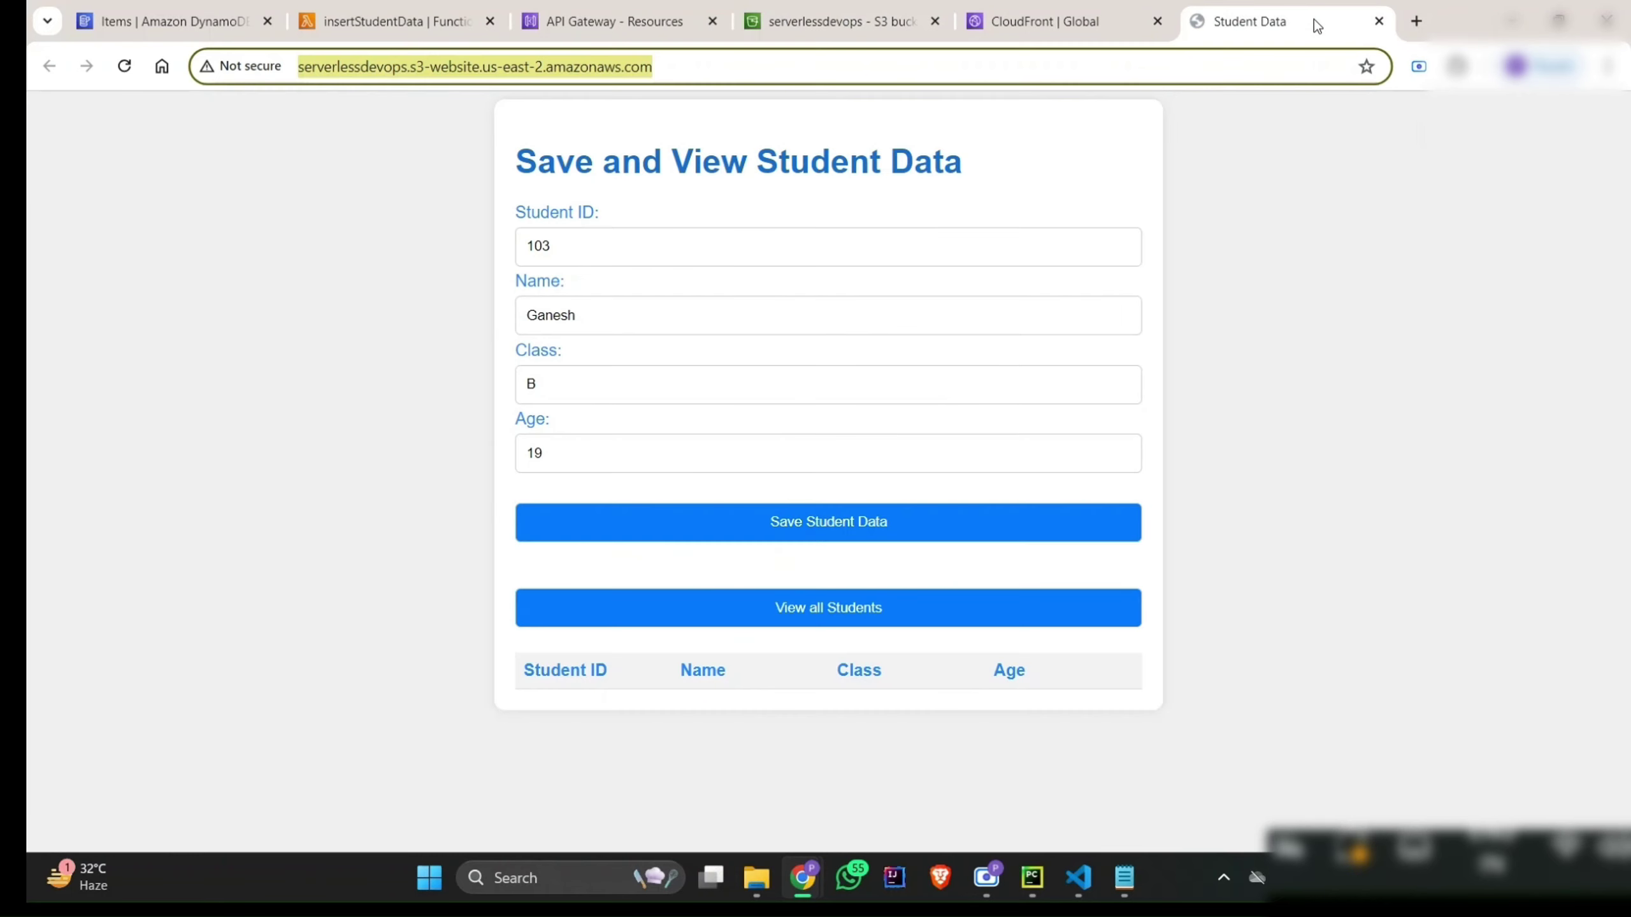
click(127, 68)
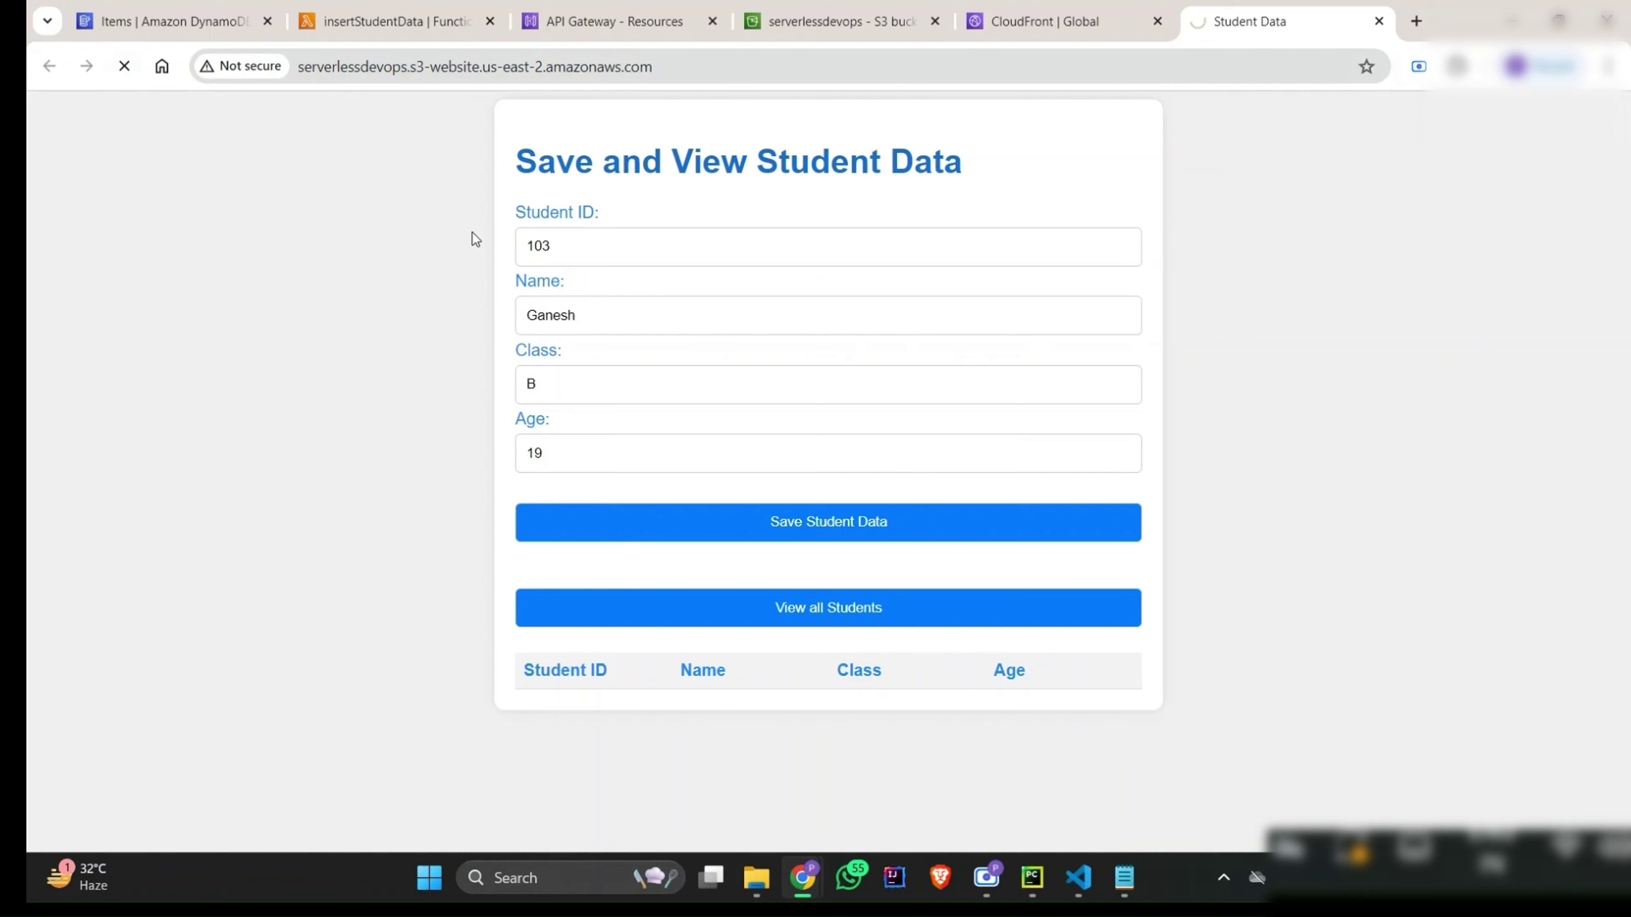
Step: Open the CloudFront distributions list and refresh it to check the deployment status of the new serverlessdevops distribution
click(1016, 12)
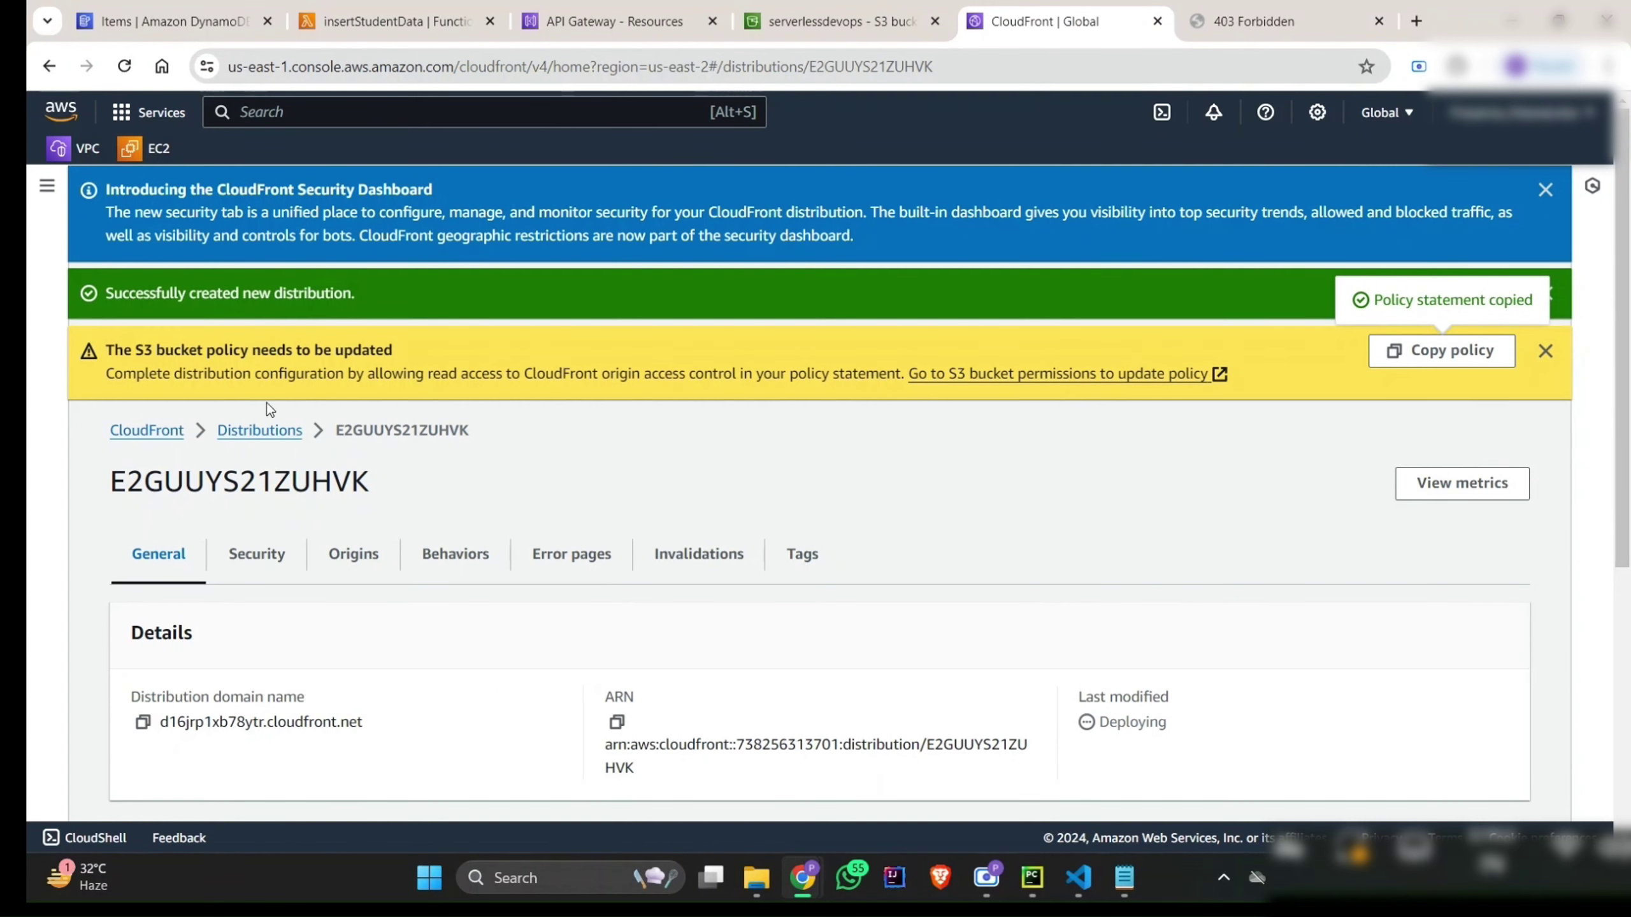
click(255, 432)
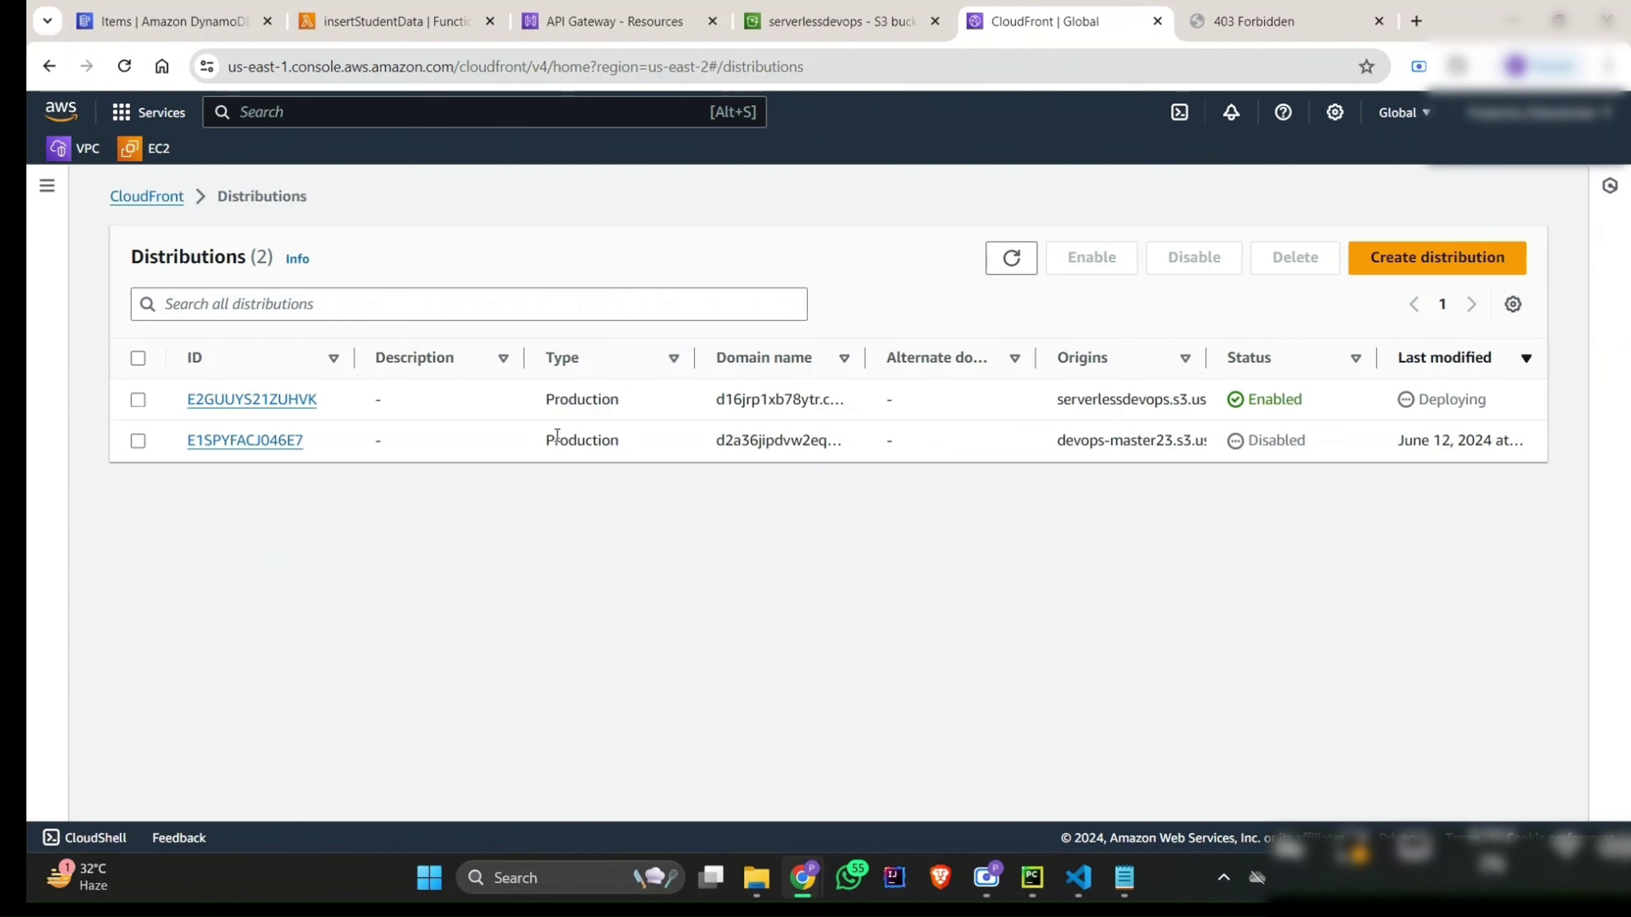
drag(1493, 409, 1416, 410)
click(1012, 258)
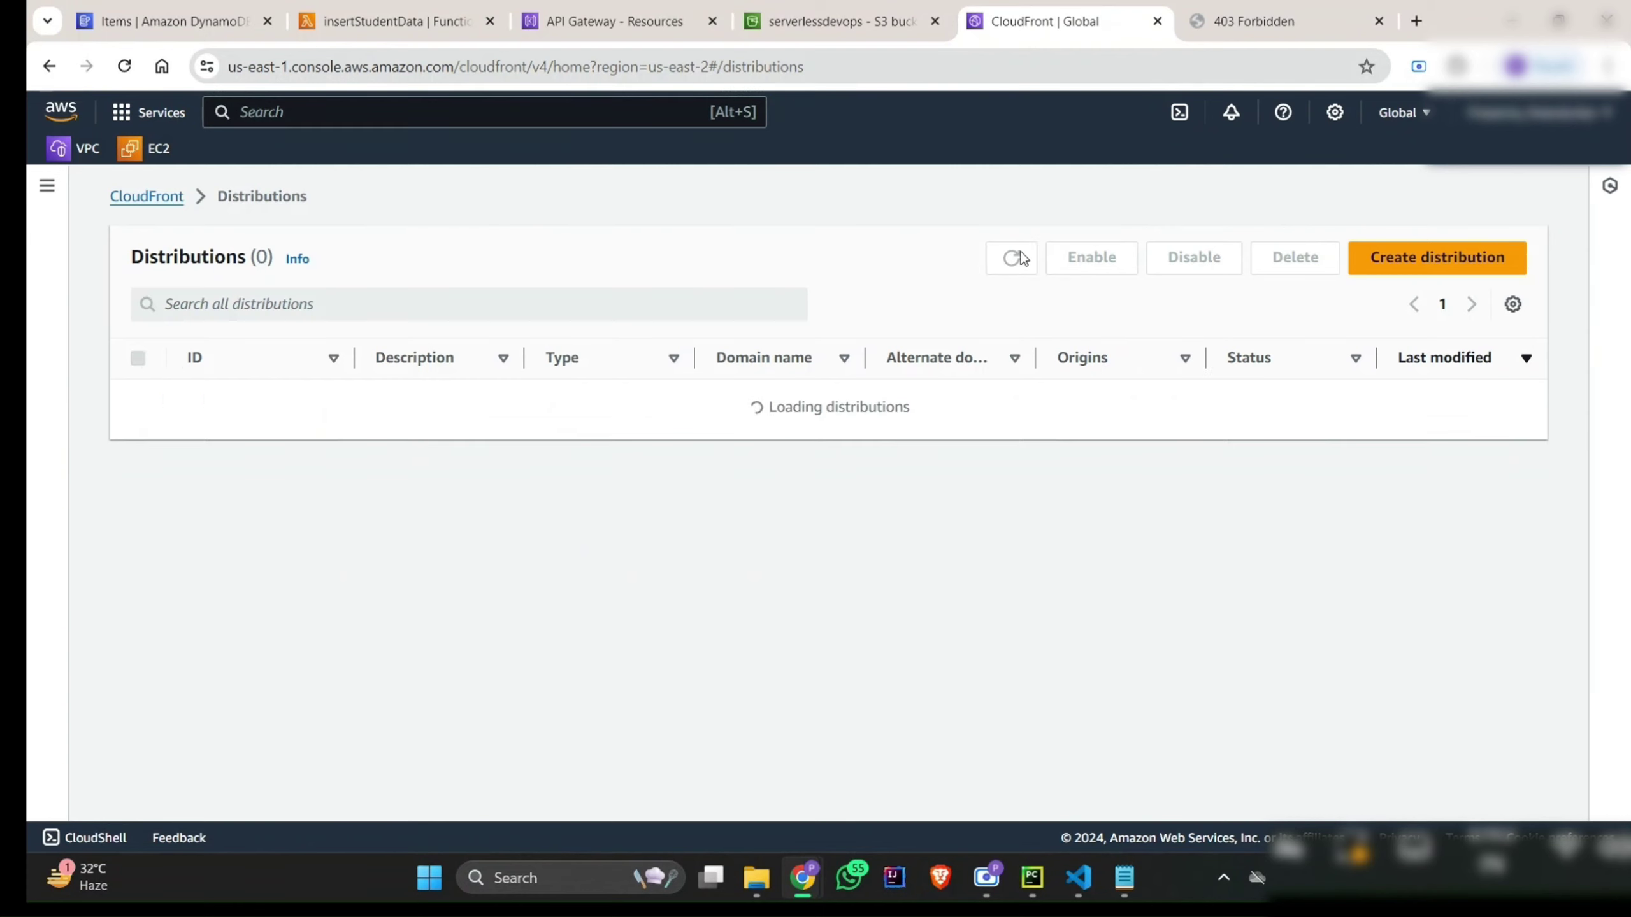
click(1012, 258)
click(1013, 258)
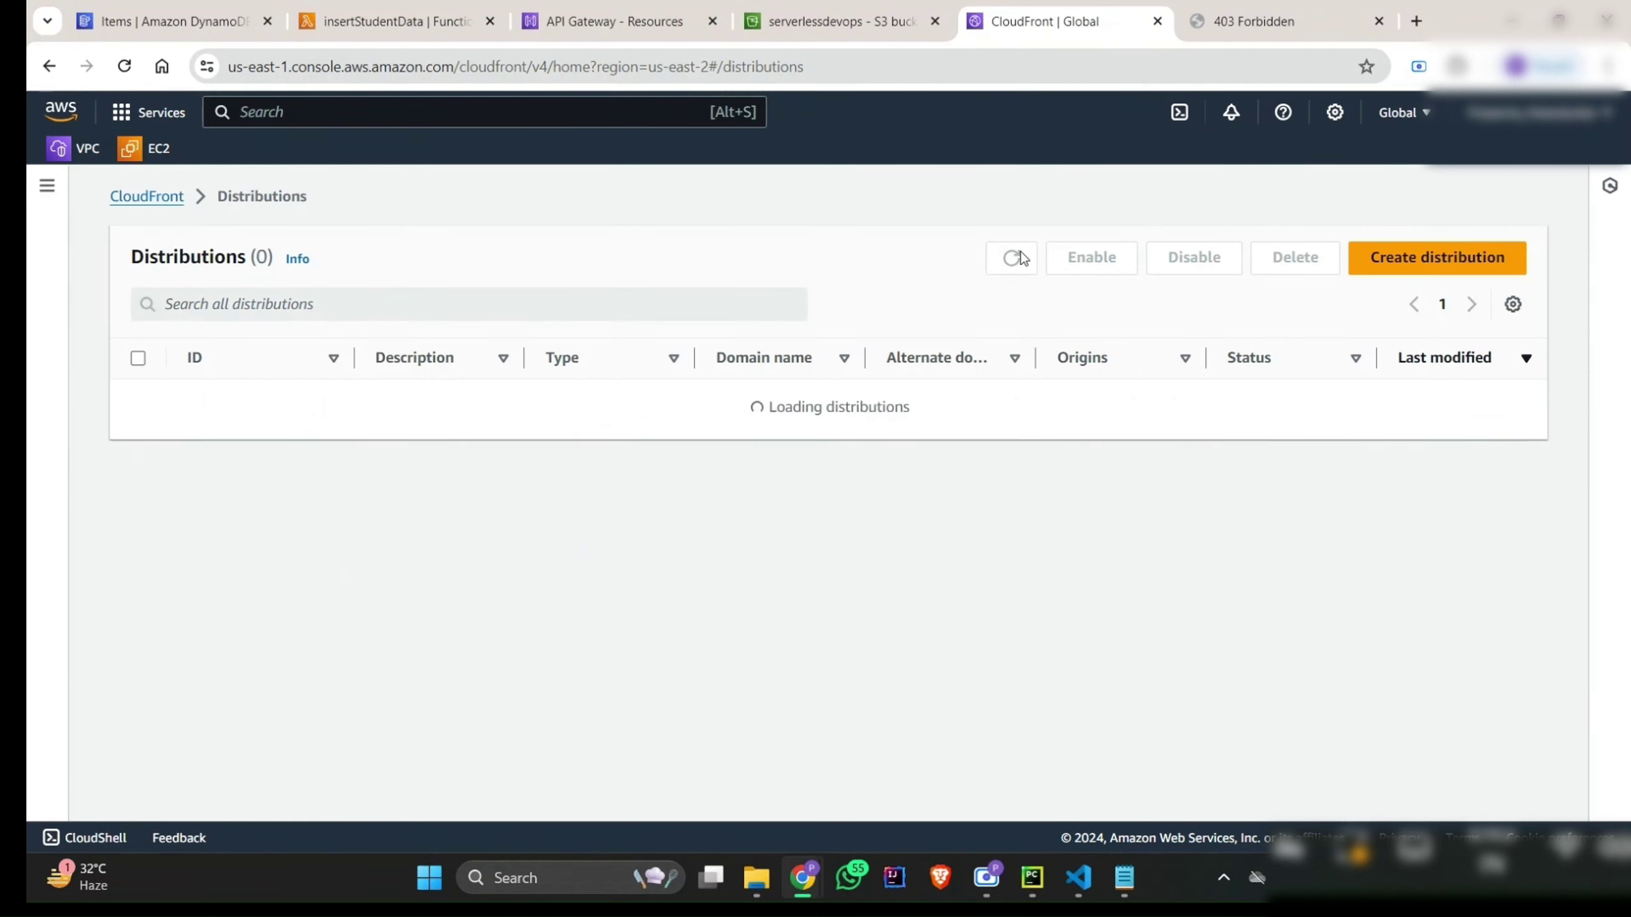